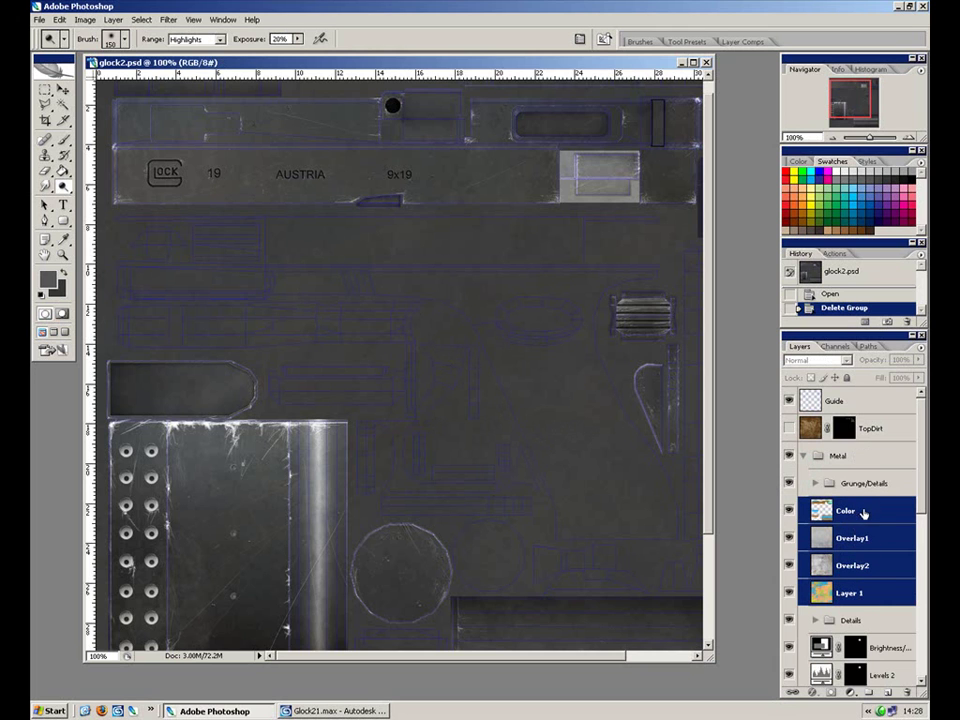
Step: Move the Color, Overlay1, Overlay2 and Layer 1 layers out of the Metal group to above it, and collapse Metal
drag(848, 516, 853, 441)
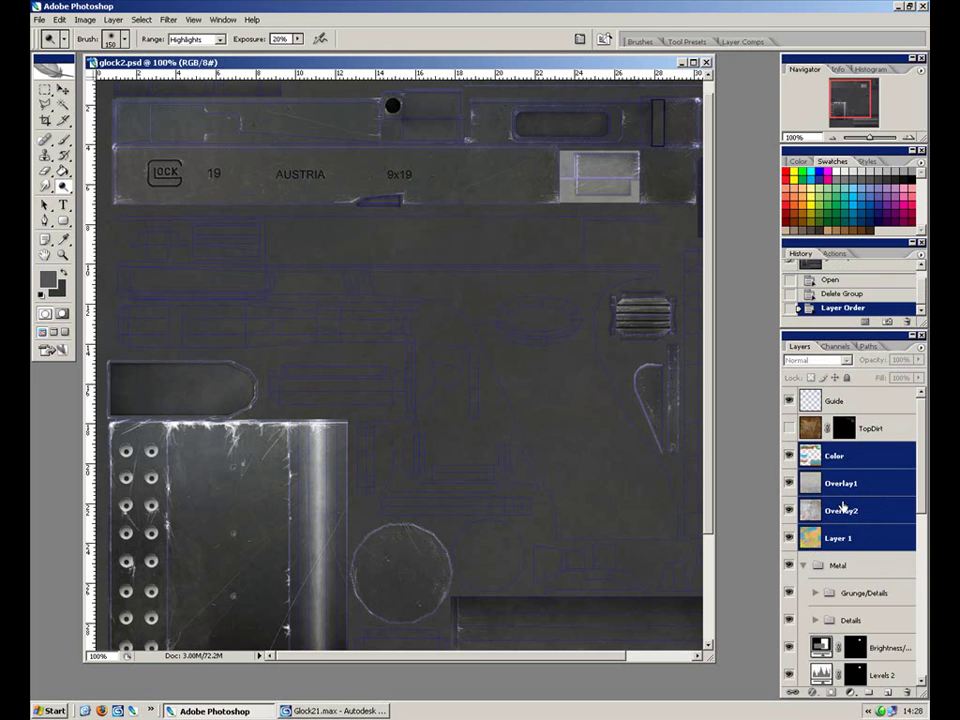
click(848, 577)
click(804, 565)
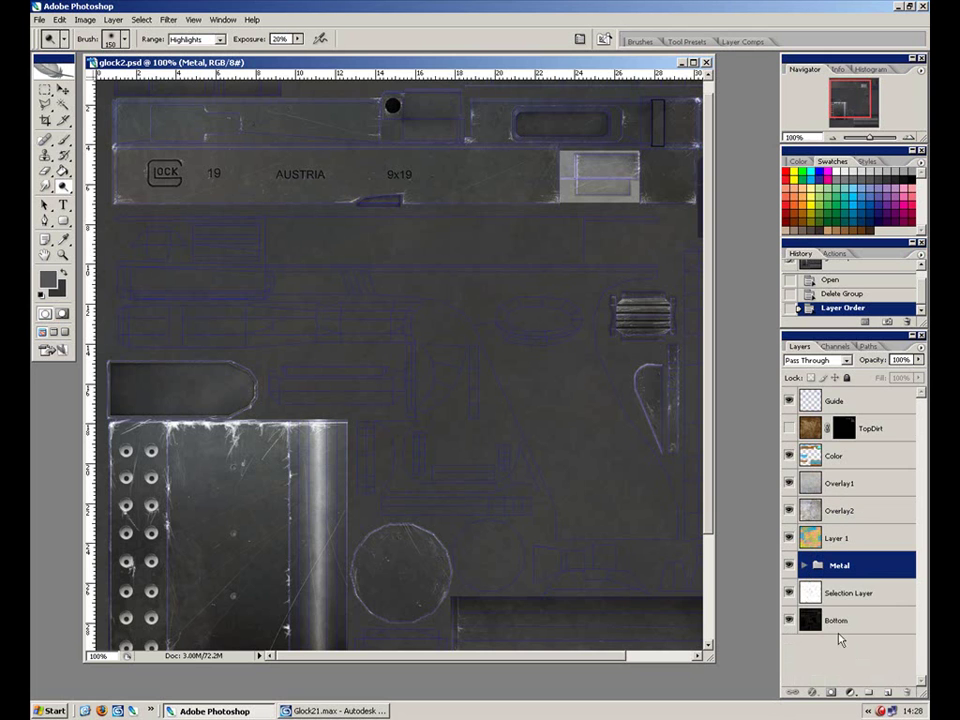
Step: Create a new layer group above Metal and name it Plastic
click(868, 691)
double_click(845, 567)
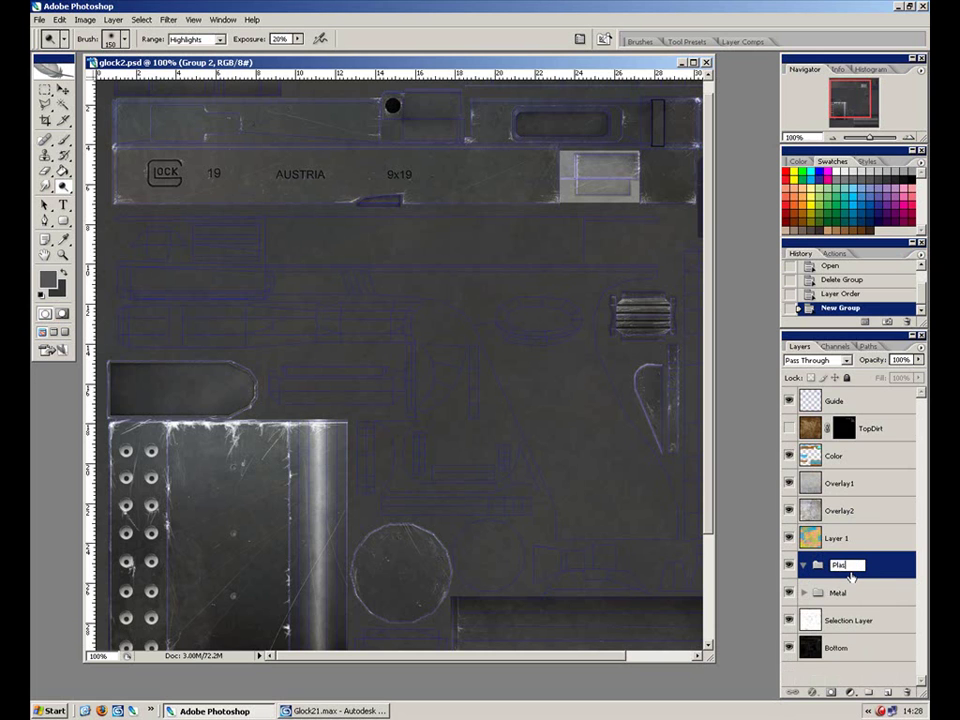
key(Return)
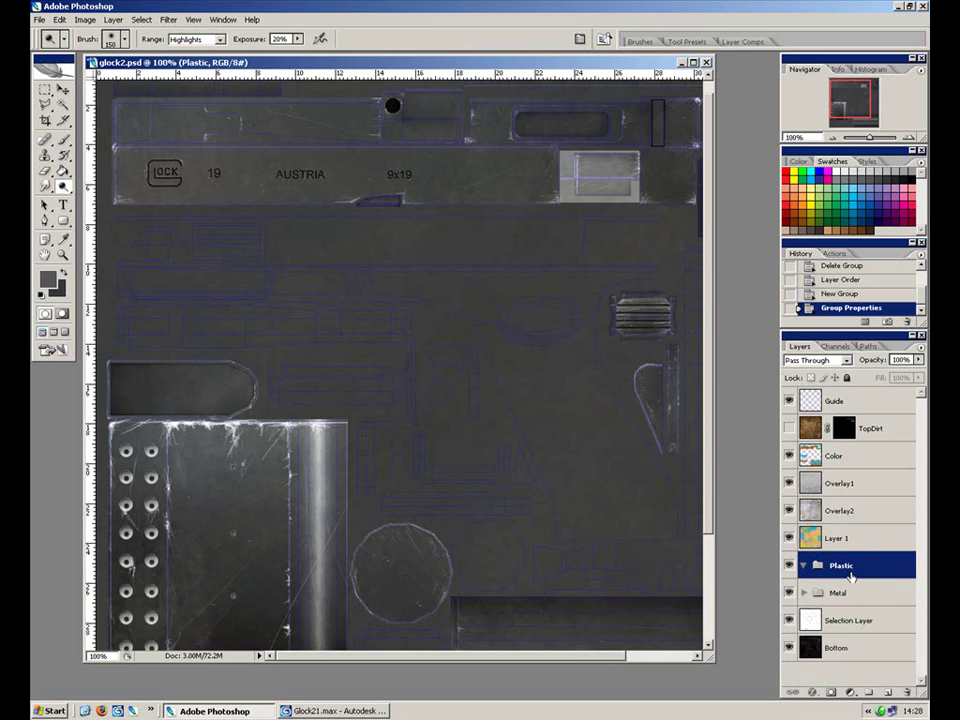
Step: Add a new layer inside the Plastic group and name it Base
click(888, 692)
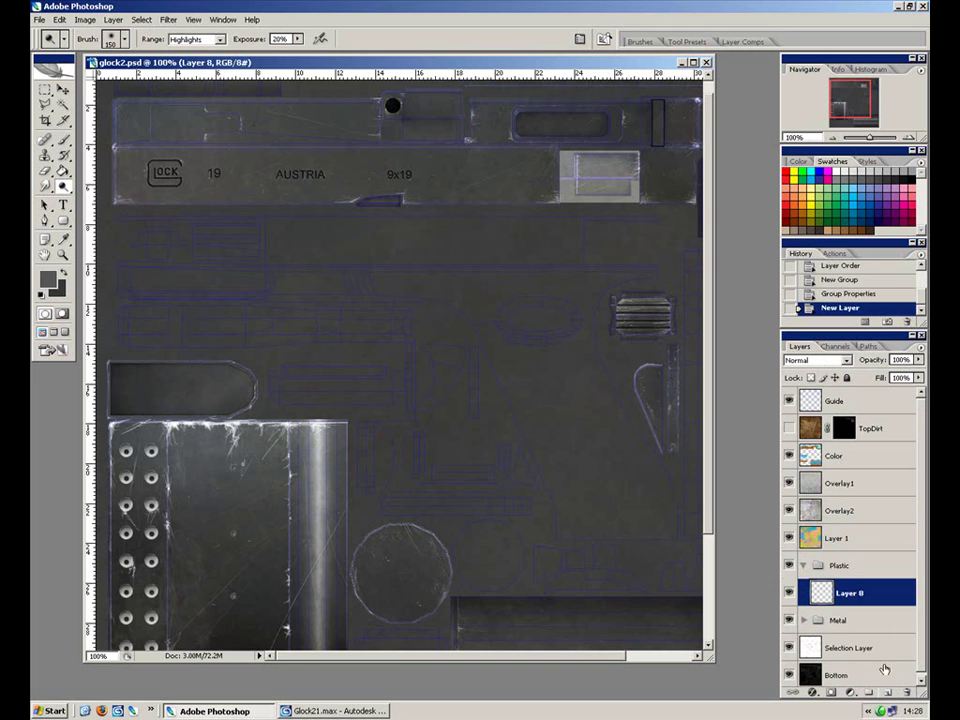
double_click(850, 593)
key(Return)
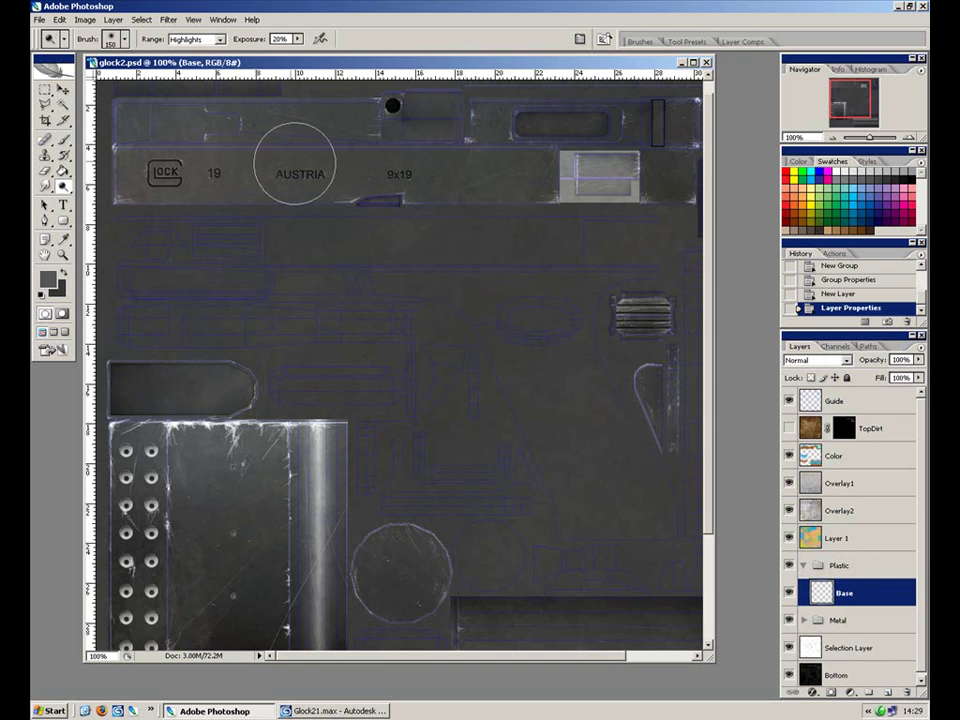
Step: Fill the Base layer with the Clouds render filter, keeping the current dark grey foreground and background colours
click(48, 282)
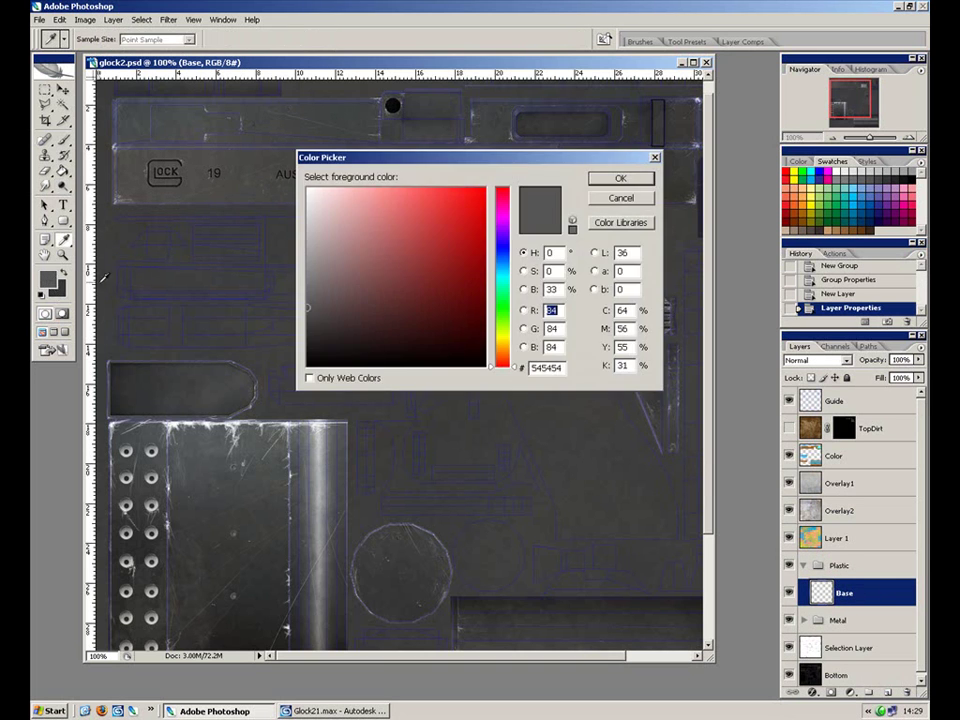
click(621, 198)
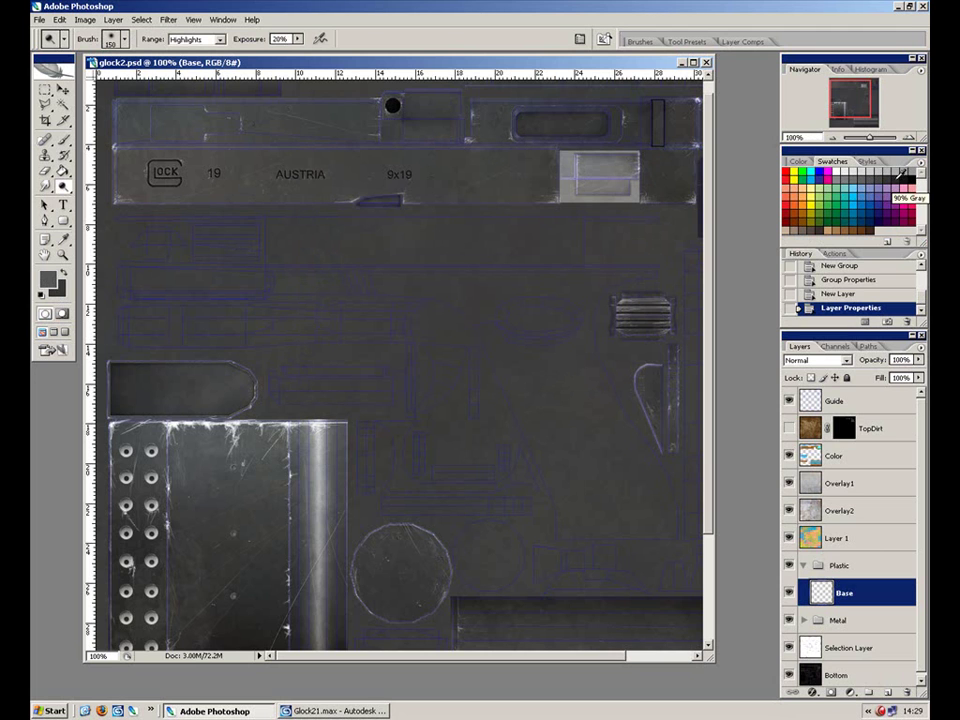
click(168, 20)
mouse_move(116, 23)
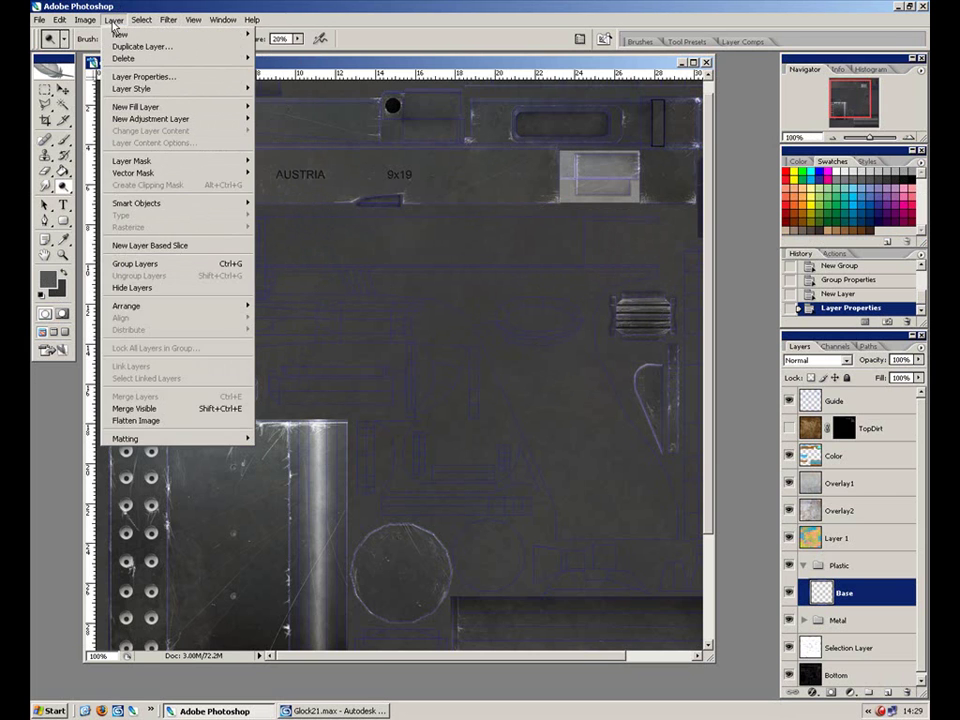
mouse_move(168, 20)
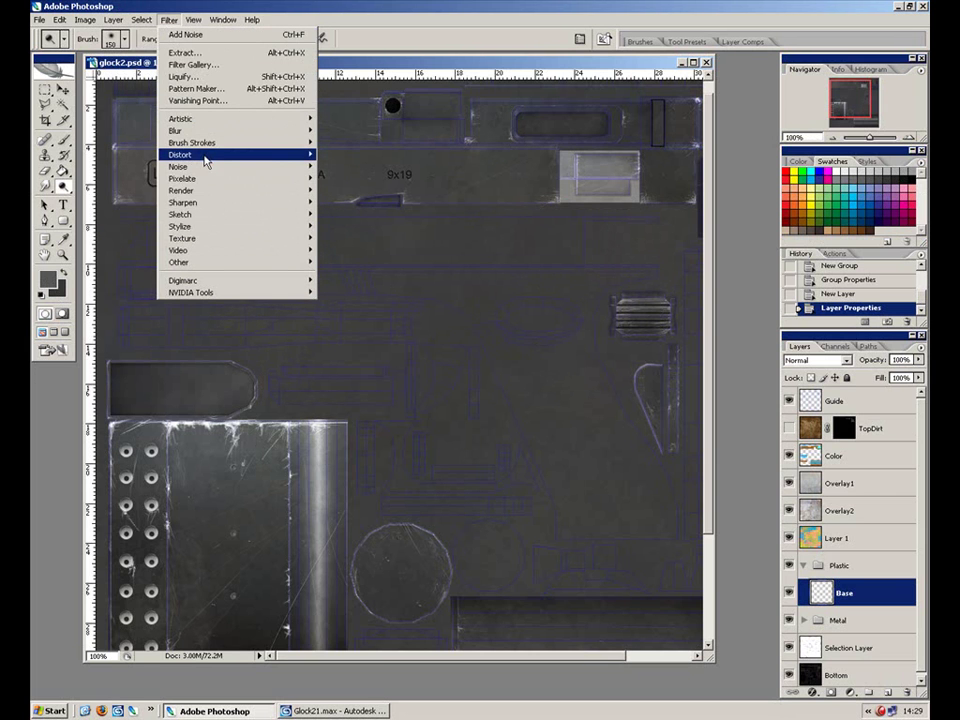
mouse_move(208, 192)
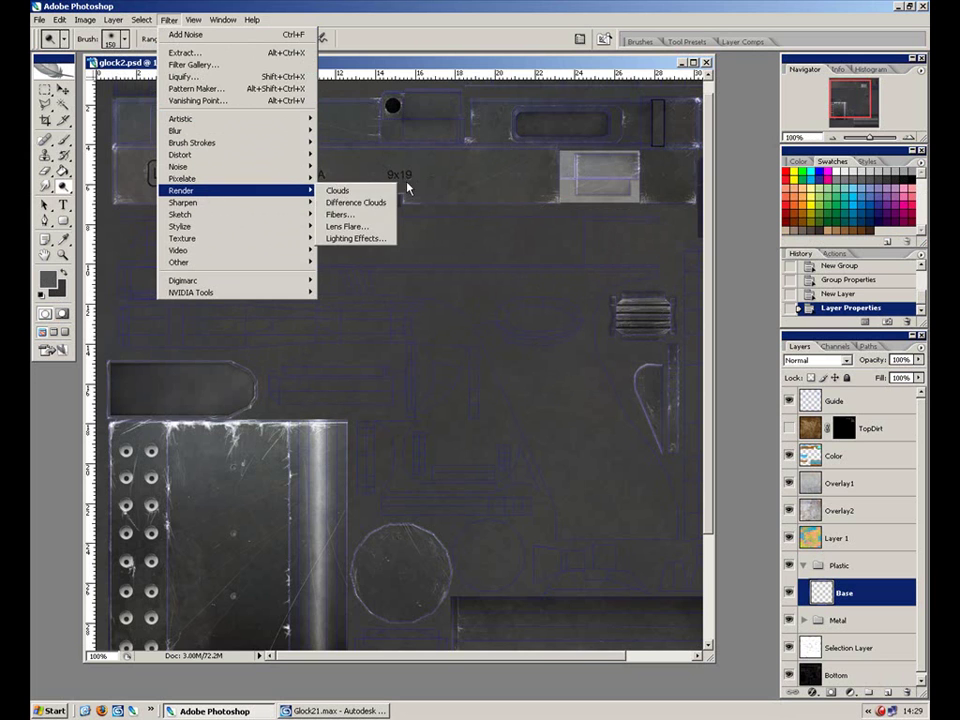
click(373, 190)
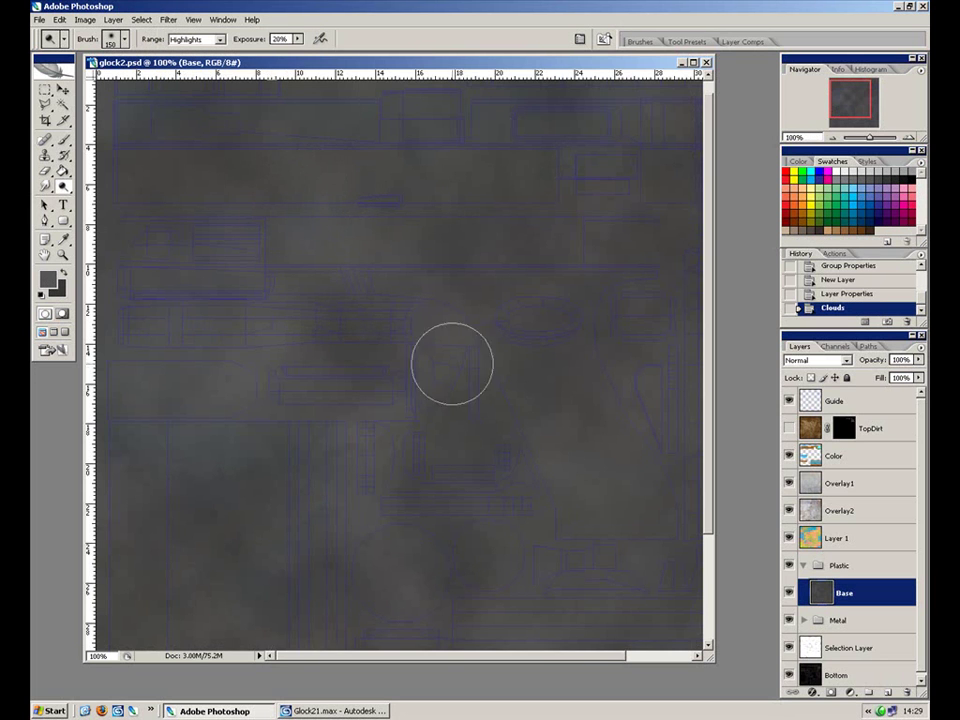
Step: Hide the Guide layer and apply the Difference Clouds filter twice to the Base layer
click(168, 20)
mouse_move(141, 22)
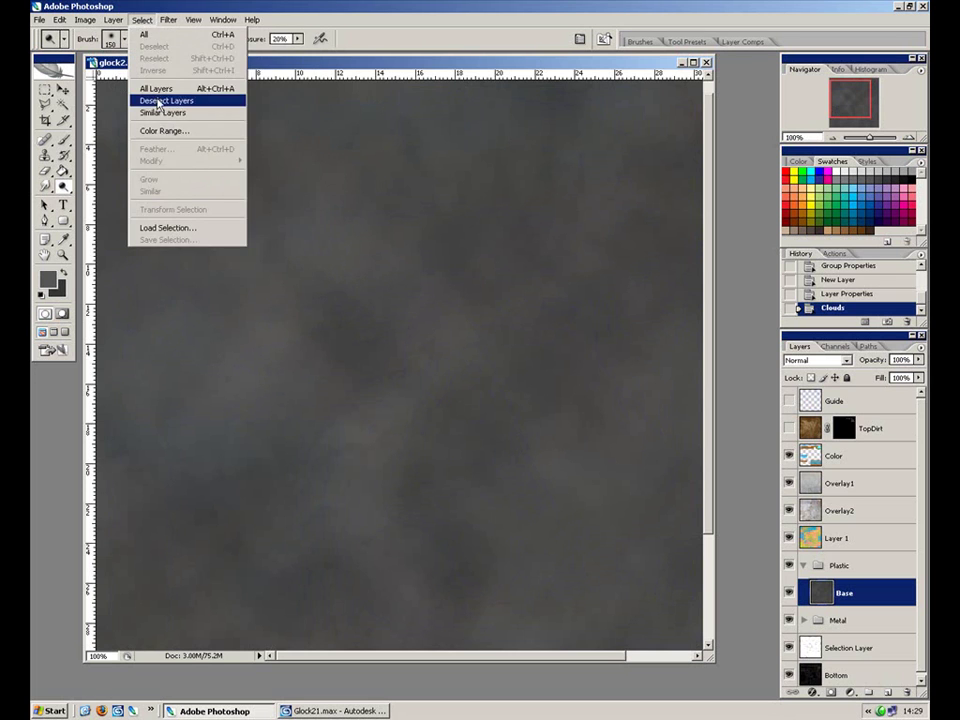
mouse_move(187, 22)
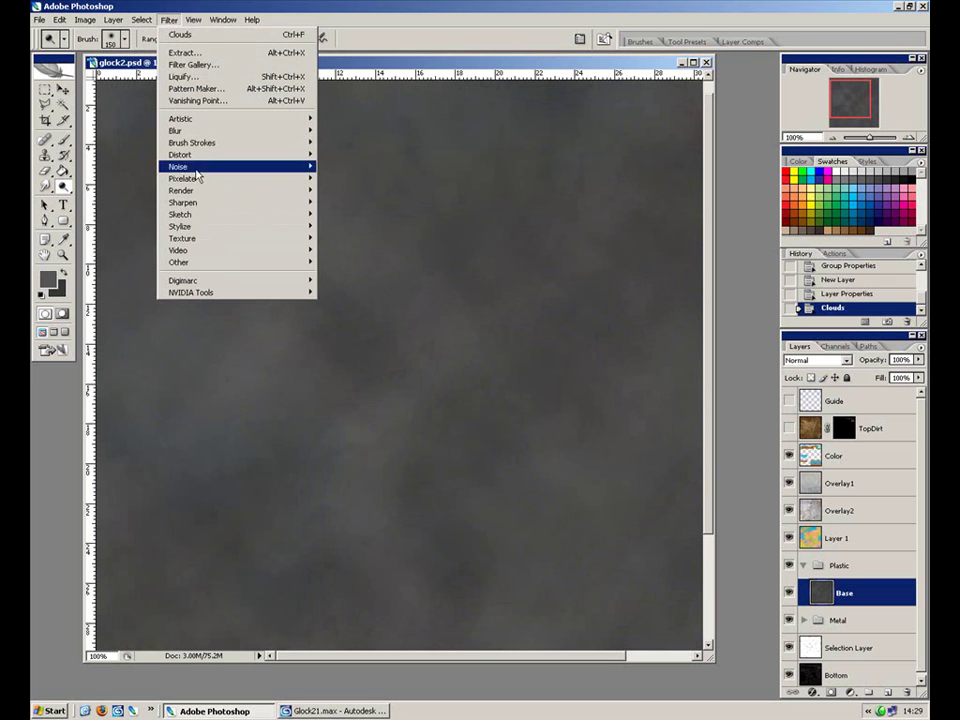
mouse_move(213, 195)
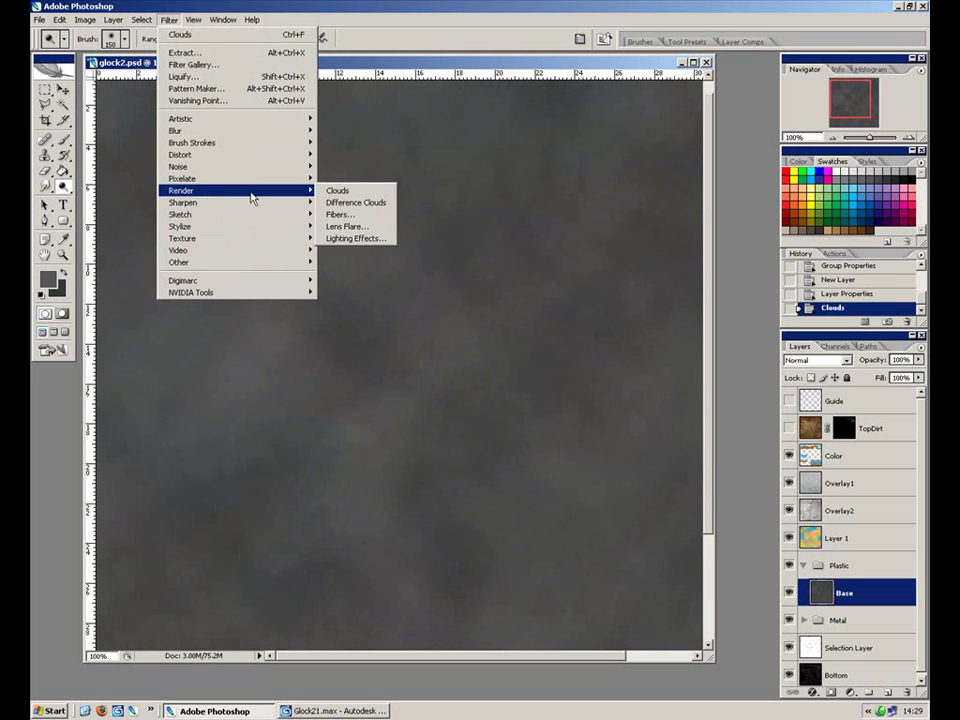
click(356, 202)
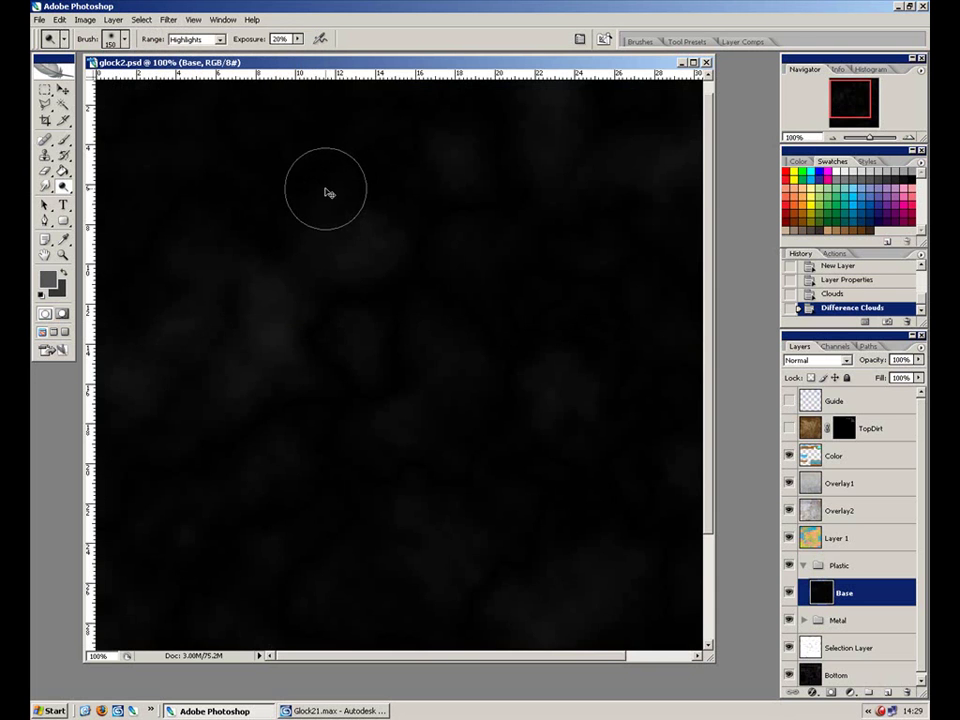
key(ctrl+f)
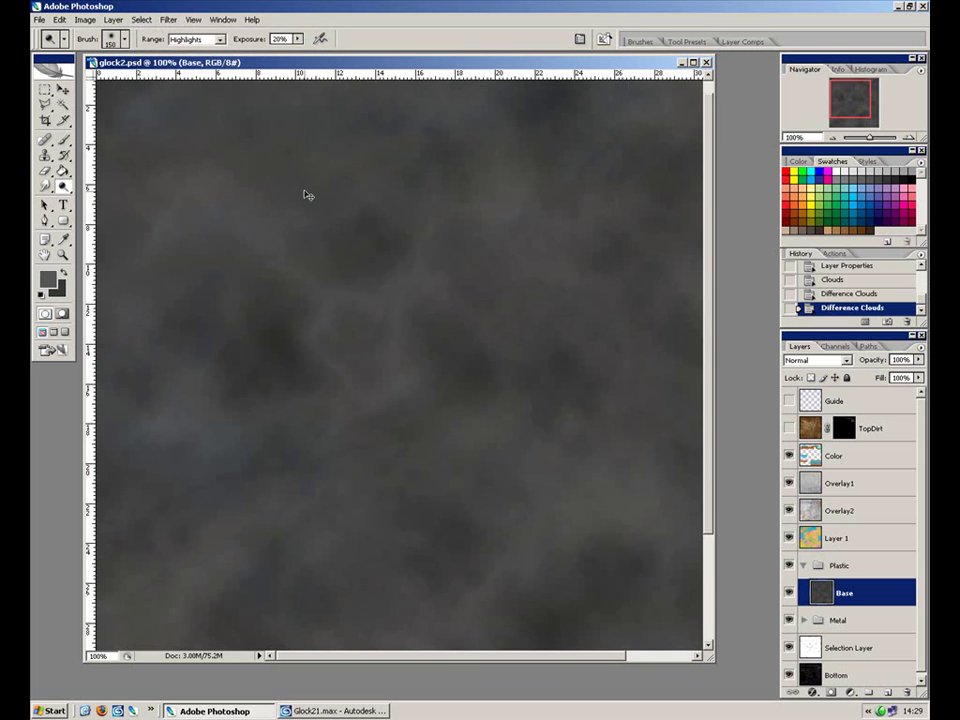
Step: Repeat the Difference Clouds filter two more times on the Base layer
key(ctrl+plus)
drag(297, 200, 499, 316)
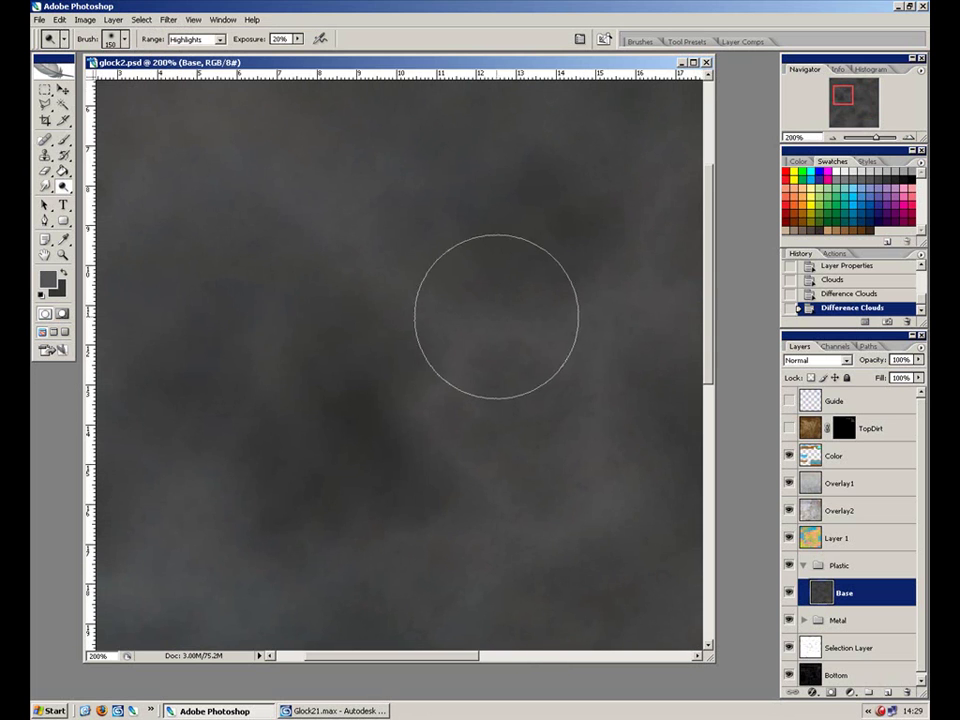
key(ctrl+minus)
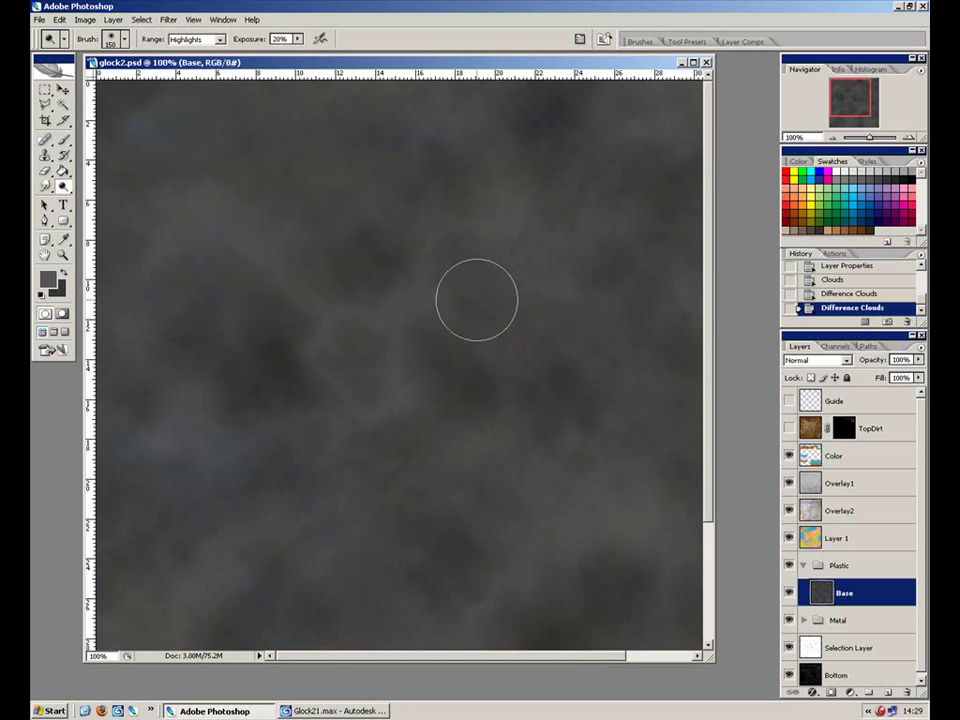
key(ctrl+minus)
key(ctrl+plus)
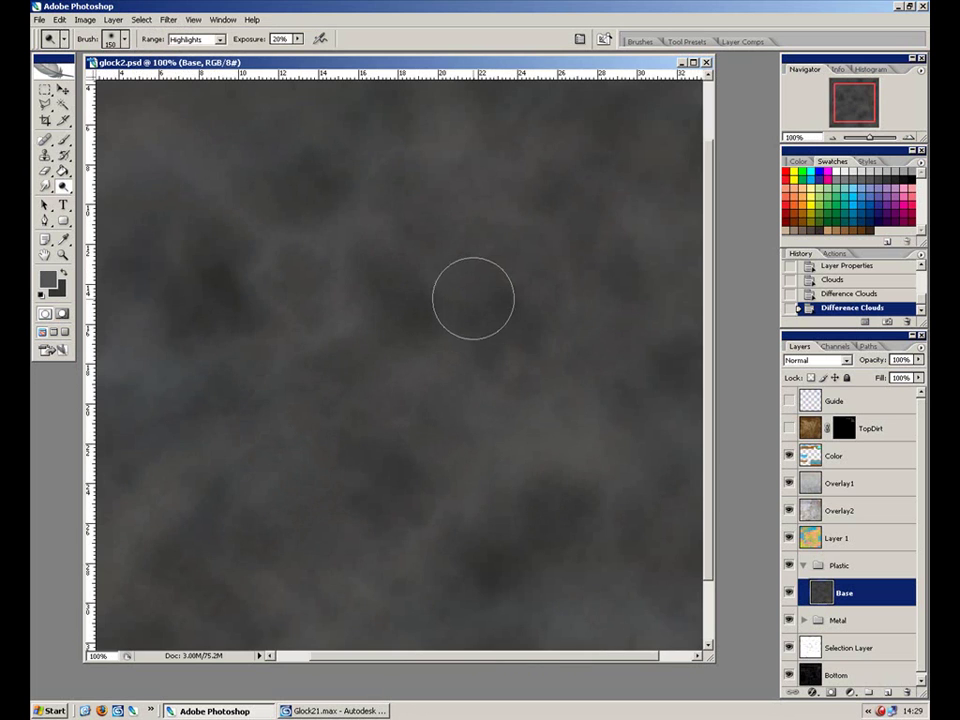
key(ctrl+f)
key(ctrl+f)
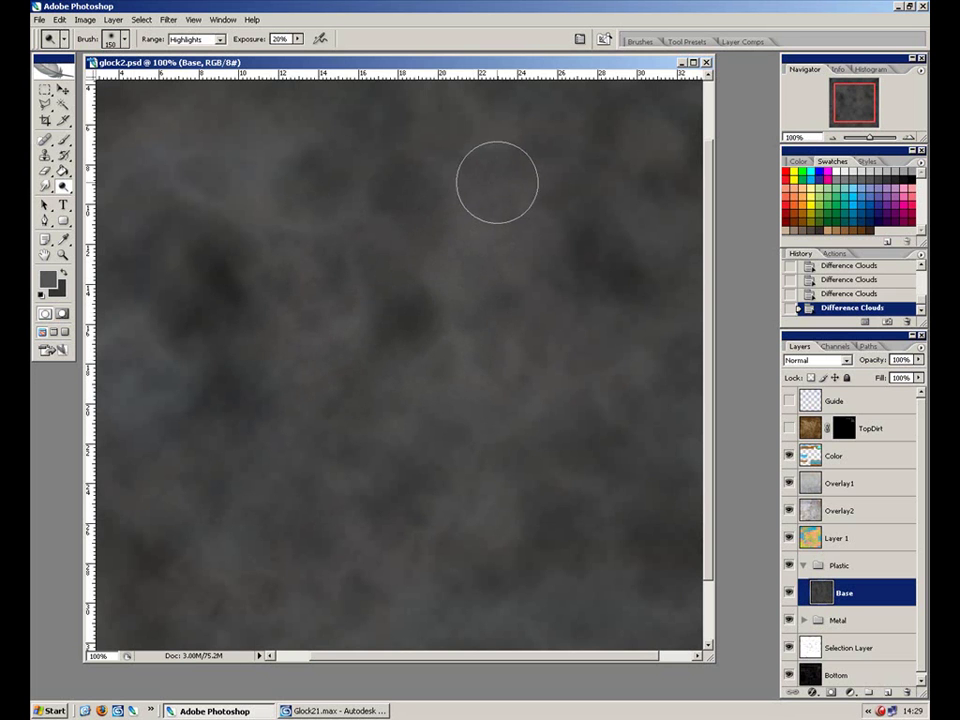
Step: Apply Add Noise to the Base layer with Gaussian distribution and Monochromatic enabled
key(ctrl+minus)
key(ctrl+plus)
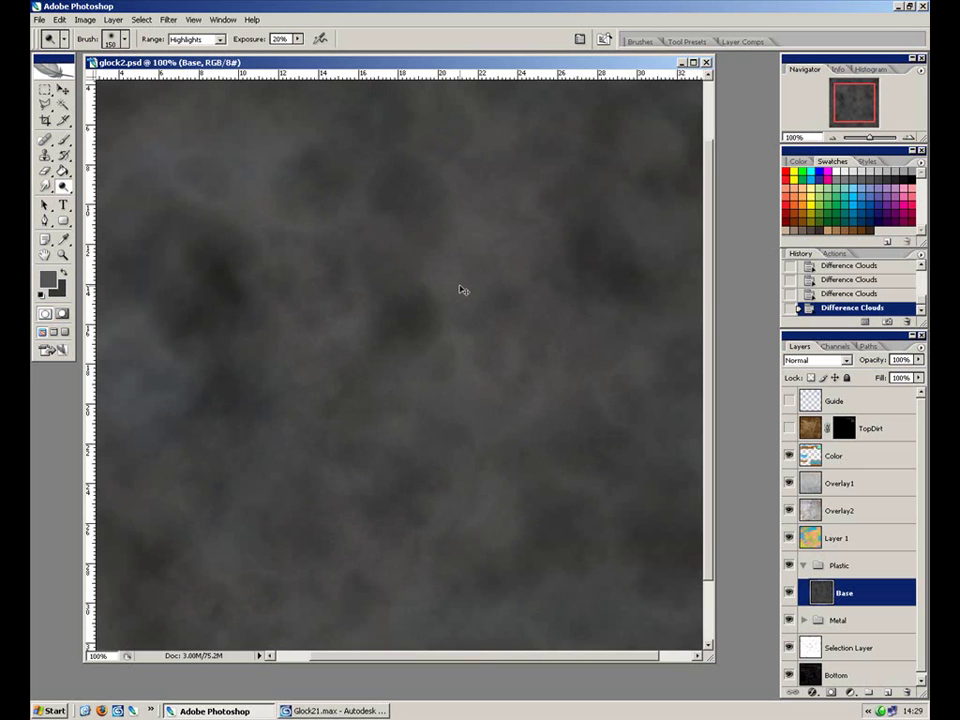
key(ctrl+minus)
key(ctrl+plus)
key(ctrl+plus)
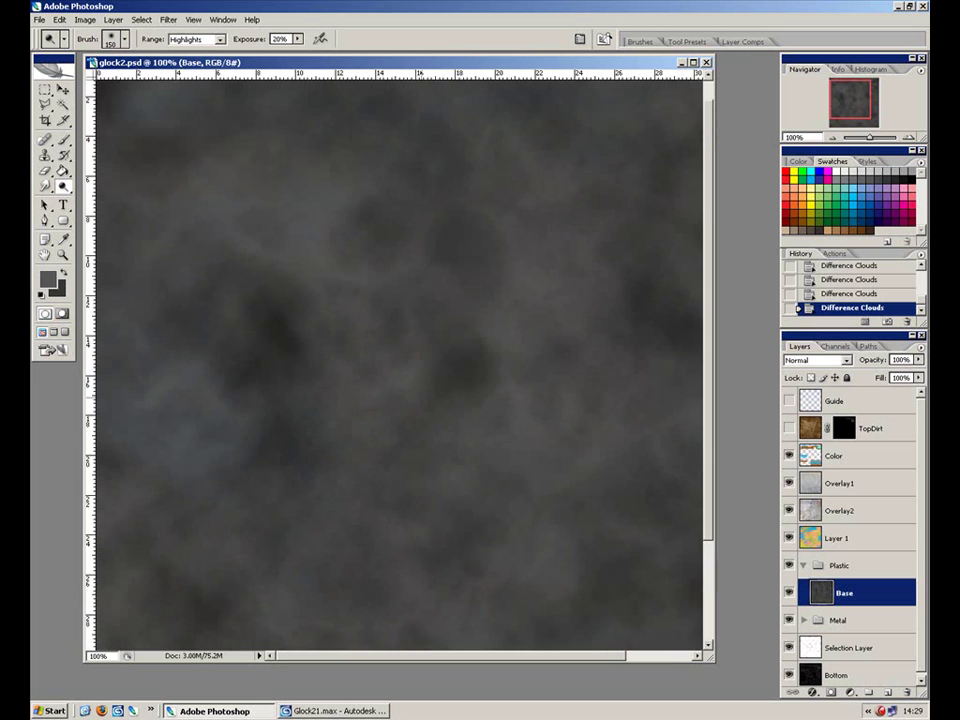
key(ctrl+minus)
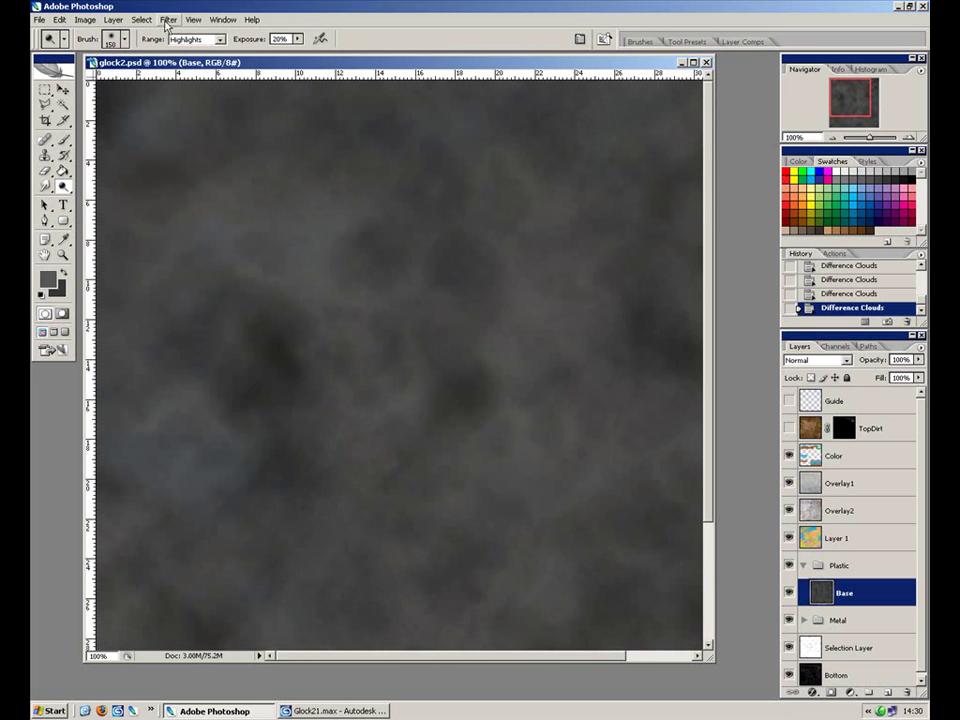
click(168, 20)
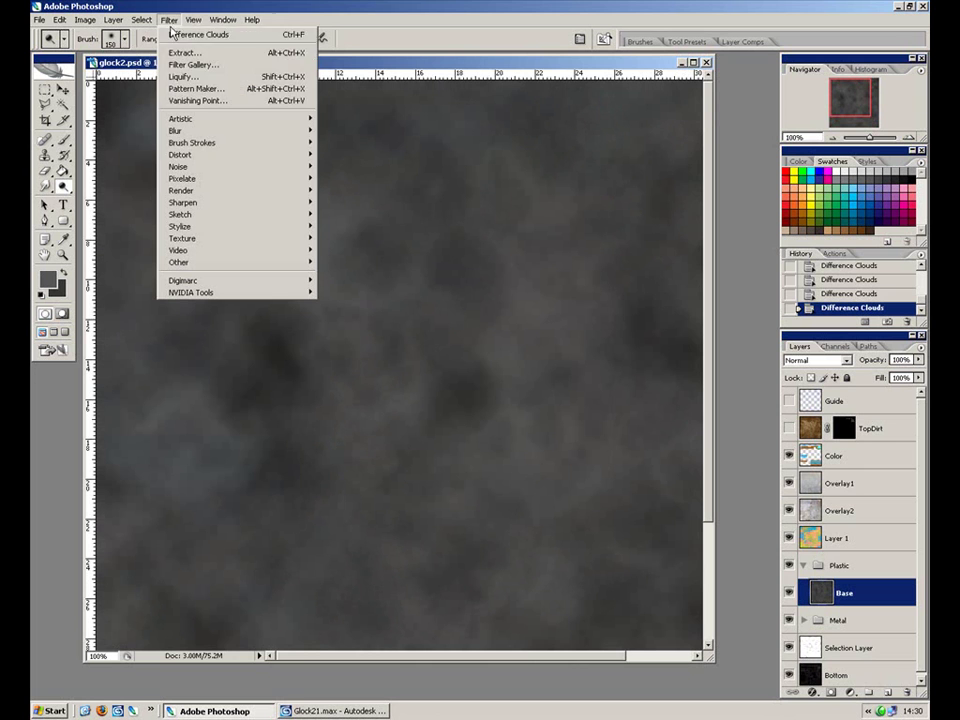
mouse_move(229, 168)
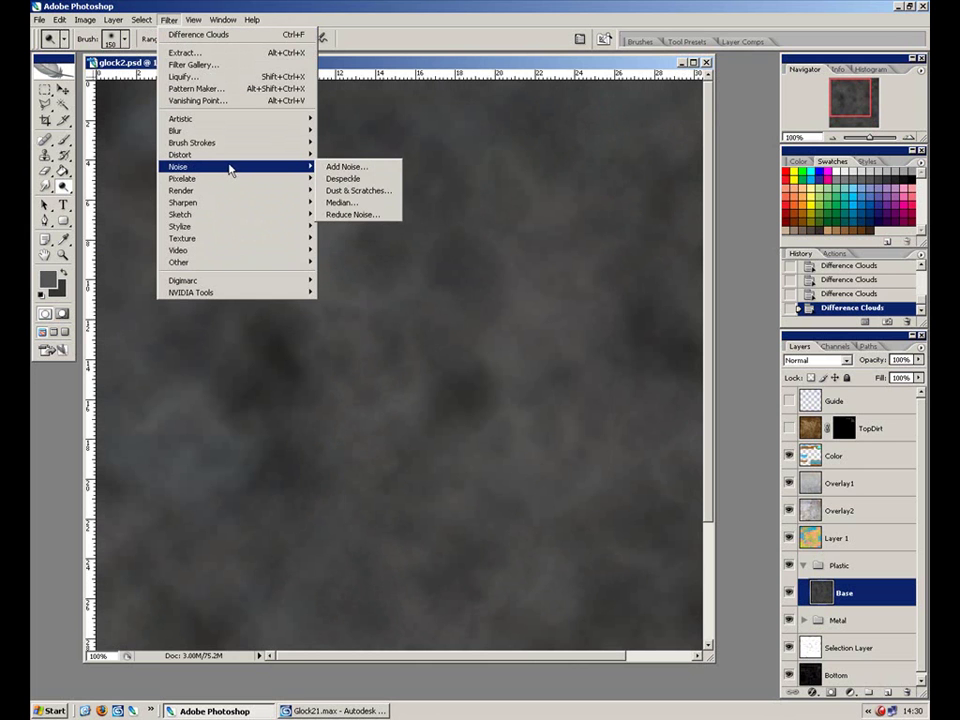
click(345, 166)
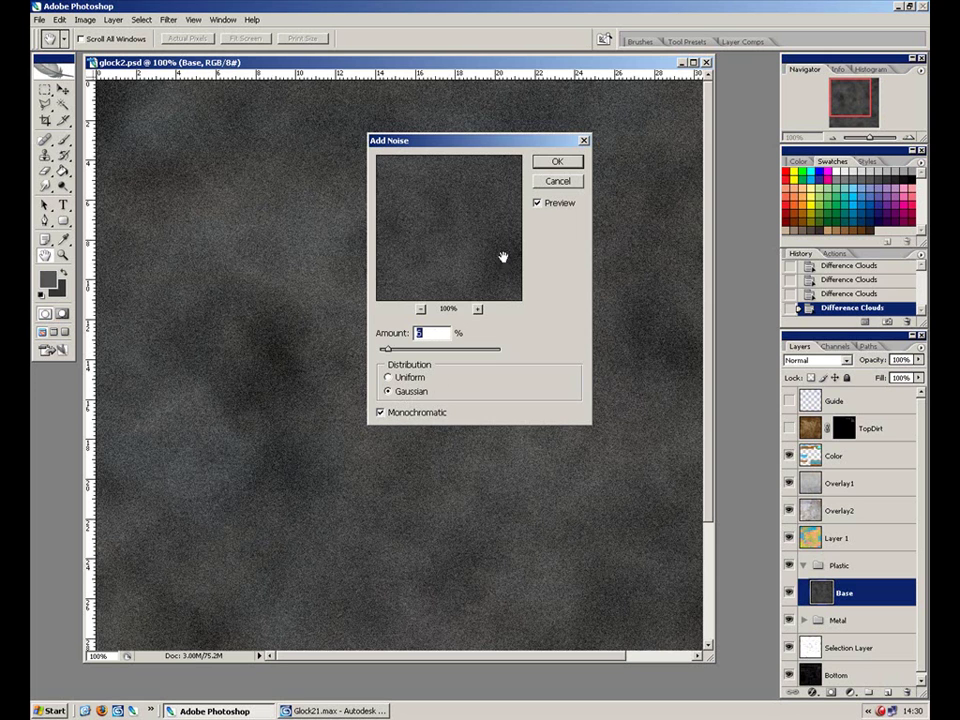
click(557, 163)
key(o)
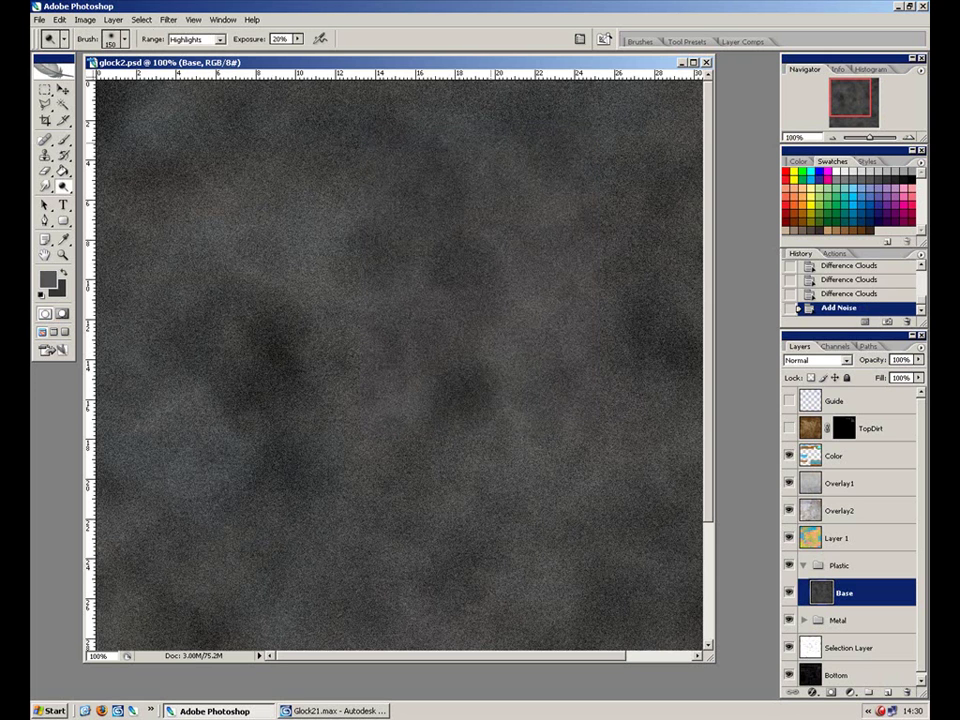
Step: Apply Brightness/Contrast to the Base layer with brightness -10 and contrast -60
click(168, 20)
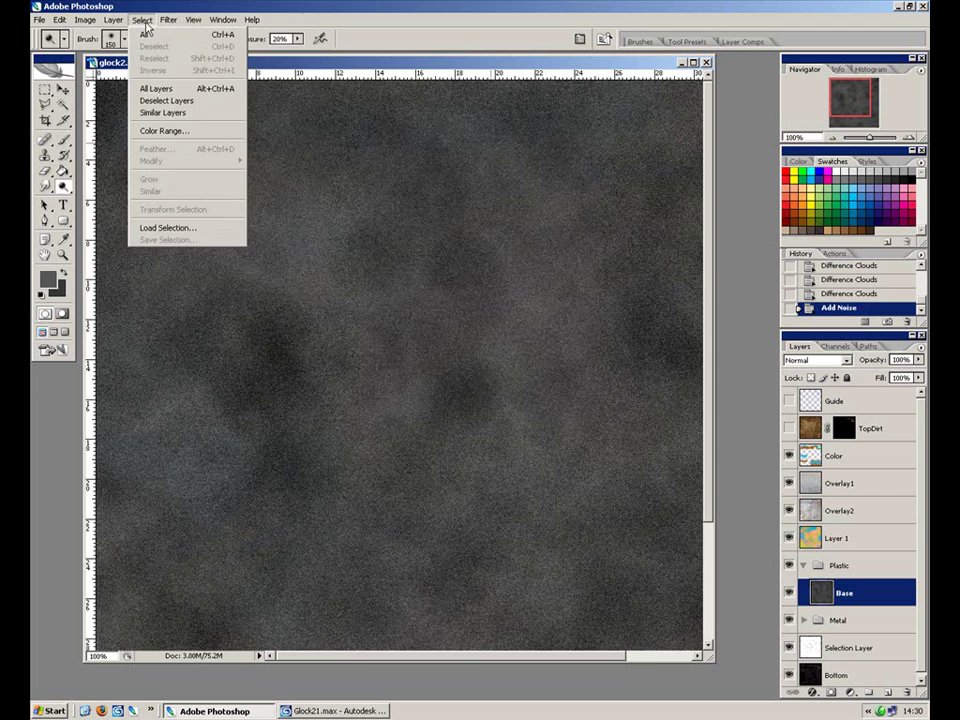
click(87, 20)
click(87, 20)
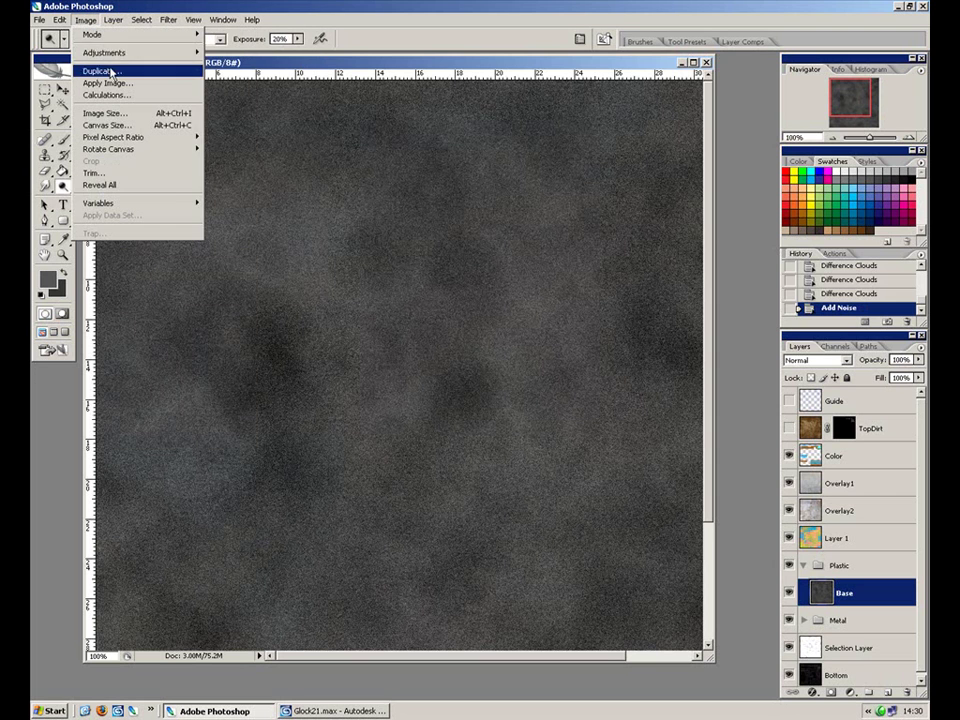
mouse_move(150, 53)
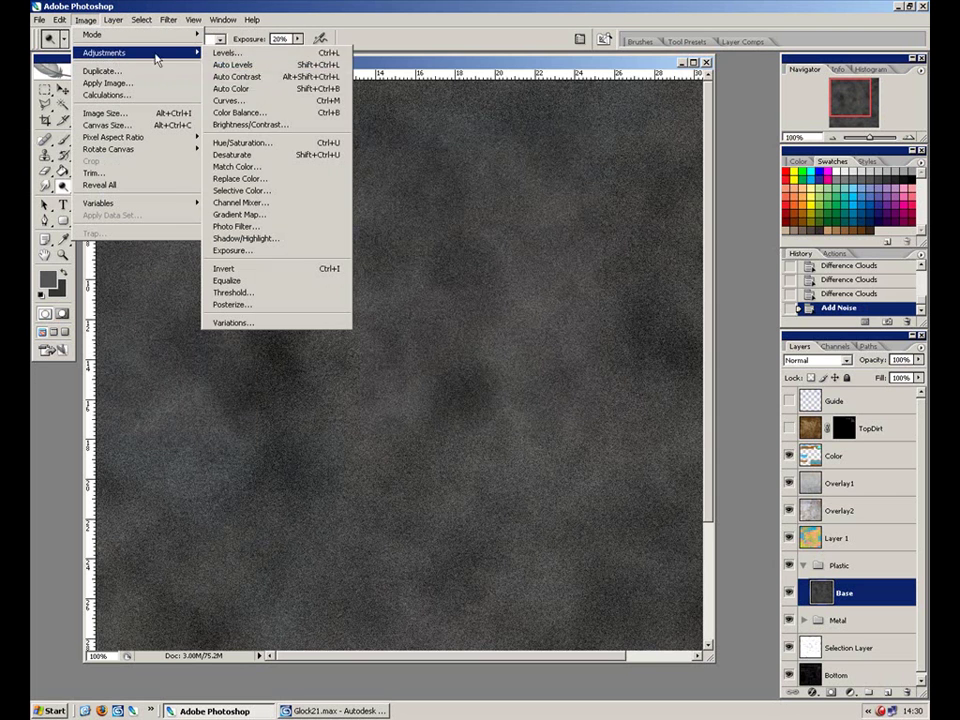
click(287, 127)
drag(676, 426, 647, 427)
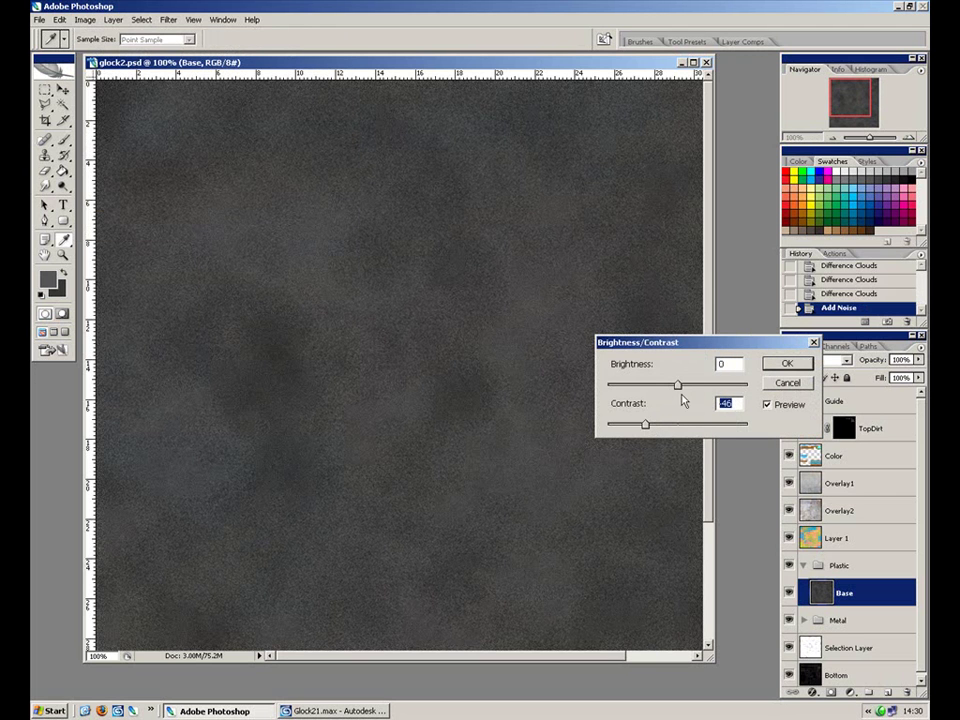
text(-60)
key(BackSpace)
key(BackSpace)
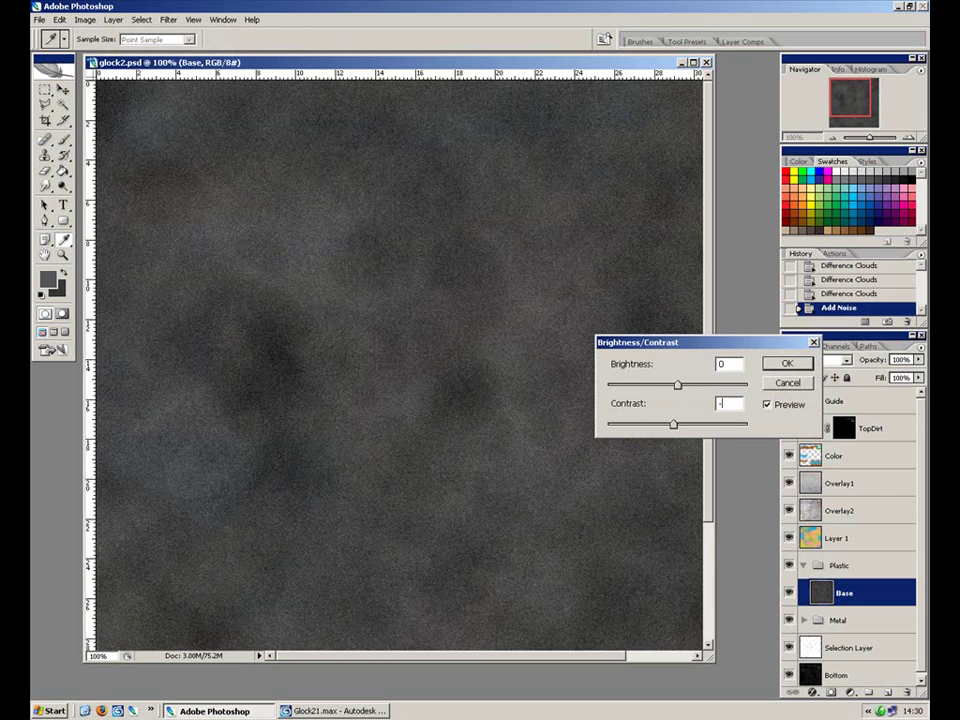
text(70)
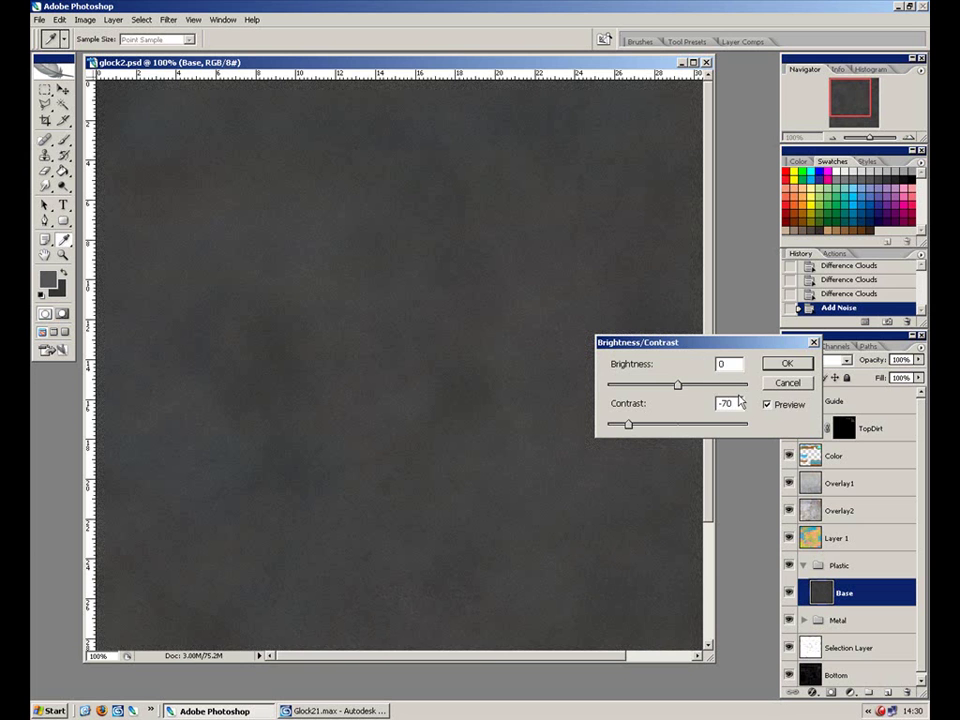
key(BackSpace)
key(BackSpace)
text(60)
text(-10)
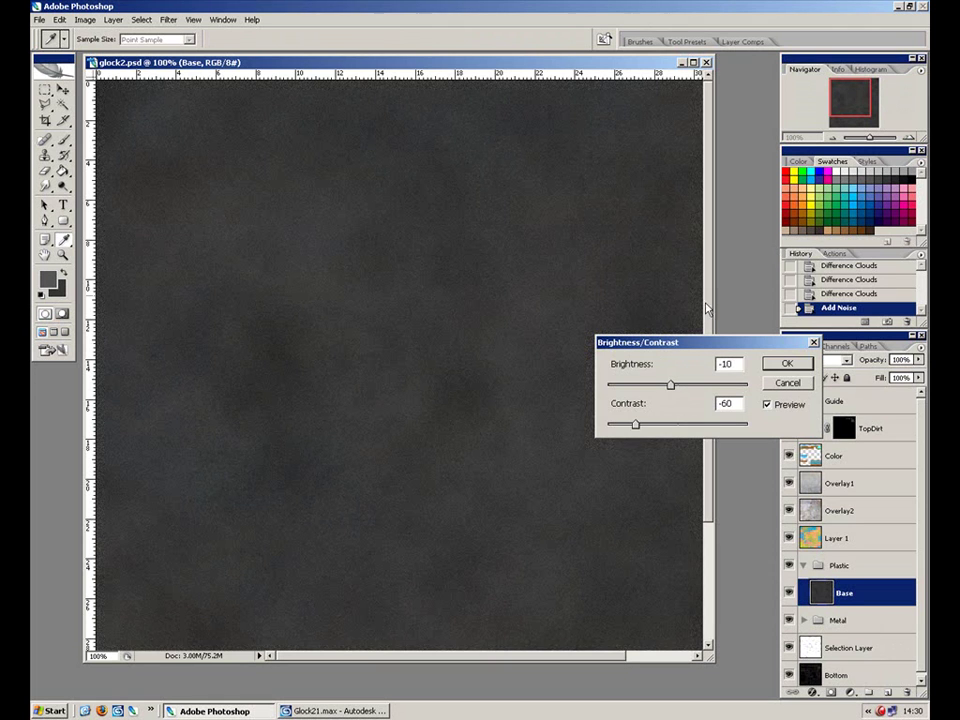
click(788, 365)
Step: Try test strokes with the toning tools on the Base layer, undoing each one
key(o)
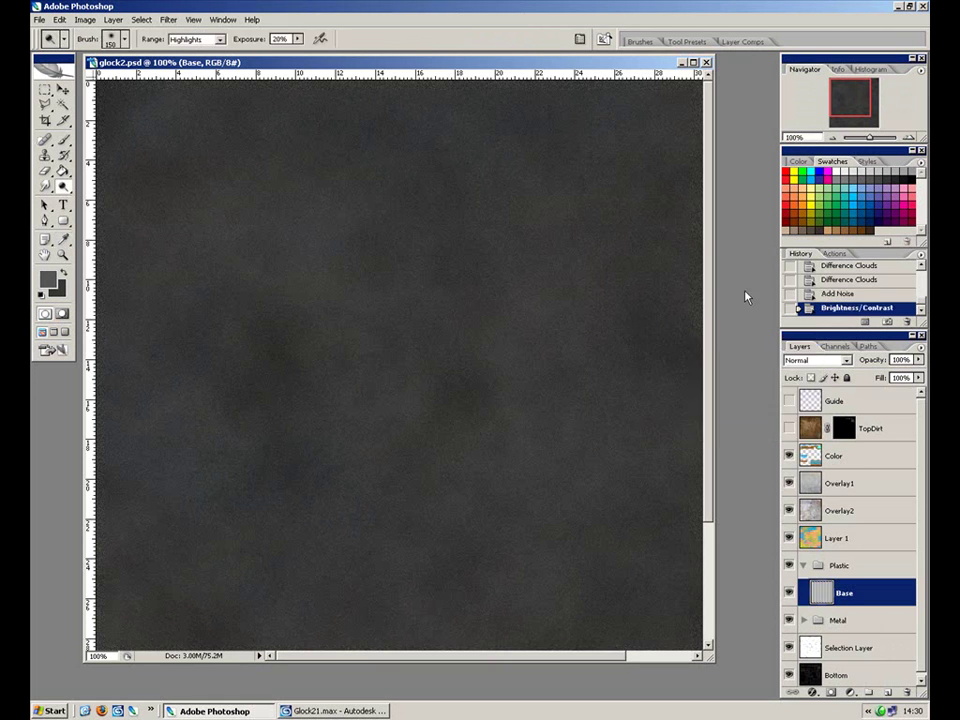
mouse_move(62, 186)
mouse_down()
mouse_move(118, 184)
mouse_move(124, 197)
mouse_up()
mouse_move(512, 394)
mouse_down()
mouse_move(532, 238)
mouse_move(486, 415)
mouse_move(558, 419)
mouse_move(513, 436)
mouse_move(535, 420)
mouse_move(556, 284)
mouse_up()
key(ctrl+z)
mouse_move(63, 187)
mouse_down()
mouse_move(105, 198)
mouse_move(110, 185)
mouse_up()
mouse_move(276, 300)
mouse_down()
mouse_move(298, 324)
mouse_move(375, 329)
mouse_move(353, 349)
mouse_move(298, 339)
mouse_move(252, 426)
mouse_up()
key(ctrl+z)
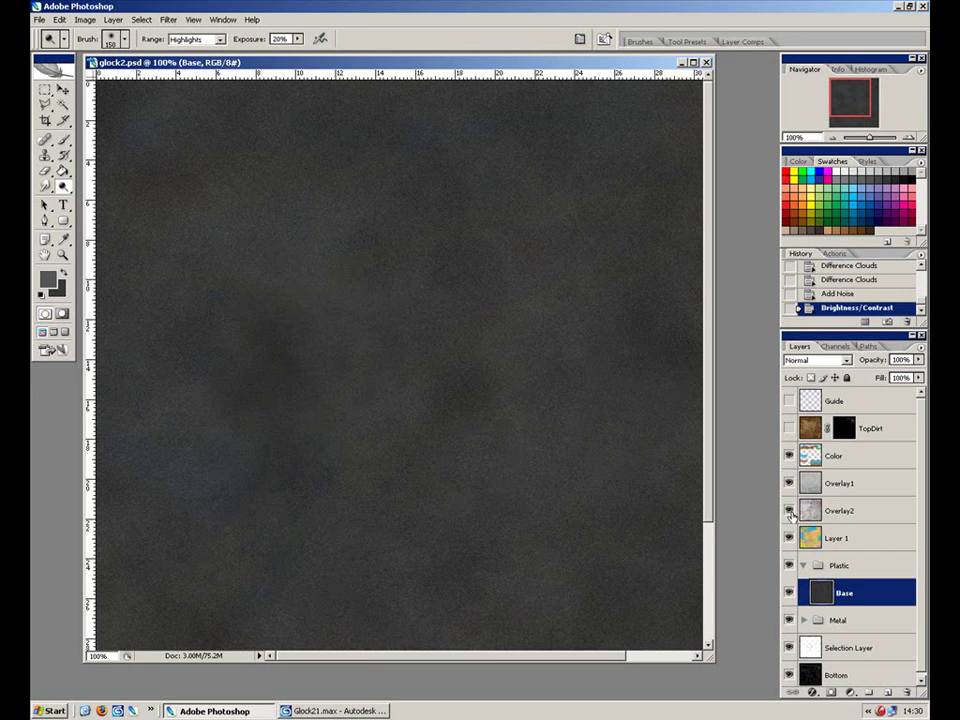
Step: Show the Guide layer and select the pistol frame's interior on the Selection Layer with the Magic Wand
drag(922, 574, 916, 634)
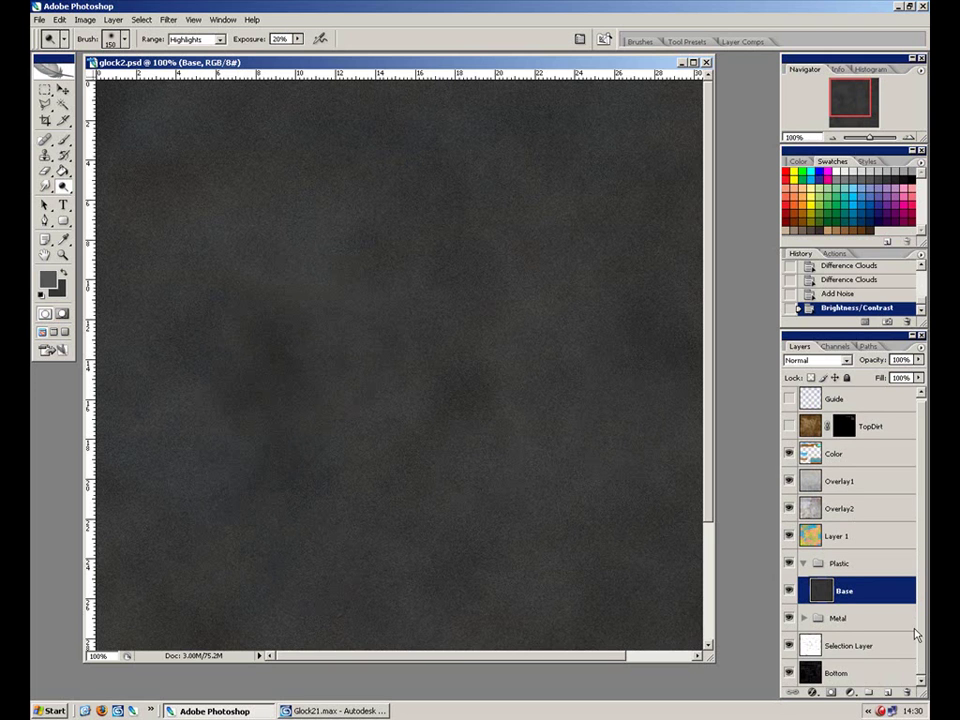
drag(924, 579, 919, 560)
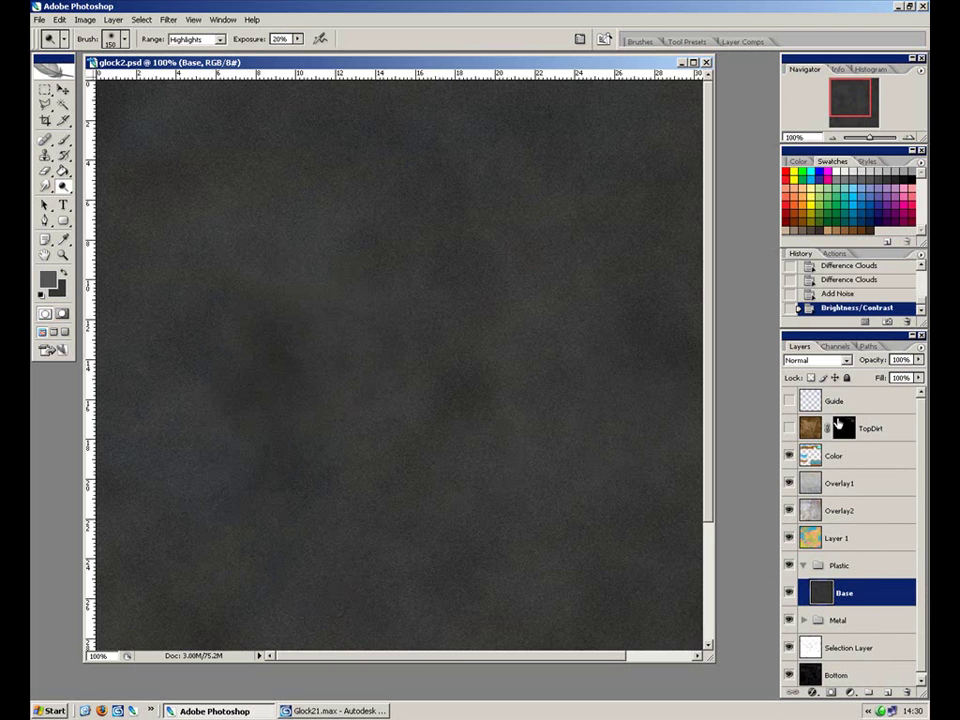
click(846, 652)
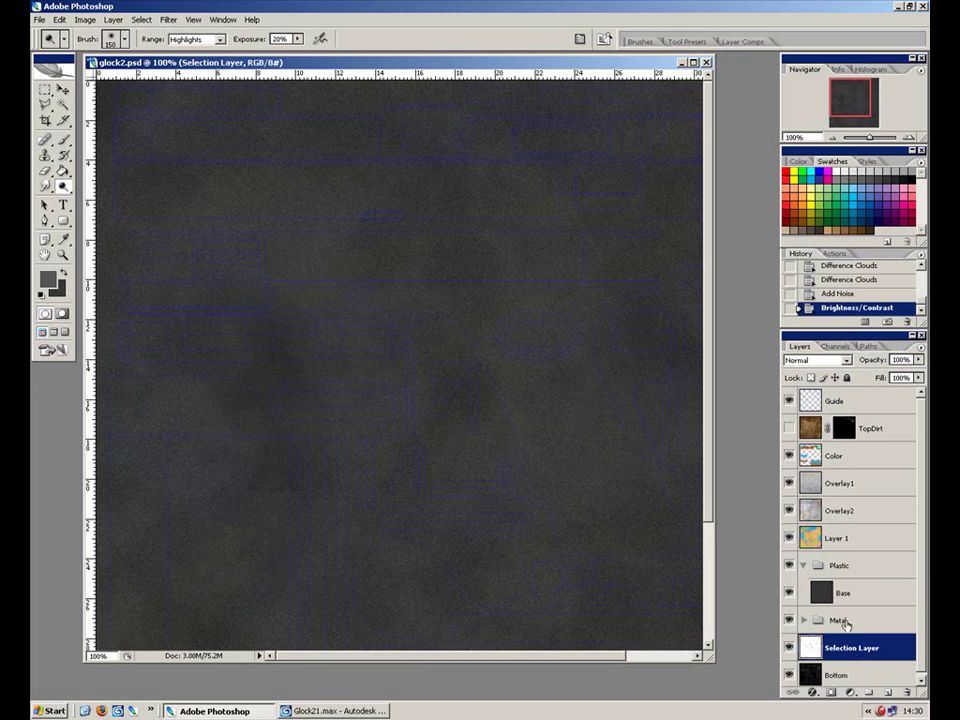
click(62, 106)
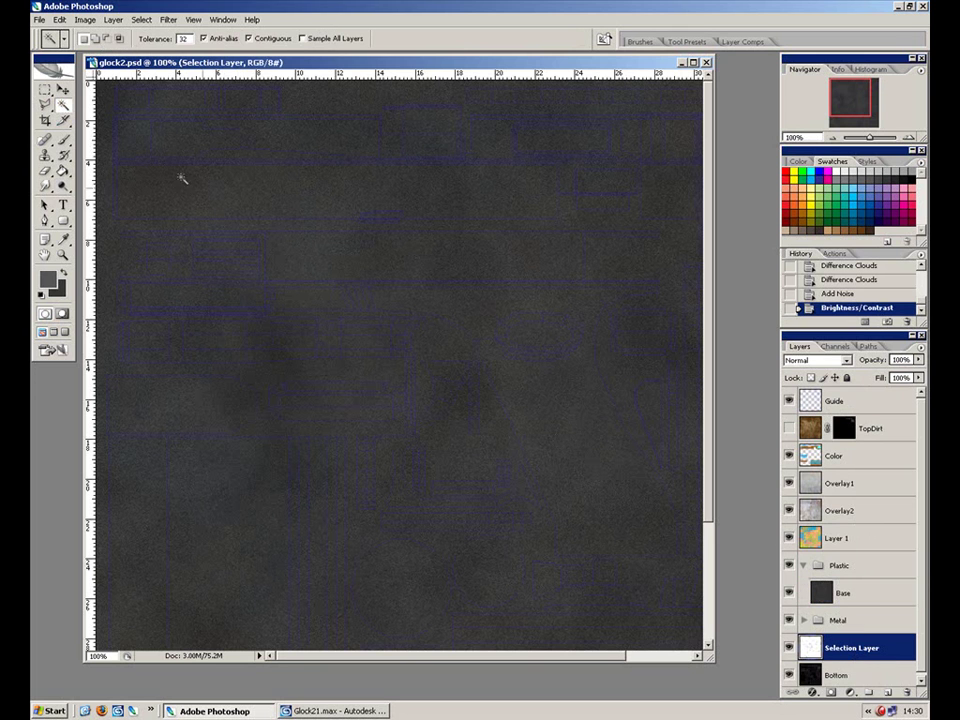
ctrl+click(528, 360)
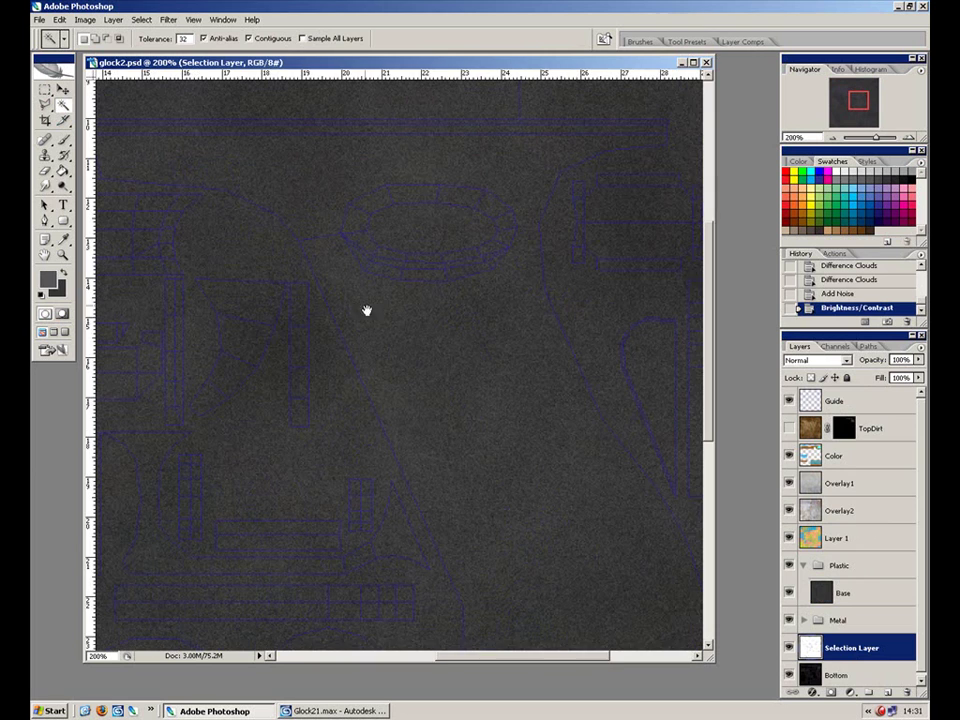
click(449, 383)
Step: Add the two tall strips beside the grip and the long narrow strip below the trigger guard to the selection
ctrl+alt+click(447, 378)
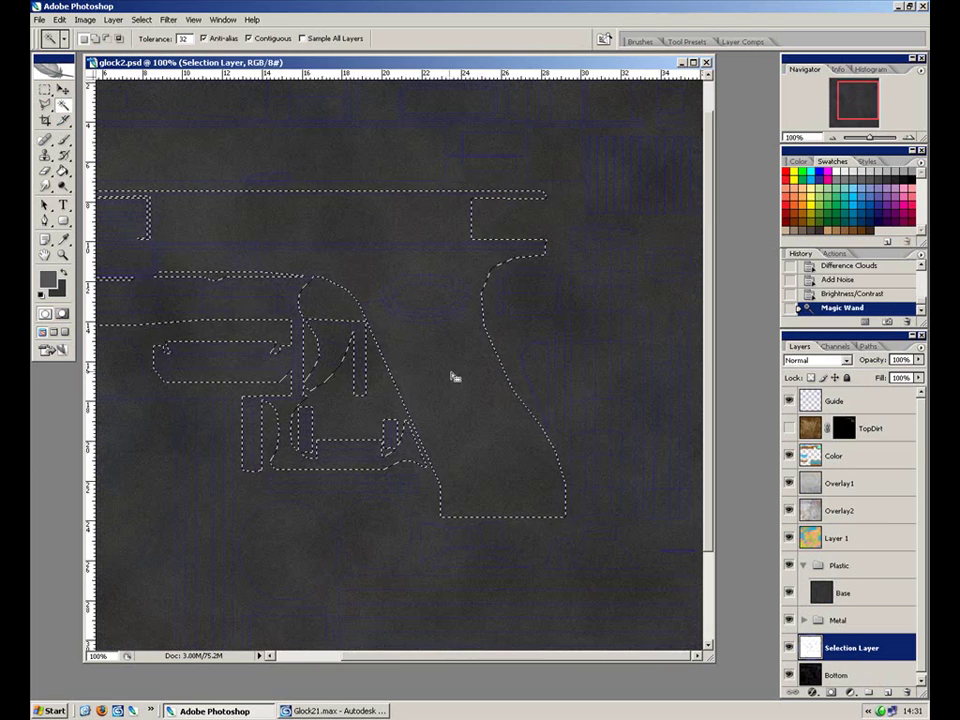
drag(551, 370, 403, 356)
shift+click(606, 368)
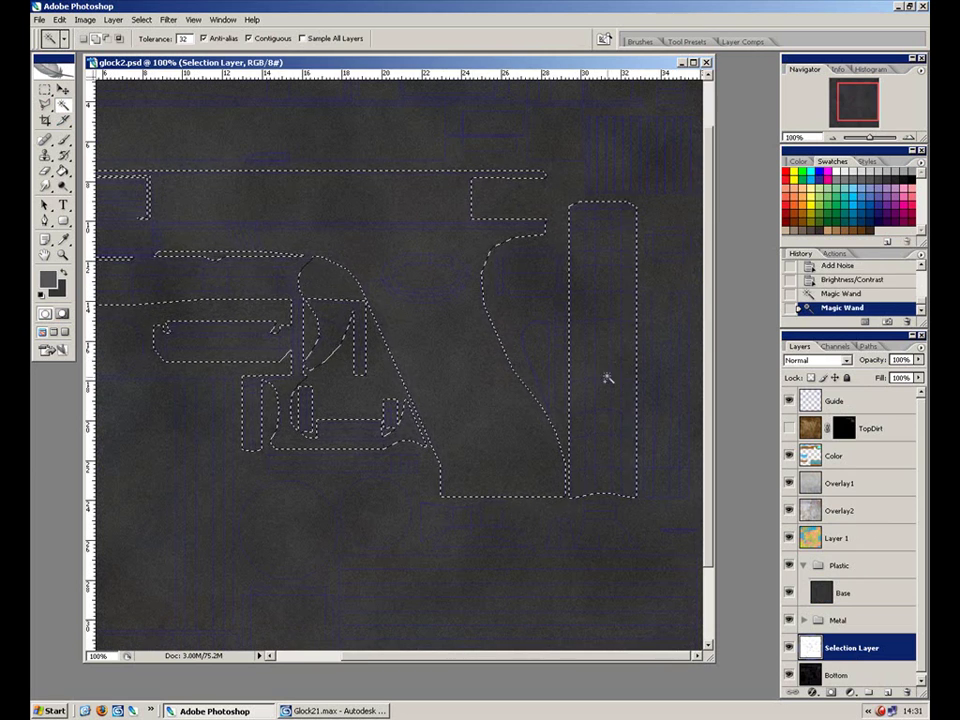
shift+click(662, 424)
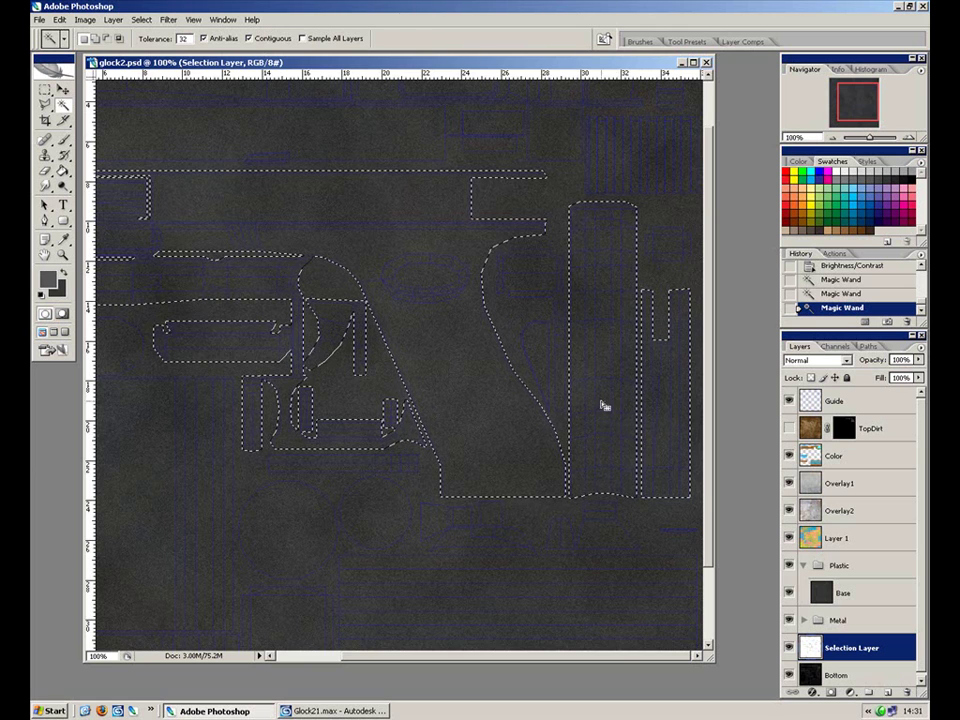
drag(296, 347, 493, 279)
shift+click(489, 369)
Step: Subtract the two circles below the trigger guard and the small sliver under the grip strips using the Rectangular Marquee
key(m)
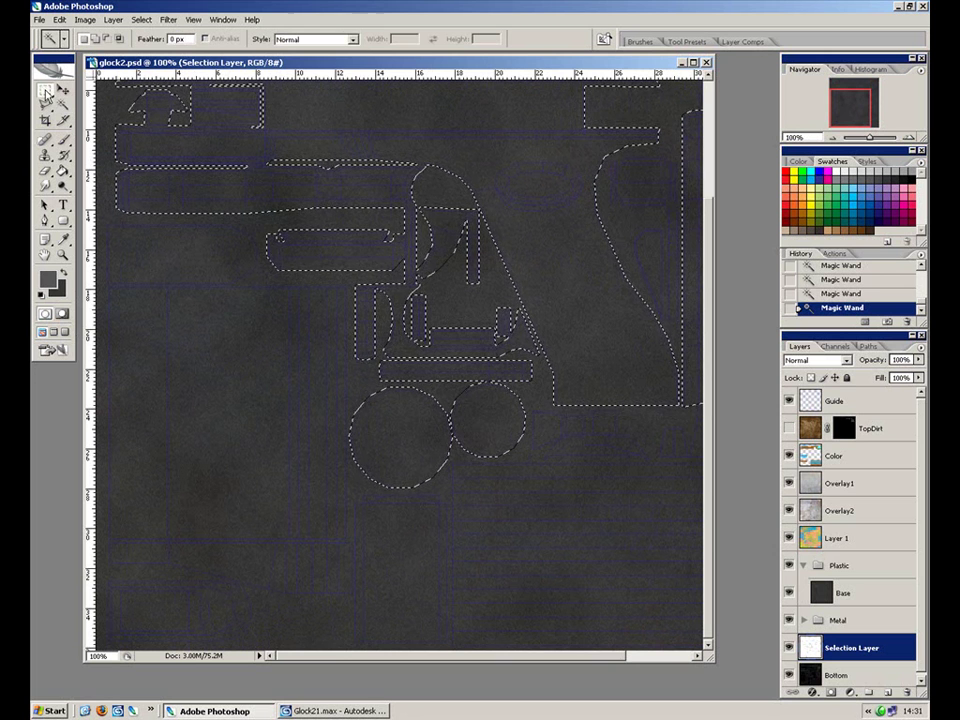
drag(580, 540, 305, 381)
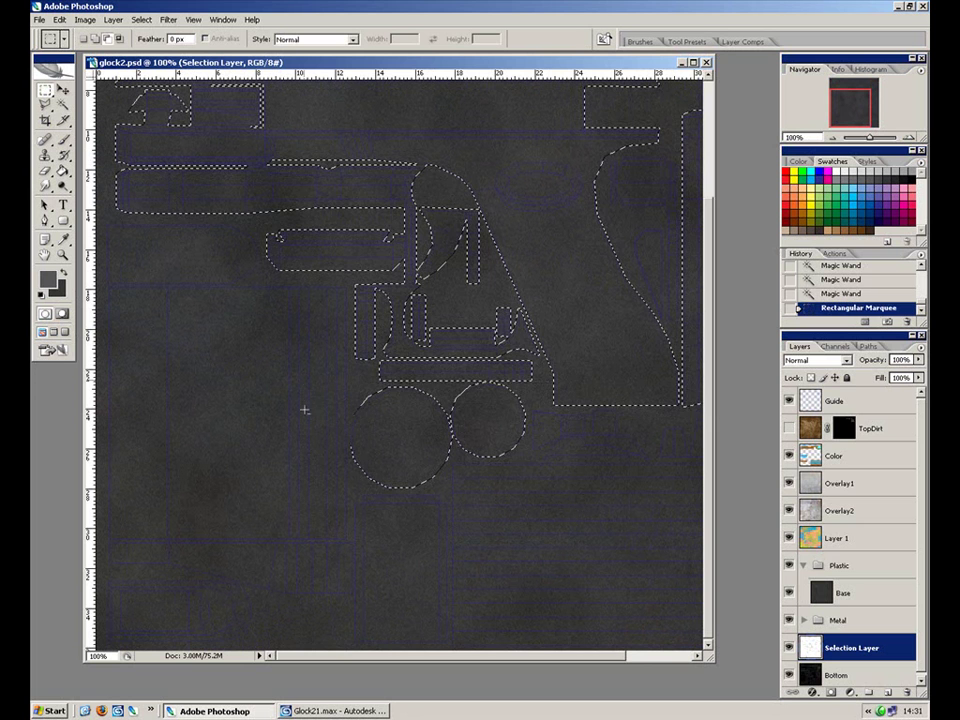
key(ctrl+z)
drag(530, 497, 329, 381)
drag(589, 489, 381, 371)
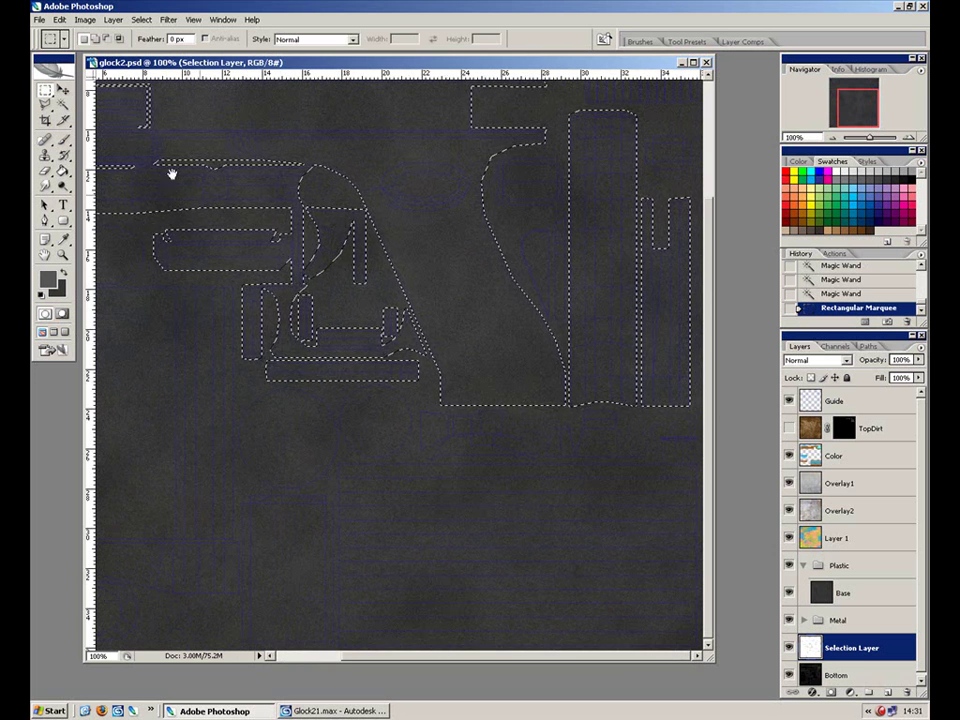
drag(660, 433, 699, 456)
drag(465, 340, 585, 513)
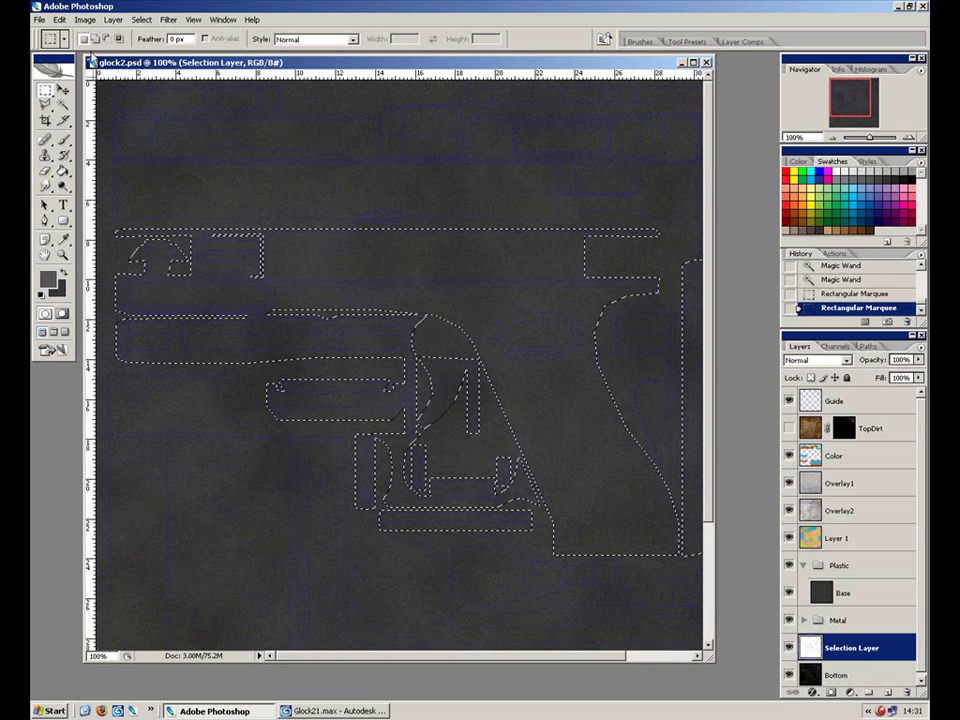
Step: Try adding a Hide All layer mask to the Selection Layer and undo it
click(85, 20)
mouse_move(113, 22)
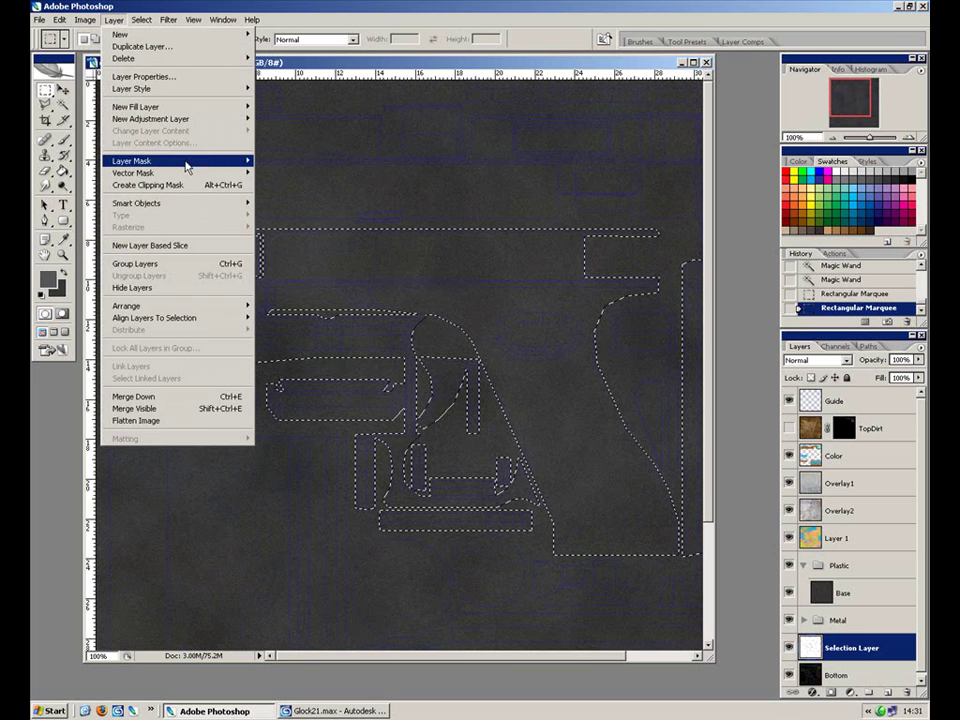
mouse_move(205, 160)
click(300, 172)
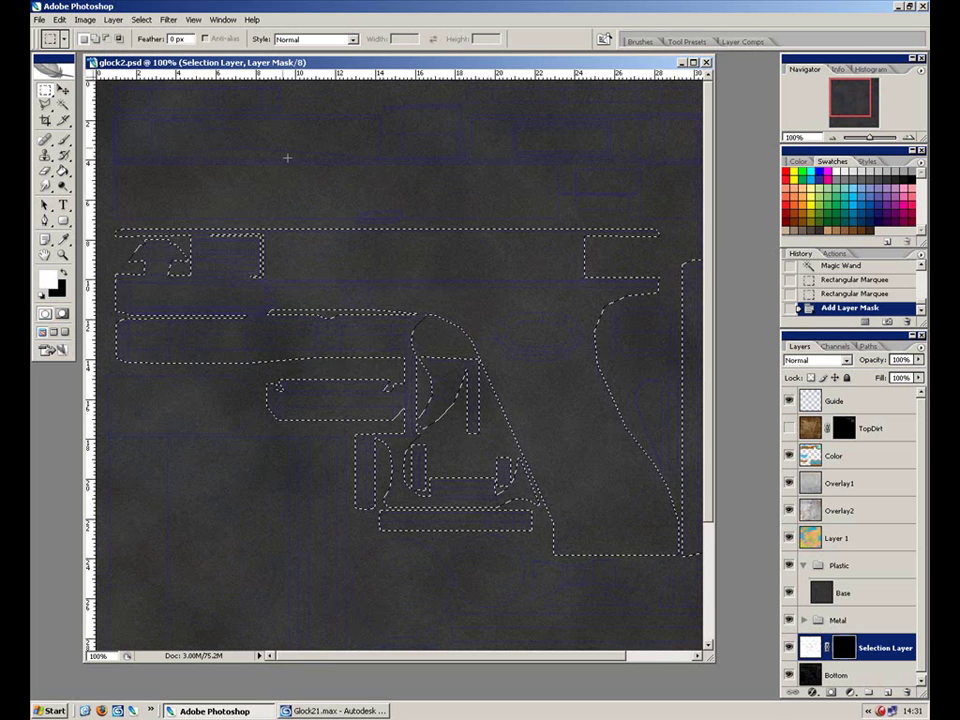
click(114, 21)
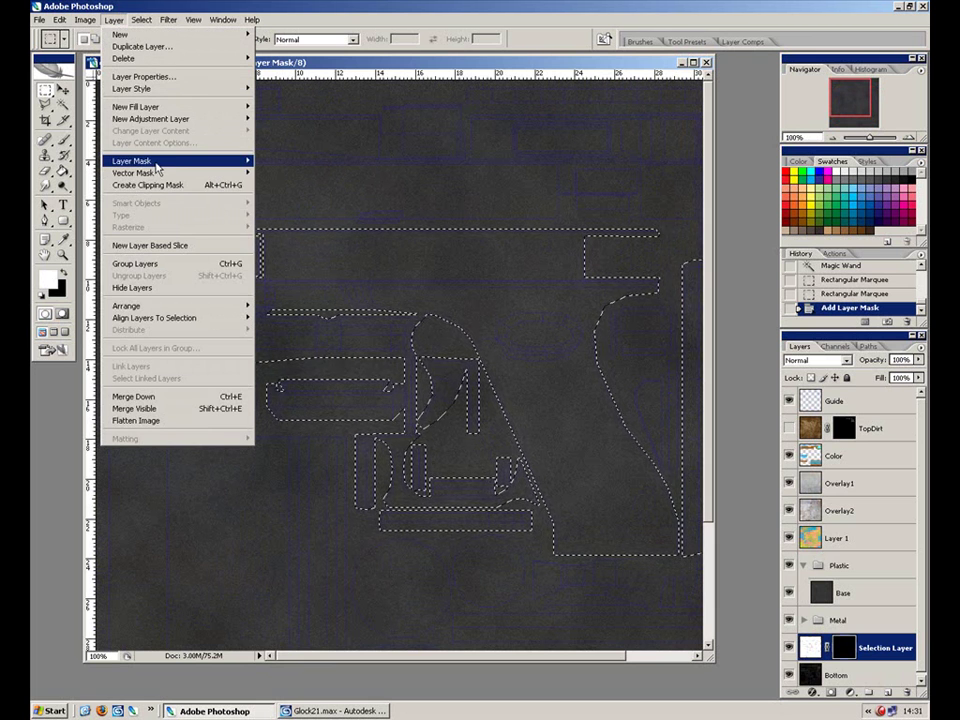
mouse_move(230, 161)
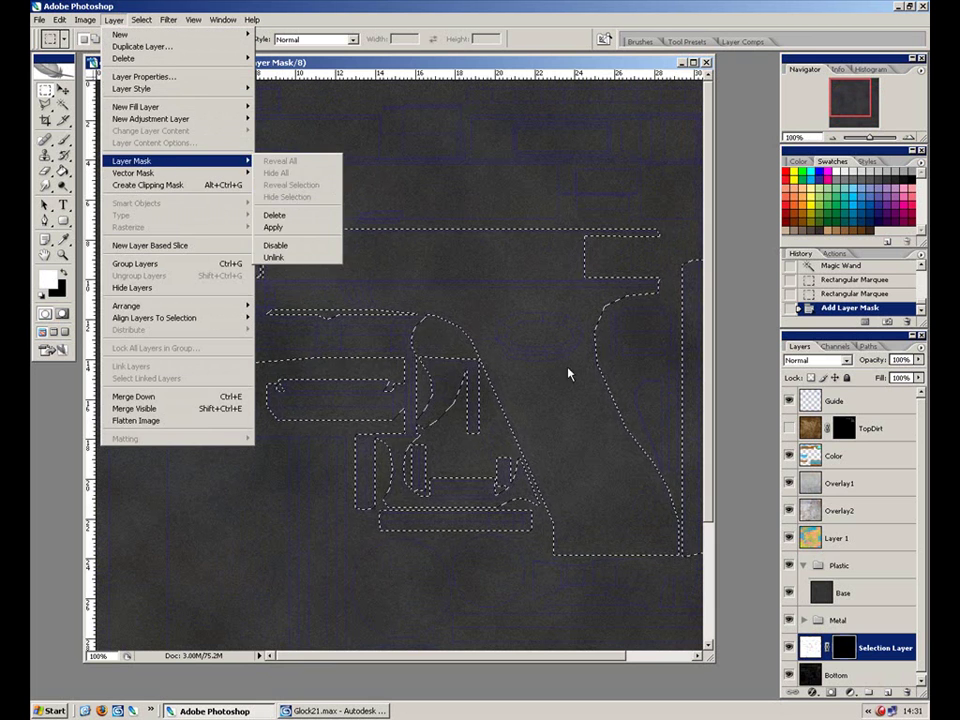
click(826, 565)
key(ctrl+z)
Step: Add a Hide All layer mask to the Base layer in the Plastic group
click(826, 594)
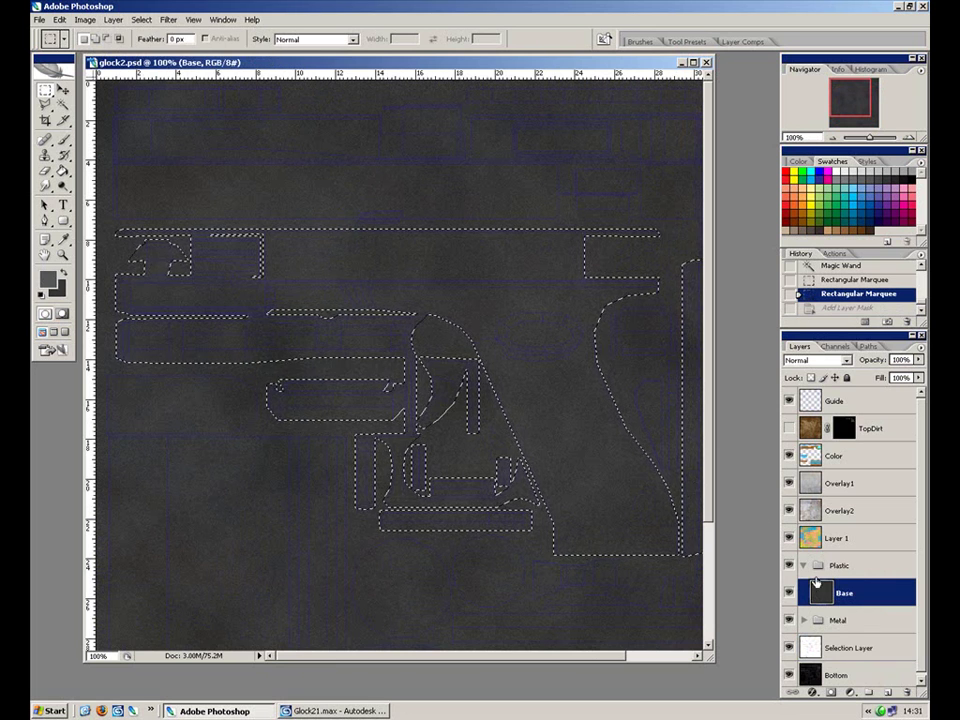
click(113, 20)
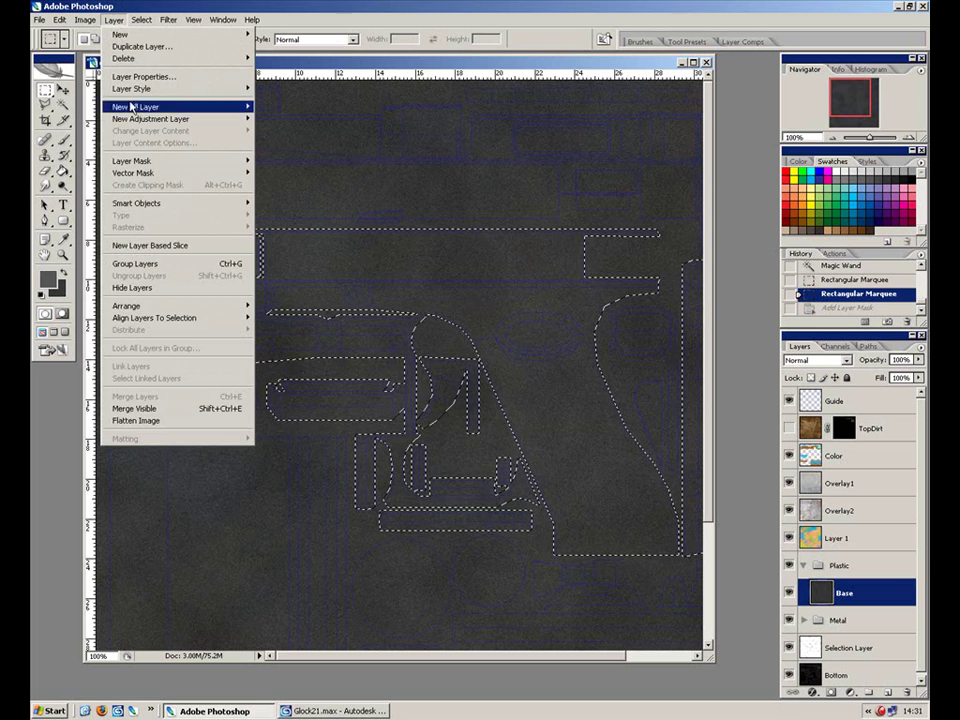
mouse_move(160, 161)
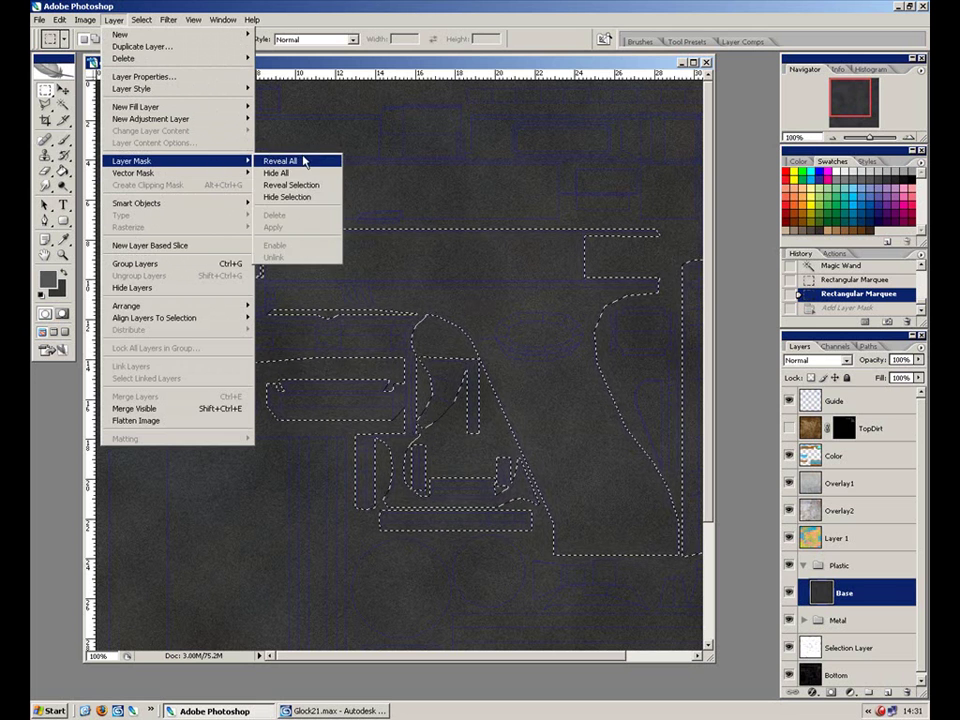
click(279, 173)
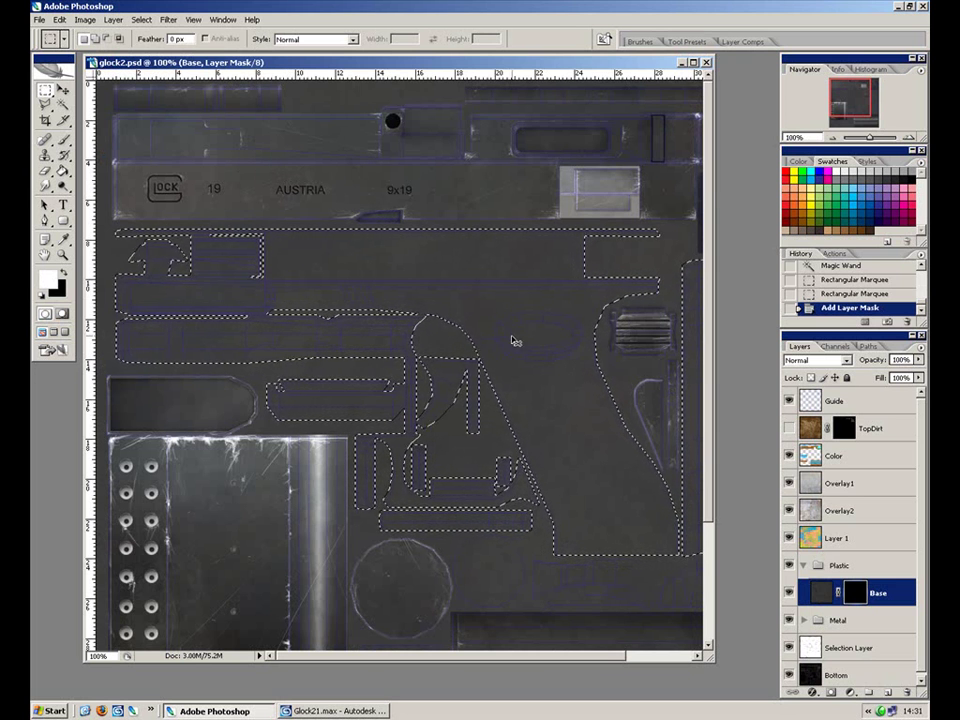
Step: Fill the selected plastic parts with white on the Base layer's mask using the Paint Bucket, and inspect the masked edges
key(ctrl+plus)
drag(450, 332, 533, 501)
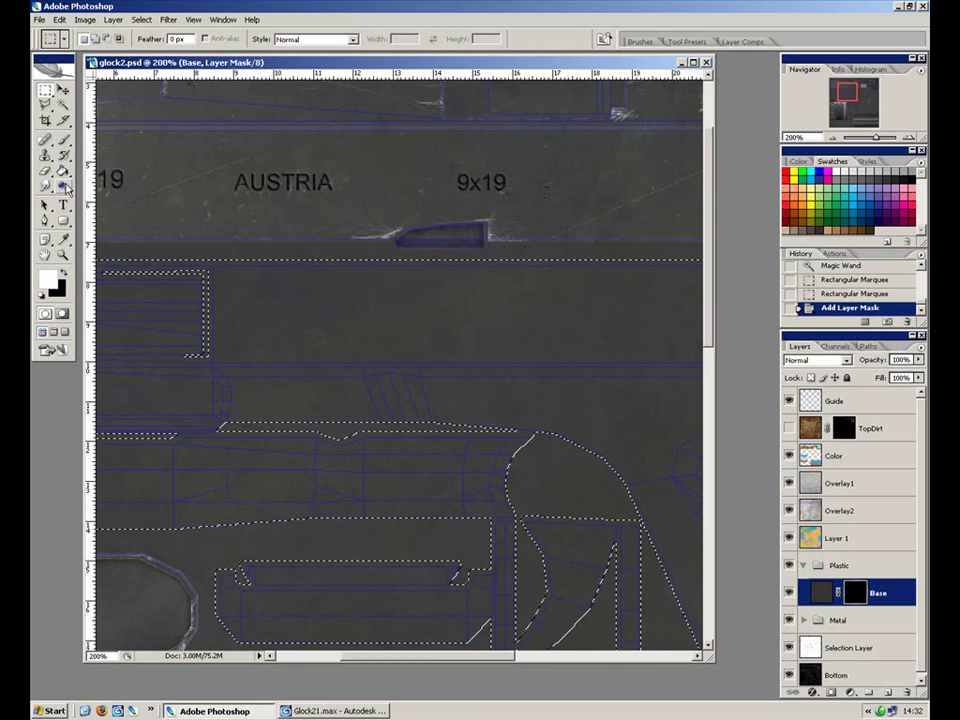
click(63, 172)
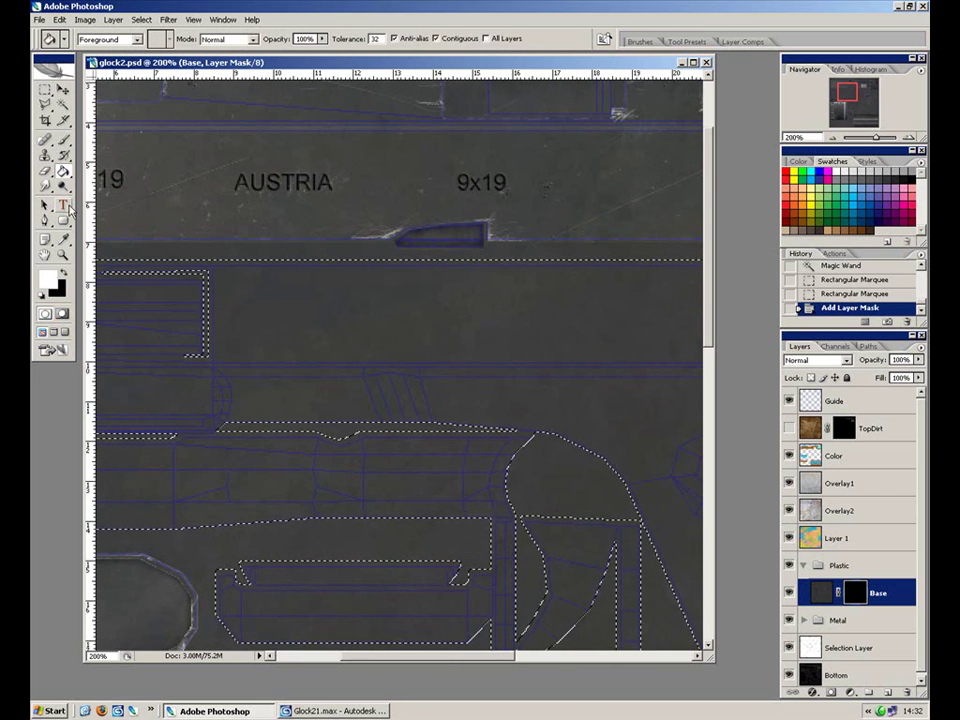
click(540, 362)
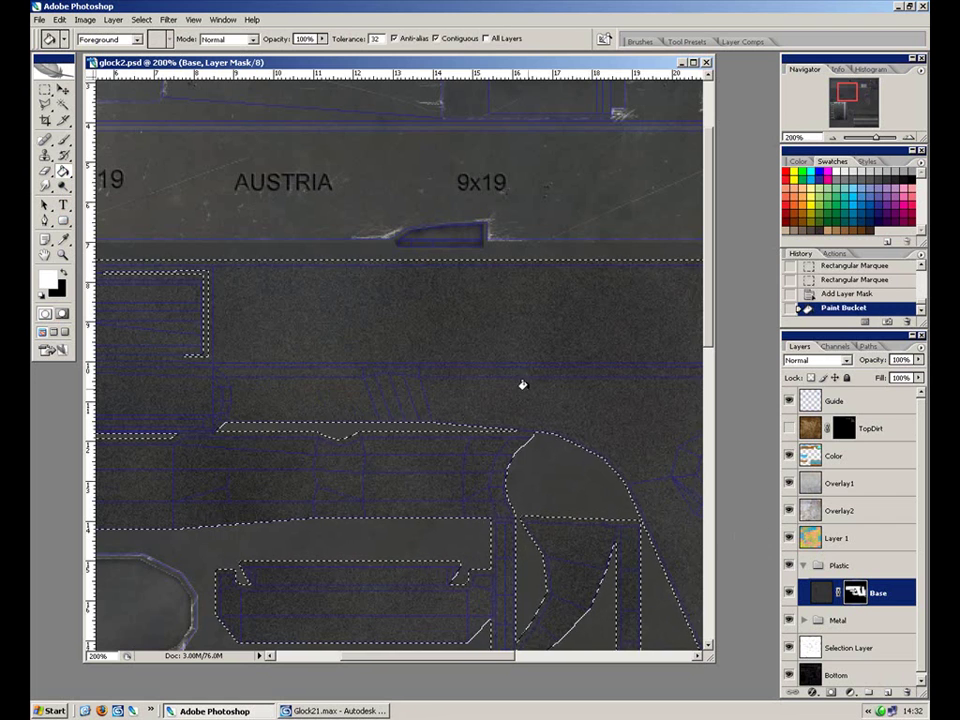
key(ctrl+minus)
drag(540, 435, 500, 539)
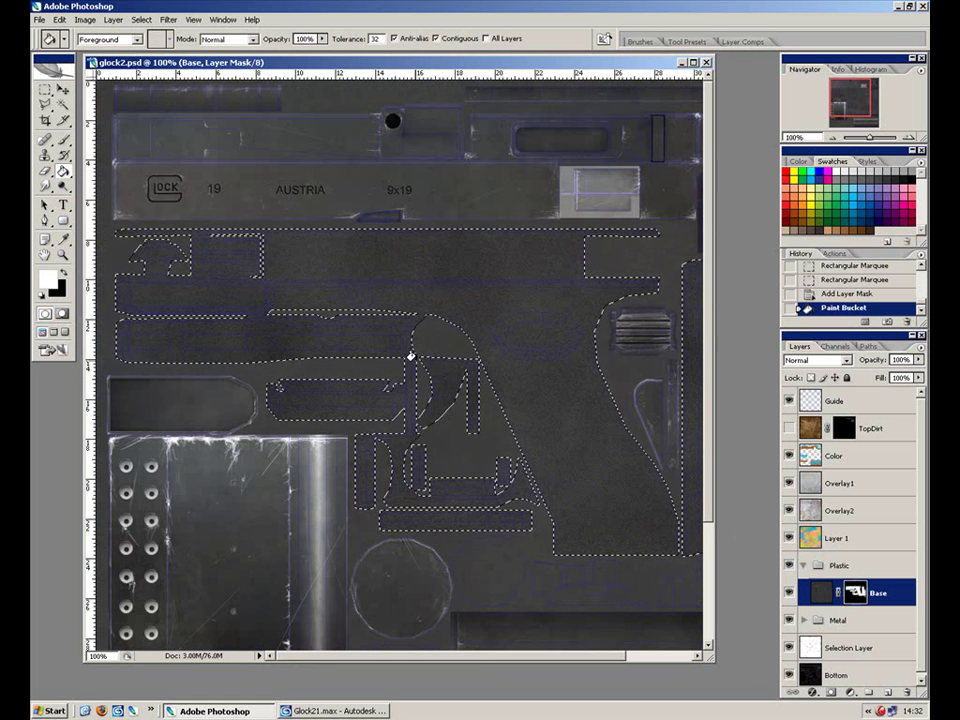
key(ctrl+equal)
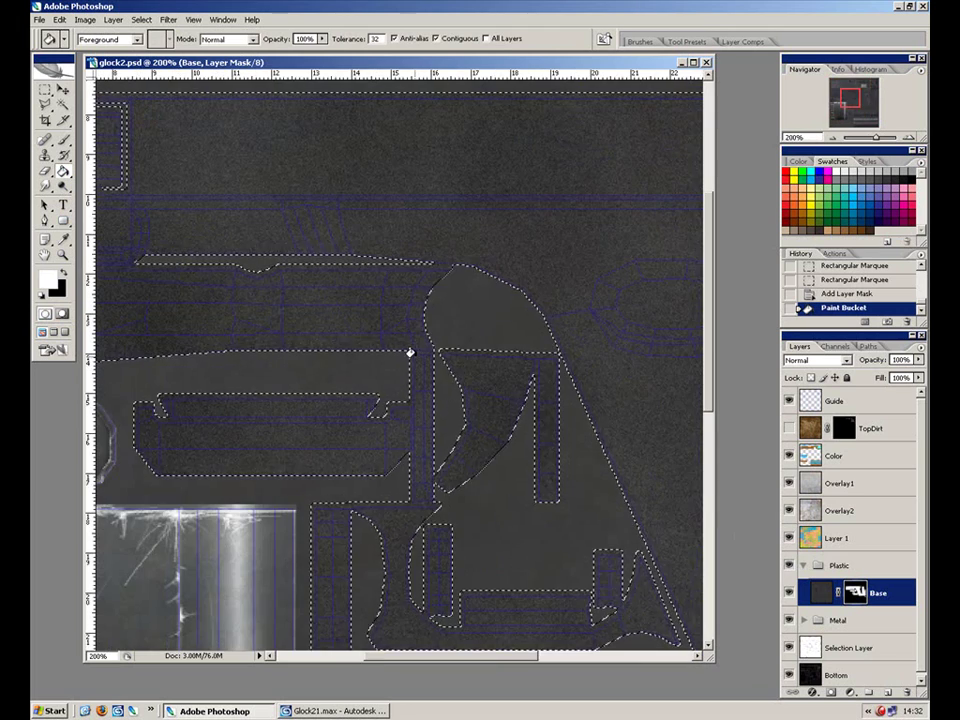
drag(368, 370, 652, 508)
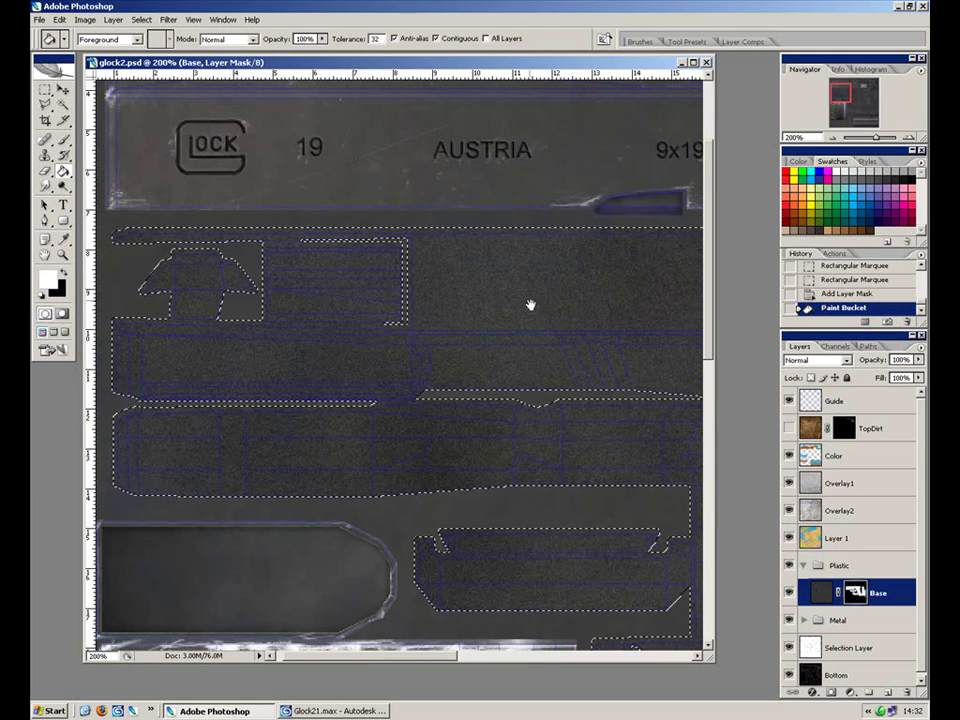
Step: Undo the white fill on the Base layer's mask and fill the selected plastic parts with white again
drag(598, 445, 495, 393)
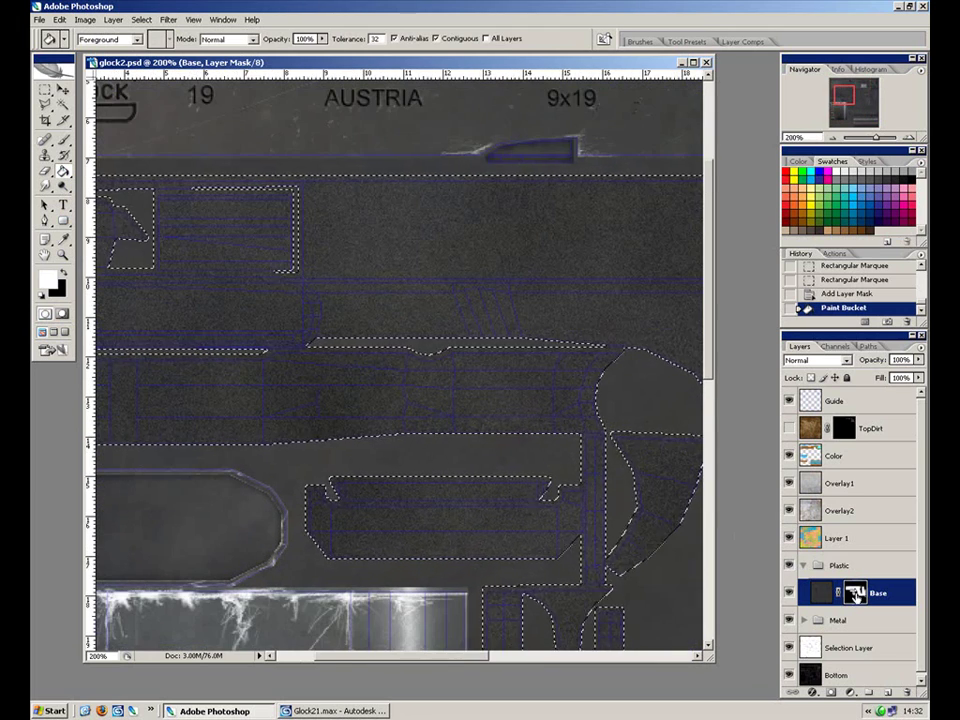
key(ctrl+z)
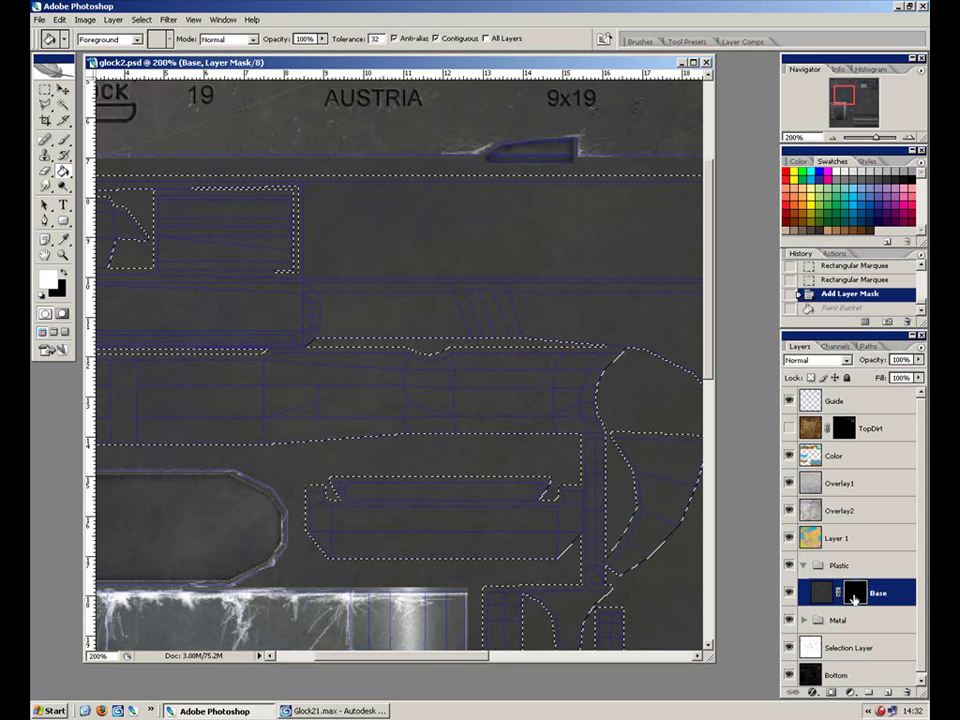
click(499, 456)
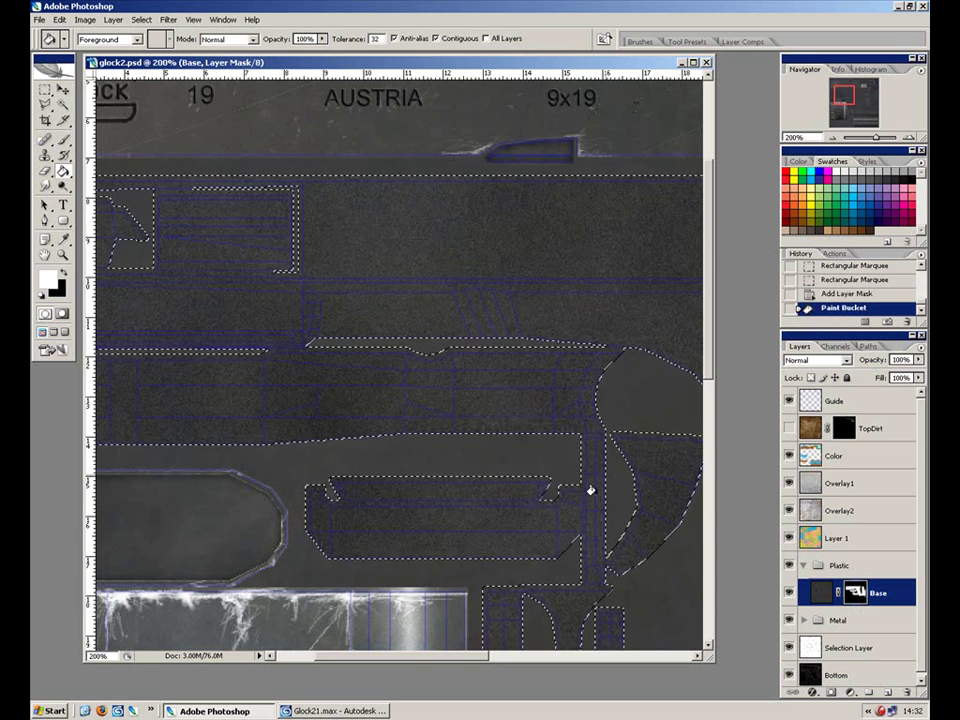
Step: Hide the Guide layer and deselect the plastic parts to check the masked texture without outlines
drag(605, 523, 501, 471)
click(788, 401)
key(ctrl+minus)
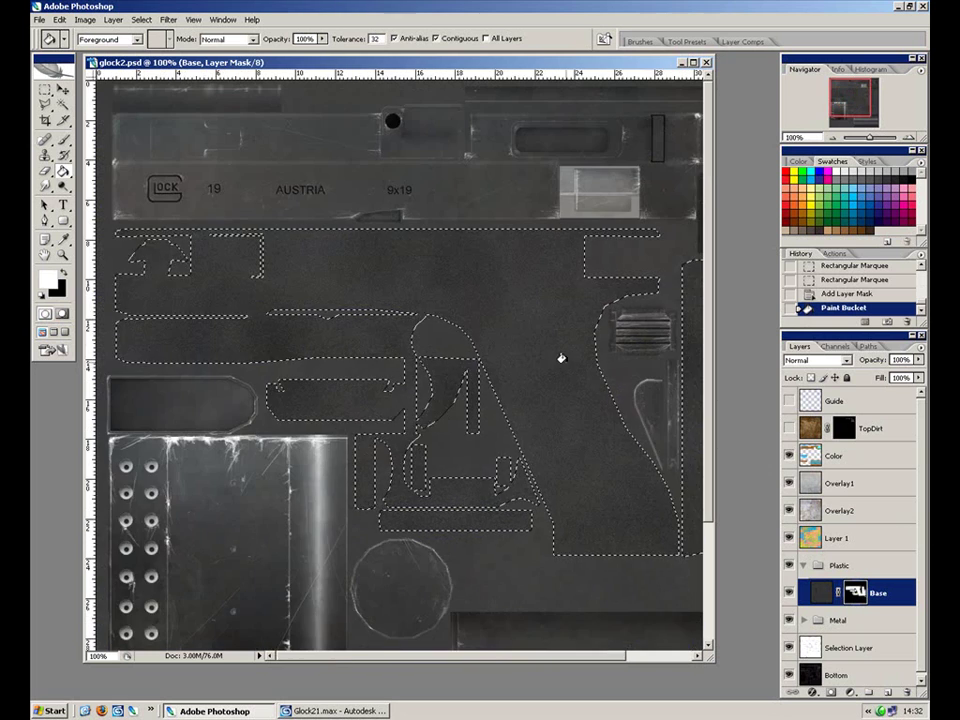
drag(441, 353, 332, 379)
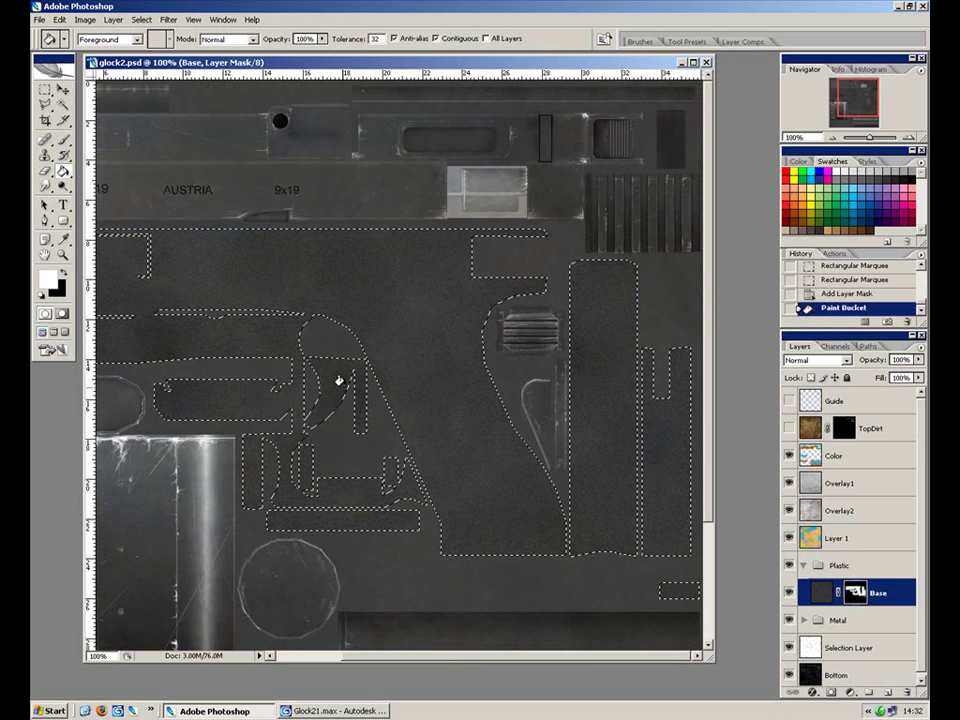
key(ctrl+d)
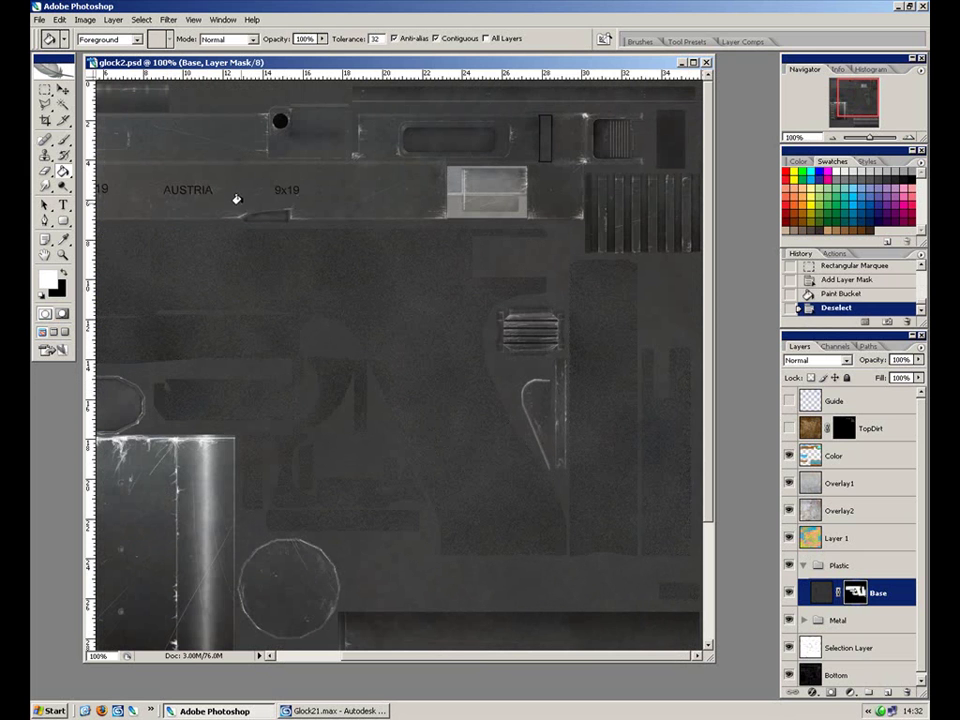
drag(231, 232, 408, 215)
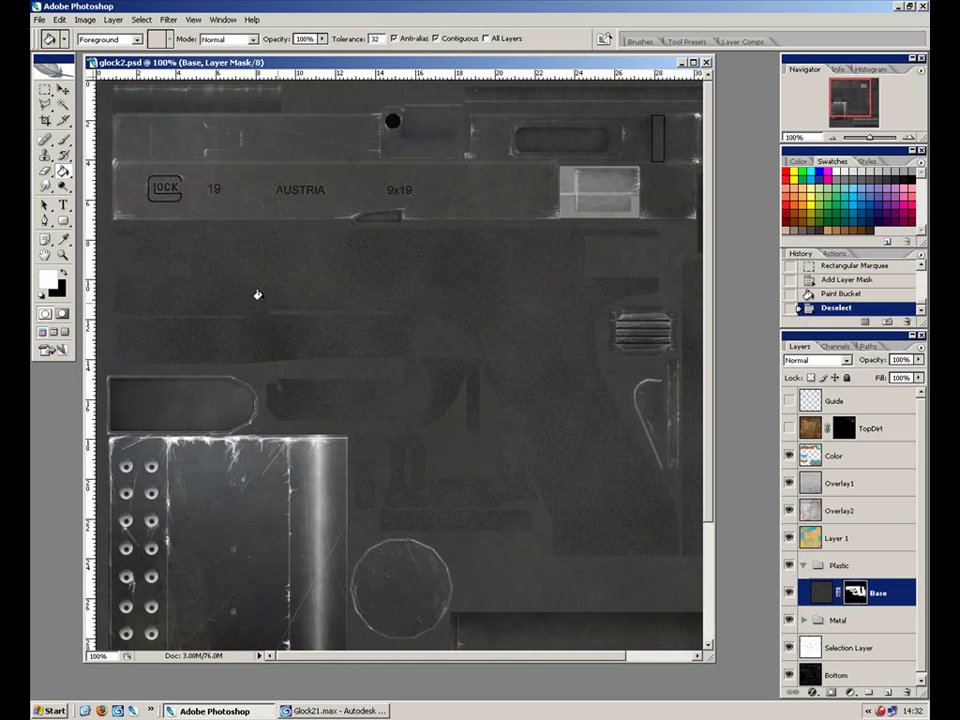
Step: Try the Sharpen filter on the Base layer's mask and undo it
click(166, 20)
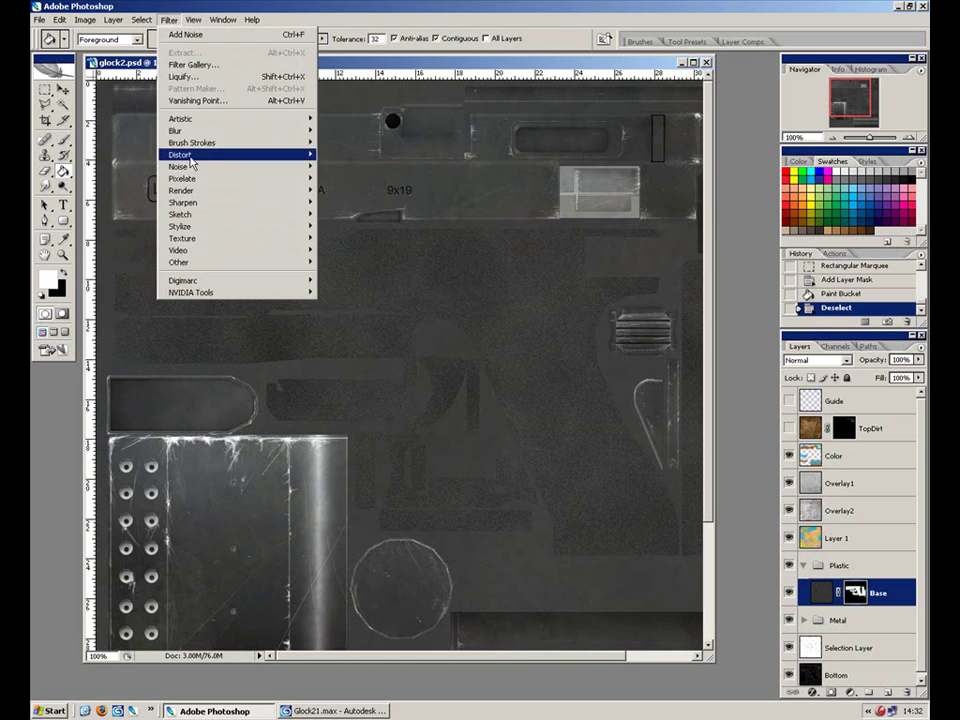
mouse_move(284, 204)
click(333, 203)
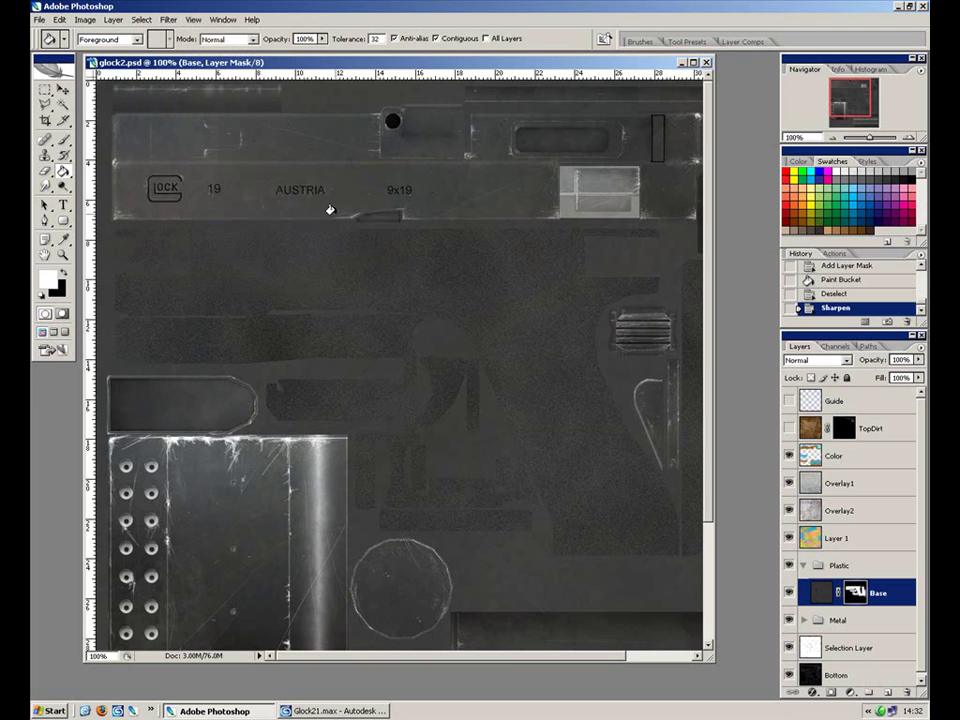
key(ctrl+z)
Step: Try the Sharpen filter on the Base layer's plastic texture itself, inspect the grain and undo it
click(821, 594)
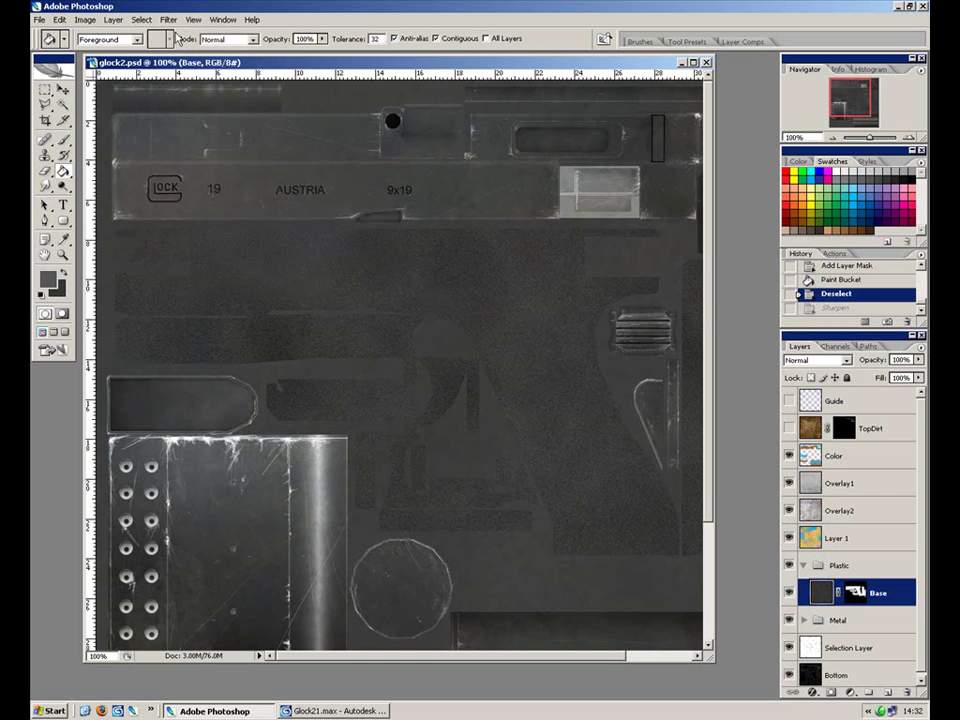
click(168, 20)
click(178, 33)
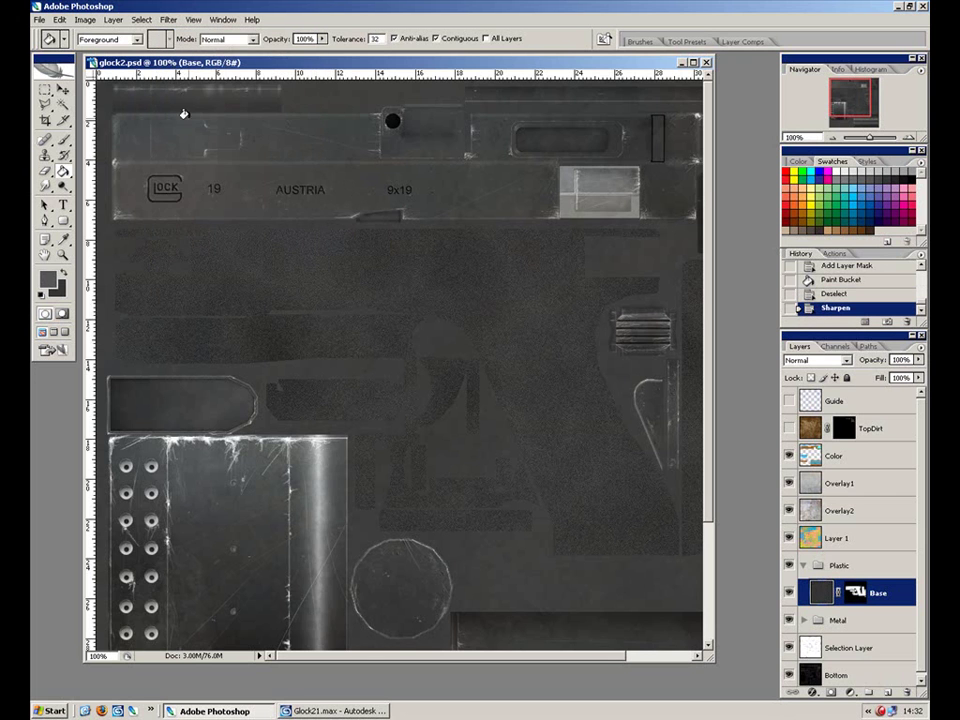
key(ctrl+plus)
drag(523, 341, 558, 510)
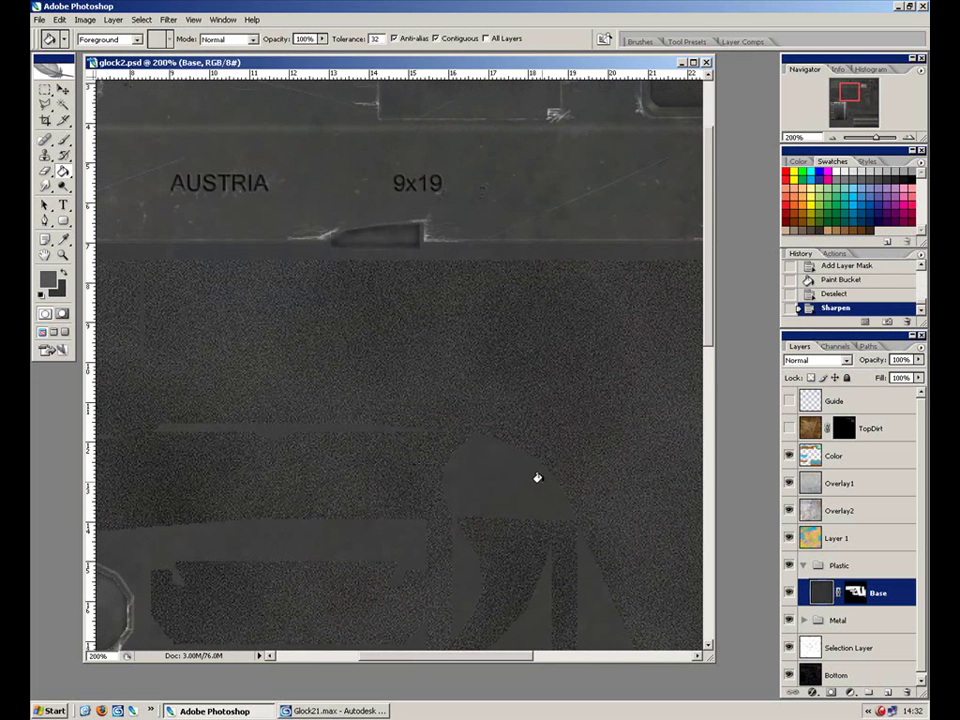
key(ctrl+z)
key(ctrl+minus)
key(ctrl+minus)
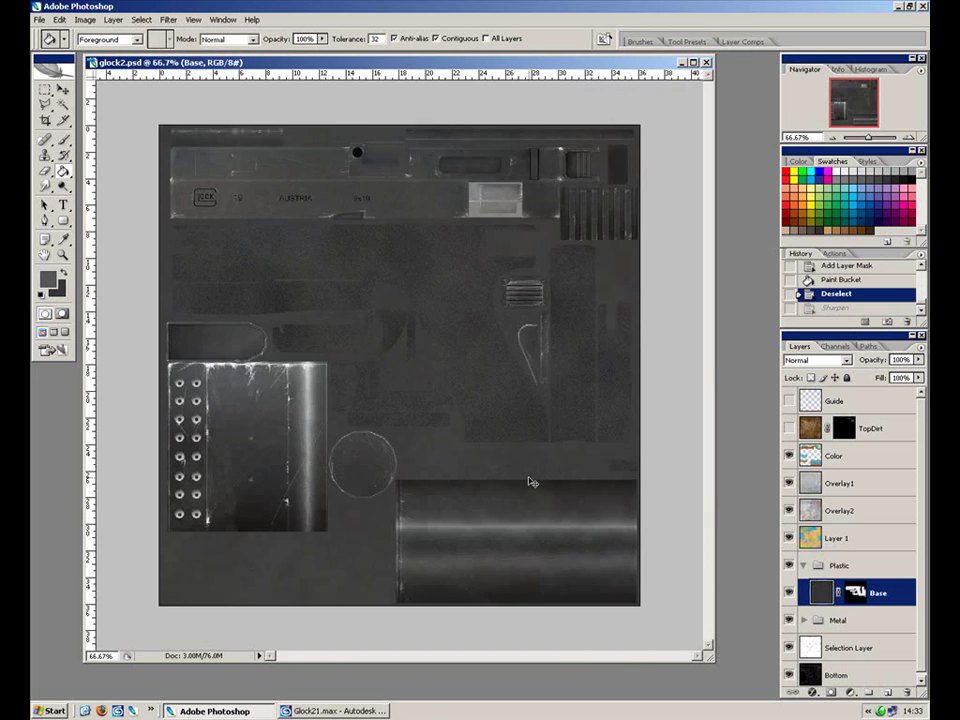
Step: Set the Burn tool to 5% exposure on midtones, try it on the Base layer's grip area, and enlarge the brush to 250
key(ctrl+plus)
drag(62, 188, 114, 200)
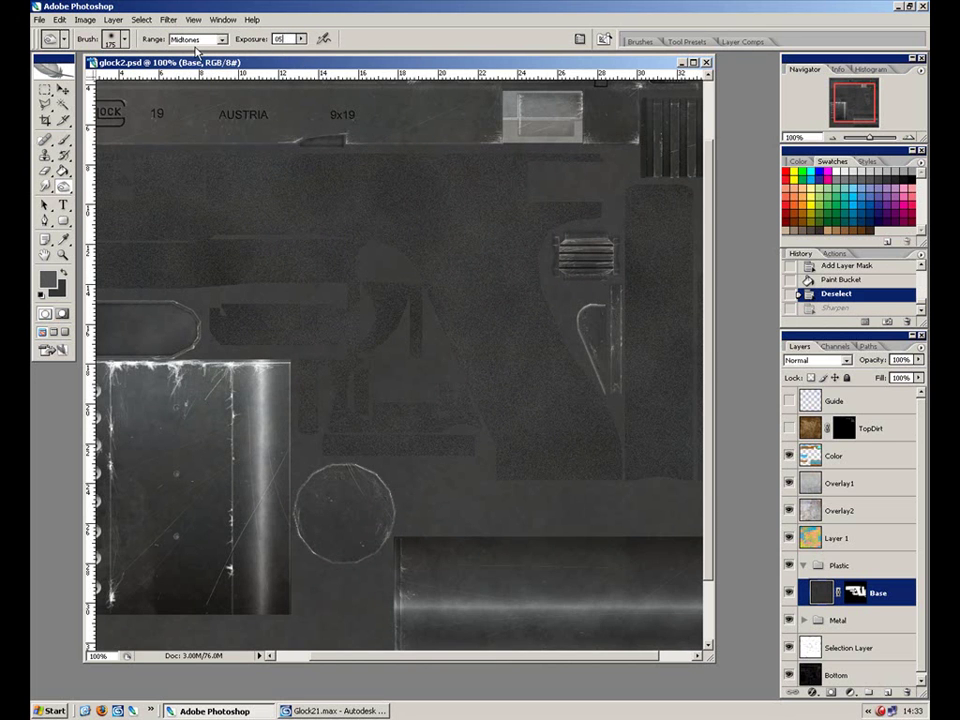
key(ctrl+minus)
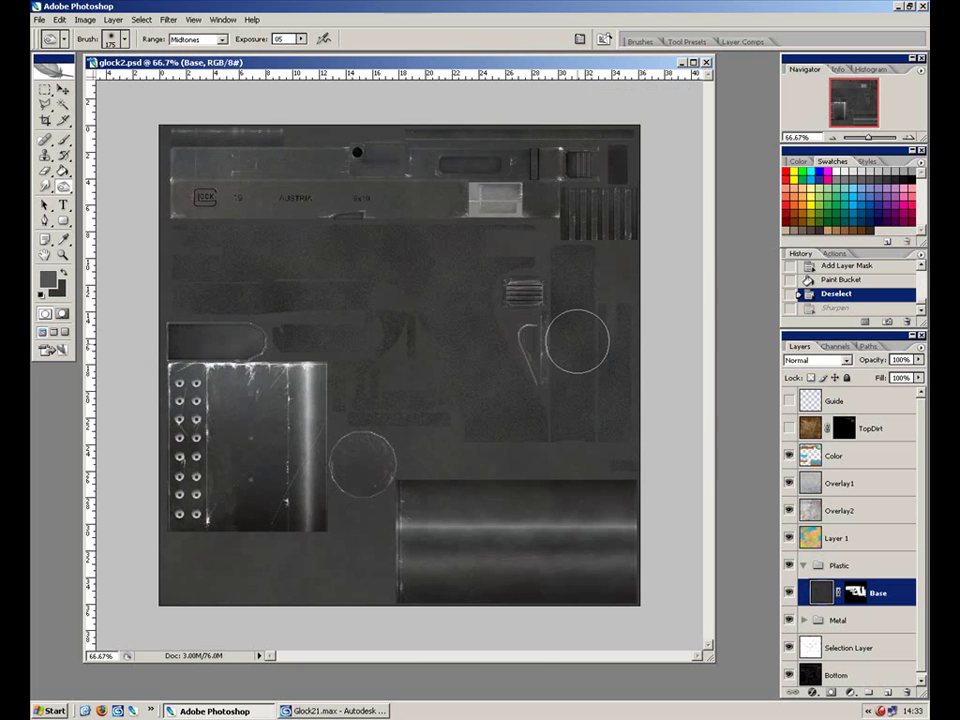
click(556, 309)
key(bracketright)
key(bracketright)
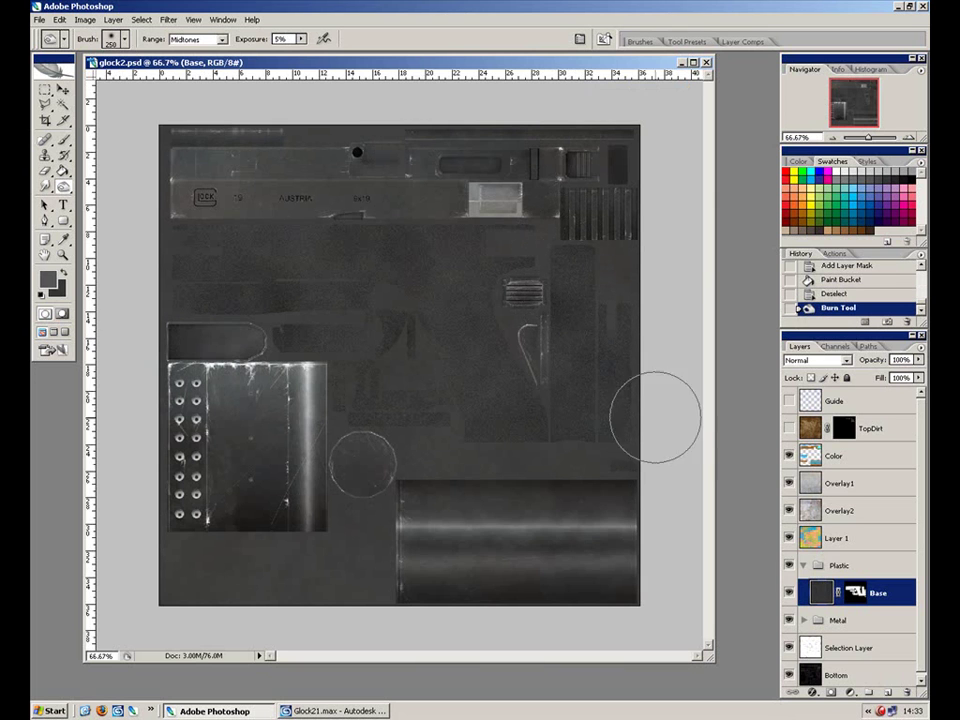
Step: Duplicate the Base layer, then undo the duplication, the trial burn and the deselection
drag(826, 598, 888, 691)
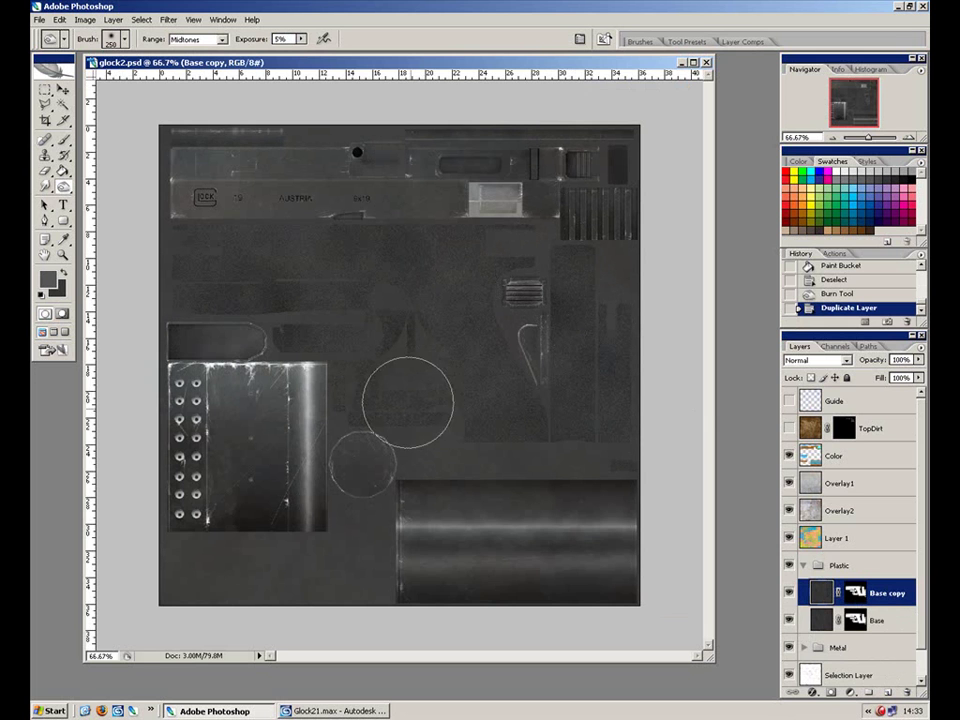
key(ctrl+alt+z)
key(ctrl+alt+z)
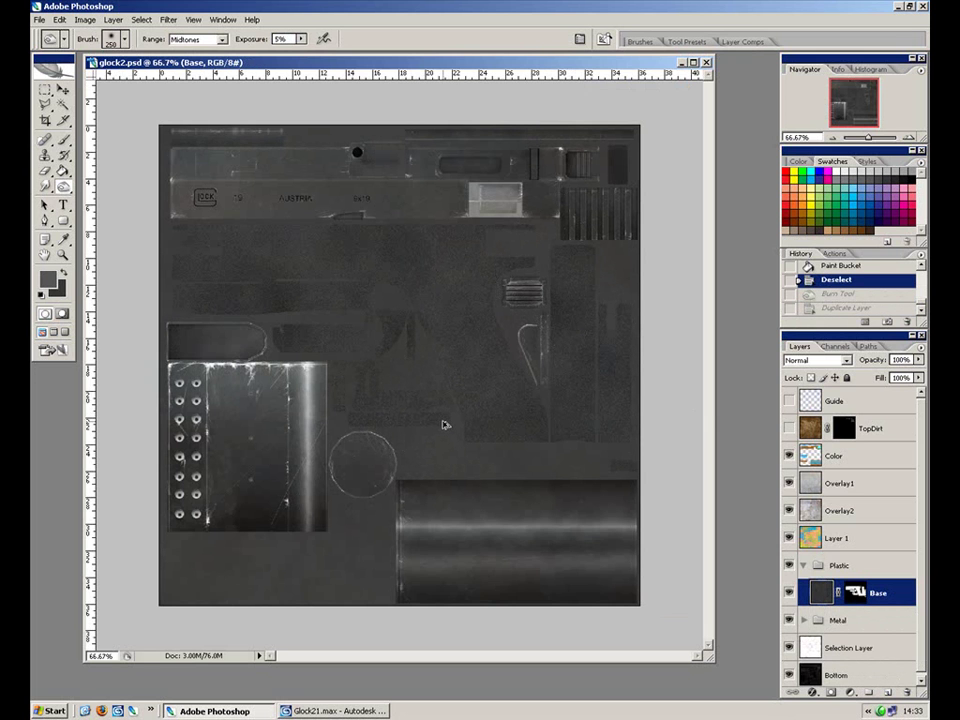
key(ctrl+alt+z)
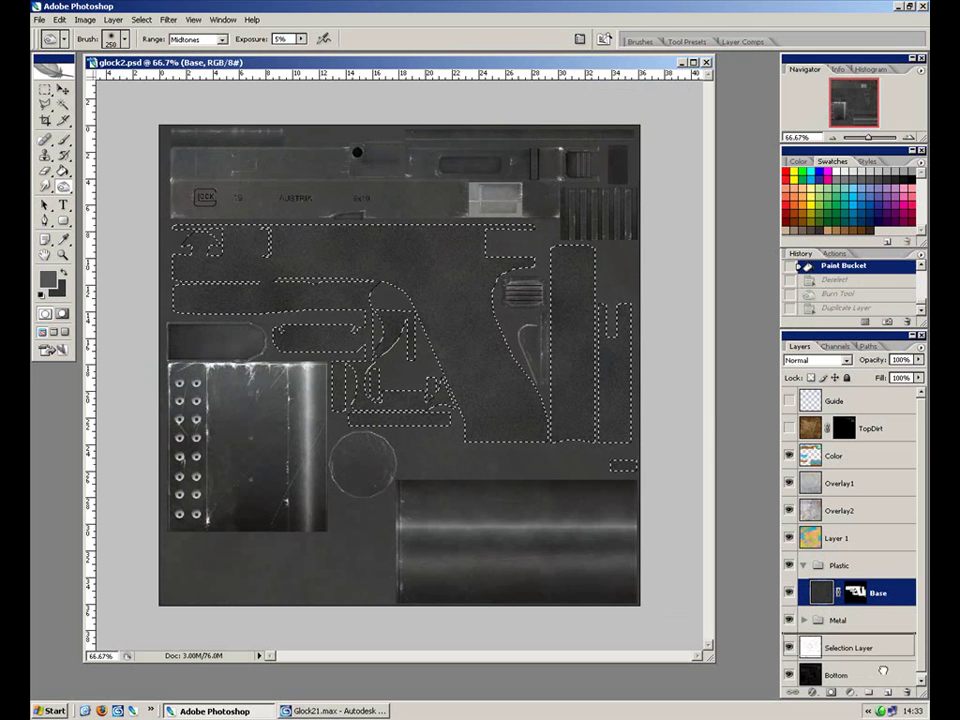
Step: Duplicate the unburned Base layer within the Plastic group and deselect the plastic parts
drag(870, 593, 887, 691)
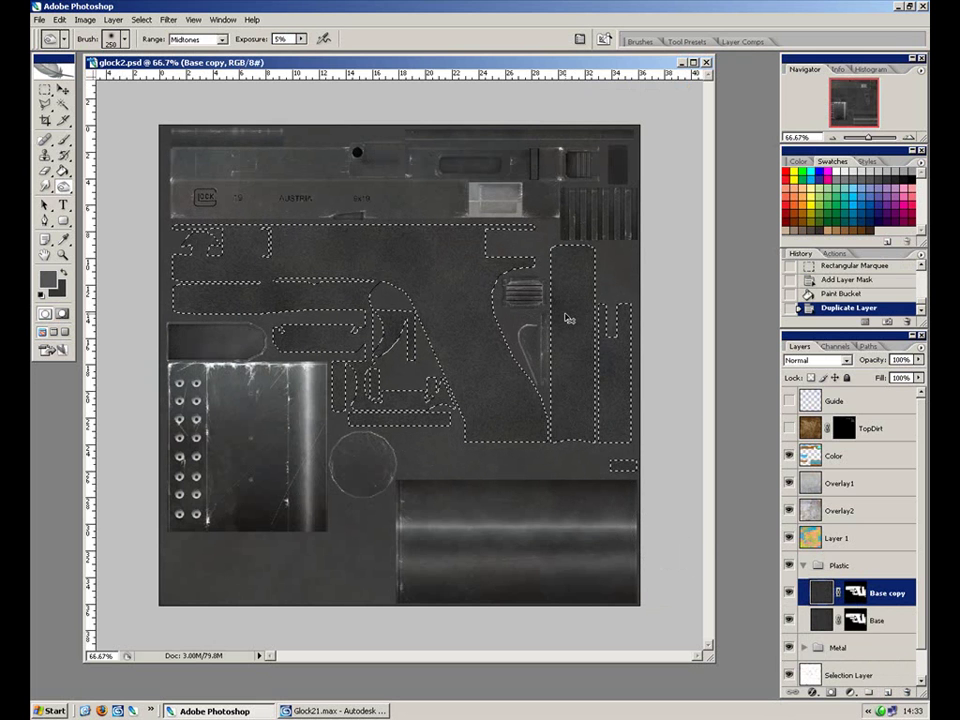
key(ctrl+d)
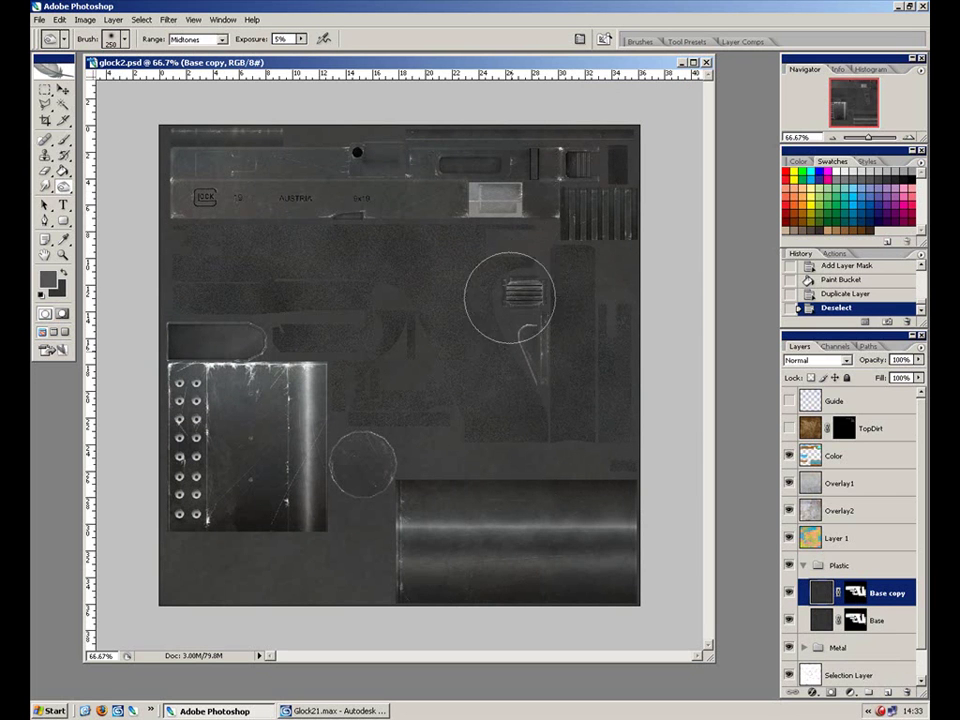
Step: Darken the grip and the adjacent plastic strips on the Base copy layer using the Burn tool at 5% midtones exposure
mouse_move(459, 320)
mouse_down()
mouse_move(364, 195)
mouse_move(545, 320)
mouse_up()
drag(579, 364, 550, 370)
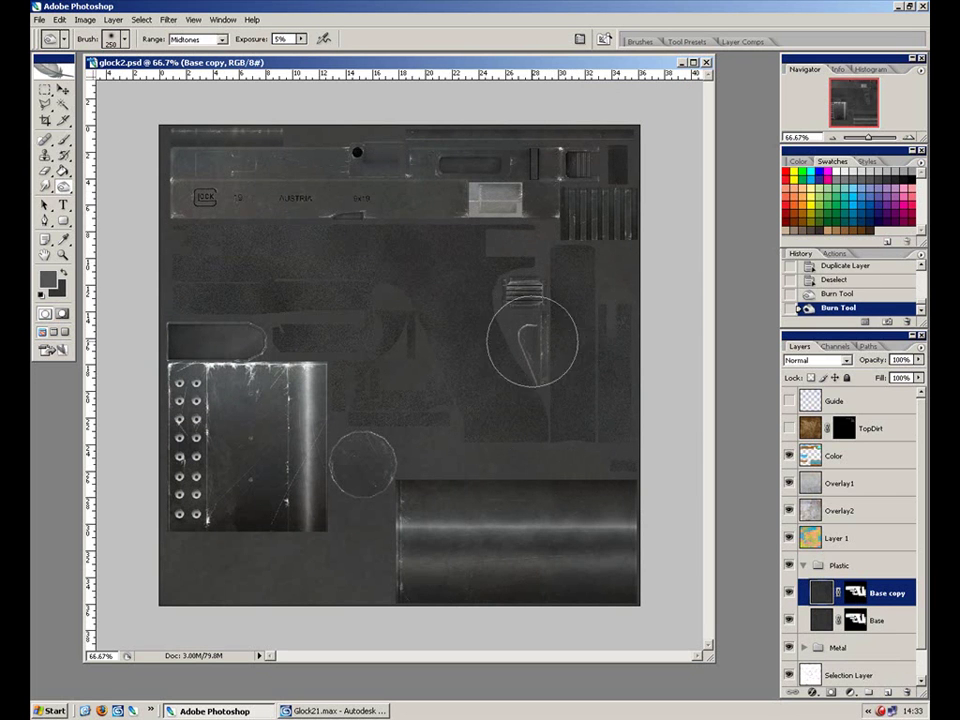
mouse_move(461, 354)
mouse_down()
mouse_move(531, 204)
mouse_move(604, 289)
mouse_up()
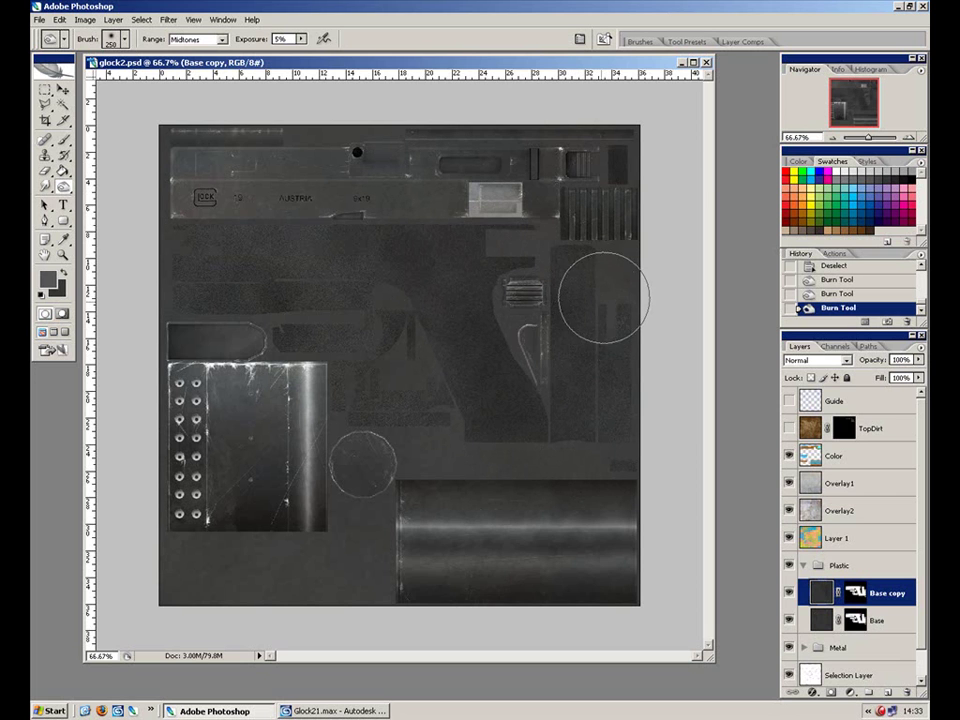
drag(663, 429, 455, 400)
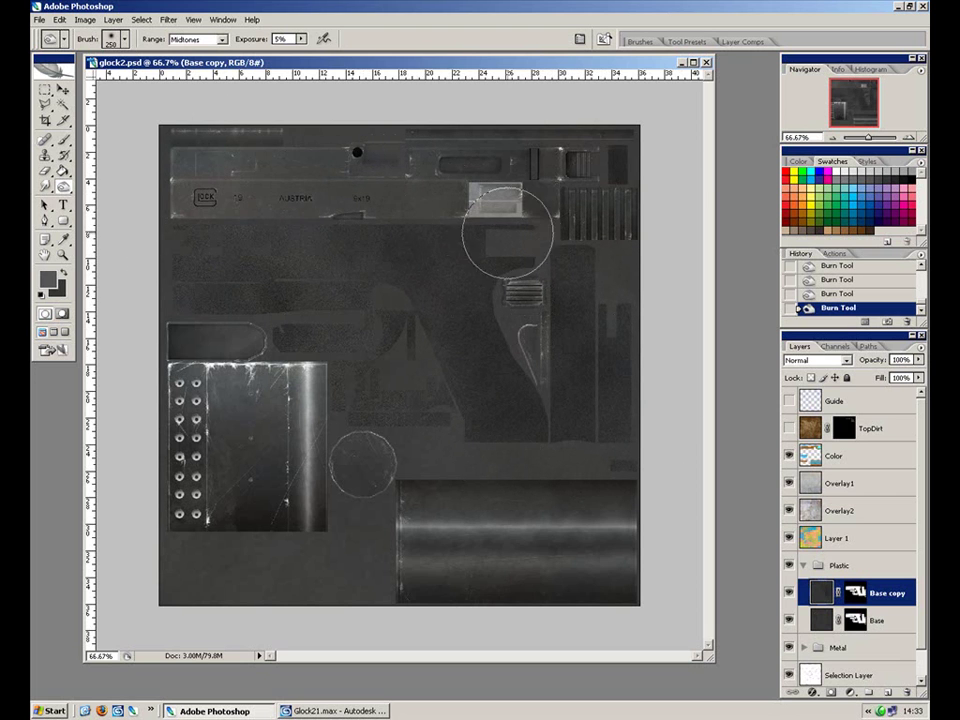
Step: Lighten the front plastic parts of the frame on the Base copy layer with a 500-size Dodge brush at 5% highlights exposure
mouse_move(66, 187)
mouse_down()
mouse_move(120, 198)
mouse_move(120, 184)
mouse_up()
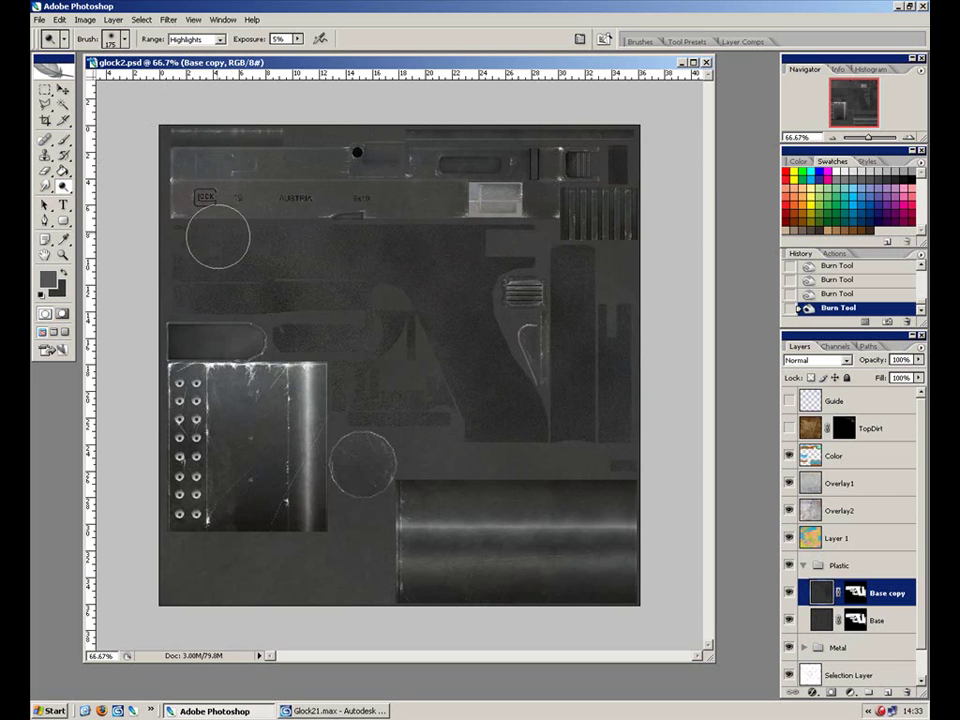
key(bracketright)
key(bracketright)
drag(221, 283, 189, 422)
mouse_move(256, 246)
mouse_down()
mouse_move(222, 171)
mouse_move(216, 276)
mouse_move(249, 474)
mouse_move(296, 219)
mouse_up()
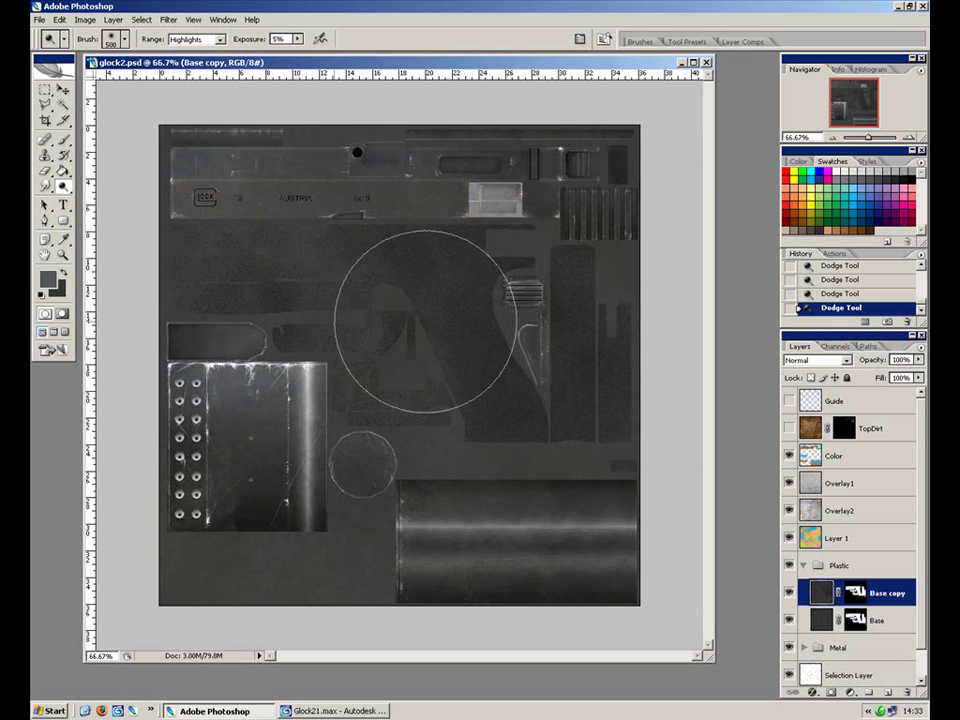
Step: Show the Guide layer and set the Burn tool to 10% midtones exposure with a brush size of 90 for the grip
key(ctrl+plus)
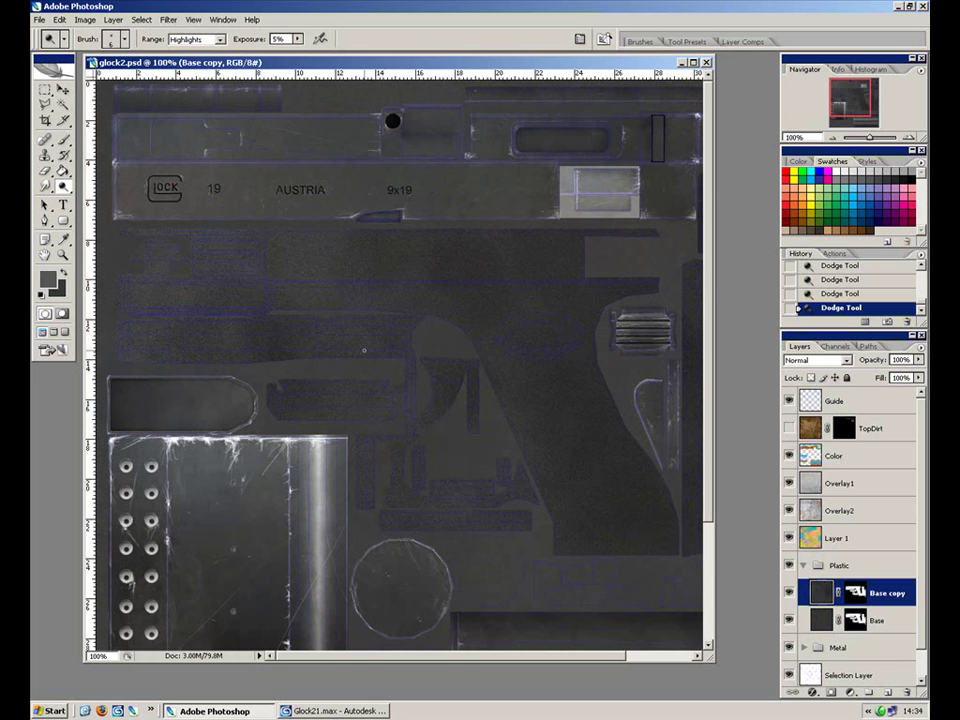
key(ctrl+plus)
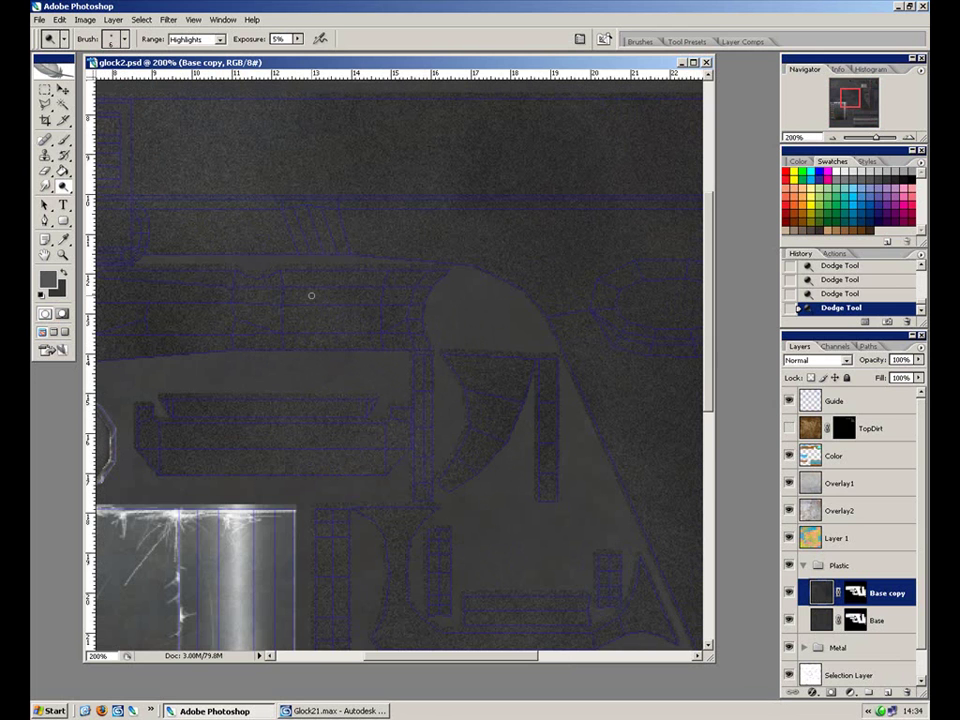
drag(62, 187, 108, 197)
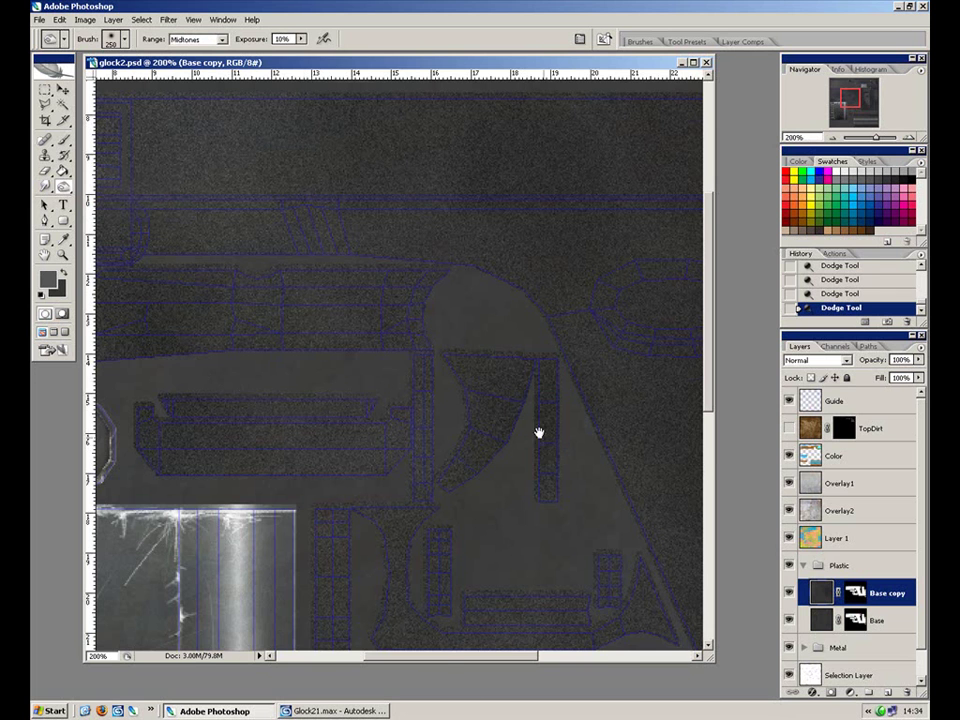
drag(546, 444, 253, 319)
key(bracketleft)
key(bracketleft)
key(bracketleft)
key(bracketleft)
key(bracketleft)
key(bracketleft)
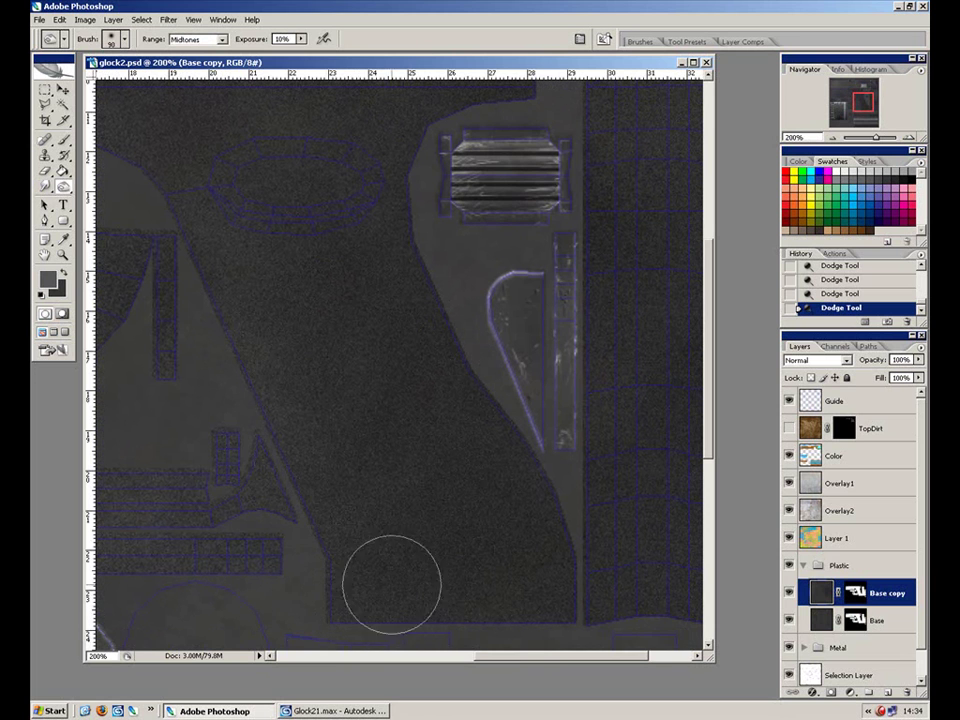
Step: Select the pistol frame and grip shape on the Selection Layer with the Magic Wand
click(40, 105)
drag(249, 244, 536, 289)
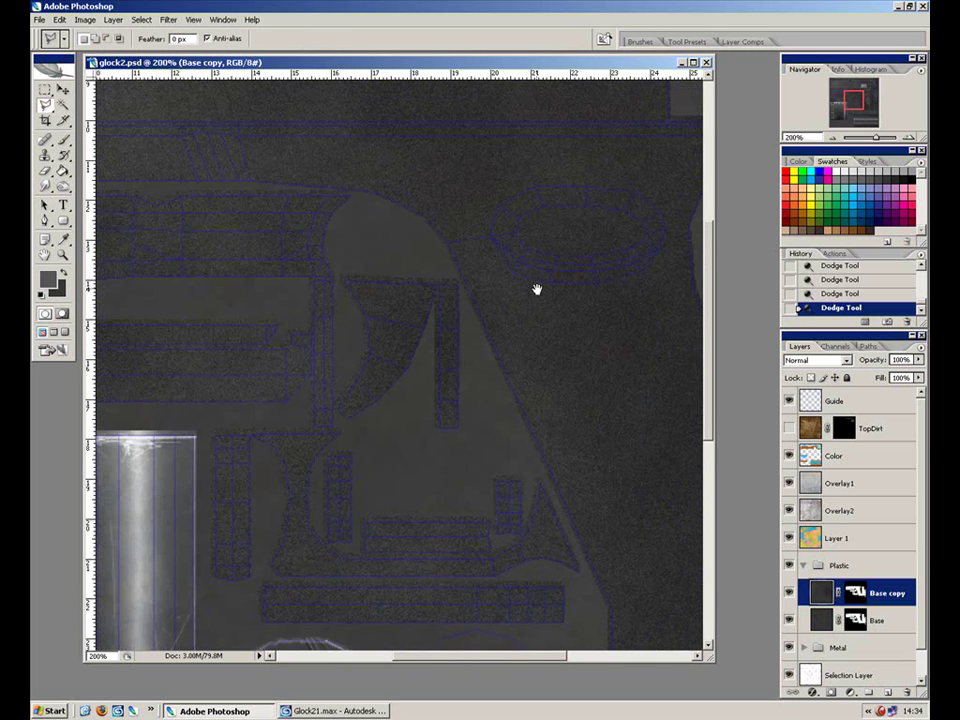
click(66, 105)
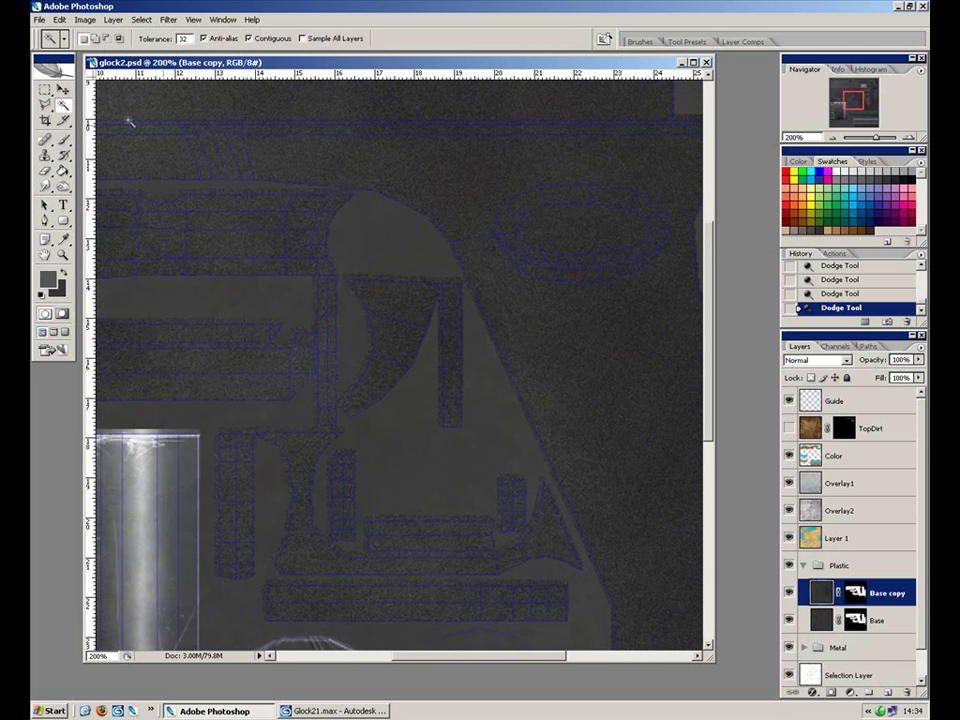
drag(921, 538, 922, 577)
click(858, 646)
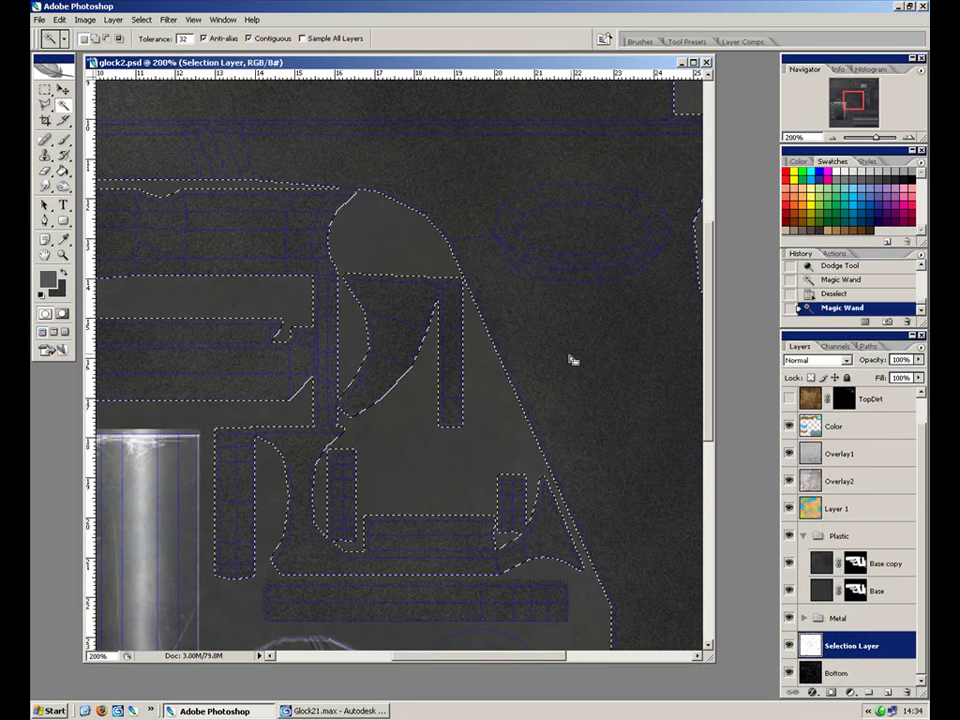
Step: Remove the trigger guard parts beside the grip from the frame selection with the Polygonal Lasso
key(ctrl+minus)
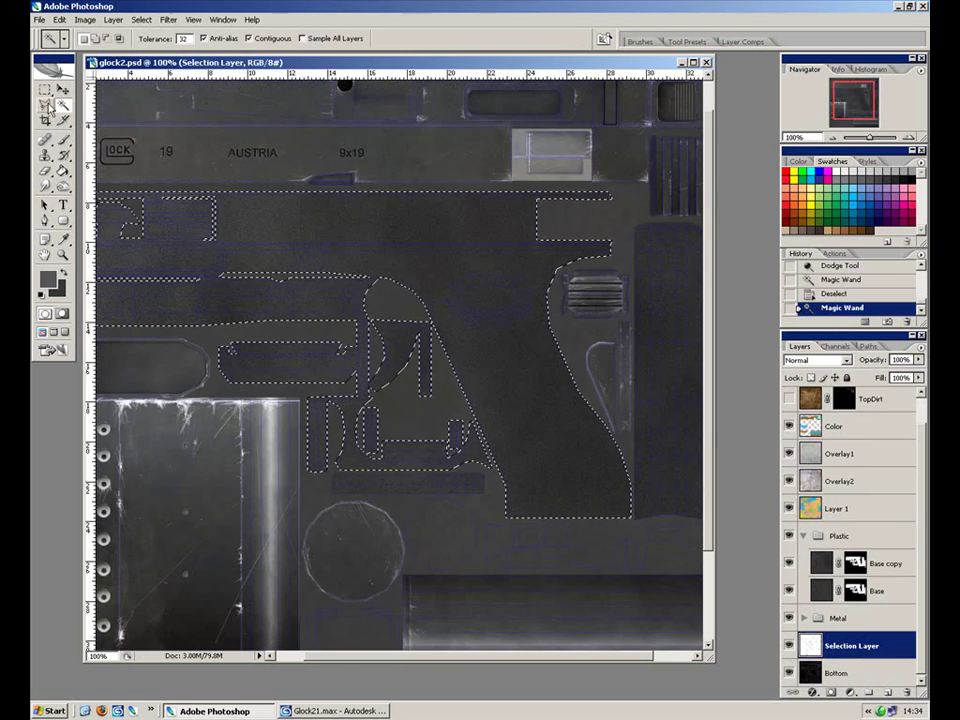
key(l)
key(ctrl+plus)
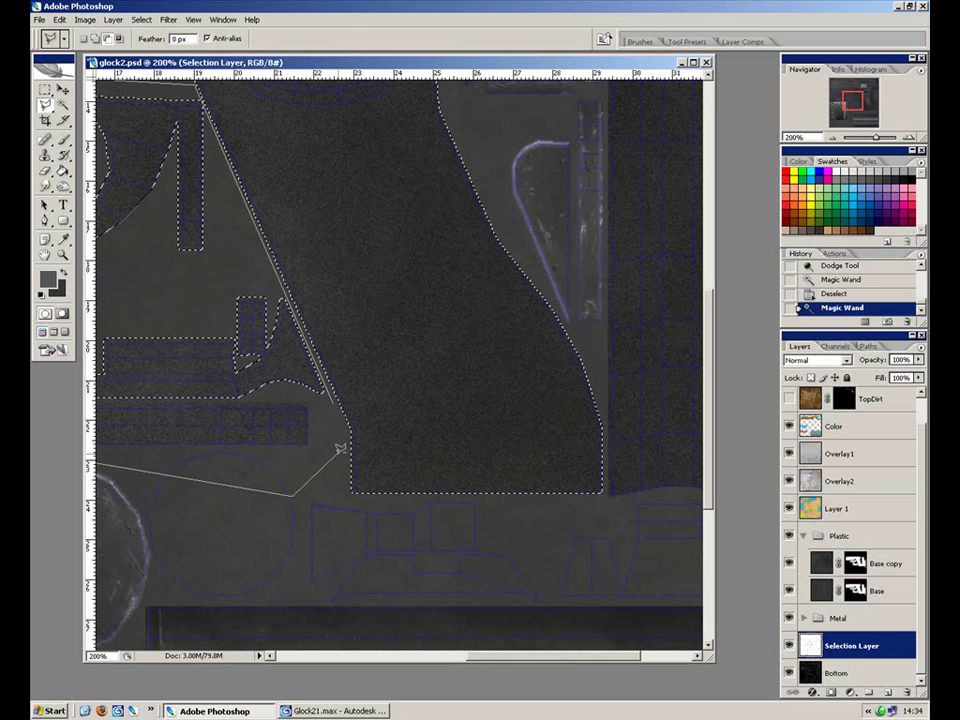
click(333, 403)
mouse_move(318, 345)
mouse_down()
mouse_move(354, 407)
mouse_move(551, 609)
mouse_up()
drag(311, 390, 513, 484)
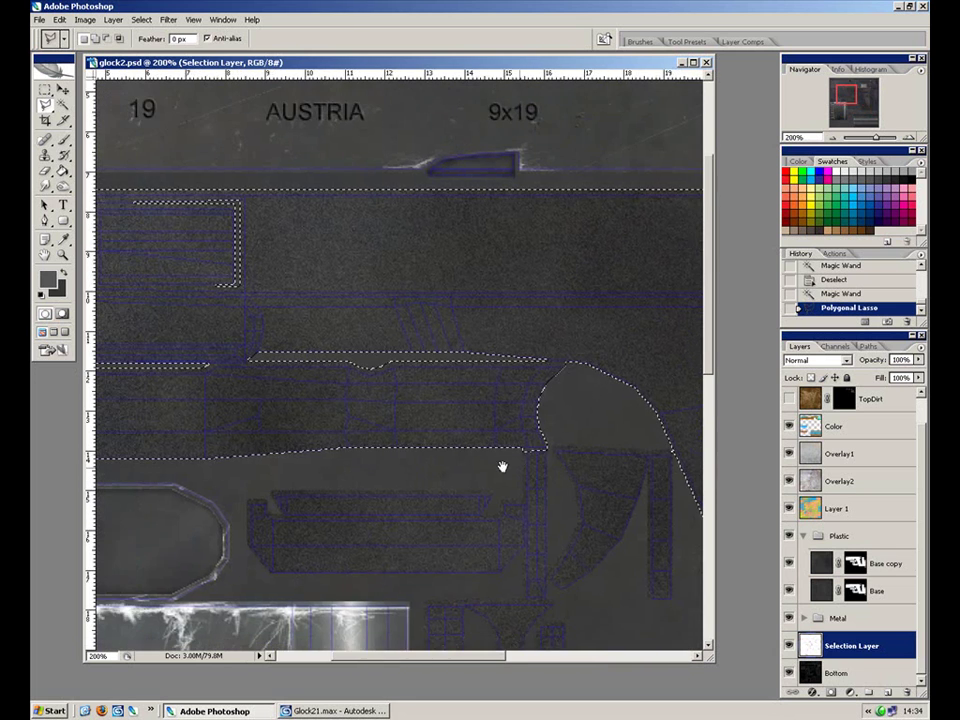
drag(291, 437, 429, 456)
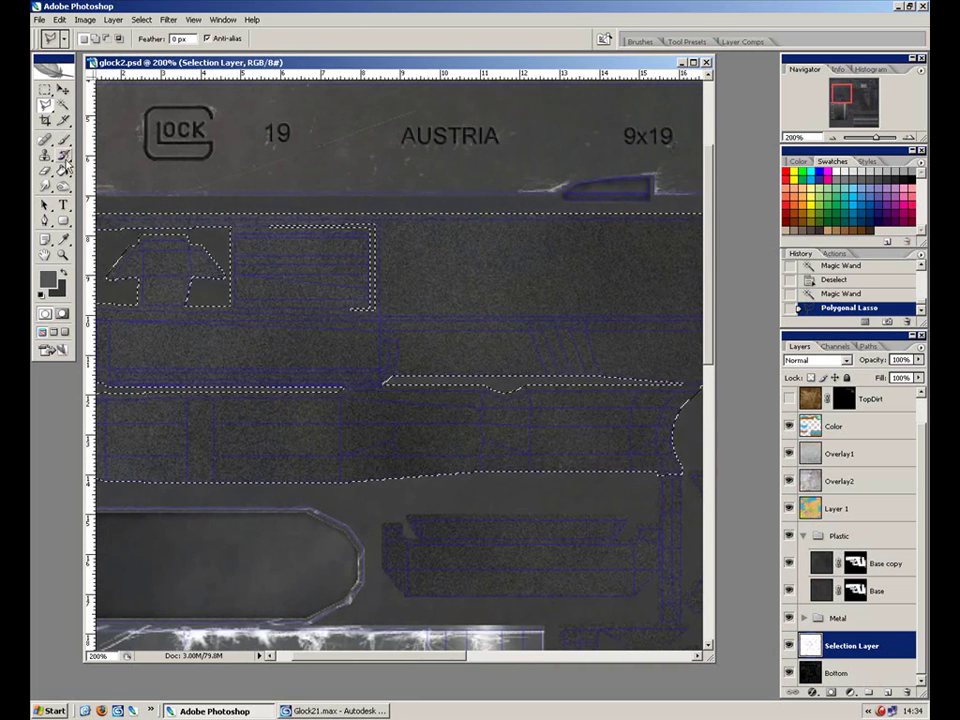
Step: Subtract the upper frame strip above the long horizontal guide line from the selection with the Rectangular Marquee
drag(63, 186, 88, 197)
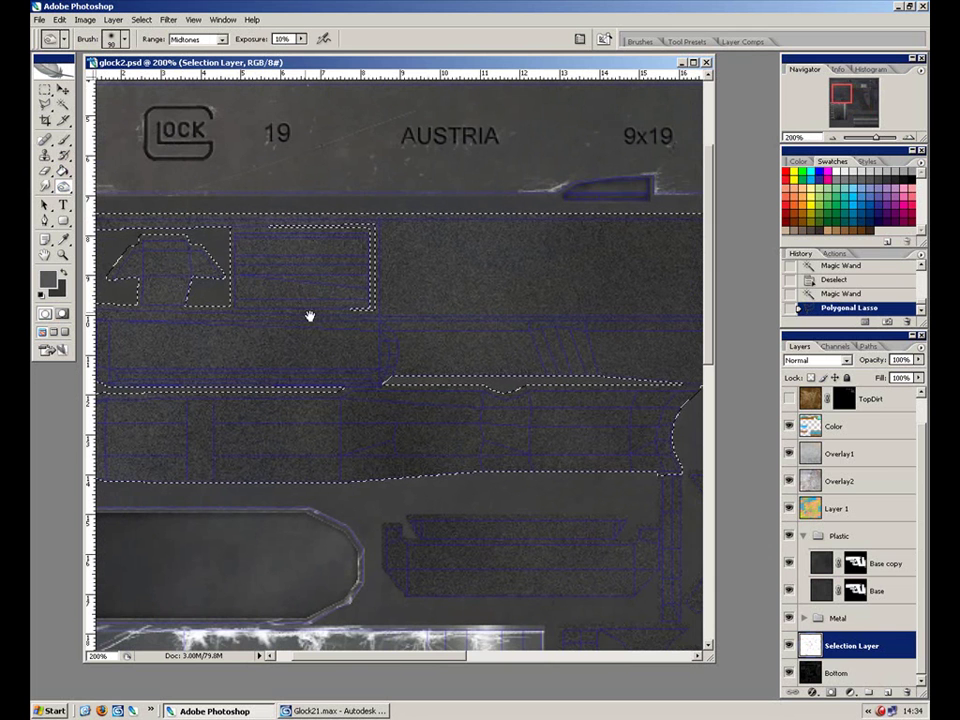
drag(303, 305, 493, 339)
key(m)
drag(108, 194, 545, 335)
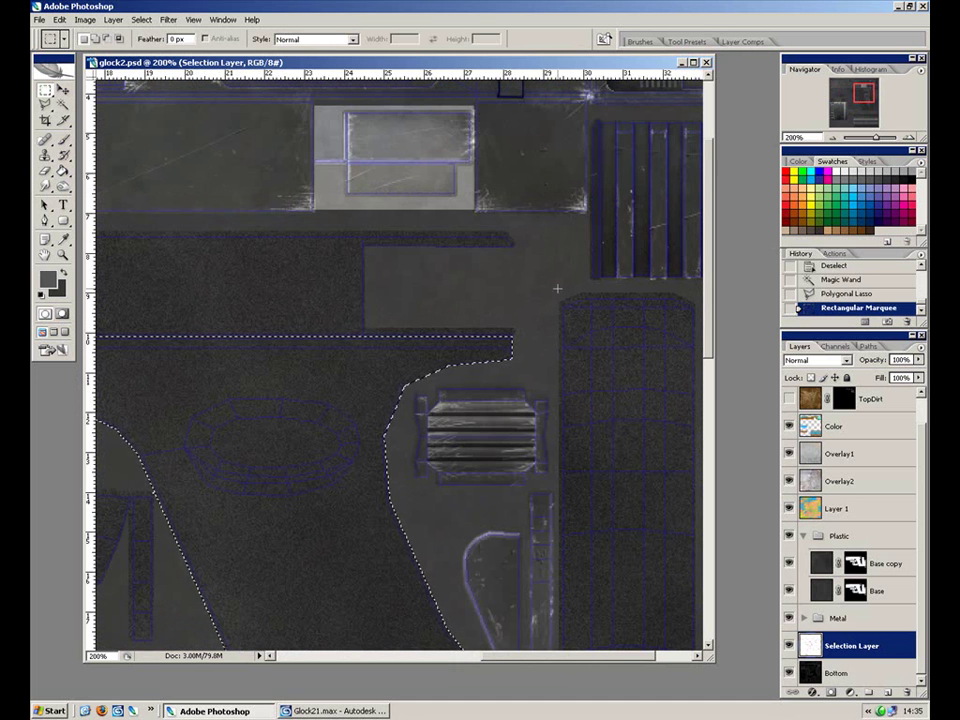
drag(423, 275, 468, 280)
scroll(468, 280, left, 5)
Step: Darken the edges of the grip on the Base copy layer with a 125-size Burn brush at 10% midtones exposure
key(o)
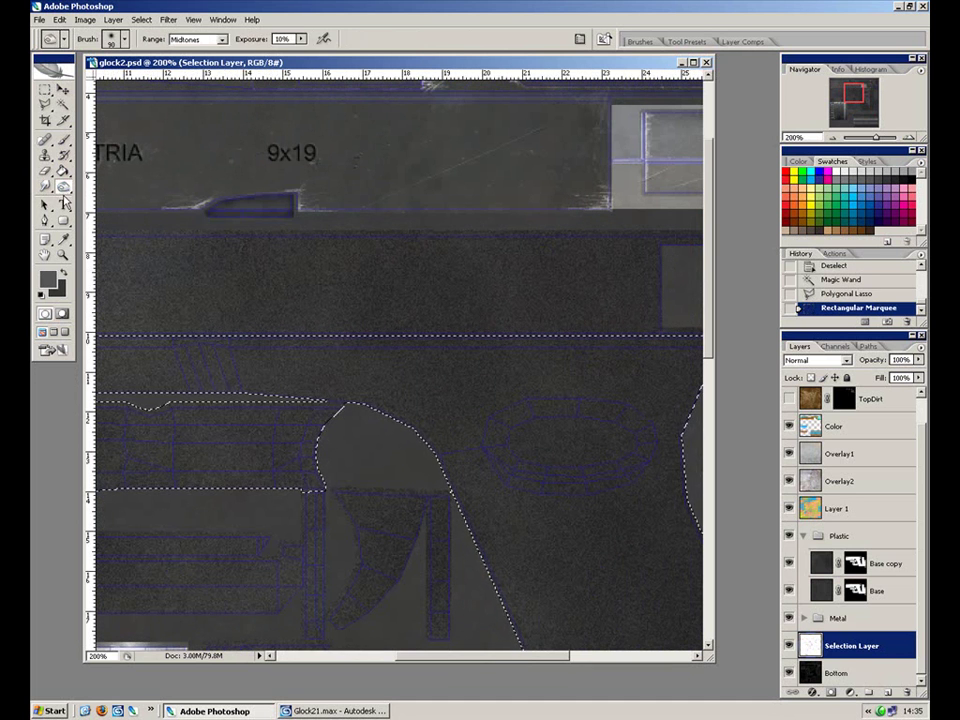
drag(548, 453, 403, 279)
drag(506, 376, 468, 323)
drag(543, 468, 478, 359)
key(bracketright)
key(bracketright)
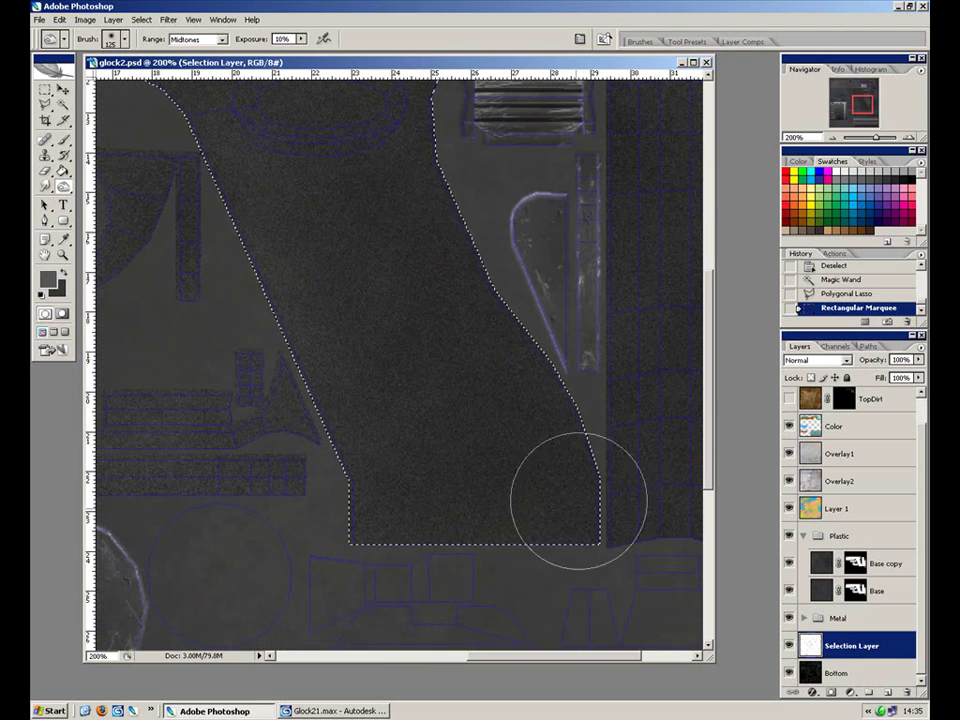
drag(615, 489, 271, 565)
drag(669, 421, 219, 529)
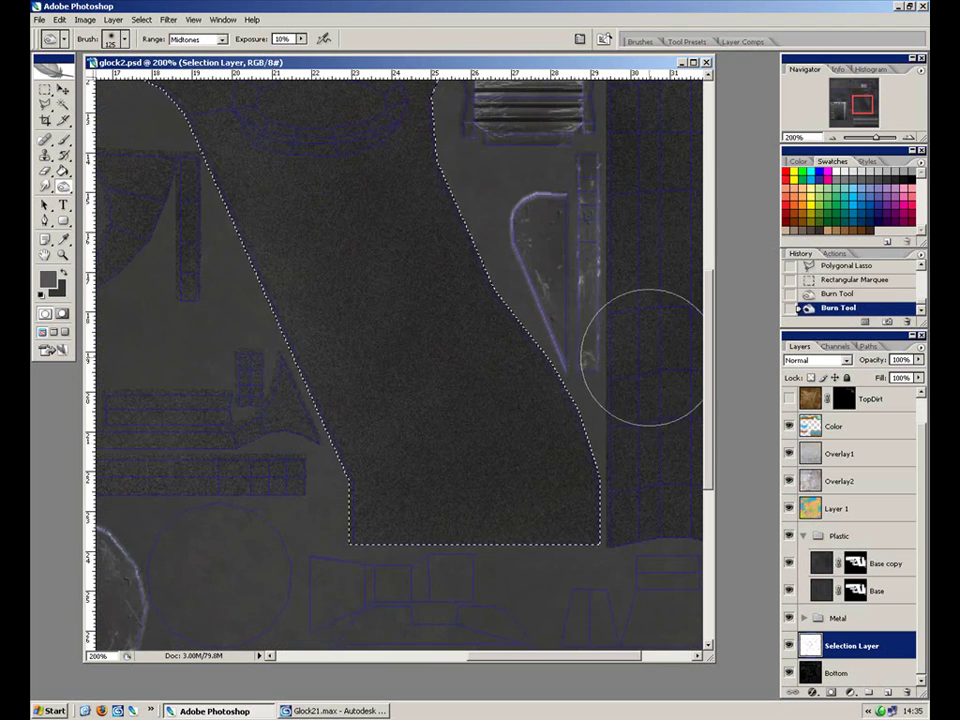
click(826, 565)
mouse_move(140, 627)
mouse_down()
mouse_move(613, 405)
mouse_move(128, 419)
mouse_up()
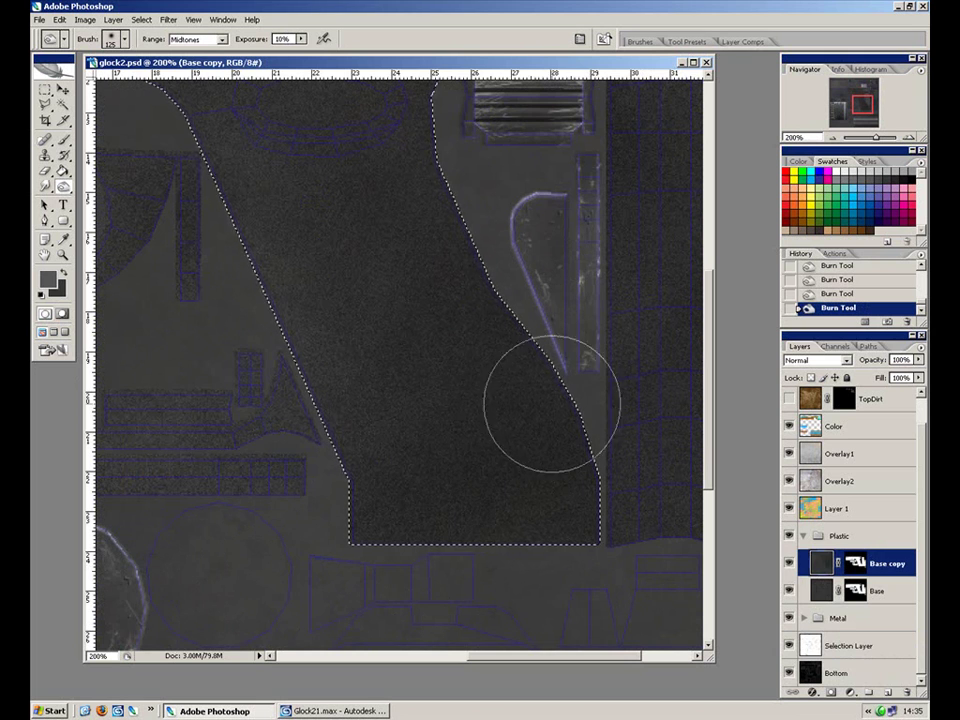
drag(454, 302, 523, 414)
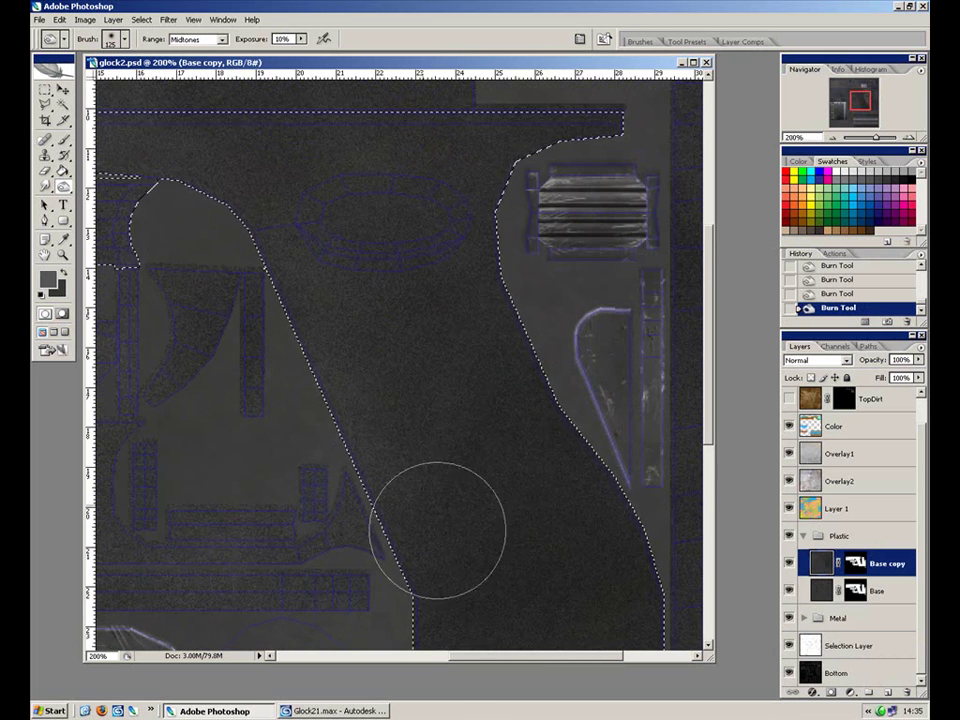
drag(293, 427, 325, 576)
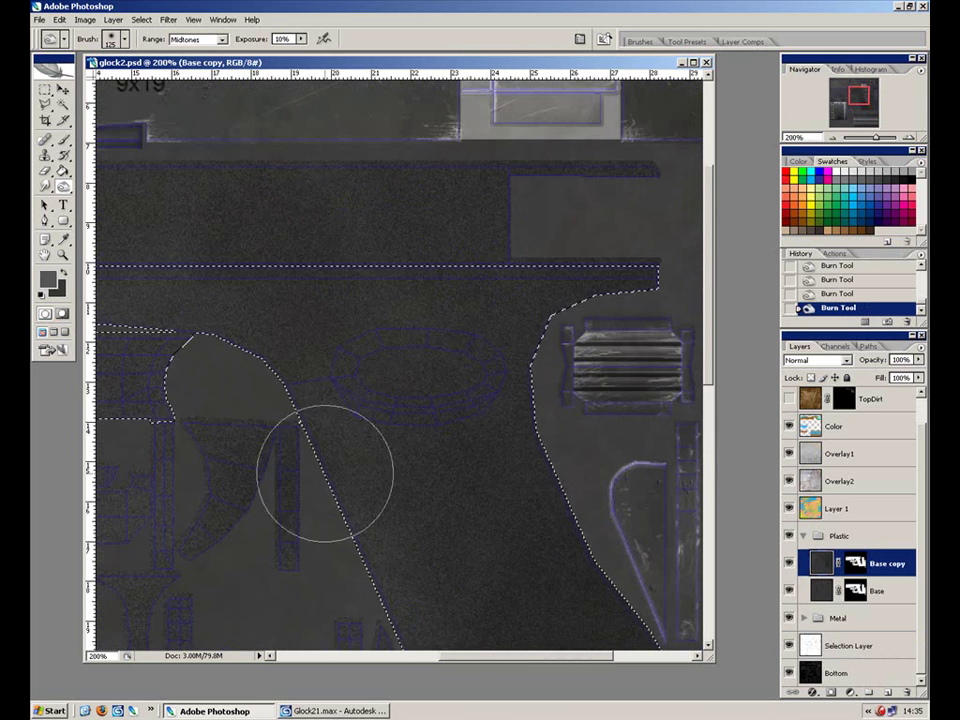
Step: Darken the plastic around the oval outline at the top of the grip with a 30-size Burn brush
key(ctrl+plus)
key(bracketleft)
key(bracketleft)
key(bracketleft)
key(bracketleft)
key(bracketleft)
key(bracketleft)
key(bracketleft)
key(bracketleft)
key(bracketleft)
key(bracketleft)
key(bracketleft)
key(bracketleft)
key(bracketleft)
key(bracketleft)
key(bracketleft)
key(bracketright)
key(bracketright)
key(bracketright)
key(bracketright)
key(bracketright)
key(bracketright)
key(bracketright)
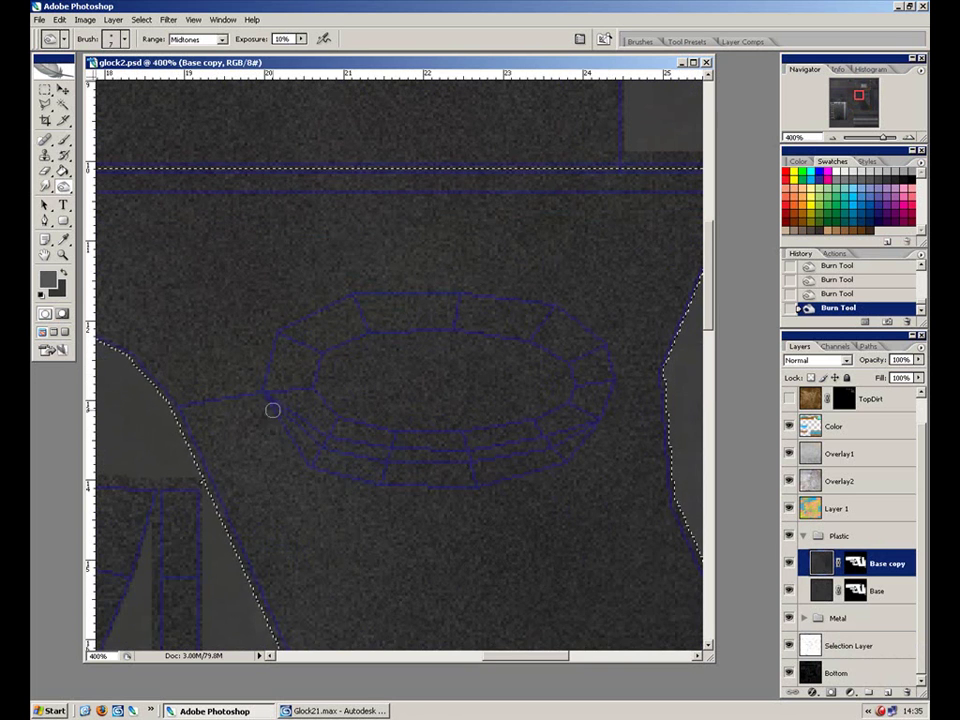
key(ctrl+minus)
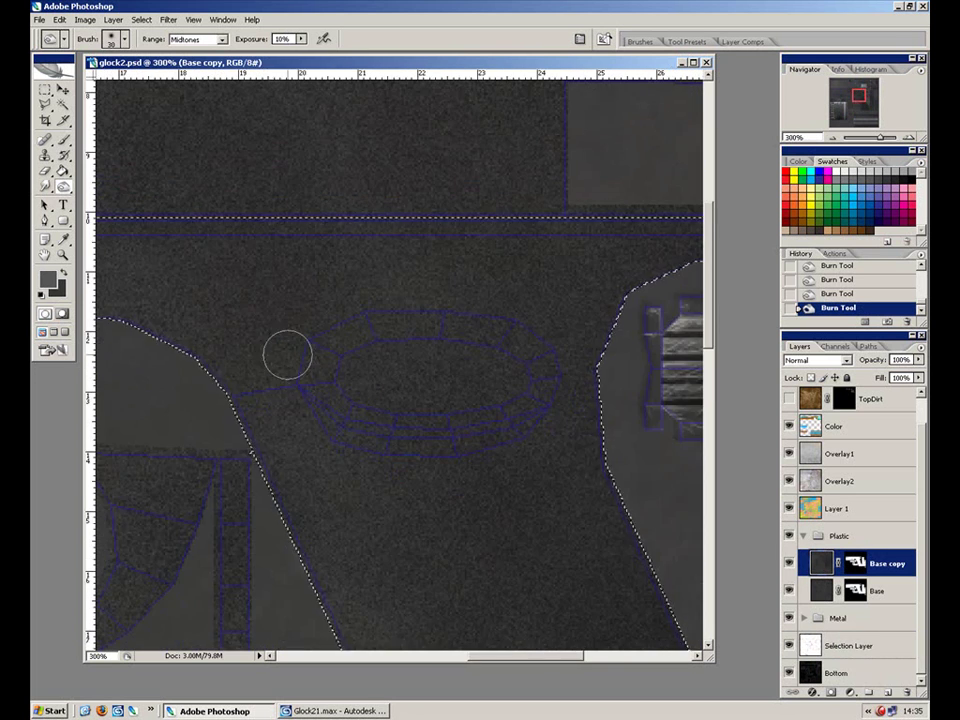
drag(293, 293, 551, 357)
drag(383, 340, 582, 356)
Step: Darken the selected front frame strips with the Burn tool, enlarging the brush to size 80
key(bracketright)
key(bracketright)
key(bracketright)
key(ctrl+minus)
drag(381, 480, 583, 484)
key(ctrl+minus)
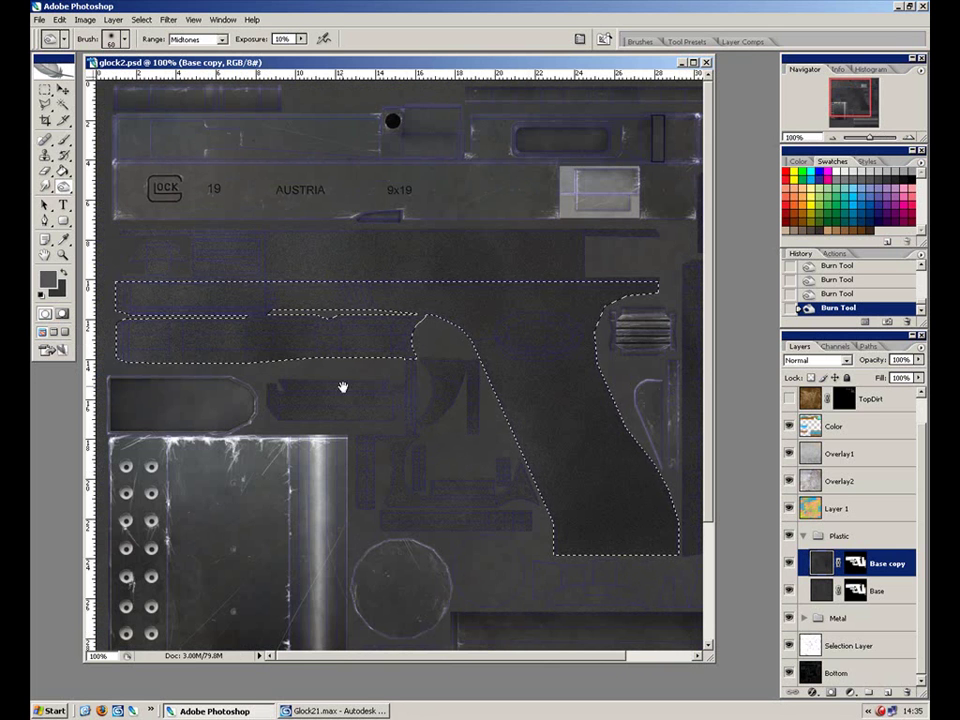
key(bracketright)
key(bracketright)
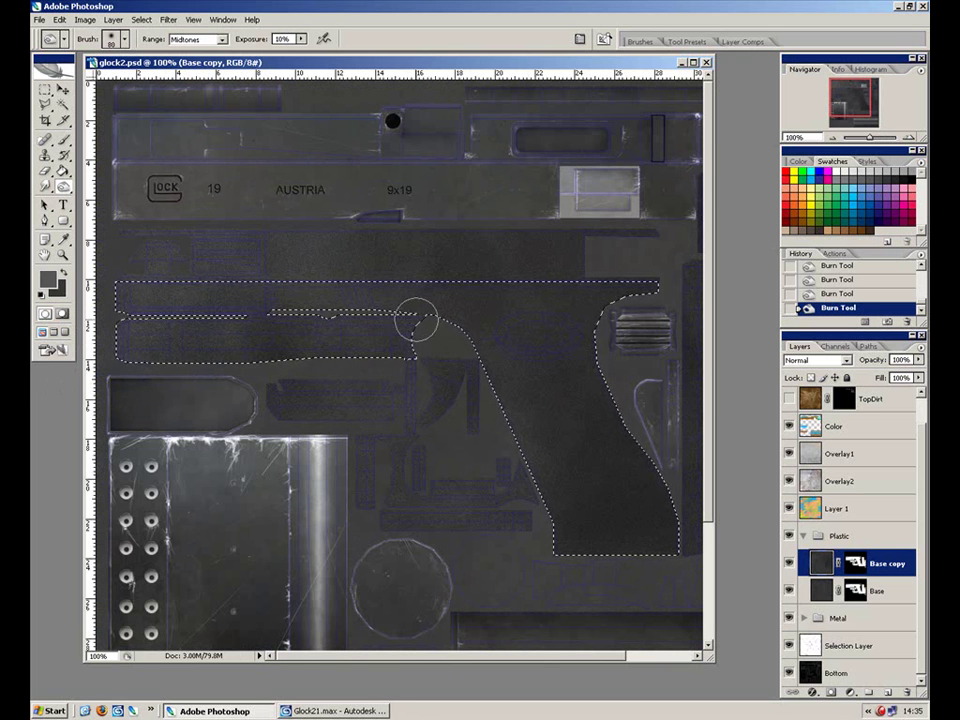
key(ctrl+plus)
drag(386, 330, 622, 430)
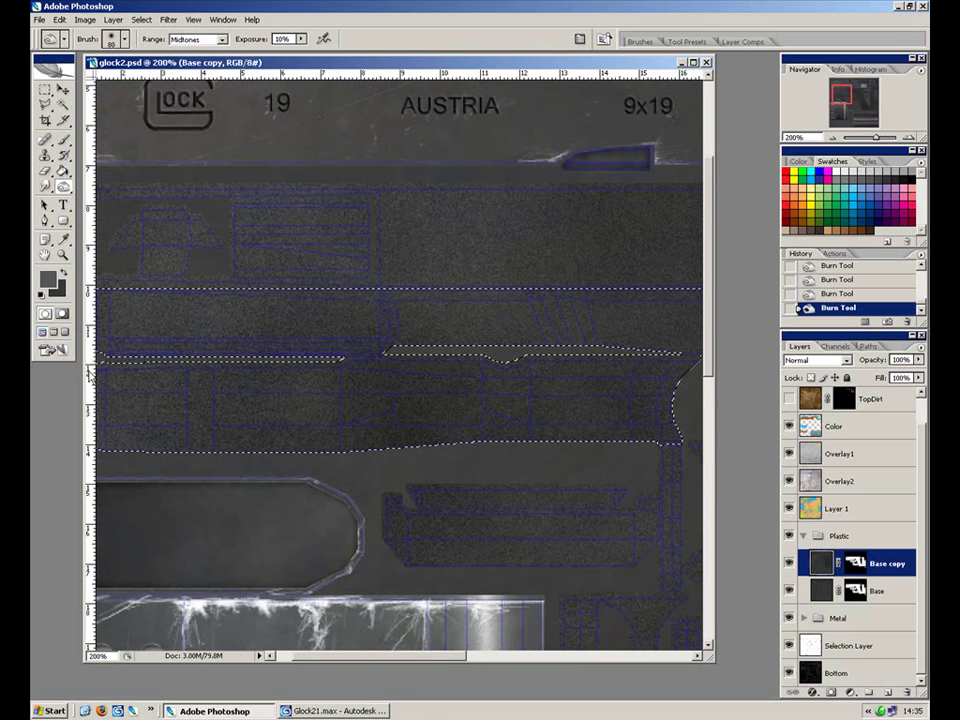
drag(381, 354, 420, 404)
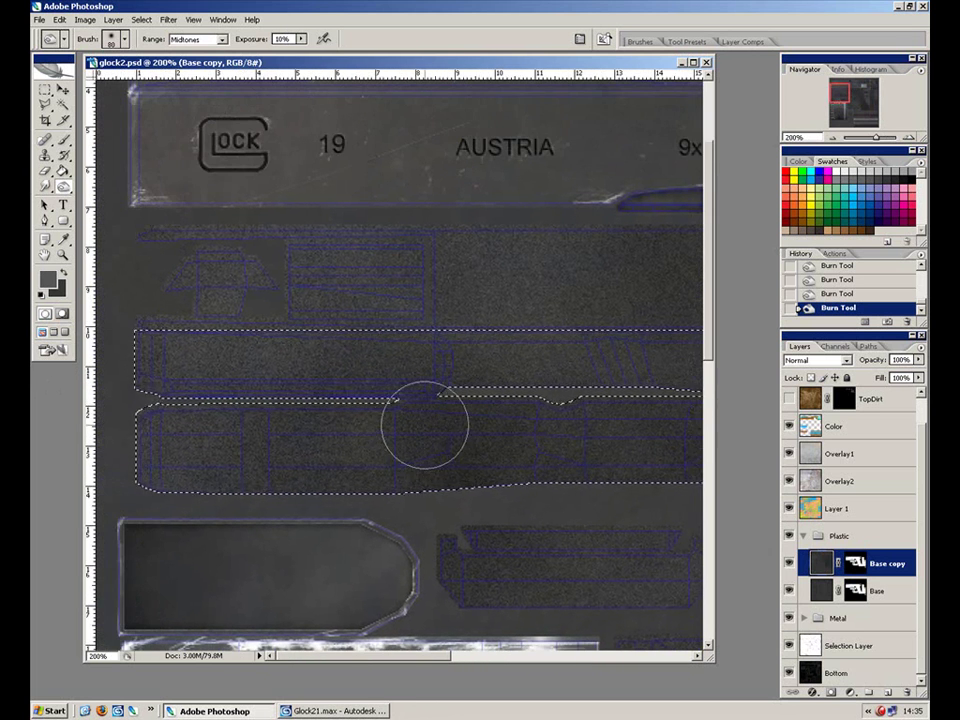
drag(495, 501, 91, 477)
mouse_move(450, 422)
mouse_down()
mouse_move(199, 474)
mouse_move(431, 461)
mouse_up()
drag(560, 407, 340, 413)
mouse_move(400, 360)
mouse_down()
mouse_move(649, 373)
mouse_move(578, 411)
mouse_up()
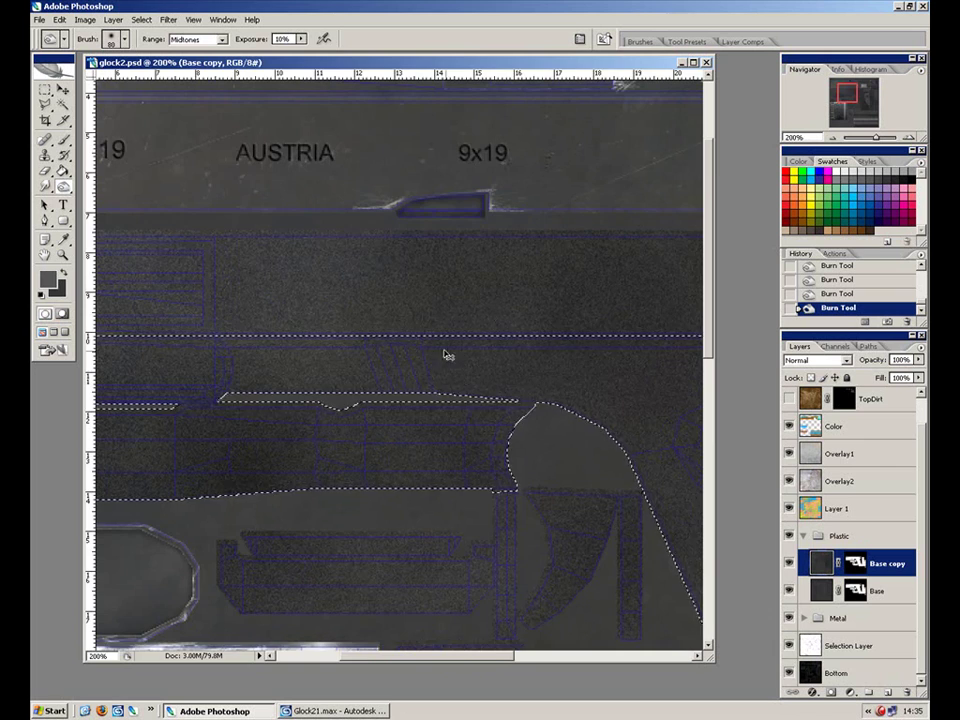
Step: Replace the frame selection with a rectangular selection of the thin slot along the lower edge of the front frame
key(ctrl+plus)
click(48, 107)
drag(418, 364, 727, 349)
mouse_move(317, 371)
mouse_down()
mouse_move(381, 392)
mouse_move(642, 324)
mouse_up()
key(ctrl+d)
click(45, 88)
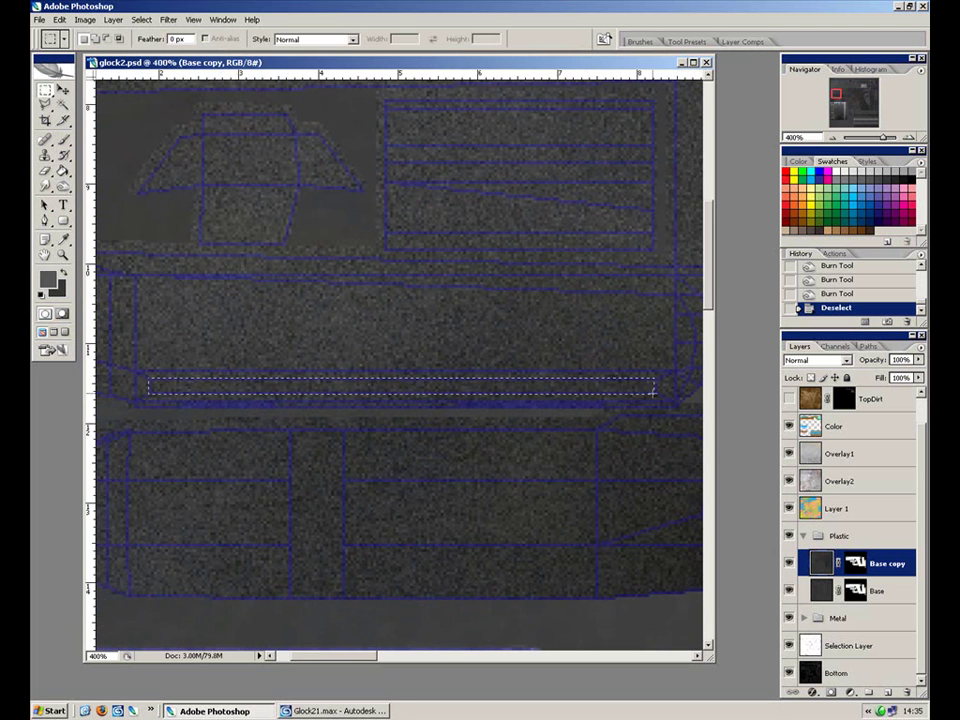
drag(655, 392, 655, 392)
Step: Darken the selected slot strongly with the Burn tool at 60% midtones exposure
drag(63, 186, 117, 188)
click(115, 201)
key(6)
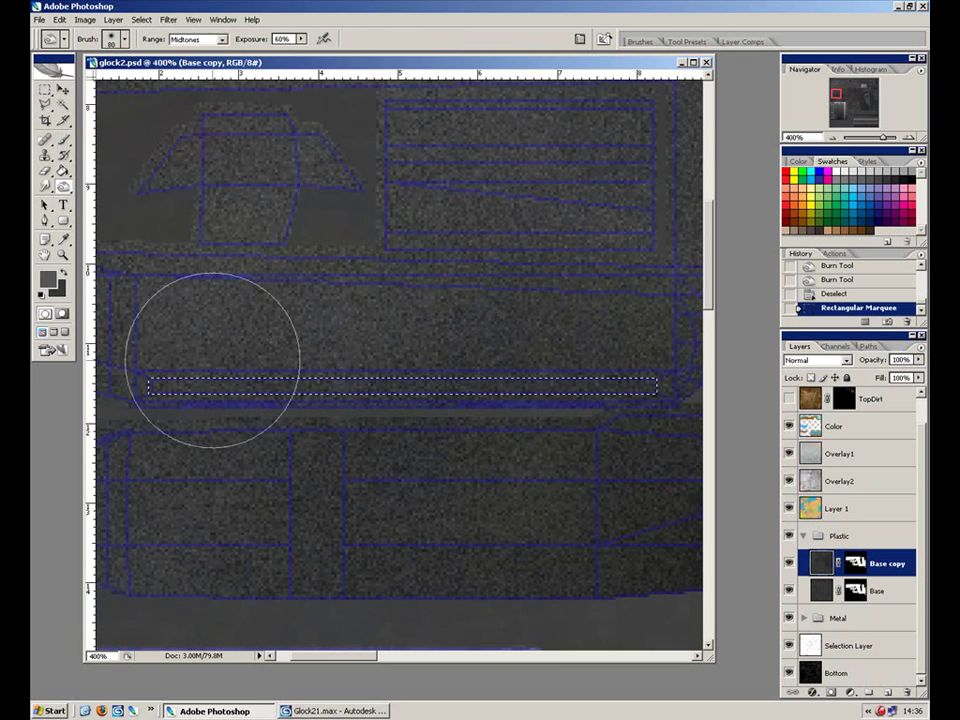
click(163, 345)
mouse_move(262, 324)
mouse_down()
mouse_move(359, 339)
mouse_move(557, 321)
mouse_up()
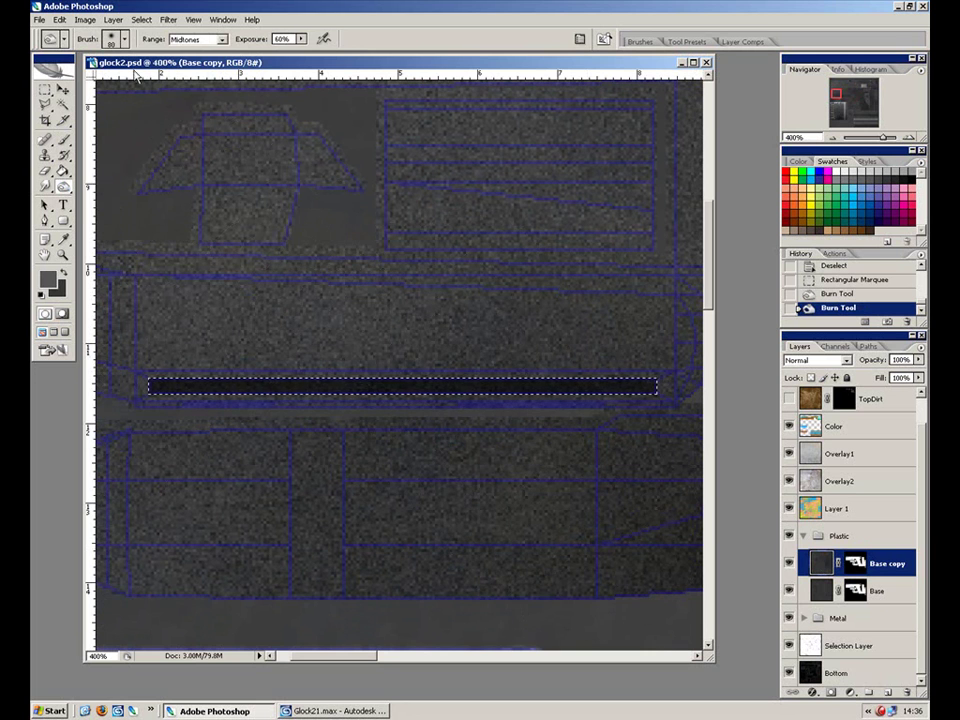
Step: Select a slightly larger rectangle around the dark slot and burn it at 20% midtones exposure with the selection outline hidden
click(45, 90)
click(140, 376)
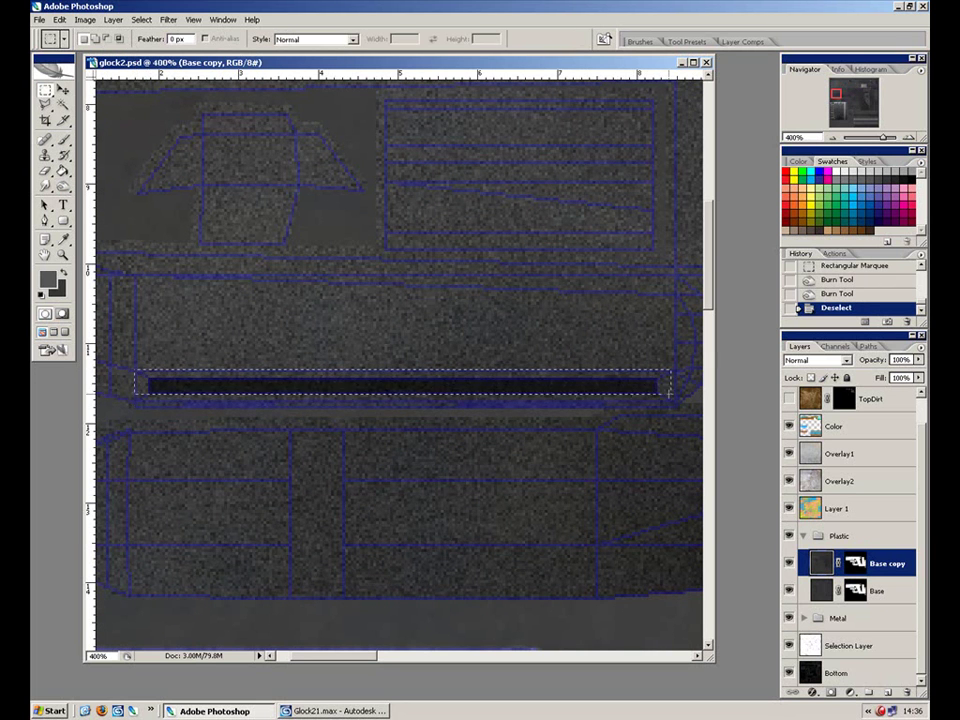
drag(674, 399, 674, 397)
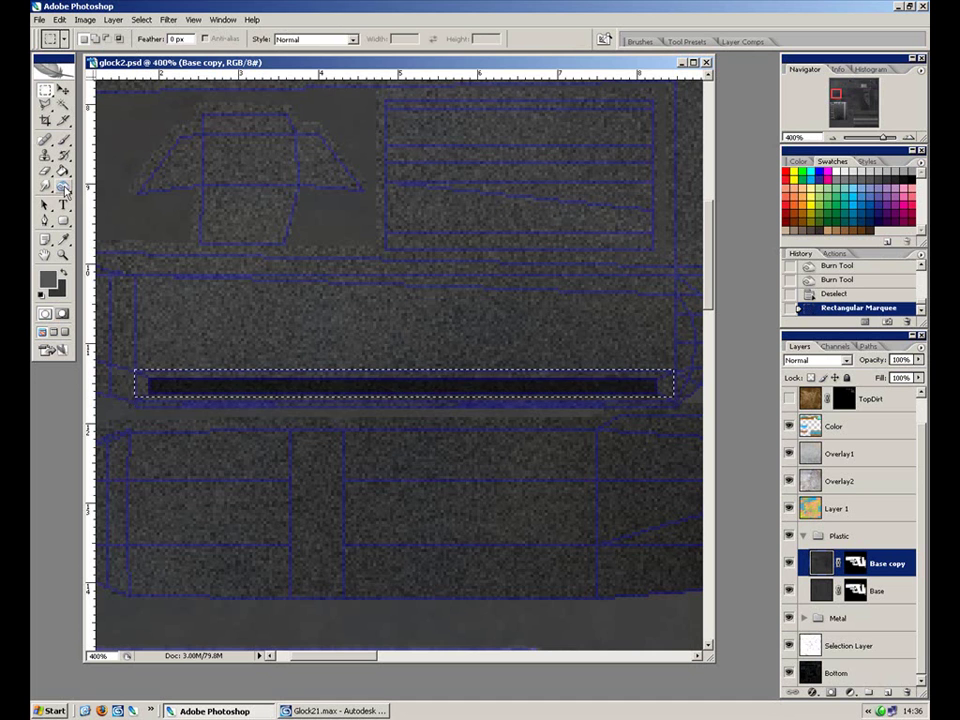
click(63, 186)
key(2)
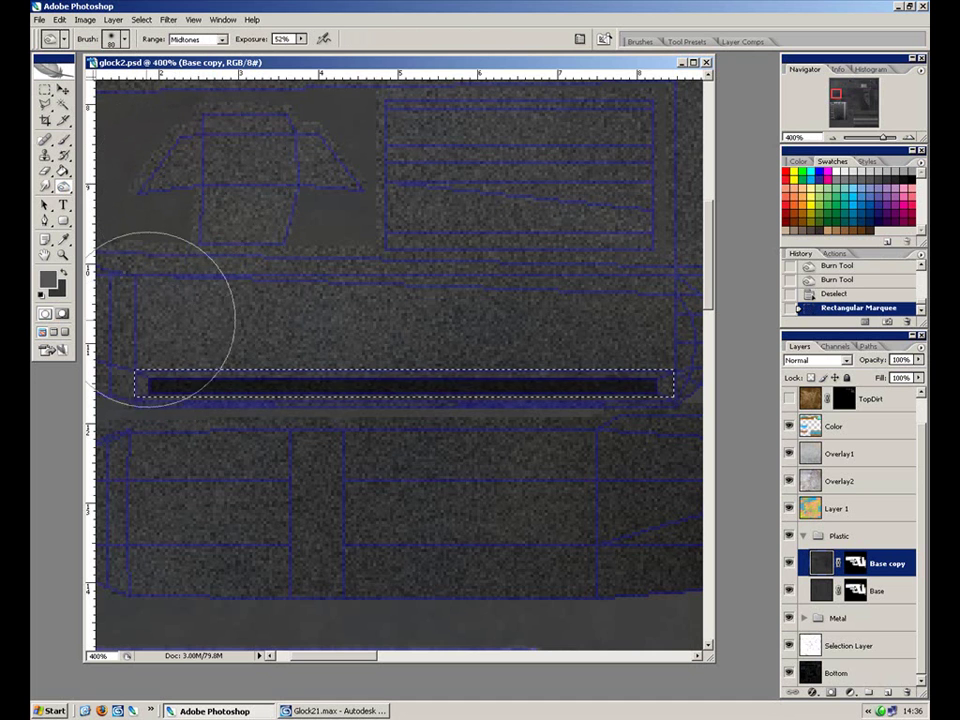
mouse_move(106, 438)
mouse_down()
mouse_move(287, 349)
mouse_move(521, 369)
mouse_move(616, 350)
mouse_up()
key(ctrl+h)
drag(171, 364, 643, 407)
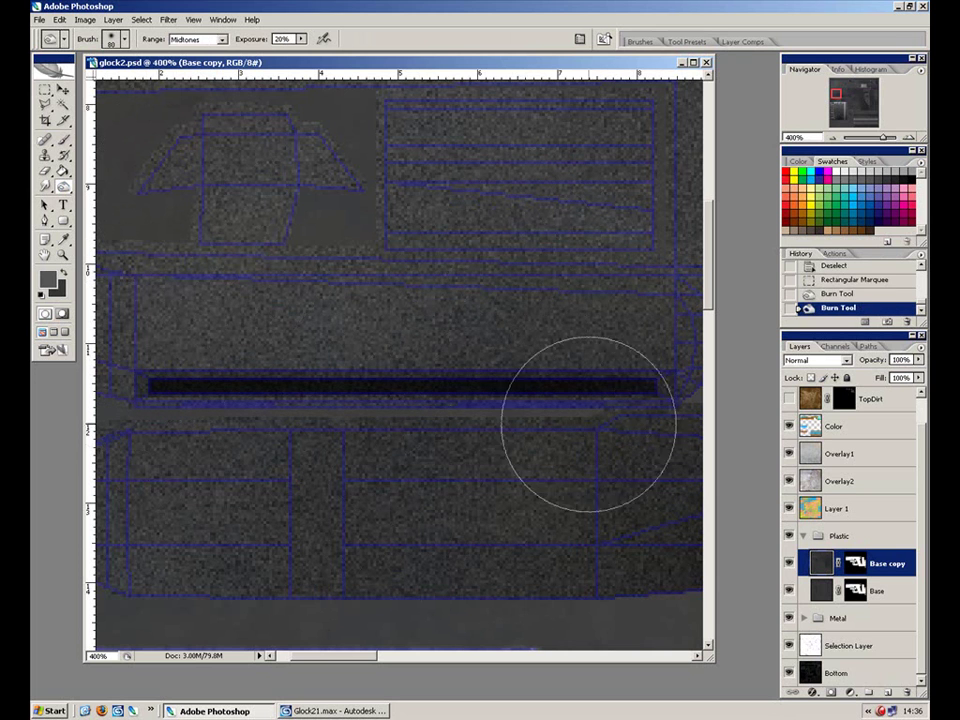
Step: Invert the selection and lighten the slot's outer upper edge with a 3-size Dodge brush at 20% highlights exposure
key(ctrl+shift+i)
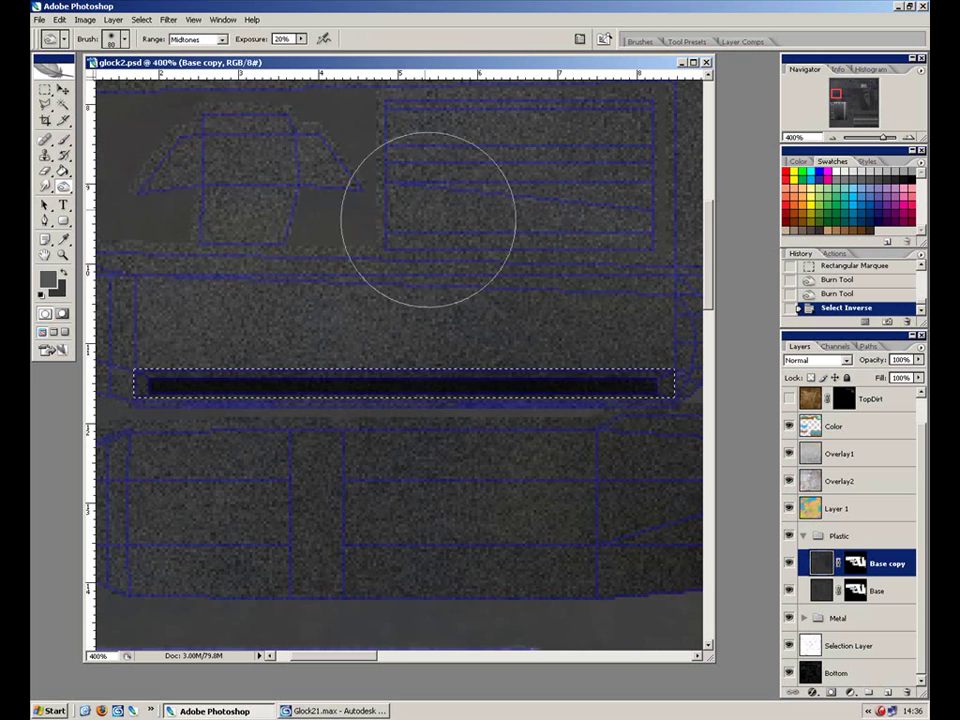
click(63, 186)
click(122, 188)
key(ctrl+h)
key(2)
key(bracketleft)
key(bracketleft)
key(bracketleft)
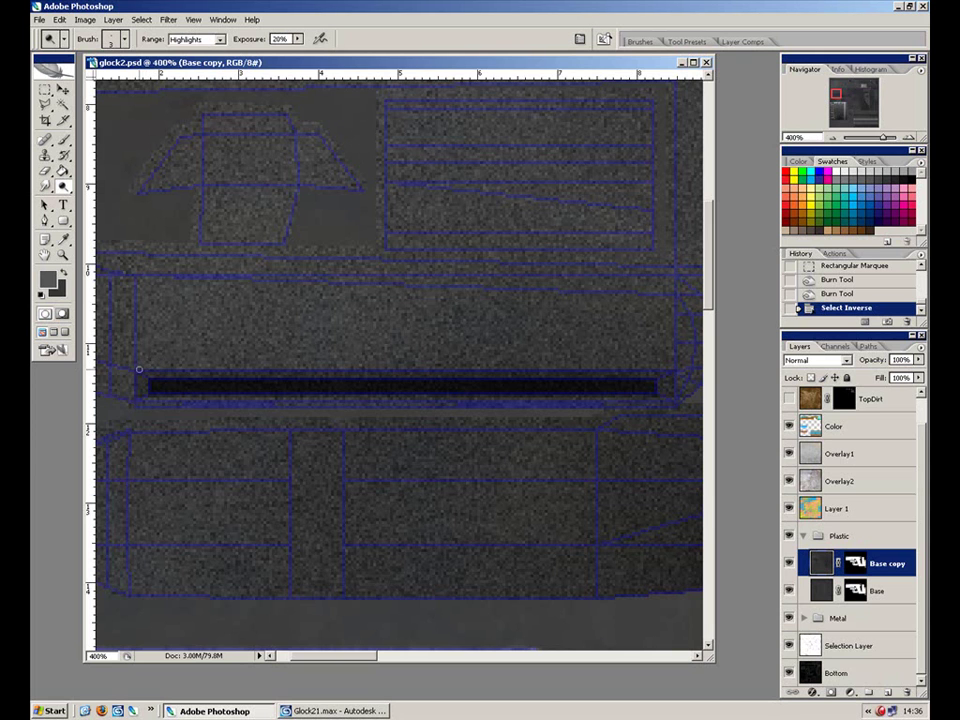
drag(527, 371, 645, 371)
Step: Hide the Guide layer and try further Dodge strokes along the slot's upper edge
scroll(926, 463, up, 1)
click(788, 401)
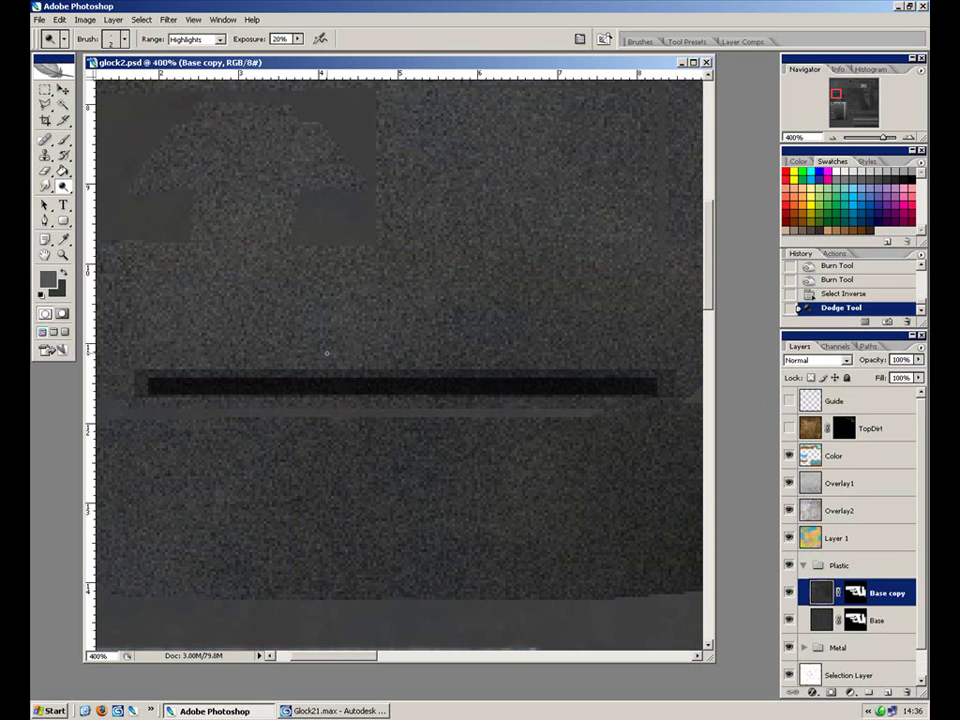
drag(507, 367, 630, 352)
mouse_move(236, 374)
mouse_down()
mouse_move(271, 360)
mouse_move(355, 369)
mouse_up()
key(ctrl+z)
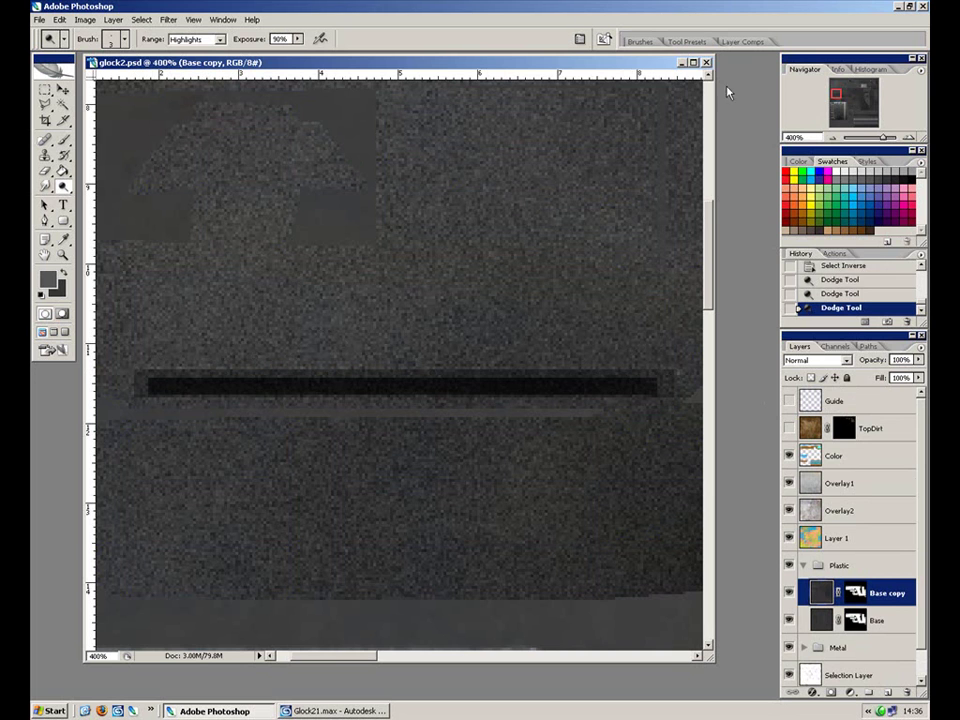
Step: Enable Scattering for the Dodge brush and lighten the slot's outer edge at 90% highlights exposure
click(640, 41)
click(634, 104)
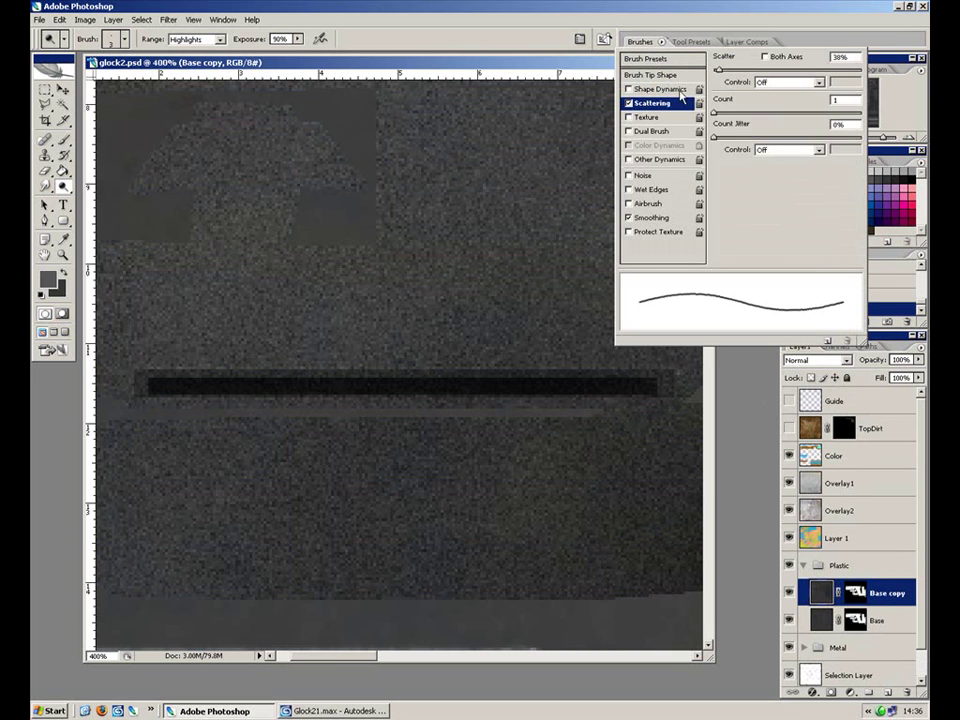
click(686, 30)
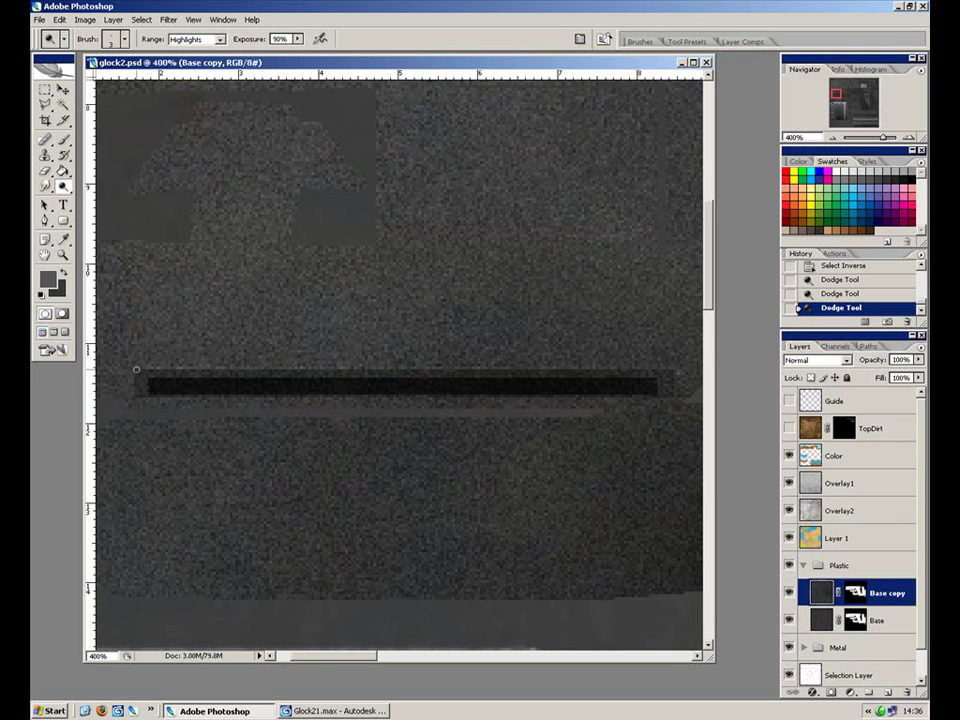
drag(228, 364, 700, 370)
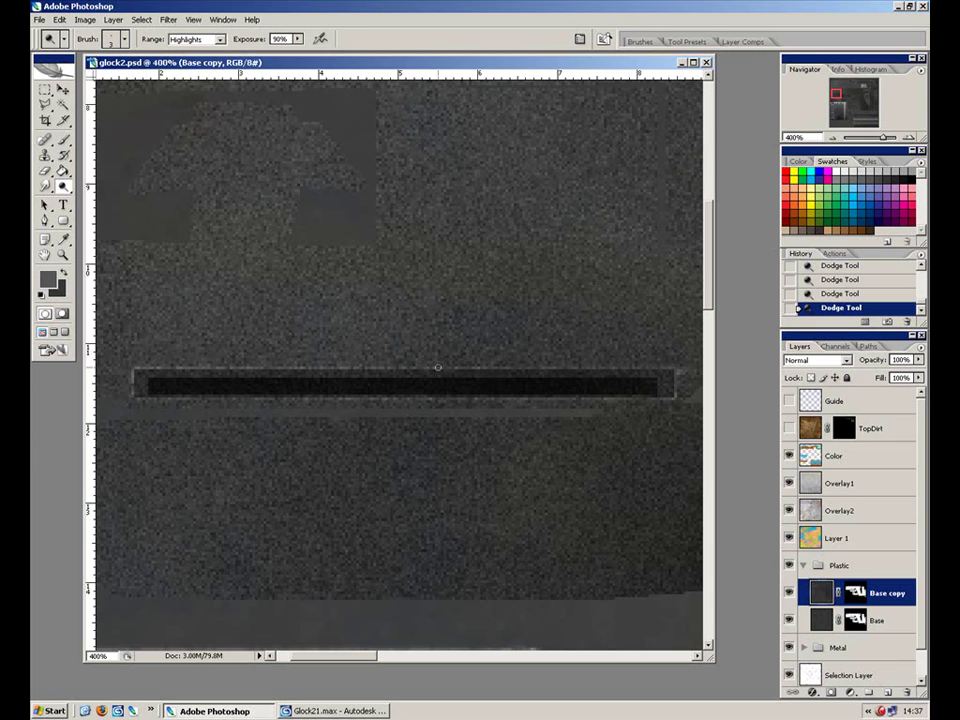
Step: Brighten the slot's upper edge further at 80% Dodge exposure and show the Guide layer again
key(8)
mouse_move(188, 366)
mouse_down()
mouse_move(657, 377)
mouse_move(617, 370)
mouse_up()
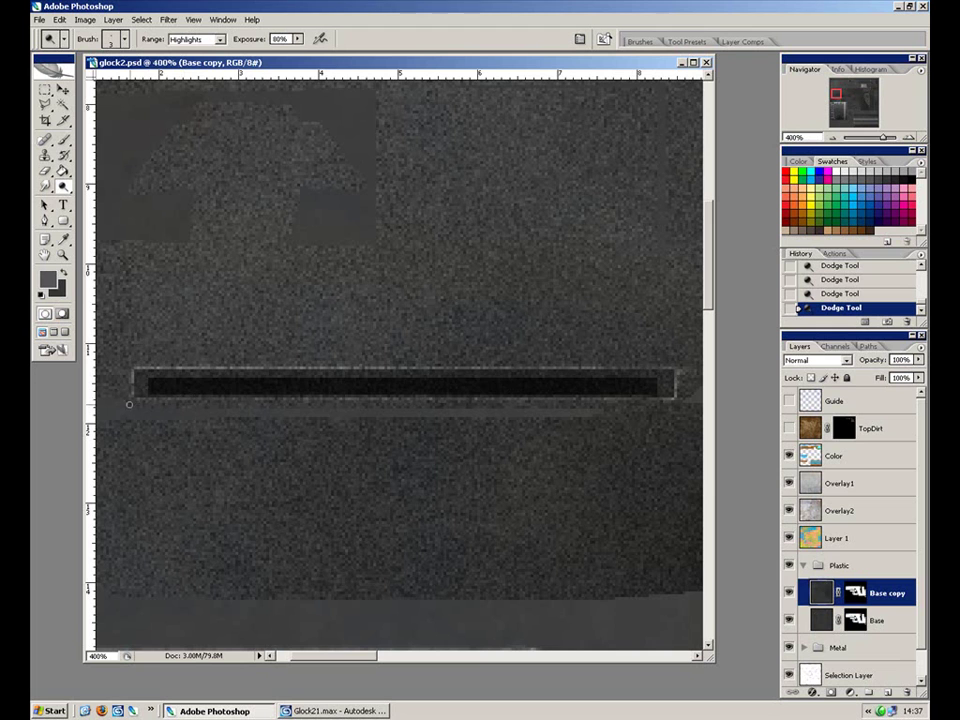
click(788, 401)
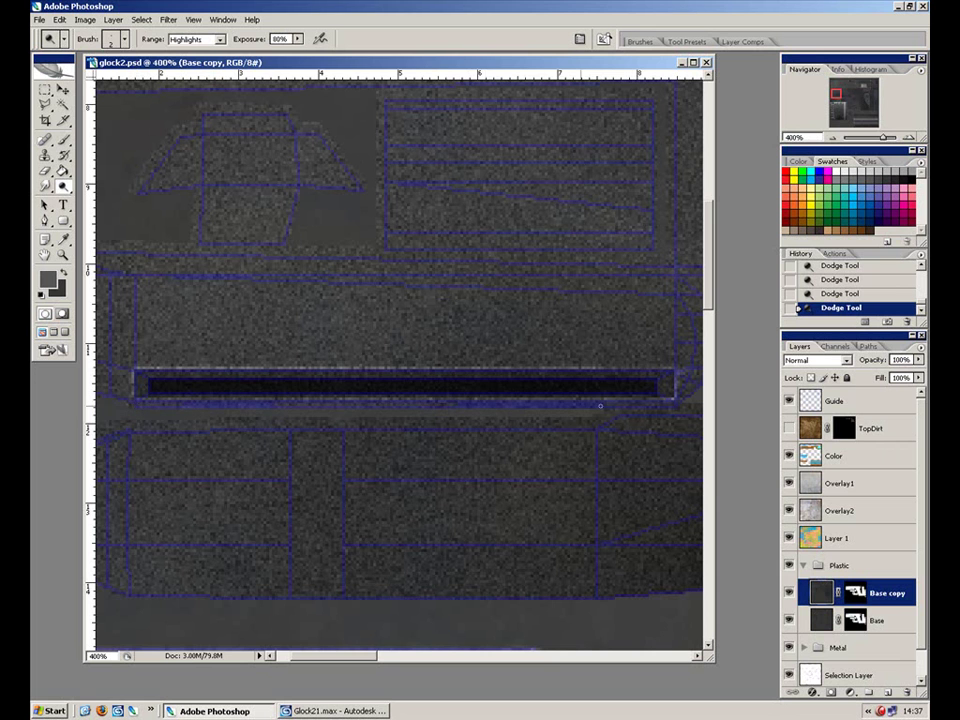
Step: Lighten the long horizontal frame edge above the slot with straight 80% Dodge strokes from the front to the rear end
drag(253, 303, 334, 350)
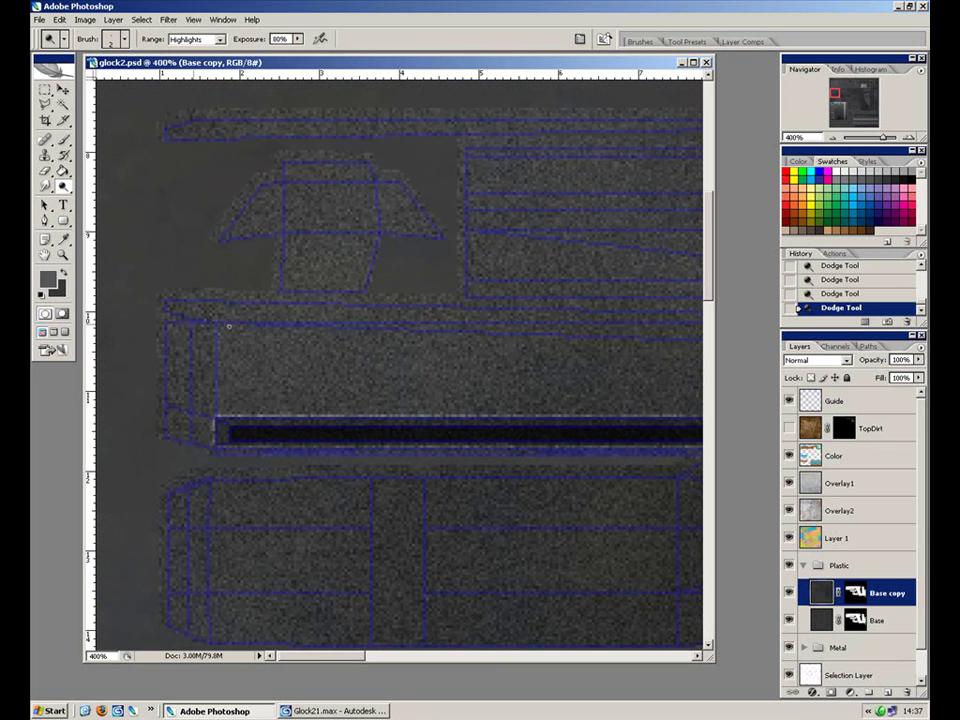
drag(606, 362, 212, 390)
drag(519, 376, 266, 403)
drag(564, 380, 253, 403)
mouse_move(575, 381)
mouse_down()
mouse_move(251, 404)
mouse_move(272, 384)
mouse_move(232, 386)
mouse_up()
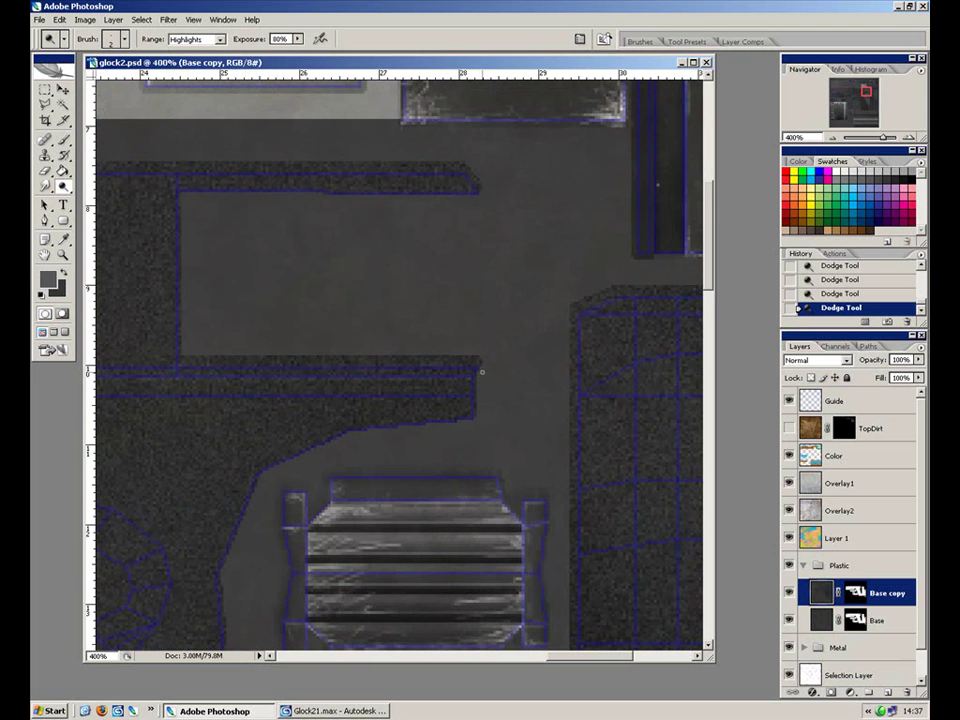
key(ctrl+minus)
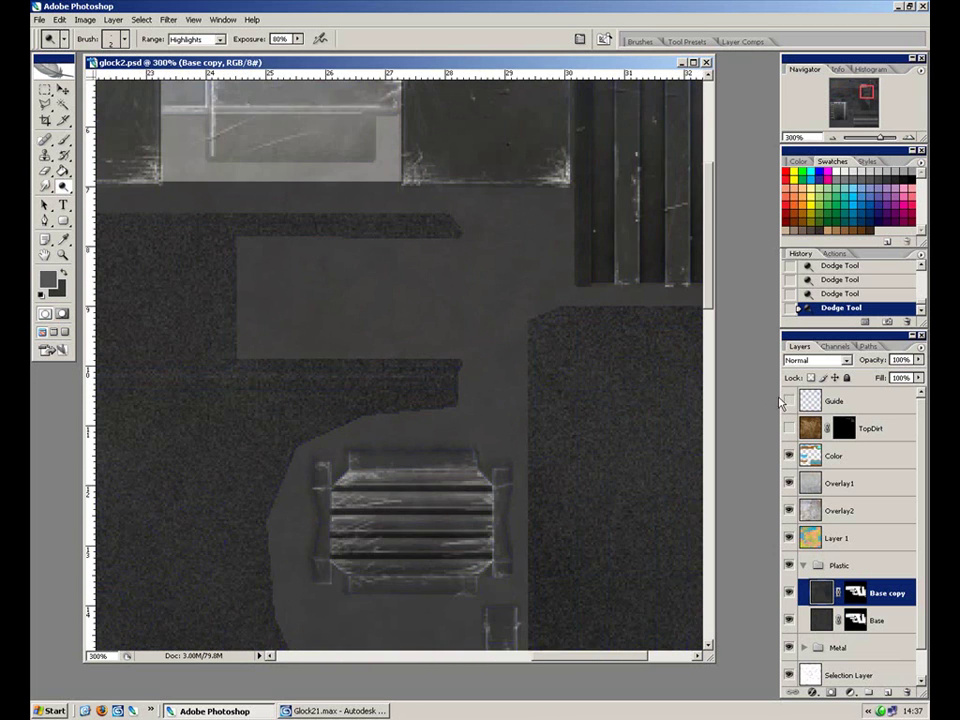
Step: Dodge the same horizontal edge back toward the front and lighten the vertical crease above the slot's front end
drag(369, 360, 552, 400)
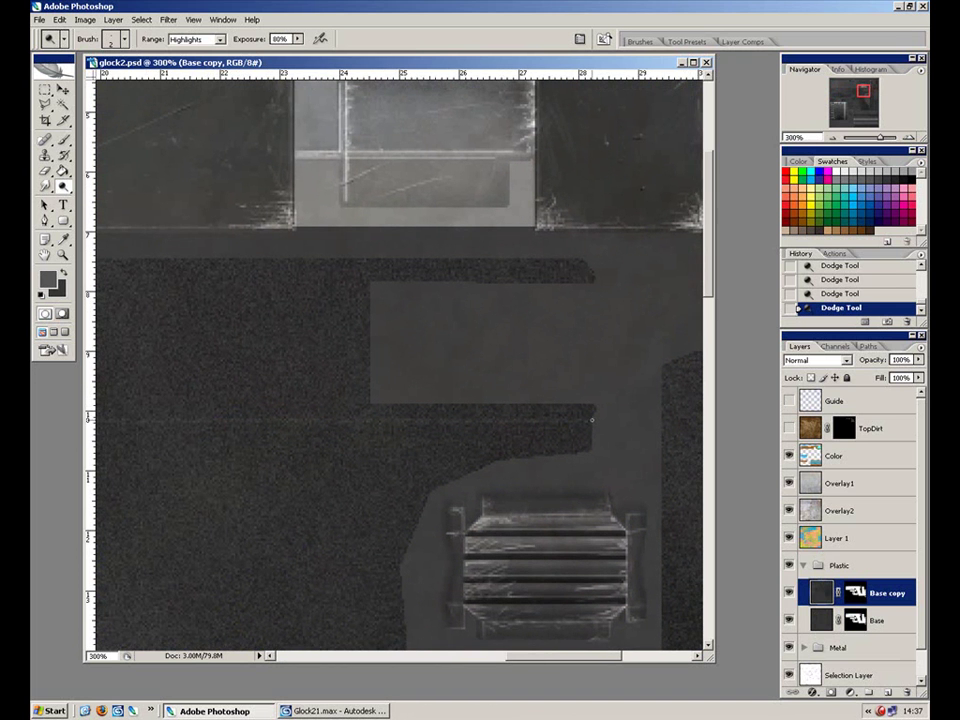
drag(174, 424, 594, 414)
drag(349, 398, 520, 421)
drag(128, 424, 290, 423)
drag(100, 423, 274, 422)
shift+click(159, 424)
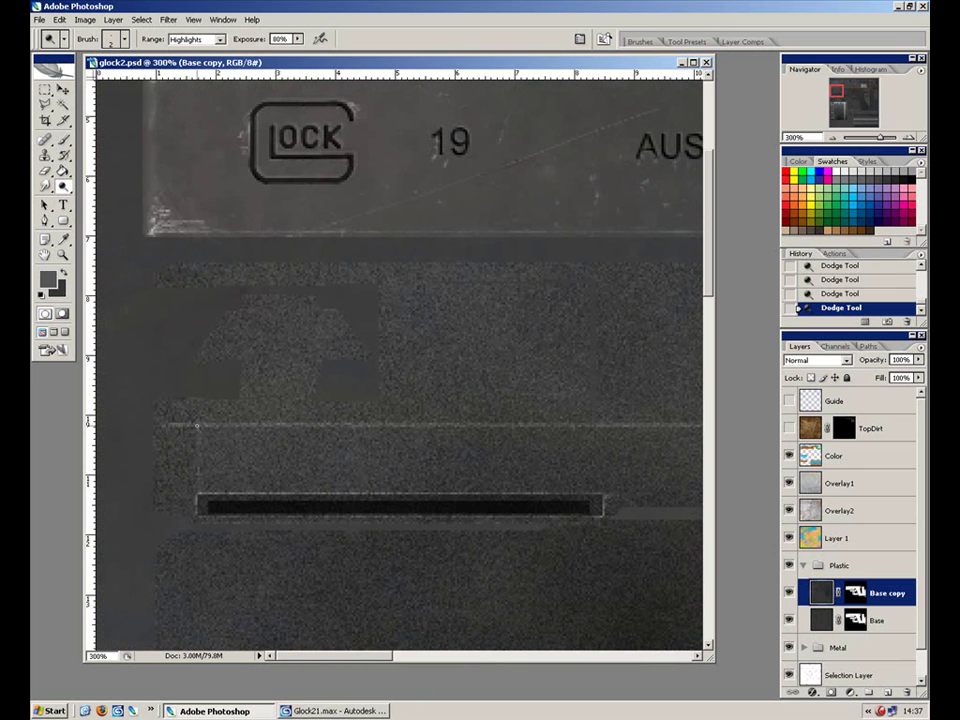
scroll(587, 325, down, 3)
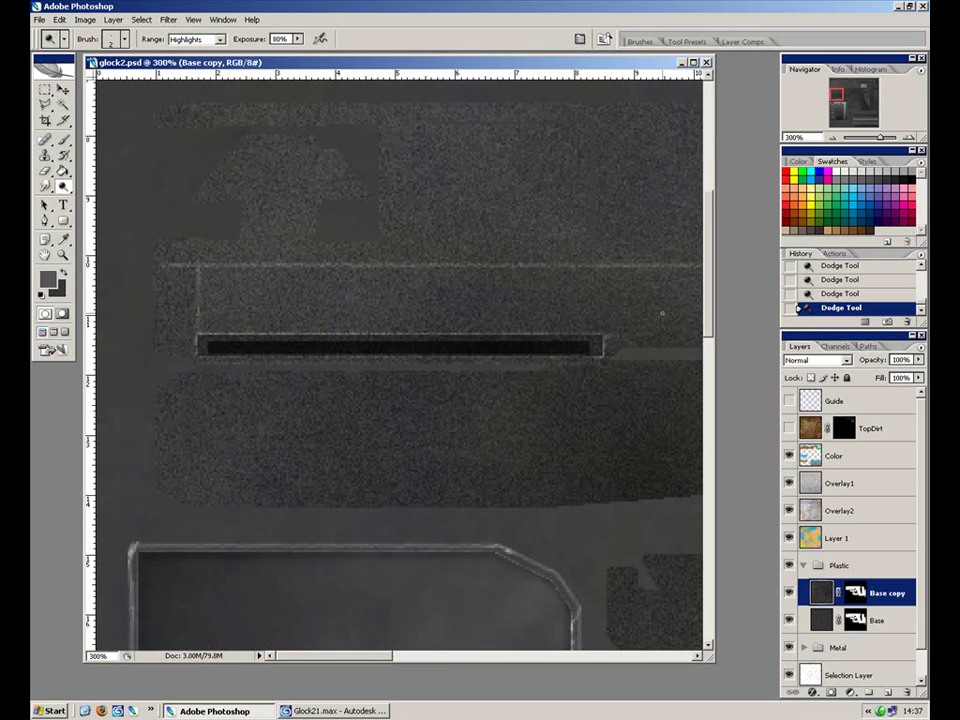
Step: Lighten the three vertical crease lines on the frame section below the slot with Dodge, using the Guide layer for placement
click(789, 401)
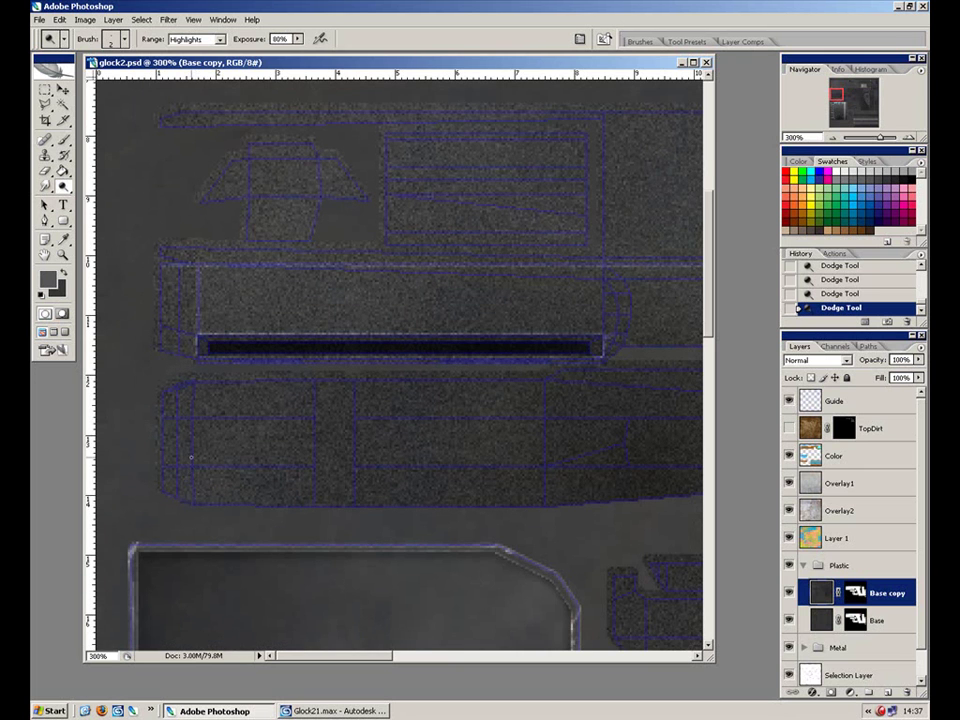
key(ctrl+plus)
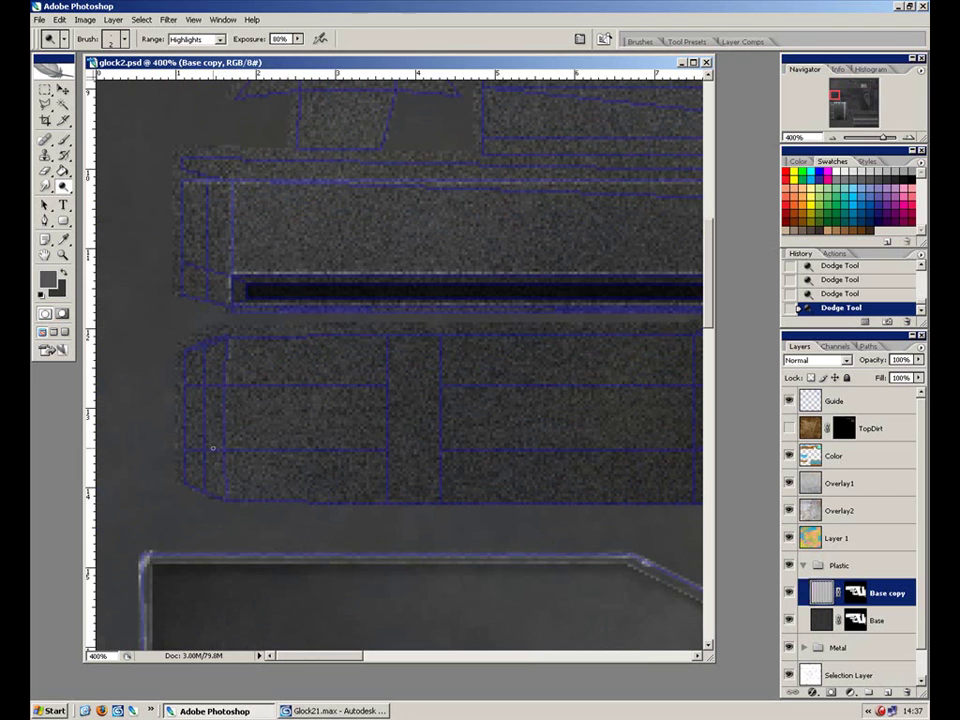
drag(366, 340, 329, 327)
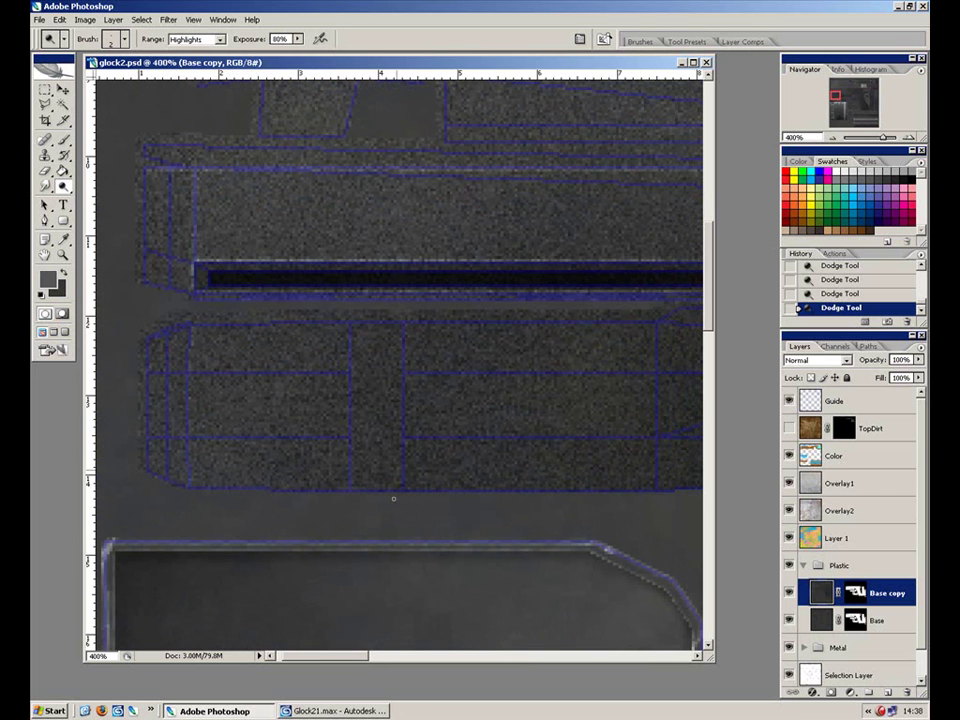
click(787, 401)
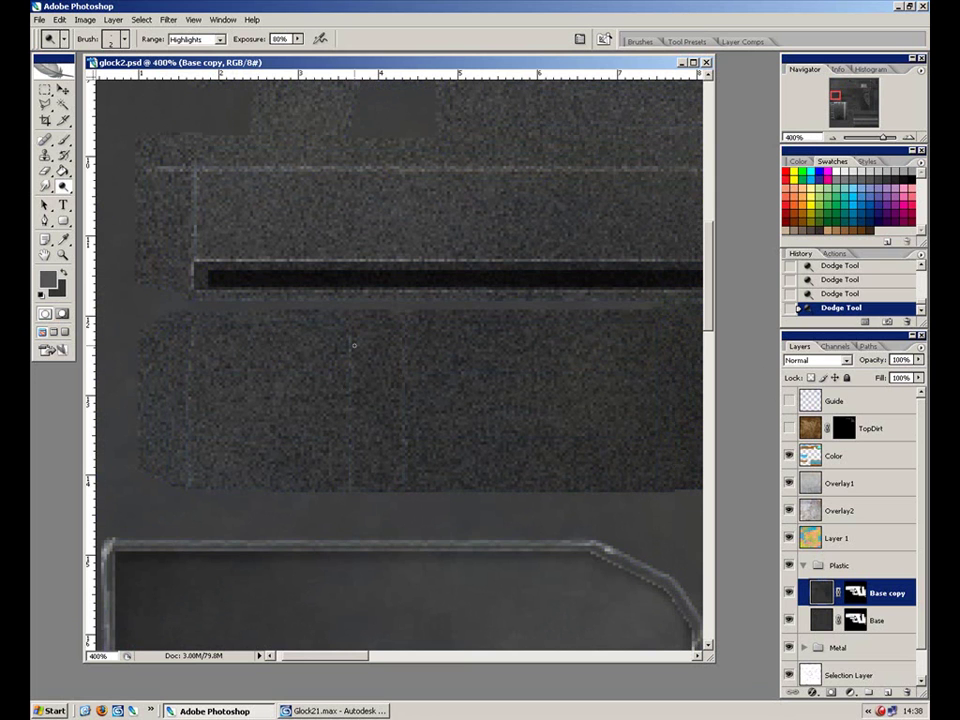
drag(349, 330, 350, 491)
key(ctrl+z)
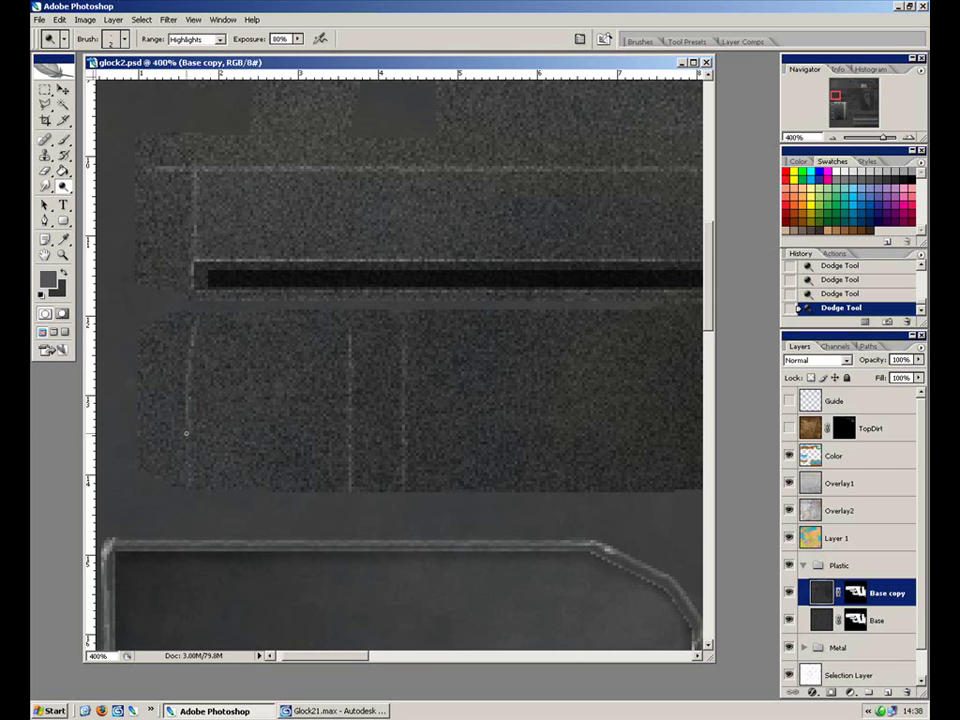
key(ctrl+minus)
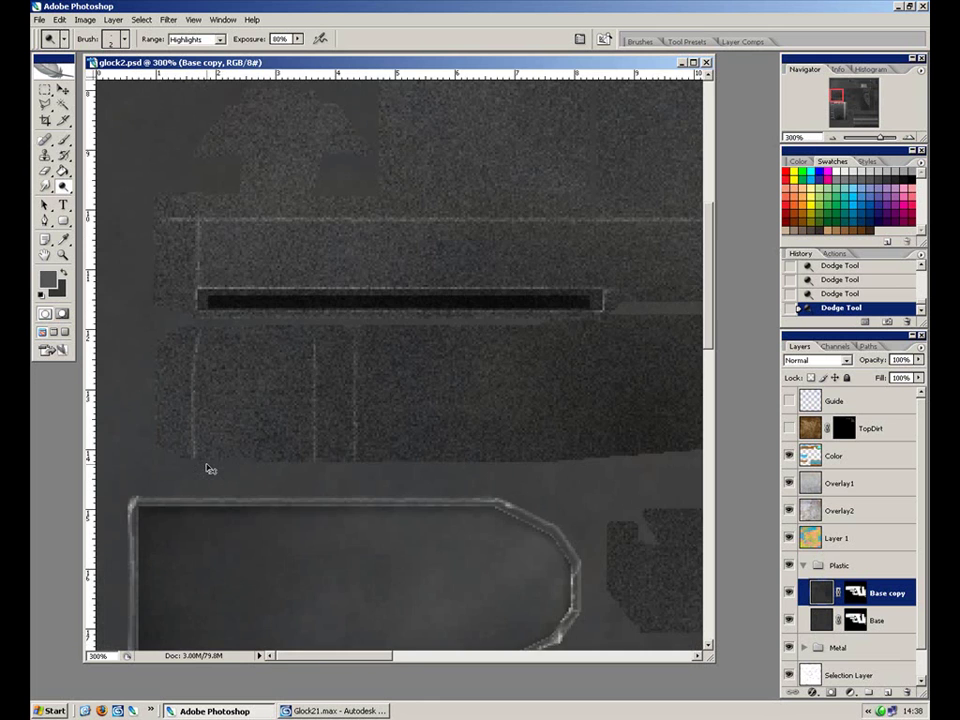
Step: Show the Guide layer and examine the curved outline at the slot's rear end up close
drag(493, 371, 601, 477)
click(789, 401)
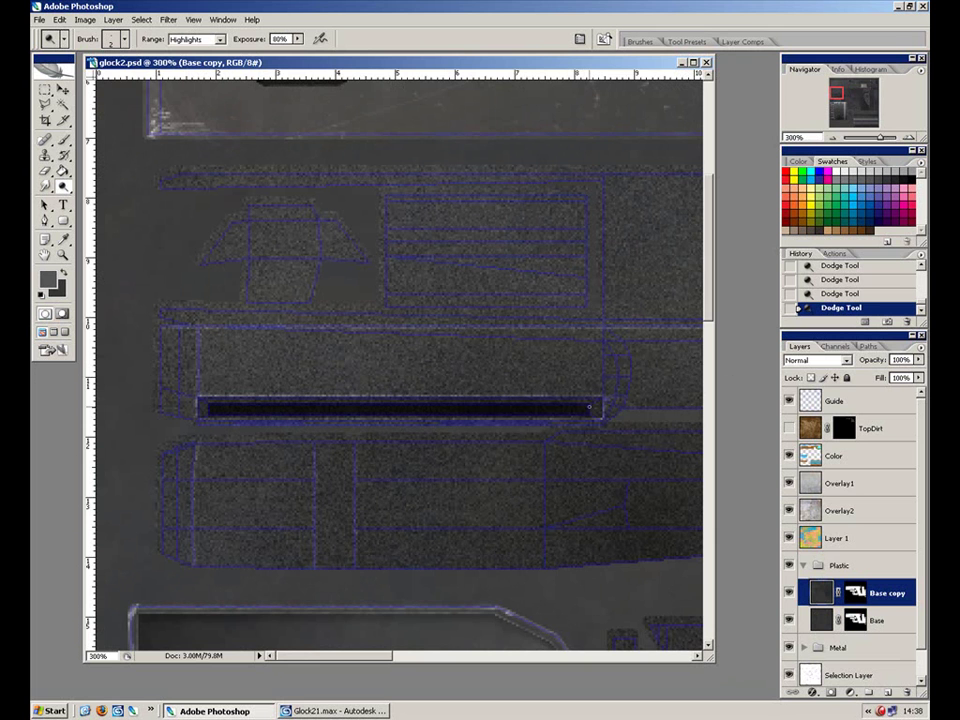
drag(574, 379, 408, 368)
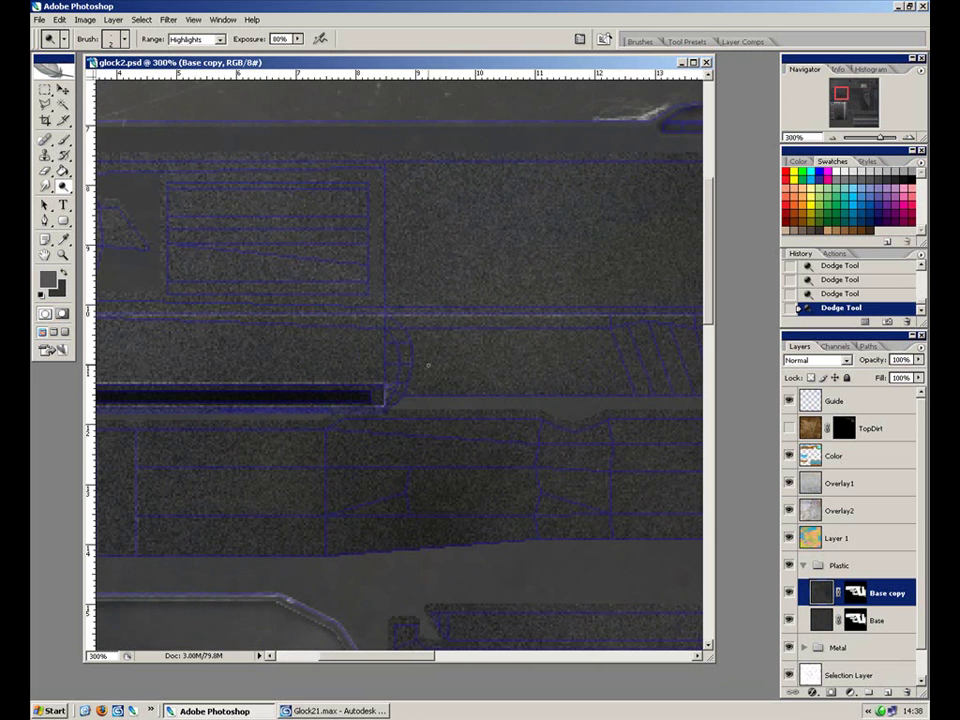
key(ctrl+plus)
key(ctrl+plus)
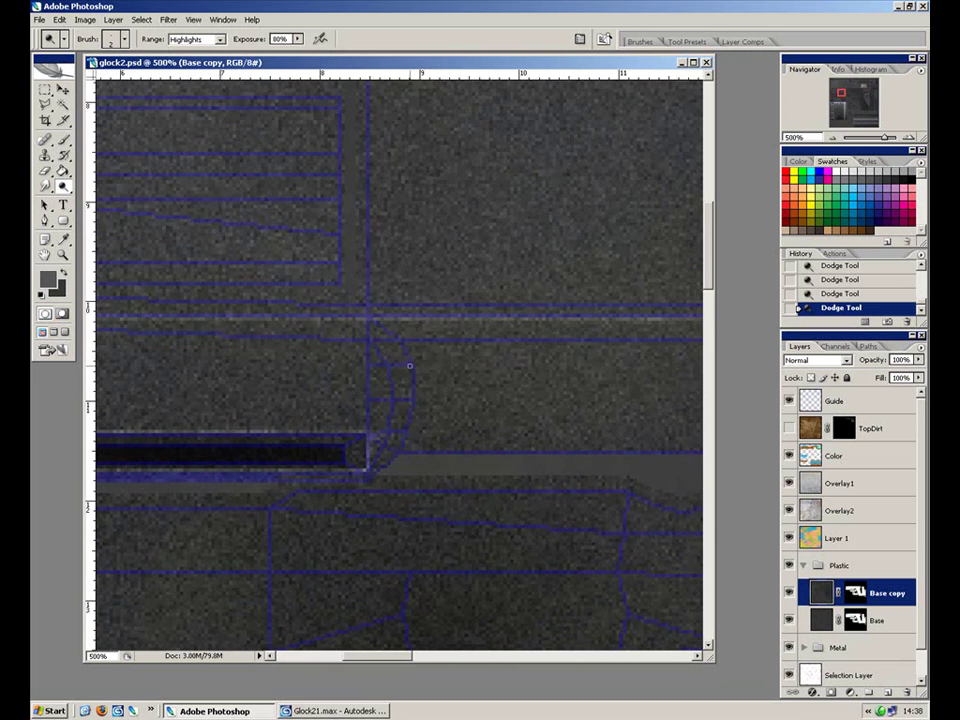
key(ctrl+plus)
key(ctrl+plus)
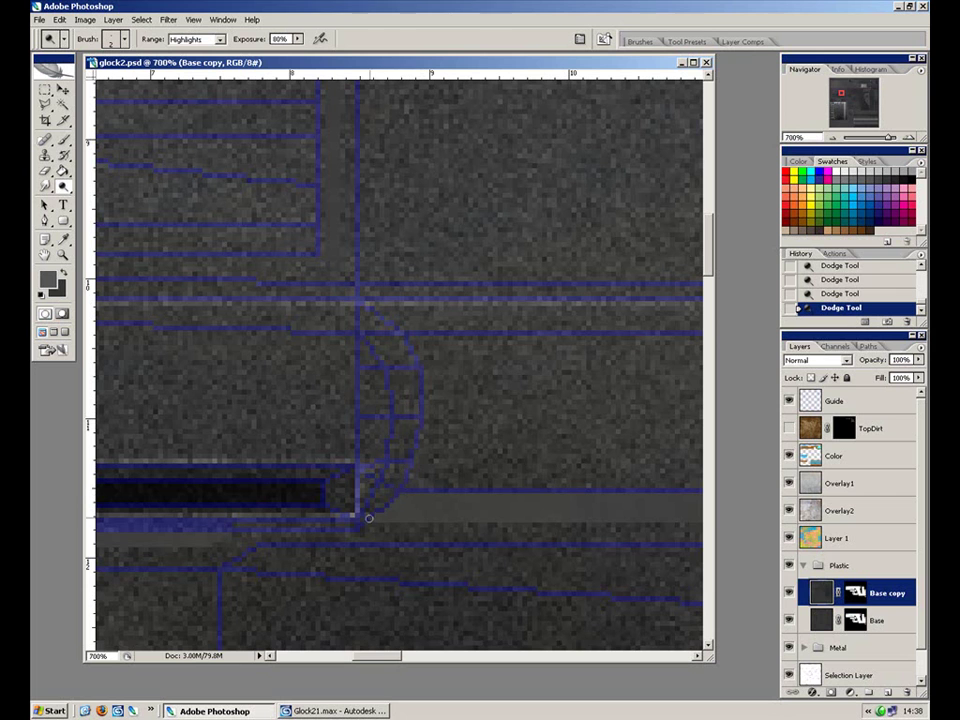
Step: Open the recent picture glock_night_sights.jpg, check the following picture for a frame reference and close the viewer
click(55, 710)
mouse_move(155, 549)
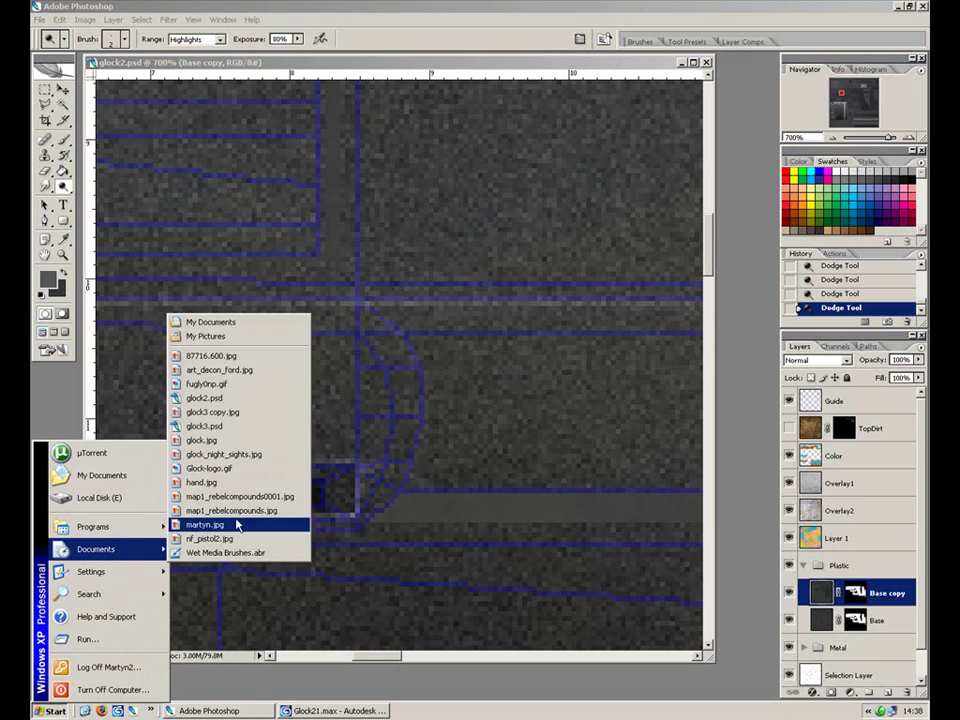
click(266, 457)
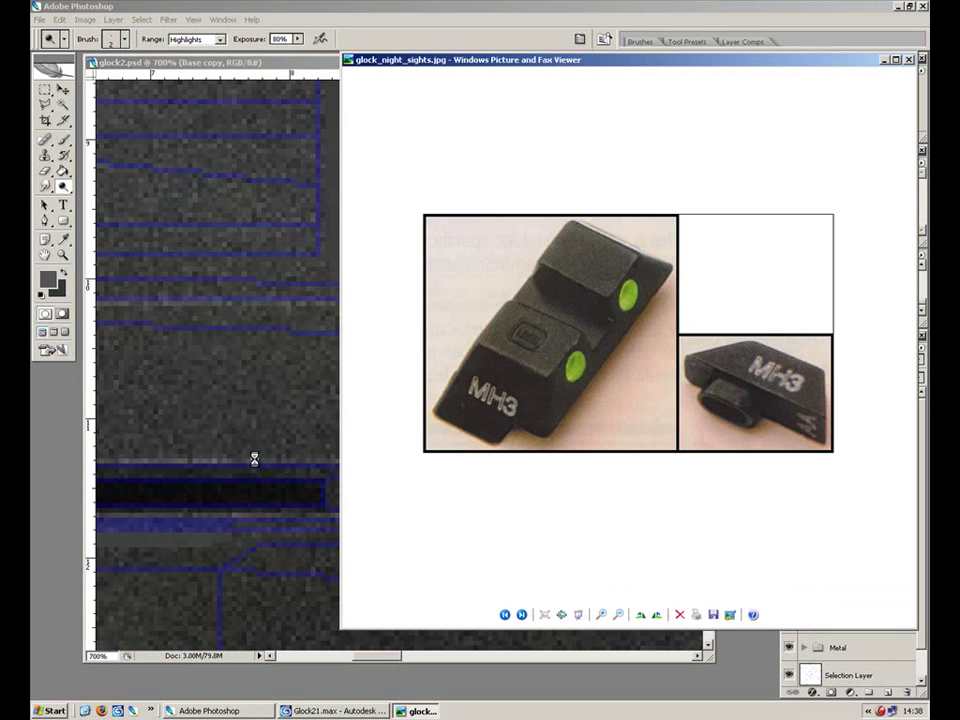
scroll(518, 620, down, 1)
click(521, 615)
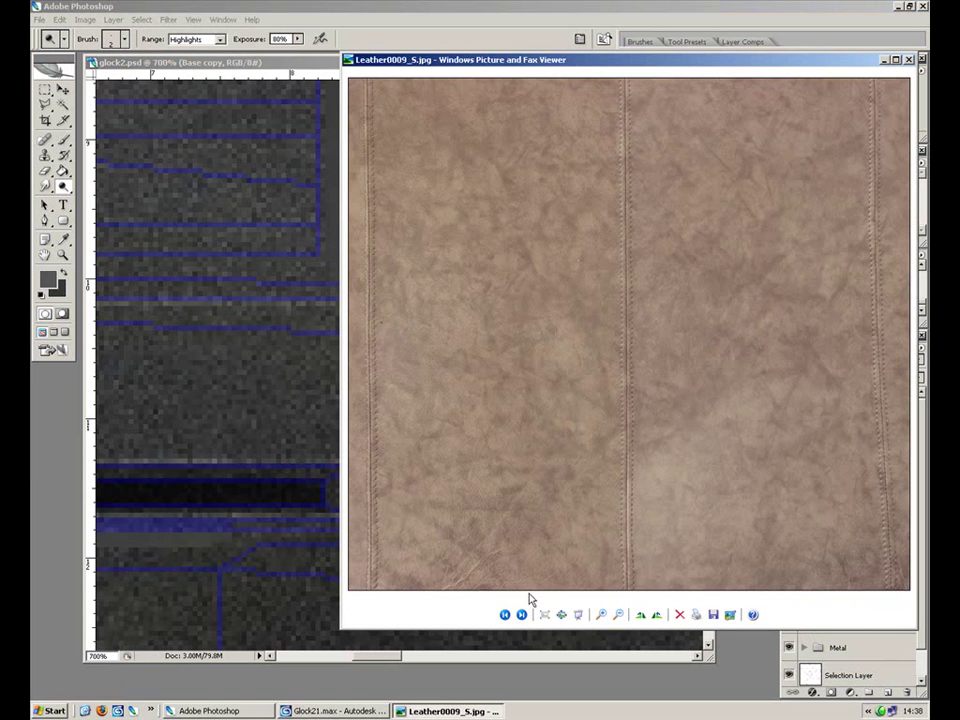
click(908, 60)
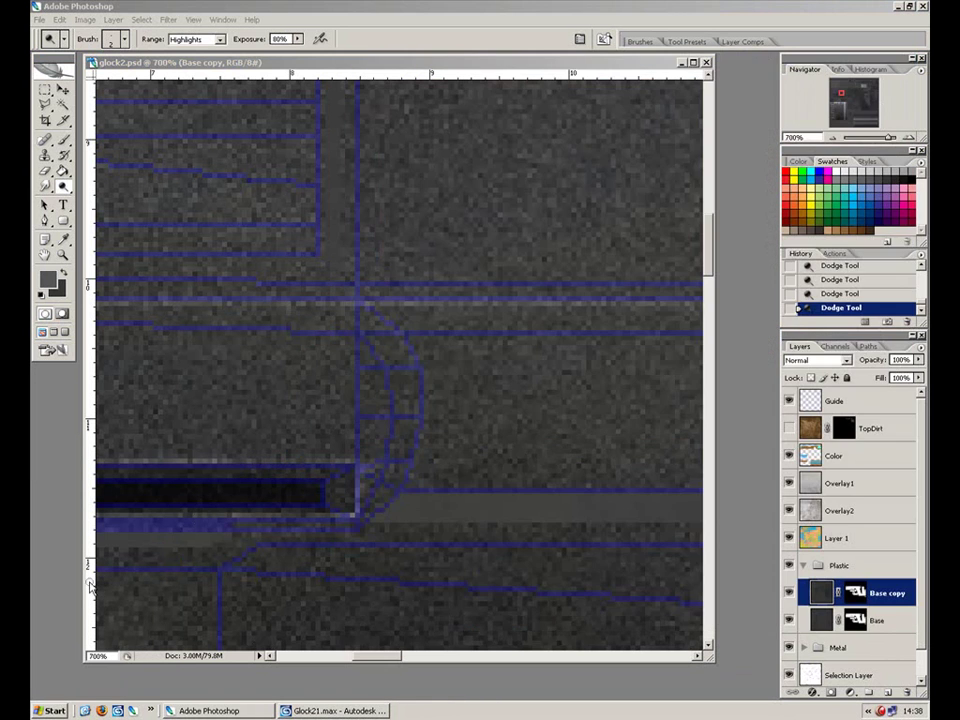
Step: Browse the Glock reference photos through body.jpg to g18.jpg, examining the frame's edges and surface, and return to Photoshop
click(50, 711)
mouse_move(124, 553)
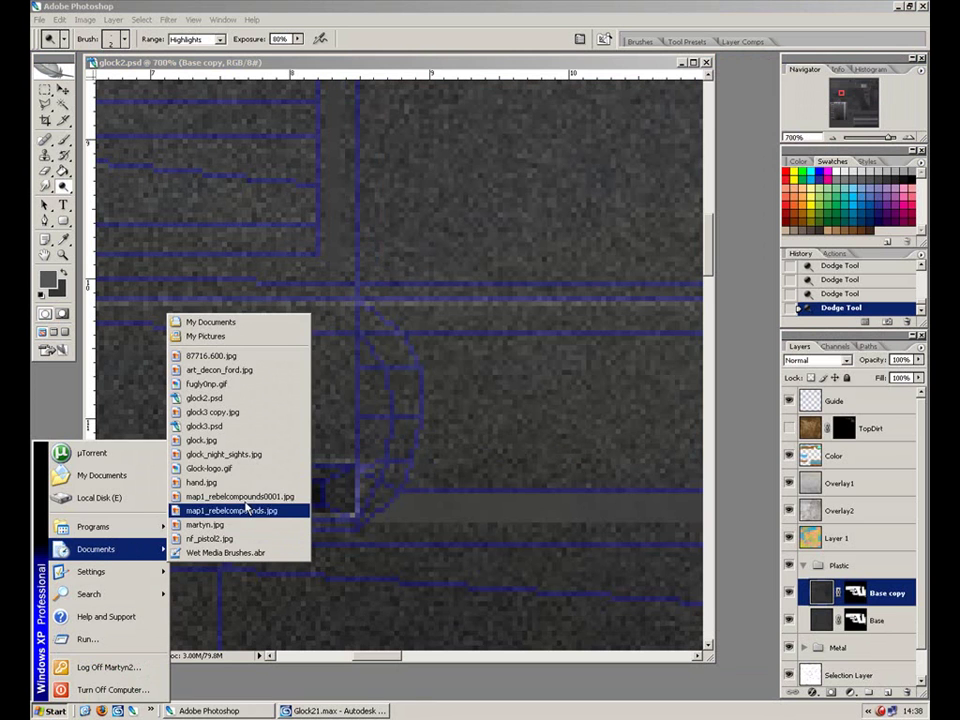
click(235, 468)
click(521, 615)
click(521, 615)
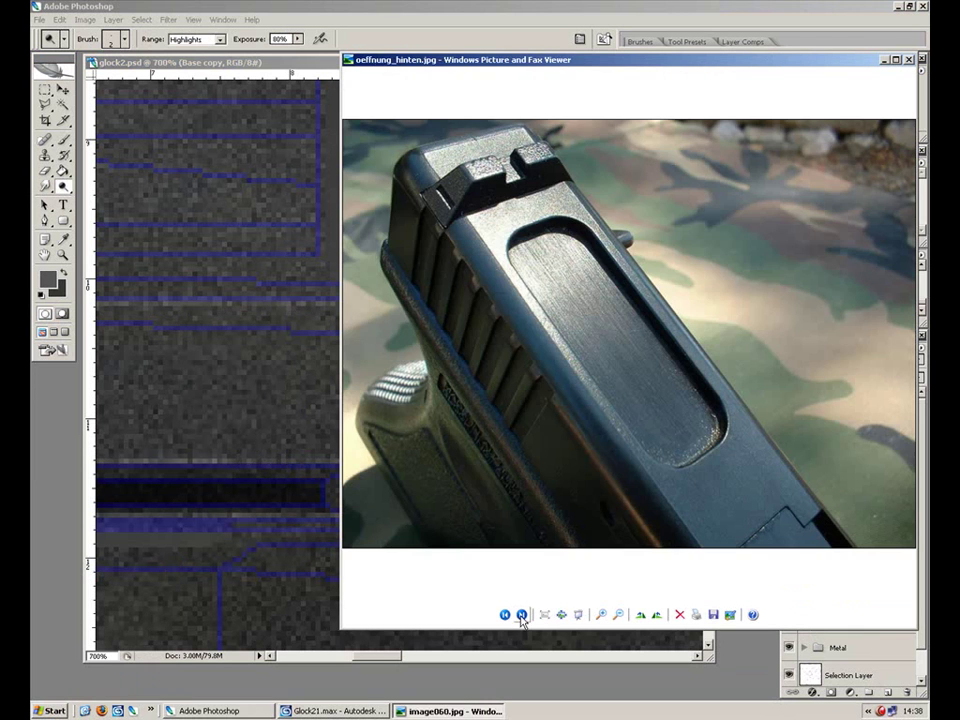
click(521, 615)
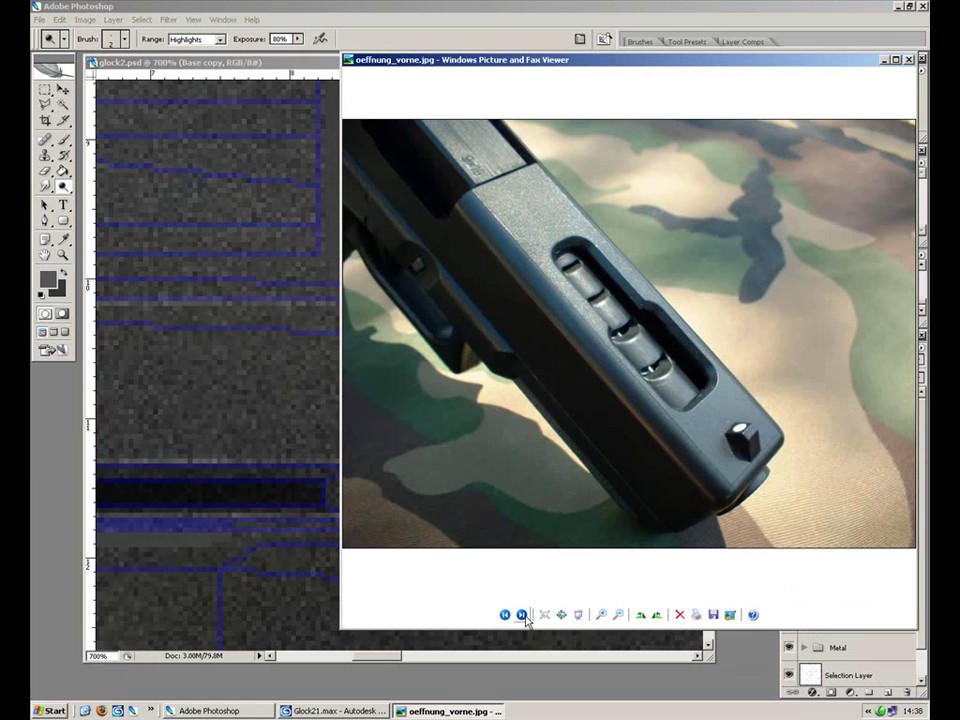
click(521, 615)
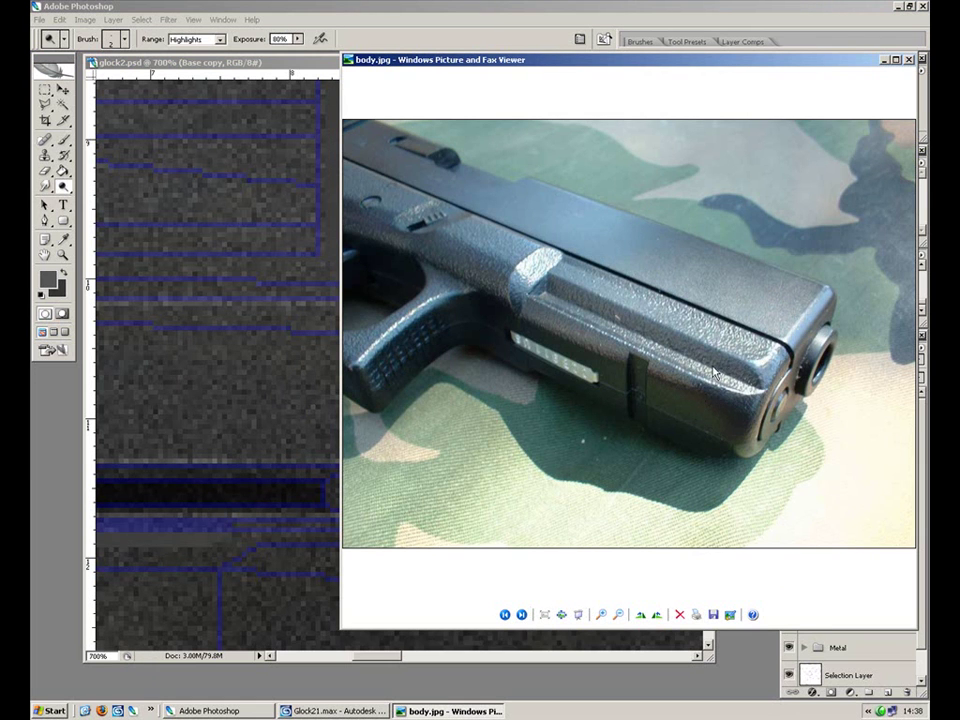
click(521, 615)
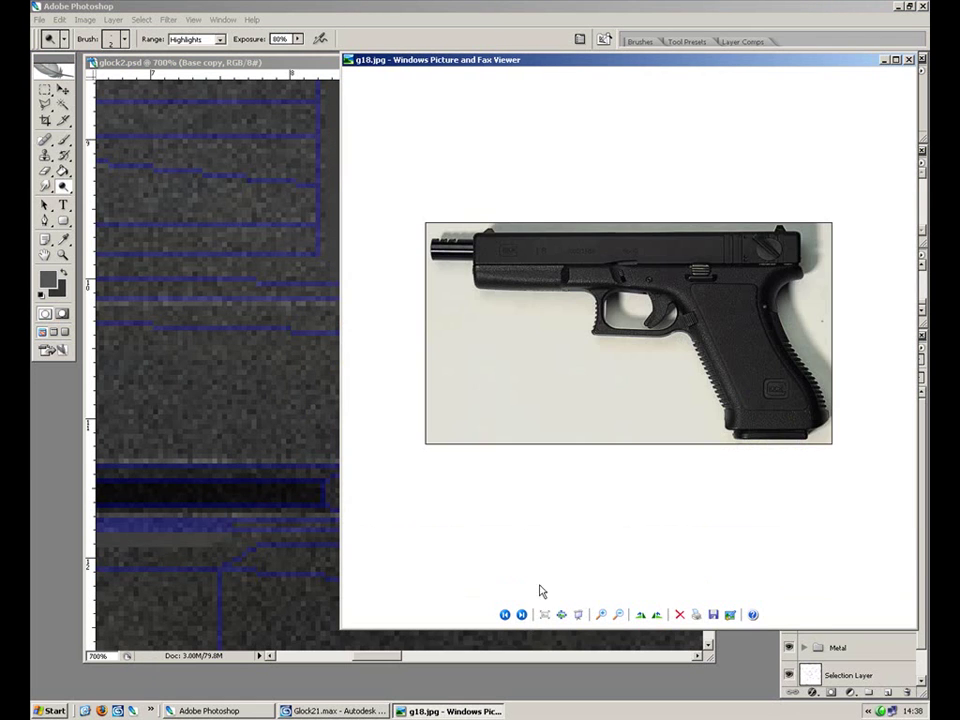
click(221, 436)
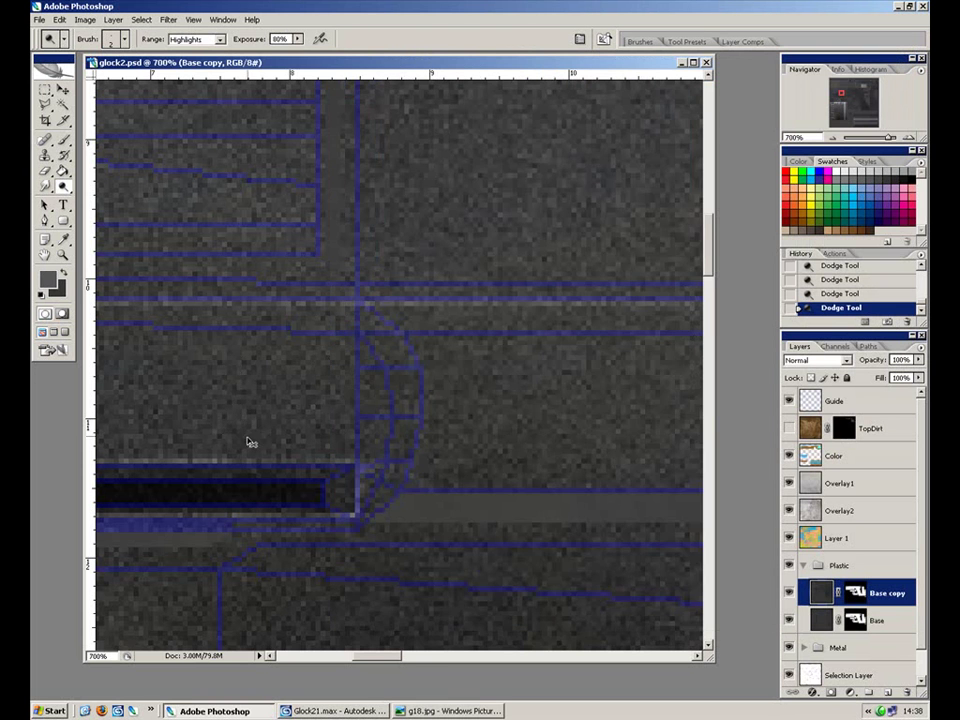
Step: Lighten the two outer slanted edges of the ribbed frame section behind the slot with a 1-size Dodge brush
key(ctrl+minus)
key(ctrl+minus)
key(ctrl+minus)
key(ctrl+minus)
drag(487, 412, 250, 437)
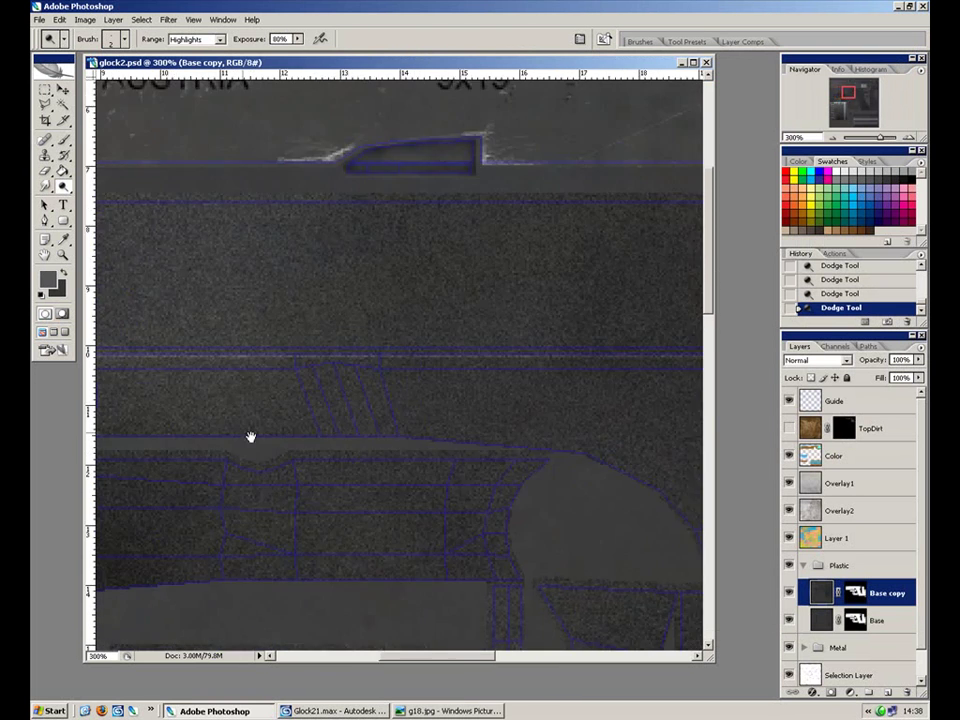
key(ctrl+plus)
key(ctrl+plus)
drag(258, 376, 342, 339)
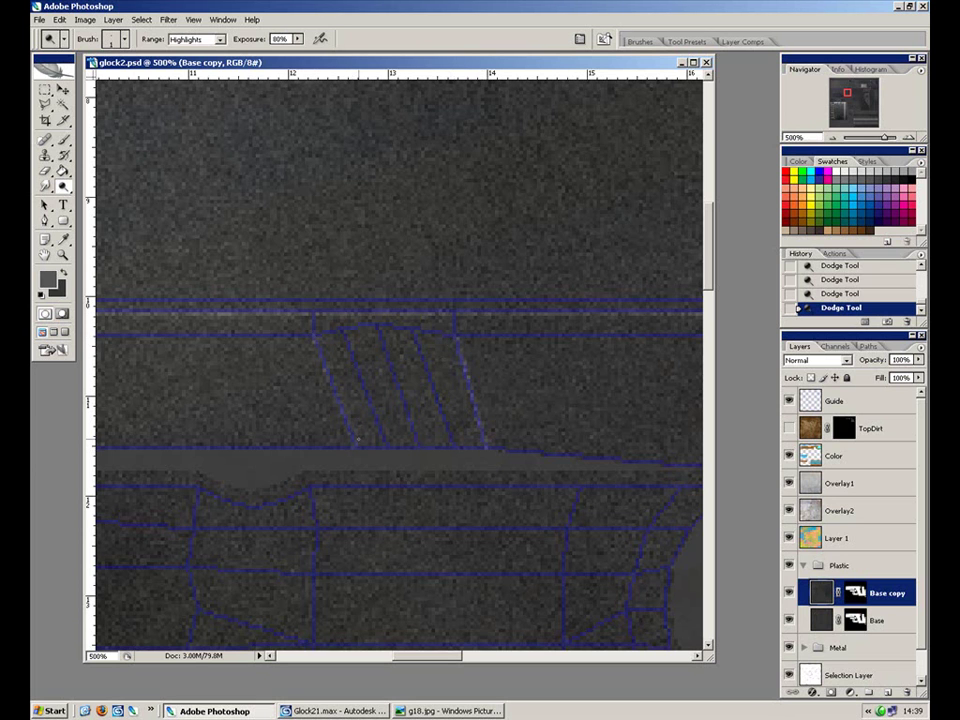
Step: Lighten the band just below the long horizontal frame edge toward the rear with an 8-size Dodge brush at 50% exposure
drag(328, 313, 573, 376)
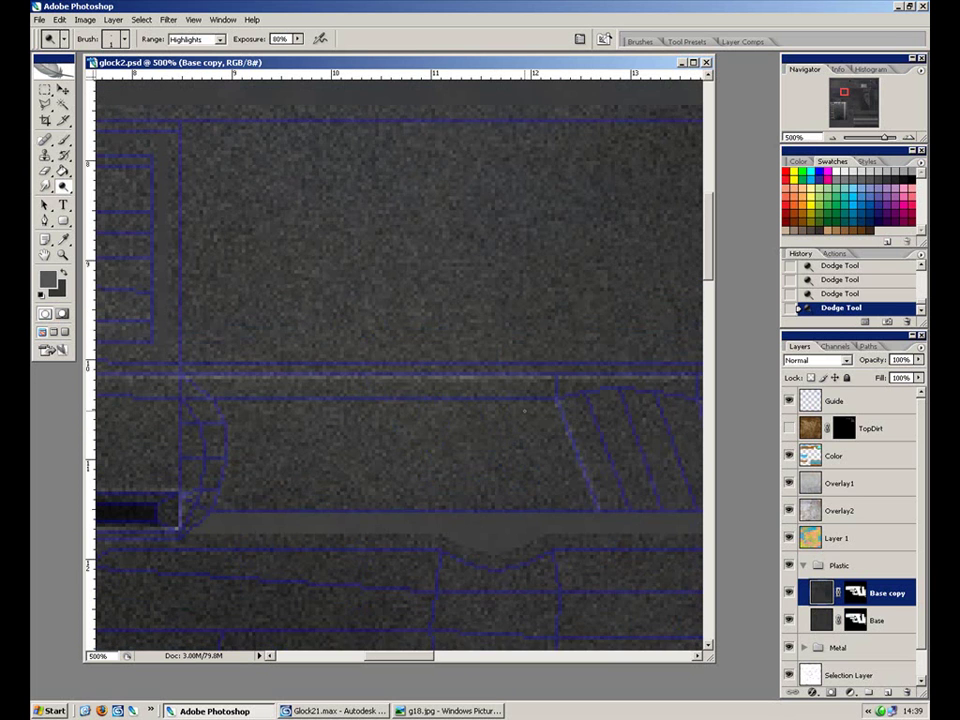
key(ctrl+minus)
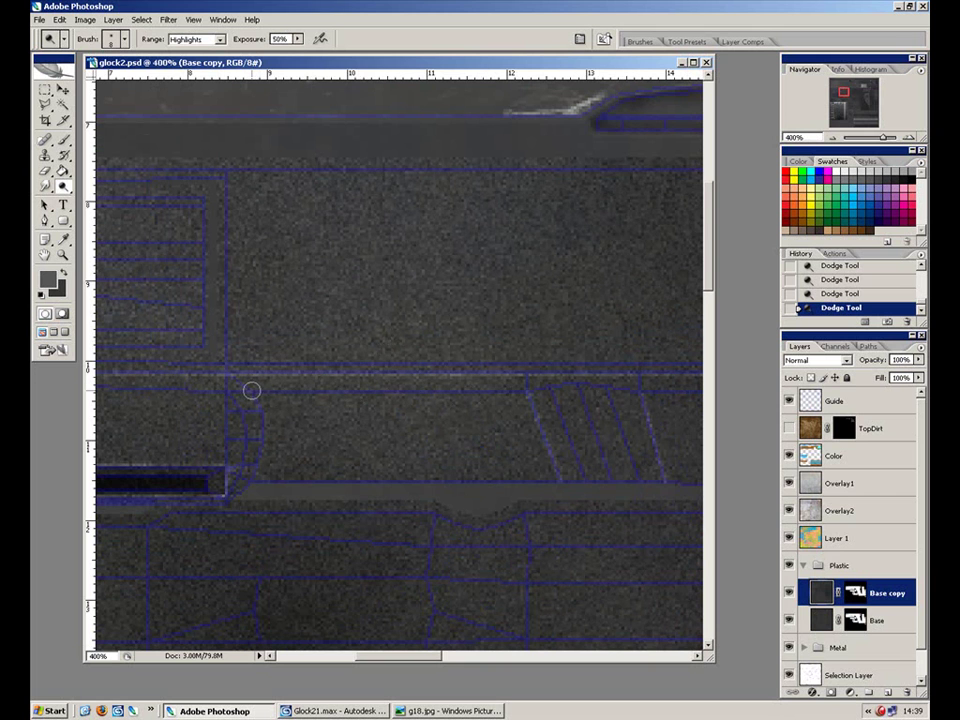
shift+click(533, 393)
drag(617, 416, 352, 402)
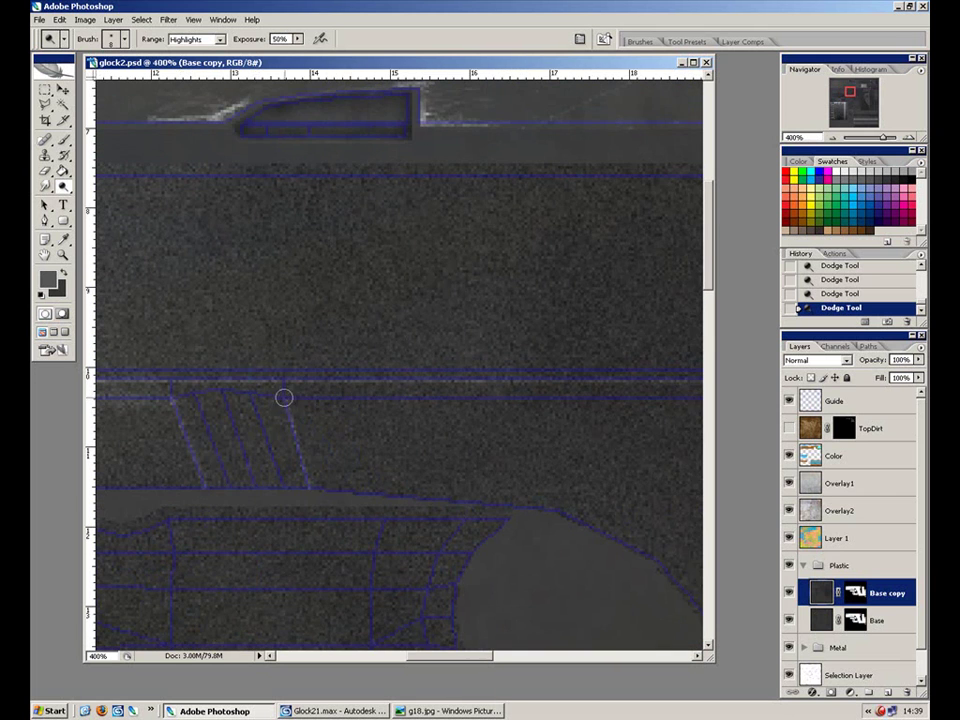
drag(620, 425, 167, 416)
drag(582, 405, 229, 401)
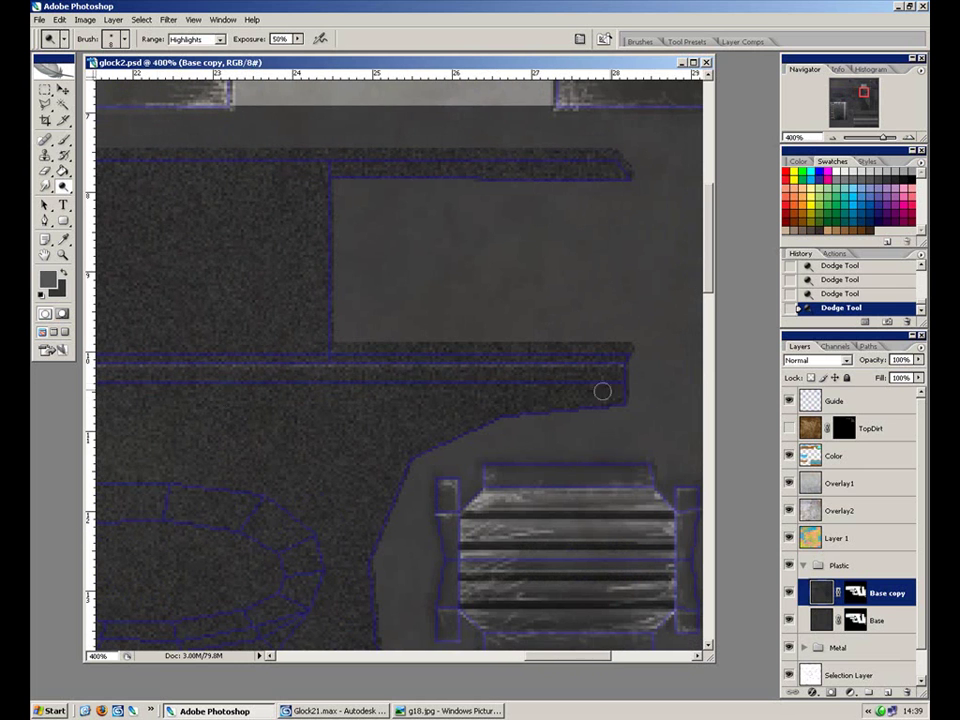
Step: Hide the Guide layer to examine the dodged frame edges and show it again around the trigger guard and grip
click(789, 401)
key(ctrl+minus)
key(ctrl+minus)
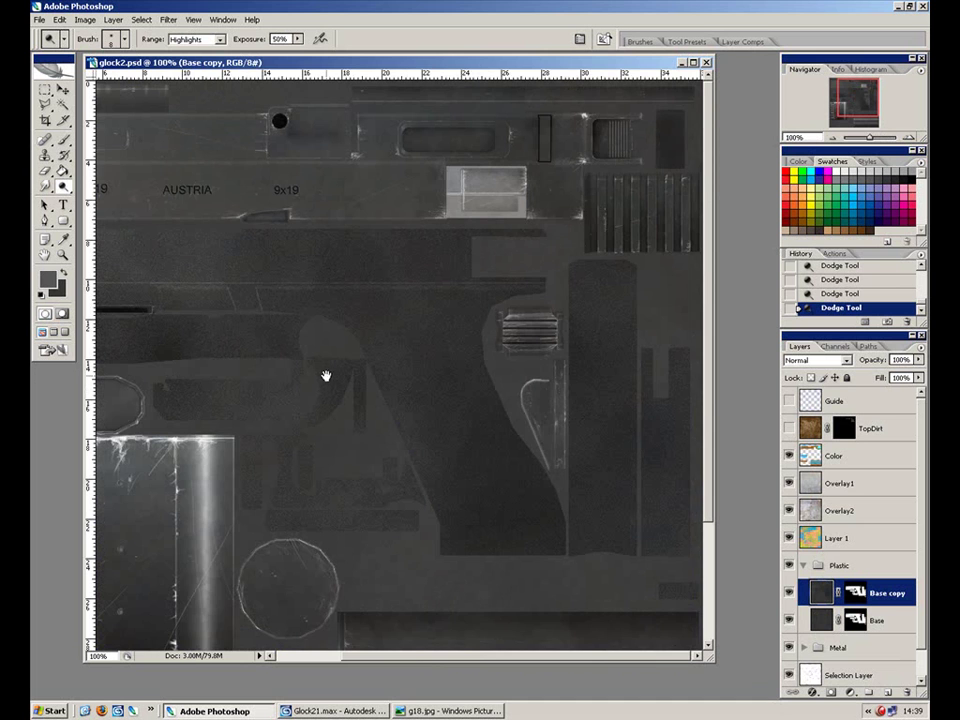
drag(325, 381, 407, 396)
key(ctrl+plus)
drag(418, 326, 326, 328)
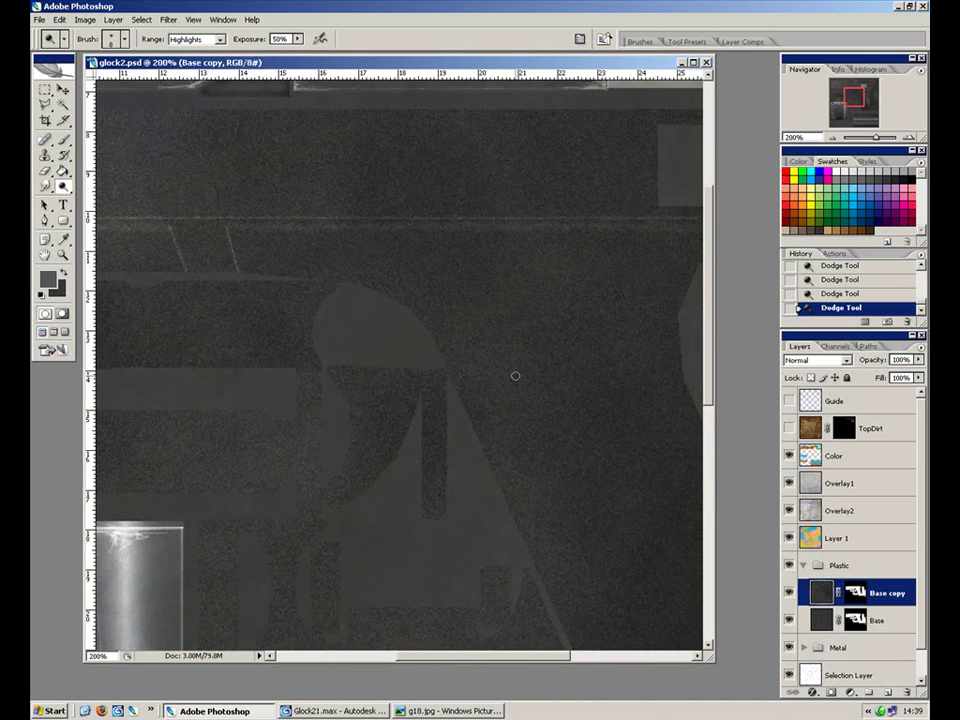
click(789, 401)
drag(539, 436, 398, 328)
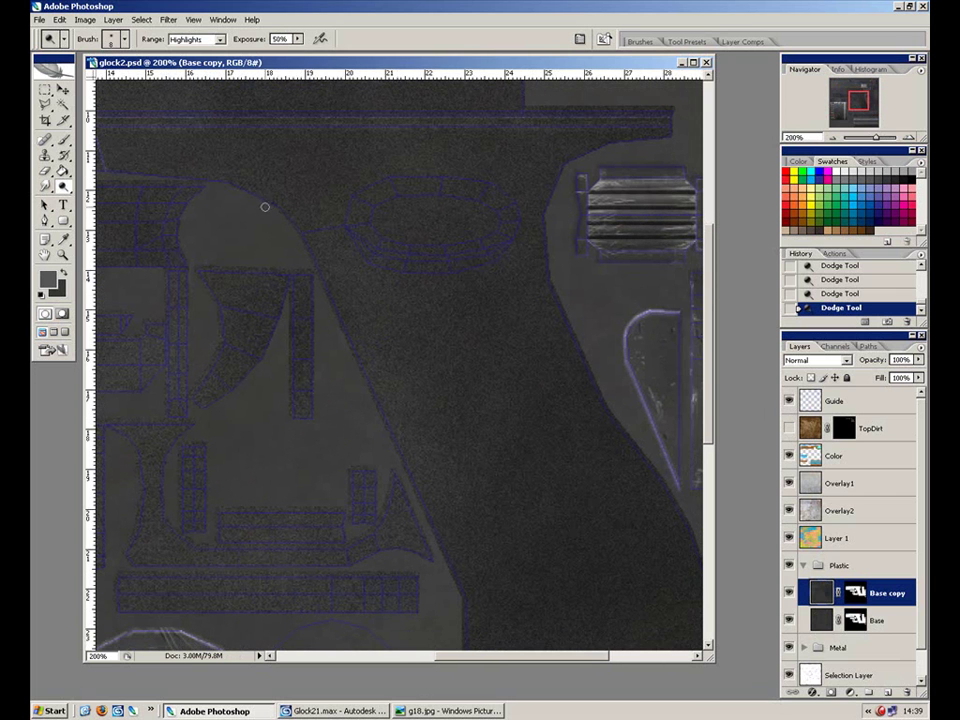
Step: Lighten the front edge of the grip, from below the trigger opening to the bottom corner, with a 30-size Dodge brush at 50% exposure
key(bracketright)
key(bracketright)
mouse_move(282, 212)
mouse_down()
mouse_move(317, 266)
mouse_move(307, 245)
mouse_move(311, 252)
mouse_up()
drag(474, 519, 414, 367)
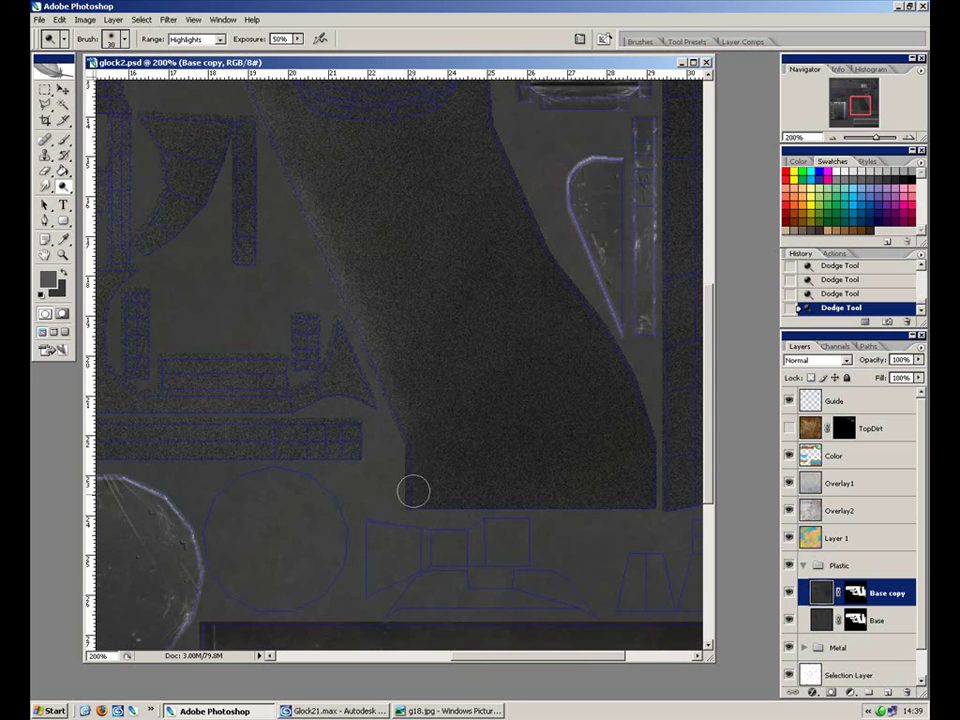
drag(474, 426, 478, 590)
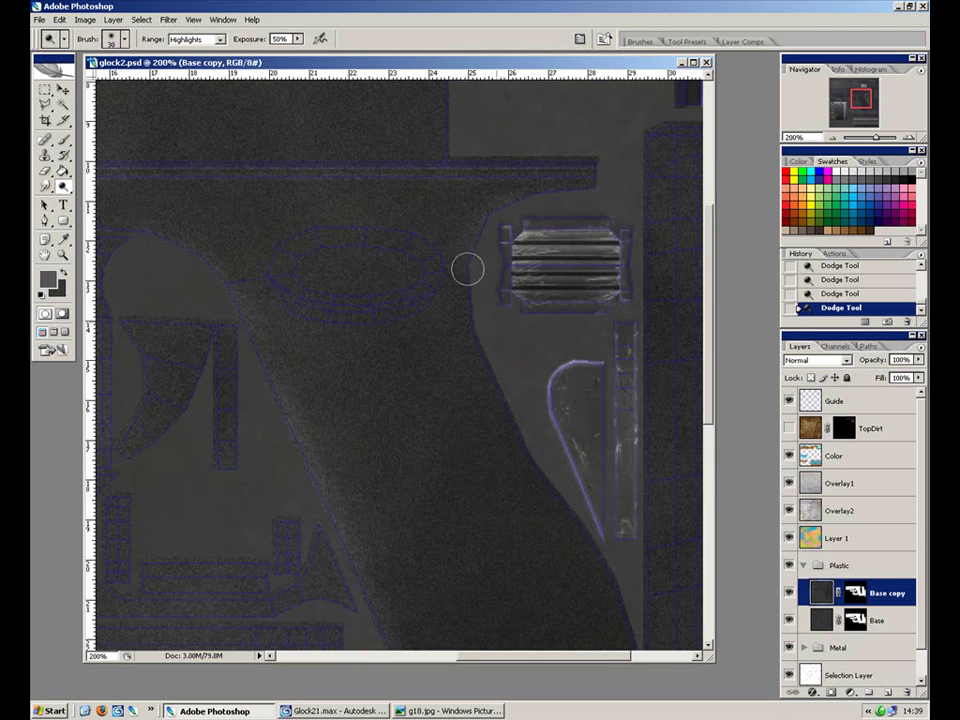
Step: Lighten the curved rear edge of the grip down to its bottom corner with the 30-size Dodge brush
drag(512, 452, 472, 297)
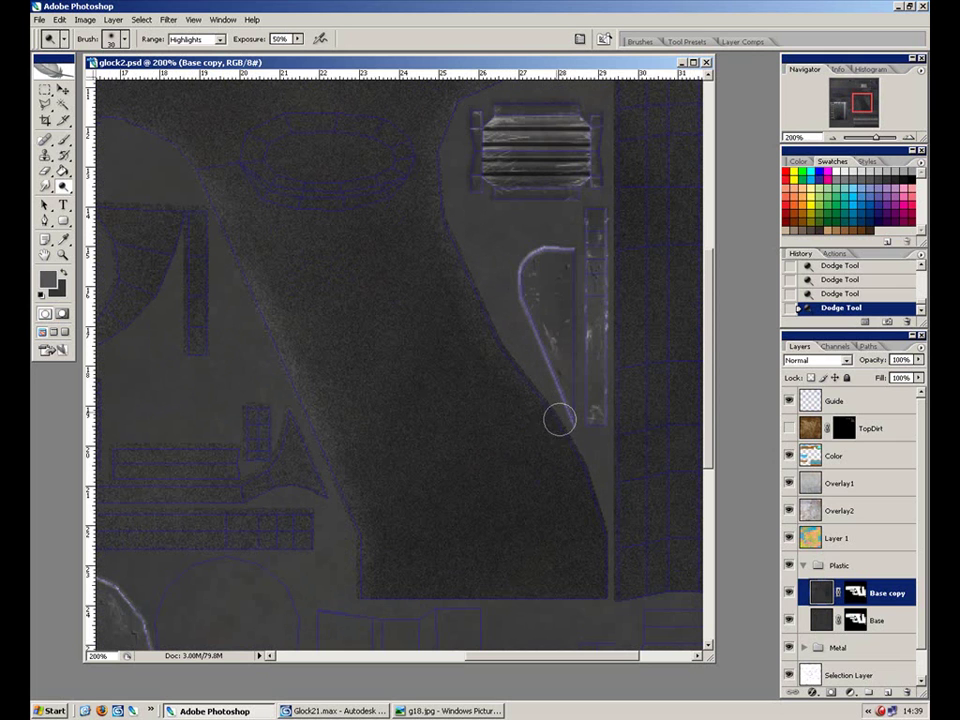
mouse_move(602, 485)
mouse_down()
mouse_move(611, 548)
mouse_move(603, 603)
mouse_move(599, 531)
mouse_up()
Step: Lighten both long side edges of the wide vertical gridded strip beside the grip with the 30-size Dodge brush
drag(622, 430, 412, 527)
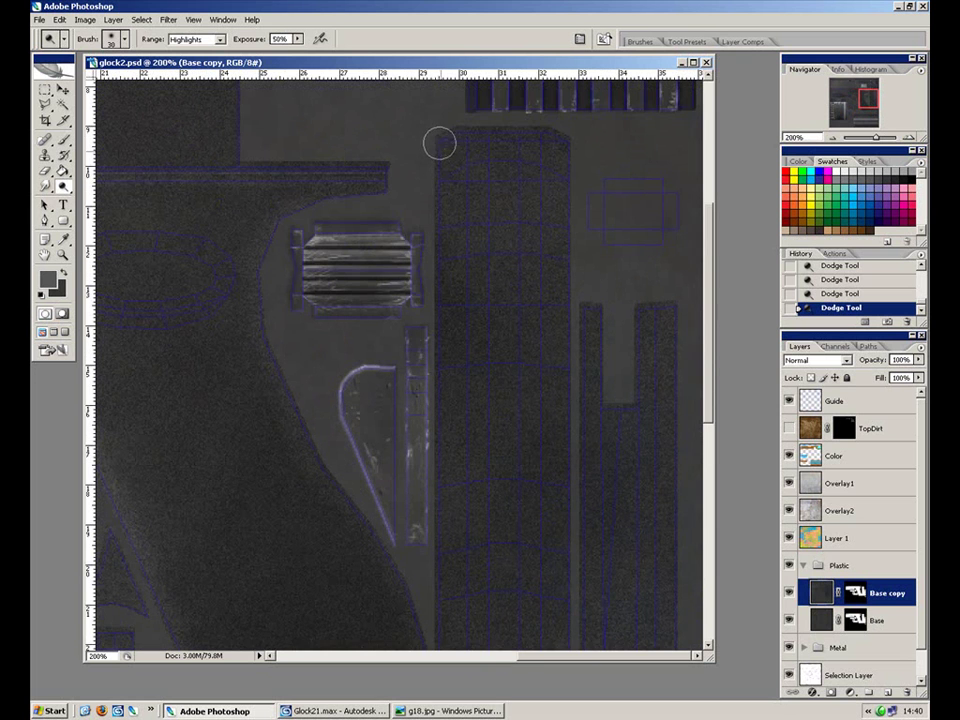
drag(483, 530, 484, 517)
scroll(483, 517, down, 3)
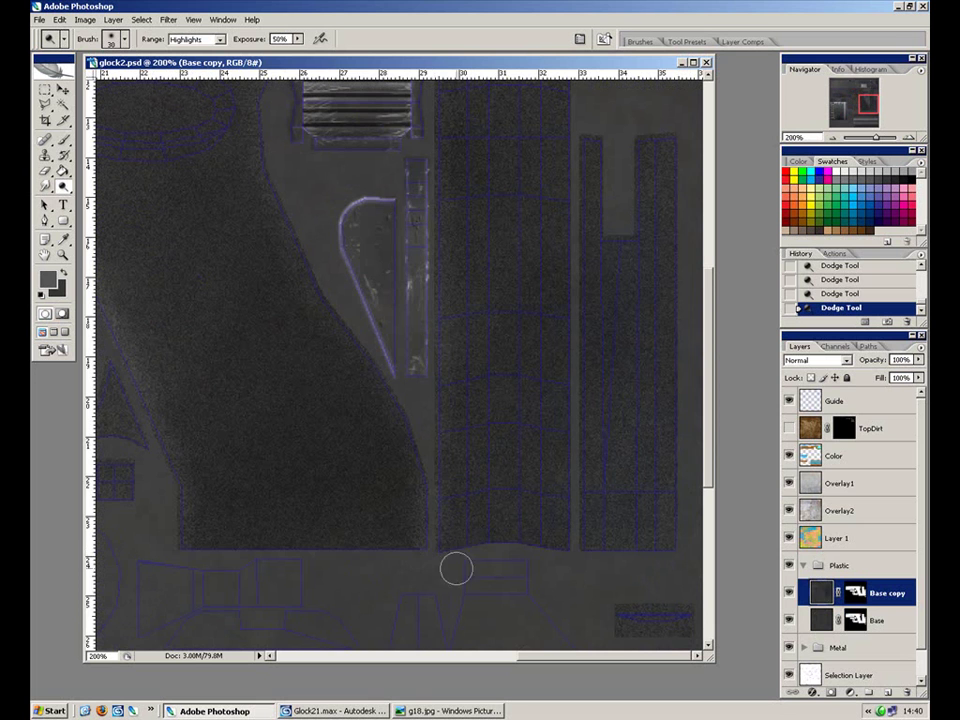
scroll(570, 482, up, 2)
scroll(544, 214, up, 2)
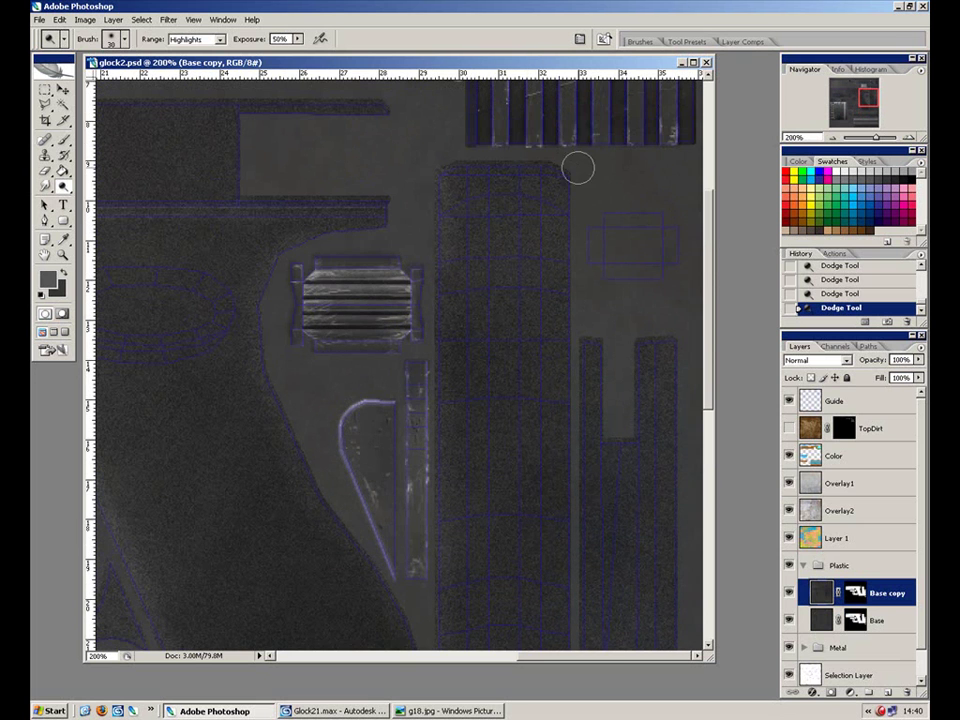
scroll(579, 615, down, 4)
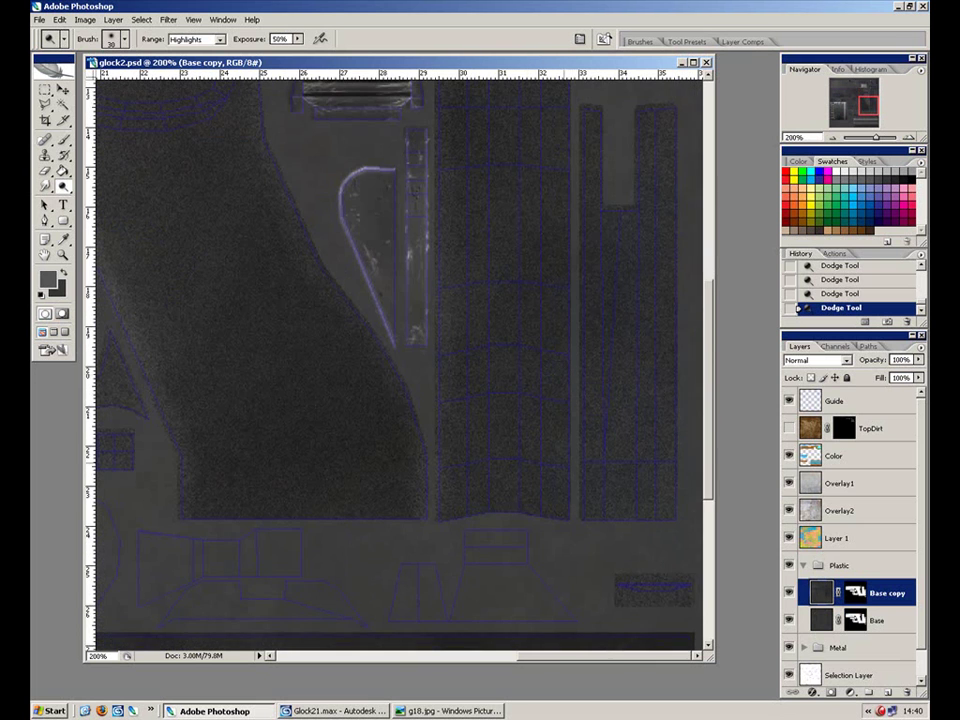
scroll(600, 530, up, 2)
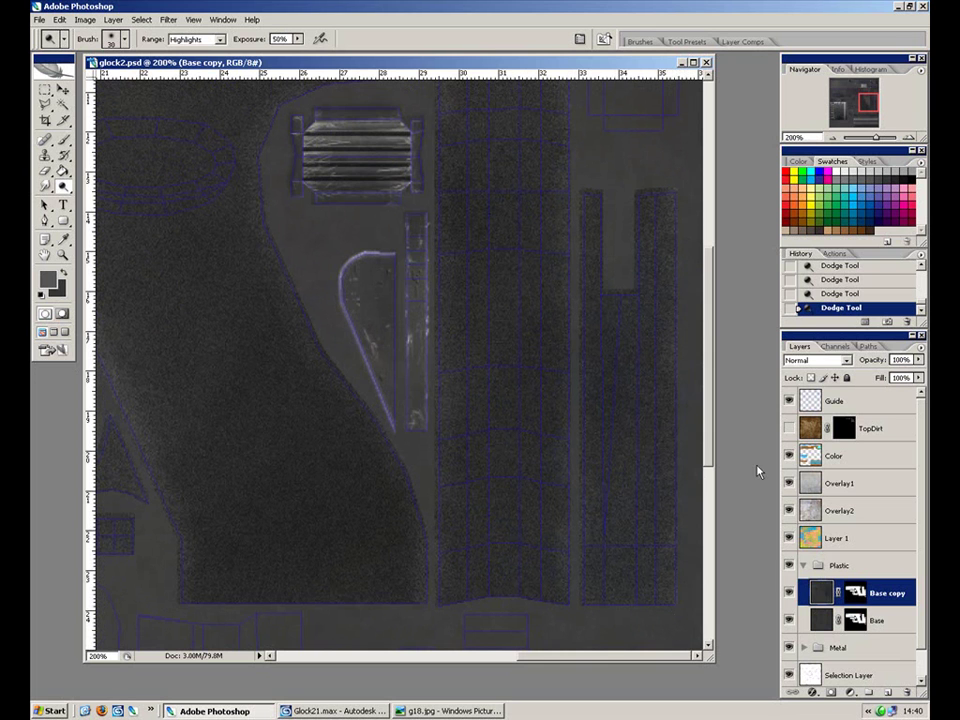
Step: Lighten the middle of the long tapered strip below the black slot with a soft Dodge brush at 50% exposure
drag(277, 331, 419, 335)
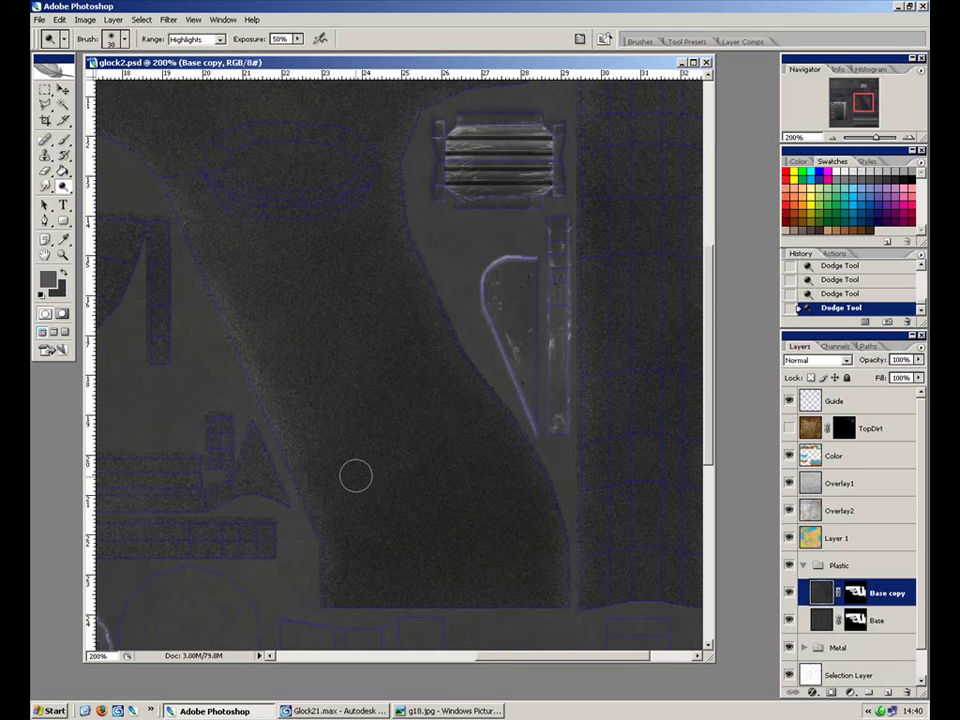
drag(354, 471, 520, 629)
drag(333, 476, 578, 431)
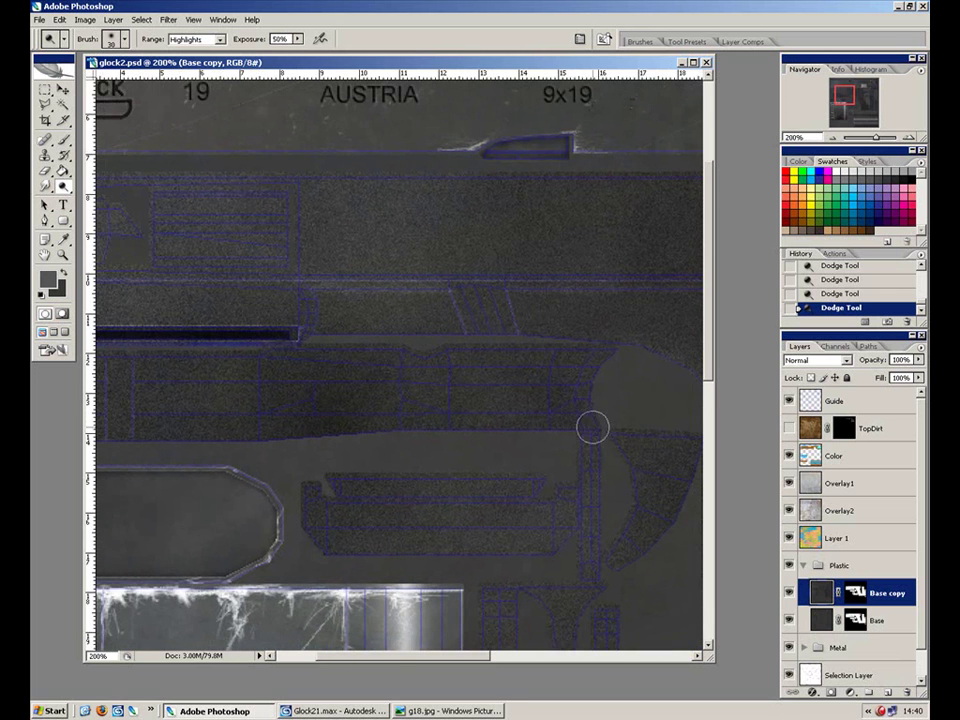
key(ctrl+minus)
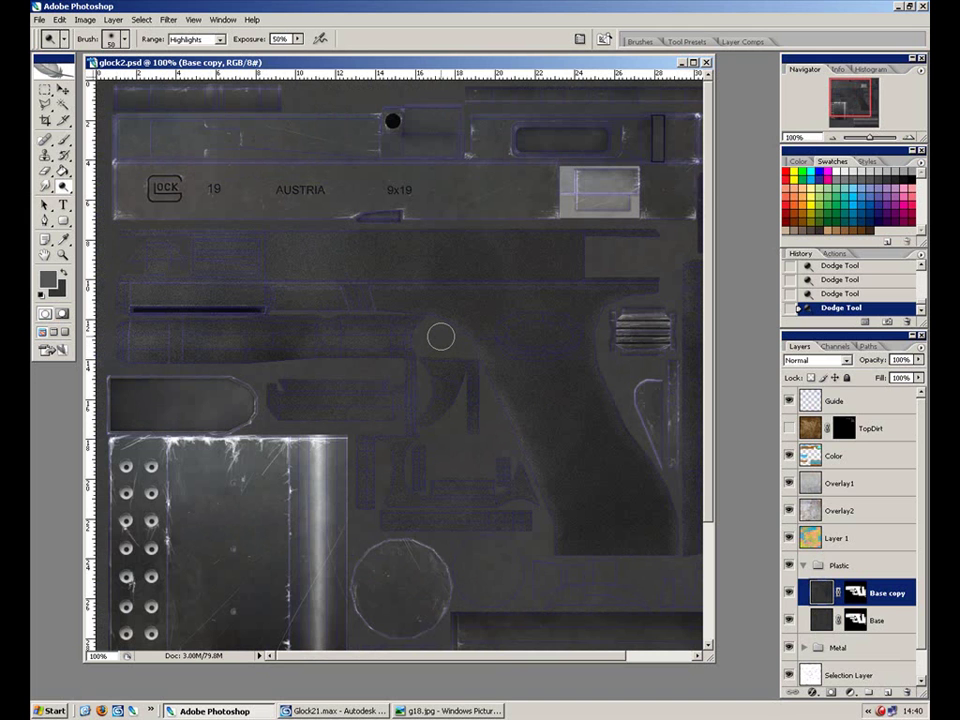
key(ctrl+plus)
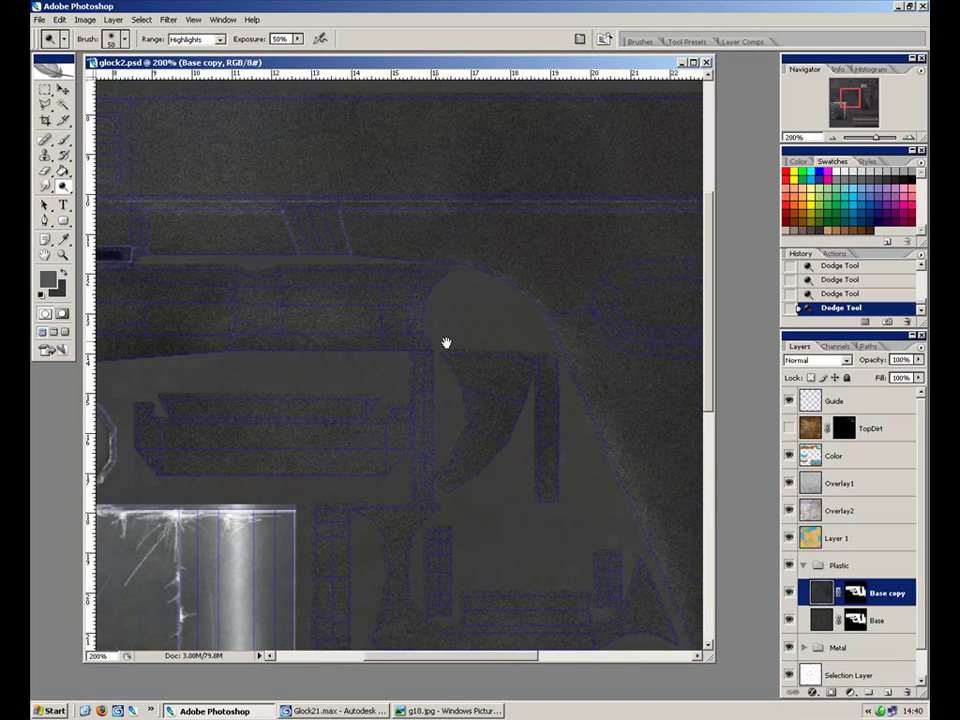
drag(426, 336, 568, 349)
key(bracketleft)
key(bracketleft)
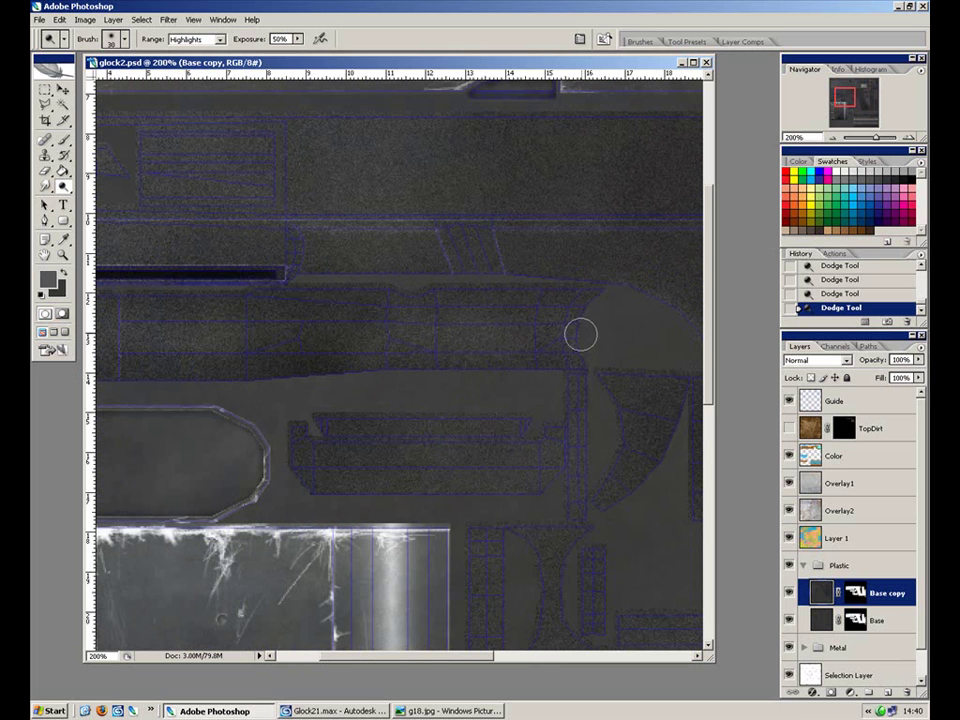
scroll(476, 379, left, 3)
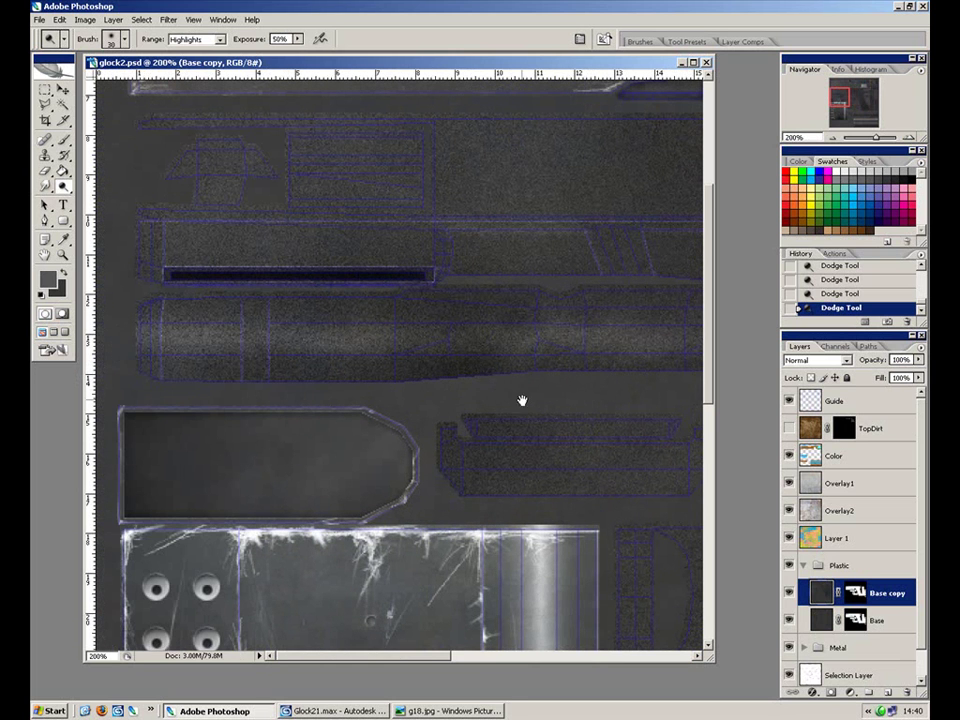
Step: Undo the last dodge stroke and lighten the tapered strip's middle along its length with a 30-size brush at 40% exposure
drag(525, 401, 433, 425)
key(ctrl+z)
key(4)
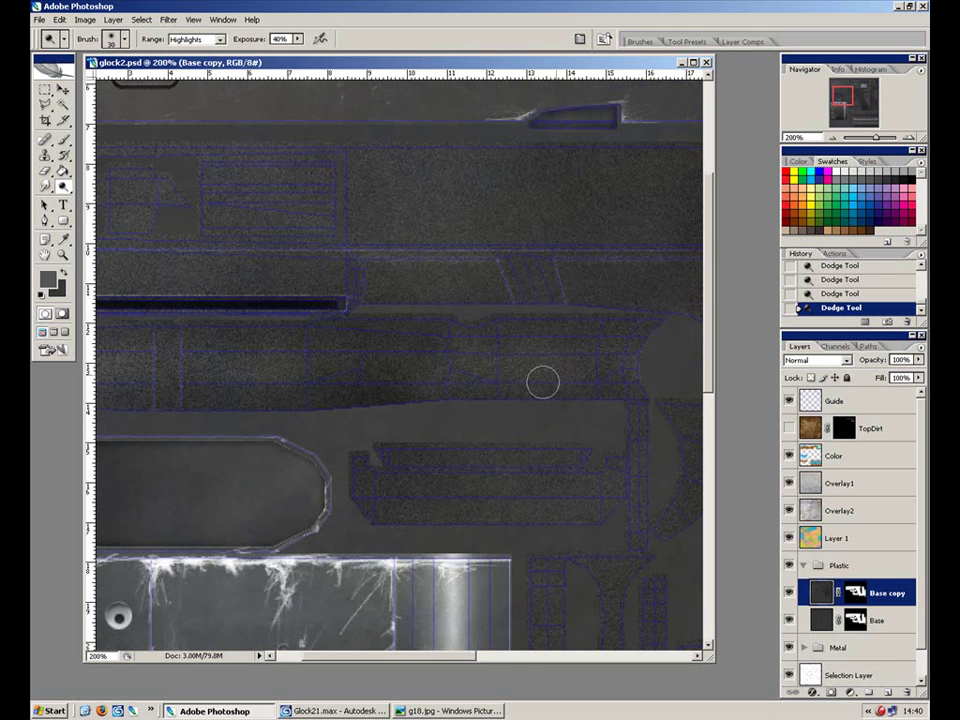
mouse_move(597, 377)
mouse_down()
mouse_move(647, 373)
mouse_move(635, 371)
mouse_up()
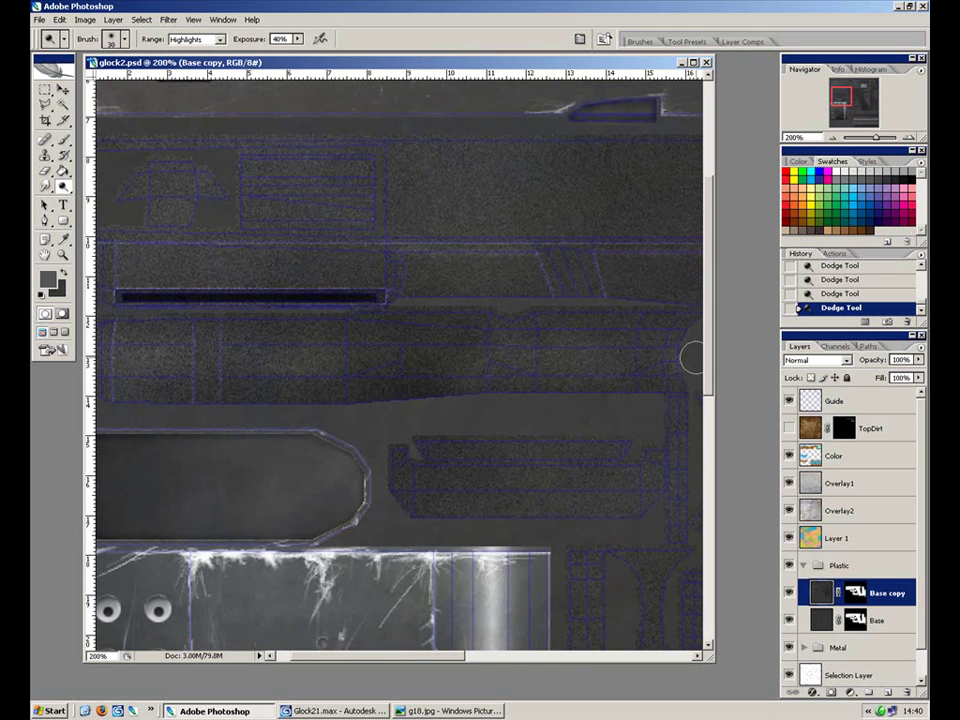
drag(93, 367, 129, 366)
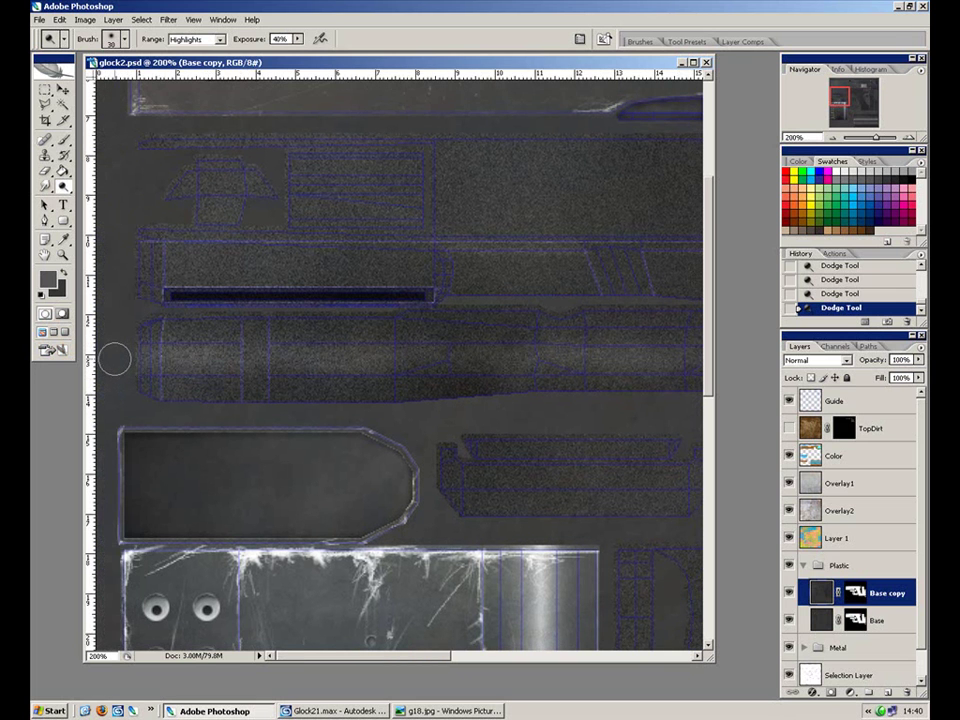
Step: Examine the lightened tapered strip and the surrounding frame parts up close and in the overall view
key(ctrl+minus)
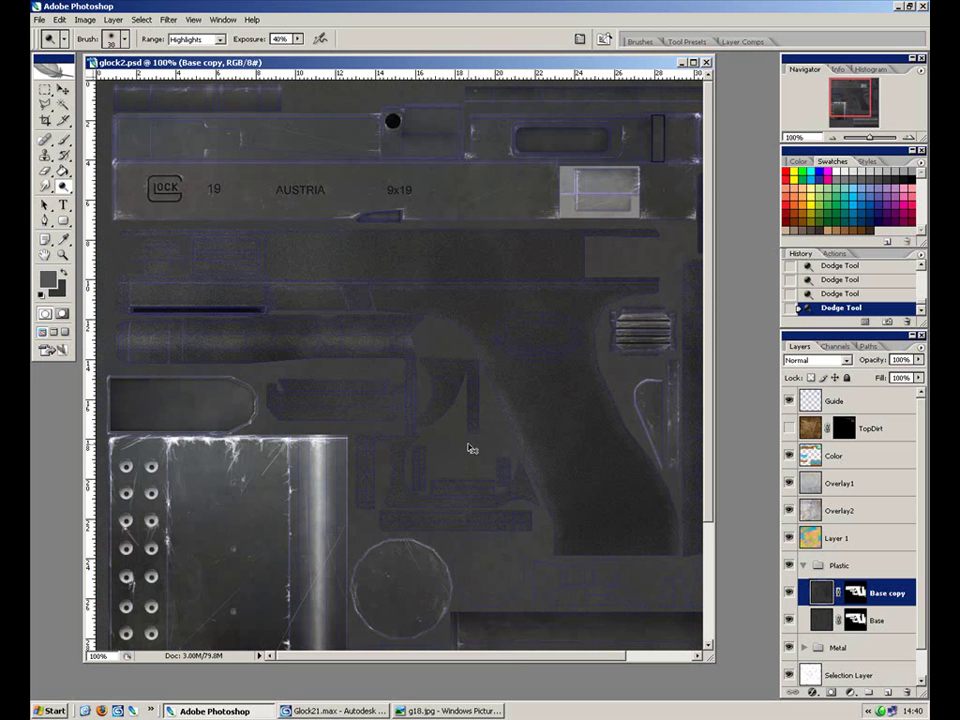
key(ctrl+plus)
key(ctrl+plus)
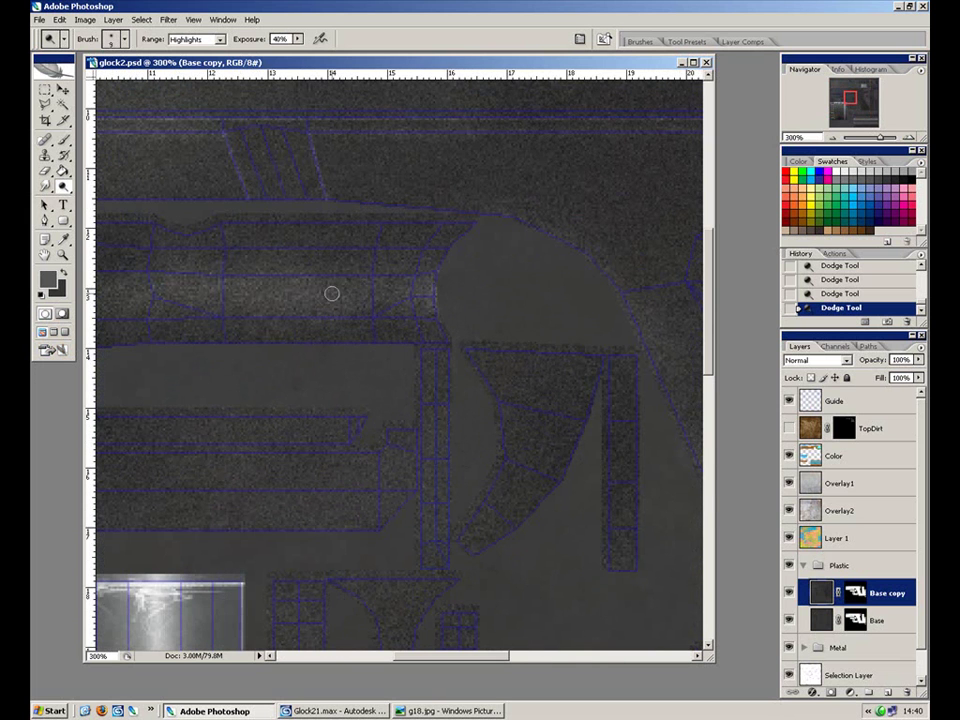
drag(277, 461, 354, 290)
key(ctrl+minus)
key(ctrl+minus)
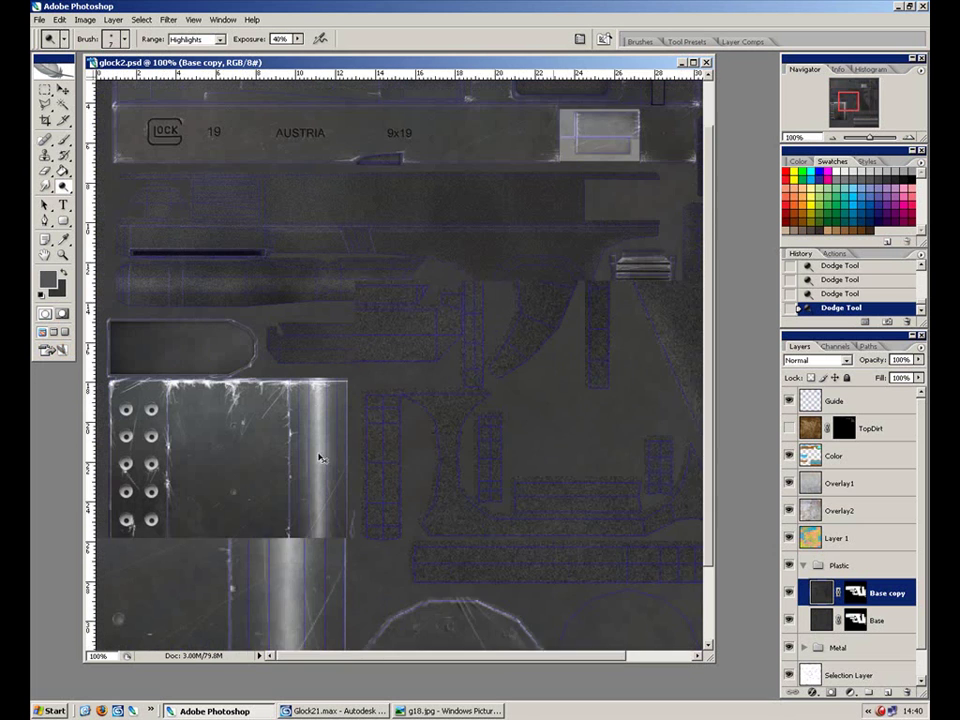
drag(358, 446, 358, 371)
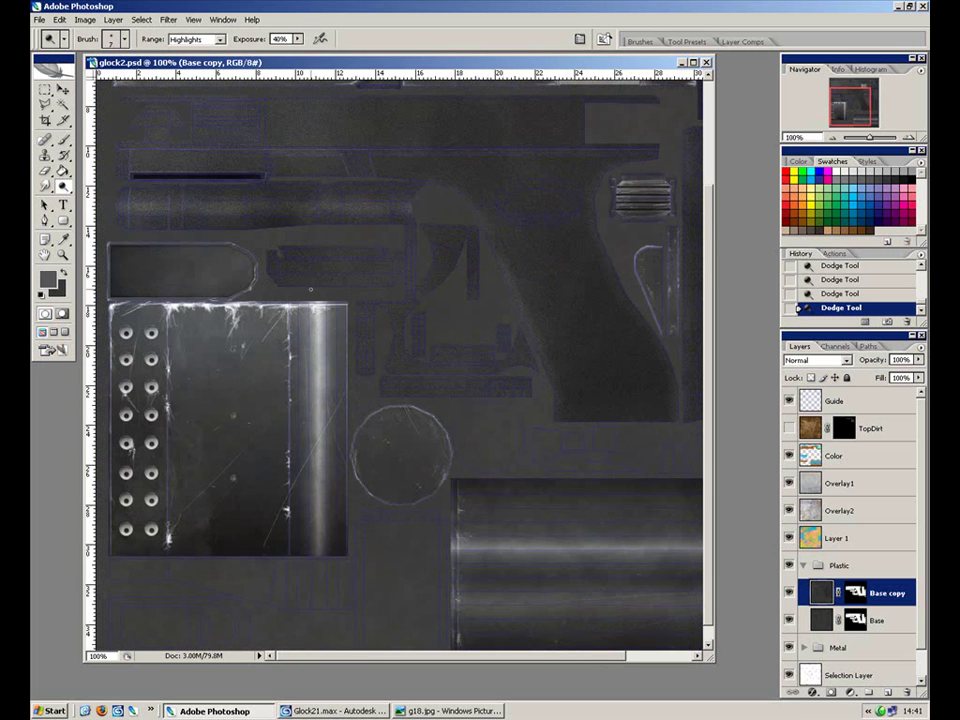
drag(312, 289, 323, 425)
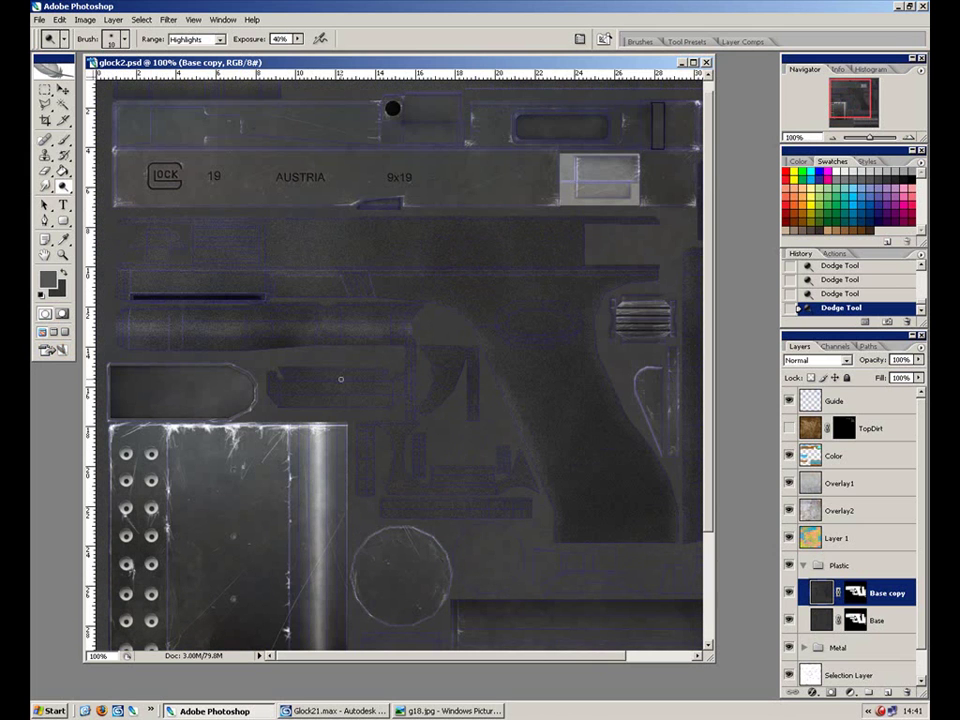
key(bracketright)
key(ctrl+plus)
Step: Try to dodge a thin slanted highlight down the middle of the grip with a 7-size brush at 40% exposure
drag(480, 315, 160, 204)
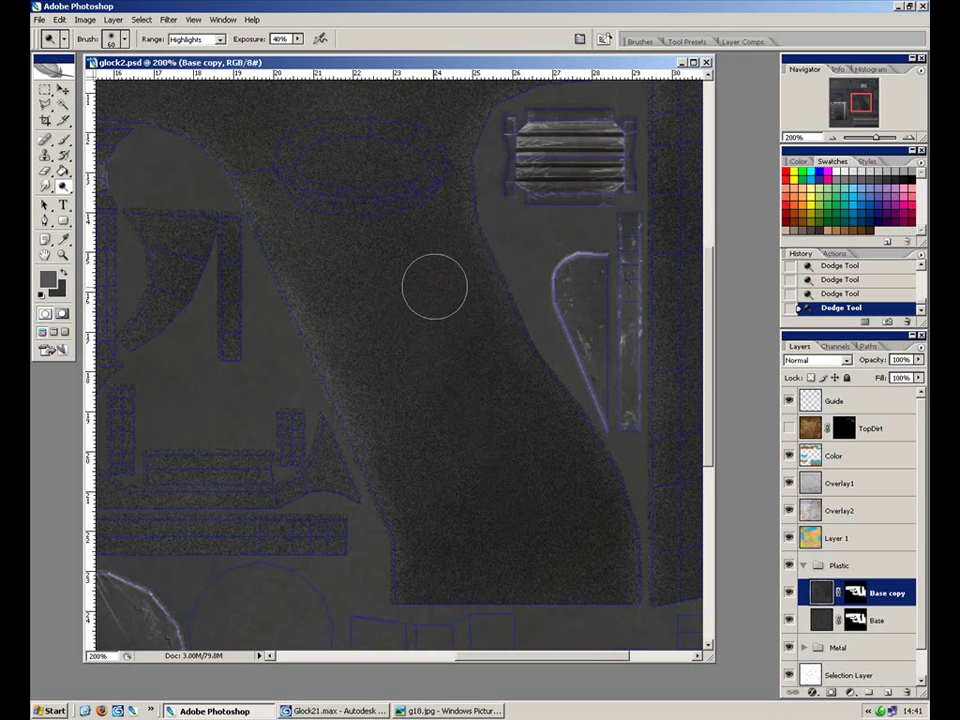
key(bracketleft)
key(bracketleft)
key(bracketleft)
key(bracketleft)
key(bracketleft)
key(bracketleft)
key(bracketleft)
key(bracketleft)
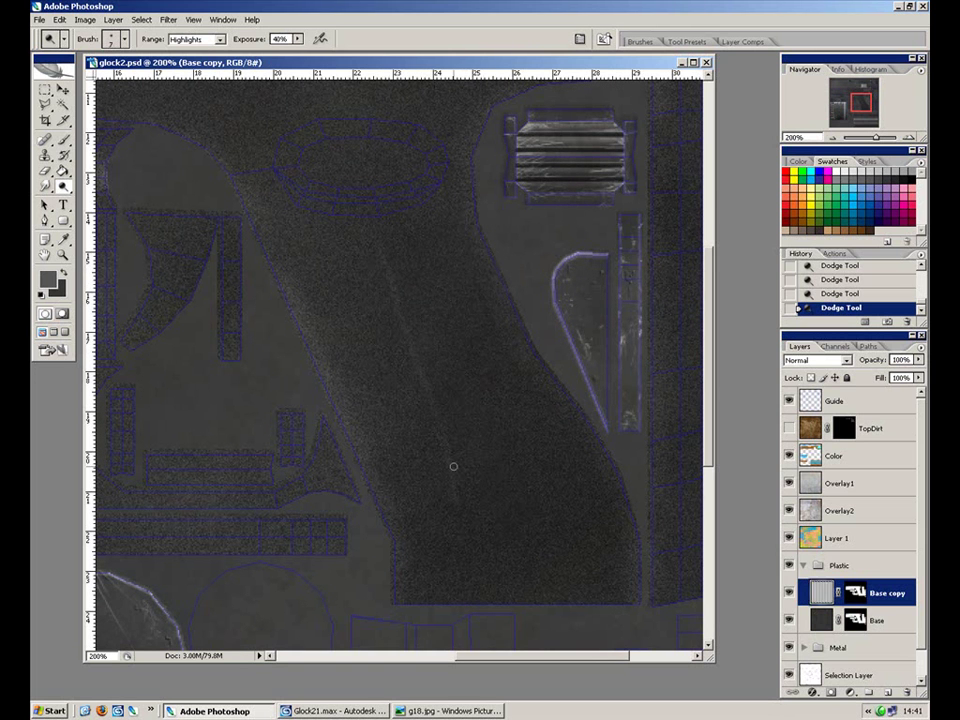
drag(430, 427, 412, 366)
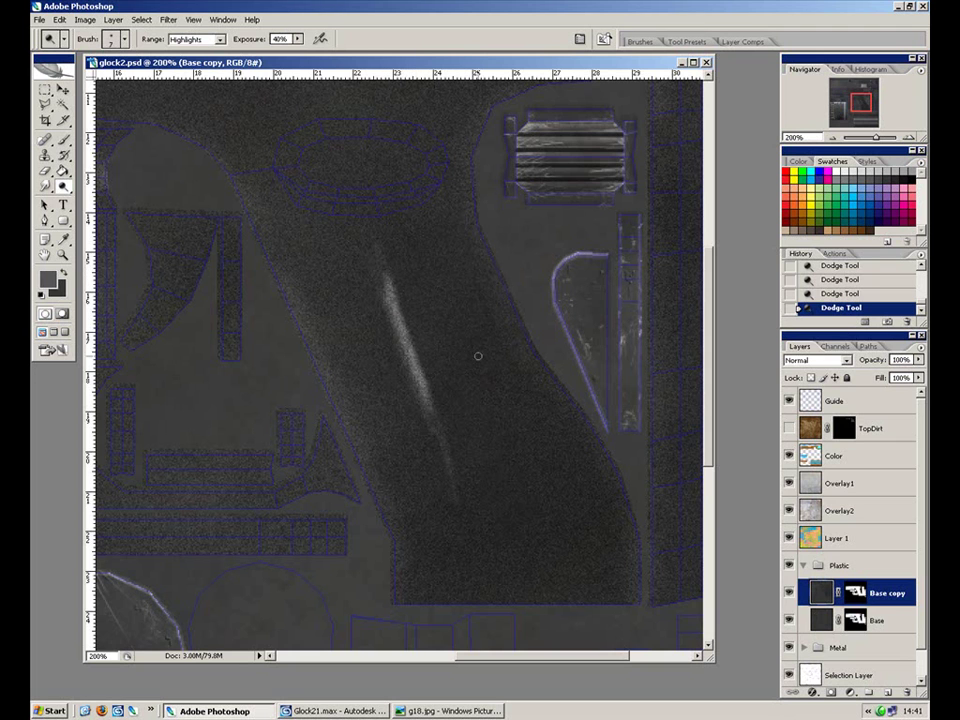
Step: Try to lighten the upper rear half of the grip with an 80-size Dodge brush and undo the last grip strokes
key(bracketright)
key(bracketright)
key(bracketright)
key(bracketright)
key(bracketright)
mouse_move(450, 275)
mouse_down()
mouse_move(460, 257)
mouse_move(508, 409)
mouse_up()
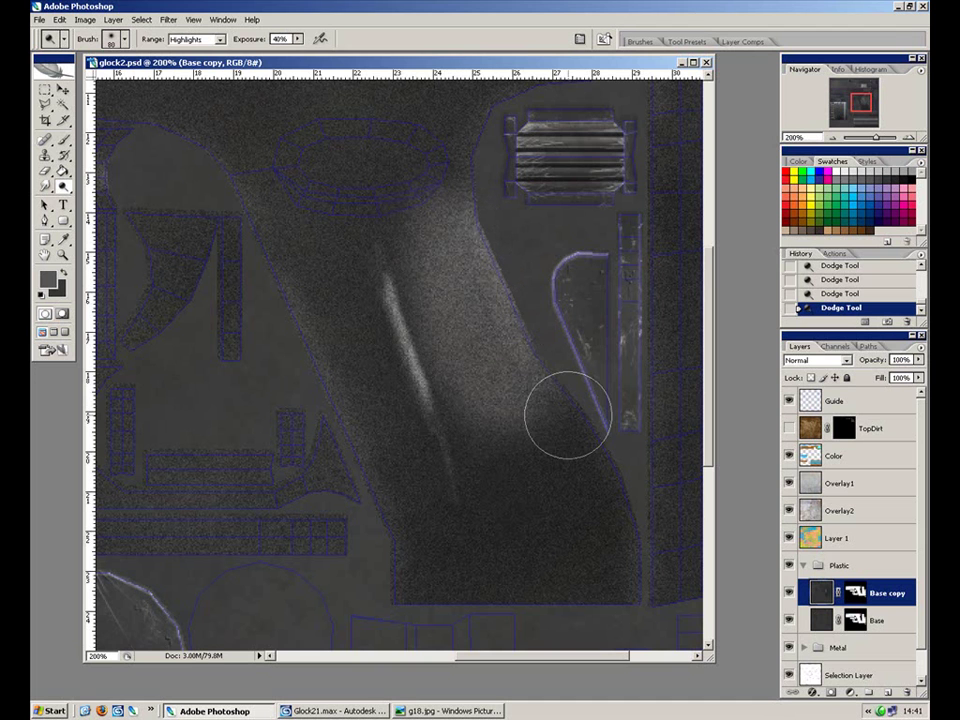
key(ctrl+z)
key(ctrl+alt+z)
key(ctrl+alt+z)
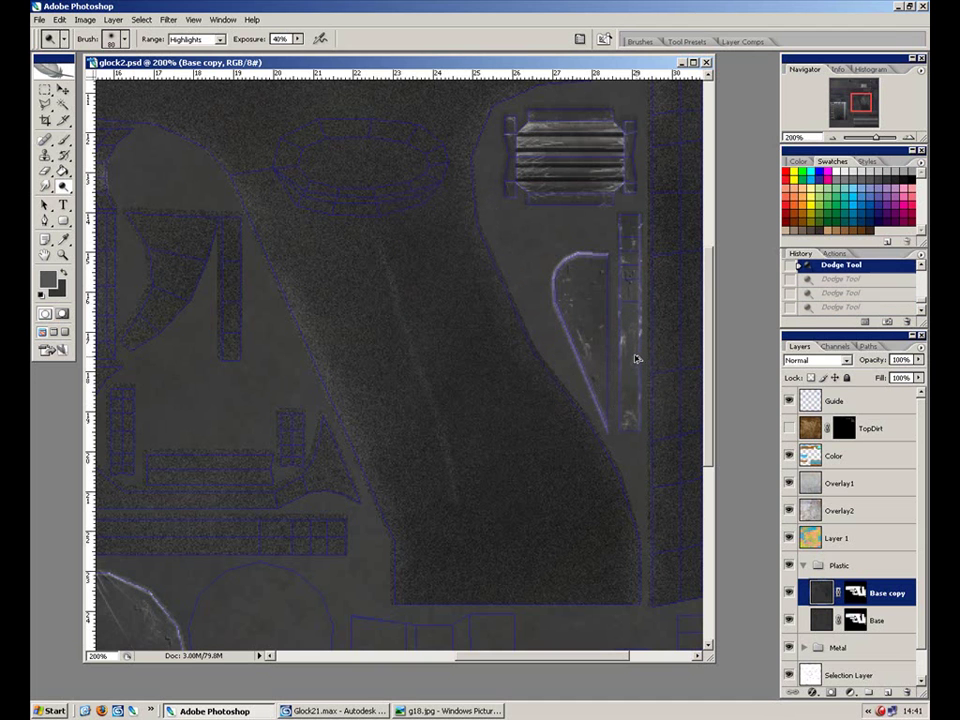
Step: Lighten the curved frame edge above and behind the trigger opening with a 30-size Dodge brush at 40% exposure
key(ctrl+plus)
drag(296, 148, 383, 553)
drag(260, 353, 479, 463)
key(ctrl+minus)
key(ctrl+minus)
key(ctrl+plus)
mouse_move(286, 272)
mouse_down()
mouse_move(549, 386)
mouse_move(422, 373)
mouse_up()
key(bracketleft)
key(bracketleft)
key(bracketleft)
key(bracketleft)
key(bracketleft)
drag(531, 381, 290, 361)
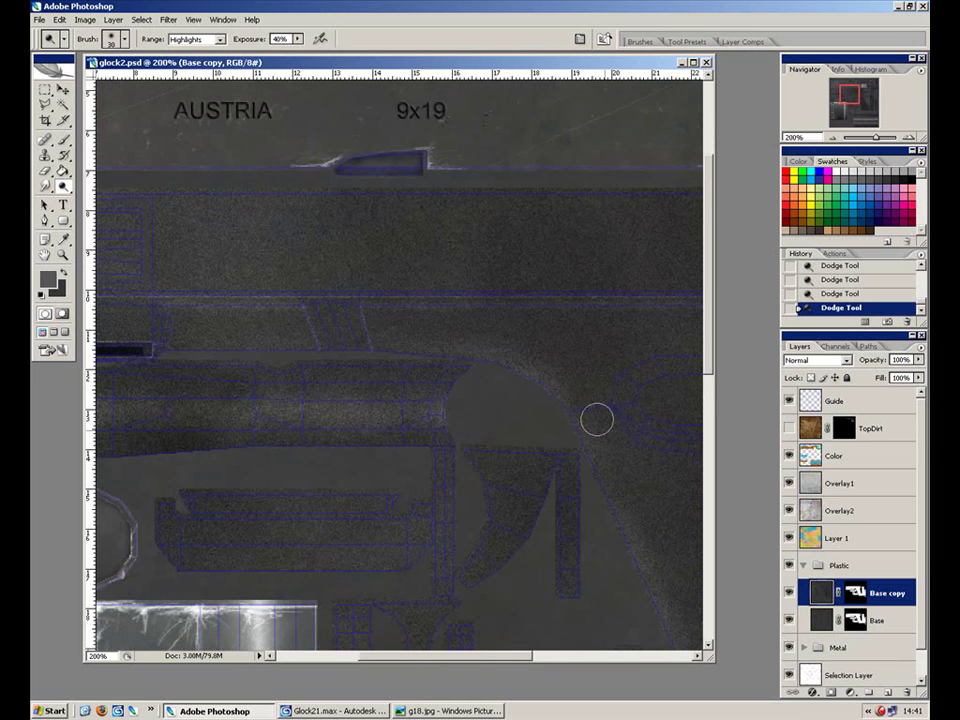
drag(589, 456, 375, 392)
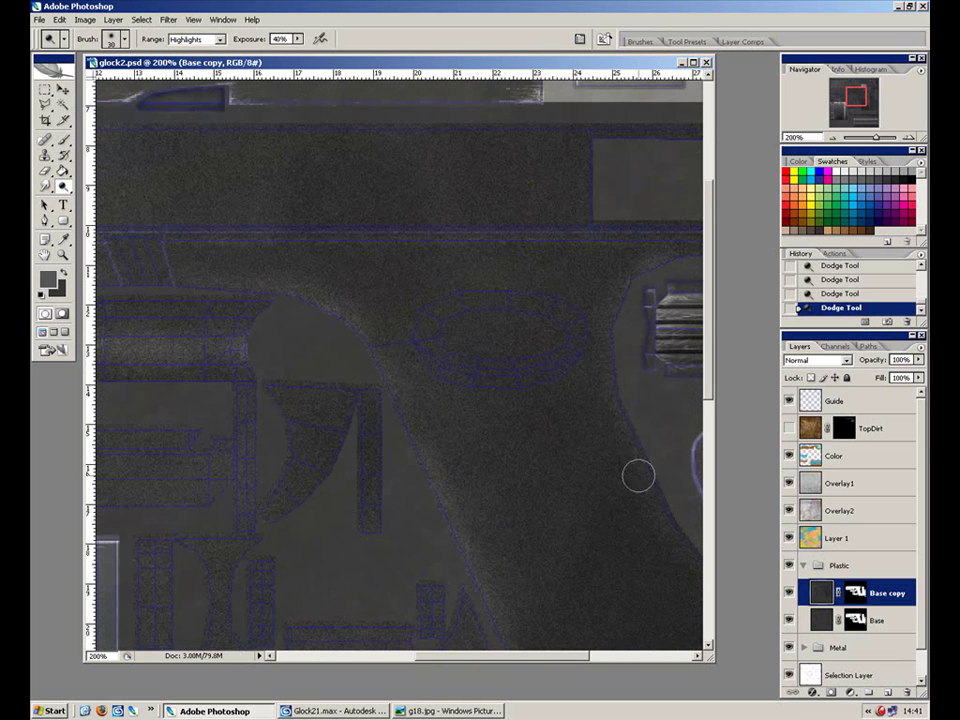
drag(438, 350, 248, 330)
Step: Select the oval recess above the grip along its outer guide outline with the Polygonal Lasso, leaving out the lower rim
key(ctrl+plus)
drag(234, 274, 482, 422)
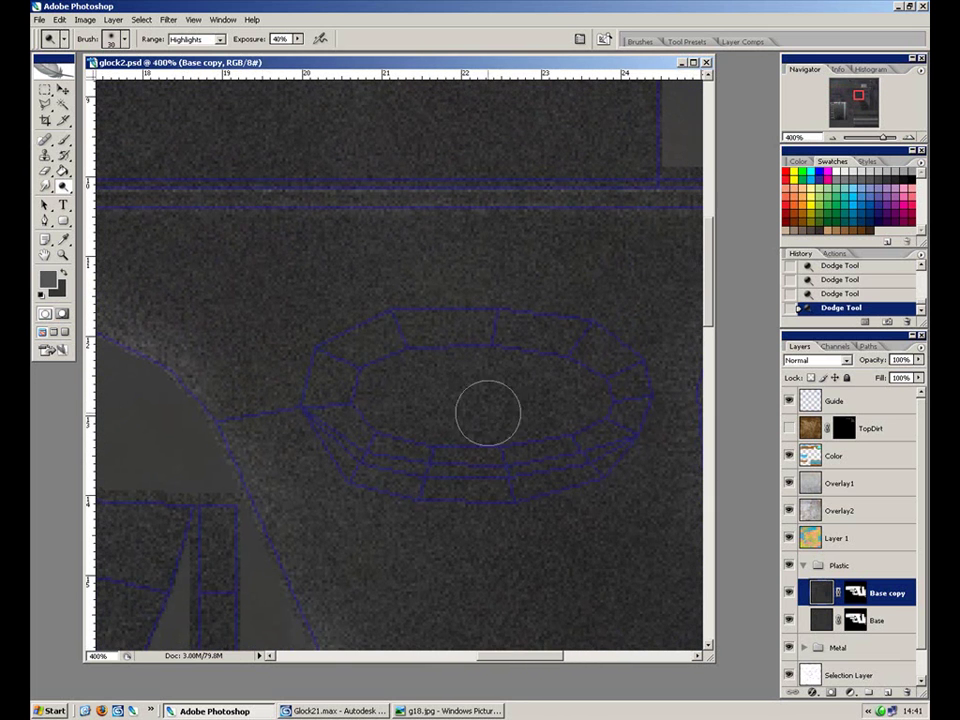
click(46, 104)
click(305, 400)
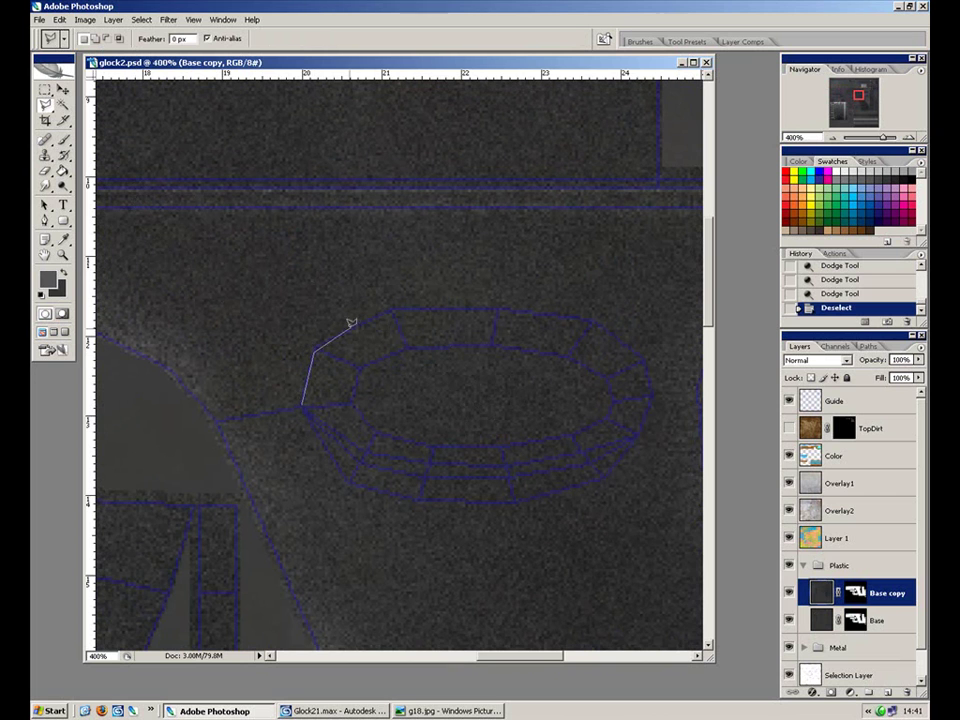
click(389, 310)
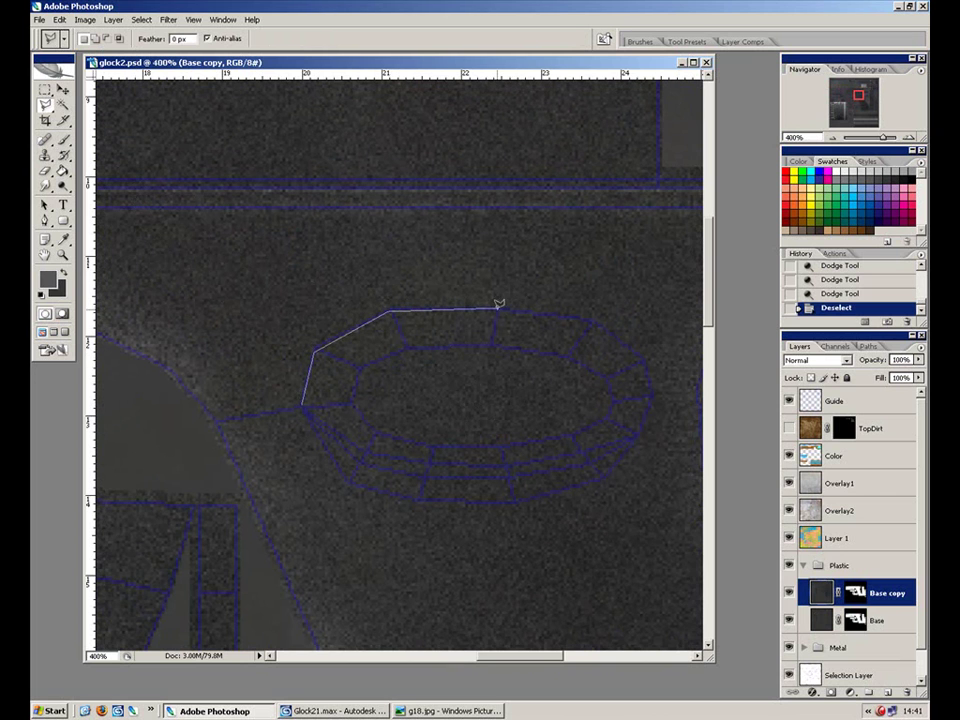
click(592, 319)
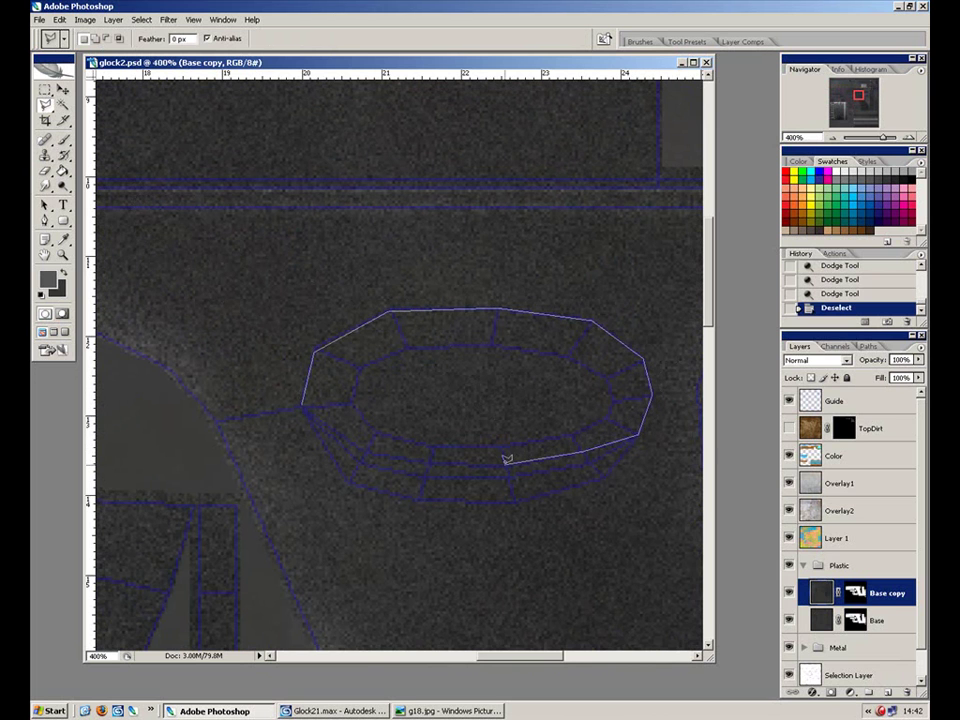
click(432, 459)
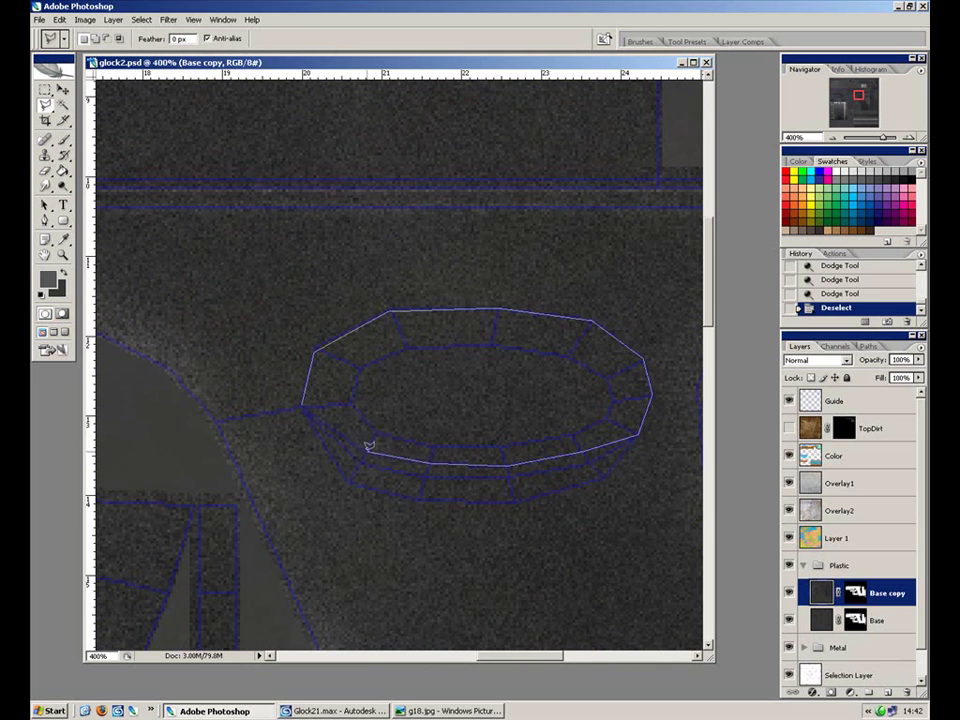
click(305, 401)
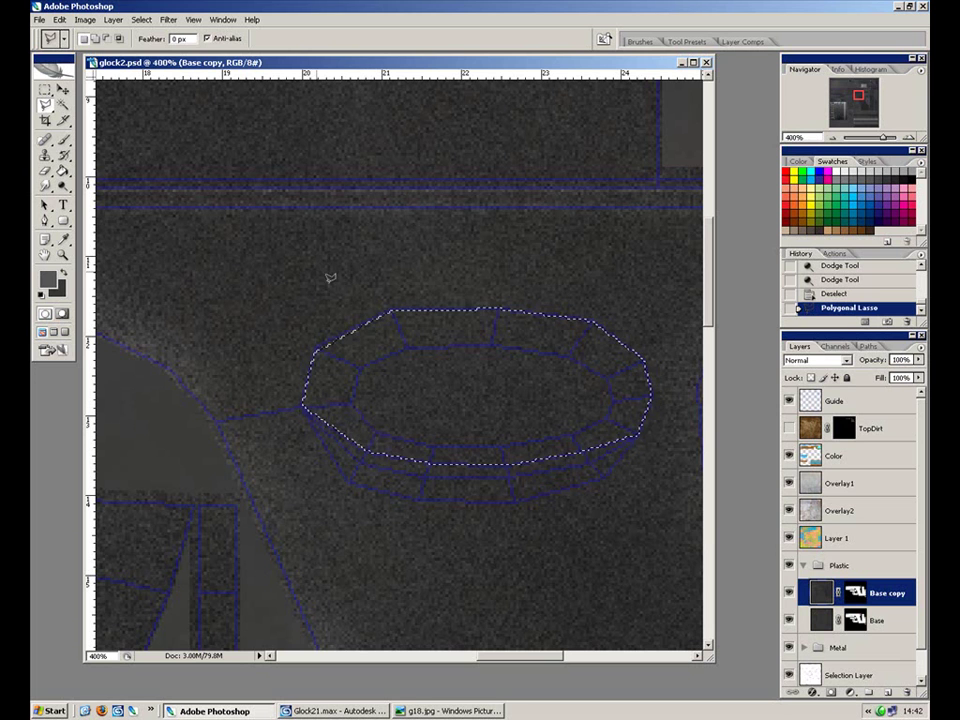
Step: Lighten the front part of the selected oval recess with a 50-size Dodge brush at 40% exposure
click(64, 188)
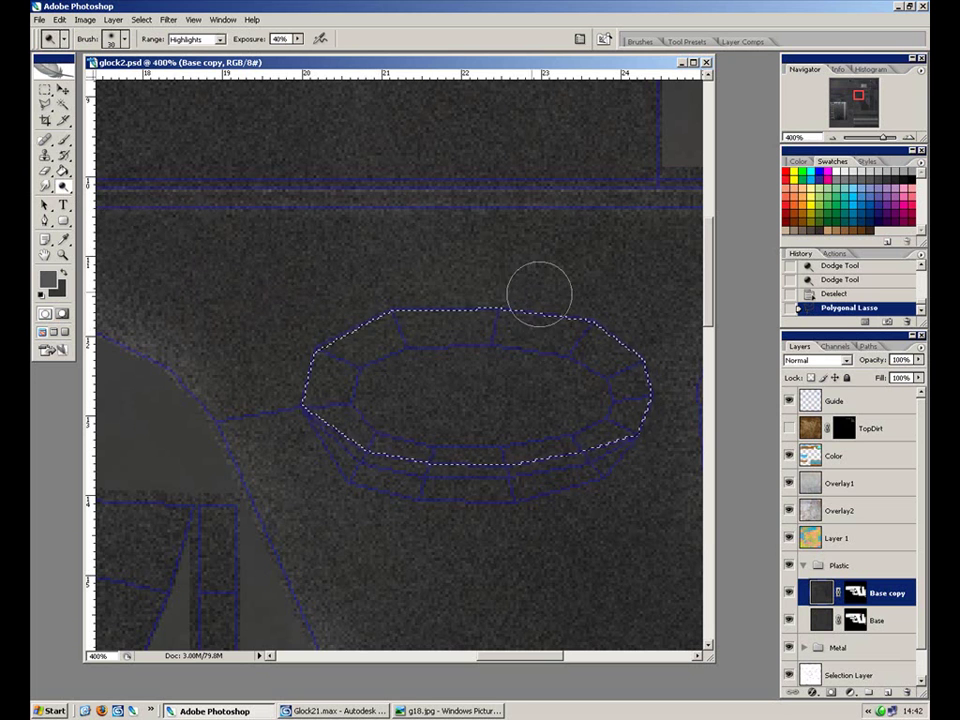
scroll(516, 308, down, 4)
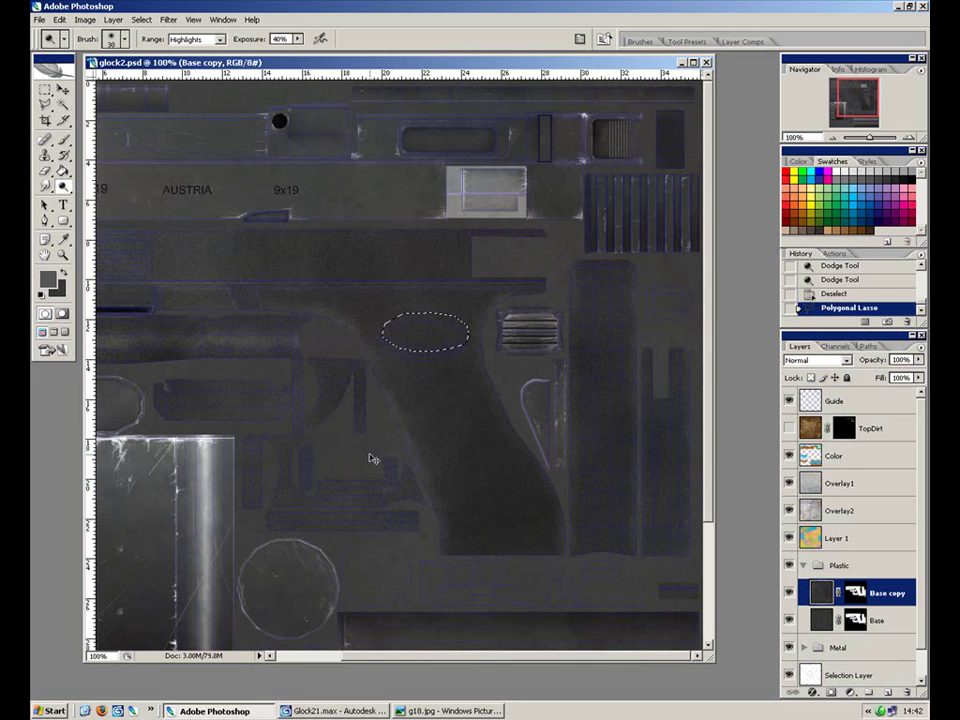
scroll(403, 311, up, 2)
key(bracketright)
key(bracketright)
mouse_move(418, 294)
mouse_down()
mouse_move(361, 339)
mouse_move(428, 287)
mouse_move(387, 297)
mouse_move(303, 387)
mouse_move(381, 514)
mouse_up()
mouse_move(286, 405)
mouse_down()
mouse_move(572, 306)
mouse_move(581, 318)
mouse_up()
mouse_move(418, 264)
mouse_down()
mouse_move(437, 298)
mouse_move(449, 263)
mouse_move(414, 317)
mouse_move(330, 326)
mouse_move(542, 499)
mouse_up()
drag(493, 321, 420, 540)
Step: Darken the rear and lower interior of the oval recess with a 50-size Burn brush at 20% exposure and hide the selection outline
drag(66, 186, 115, 199)
drag(577, 328, 325, 530)
key(bracketleft)
key(bracketleft)
key(bracketleft)
key(bracketleft)
mouse_move(492, 320)
mouse_down()
mouse_move(562, 450)
mouse_move(326, 506)
mouse_move(550, 379)
mouse_move(568, 330)
mouse_move(469, 420)
mouse_move(276, 478)
mouse_move(490, 395)
mouse_move(448, 399)
mouse_move(397, 422)
mouse_up()
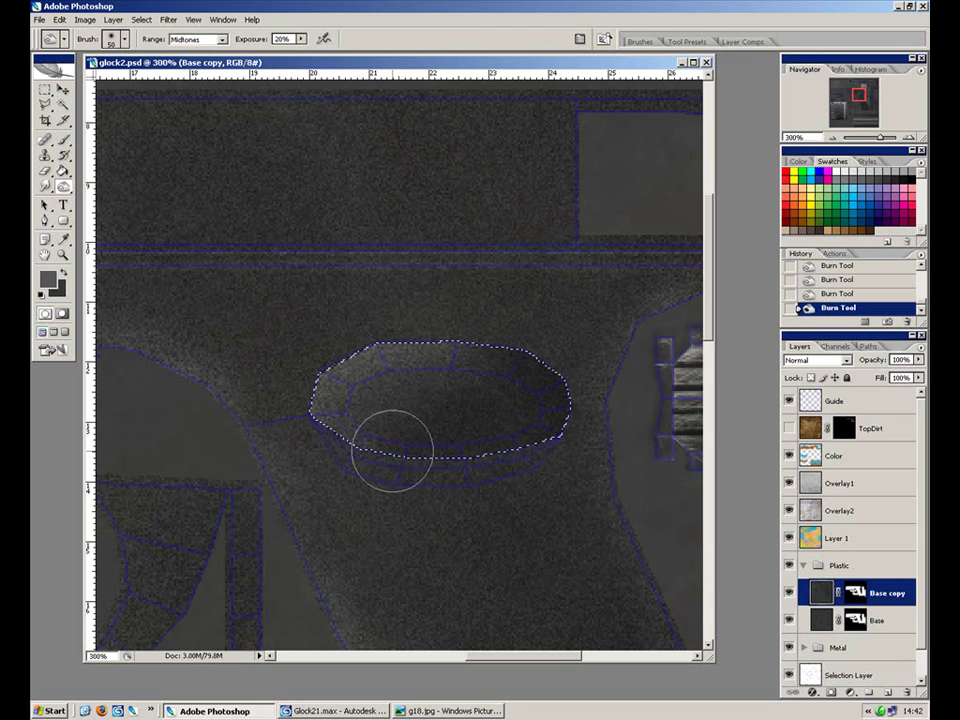
key(ctrl+h)
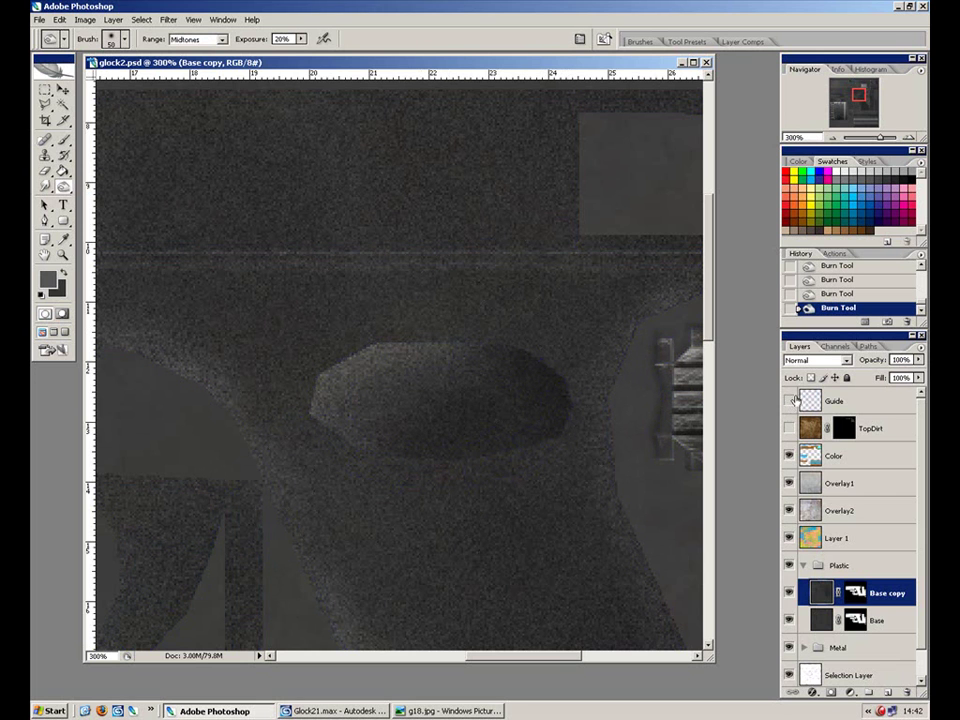
Step: Invert the recess selection and dodge a fine highlight on the recess's front rim with a 1-size brush at 70% exposure
key(ctrl+shift+i)
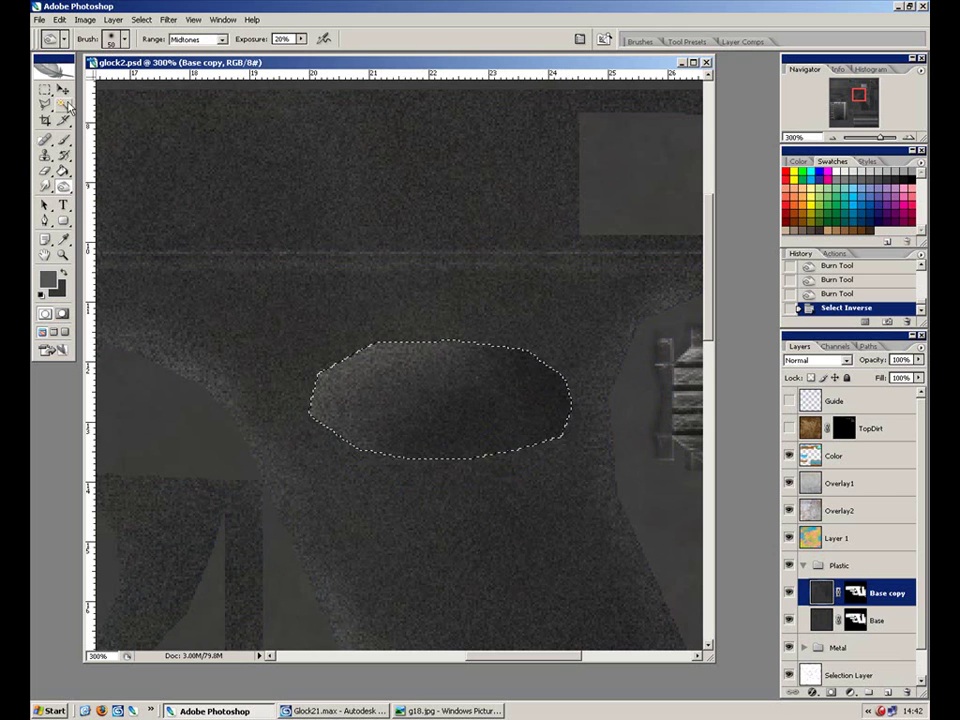
drag(63, 186, 120, 186)
key(bracketleft)
key(bracketleft)
key(bracketleft)
key(bracketleft)
key(bracketleft)
key(bracketleft)
key(bracketleft)
key(bracketleft)
key(bracketleft)
key(bracketleft)
key(bracketleft)
key(bracketleft)
key(bracketleft)
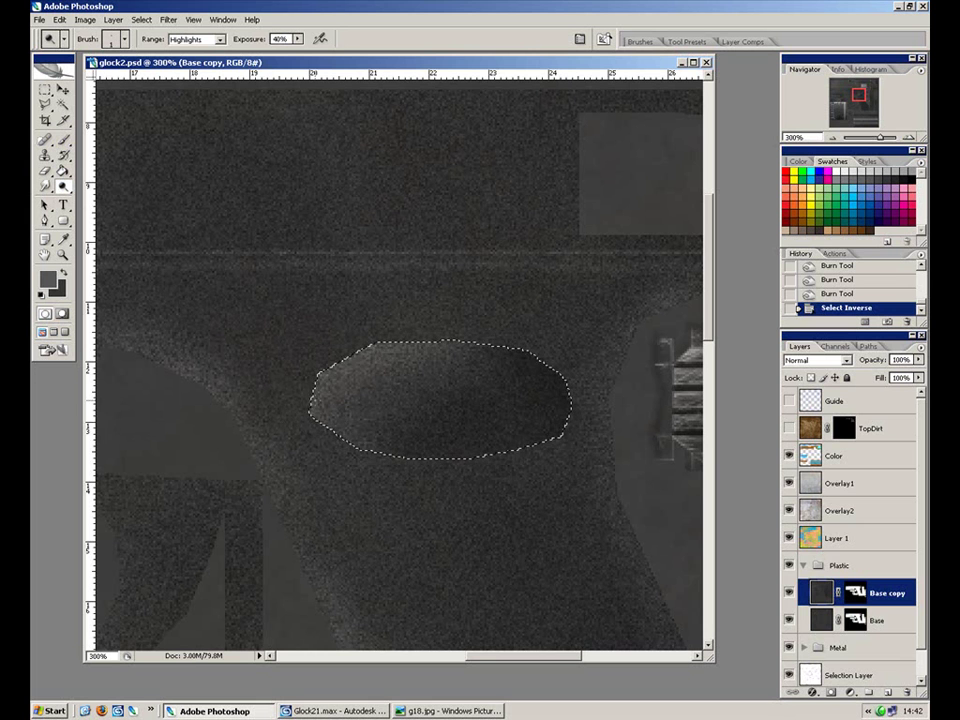
key(7)
key(ctrl+equal)
key(ctrl+equal)
key(ctrl+h)
drag(302, 416, 362, 414)
drag(313, 443, 324, 393)
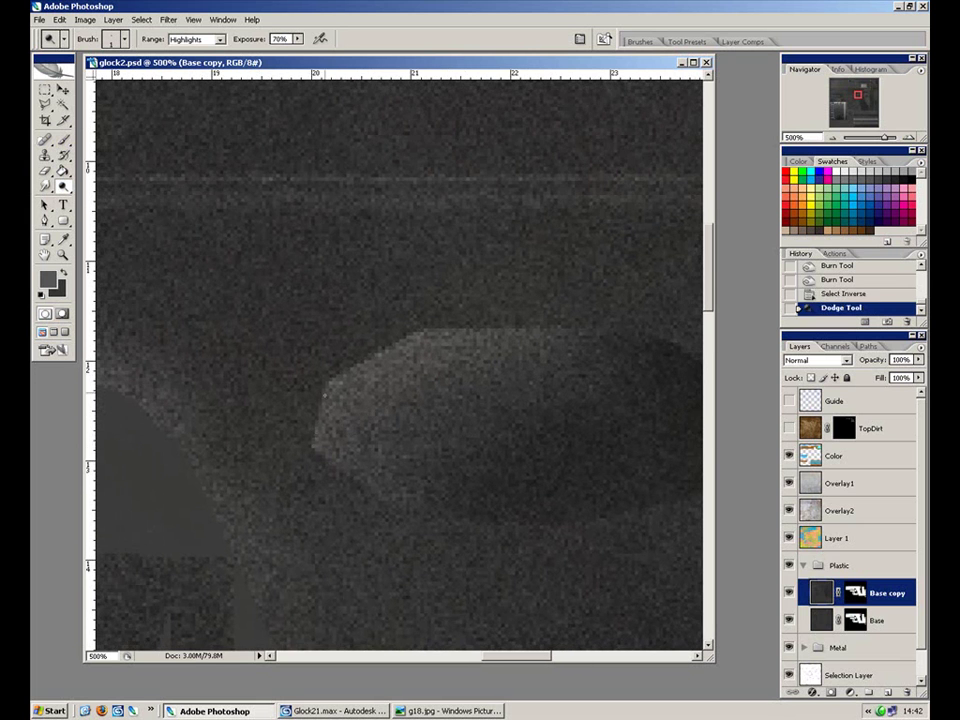
Step: Strengthen the highlight along the recess's front and upper rim with a 3-size Dodge brush at 90% exposure
click(360, 310)
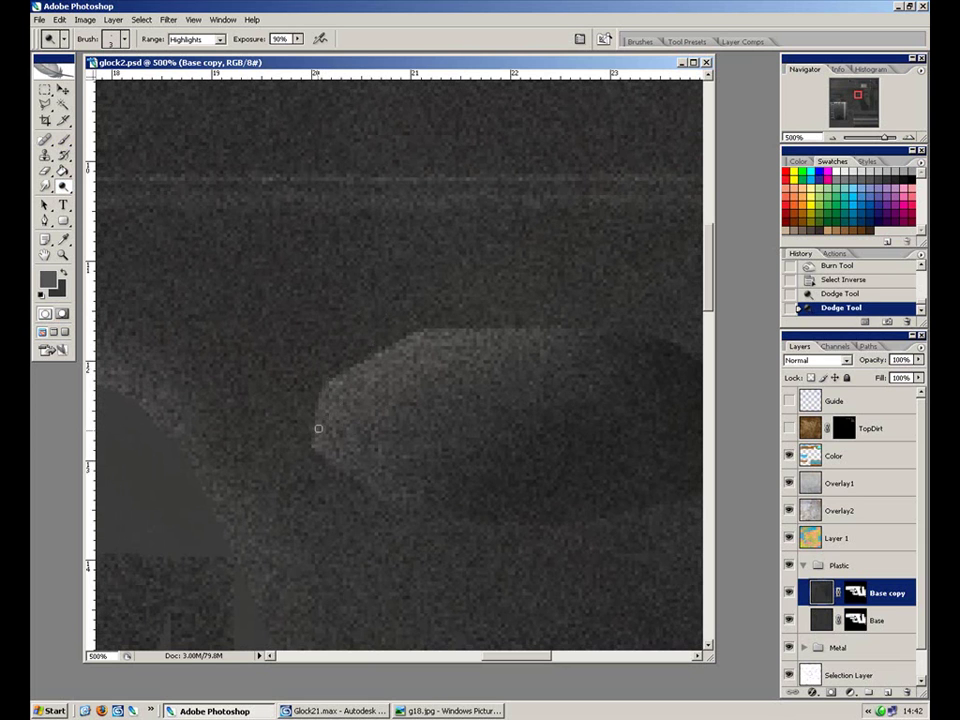
click(322, 393)
click(327, 385)
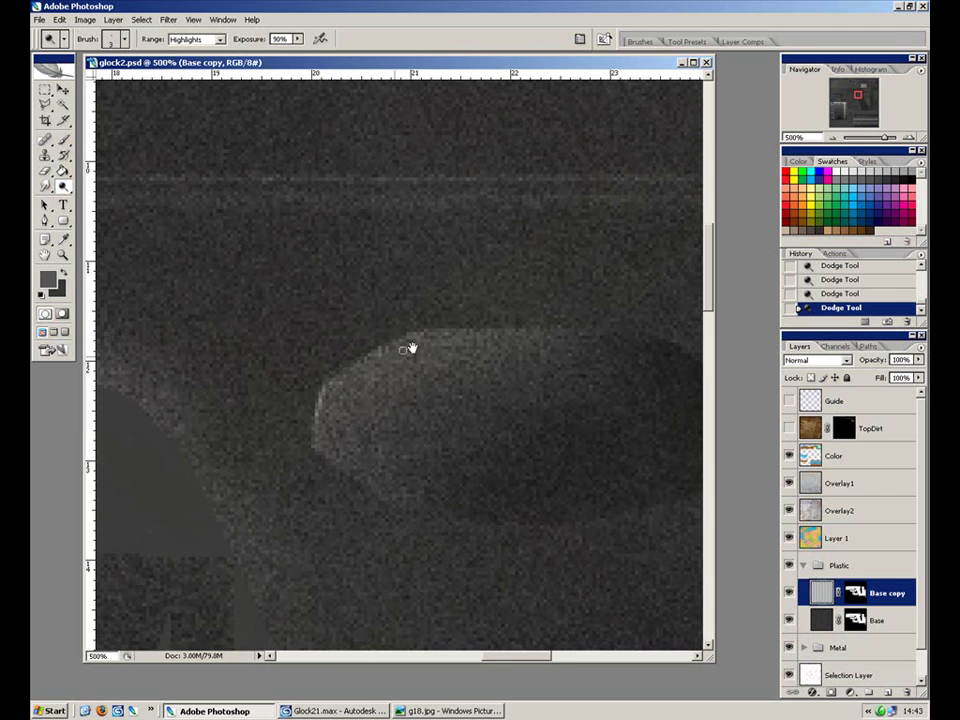
drag(432, 336, 299, 376)
mouse_move(406, 368)
mouse_down()
mouse_move(324, 375)
mouse_move(494, 369)
mouse_up()
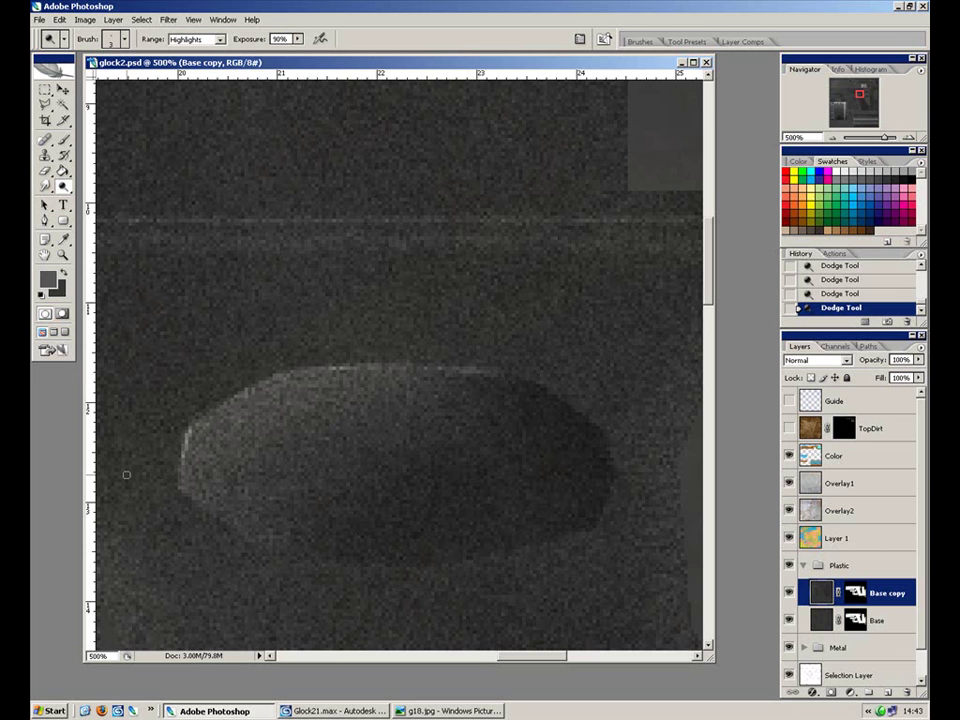
drag(256, 398, 344, 364)
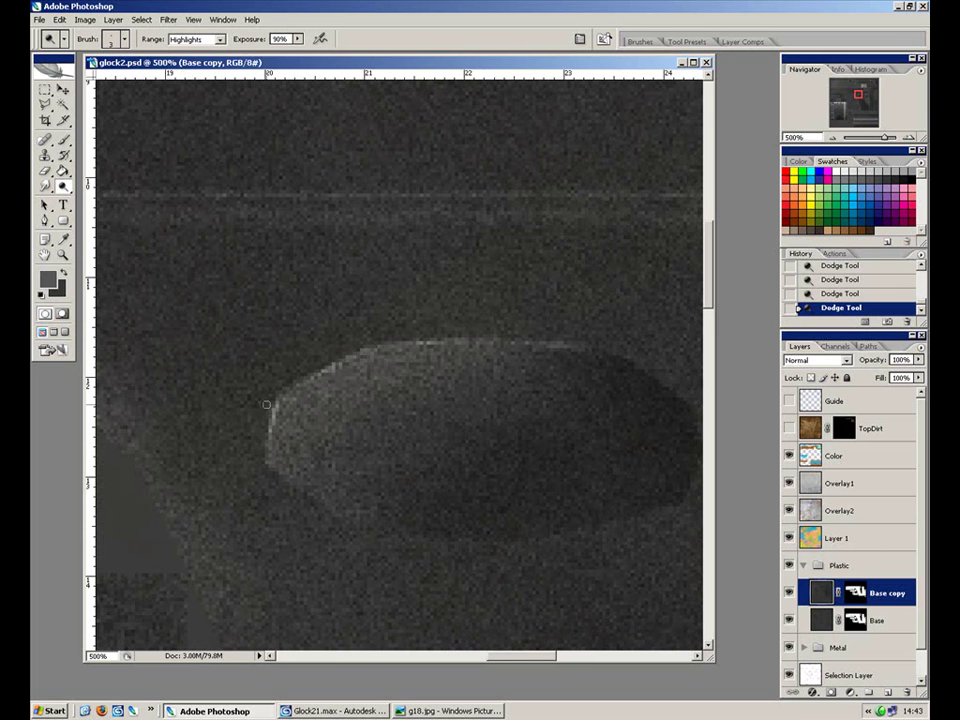
drag(523, 427, 455, 352)
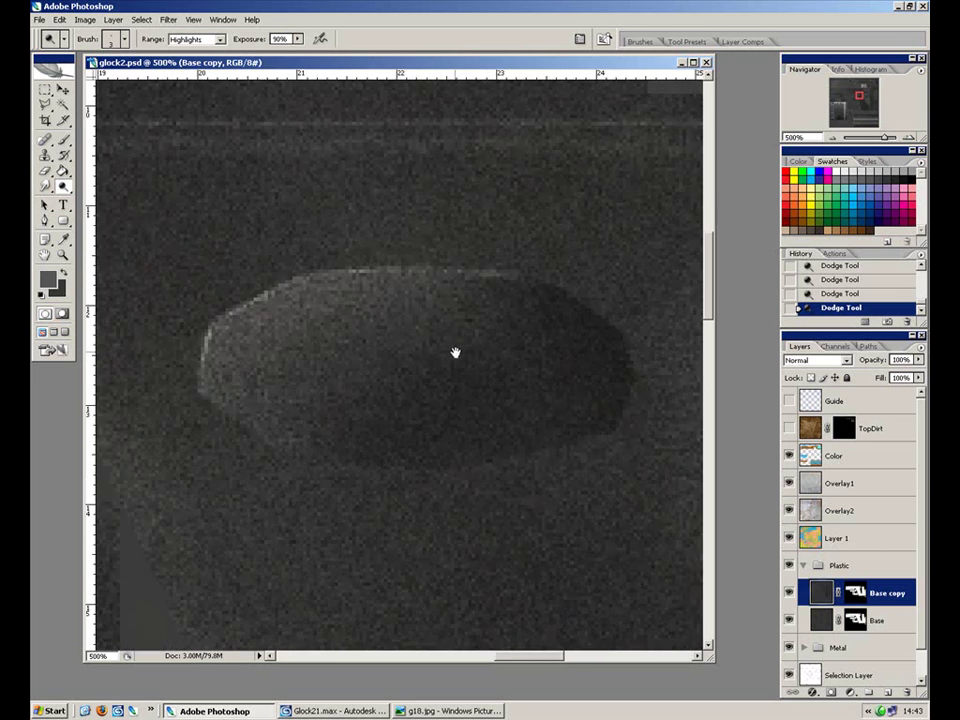
Step: Invert the selection back to the recess and brighten its front interior with a 30-size Dodge brush at 60% exposure
key(ctrl+minus)
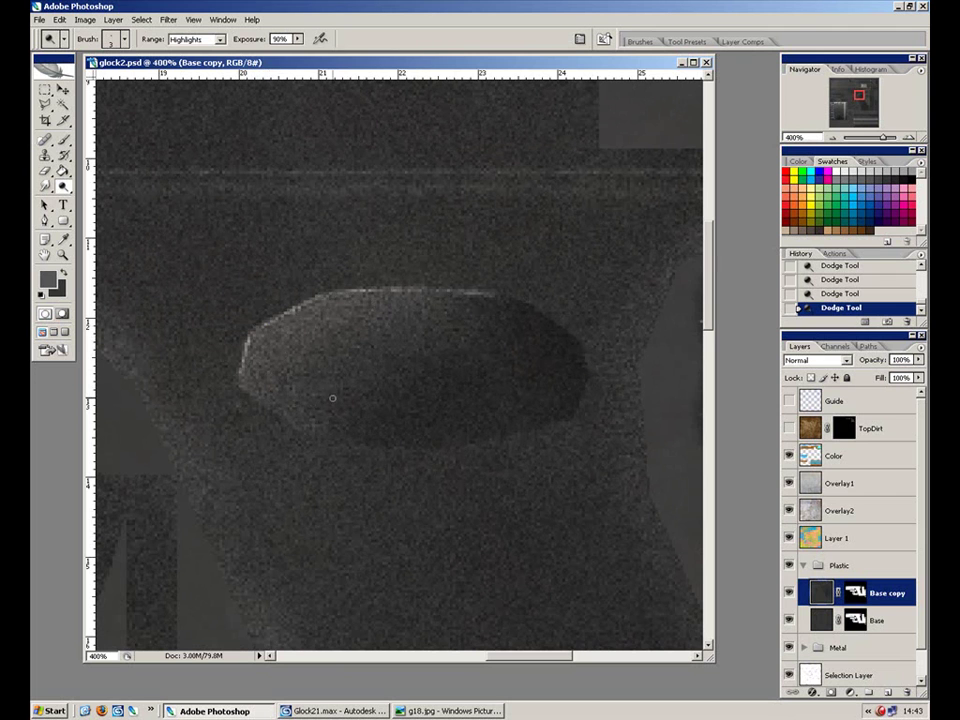
click(64, 188)
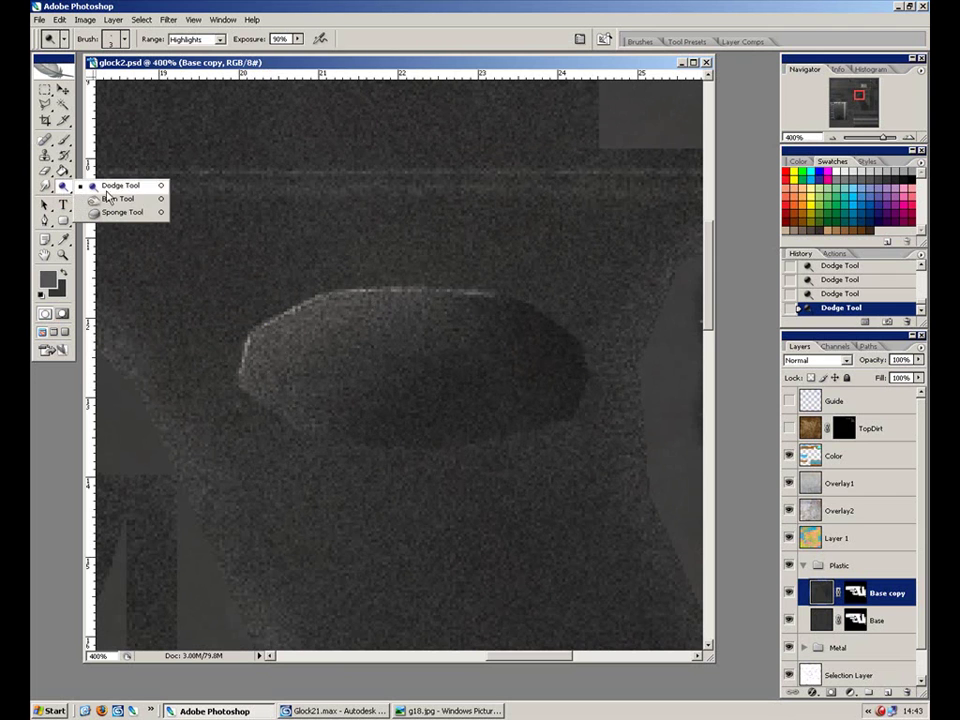
click(119, 198)
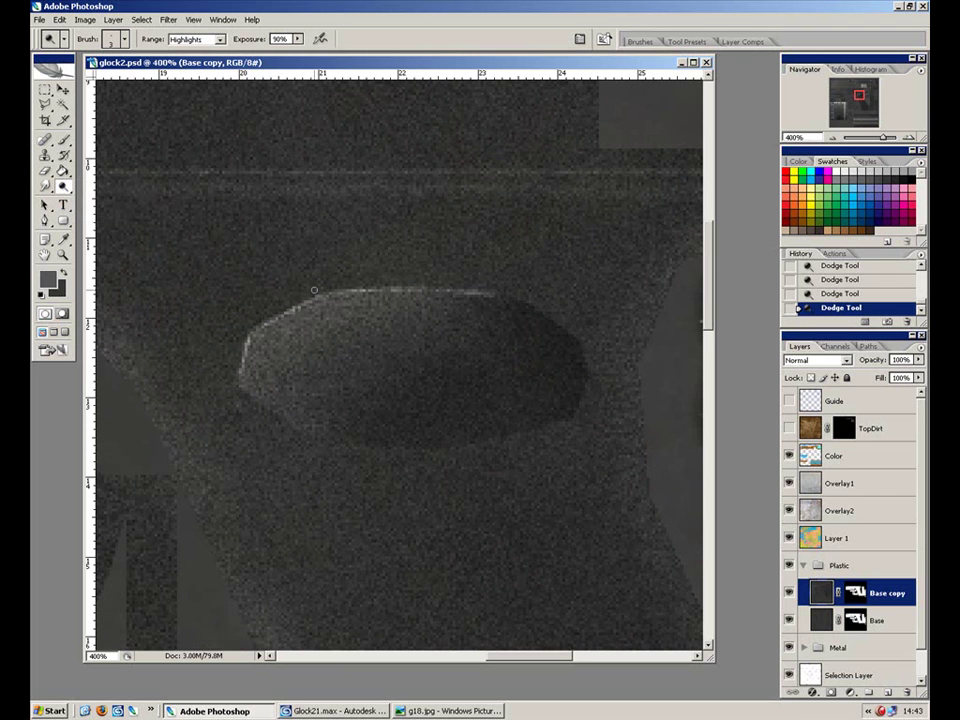
key(bracketright)
key(bracketright)
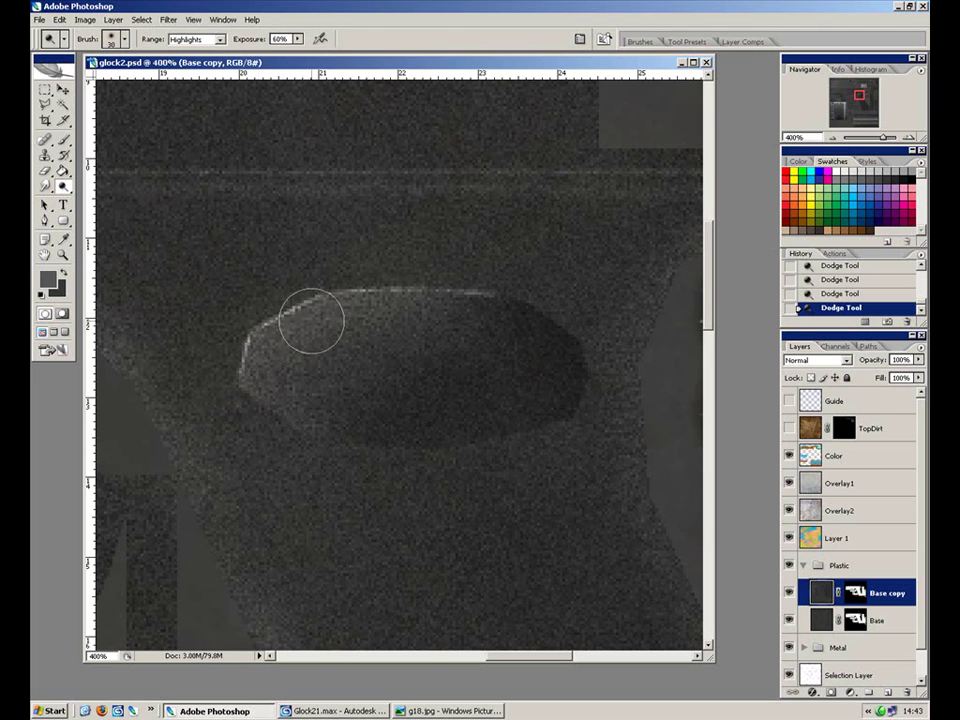
key(ctrl+shift+i)
key(ctrl+h)
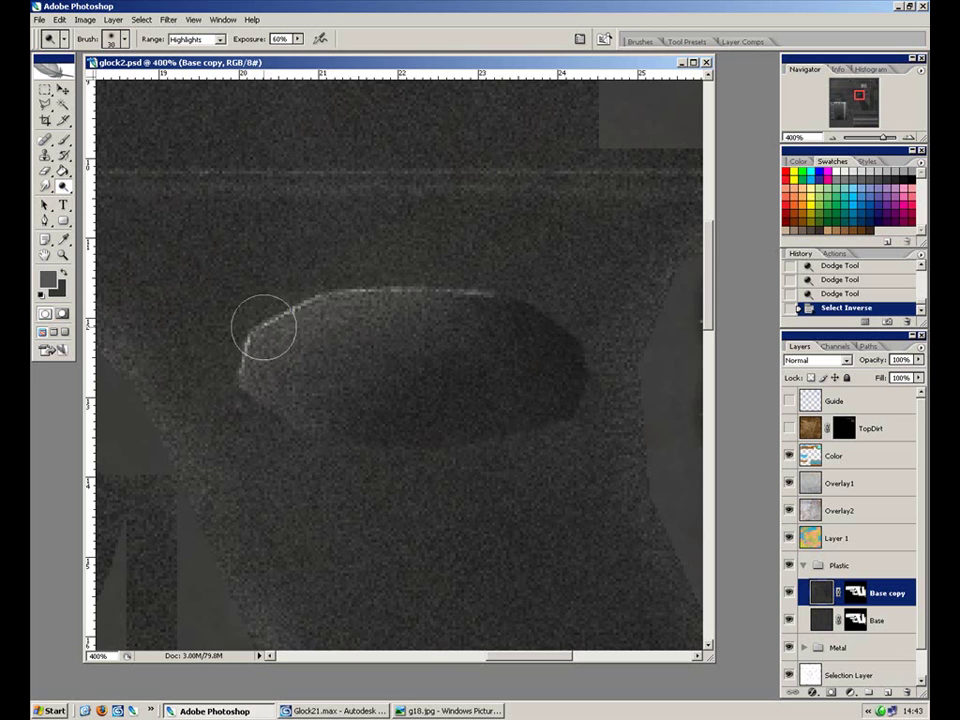
mouse_move(266, 332)
mouse_down()
mouse_move(289, 321)
mouse_move(251, 349)
mouse_move(296, 336)
mouse_up()
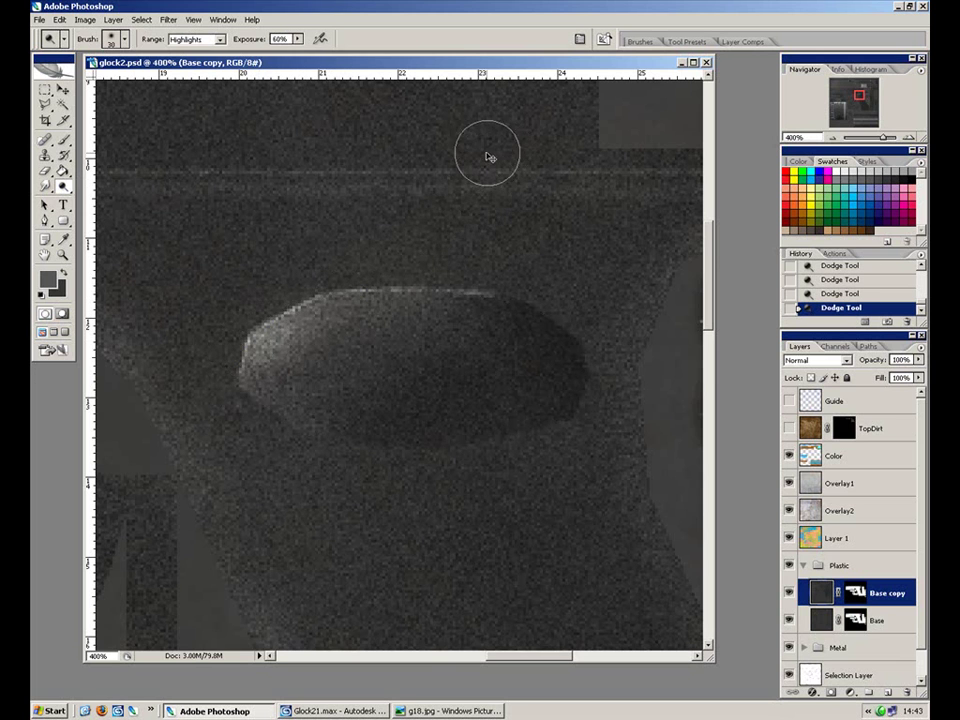
key(ctrl+alt+0)
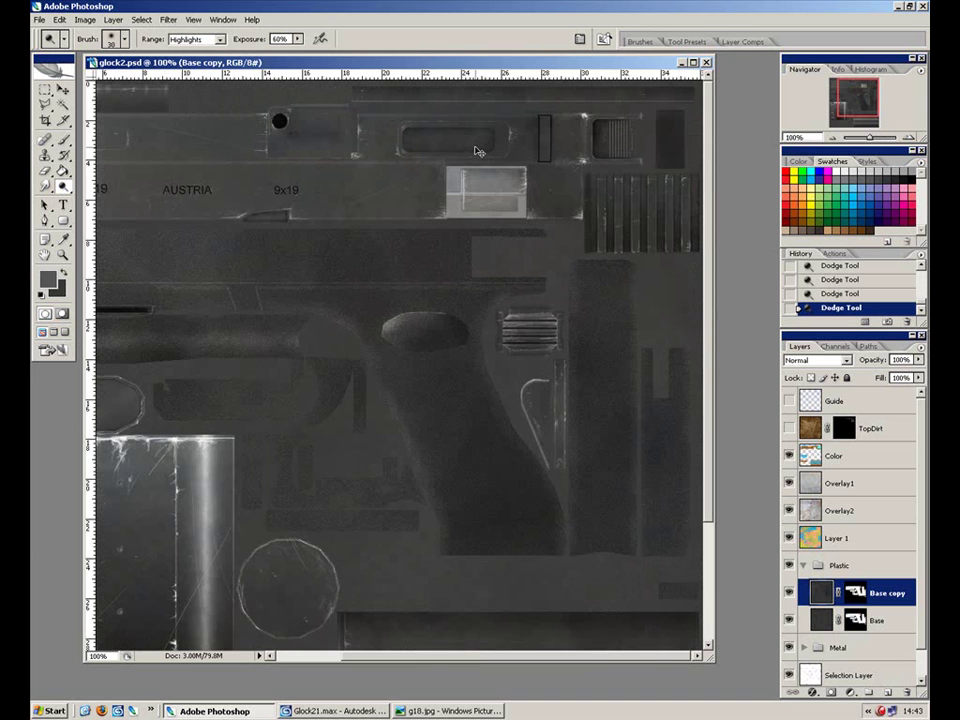
Step: Invert the selection and dodge a thin highlight along the recess's rear rim with a 4-size brush at 60% exposure
key(ctrl+plus)
key(ctrl+plus)
key(ctrl+plus)
drag(421, 280, 341, 467)
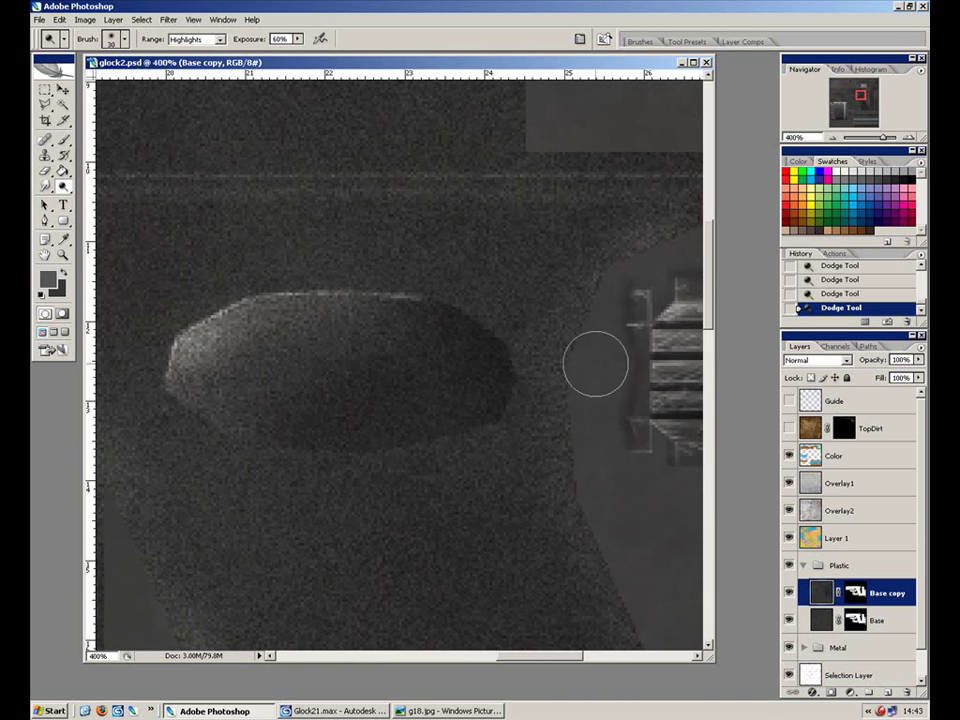
key(ctrl+shift+i)
key(ctrl+h)
key(bracketleft)
key(bracketleft)
key(bracketleft)
mouse_move(498, 345)
mouse_down()
mouse_move(507, 374)
mouse_move(499, 377)
mouse_move(506, 357)
mouse_move(494, 402)
mouse_move(507, 373)
mouse_move(482, 410)
mouse_up()
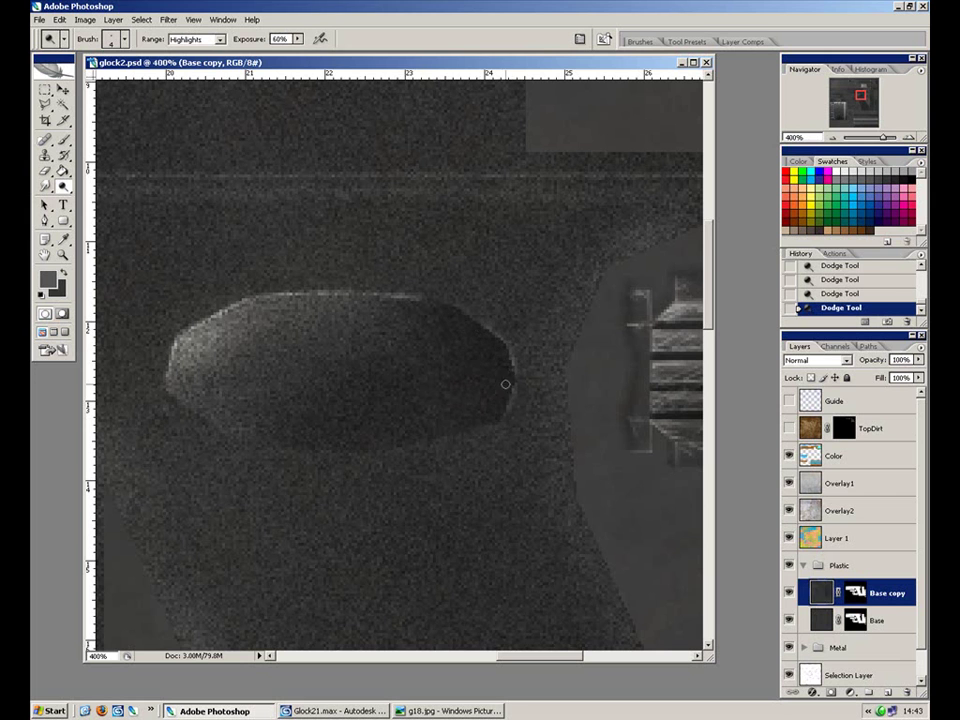
drag(512, 375, 535, 307)
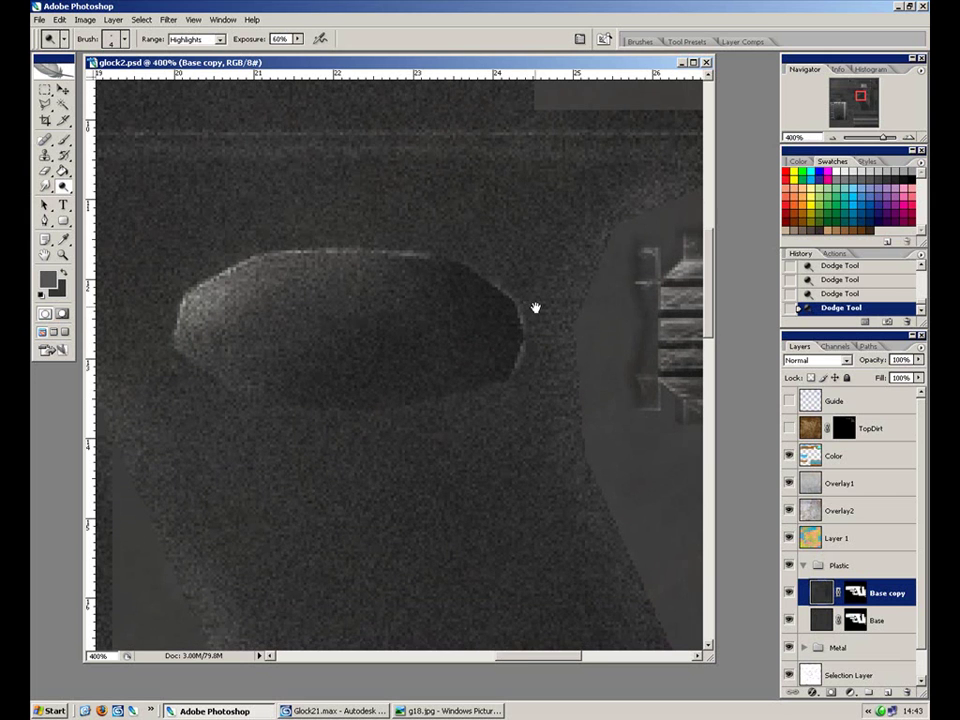
Step: Dodge a light band along the recess's lower rim, using a 7-size brush at 60% exposure and a 20-size brush at 30%
click(789, 401)
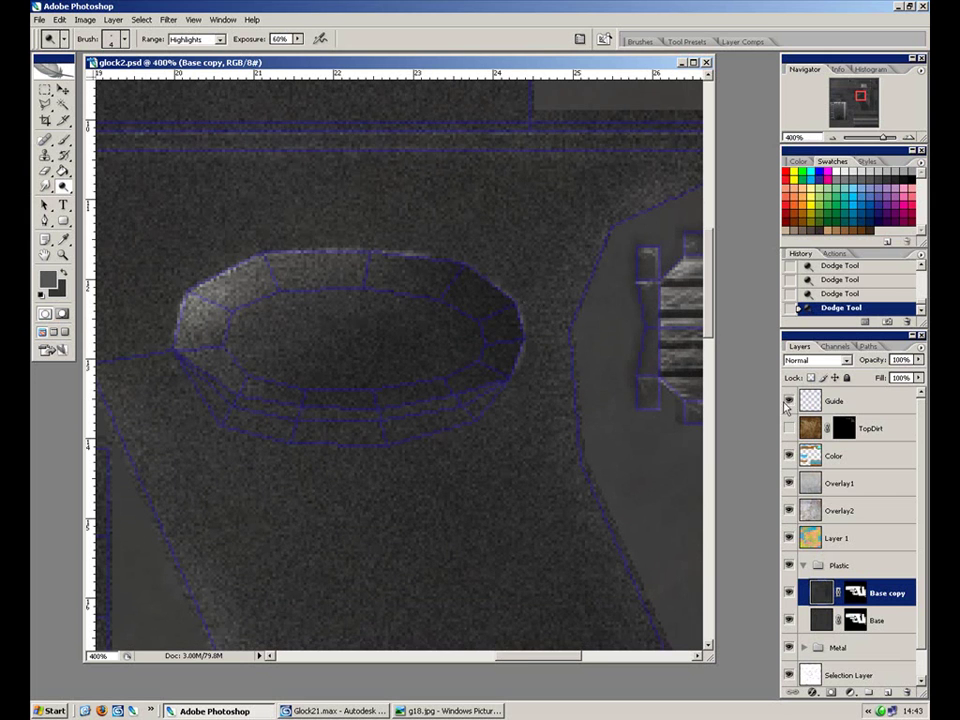
drag(308, 386, 383, 404)
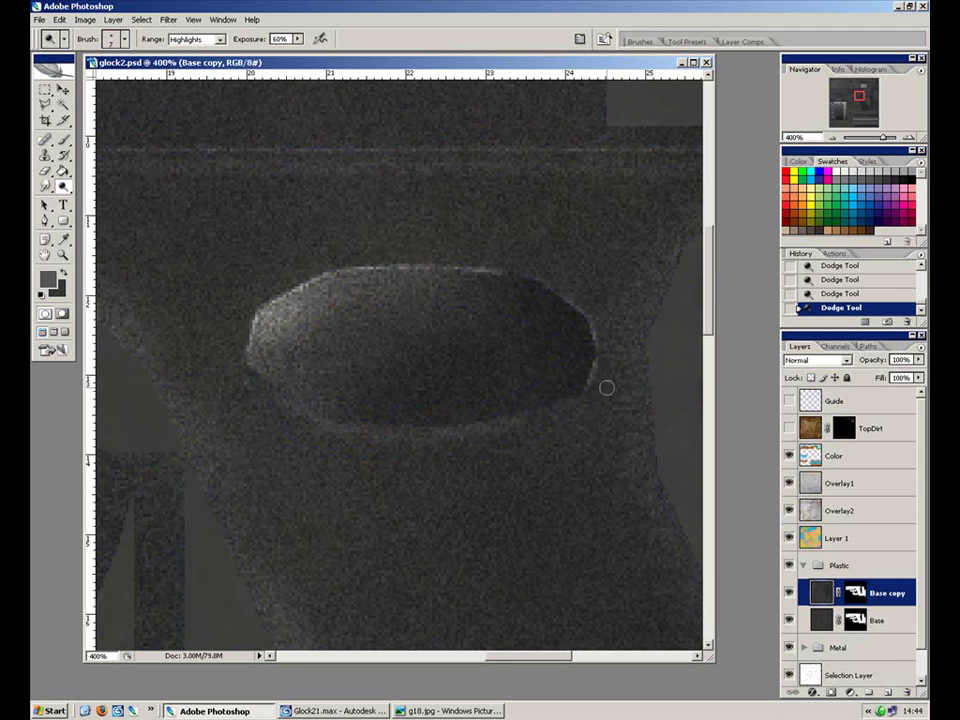
click(789, 401)
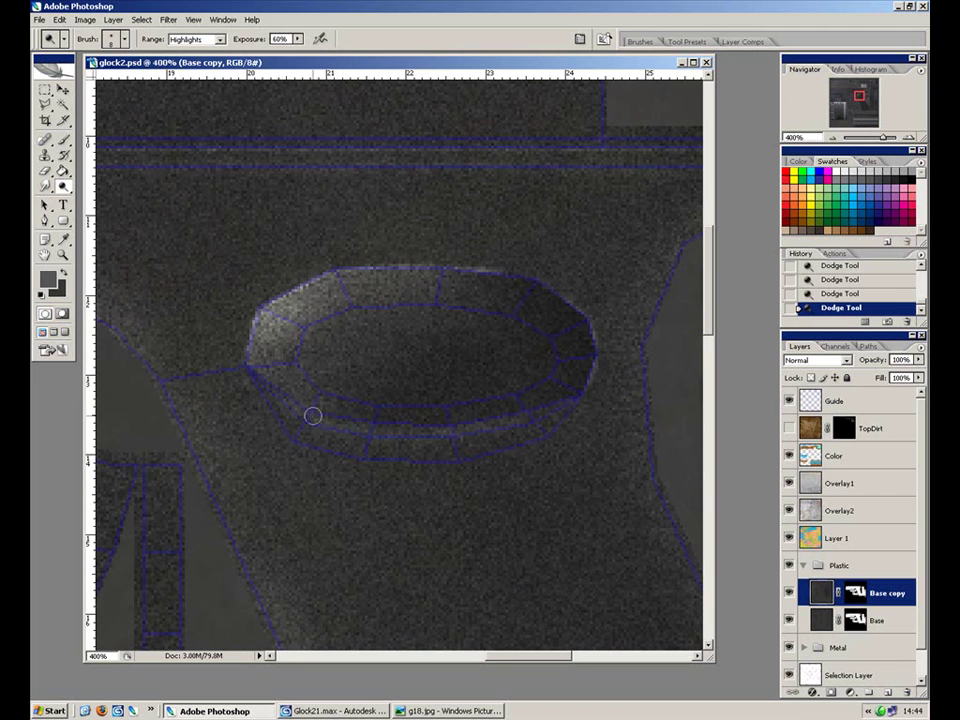
key(bracketright)
key(bracketright)
key(3)
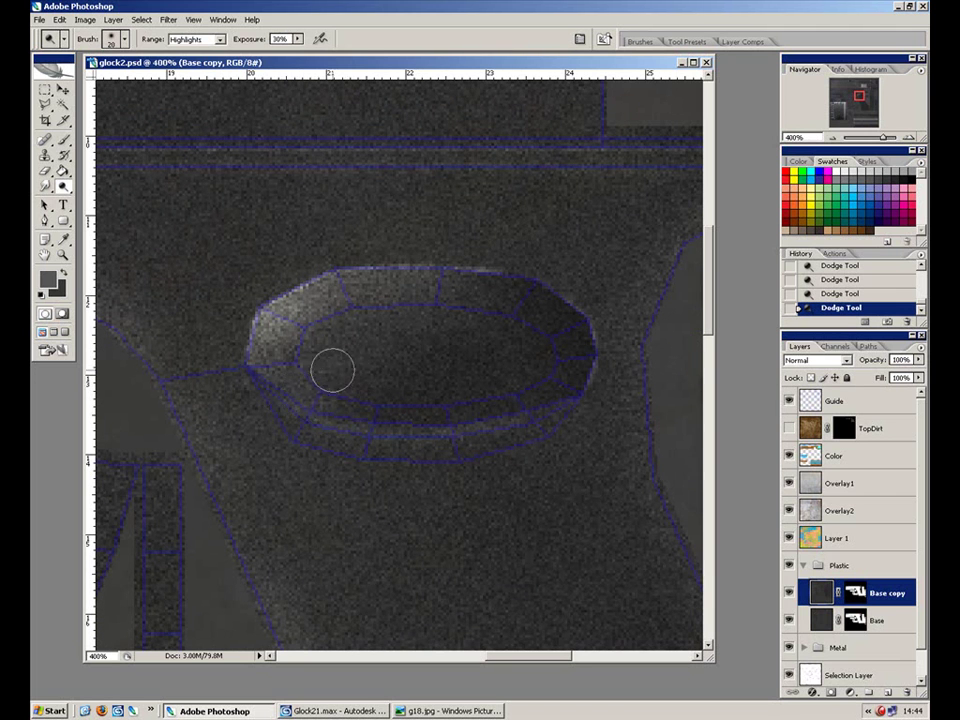
mouse_move(282, 385)
mouse_down()
mouse_move(533, 406)
mouse_move(583, 374)
mouse_up()
mouse_move(267, 375)
mouse_down()
mouse_move(446, 413)
mouse_move(536, 407)
mouse_move(296, 405)
mouse_move(570, 414)
mouse_up()
Step: Burn a narrow shadow beneath the recess's lower rim with a 10-size brush at 20% exposure, and hide the Guide layer
drag(63, 187, 112, 199)
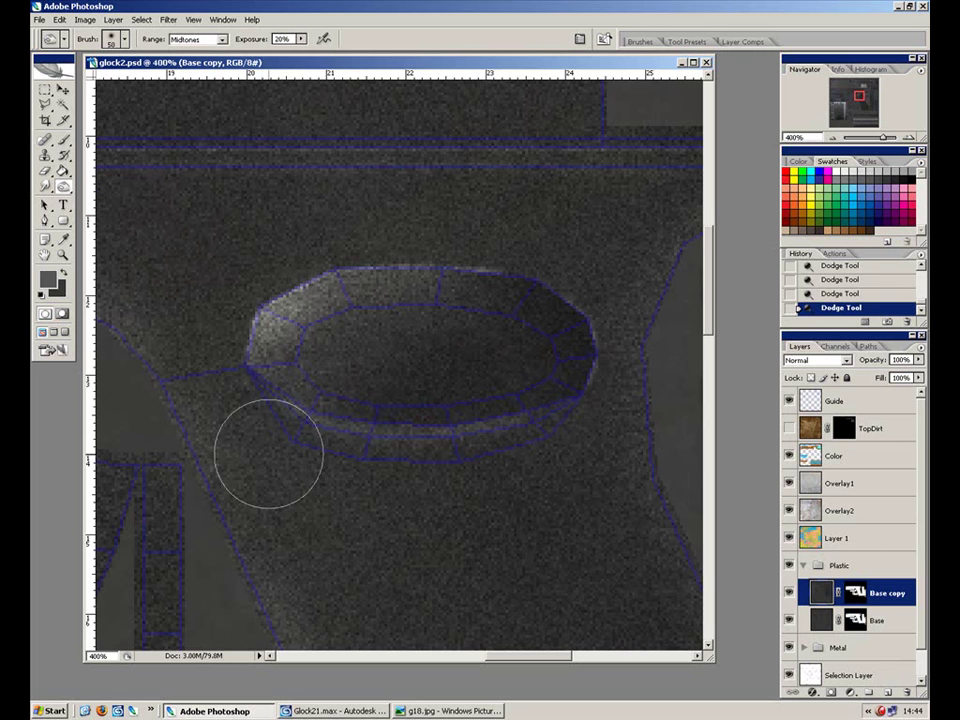
key(bracketleft)
key(bracketleft)
key(bracketleft)
key(bracketleft)
key(bracketright)
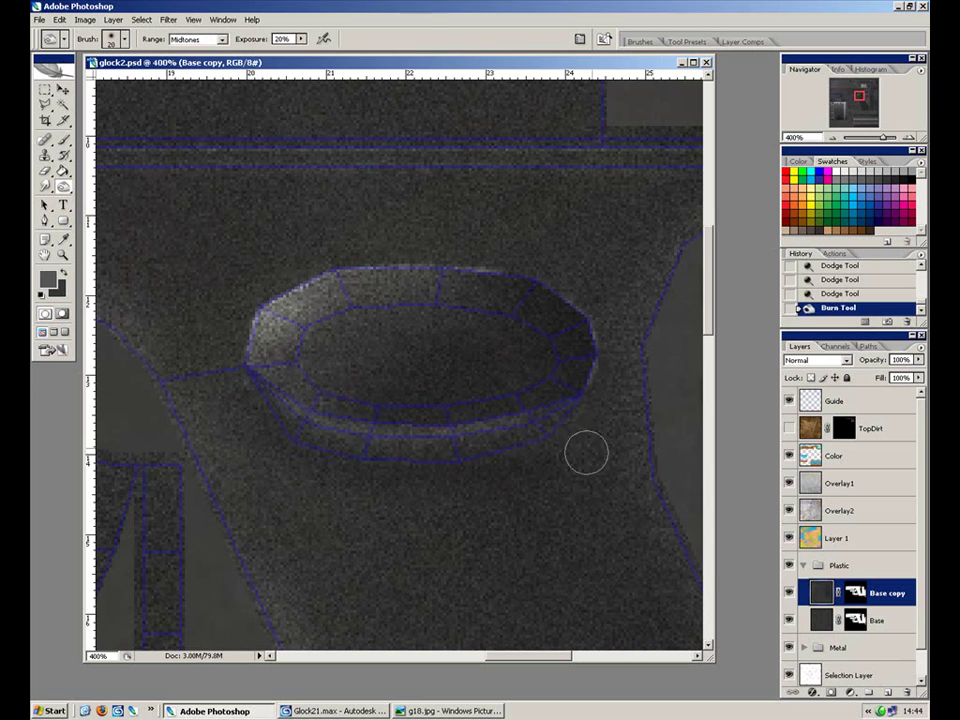
key(bracketleft)
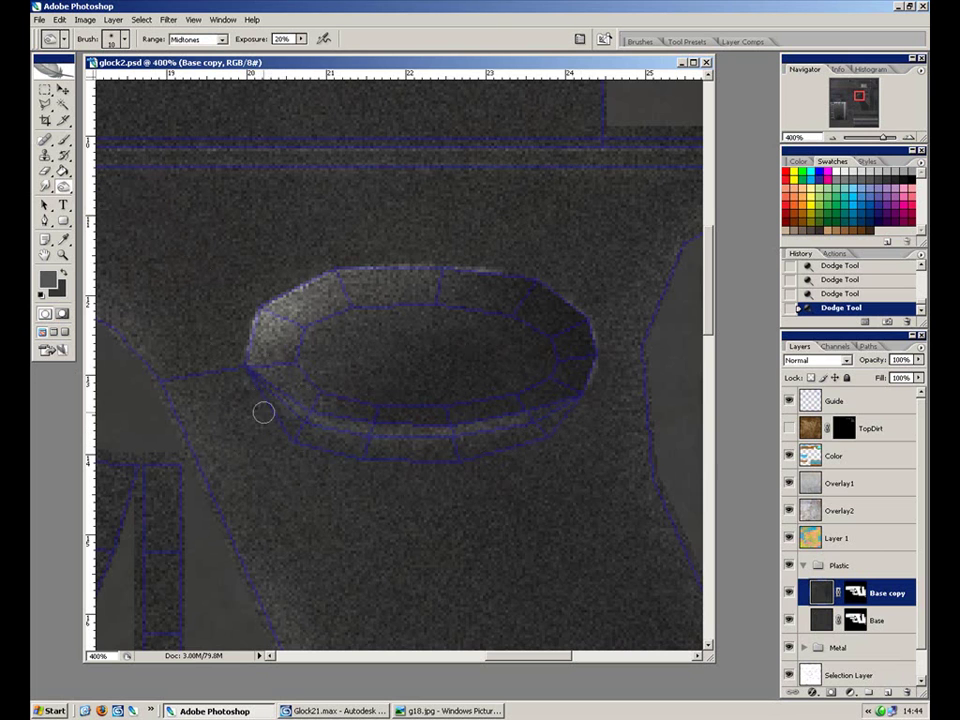
drag(344, 455, 492, 456)
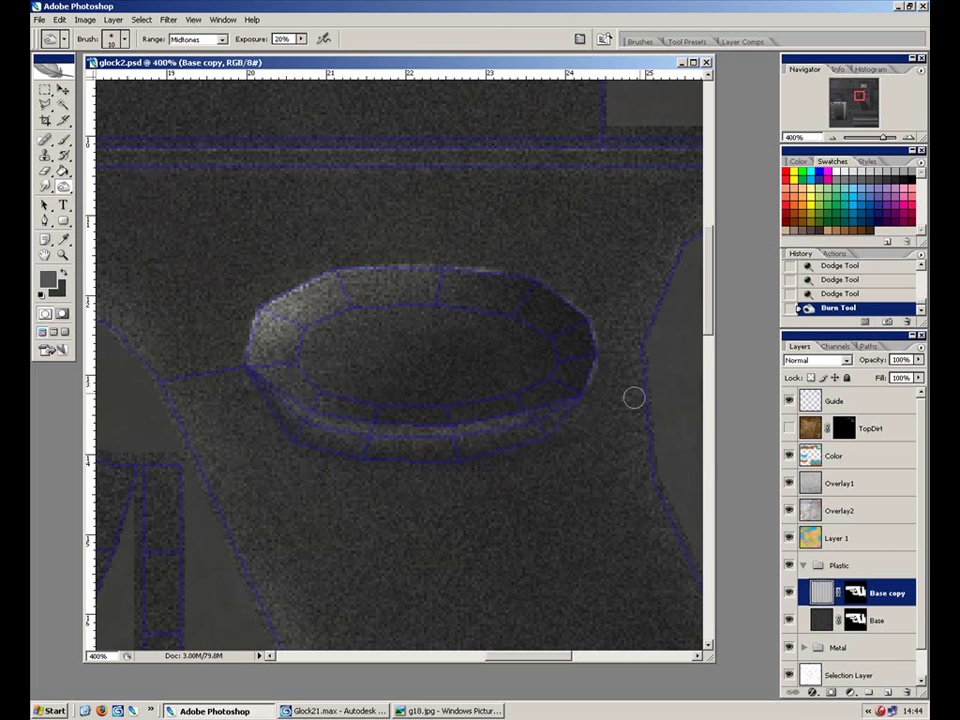
click(789, 401)
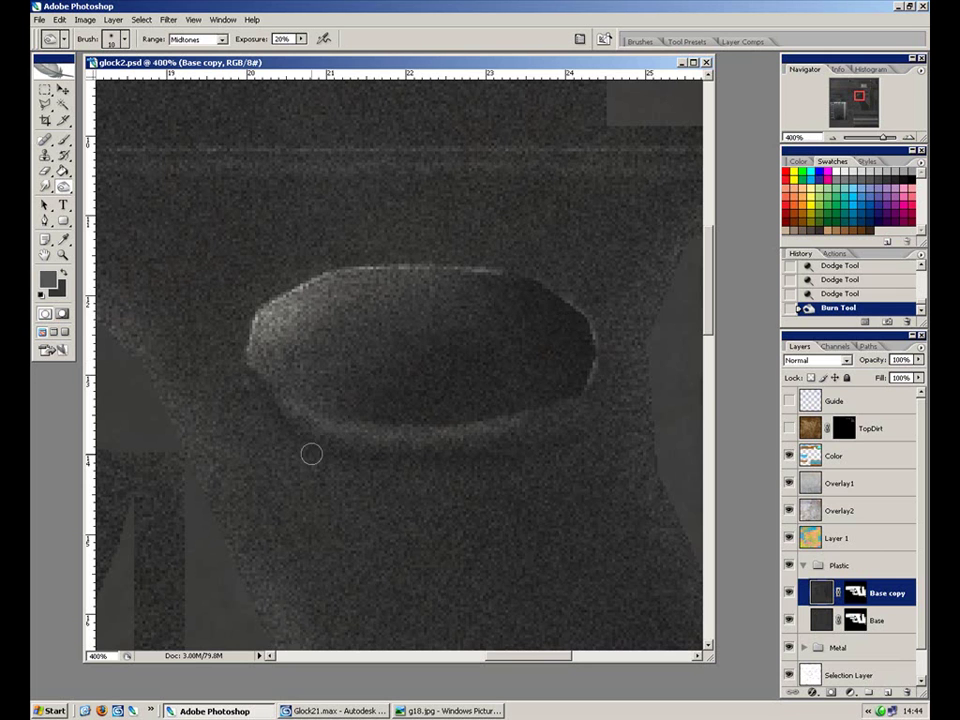
Step: Deepen the soft shadow below and in front of the recess's lower rim with an enlarged Burn brush at 10% exposure
key(bracketright)
key(1)
mouse_move(274, 420)
mouse_down()
mouse_move(285, 418)
mouse_move(251, 411)
mouse_up()
mouse_move(334, 492)
mouse_down()
mouse_move(404, 487)
mouse_move(442, 473)
mouse_move(638, 468)
mouse_move(448, 478)
mouse_move(516, 463)
mouse_up()
mouse_move(261, 411)
mouse_down()
mouse_move(233, 372)
mouse_move(344, 488)
mouse_move(526, 471)
mouse_move(610, 430)
mouse_up()
click(787, 400)
mouse_move(261, 418)
mouse_down()
mouse_move(285, 465)
mouse_move(390, 462)
mouse_up()
key(bracketright)
key(bracketright)
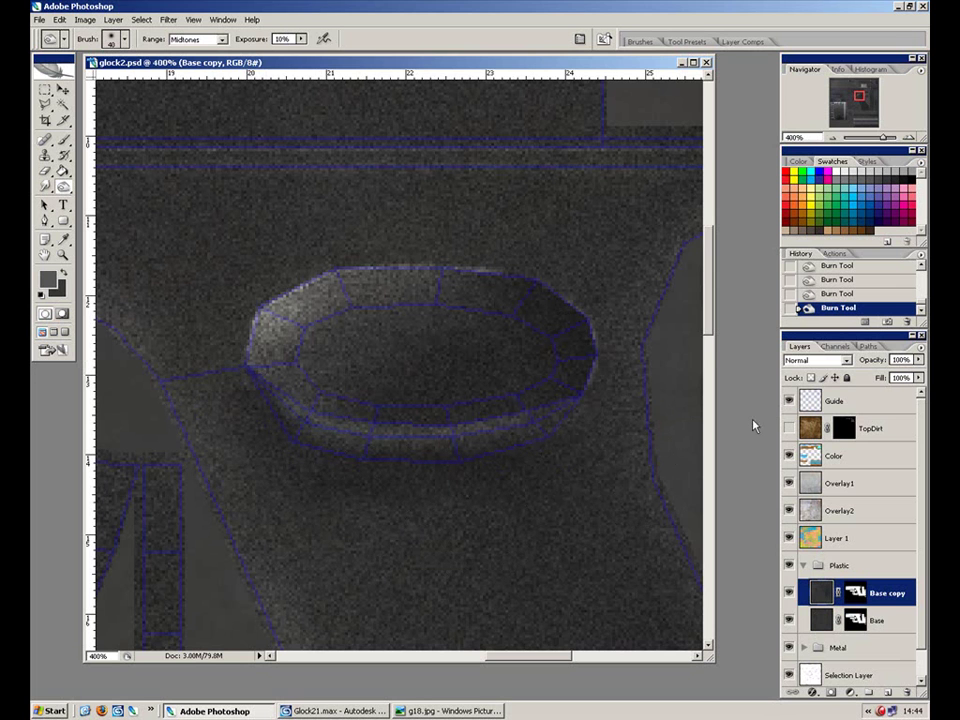
click(788, 400)
Step: Hide the Guide layer and examine the shaded frame, grip and recess at full view and up close
key(ctrl+alt+0)
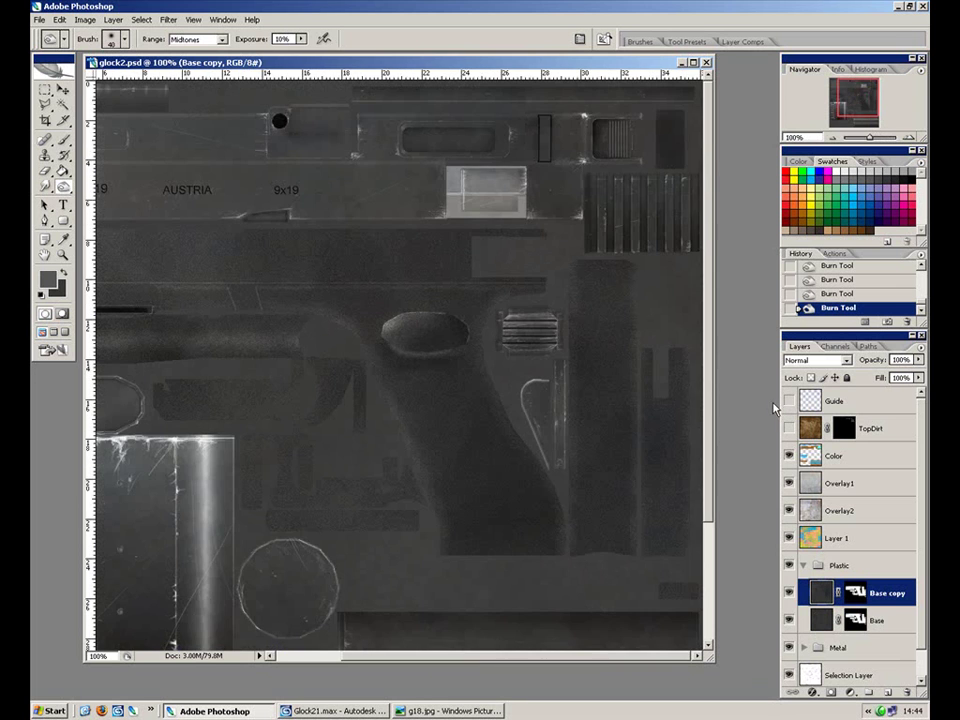
drag(340, 372, 471, 416)
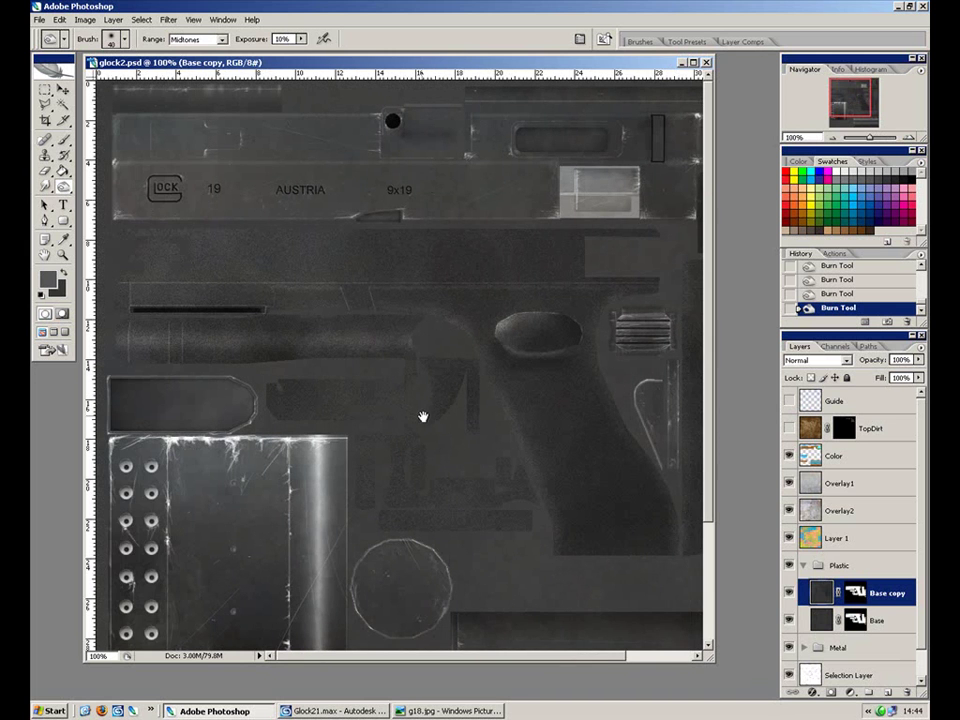
key(ctrl+equal)
key(ctrl+equal)
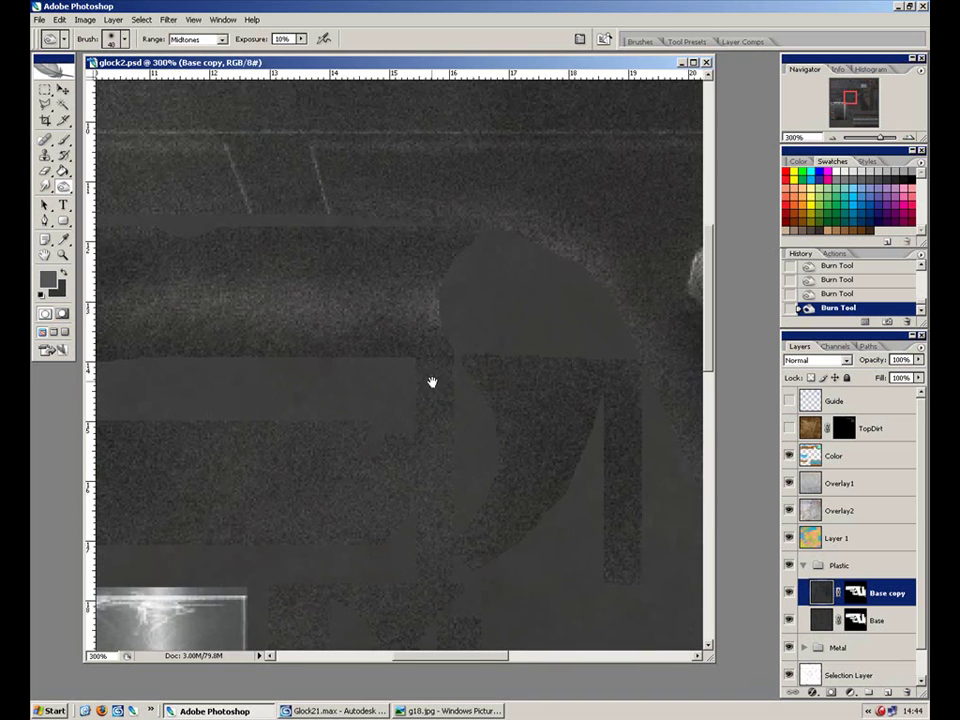
drag(429, 351, 453, 472)
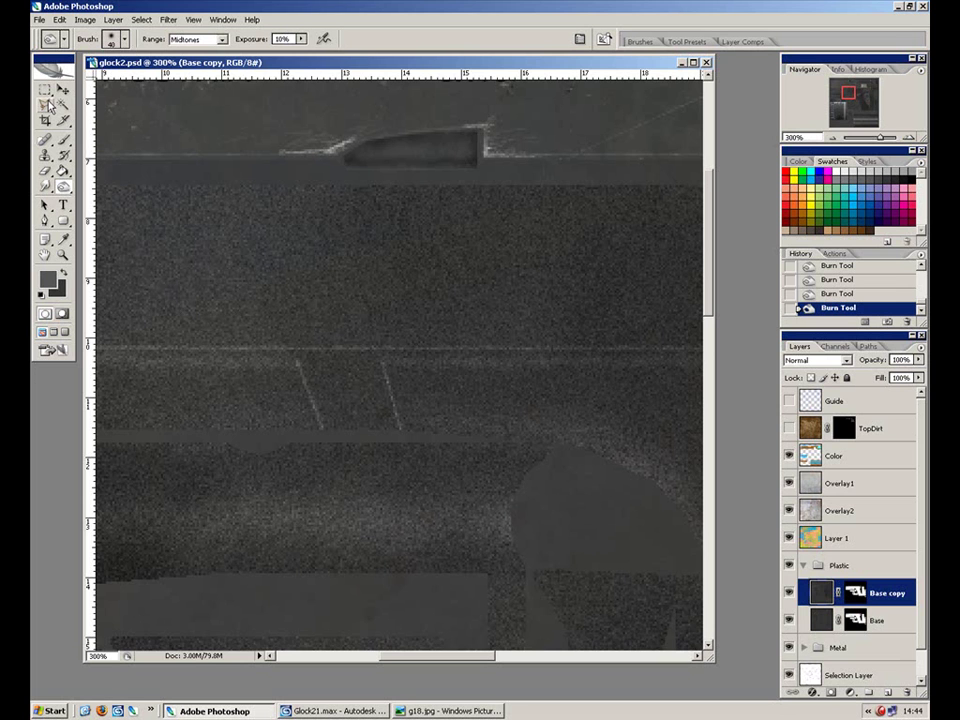
key(ctrl+minus)
key(ctrl+minus)
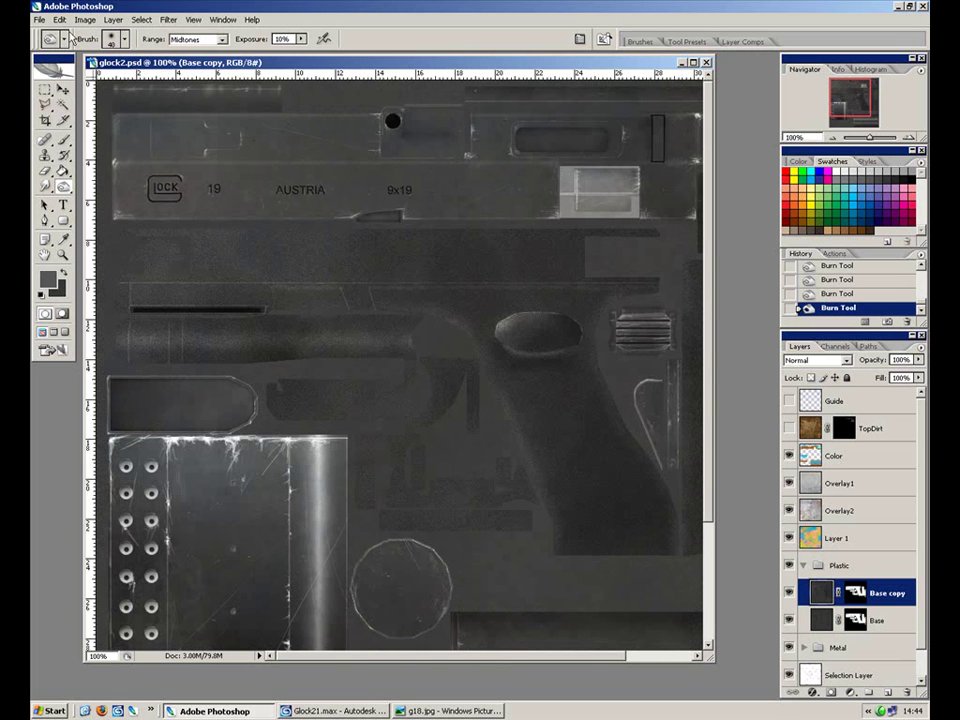
Step: Save the layered texture as glock2.psd in the Weapon folder, replacing the existing file
click(40, 22)
click(72, 161)
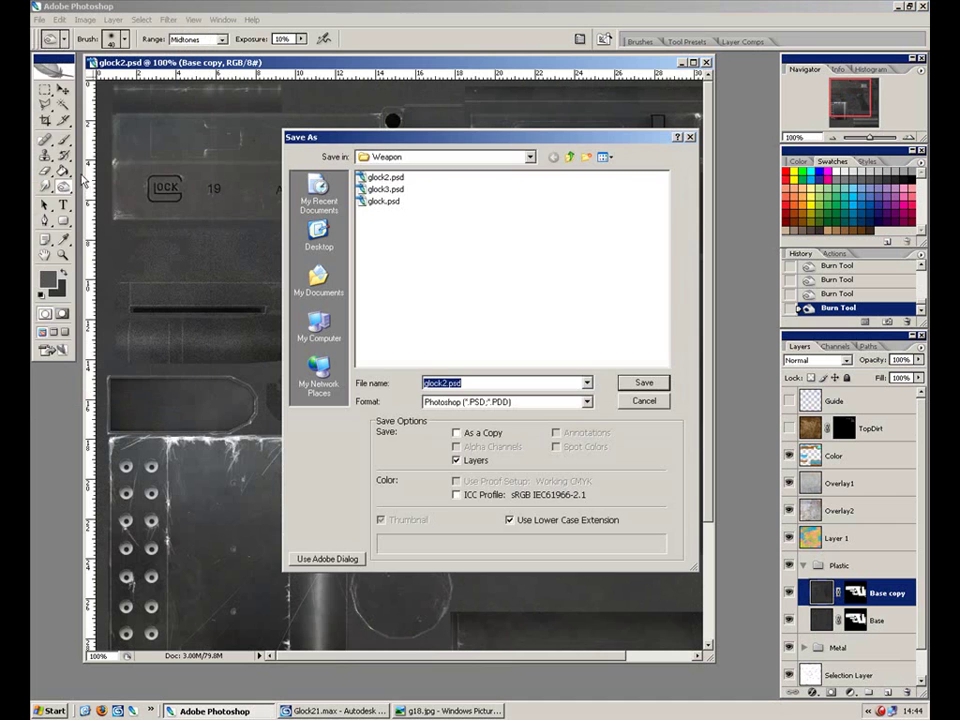
click(393, 177)
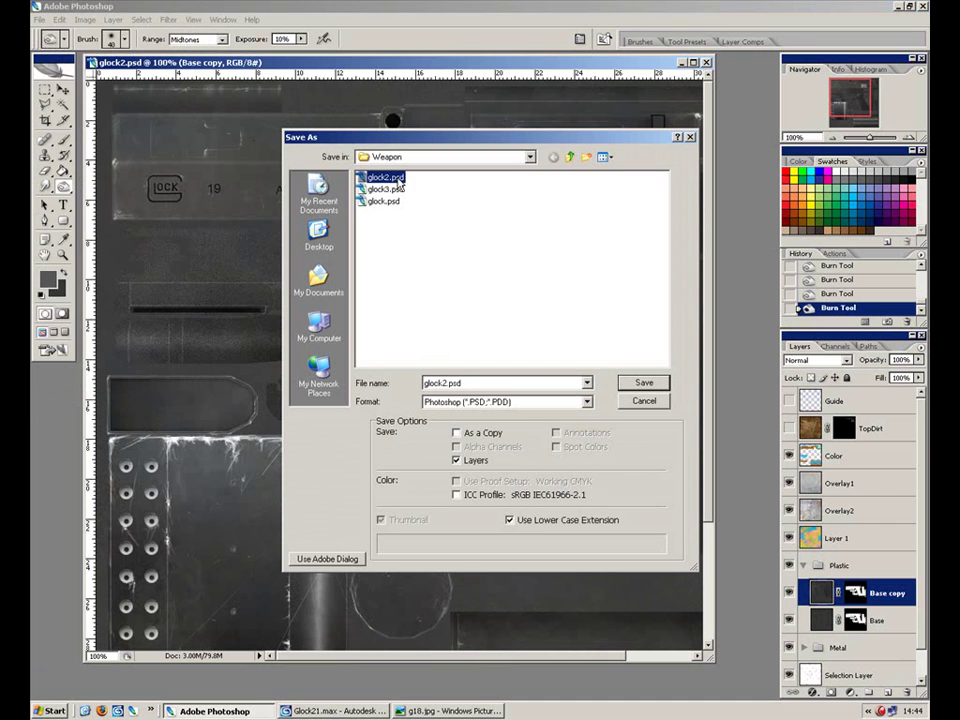
click(648, 381)
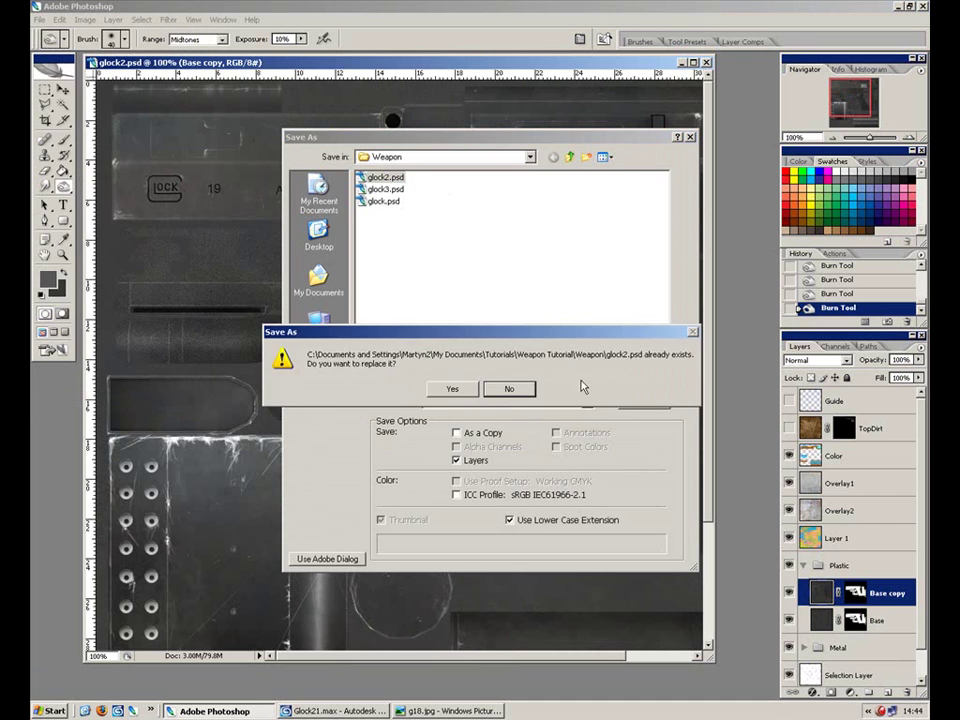
click(452, 388)
click(636, 229)
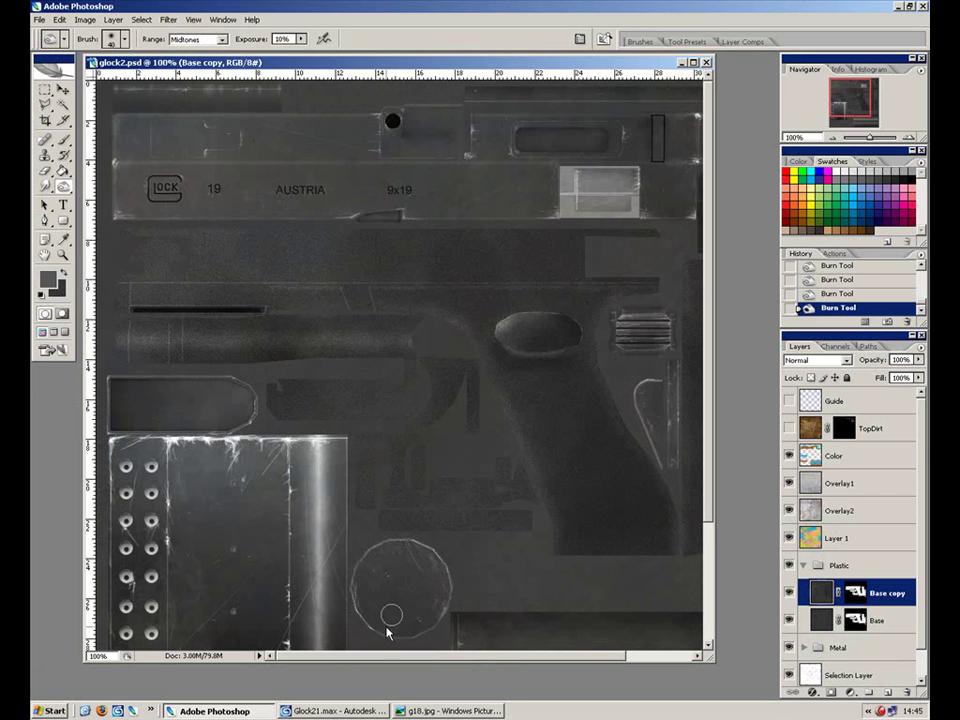
Step: Switch to 3ds Max, assign the 07 - Default material with the glock2.psd diffuse map to the pistol, and minimize the Material Editor
click(330, 711)
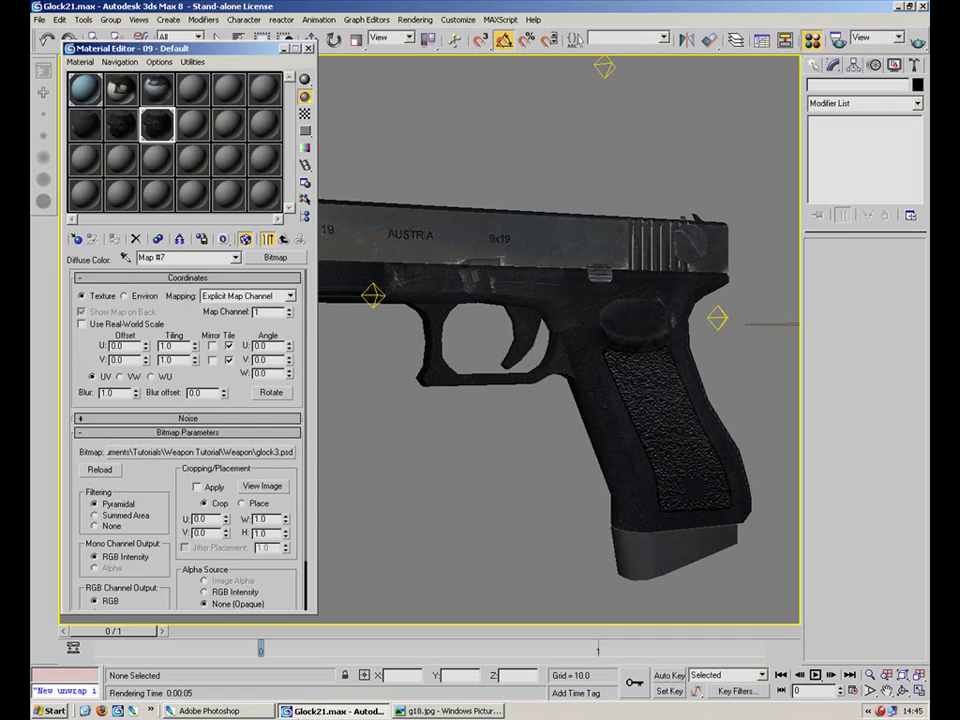
click(90, 125)
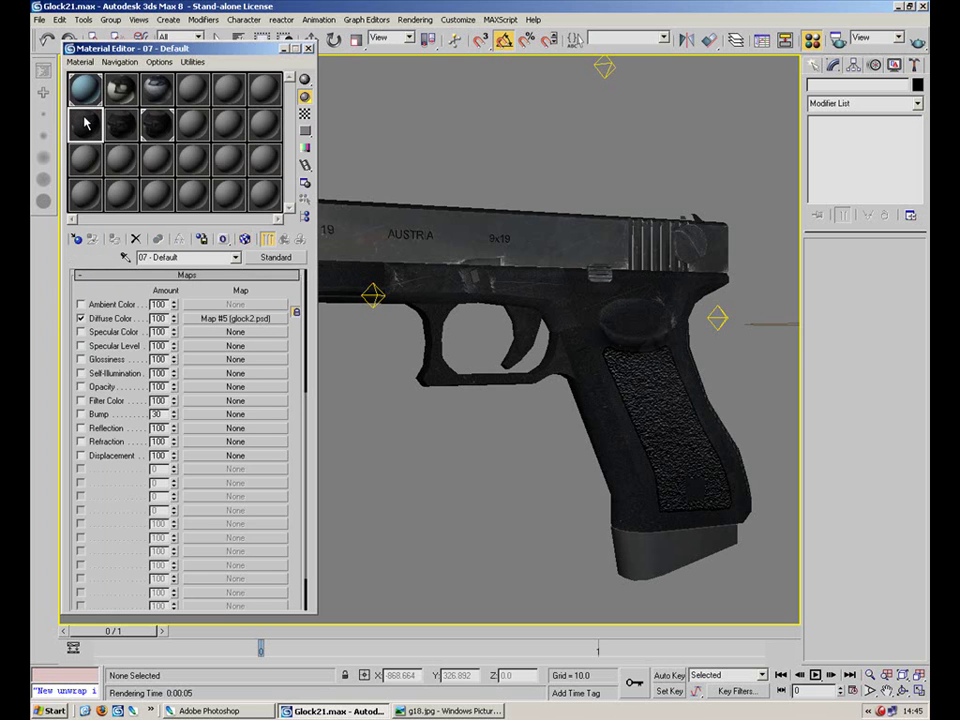
drag(93, 123, 471, 247)
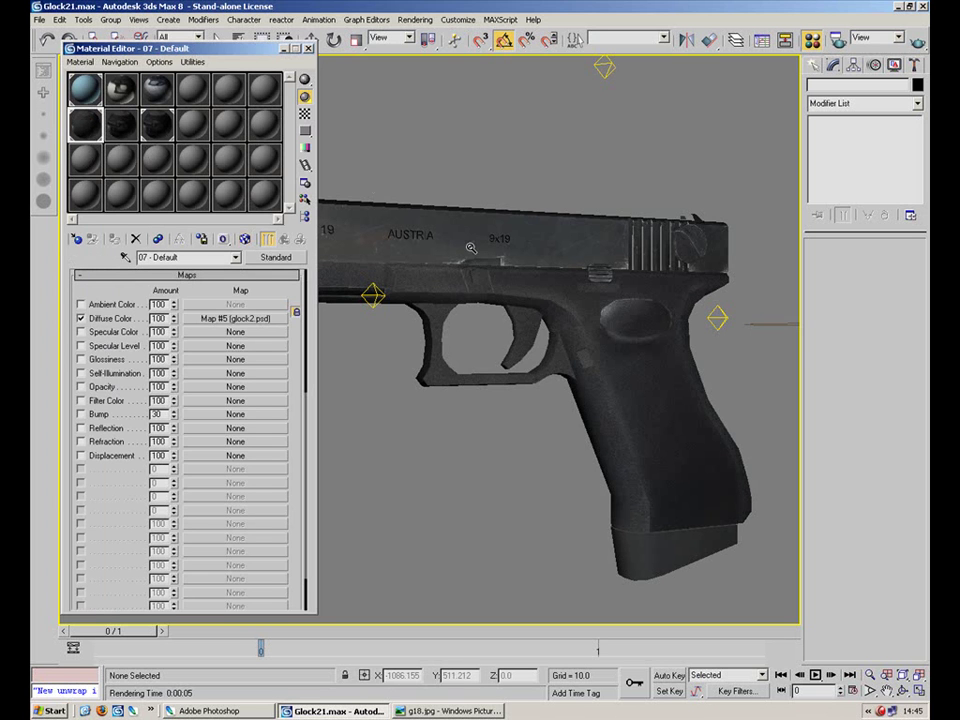
click(285, 48)
Step: Examine the plastic shading on the pistol model's grip, oval recess and frame from several angles and distances
drag(543, 385, 347, 427)
scroll(347, 427, up, 5)
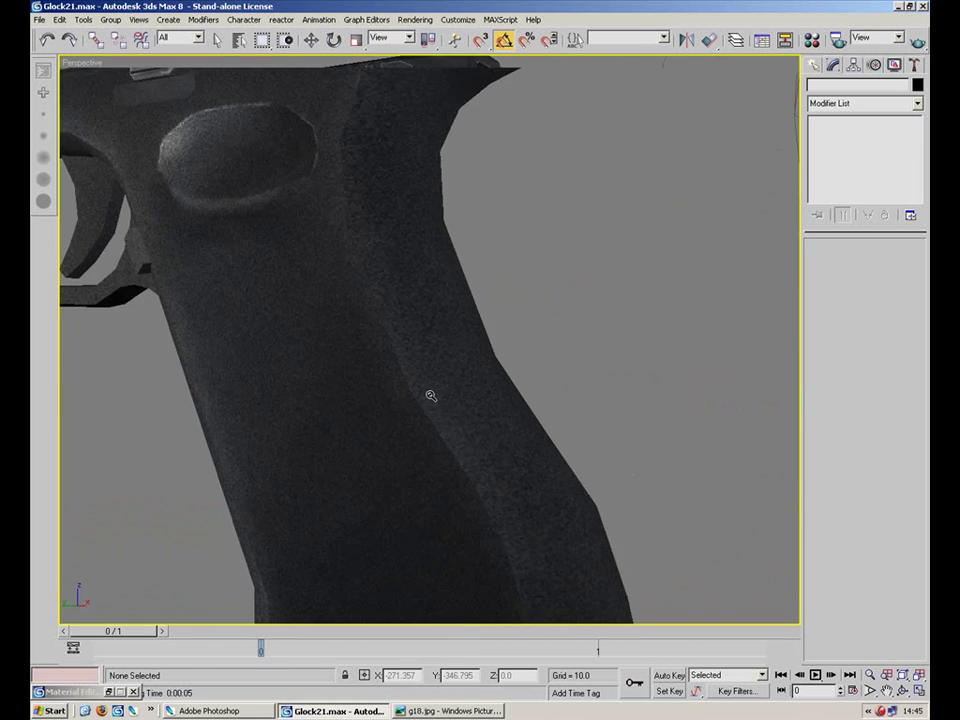
scroll(437, 360, down, 4)
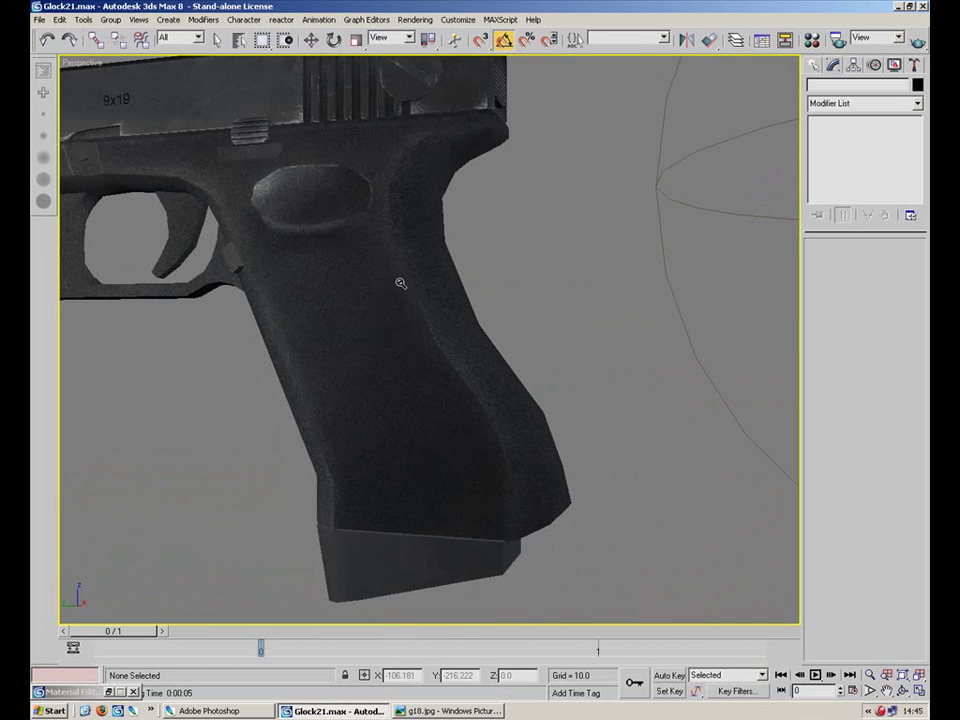
scroll(517, 453, up, 2)
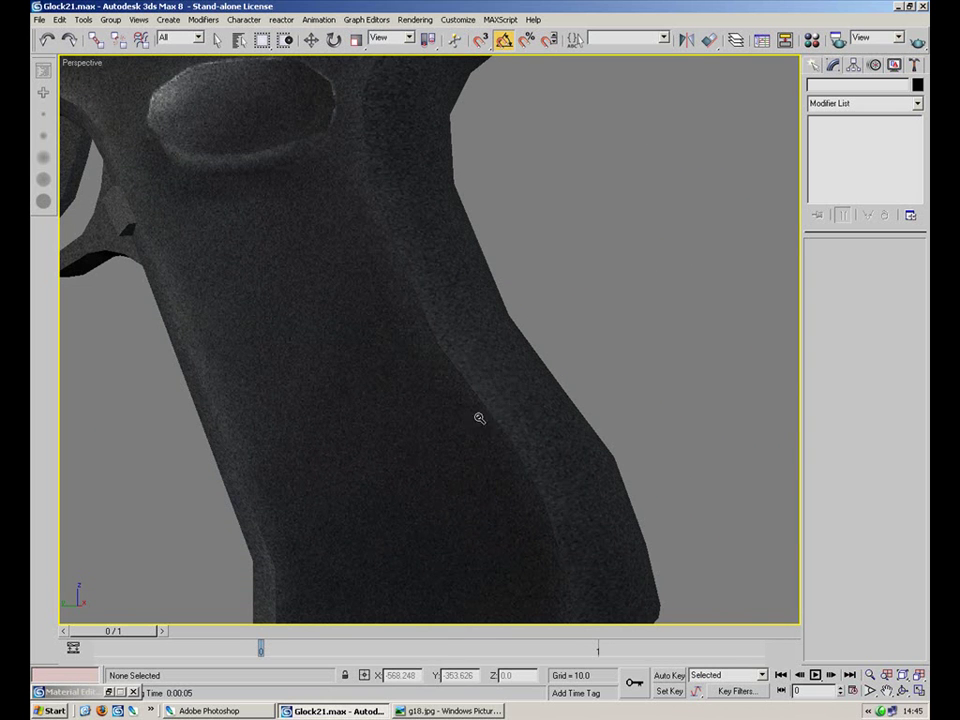
scroll(403, 441, down, 2)
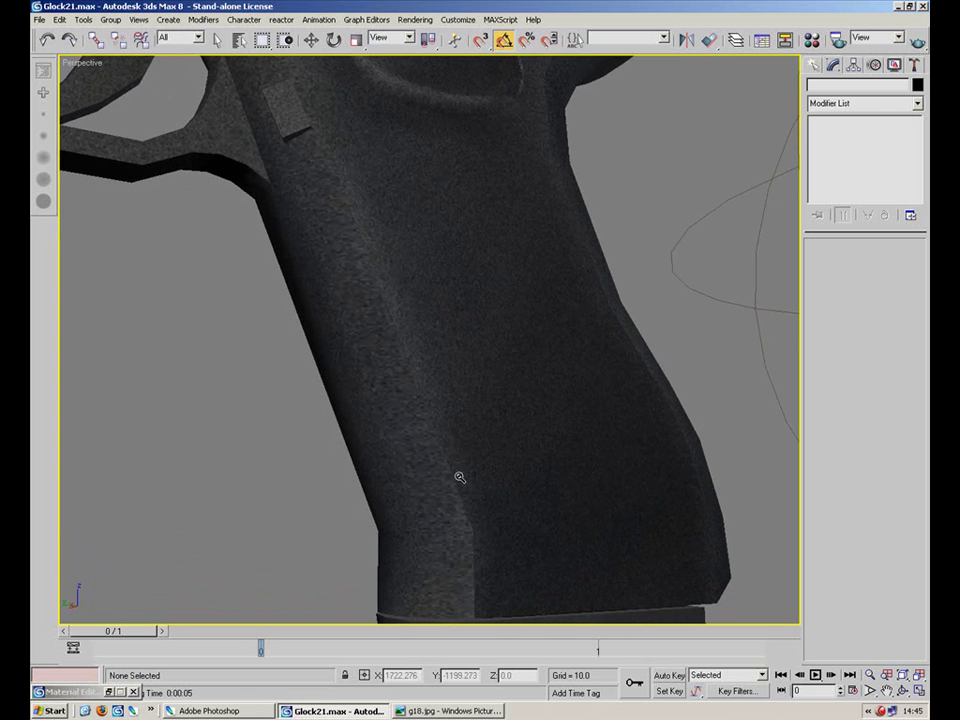
drag(480, 433, 680, 443)
scroll(716, 501, down, 3)
drag(513, 395, 330, 422)
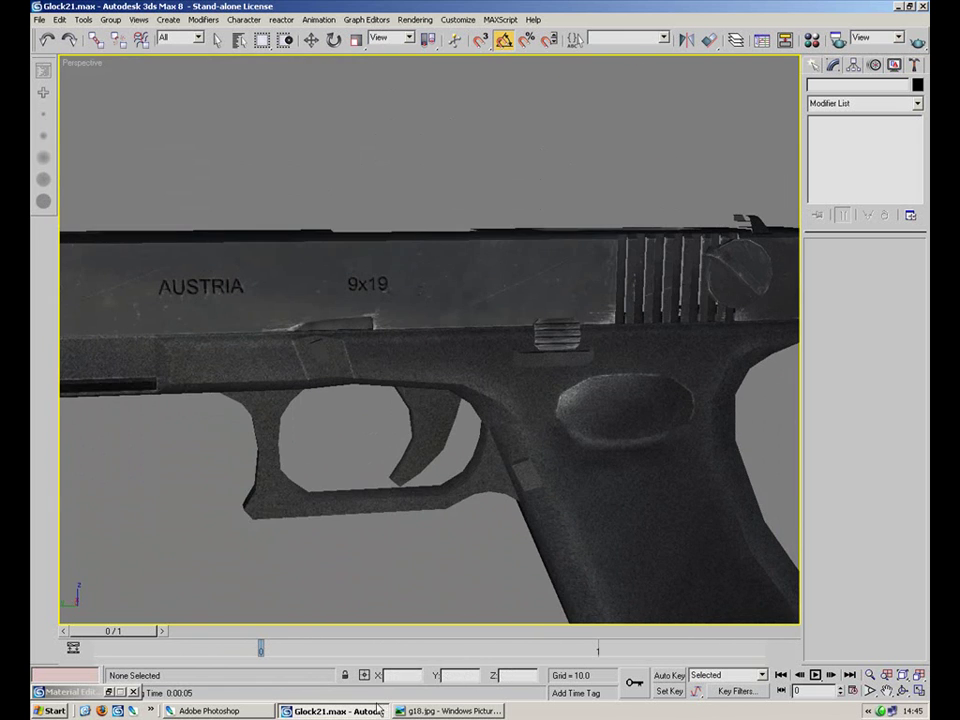
Step: Switch back to Photoshop and examine the frame, grip and adjacent vertical strips in the glock2.psd texture
click(228, 711)
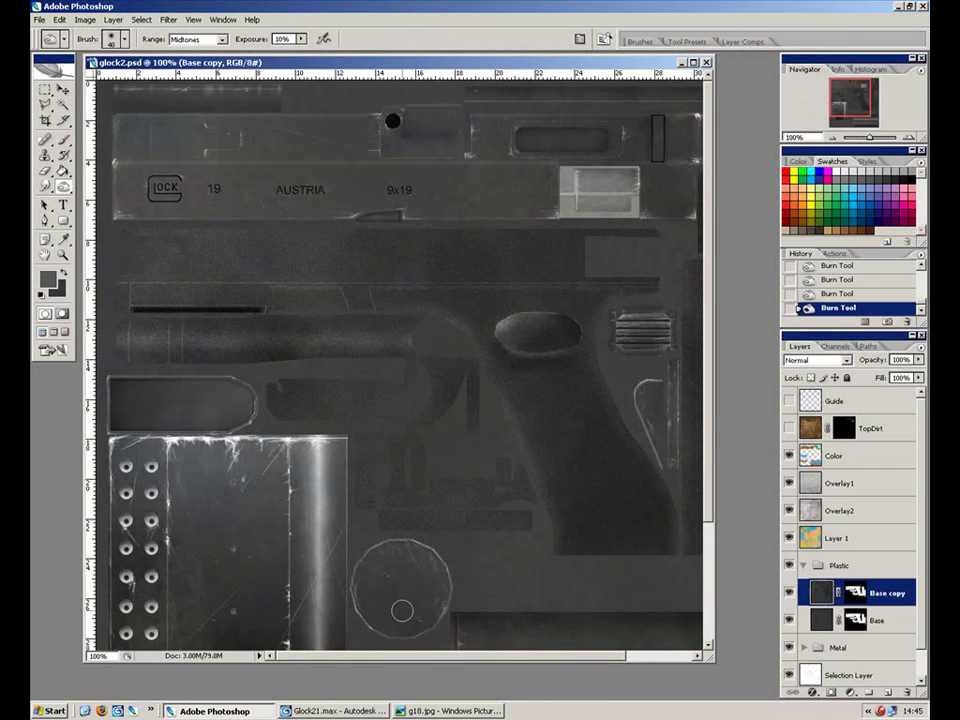
key(ctrl+plus)
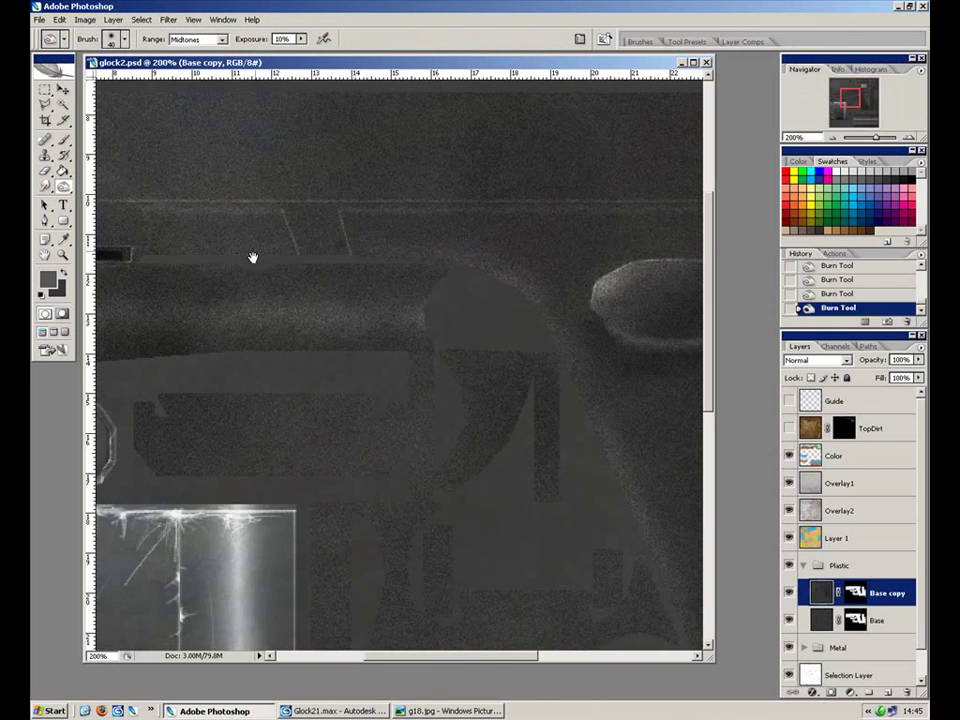
drag(257, 246, 439, 300)
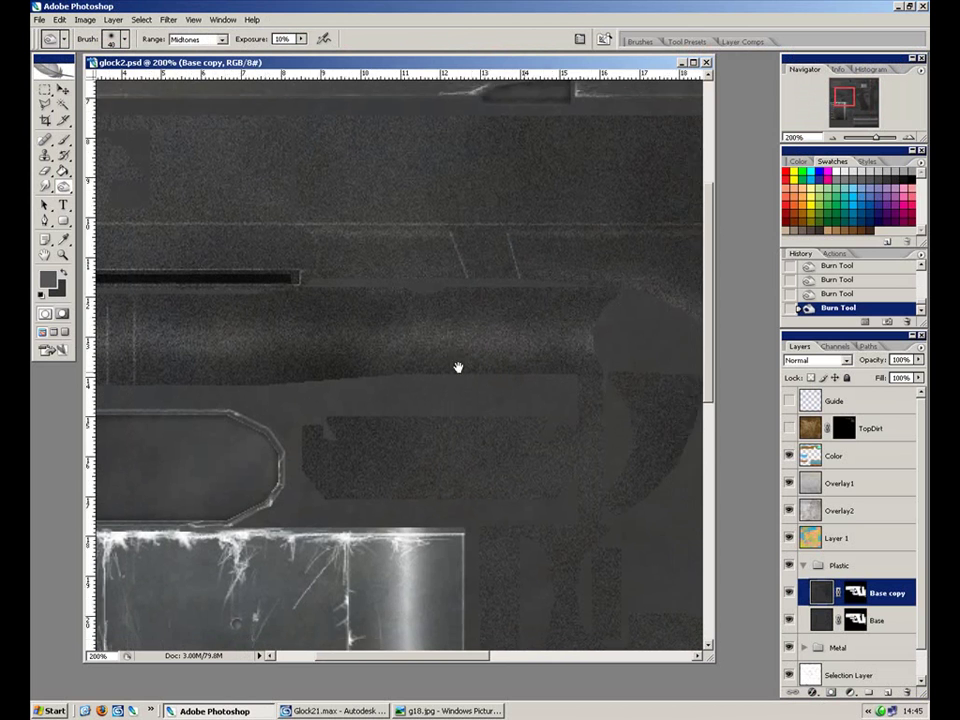
drag(525, 377, 175, 346)
mouse_move(562, 433)
mouse_down()
mouse_move(235, 345)
mouse_move(194, 225)
mouse_up()
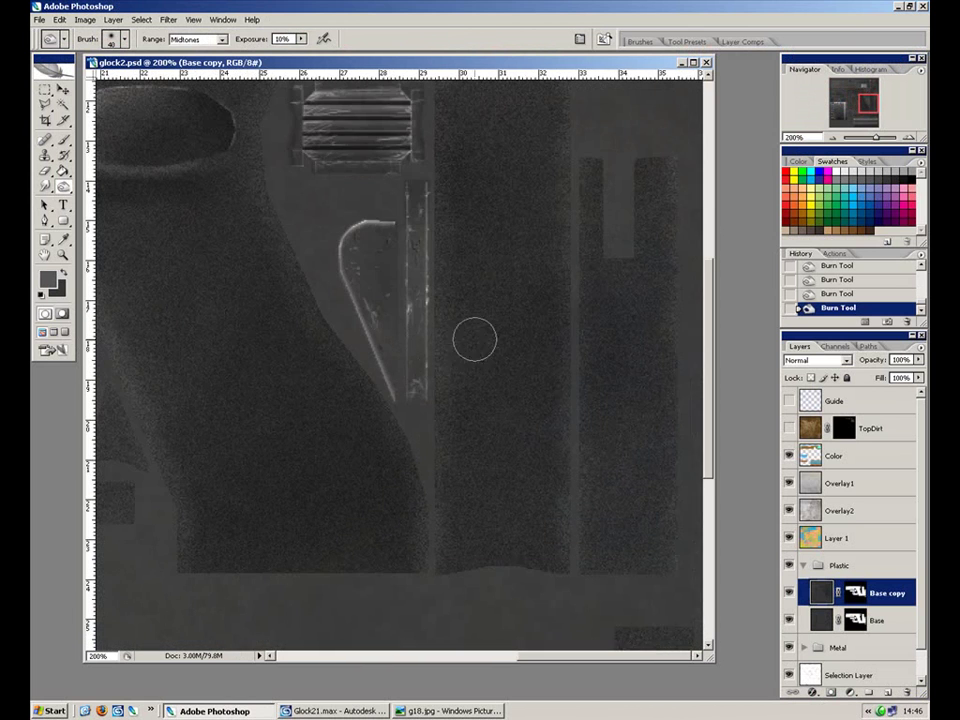
key(ctrl+minus)
key(ctrl+plus)
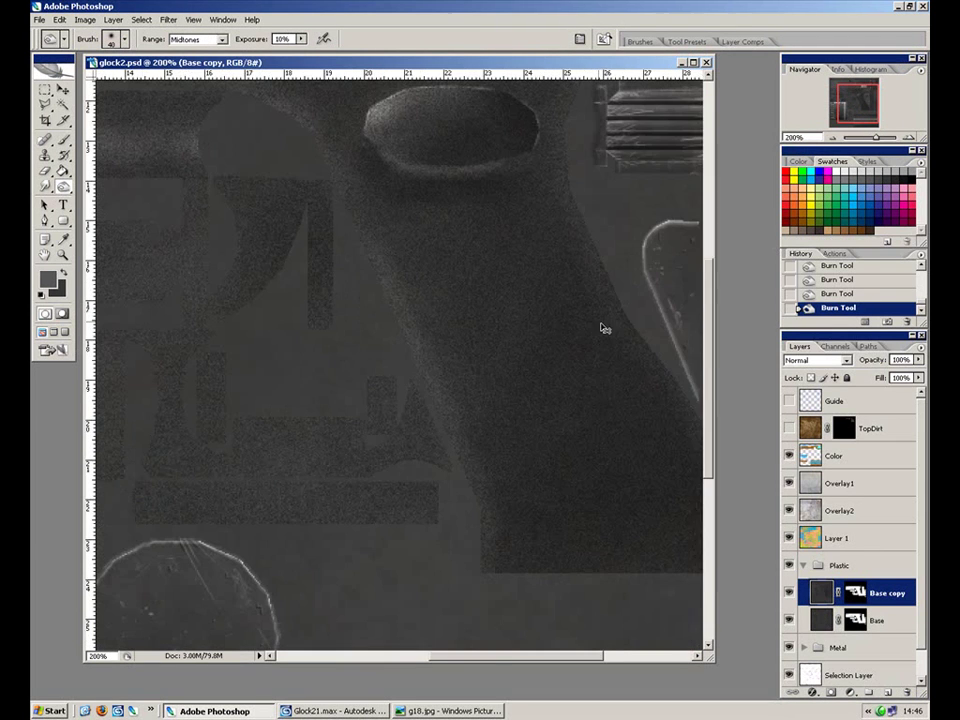
drag(596, 369, 280, 421)
drag(376, 429, 334, 427)
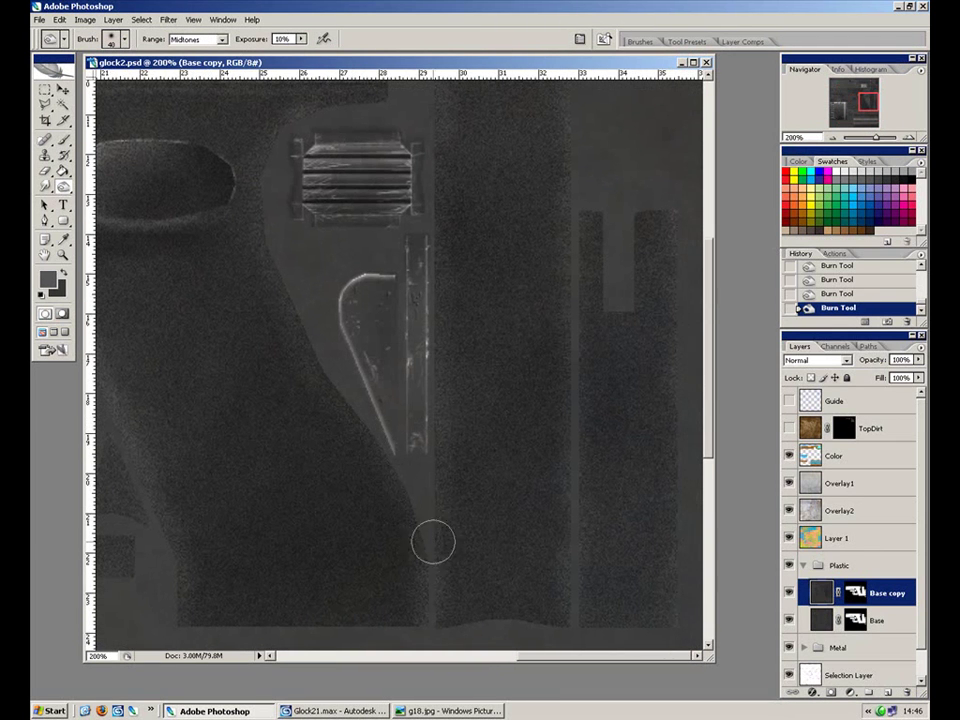
Step: Switch to the picture viewer, bring up the ganz4.jpg reference photo to study the ribbed grip, and minimize the Material Editor
click(348, 712)
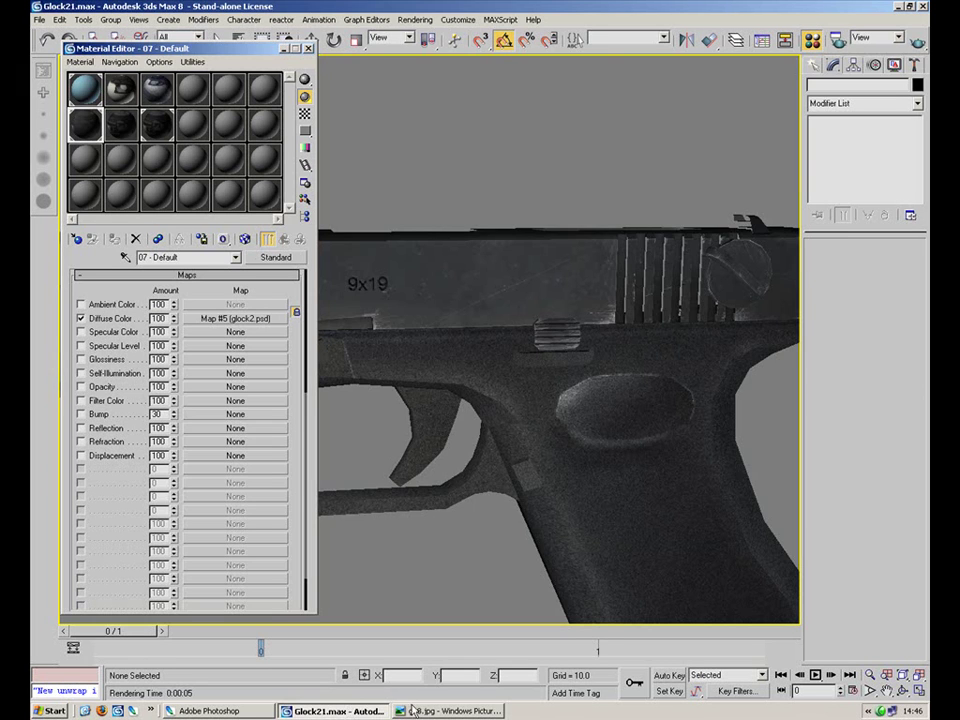
click(410, 710)
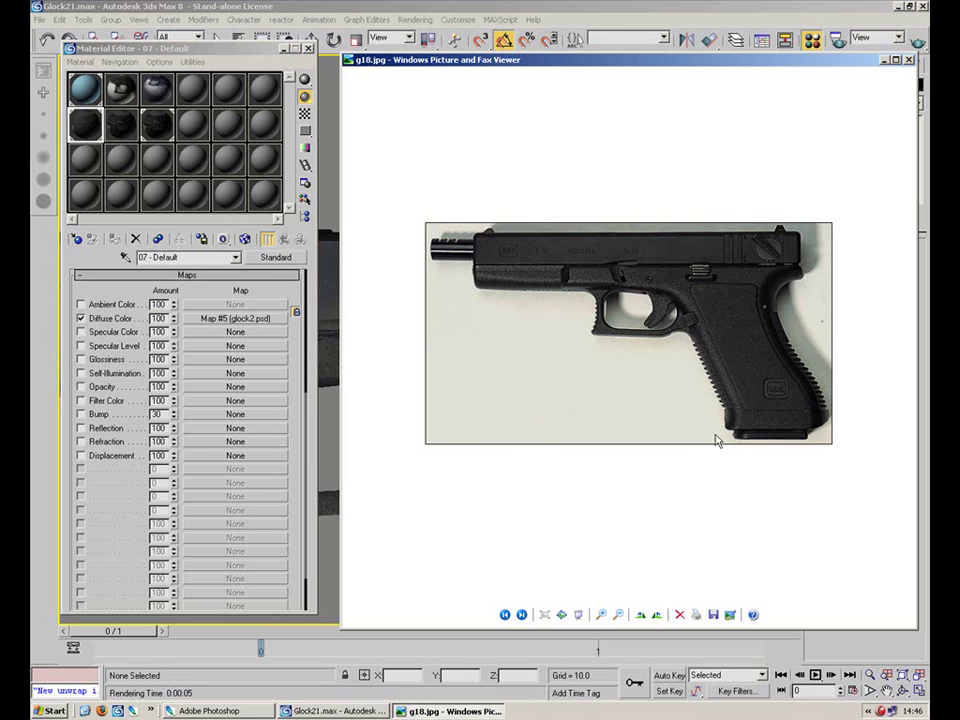
click(521, 615)
click(521, 615)
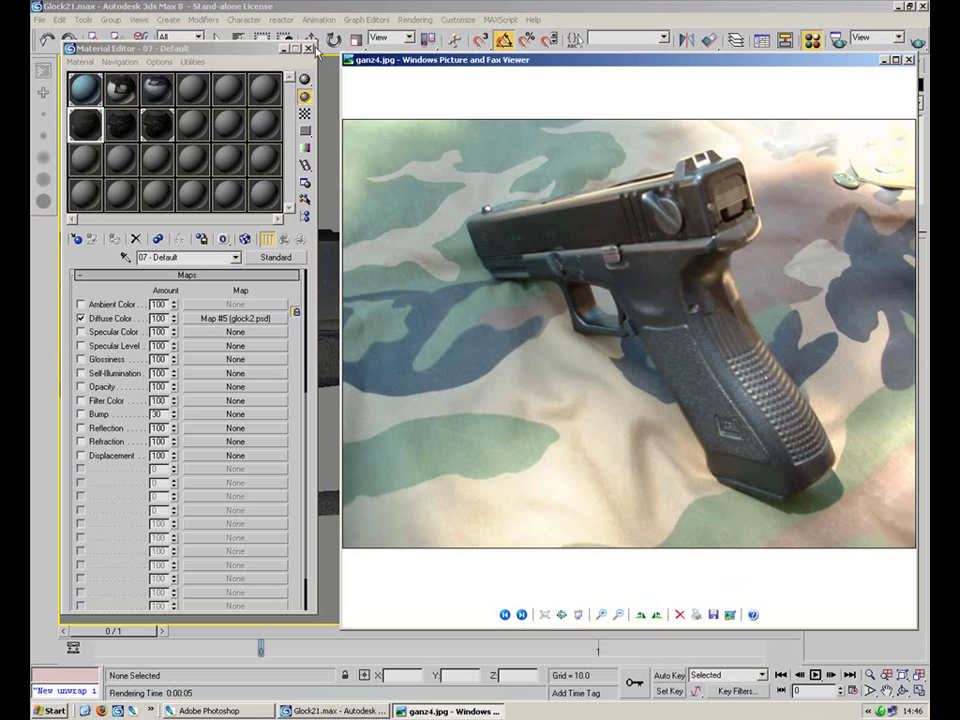
click(286, 49)
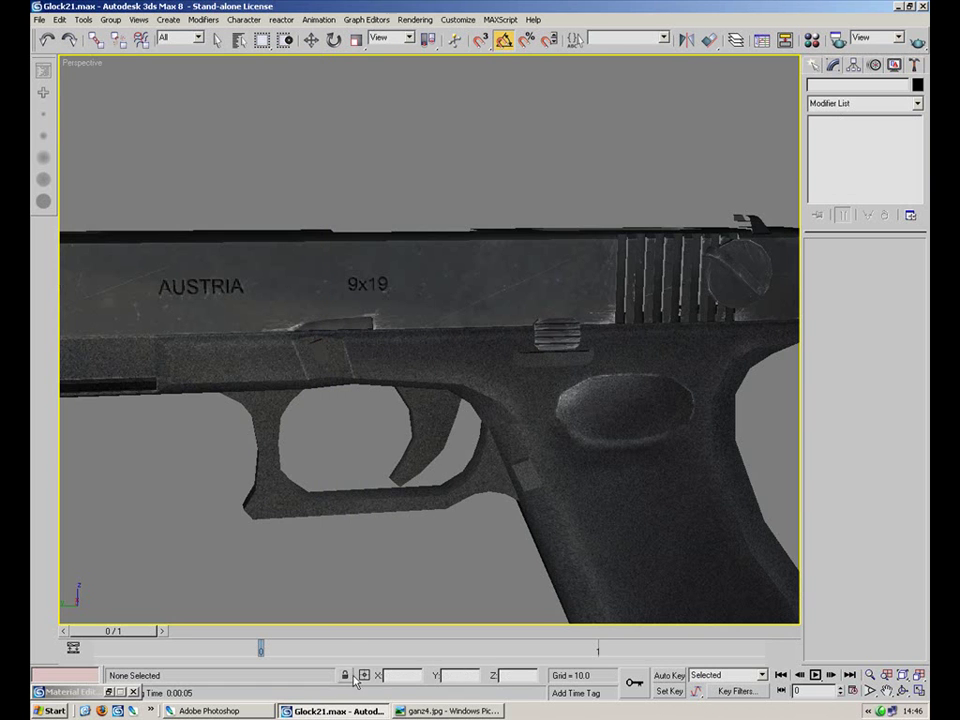
Step: Return to Photoshop, show the Guide layer and clear any selection, ready for the Rectangular Marquee tool
click(215, 711)
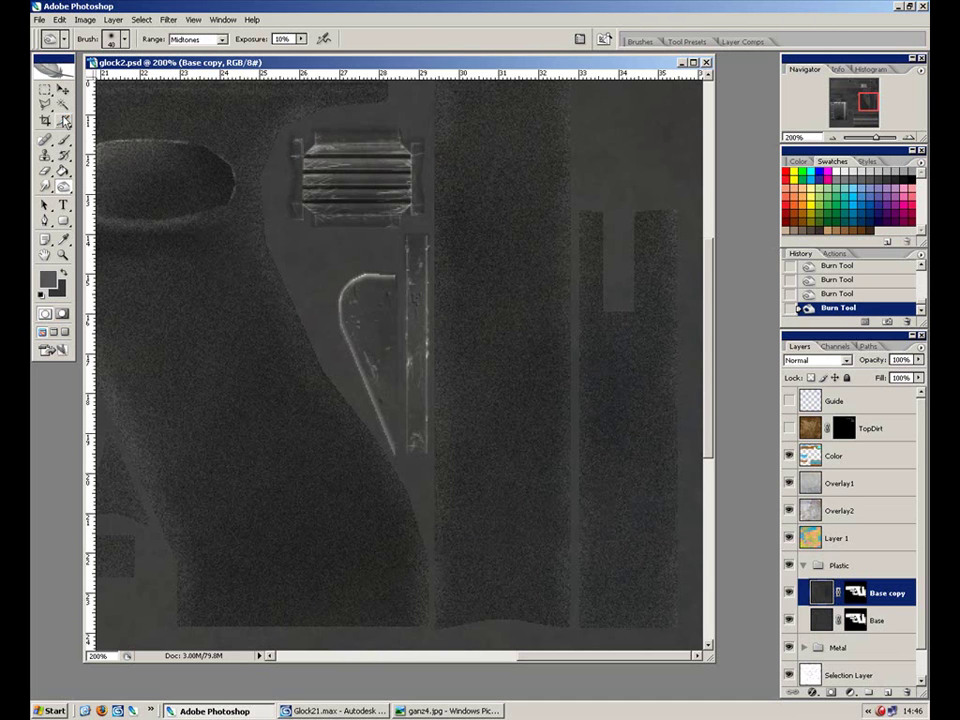
key(m)
click(790, 401)
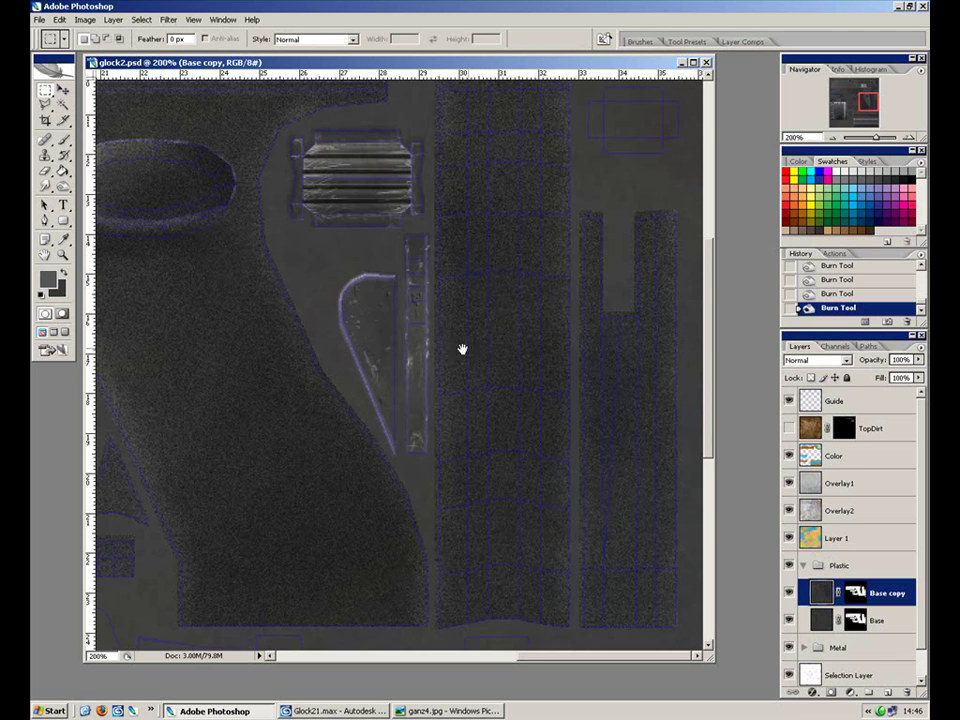
scroll(480, 349, up, 2)
key(ctrl+d)
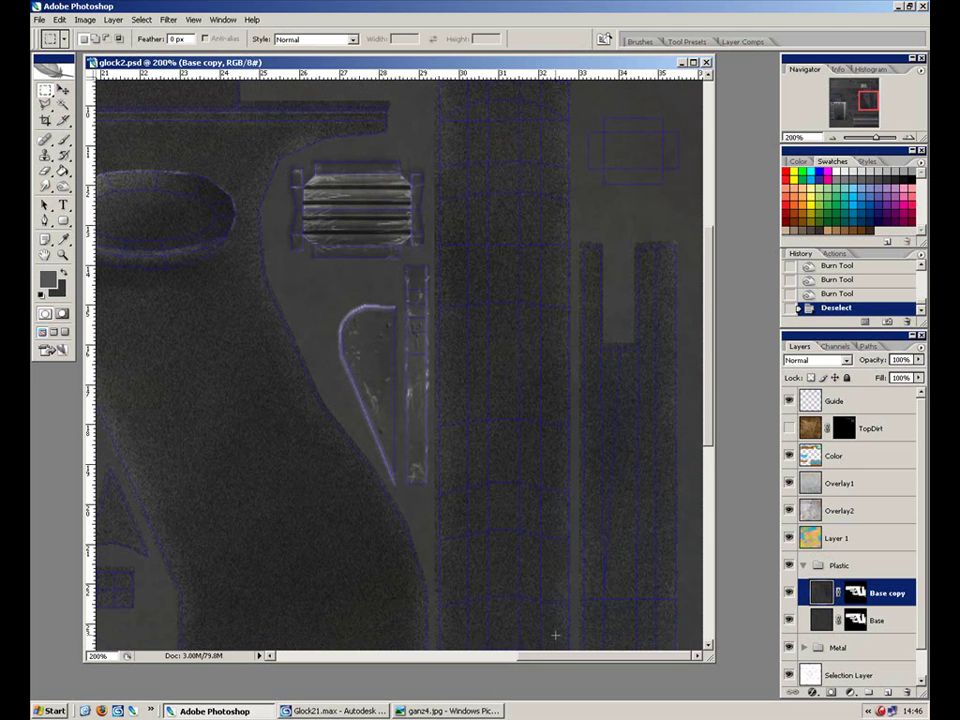
Step: Select a tall rectangle inside the wide vertical strip beside the grip and copy it from Base copy onto a new layer
drag(557, 632, 454, 287)
drag(597, 234, 551, 641)
drag(353, 198, 458, 453)
scroll(482, 411, up, 5)
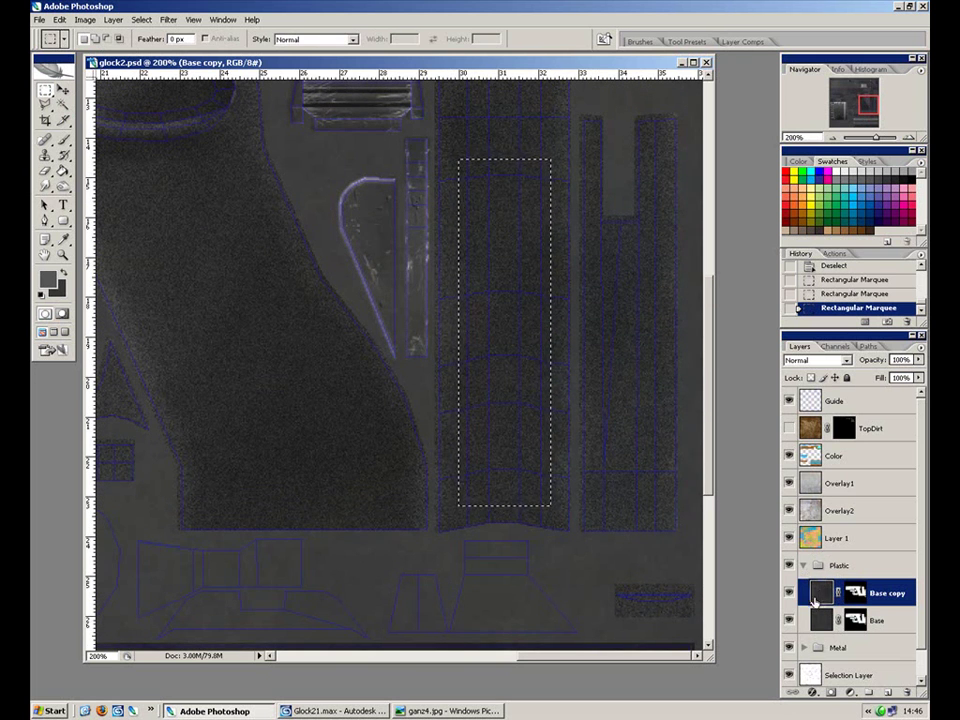
key(ctrl+c)
key(ctrl+v)
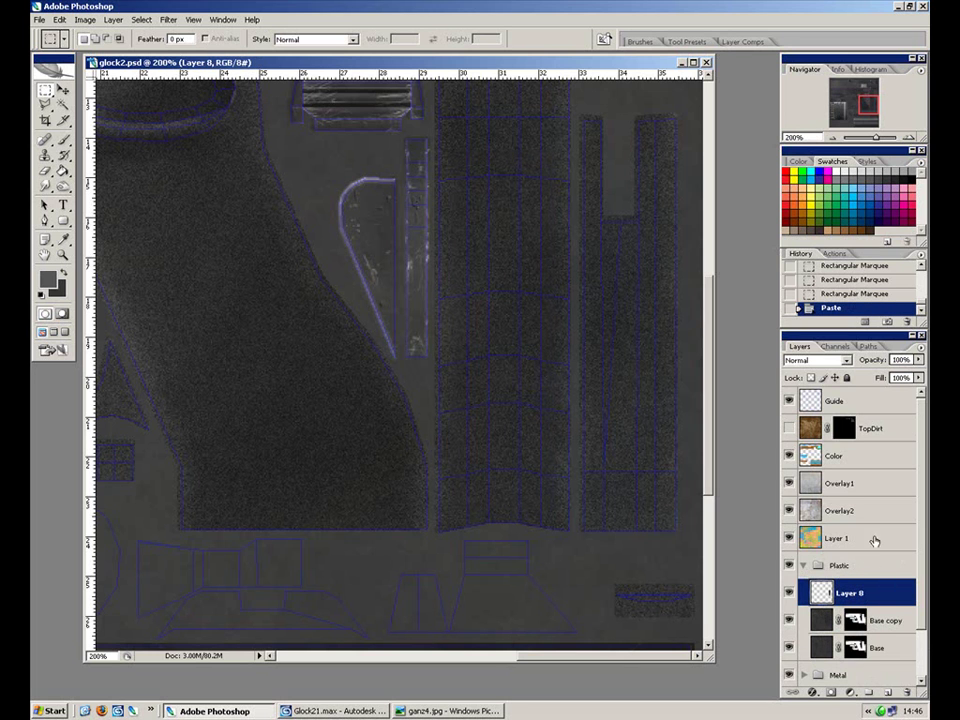
Step: Add a Bevel and Emboss style to the pasted panel layer with the Chisel Hard technique and a size of 2 px
click(828, 692)
click(850, 623)
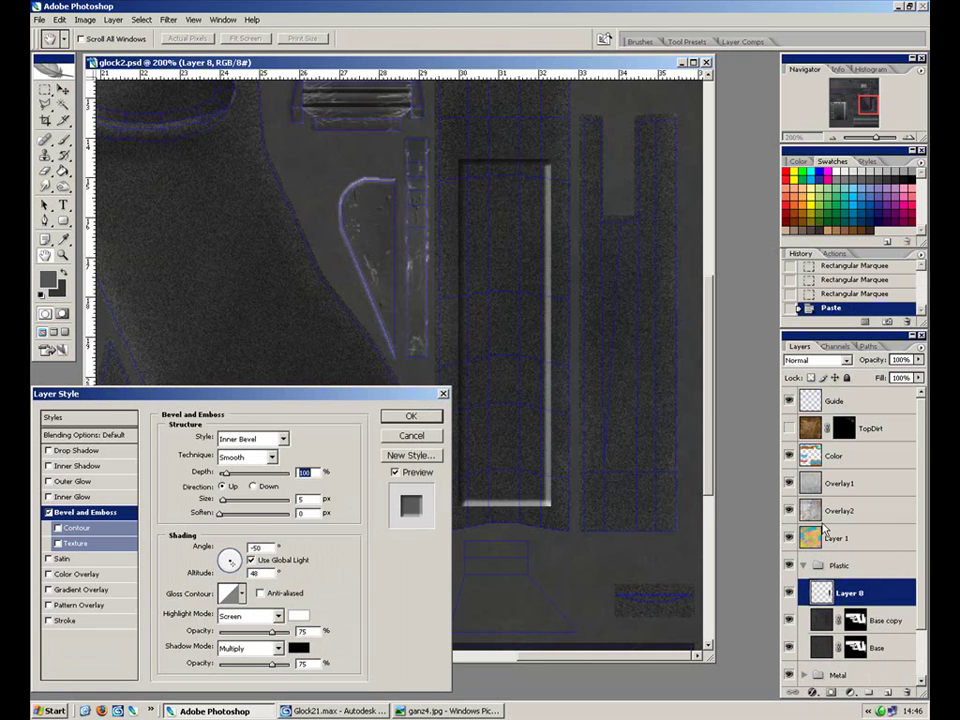
click(252, 460)
click(265, 484)
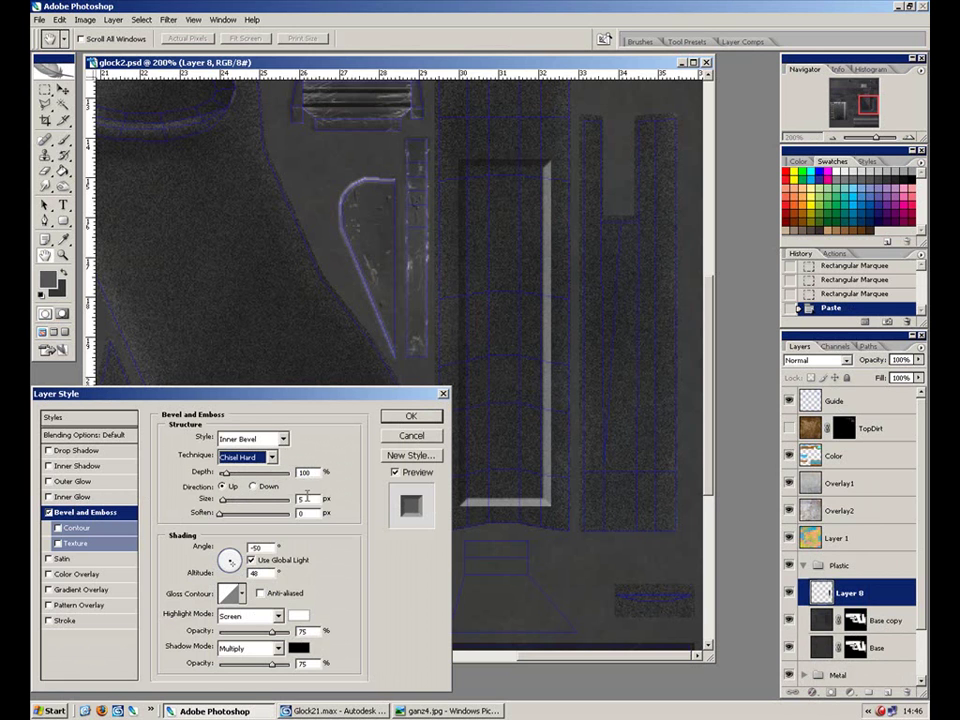
drag(305, 499, 287, 503)
text(2)
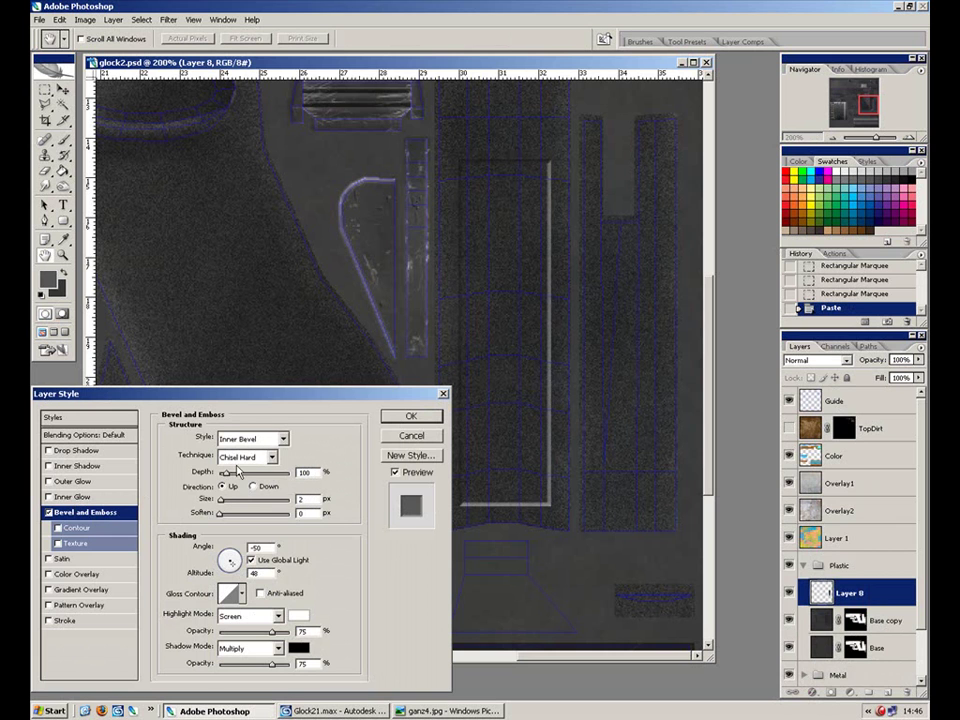
Step: Apply the panel's bevel with depth 91%, light angle 131°, altitude 42°, direction Down and size 1 px
drag(228, 474, 225, 476)
click(228, 561)
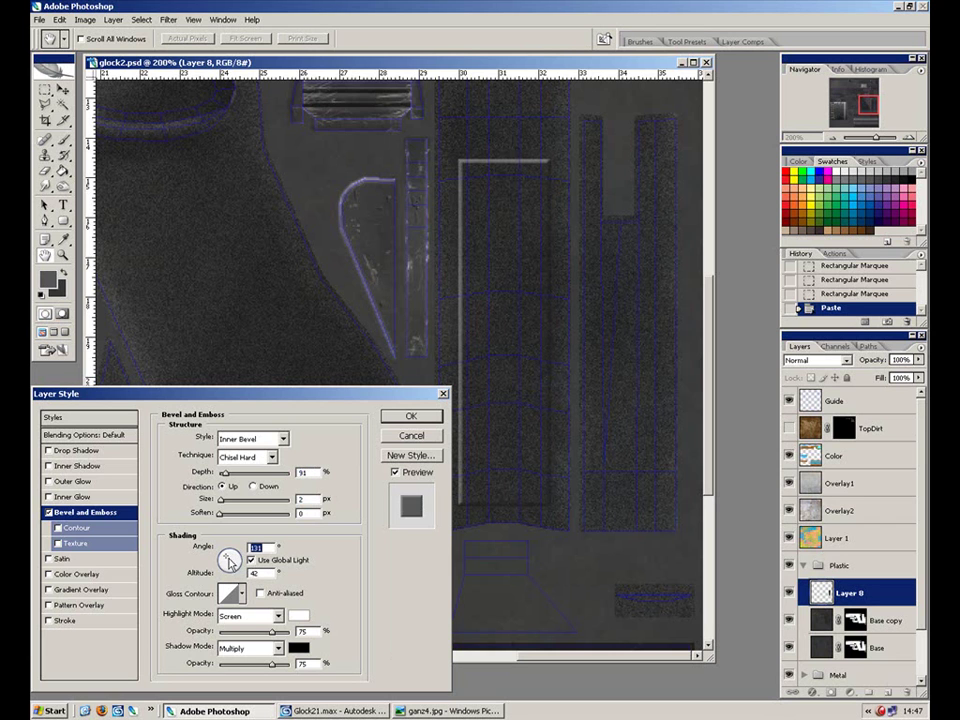
click(253, 486)
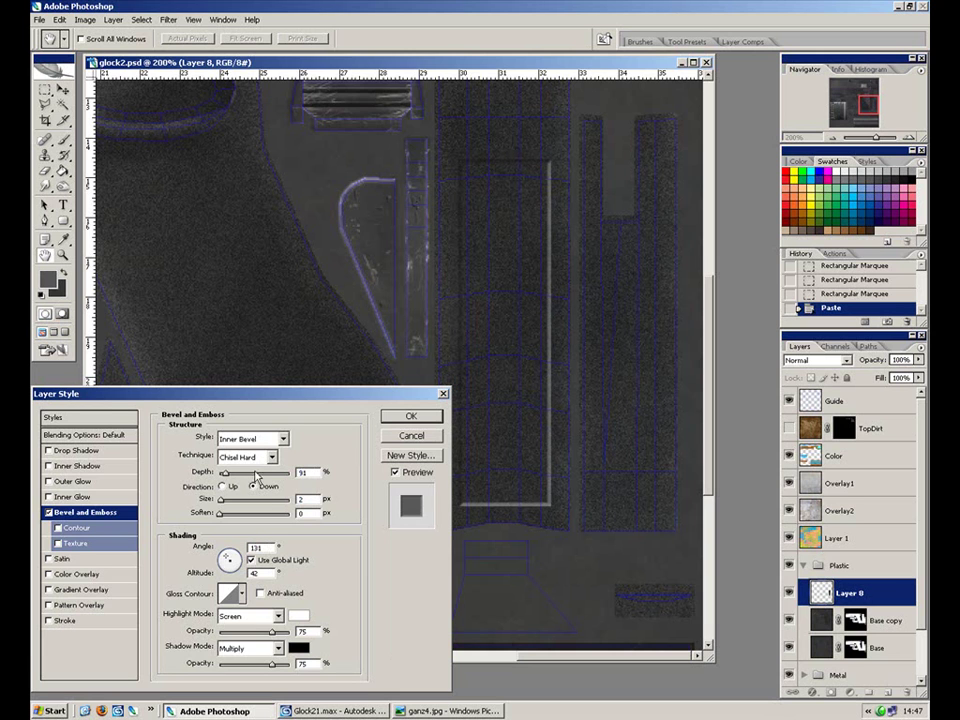
drag(304, 498, 270, 506)
text(1)
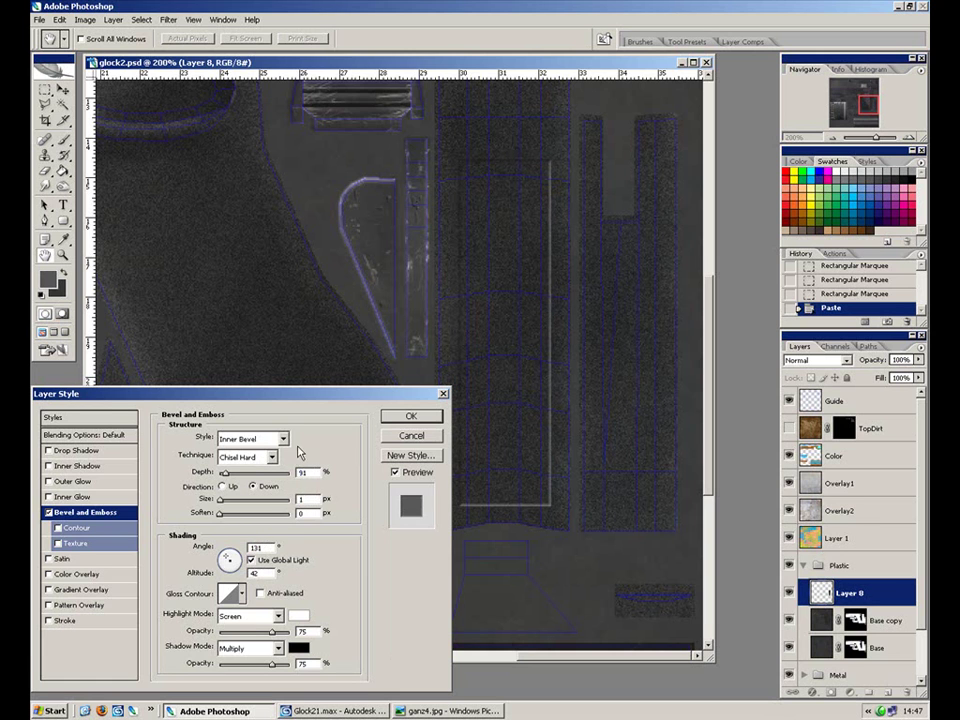
click(405, 417)
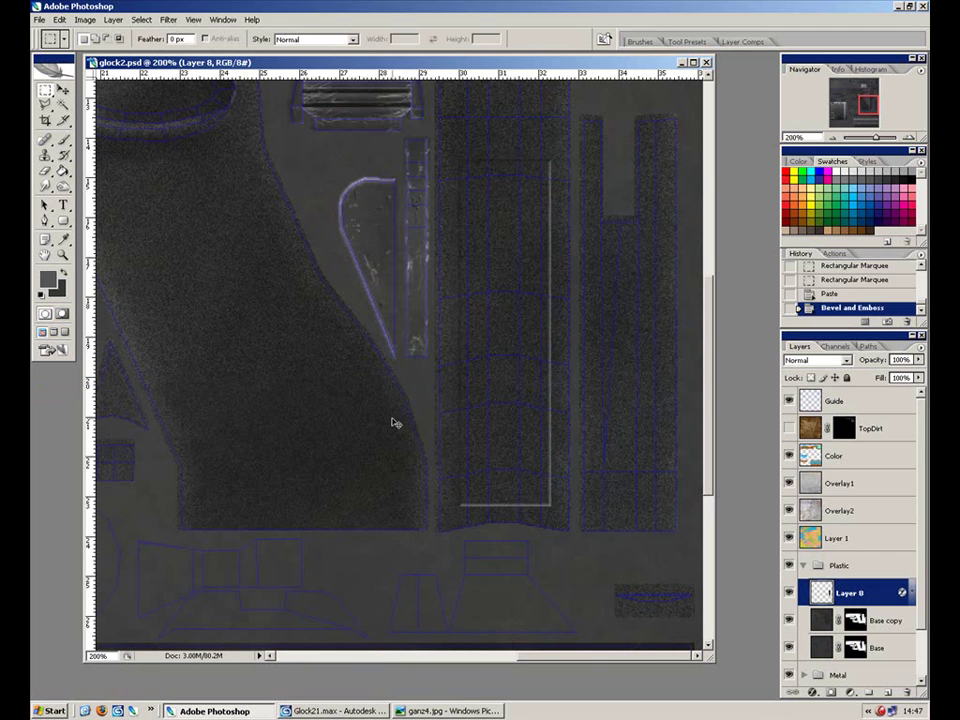
Step: Lighten the panel layer slightly with a small positive Lightness value in Hue/Saturation
key(ctrl+u)
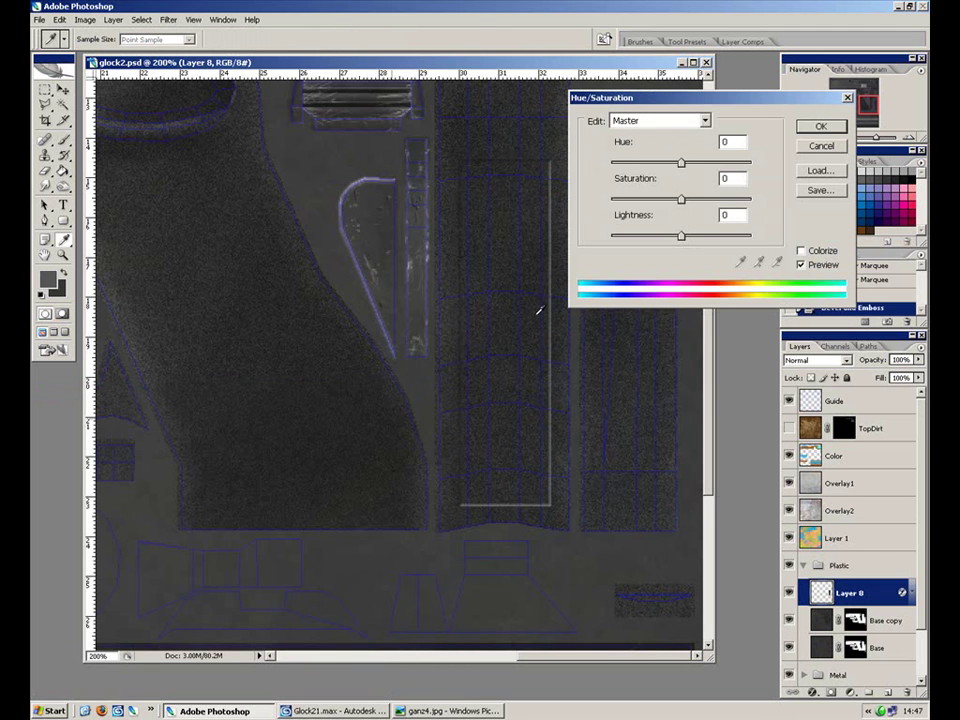
click(687, 236)
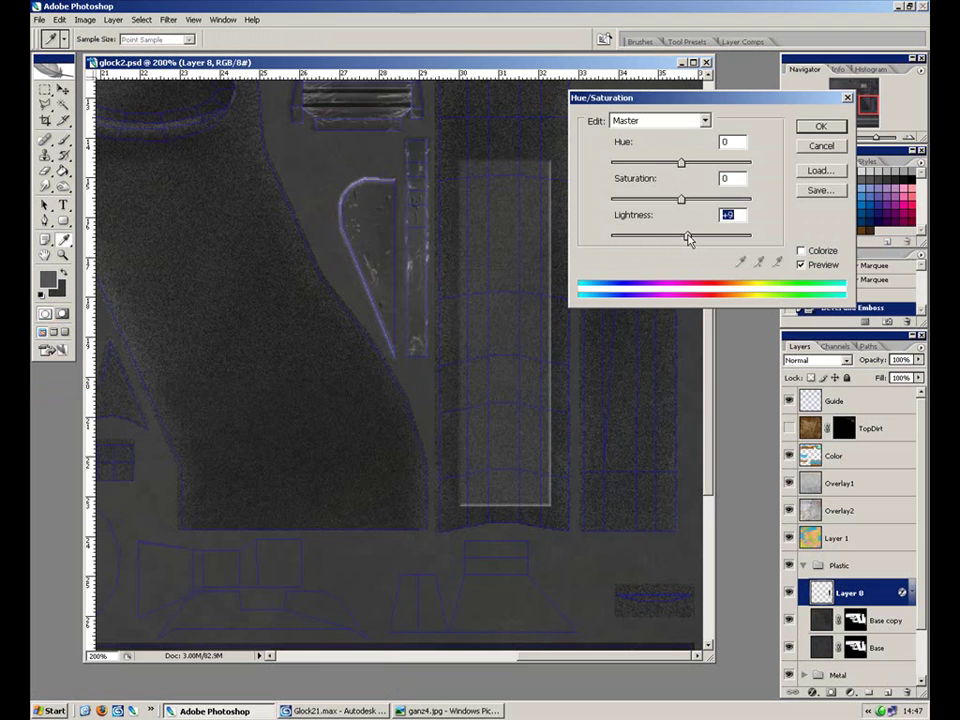
drag(685, 233, 684, 234)
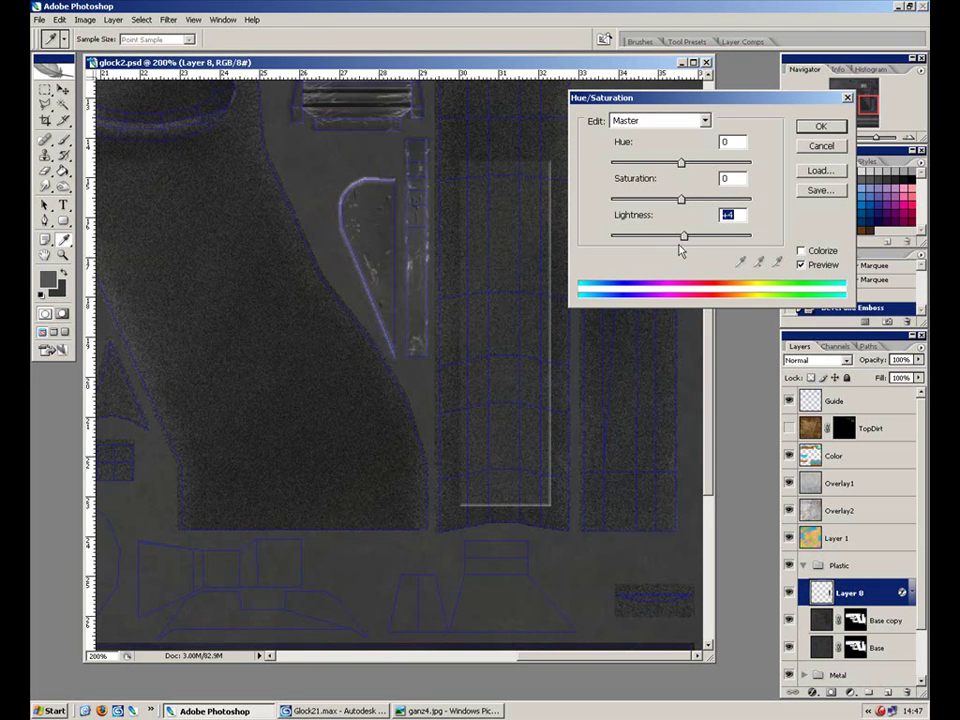
click(686, 237)
drag(686, 237, 685, 237)
click(816, 128)
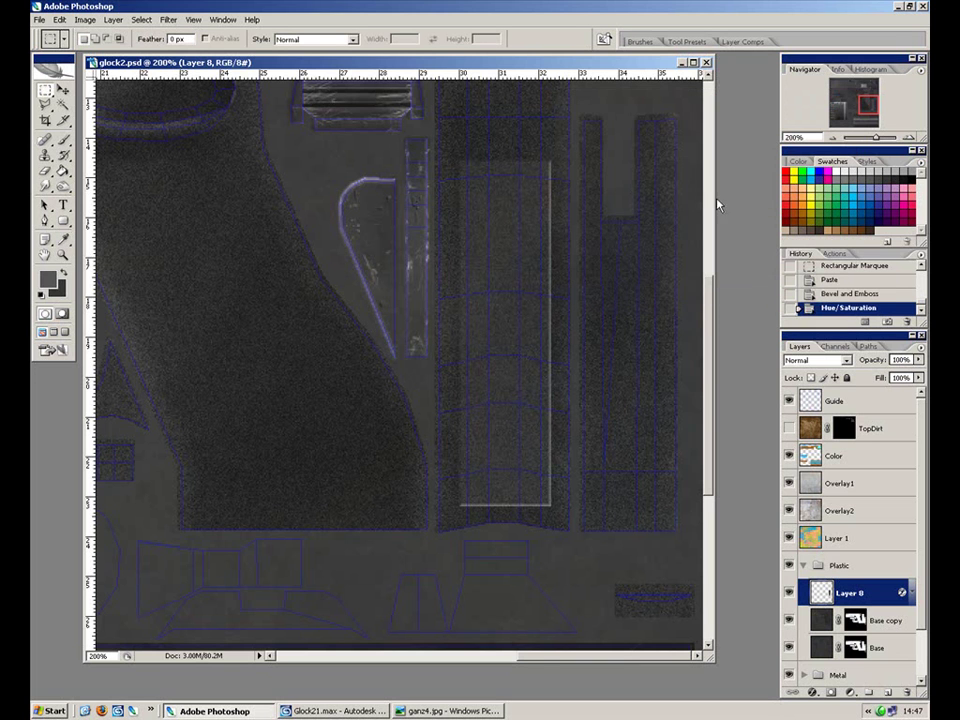
Step: Reduce the panel layer's opacity to 86%
key(ctrl+plus)
drag(588, 329, 502, 450)
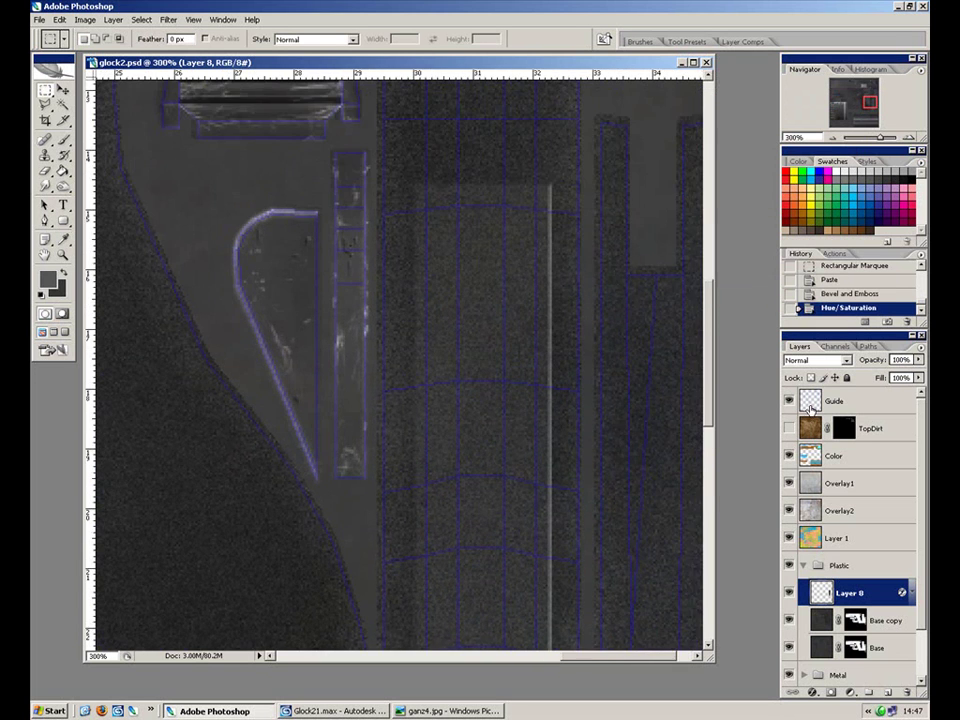
click(919, 360)
drag(917, 374, 905, 377)
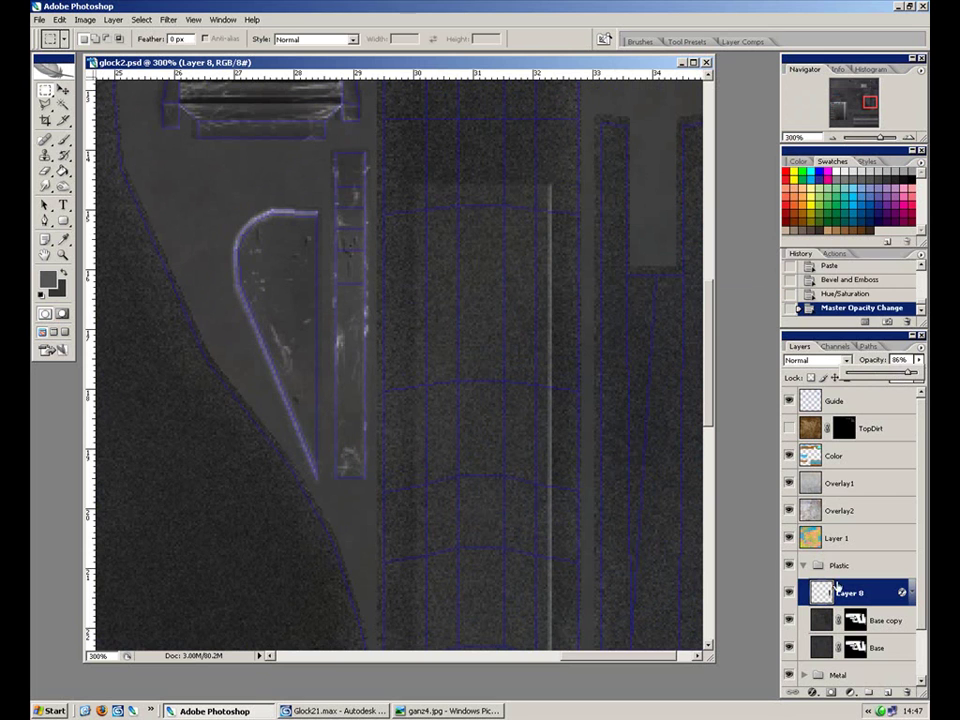
Step: Set the panel bevel's shadow opacity to 100% and its highlight opacity to about 50%
double_click(902, 593)
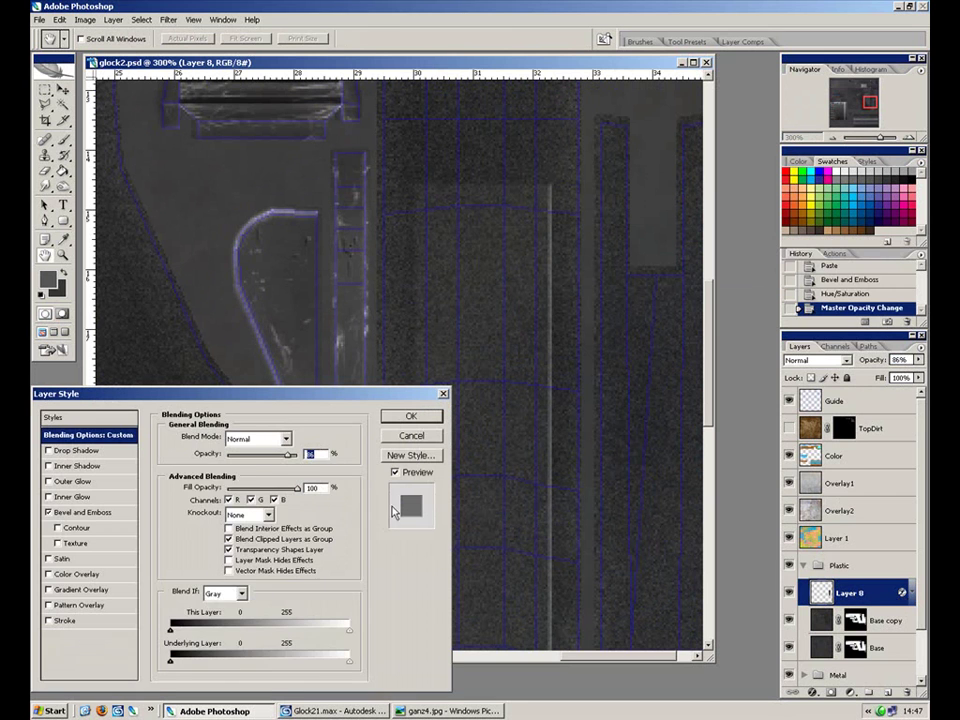
click(80, 512)
drag(275, 668, 307, 660)
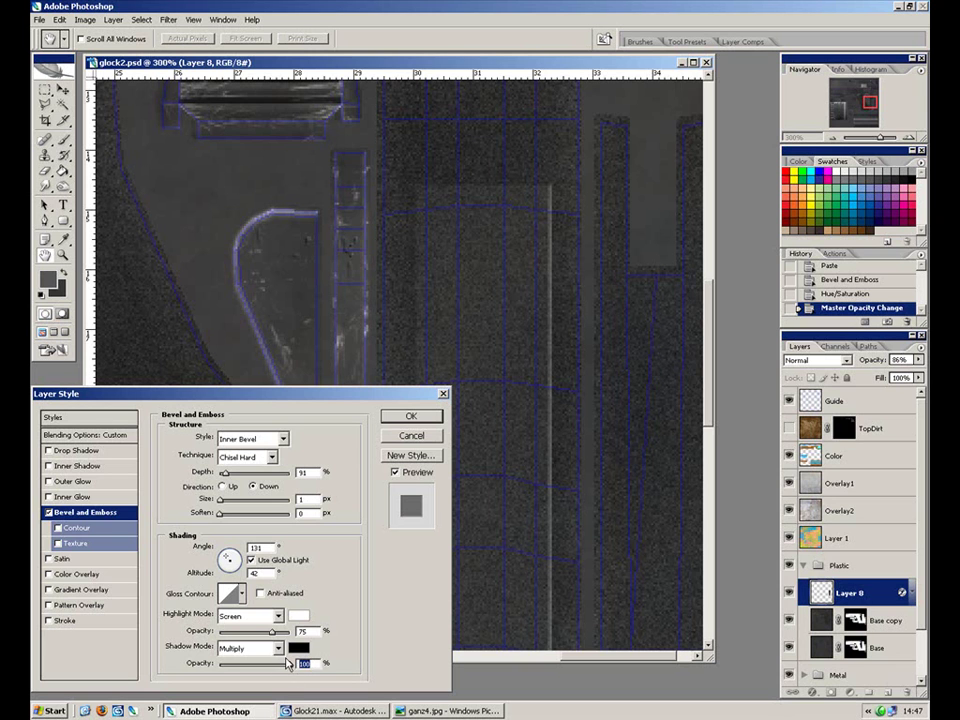
drag(272, 632, 255, 638)
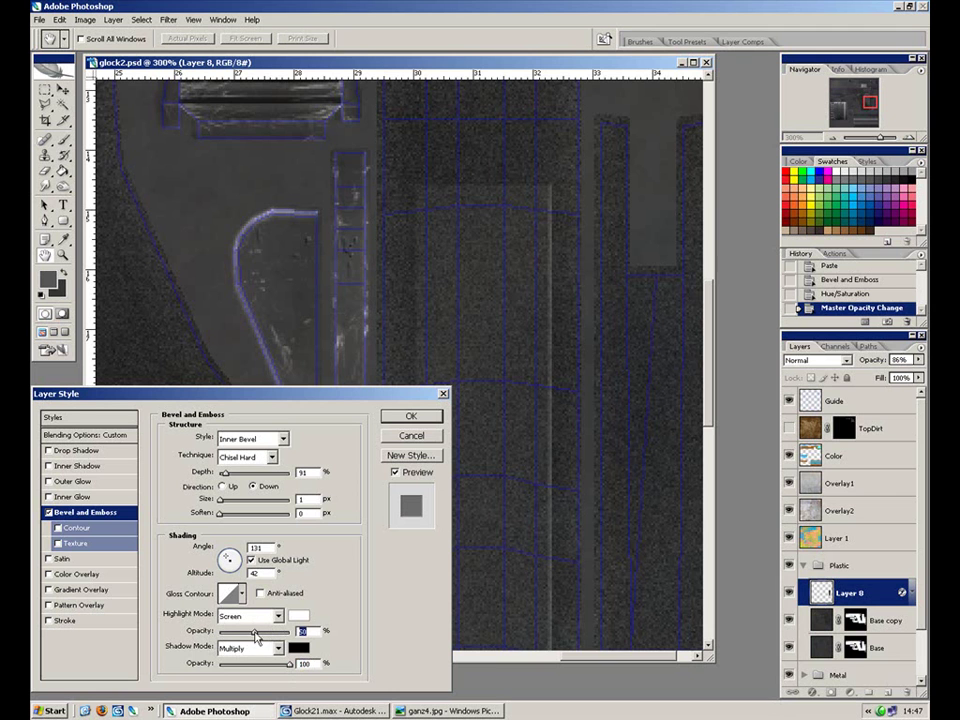
click(411, 421)
Step: Add a new layer above the panel layer and select a small square near the panel's right edge with the Rectangular Marquee
drag(540, 503, 478, 345)
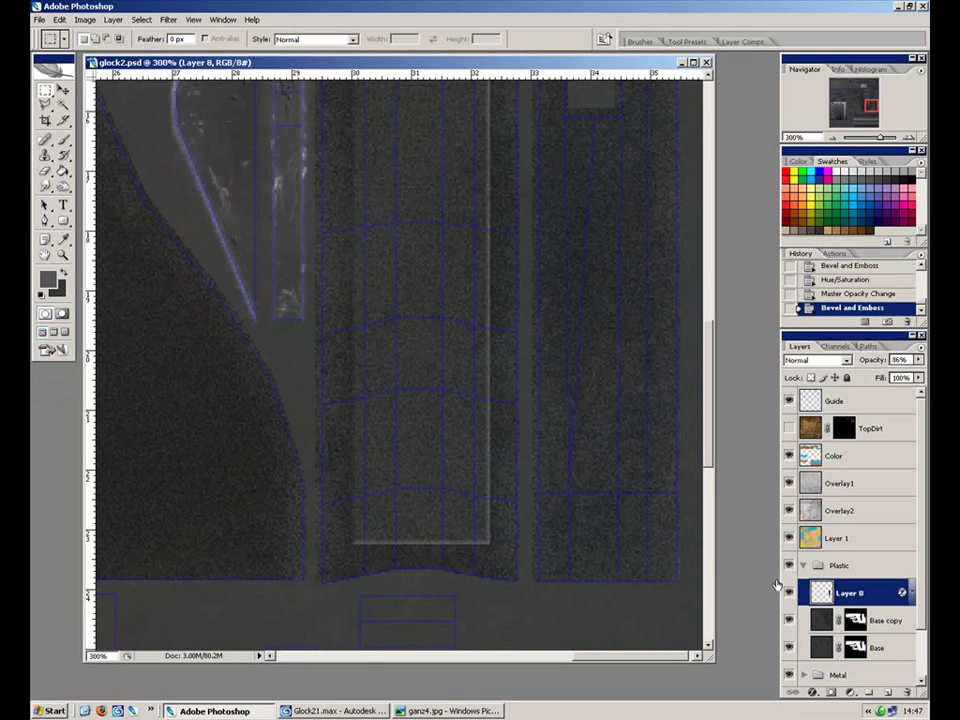
click(891, 690)
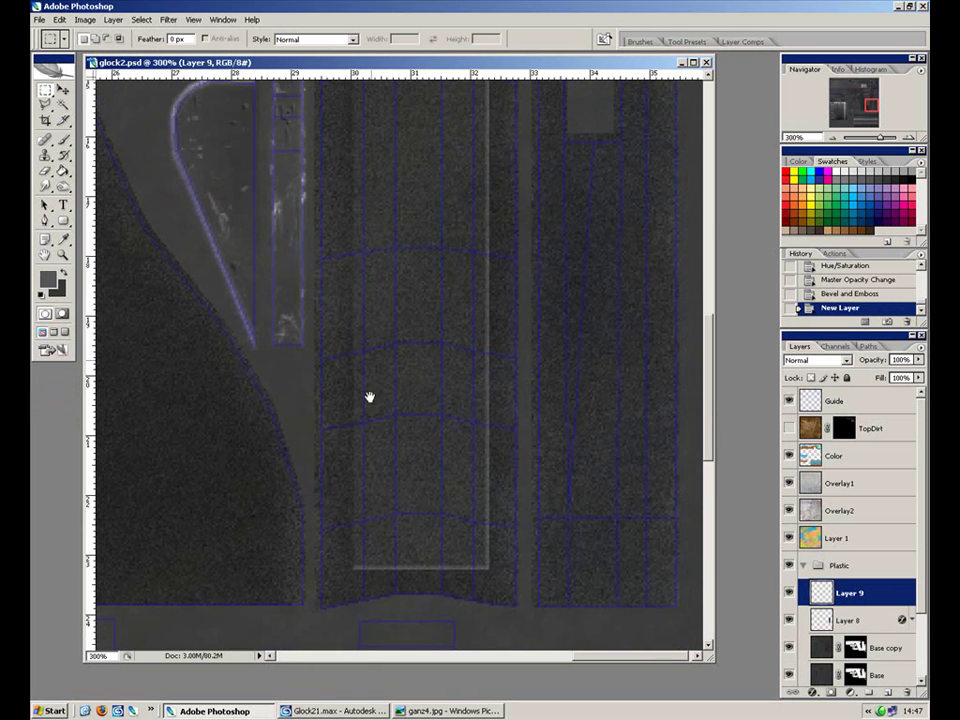
drag(372, 336, 374, 449)
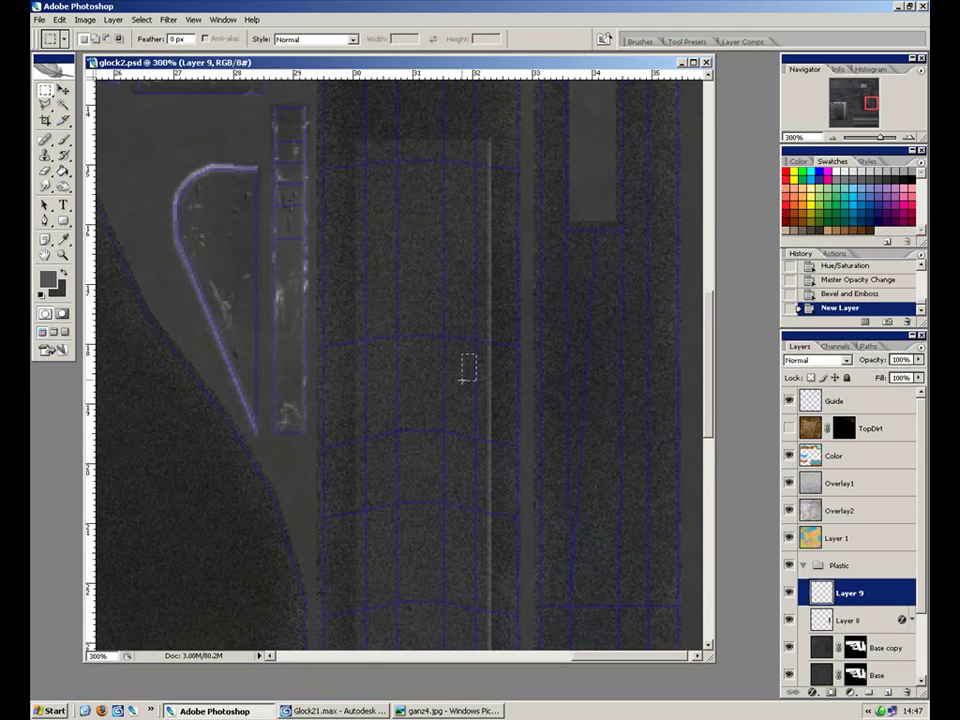
drag(454, 380, 456, 375)
drag(431, 369, 429, 369)
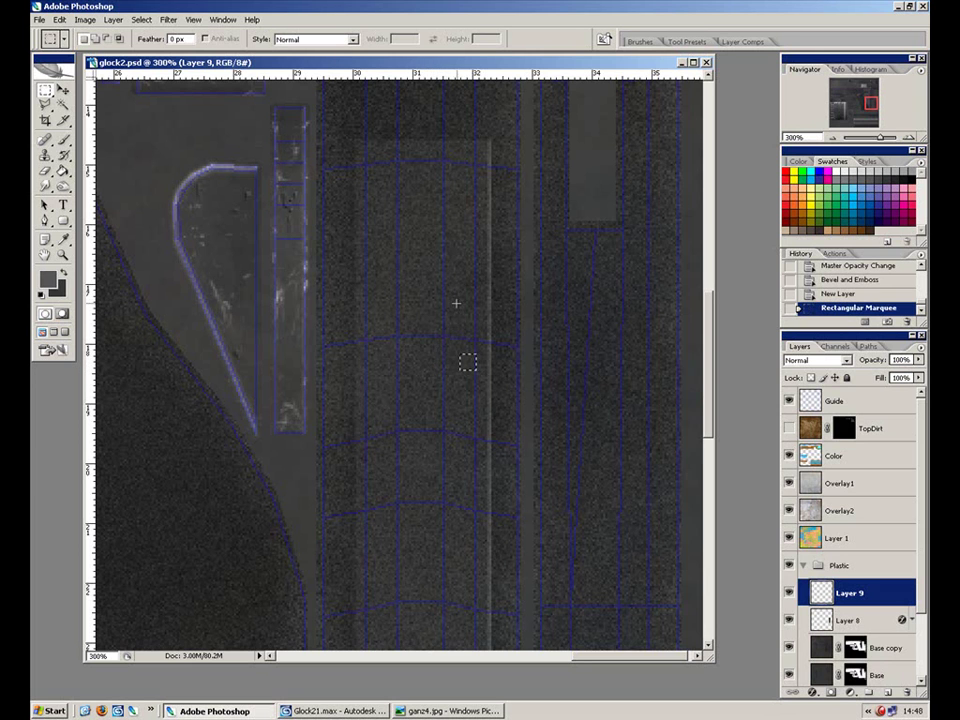
Step: Copy the small square from Base copy onto its own layer and move that layer to the top of the Plastic group
click(827, 651)
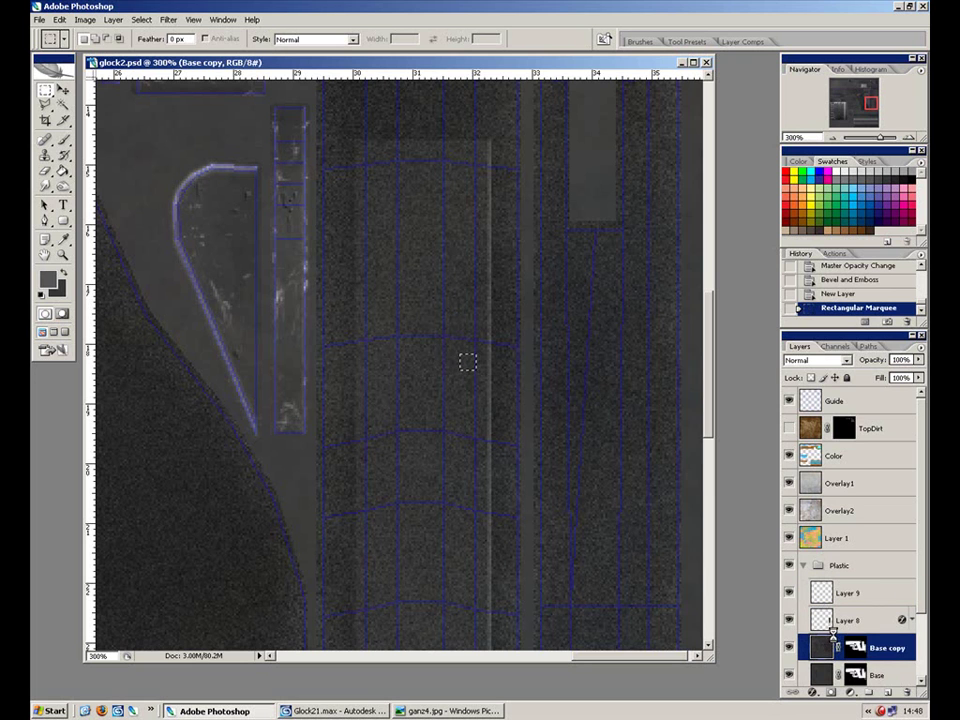
key(ctrl+v)
drag(851, 650, 852, 588)
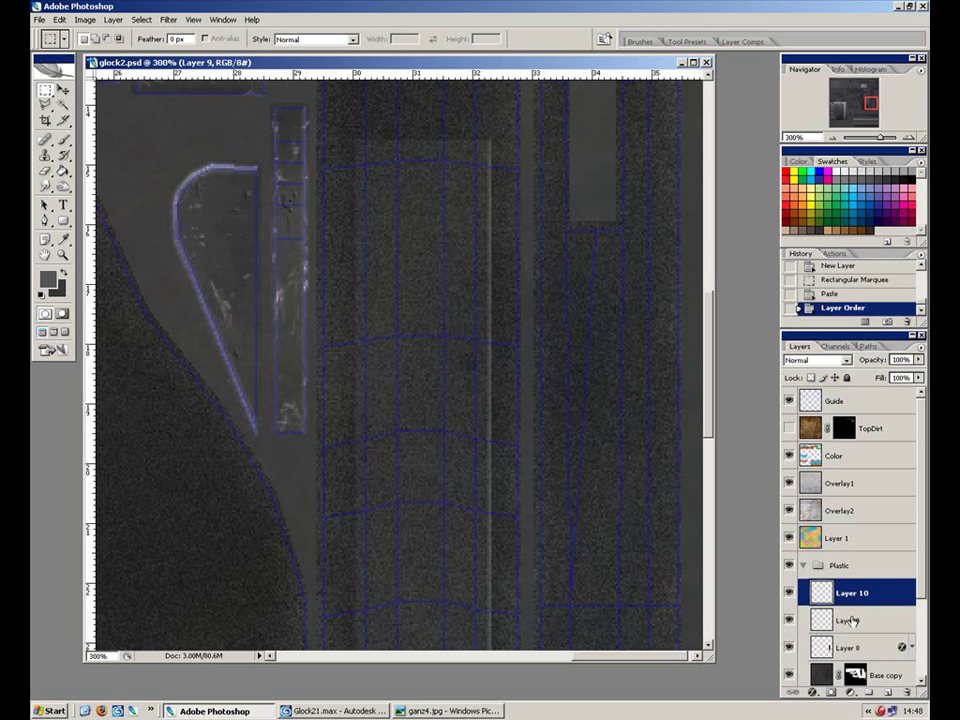
Step: Delete the empty Layer 9
click(847, 620)
click(908, 693)
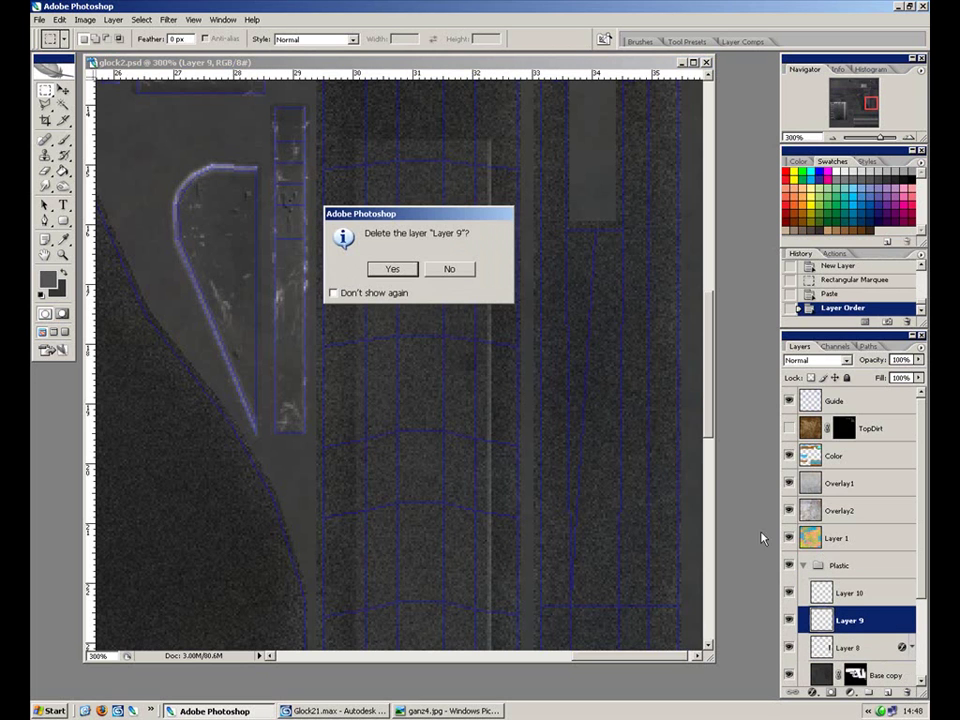
click(414, 269)
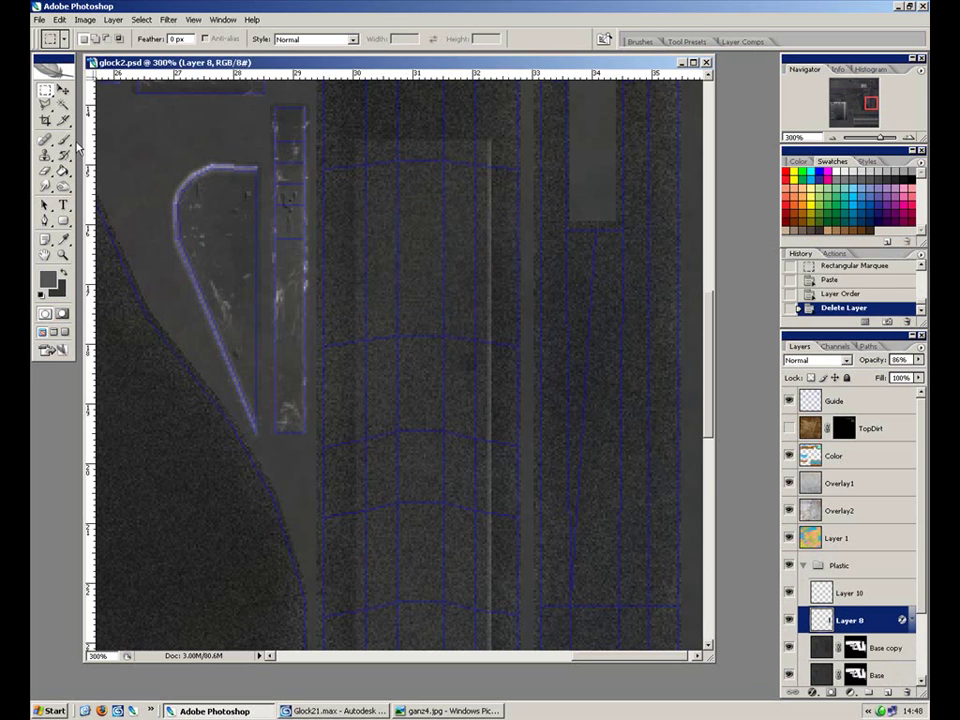
Step: Shift the pasted square within the panel and darken it with a Hue/Saturation Lightness of -18
key(v)
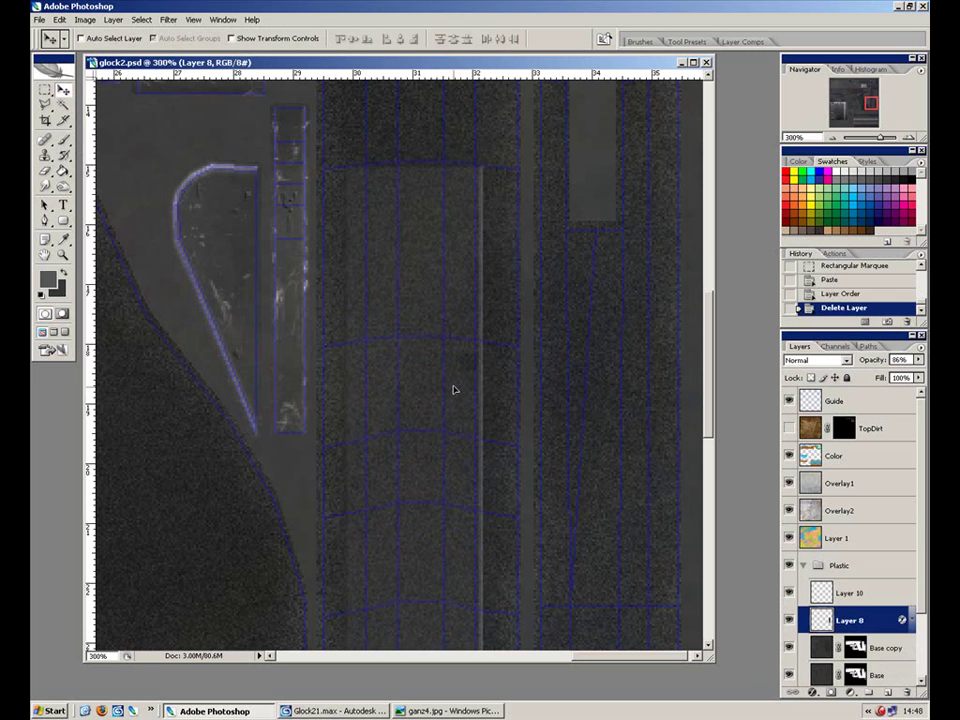
click(848, 593)
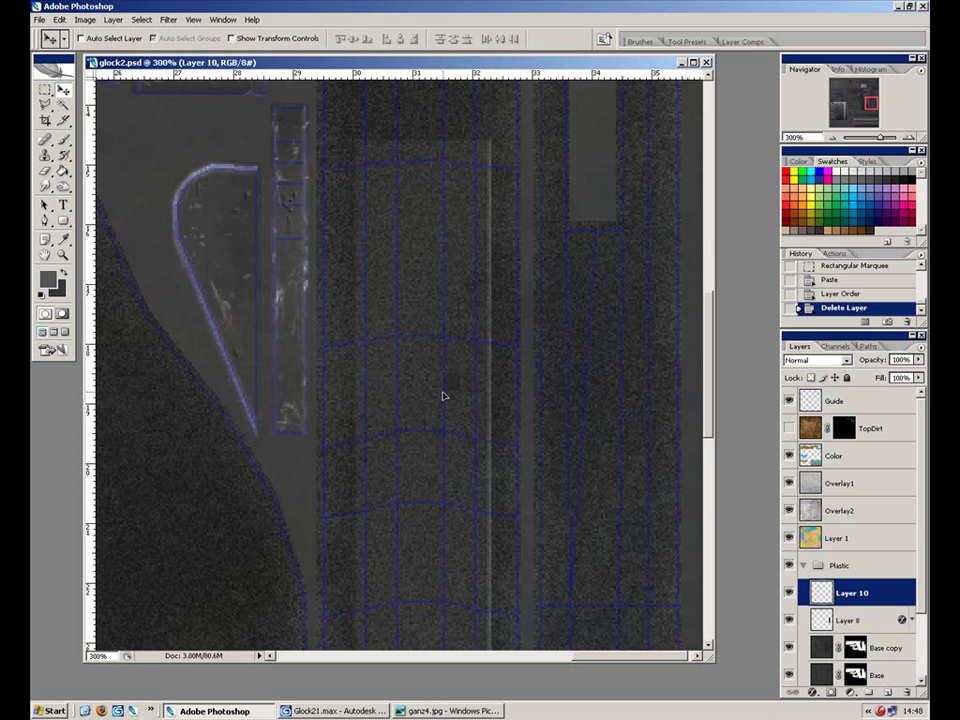
drag(448, 396, 452, 398)
key(ctrl+u)
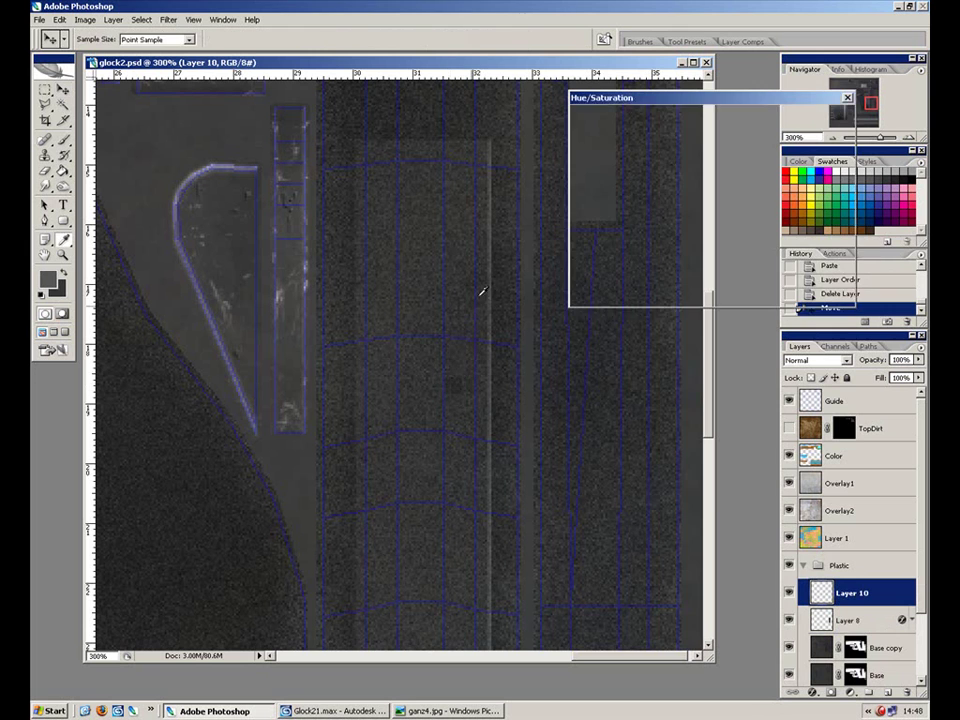
drag(681, 240, 669, 242)
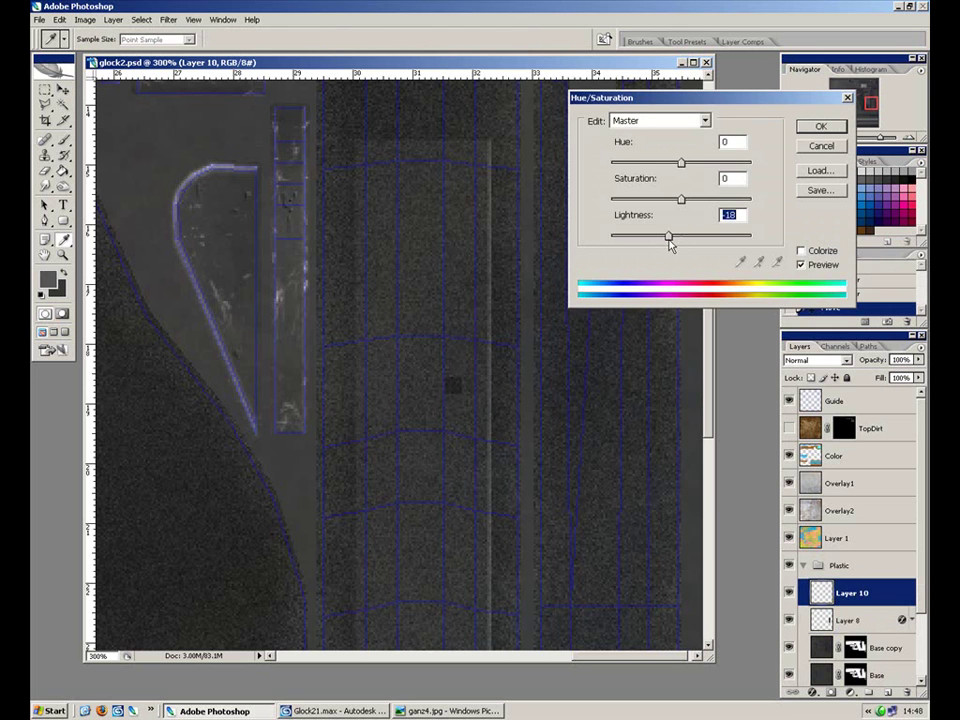
key(Return)
Step: Move the dark square to the panel's left side and duplicate it across into a row of five evenly spaced squares
drag(454, 388, 372, 391)
drag(396, 382, 398, 338)
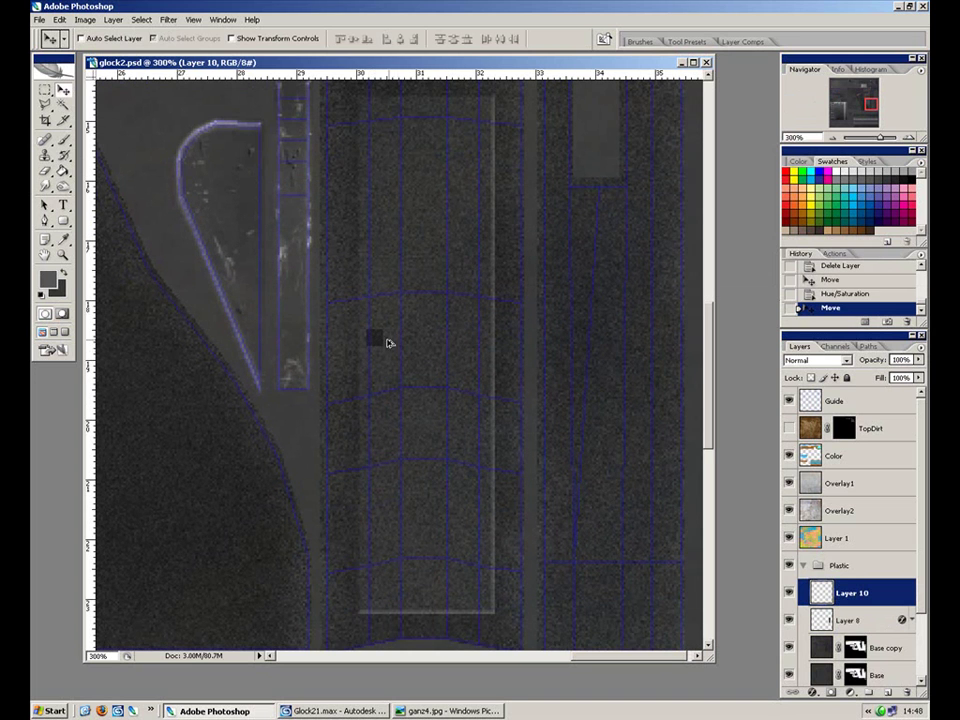
ctrl+click(824, 594)
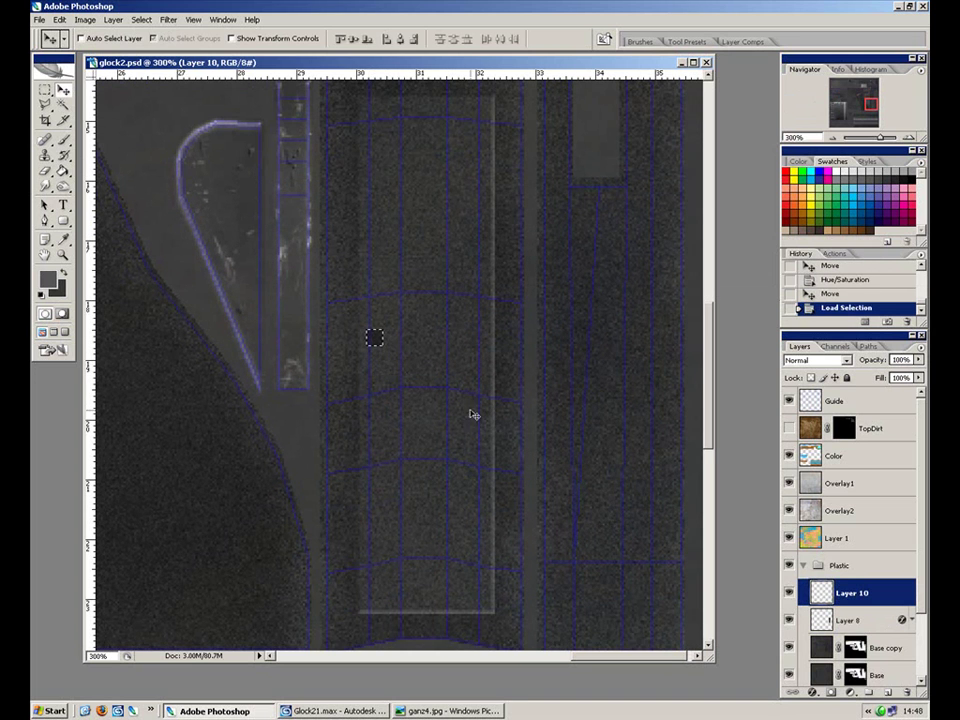
drag(377, 341, 398, 340)
key(ctrl+plus)
key(ctrl+plus)
key(ctrl+plus)
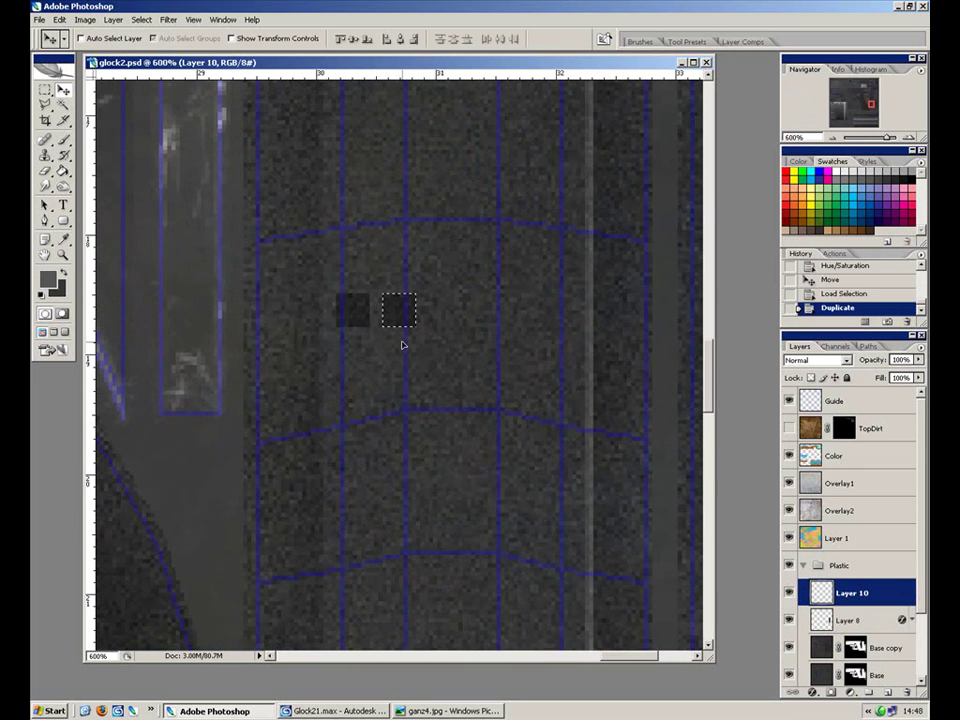
scroll(410, 380, up, 1)
drag(418, 382, 524, 385)
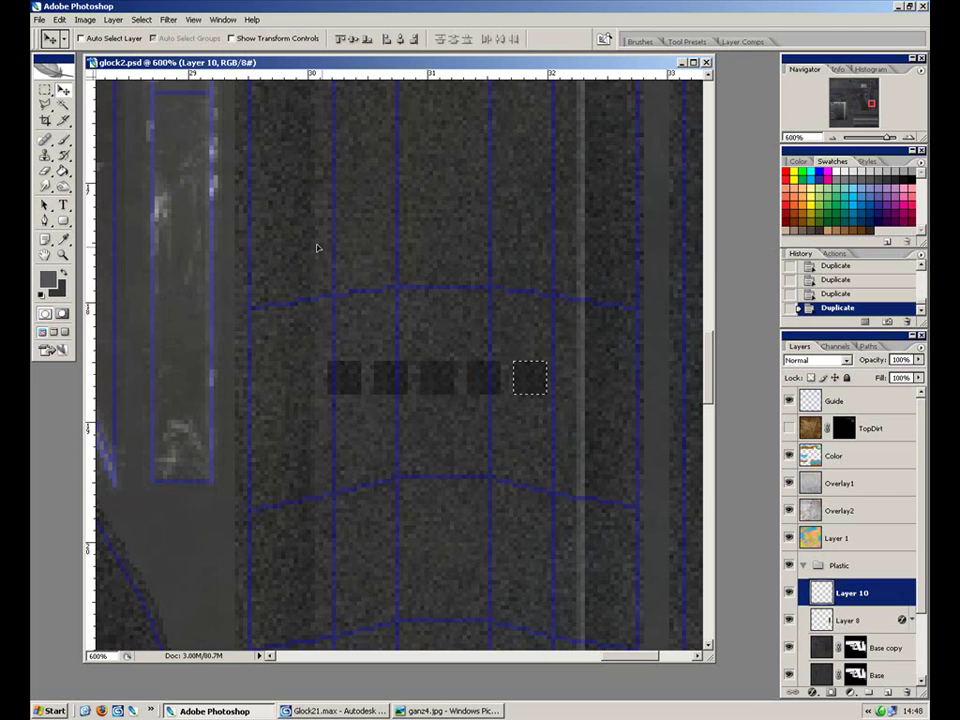
Step: Select the whole row of five squares and nudge it sideways to centre it within the panel
key(m)
drag(567, 332, 249, 440)
key(v)
key(Right)
key(Right)
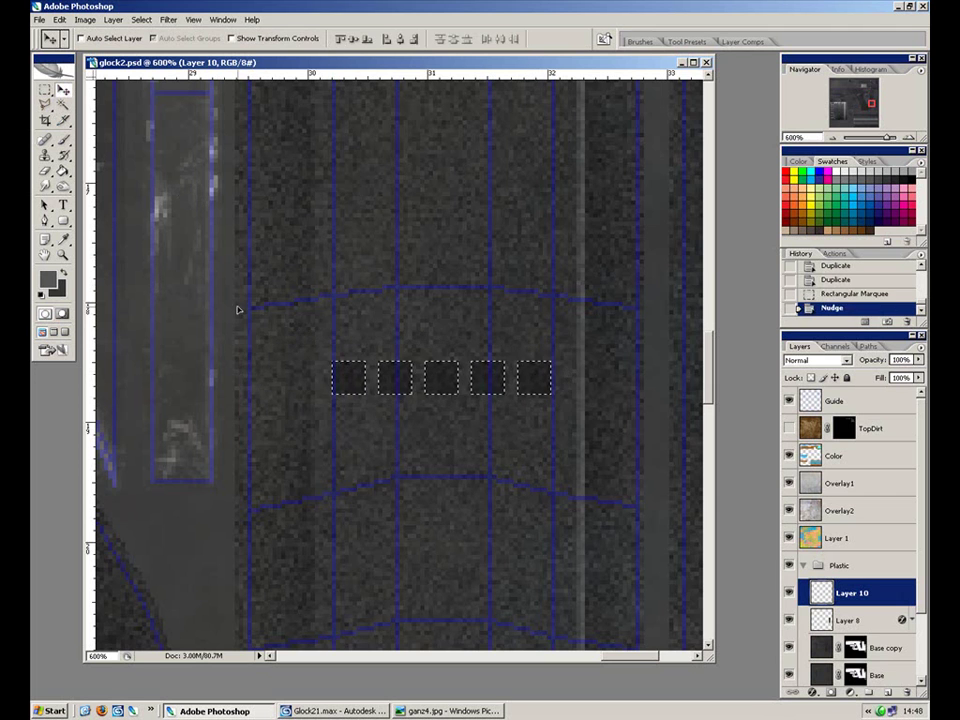
key(Left)
key(Left)
Step: Duplicate the row of five squares directly beneath the original, leaving a narrow gap between the rows
scroll(510, 380, down, 3)
key(Down)
key(Down)
key(Down)
key(Down)
key(Down)
key(Down)
key(Down)
key(Down)
key(Down)
key(Down)
key(Up)
key(Up)
key(Up)
key(Up)
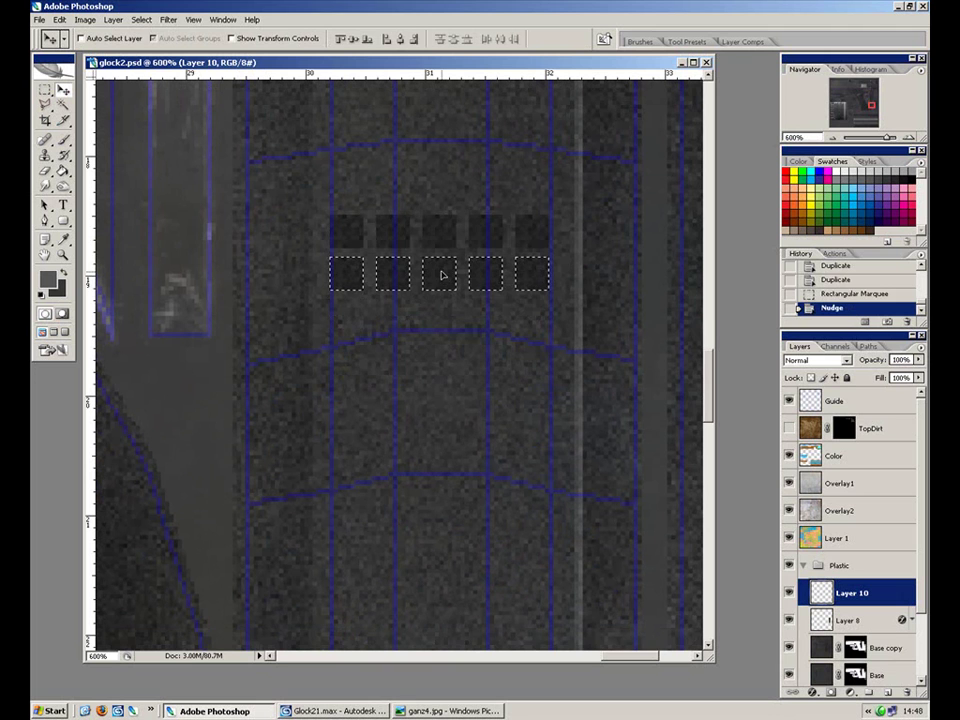
Step: Add further evenly spaced copies of the row below to build a block of squares five columns wide
alt+click(442, 275)
drag(442, 275, 435, 440)
drag(459, 535, 450, 400)
drag(432, 314, 430, 403)
Step: Load the selection of all the squares and duplicate the block downward over the lower part of the panel
ctrl+click(821, 593)
alt+drag(522, 439, 519, 605)
key(ctrl+minus)
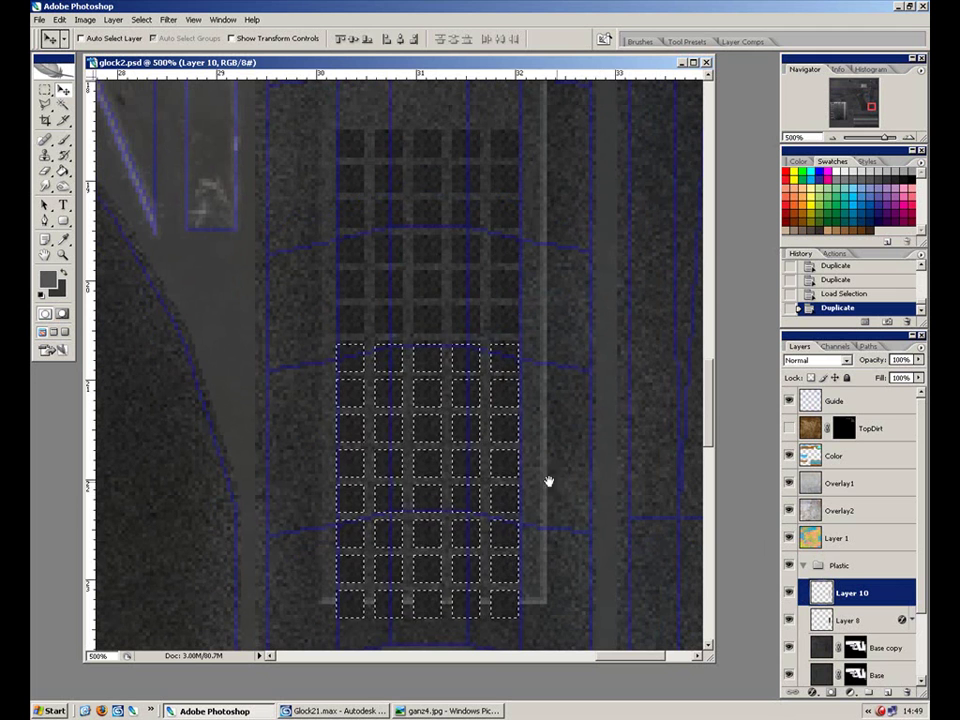
Step: Hide the selection outline and delete the bottom row of squares that overlaps the panel's lower border
drag(465, 432, 466, 405)
key(ctrl+h)
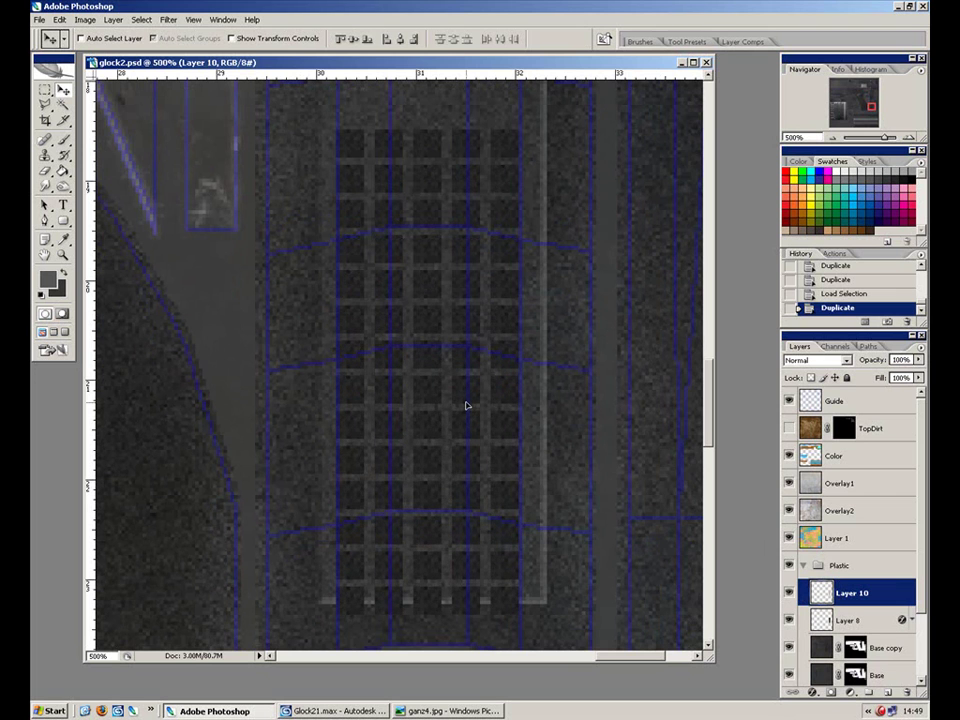
key(m)
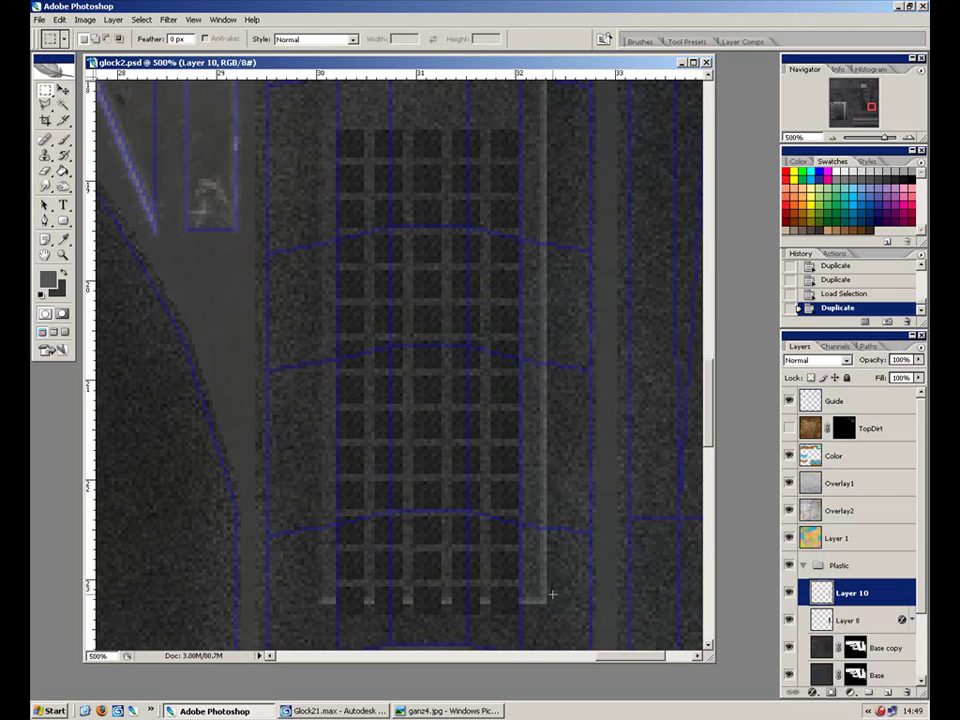
drag(556, 632, 290, 580)
key(Delete)
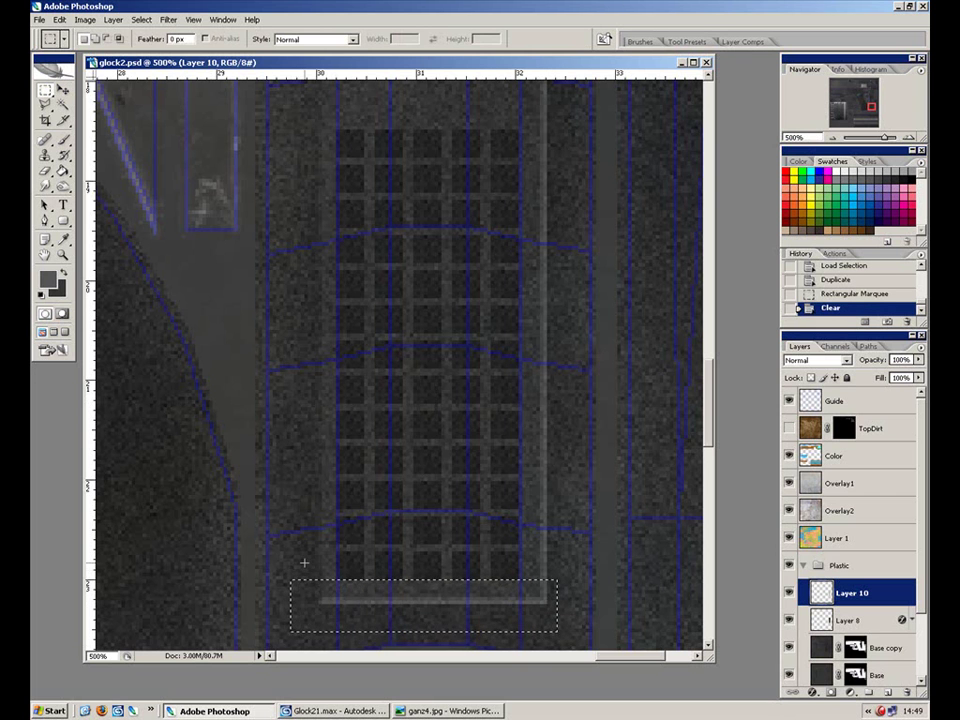
key(ctrl+d)
key(ctrl+minus)
key(ctrl+minus)
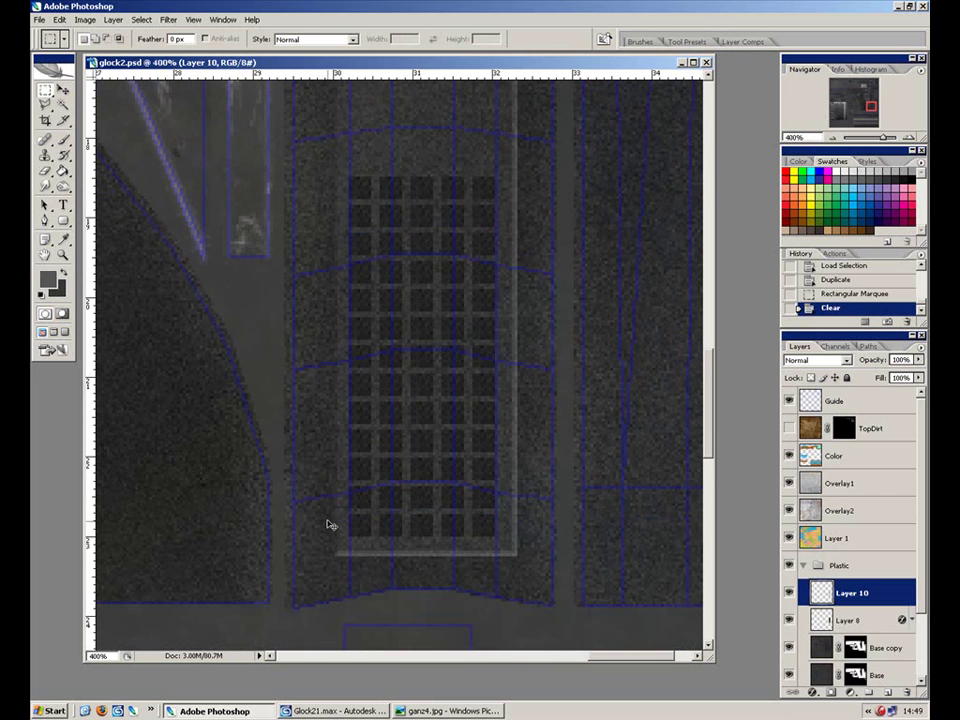
Step: Hide the Guide layer and add a Bevel and Emboss effect to the squares layer, using Inner Bevel with the Chisel Hard technique
click(788, 401)
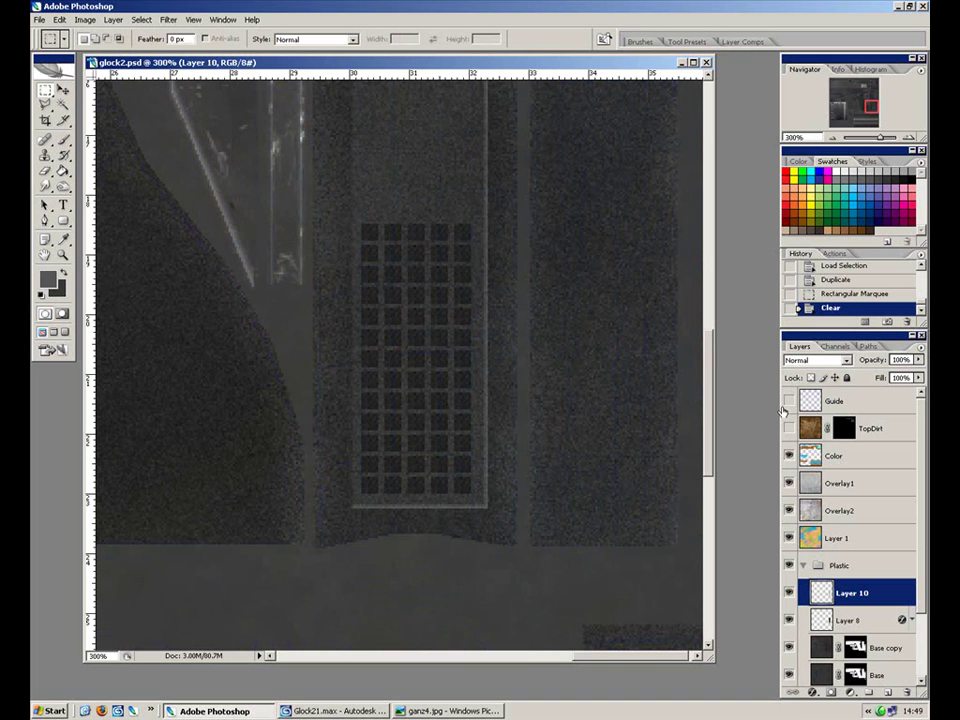
scroll(589, 540, up, 2)
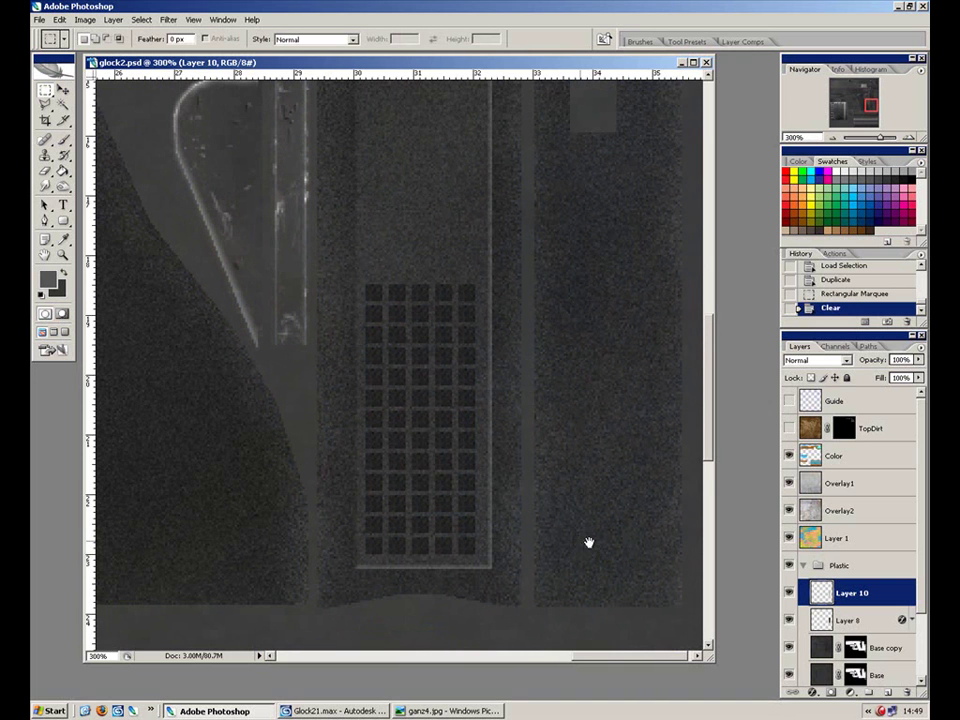
click(812, 692)
click(857, 622)
drag(332, 395, 732, 360)
click(632, 419)
click(630, 440)
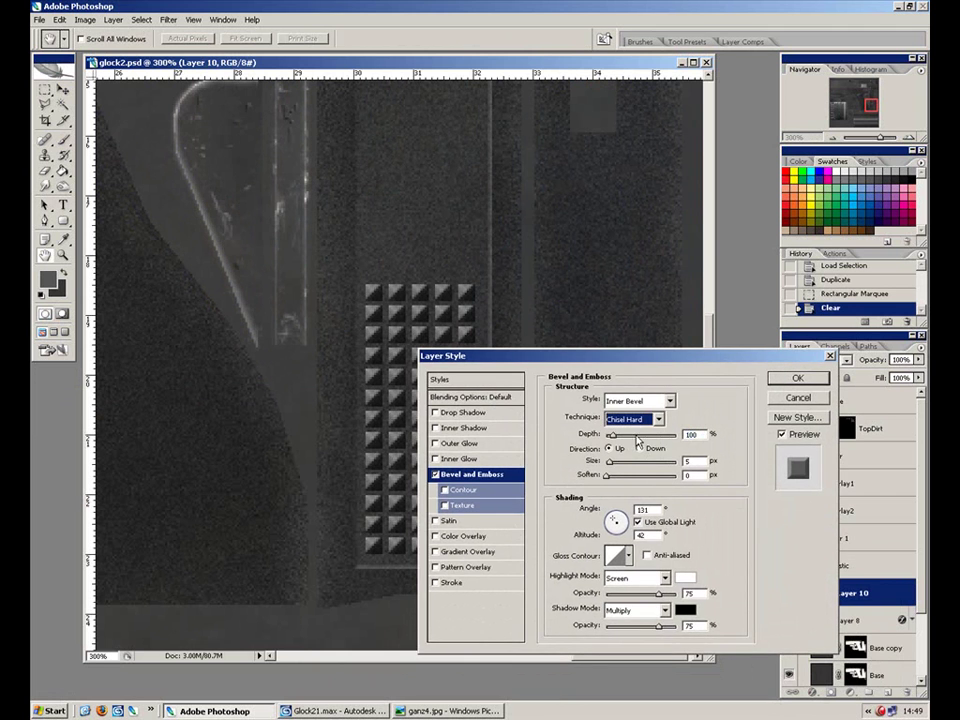
drag(616, 363, 673, 395)
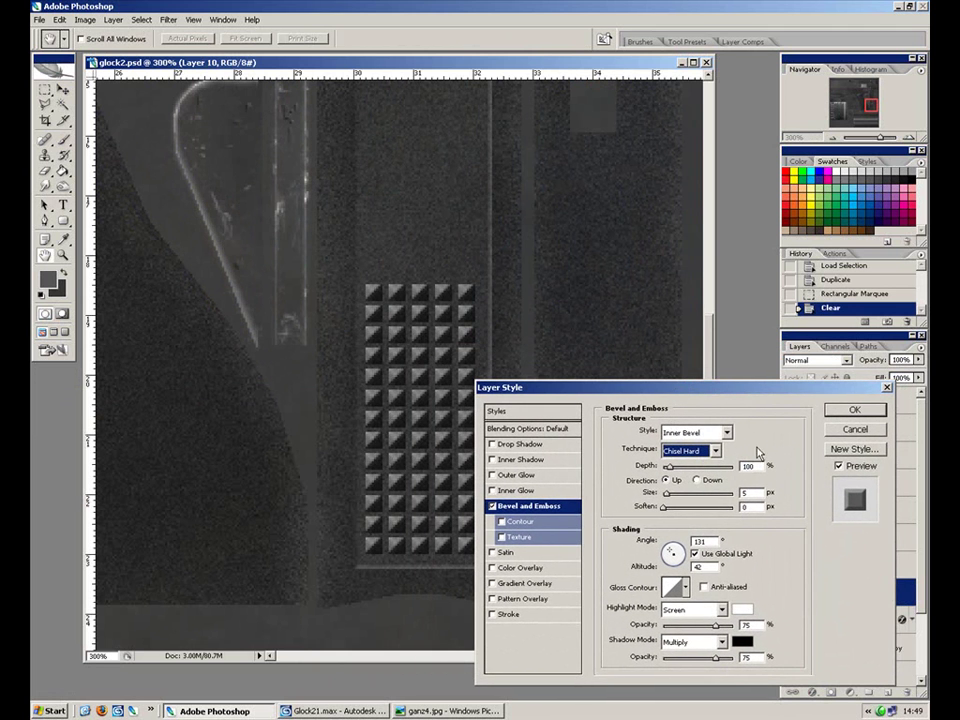
Step: Set the bevel size to 1 px, lower the shadow opacity to 62%, reduce the highlight opacity and apply the effect
click(745, 493)
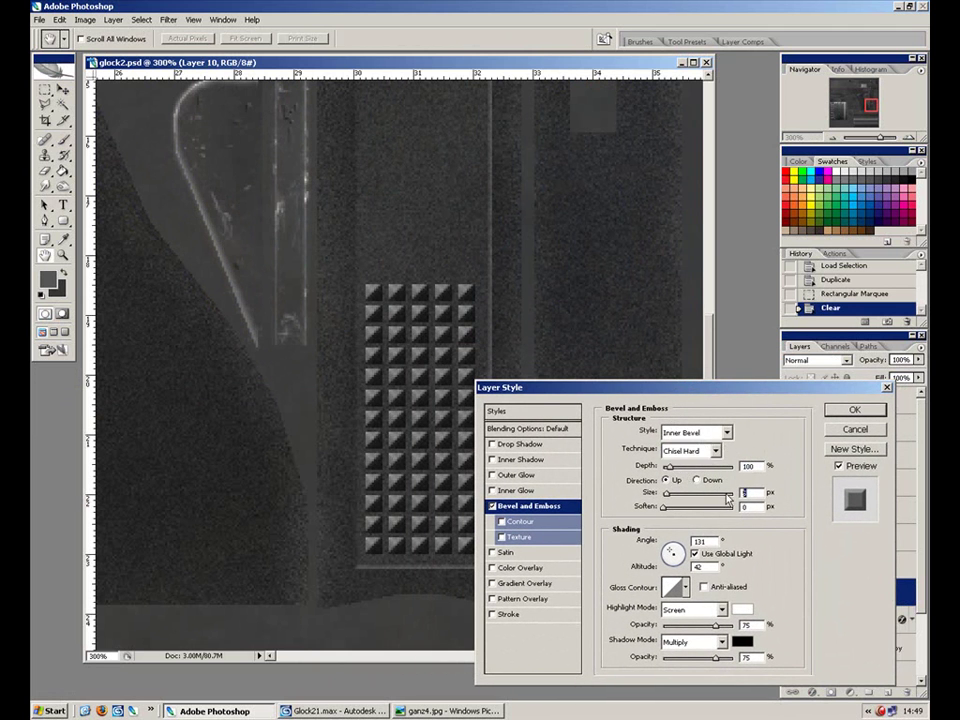
text(2)
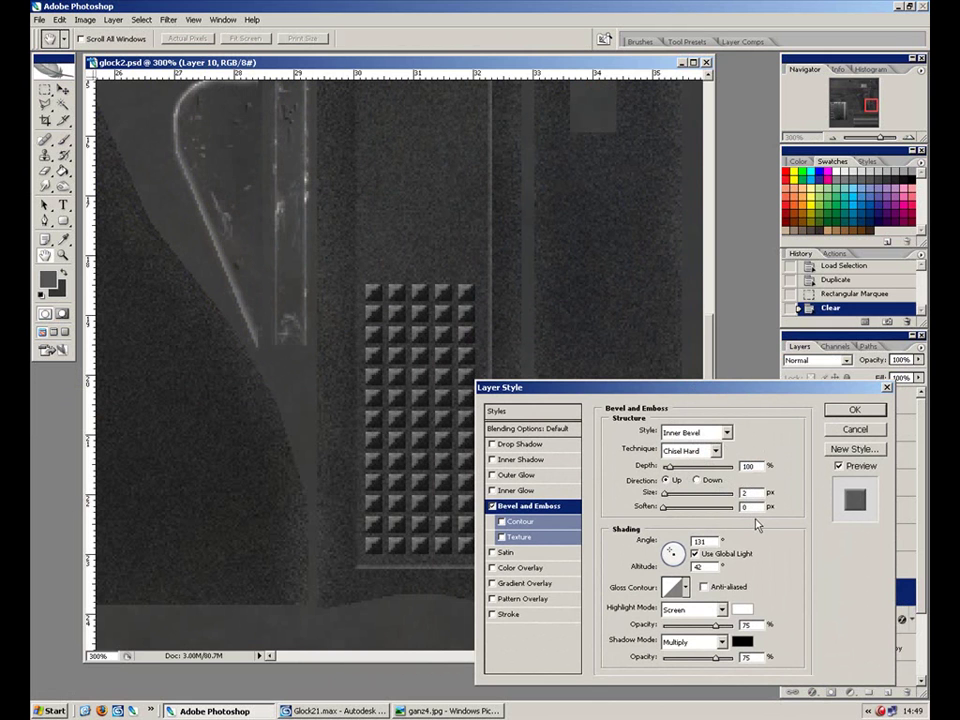
drag(753, 493, 729, 511)
text(1)
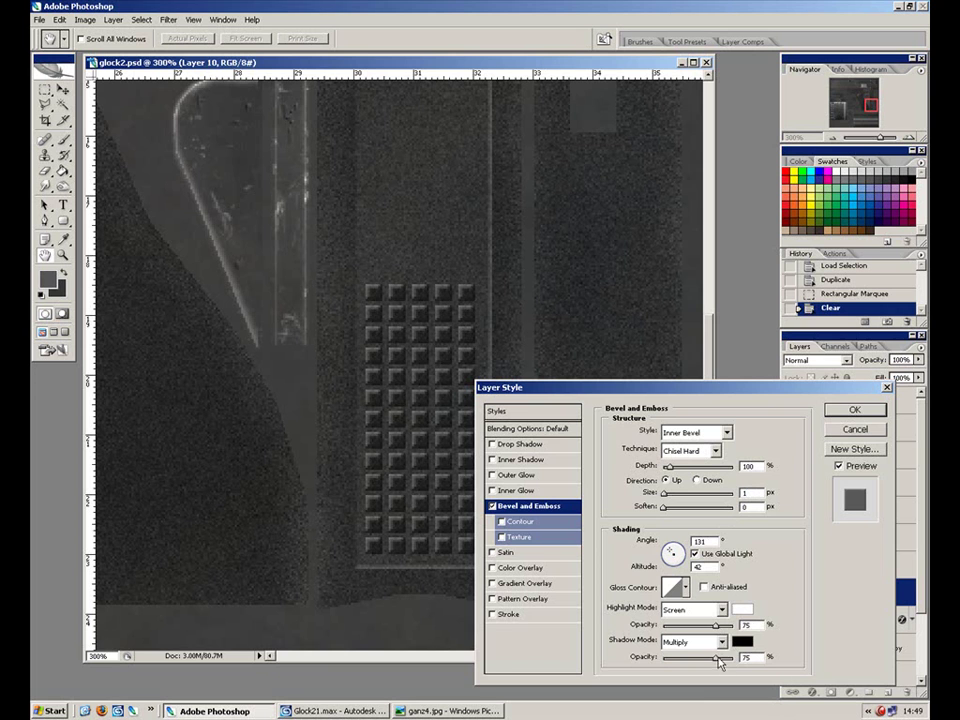
drag(716, 660, 695, 629)
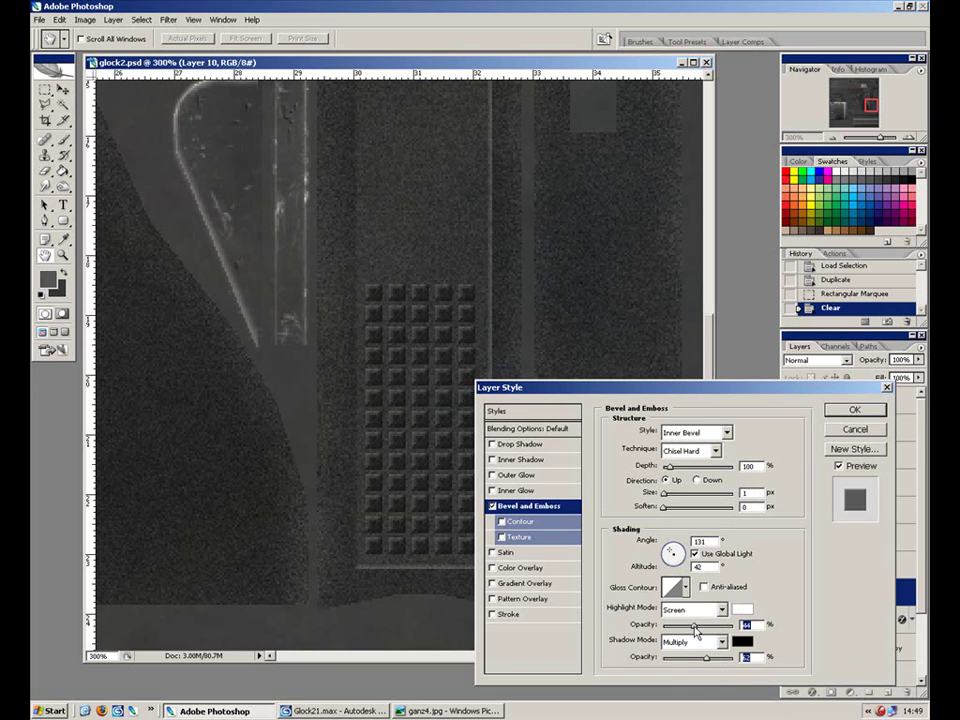
click(703, 629)
click(855, 410)
Step: Set the squares layer to Overlay blending at 100% opacity and lower its fill to 53%
click(817, 359)
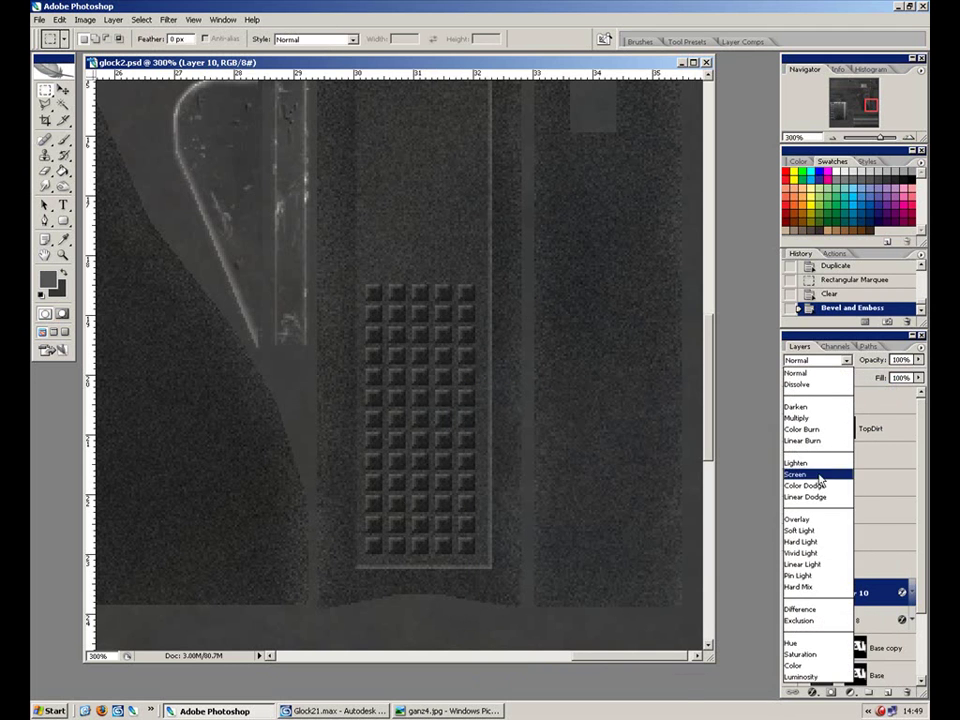
click(816, 520)
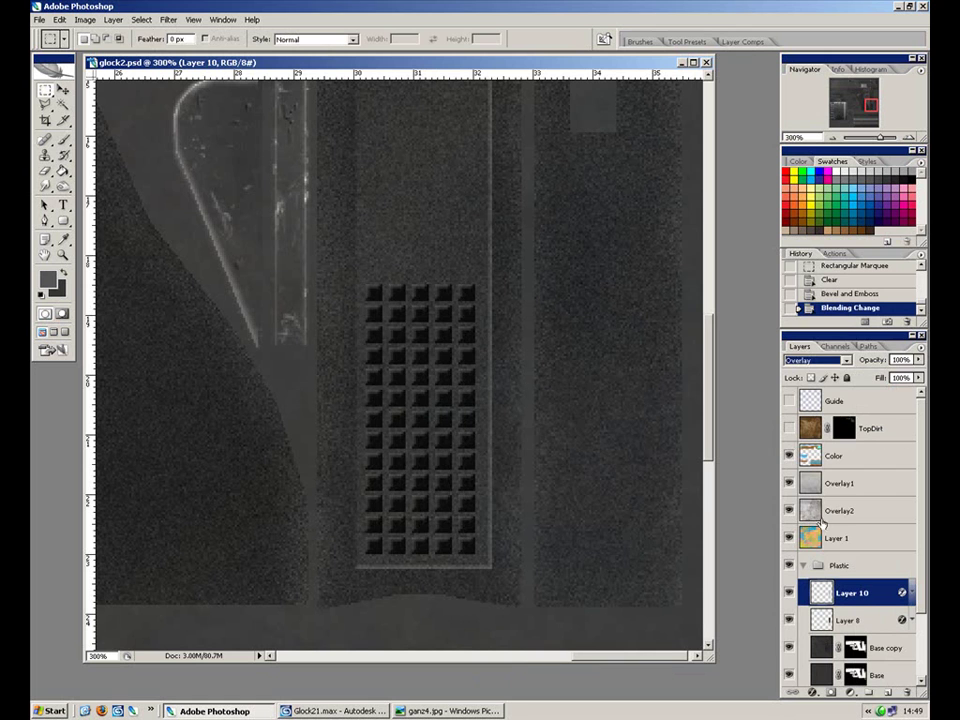
click(917, 359)
drag(912, 373, 893, 397)
click(918, 377)
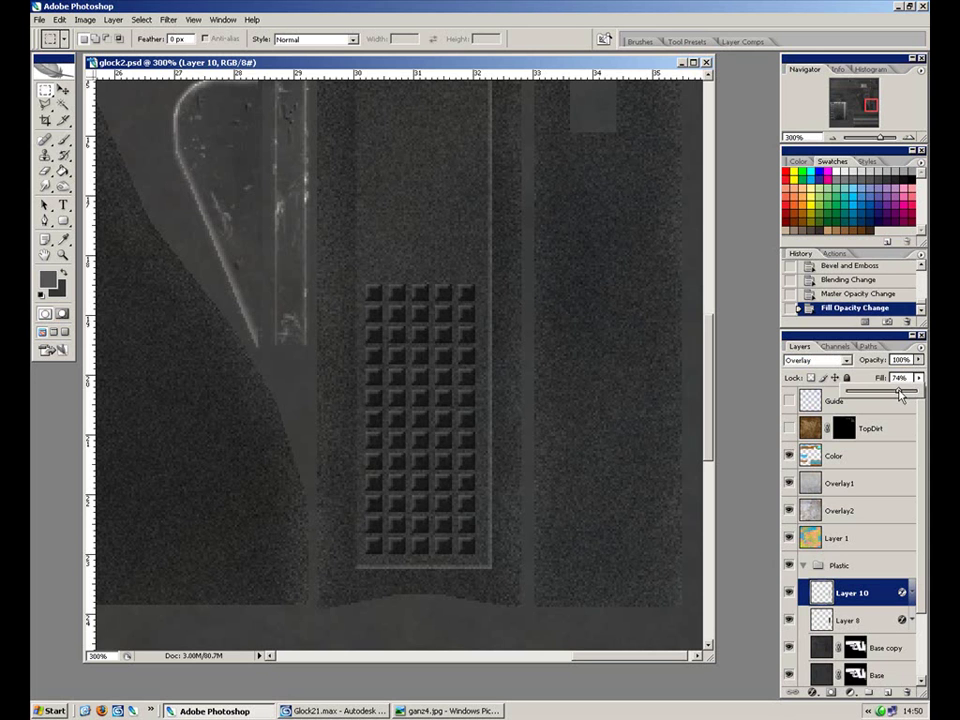
mouse_move(880, 394)
mouse_down()
mouse_move(836, 395)
mouse_move(899, 394)
mouse_up()
click(918, 359)
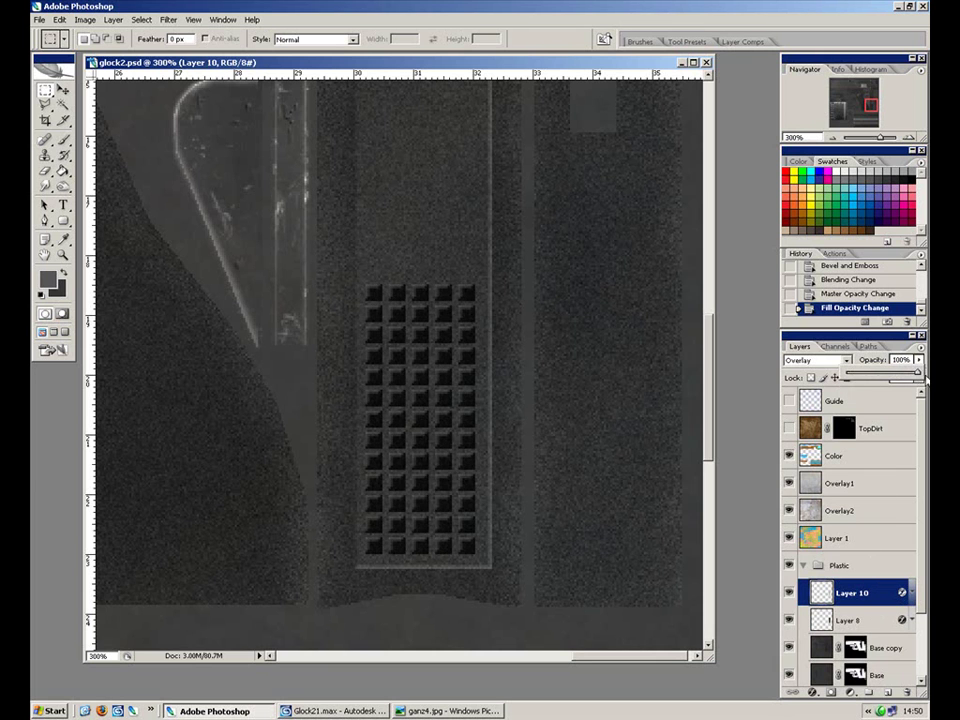
mouse_move(913, 376)
mouse_down()
mouse_move(845, 378)
mouse_move(895, 376)
mouse_move(918, 357)
mouse_up()
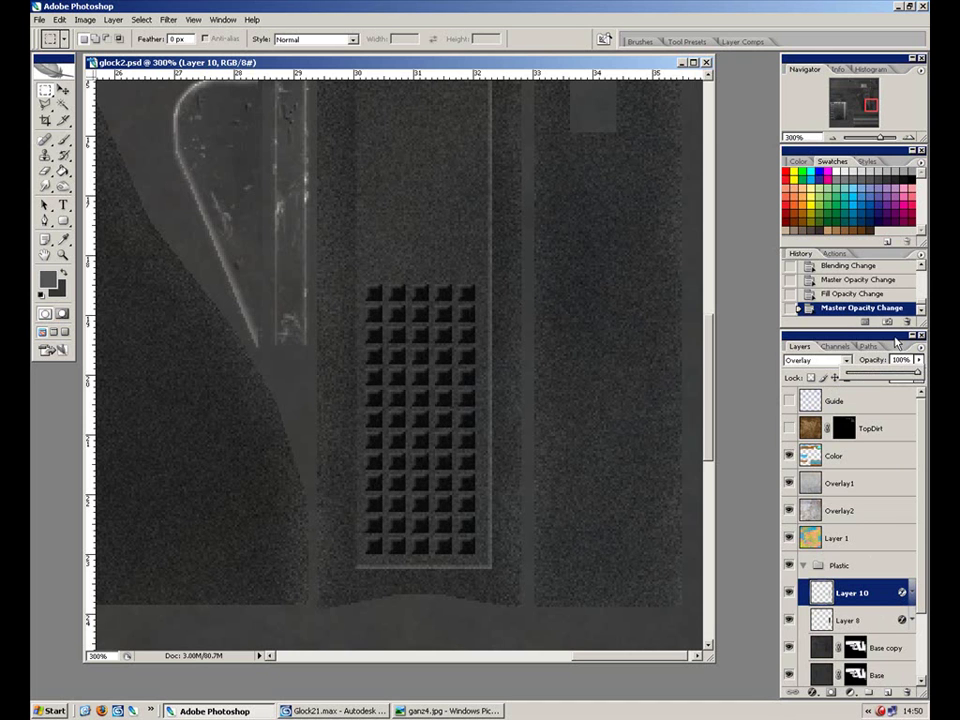
click(918, 378)
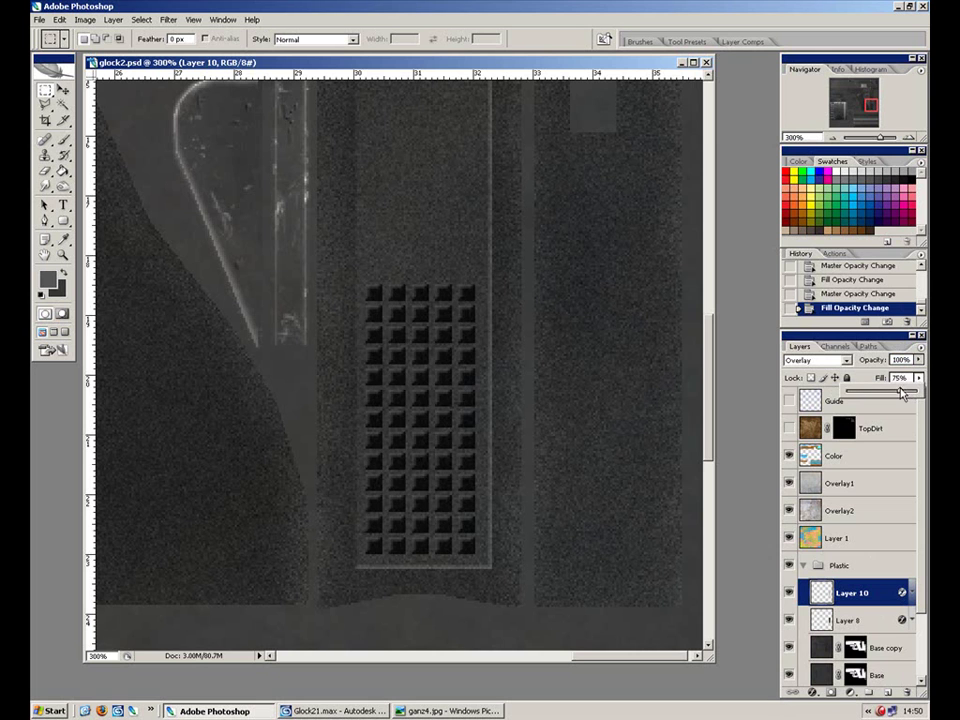
drag(885, 392, 835, 441)
drag(846, 394, 899, 394)
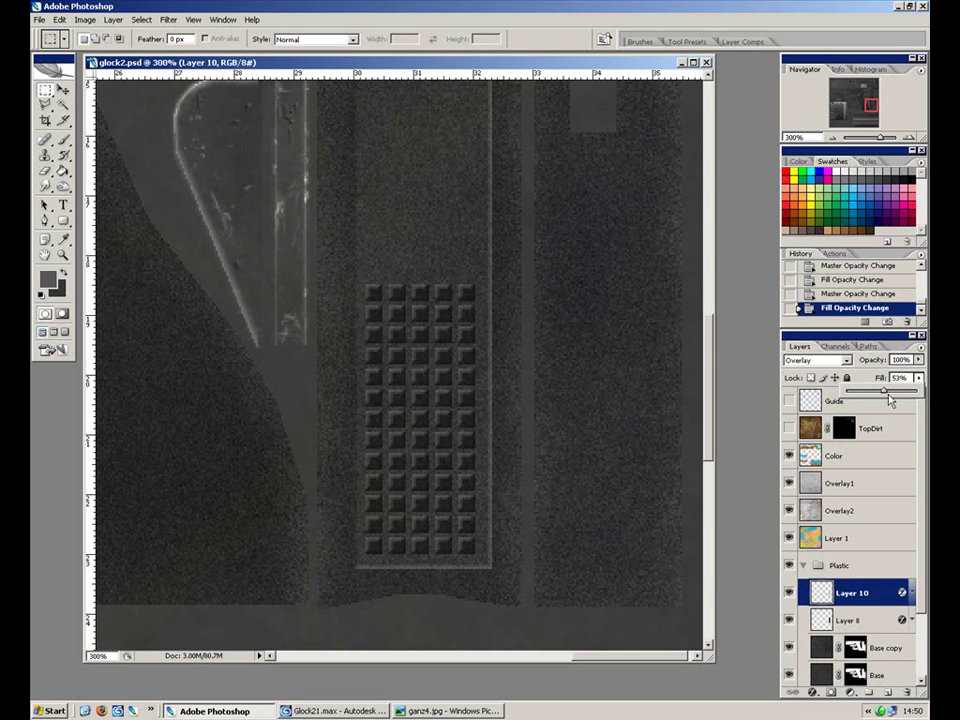
Step: Examine the beveled grid on the panel up close and against the rest of the texture
drag(418, 288, 448, 391)
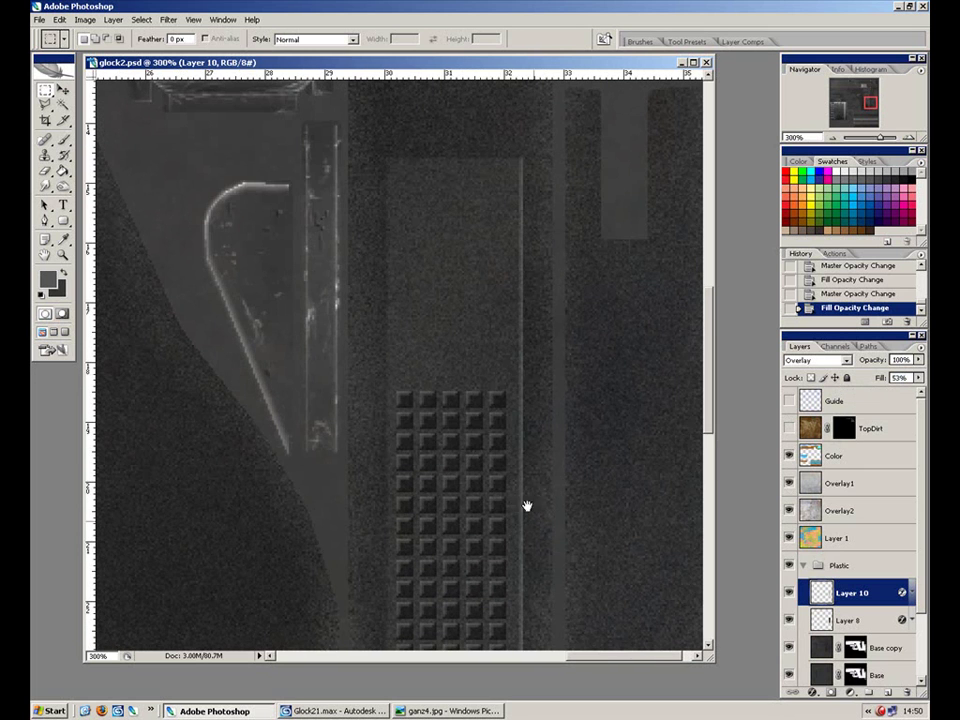
drag(536, 533, 506, 351)
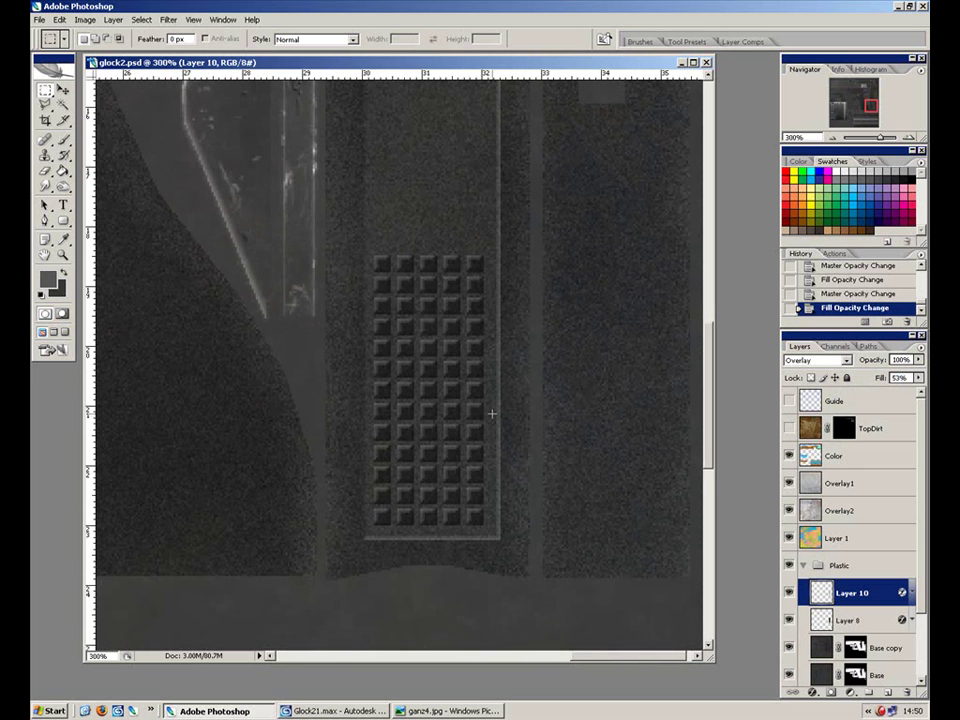
key(ctrl+minus)
key(ctrl+minus)
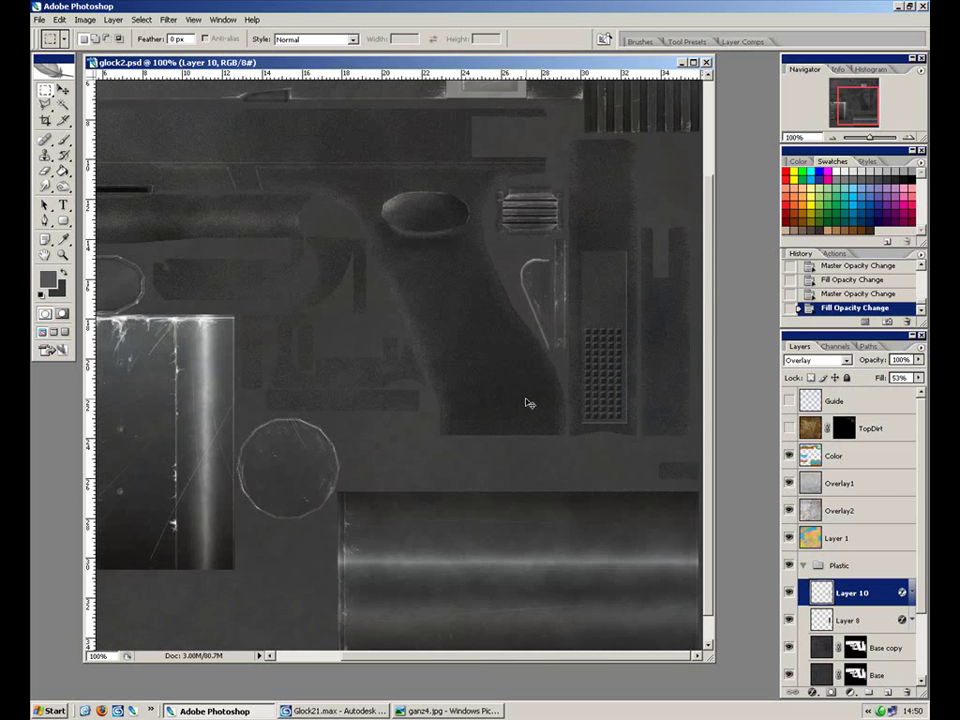
key(ctrl+plus)
drag(568, 354, 270, 424)
drag(398, 412, 305, 461)
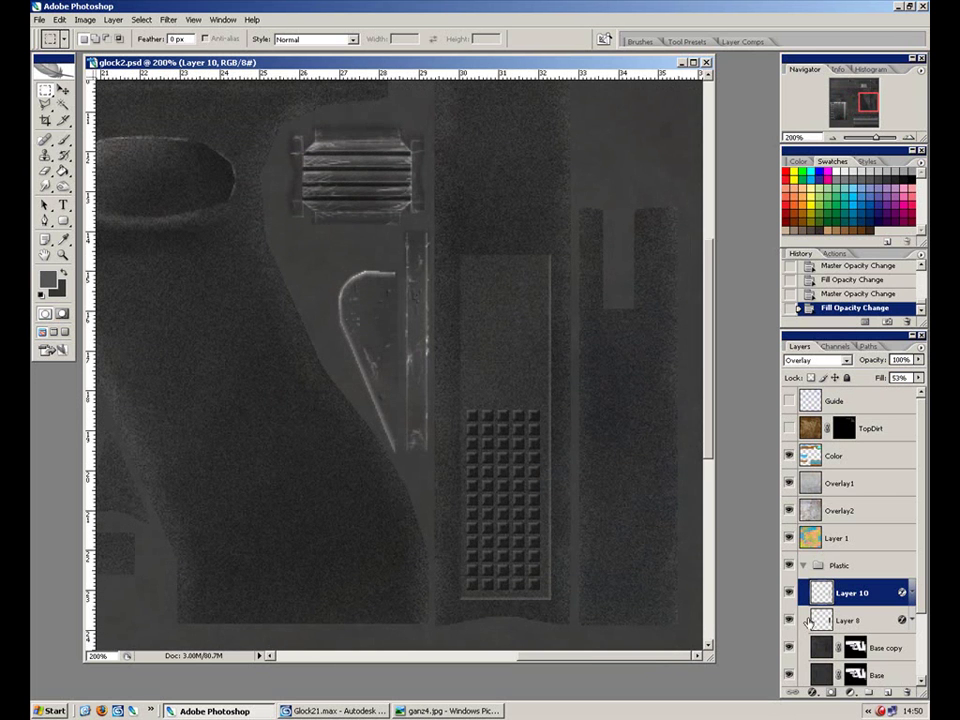
Step: Dodge highlights along the centre of the grip strip on the Base copy layer with an enlarged brush at 30% exposure
click(818, 652)
drag(62, 186, 125, 186)
scroll(476, 557, down, 2)
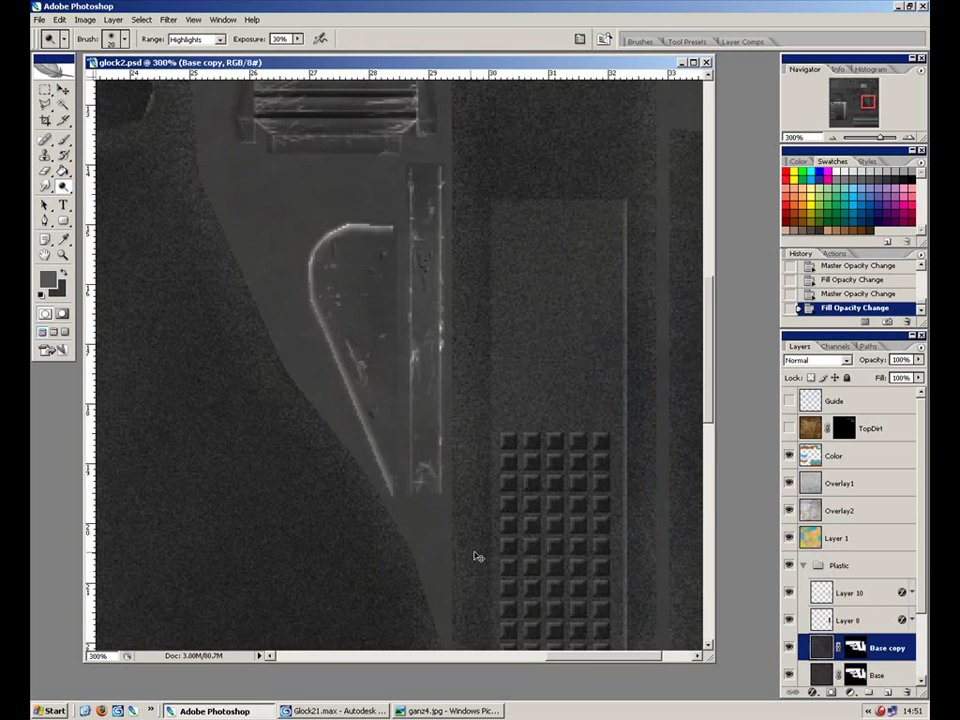
key(ctrl+minus)
key(bracketright)
key(bracketright)
key(bracketright)
key(bracketright)
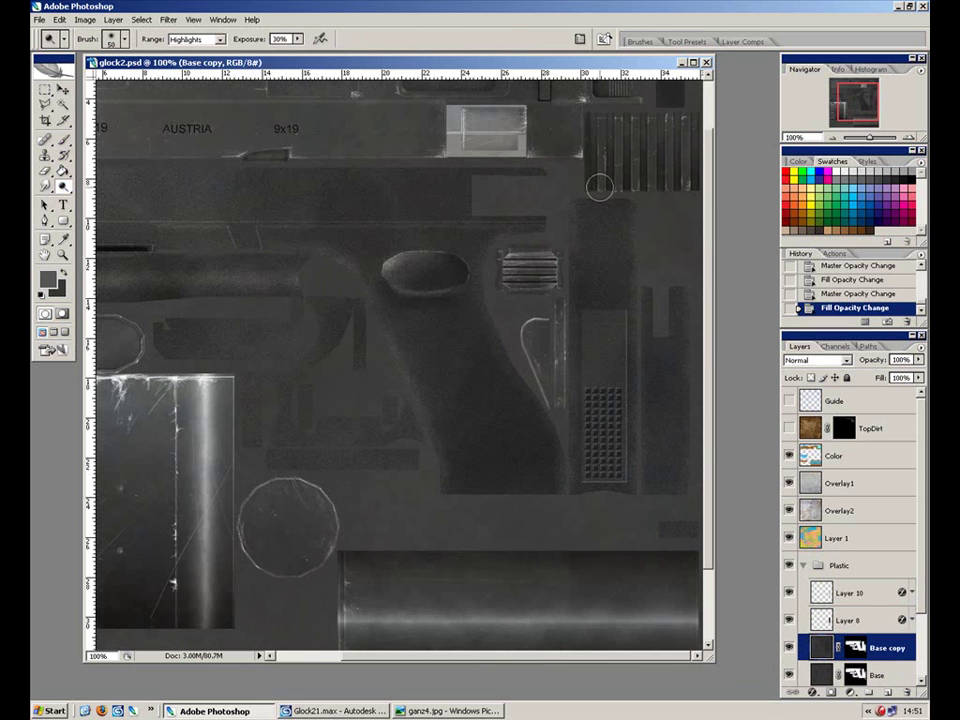
mouse_move(602, 190)
mouse_down()
mouse_move(612, 287)
mouse_move(605, 555)
mouse_up()
key(ctrl+d)
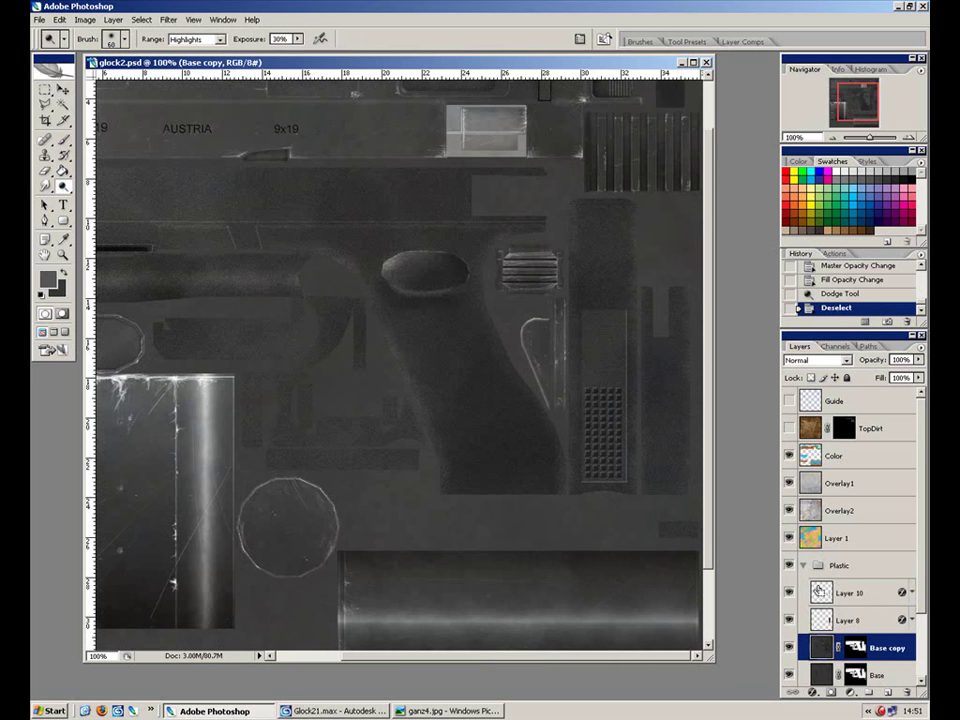
click(600, 175)
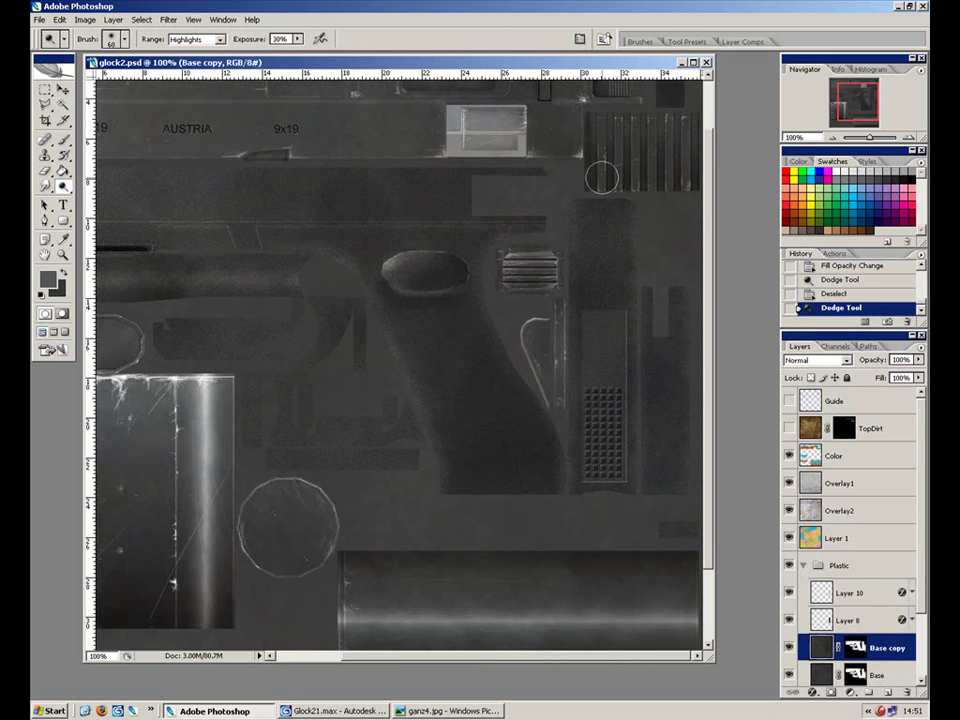
drag(598, 272, 589, 587)
mouse_move(589, 317)
mouse_down()
mouse_move(585, 231)
mouse_move(600, 178)
mouse_move(615, 657)
mouse_move(591, 283)
mouse_up()
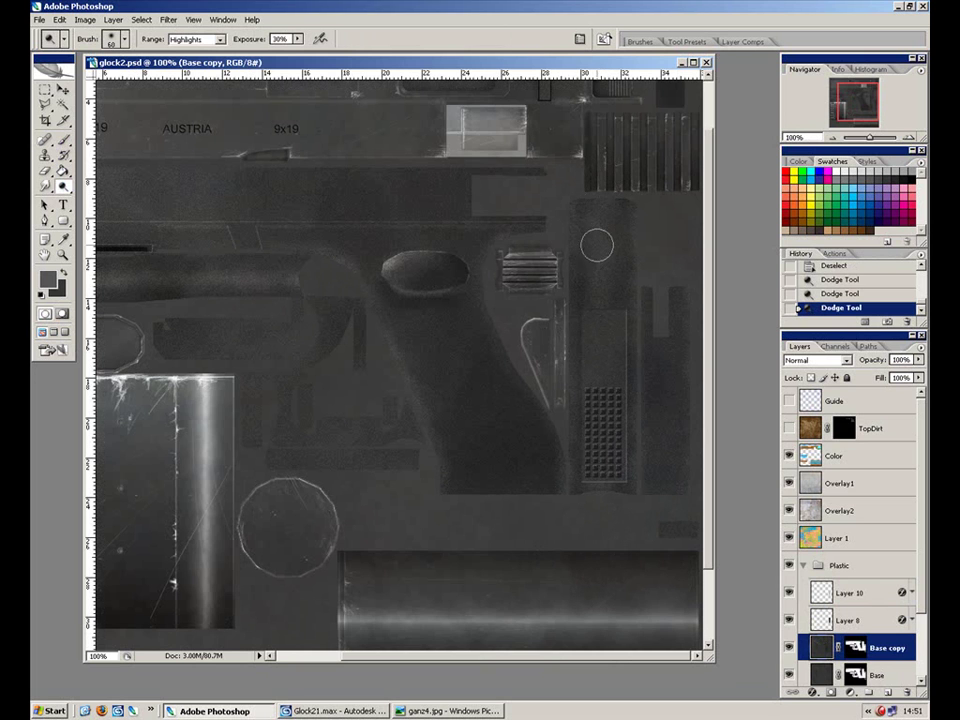
Step: Dodge a stronger highlight down the upper part of the grip strip with a 40 px brush at 50% exposure
key(bracketleft)
key(5)
drag(600, 186, 593, 581)
key(ctrl+z)
drag(607, 184, 599, 300)
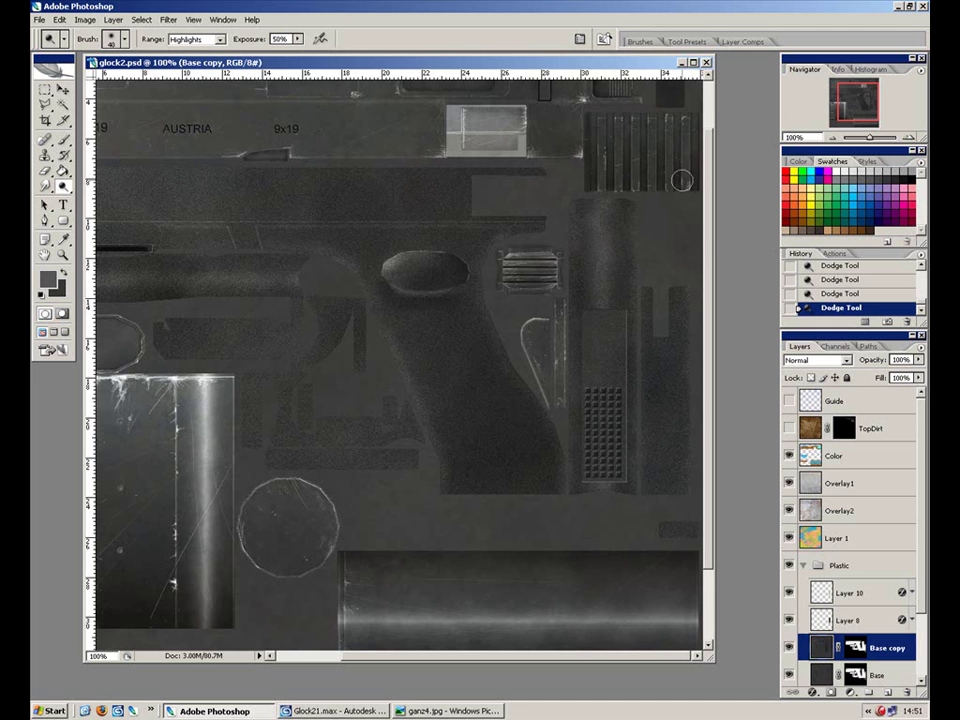
Step: Show the Guide layer and shrink the Dodge brush to 10 px for detail at the upper end of the grip strip
key(ctrl+plus)
drag(643, 284, 171, 411)
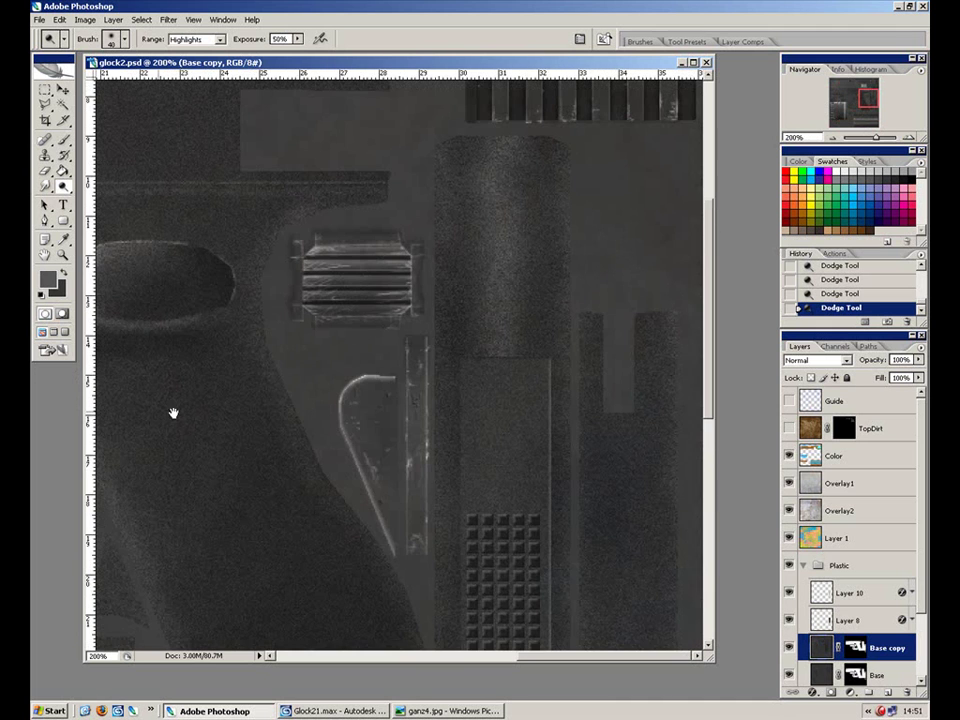
drag(482, 369, 466, 504)
click(790, 401)
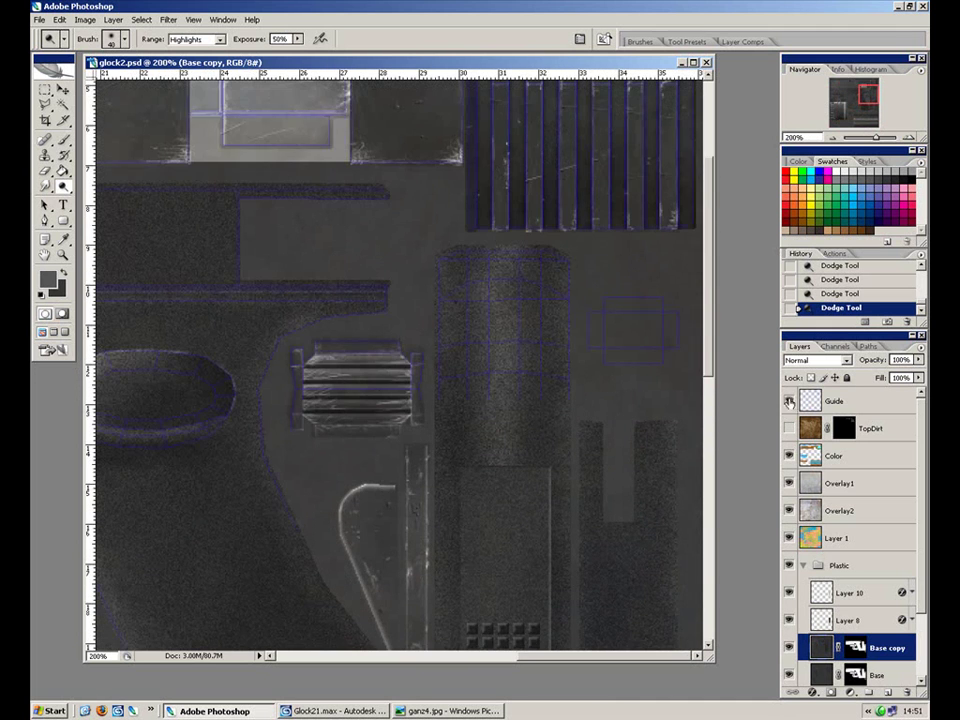
key(ctrl+plus)
drag(591, 313, 548, 360)
key(bracketleft)
key(bracketleft)
key(bracketleft)
Step: Switch to 3ds Max and examine the rear of the textured pistol's grip
click(346, 711)
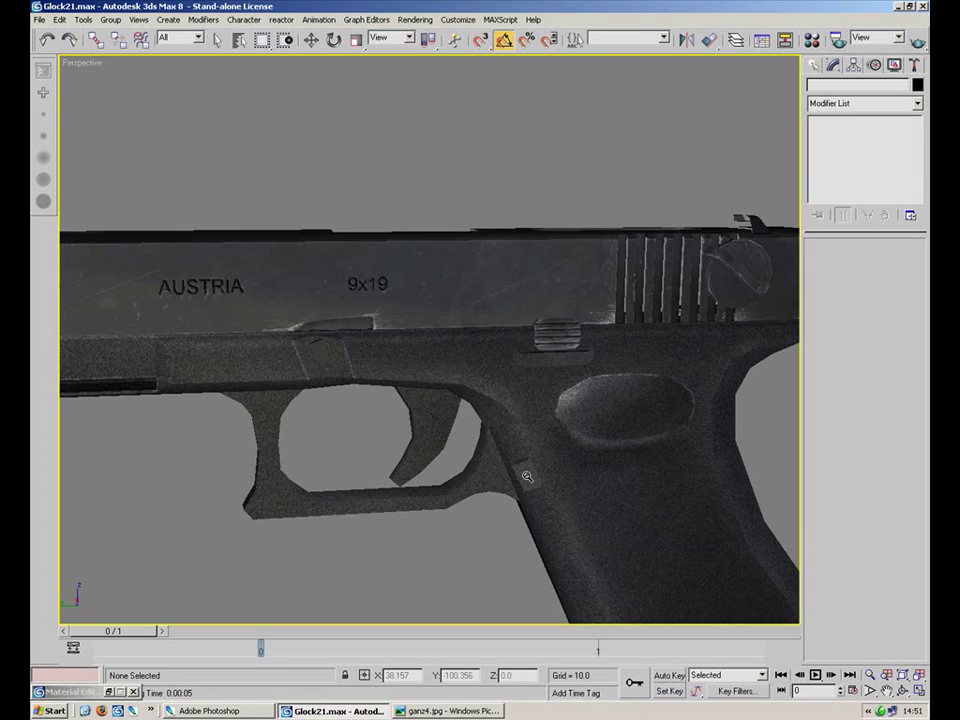
drag(648, 273, 593, 261)
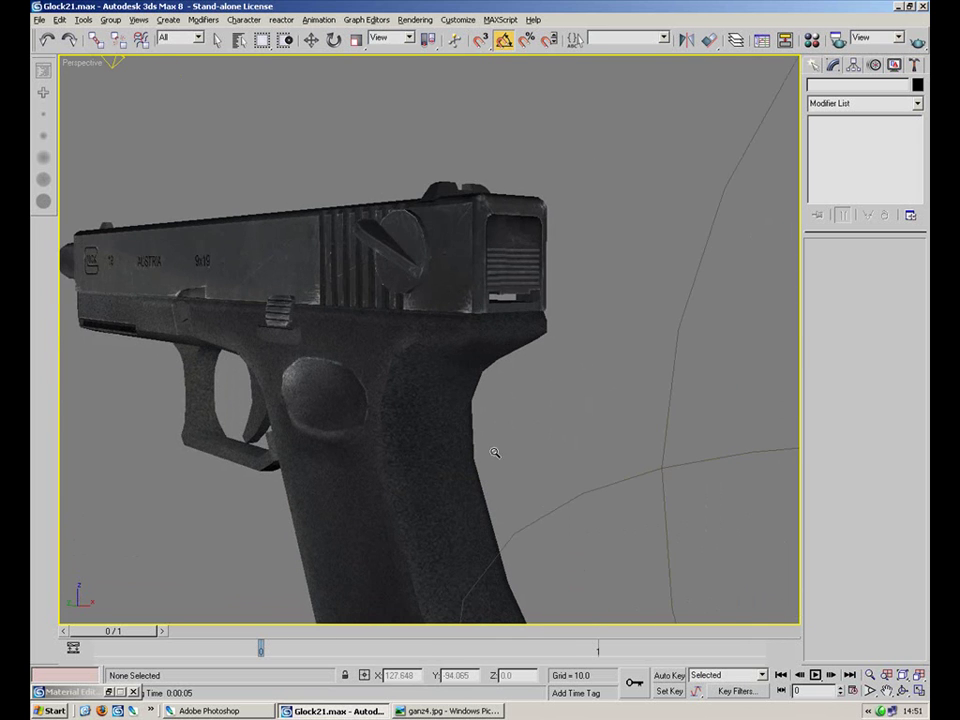
scroll(505, 452, up, 4)
Step: Switch back to Photoshop and dodge a highlight across the upper end of the grip strip with a brush of about 9 px
click(247, 712)
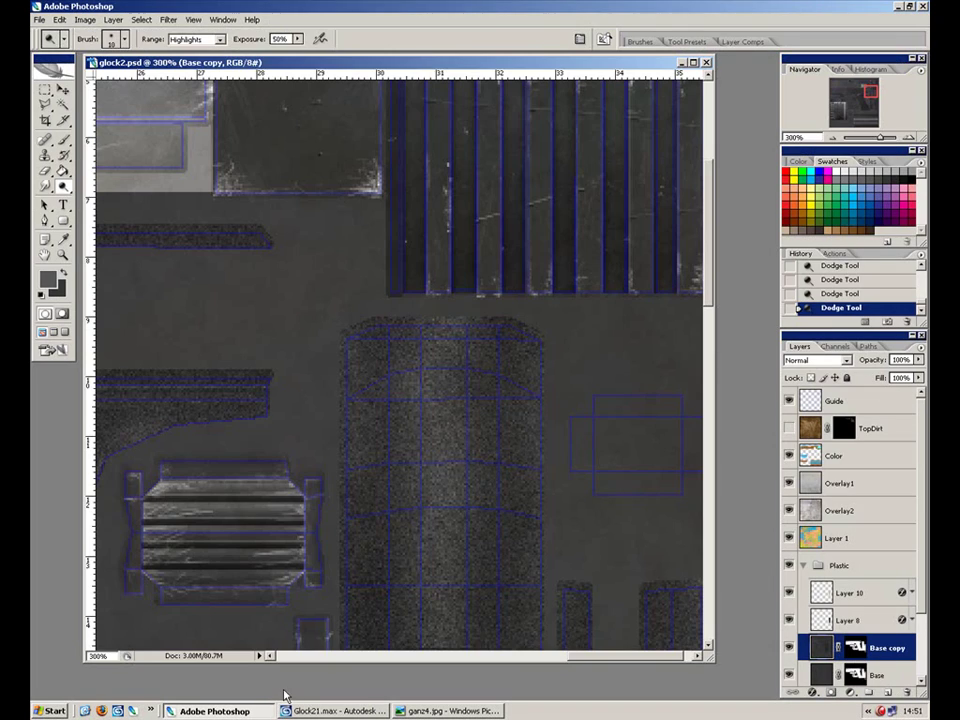
key(bracketright)
key(bracketright)
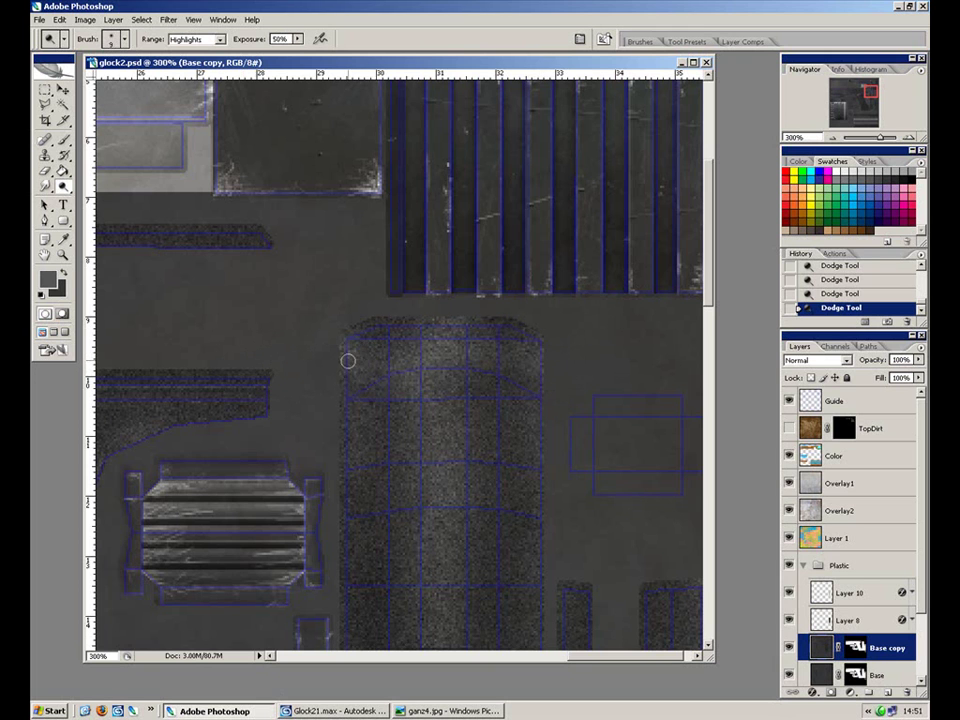
key(bracketleft)
key(bracketleft)
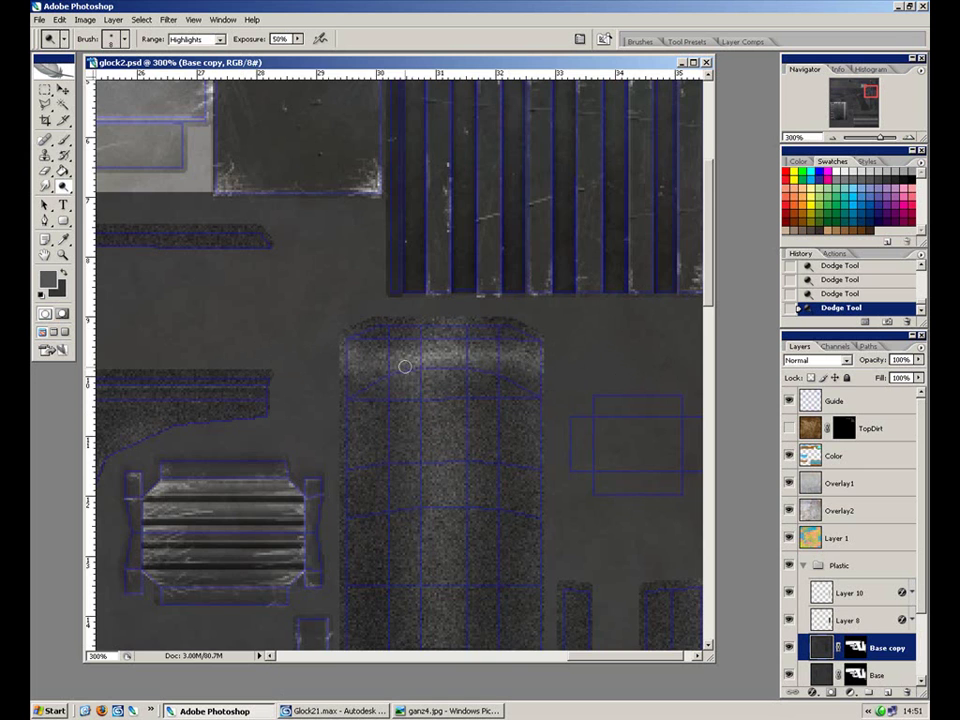
Step: Raise Layer 10's lightness to +19 with Hue/Saturation and hide the Guide layer
key(ctrl+minus)
scroll(397, 403, down, 5)
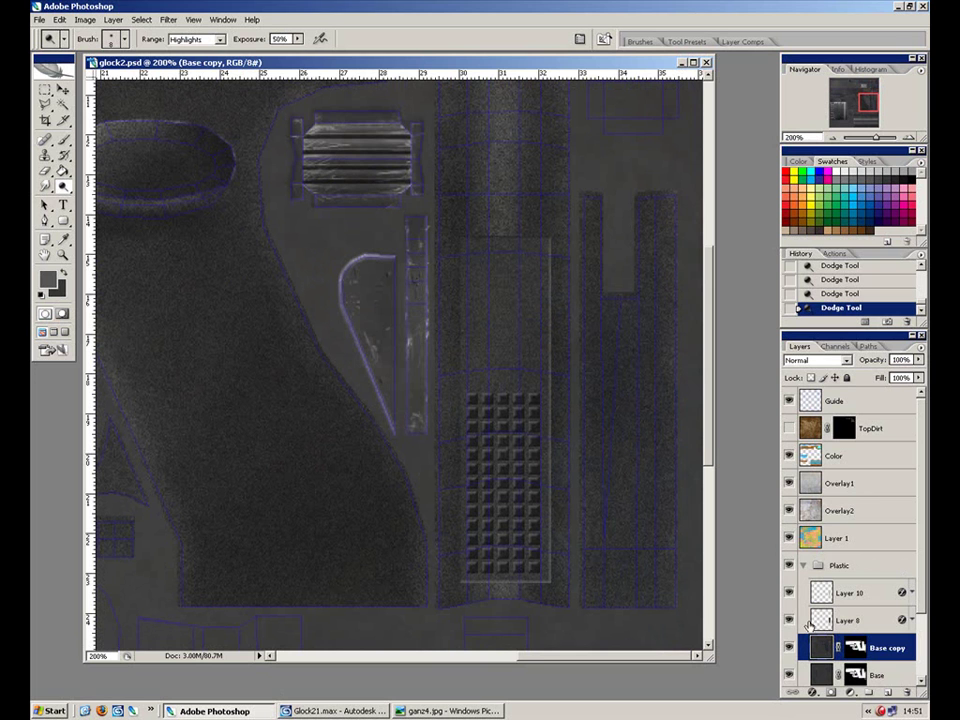
click(790, 620)
click(789, 593)
click(848, 598)
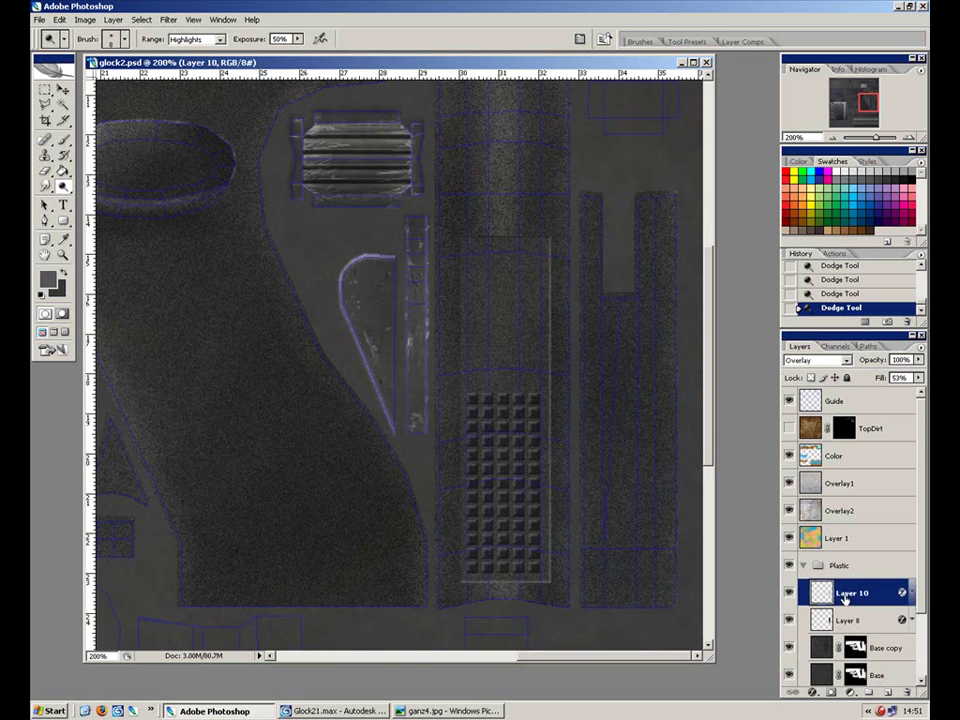
key(ctrl+u)
drag(684, 240, 695, 243)
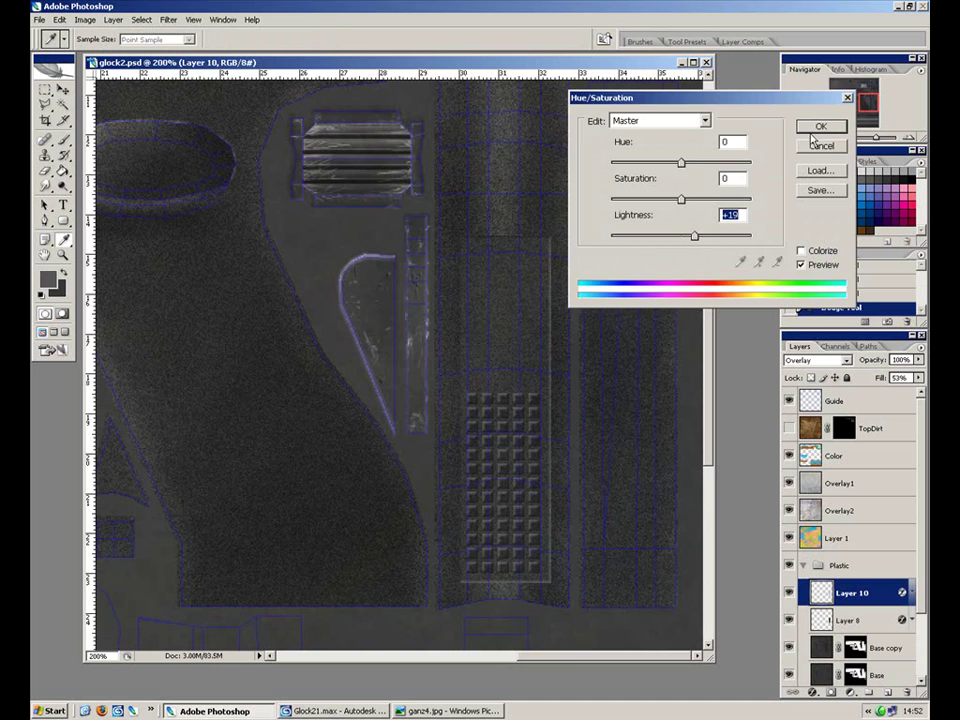
click(818, 127)
click(789, 402)
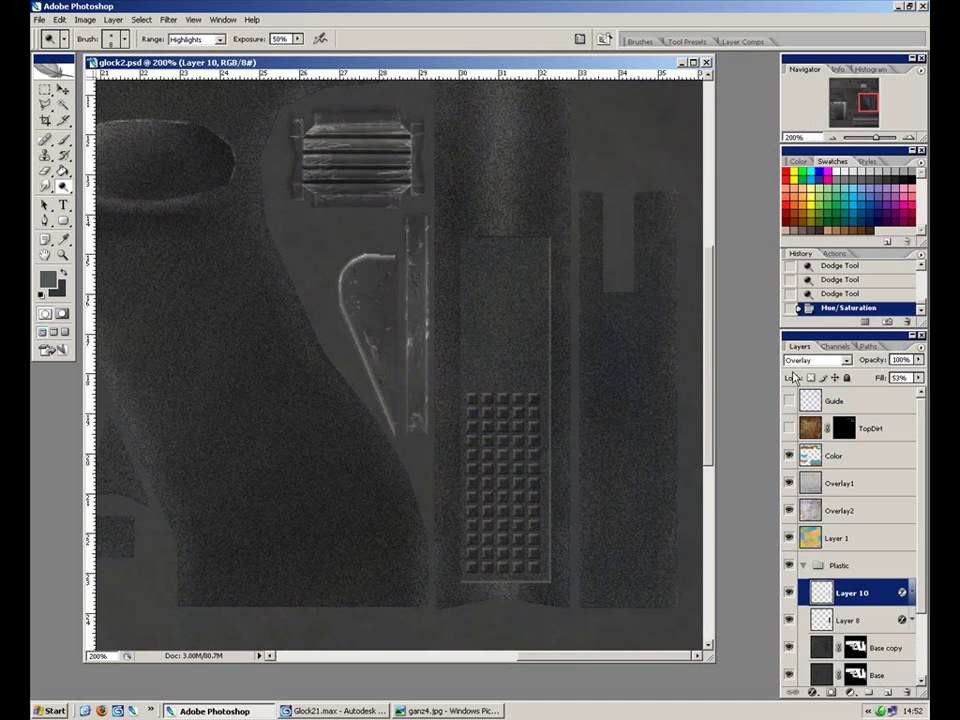
Step: Load Layer 8's panel outline as a selection, invert it, and make the Base copy layer active
click(39, 19)
click(862, 587)
click(852, 622)
ctrl+click(858, 624)
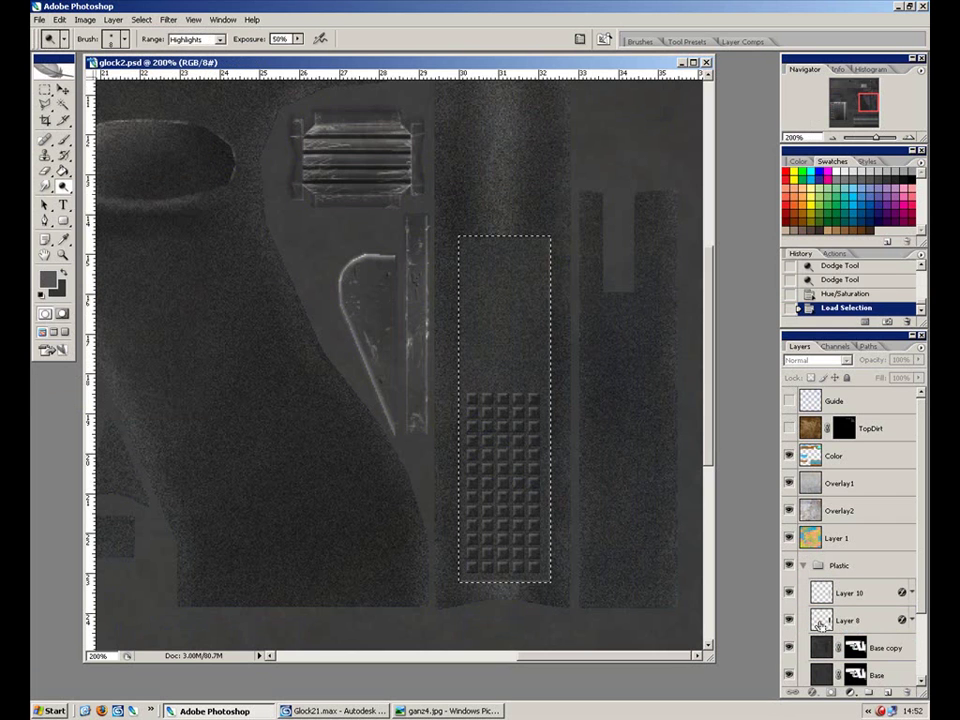
key(ctrl+shift+i)
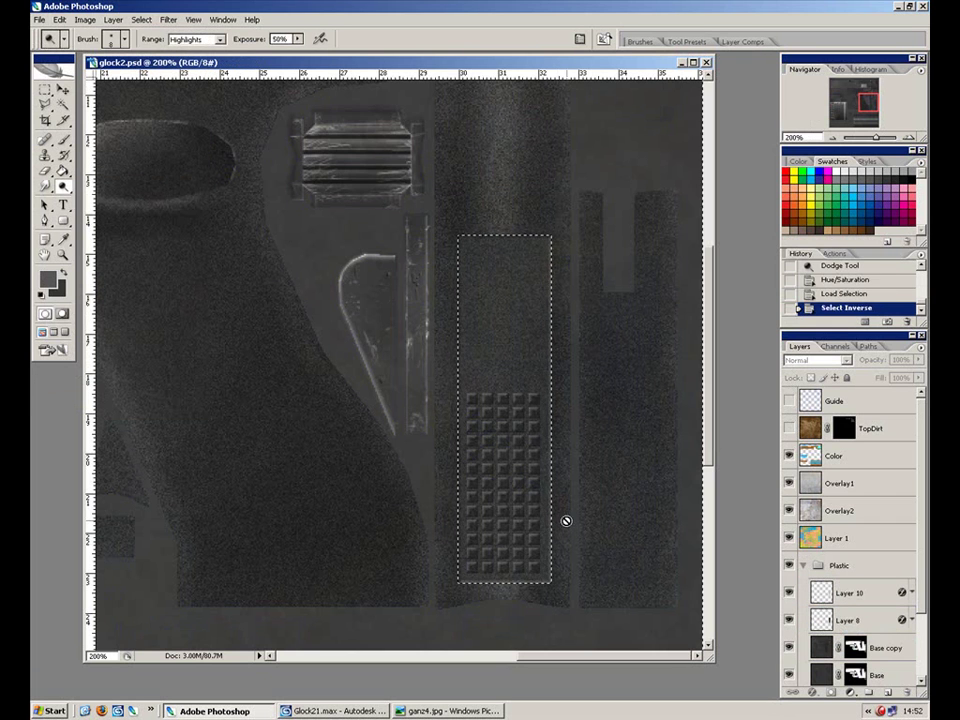
scroll(903, 608, down, 1)
click(888, 621)
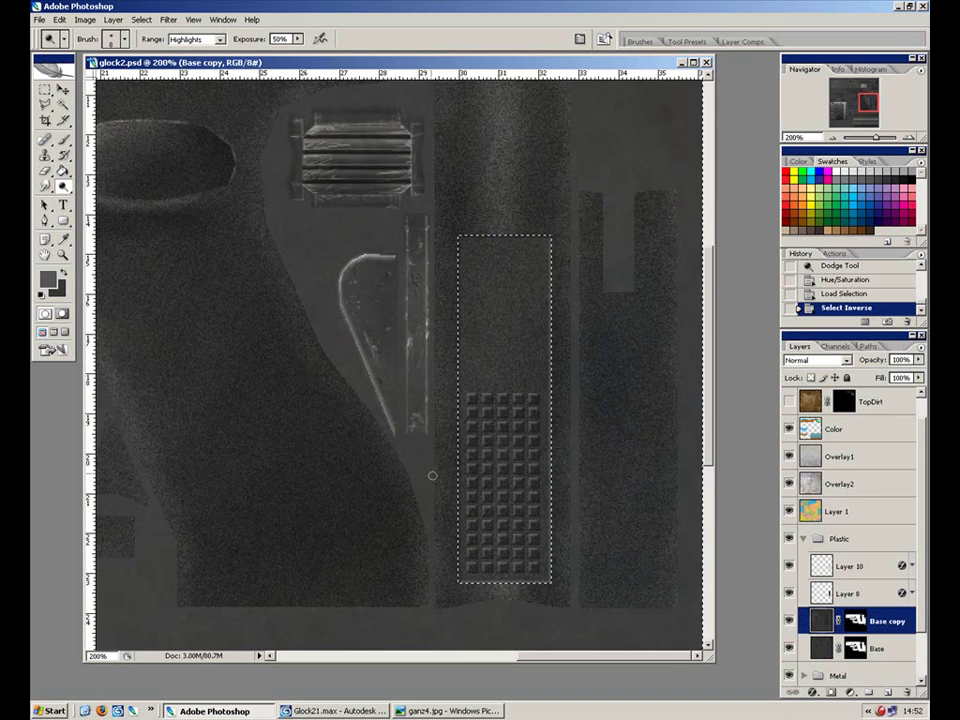
Step: Dodge thin highlights just outside the grid panel's upper and left edges with a 3 px brush at 50% exposure
key(ctrl+plus)
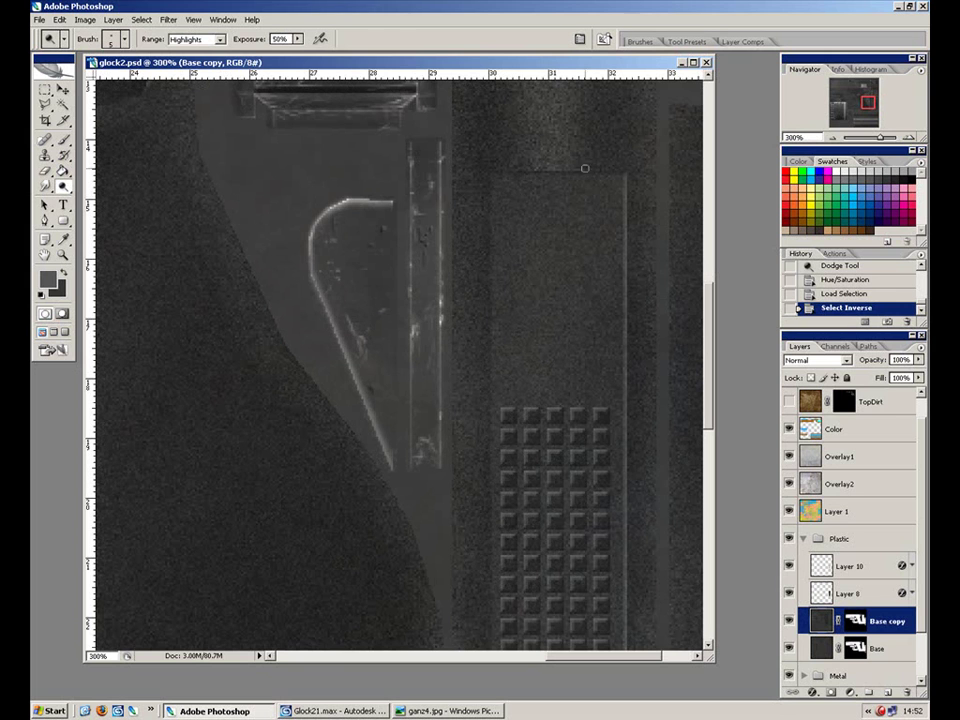
mouse_move(618, 170)
mouse_down()
mouse_move(488, 179)
mouse_move(482, 129)
mouse_up()
click(500, 171)
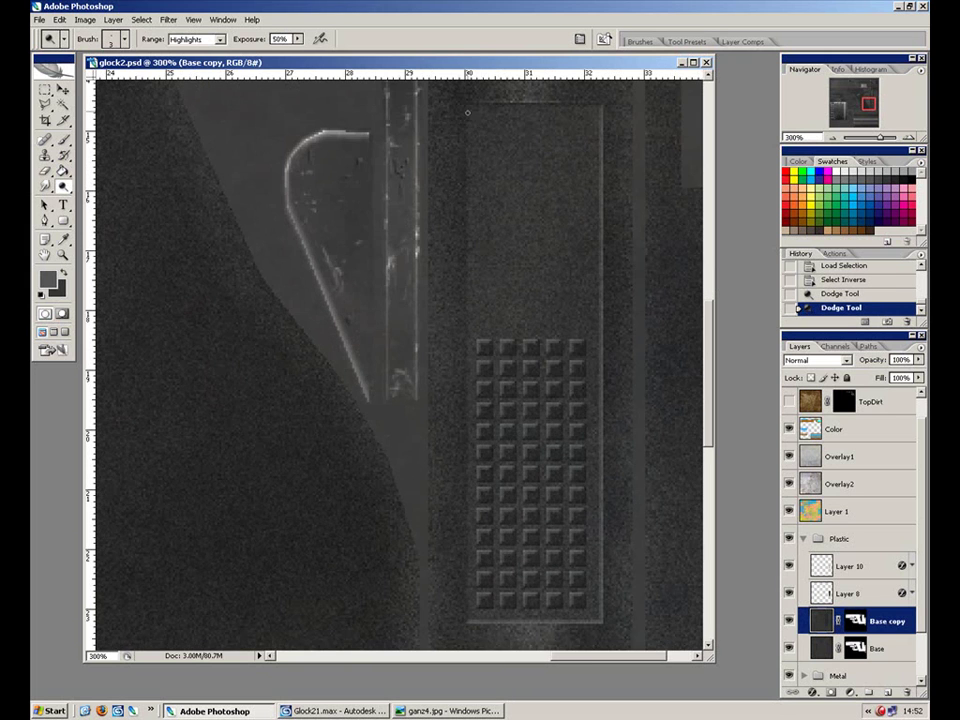
drag(469, 536, 463, 621)
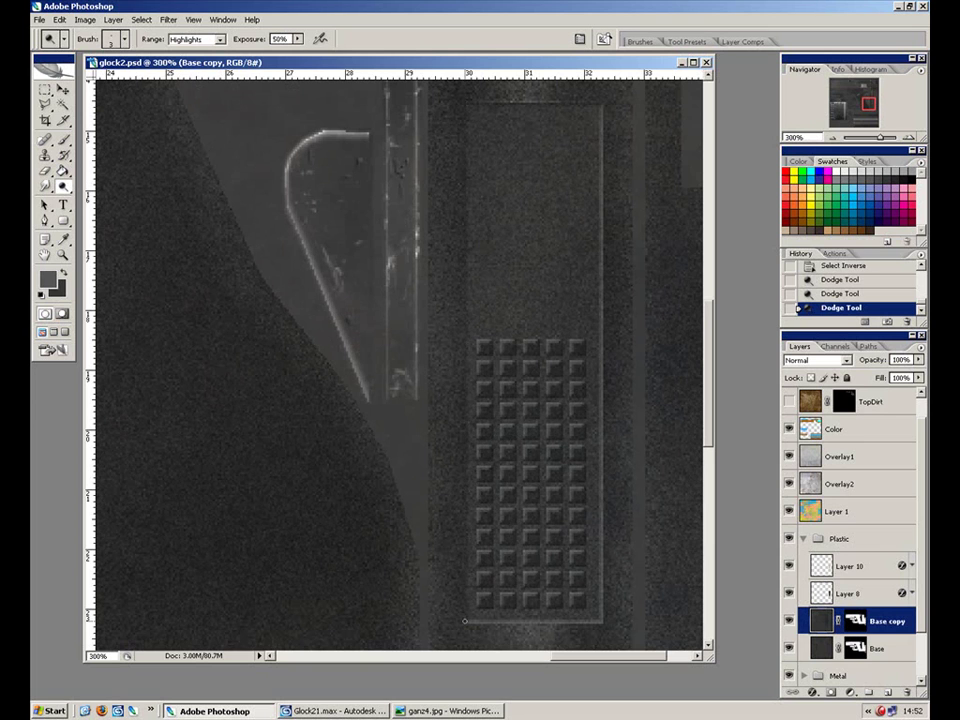
drag(466, 165, 459, 154)
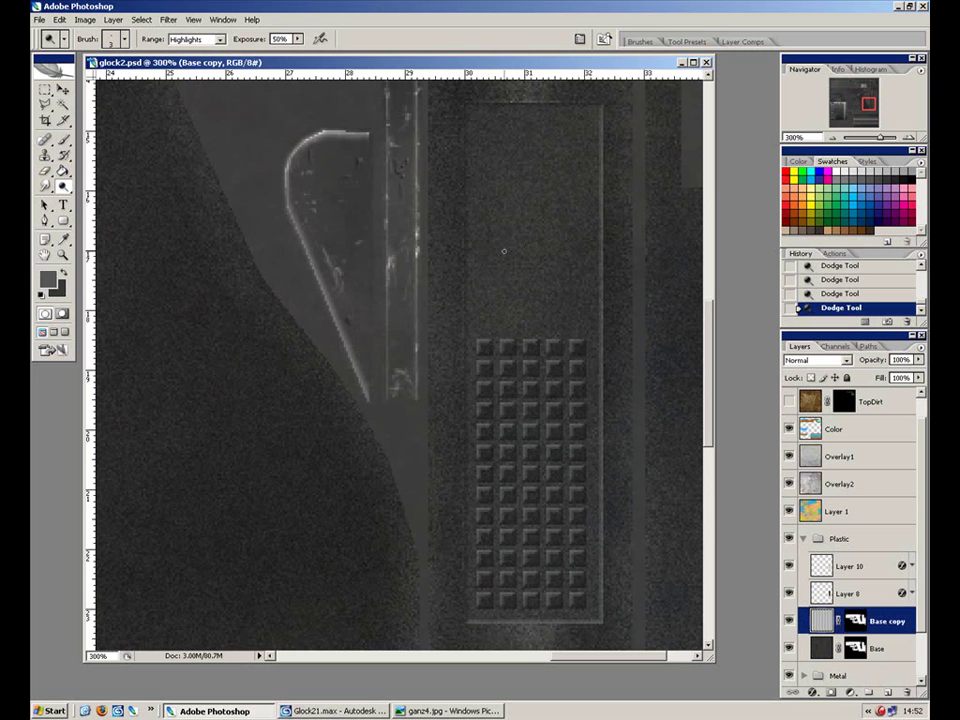
Step: Strengthen the dodged highlights around the grid panel's border at 60% exposure, enlarging the brush from 3 to 7 px
drag(491, 253, 476, 355)
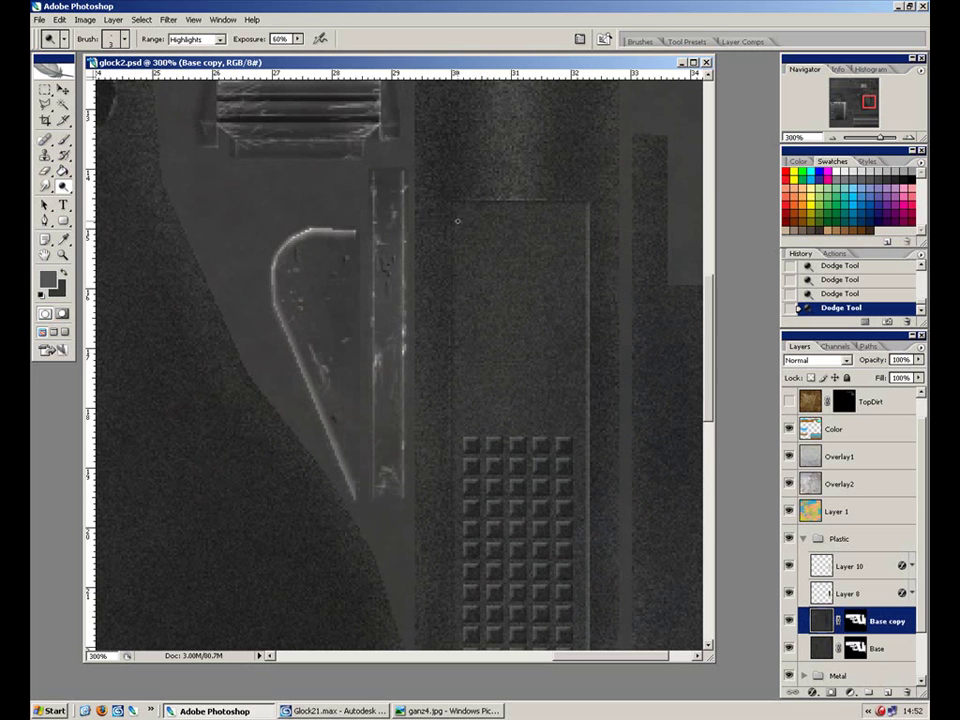
drag(451, 357, 448, 345)
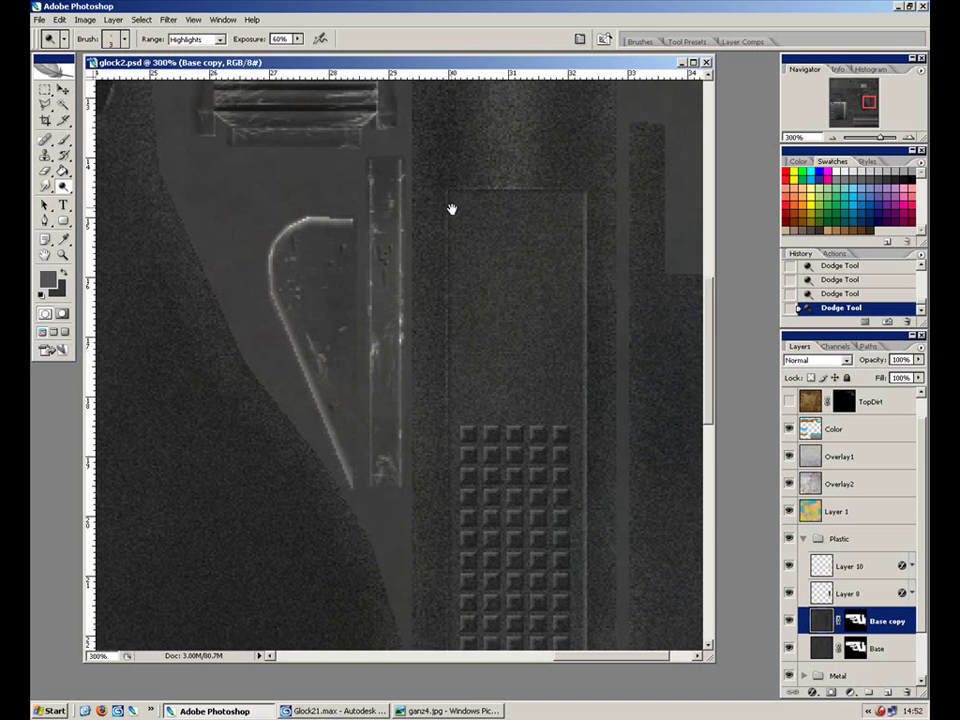
drag(448, 222, 447, 164)
mouse_move(496, 452)
mouse_down()
mouse_move(478, 342)
mouse_move(437, 493)
mouse_move(435, 353)
mouse_move(440, 485)
mouse_up()
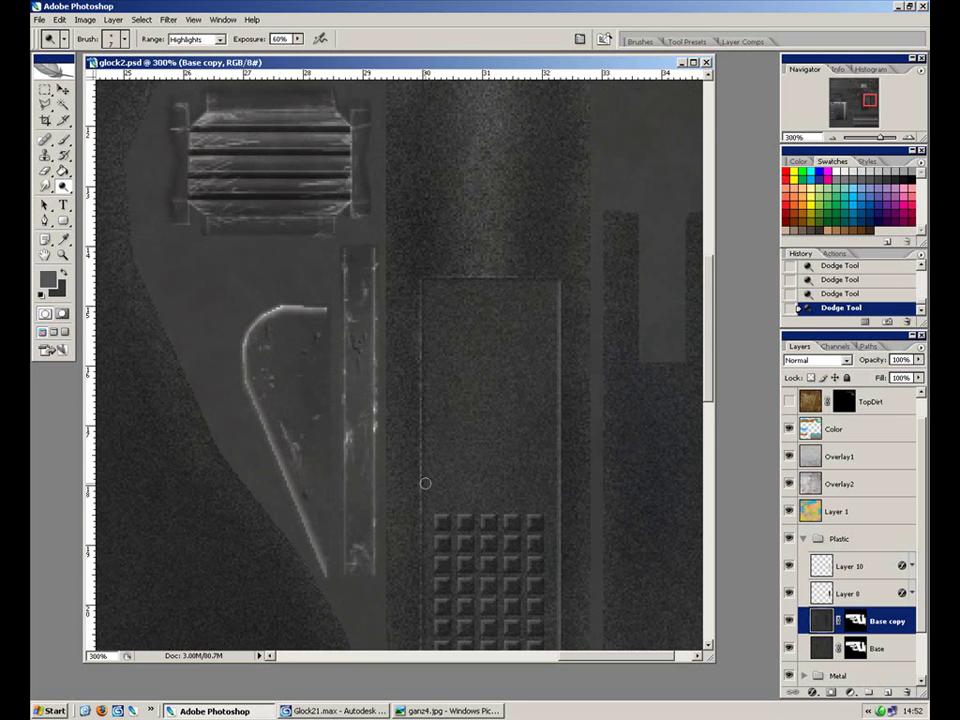
drag(461, 643, 444, 419)
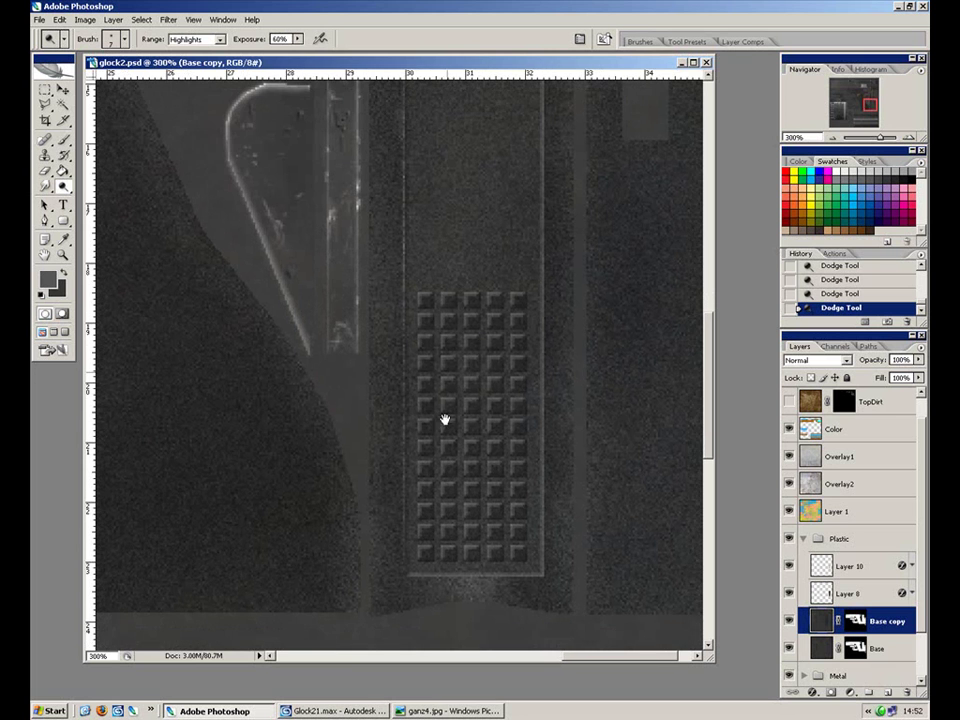
drag(489, 372, 489, 422)
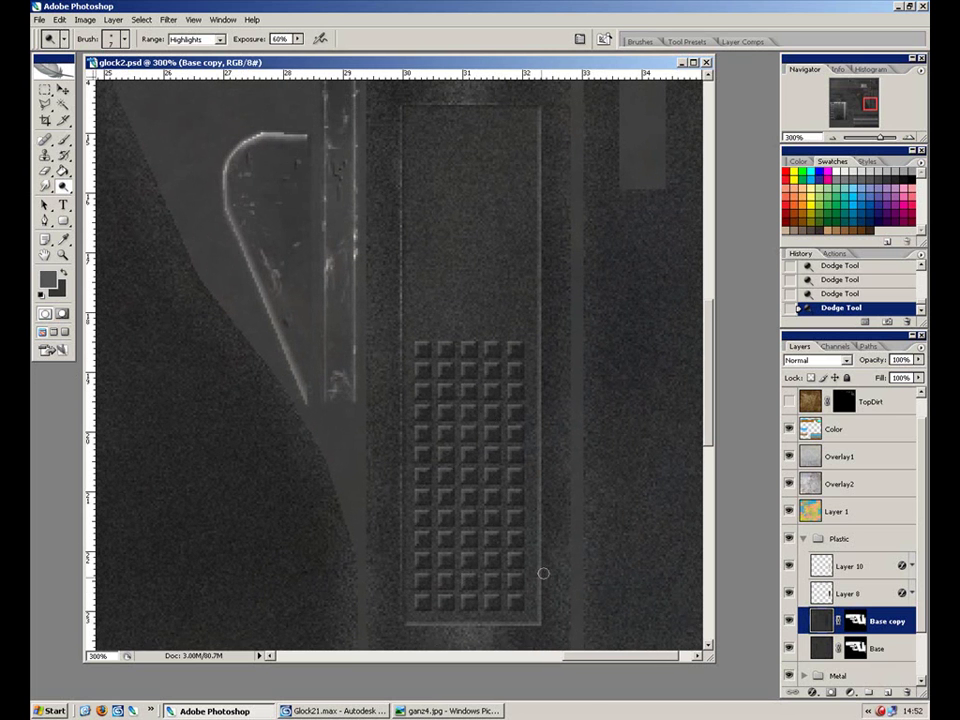
drag(475, 227, 468, 451)
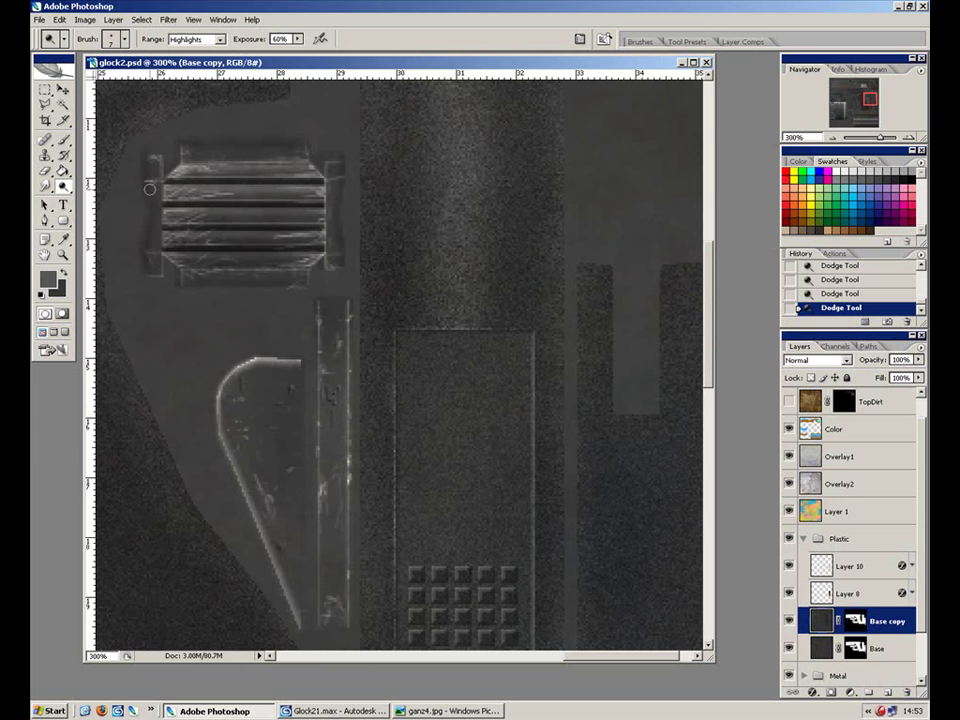
Step: Marquee a narrow vertical strip in the panel's smooth upper section and copy it from Base copy onto a new layer
click(44, 89)
drag(407, 335, 409, 560)
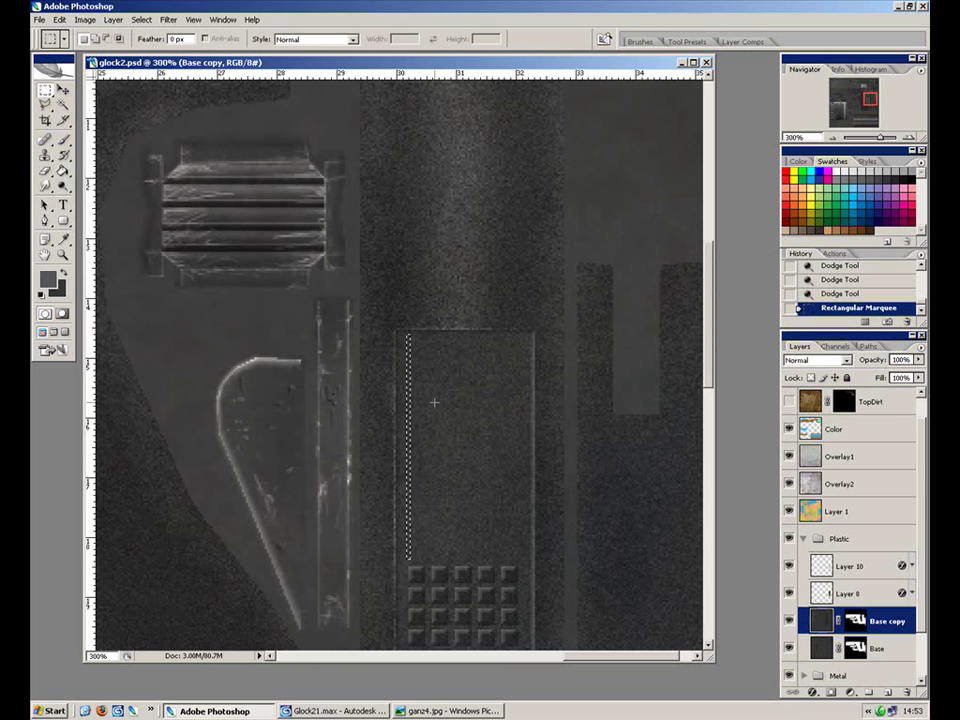
key(Right)
click(63, 89)
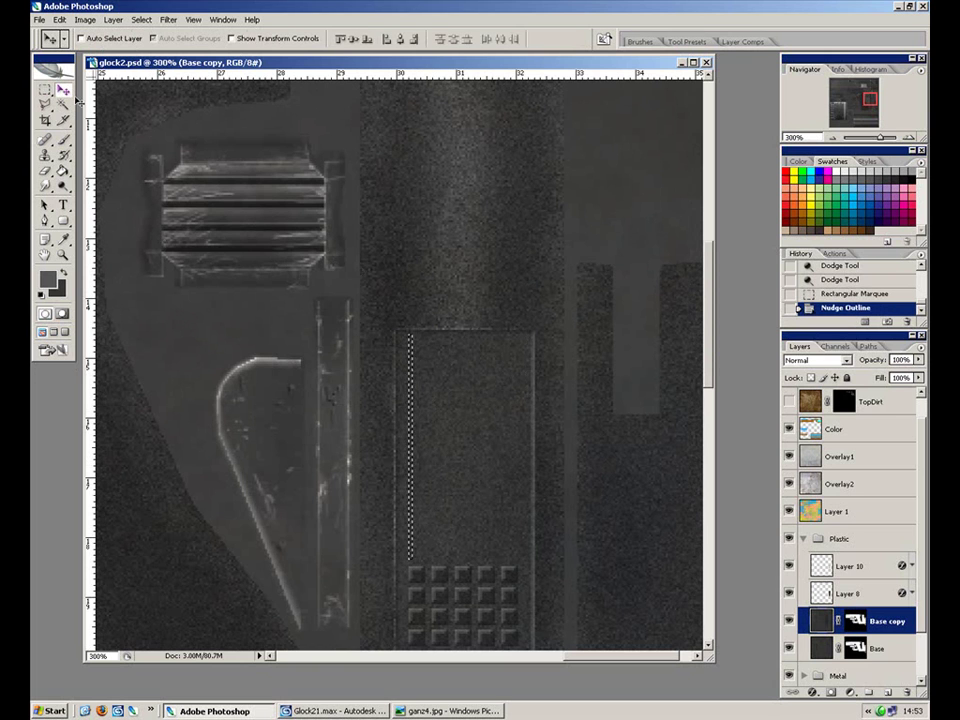
mouse_move(415, 494)
mouse_down()
mouse_move(423, 492)
mouse_move(418, 499)
mouse_up()
key(ctrl+z)
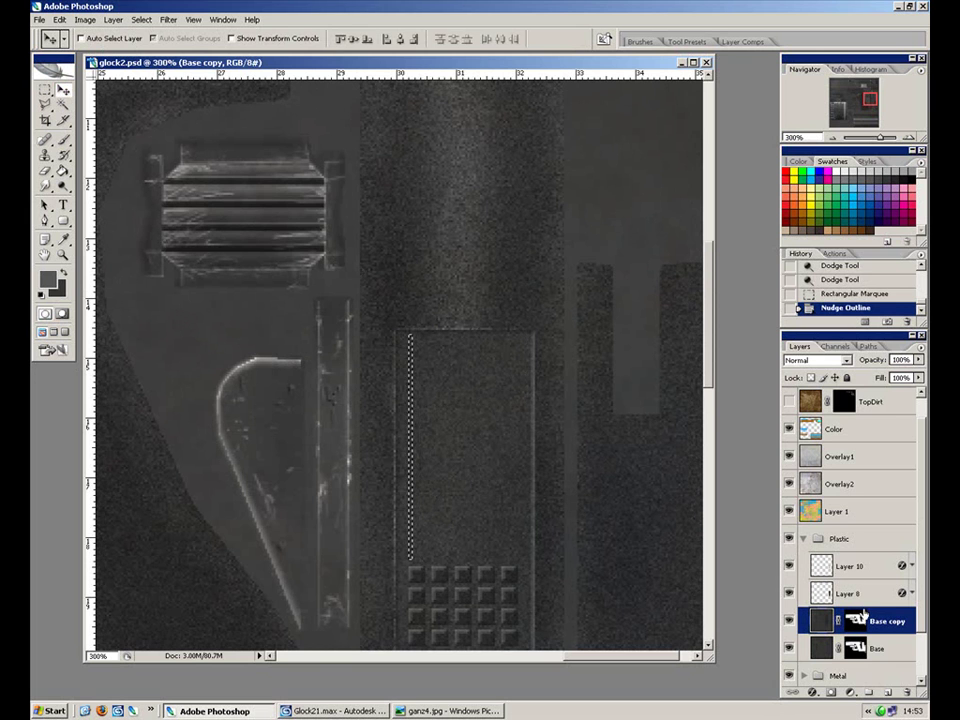
key(ctrl+v)
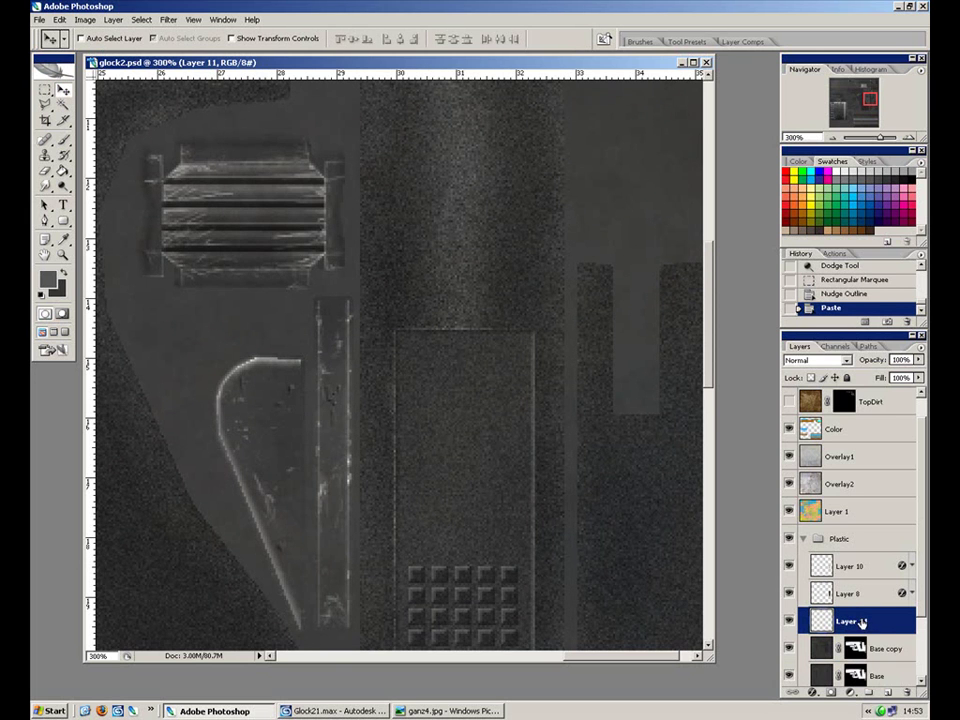
key(ctrl+i)
key(ctrl+u)
click(821, 146)
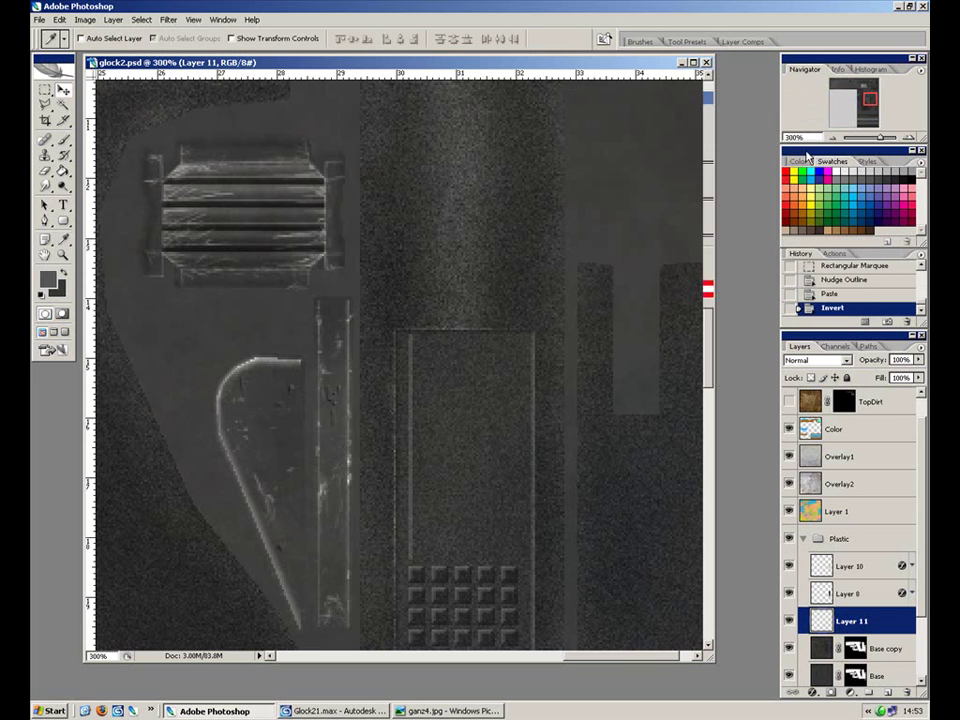
key(ctrl+z)
key(ctrl+alt+z)
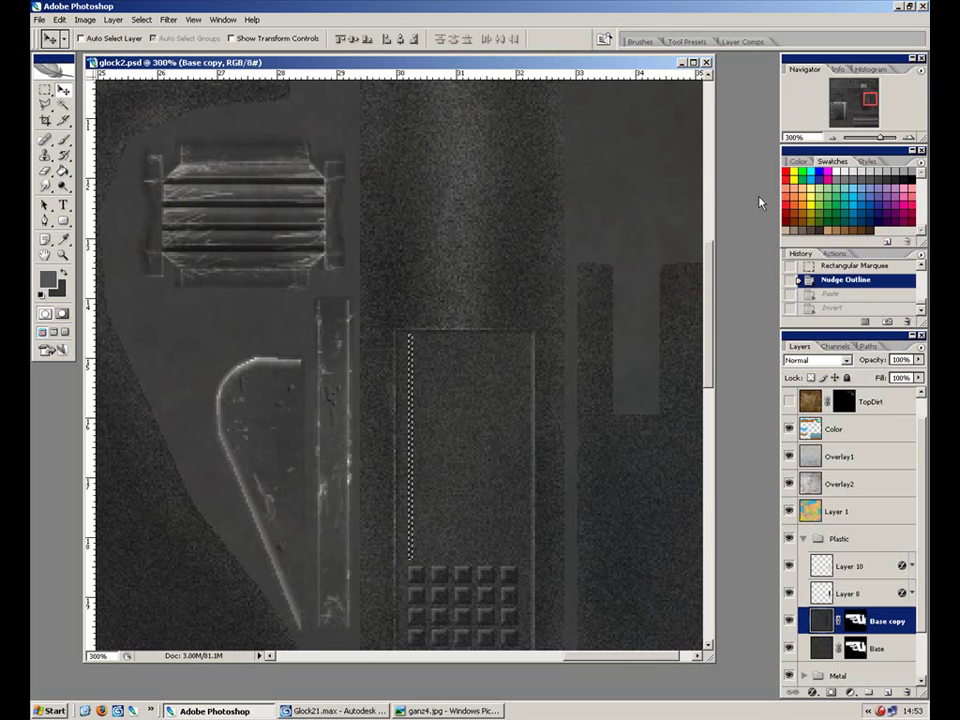
key(ctrl+shift+z)
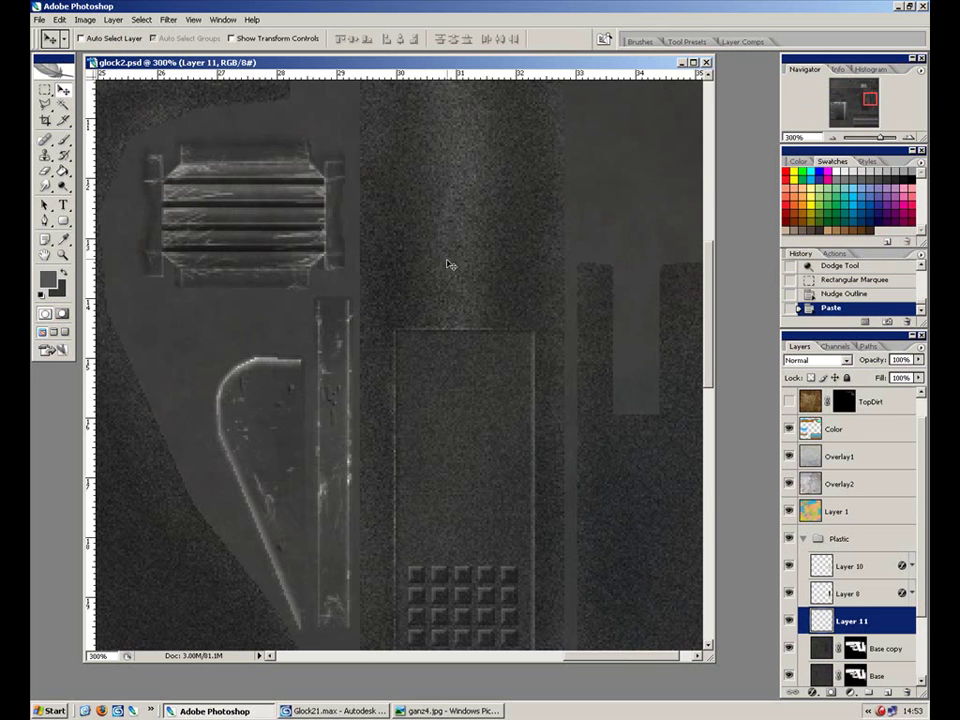
Step: Lighten the pasted strip on Layer 11 with Hue/Saturation at lightness +50
key(ctrl+u)
drag(683, 238, 716, 238)
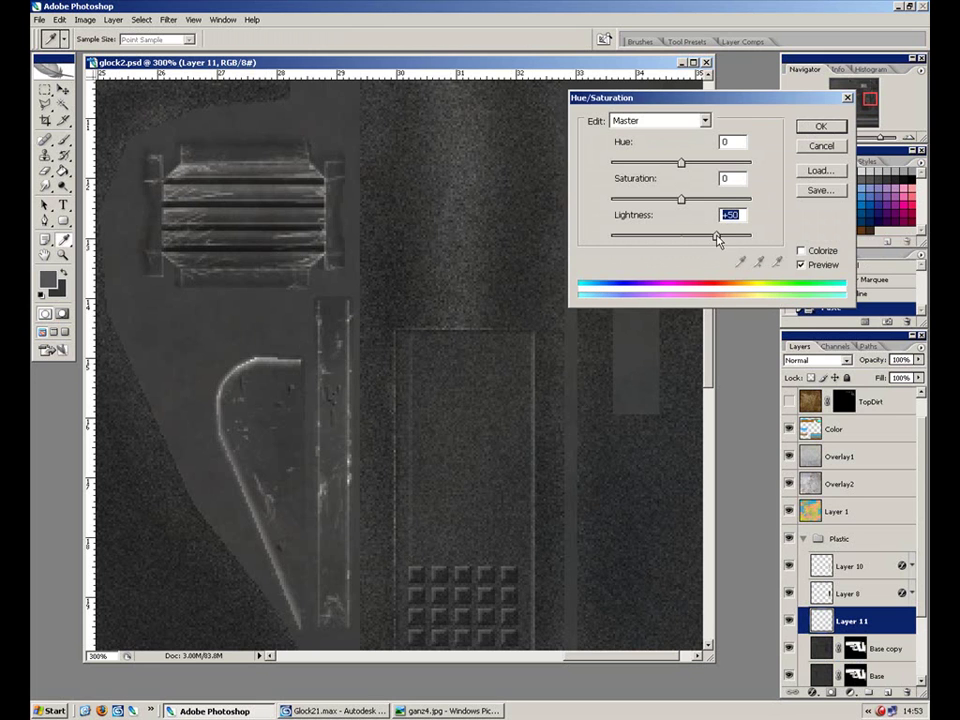
click(822, 128)
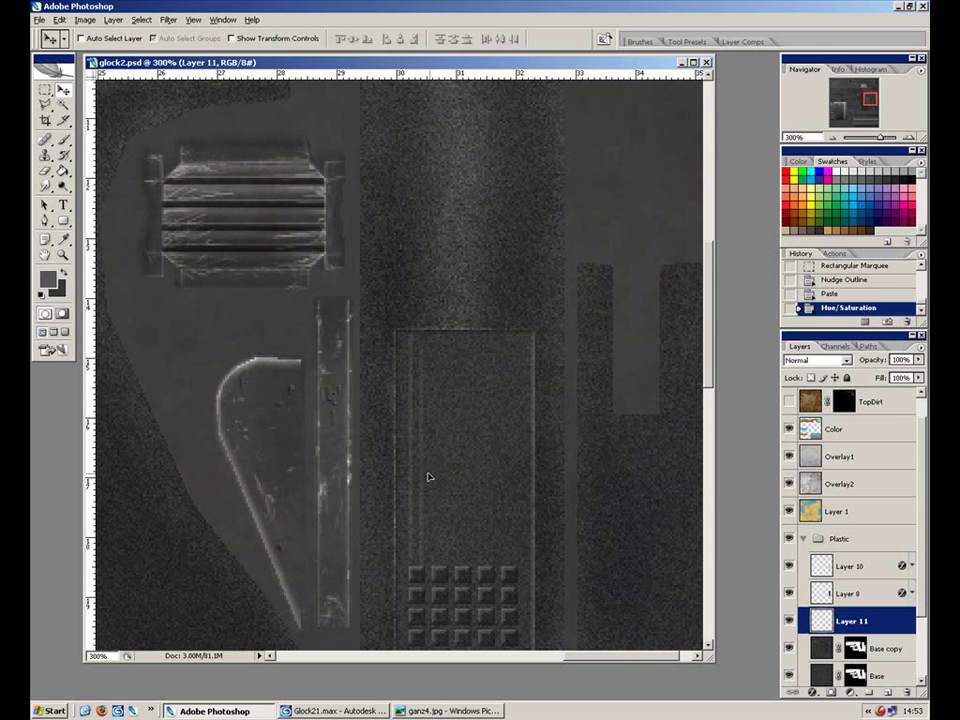
Step: Duplicate the light strip four times side by side as evenly spaced ridges and merge the copies into Layer 11
drag(424, 470, 436, 483)
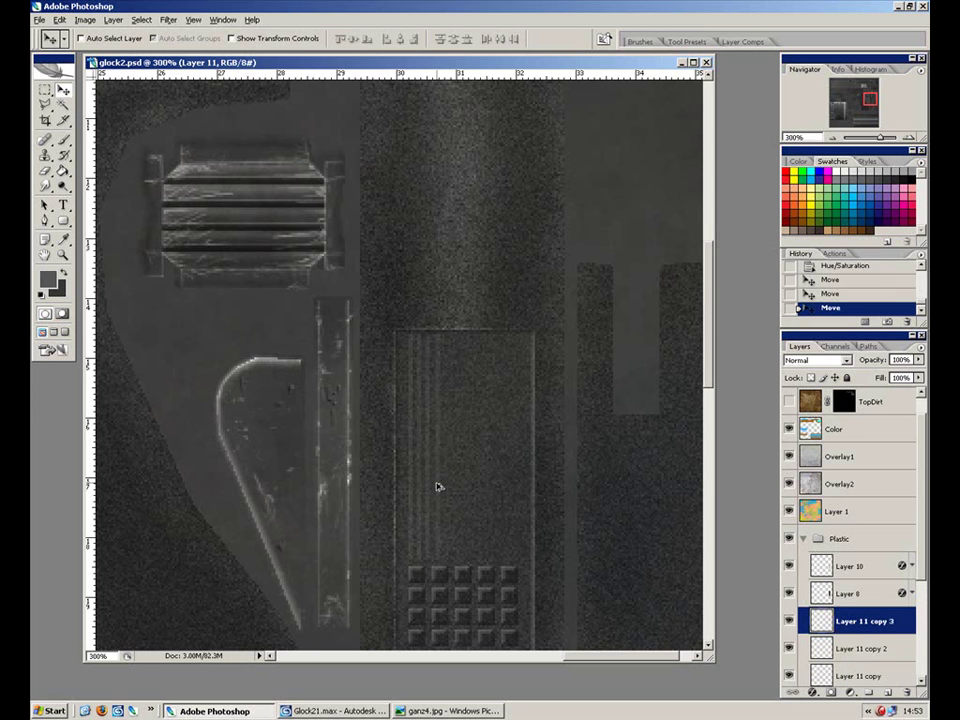
key(Down)
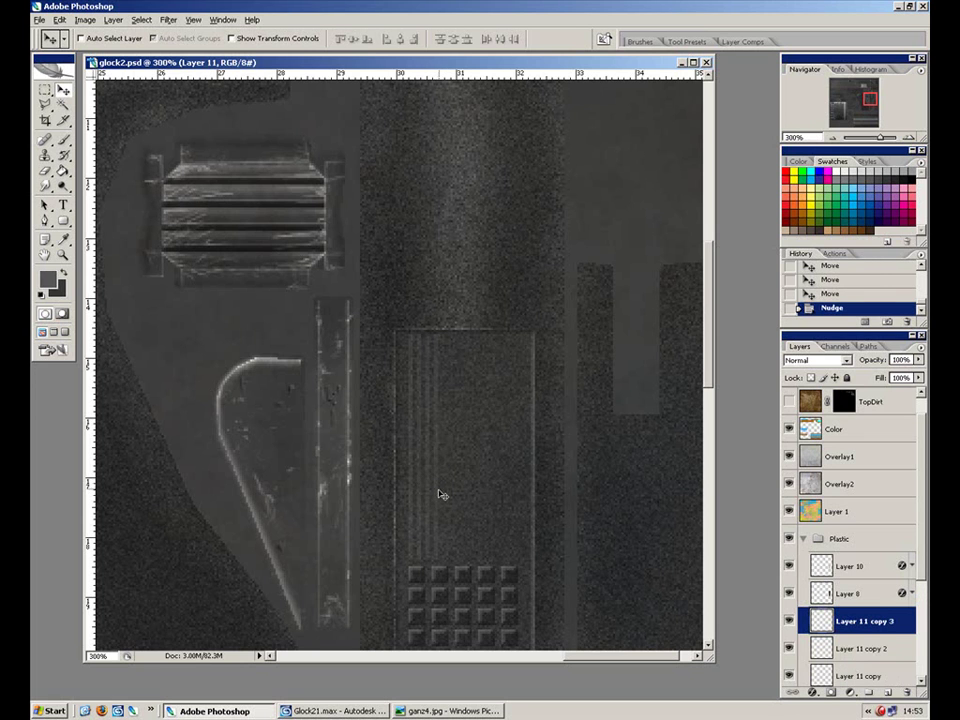
drag(445, 497, 447, 500)
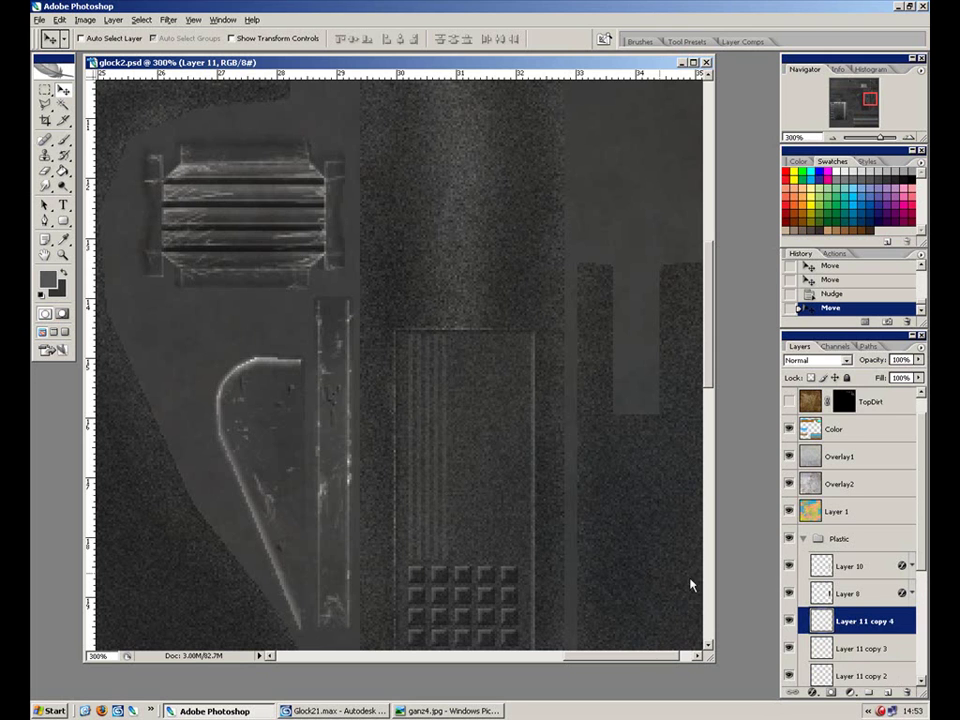
key(ctrl+e)
key(ctrl+e)
key(ctrl+e)
key(ctrl+e)
Step: Duplicate the merged ridges on Layer 11 twice across the panel to fill its full width
ctrl+click(821, 535)
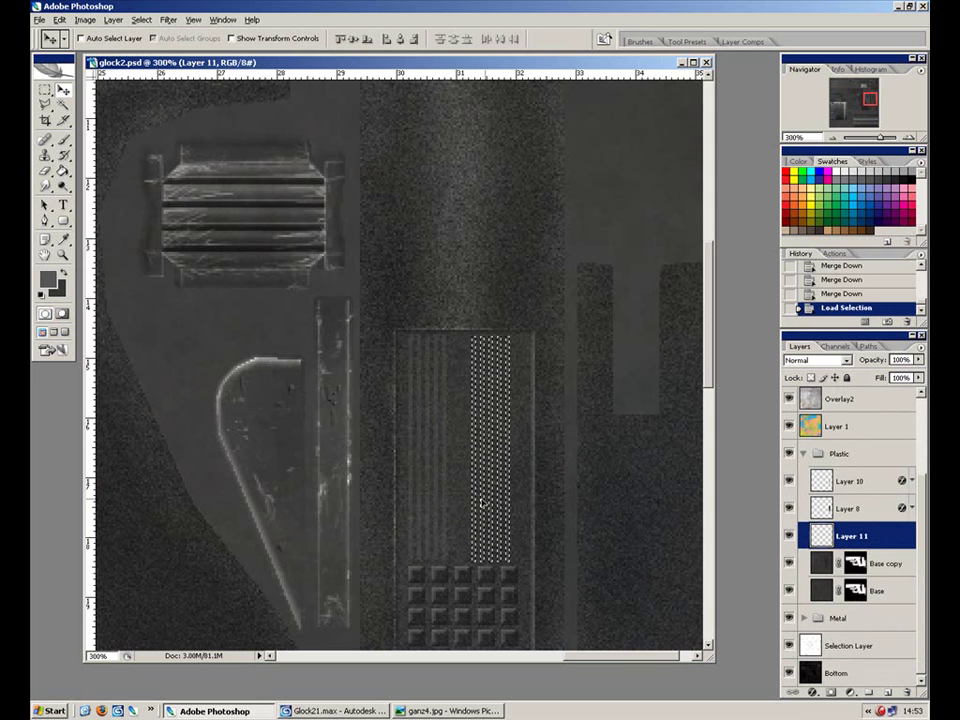
drag(482, 503, 468, 506)
key(ctrl+h)
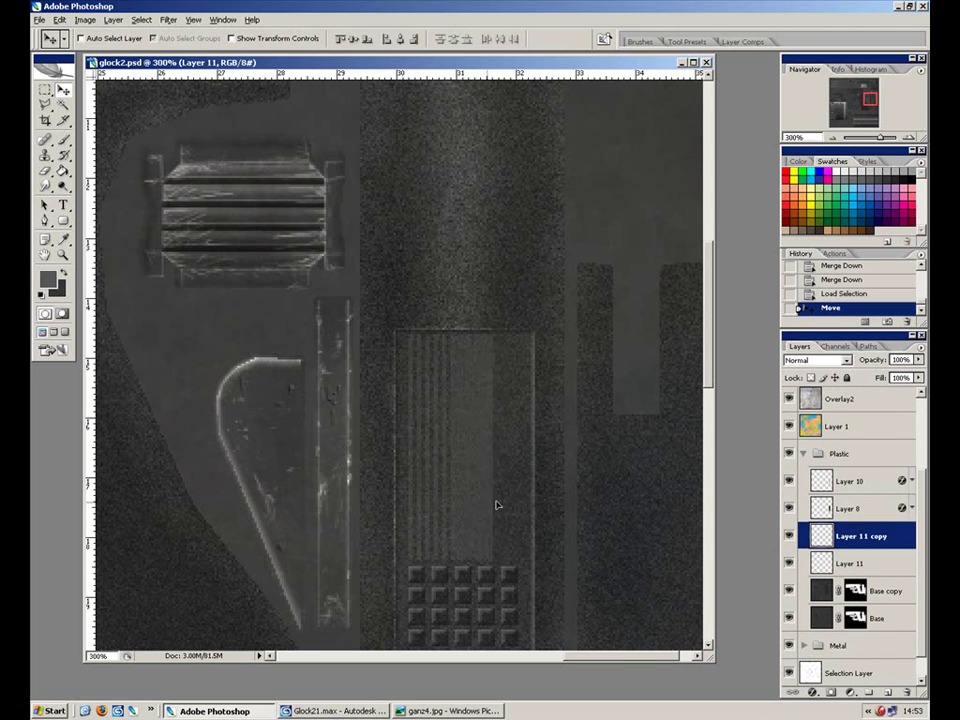
drag(522, 499, 523, 499)
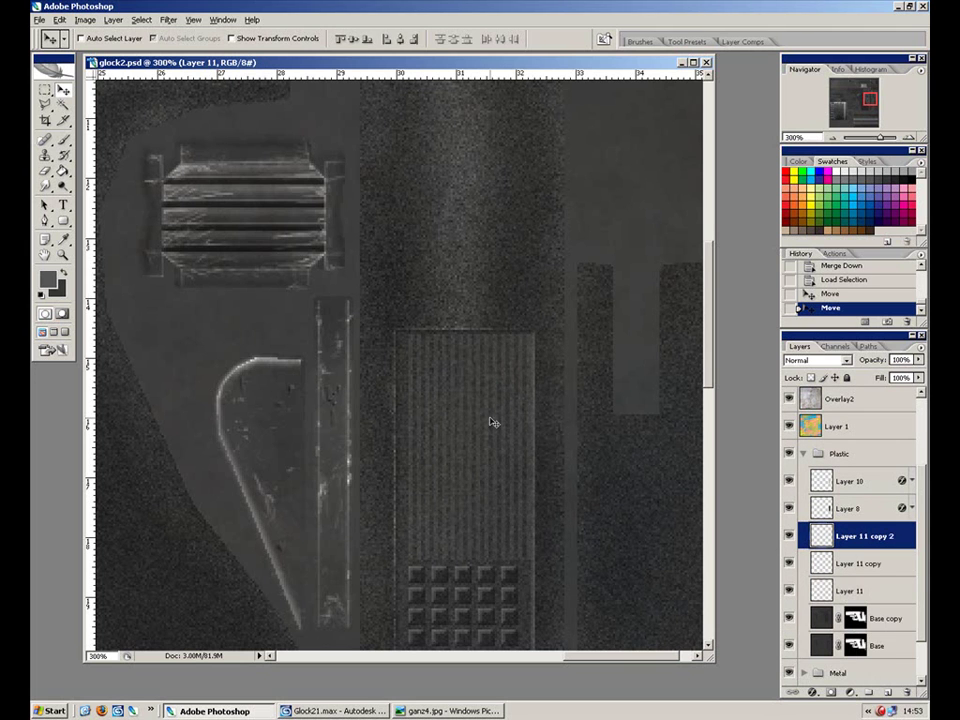
Step: Trim the excess ridges along the panel's right side and merge both ridge copies down into Layer 11
click(45, 89)
drag(589, 280, 518, 589)
key(Delete)
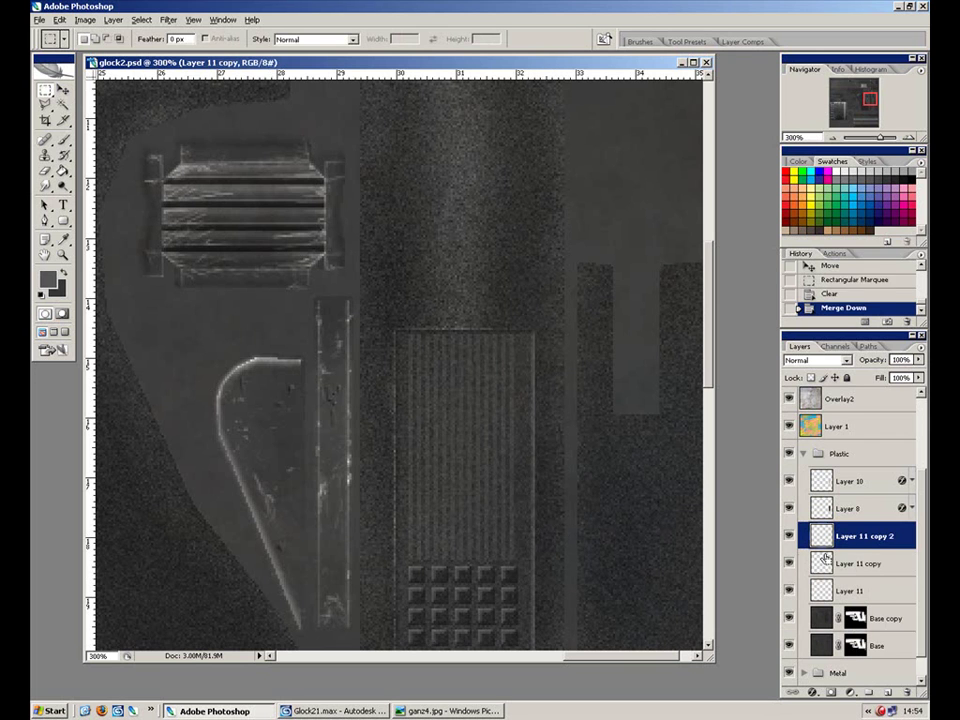
key(ctrl+e)
key(ctrl+e)
Step: Try a Chisel Hard Bevel and Emboss at 620% depth on Layer 11, comparing Outer Bevel with Inner Bevel
click(813, 692)
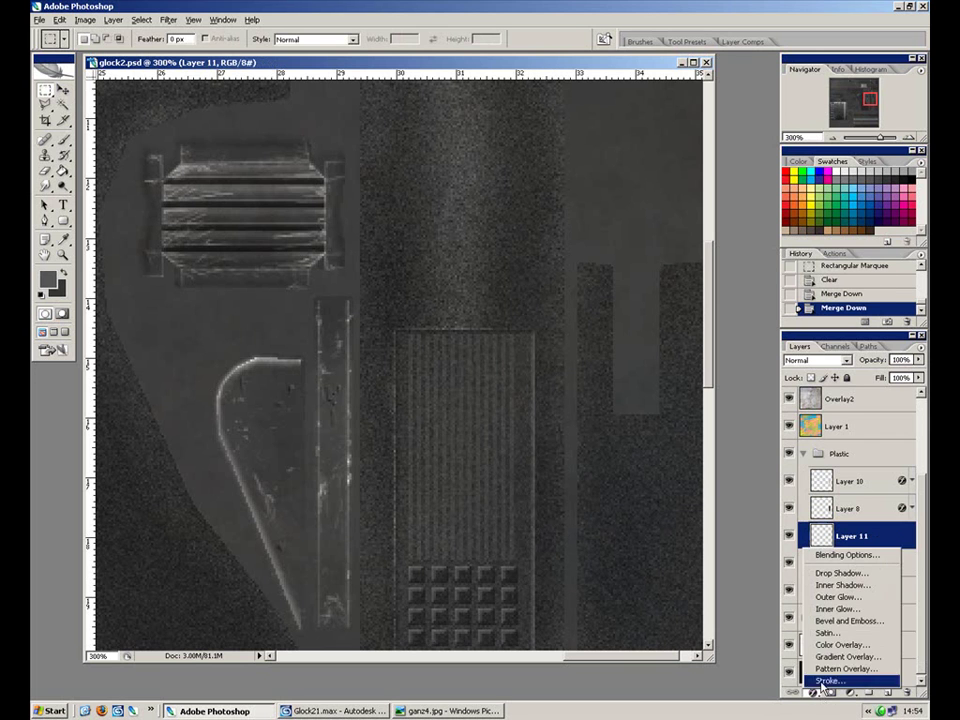
click(843, 613)
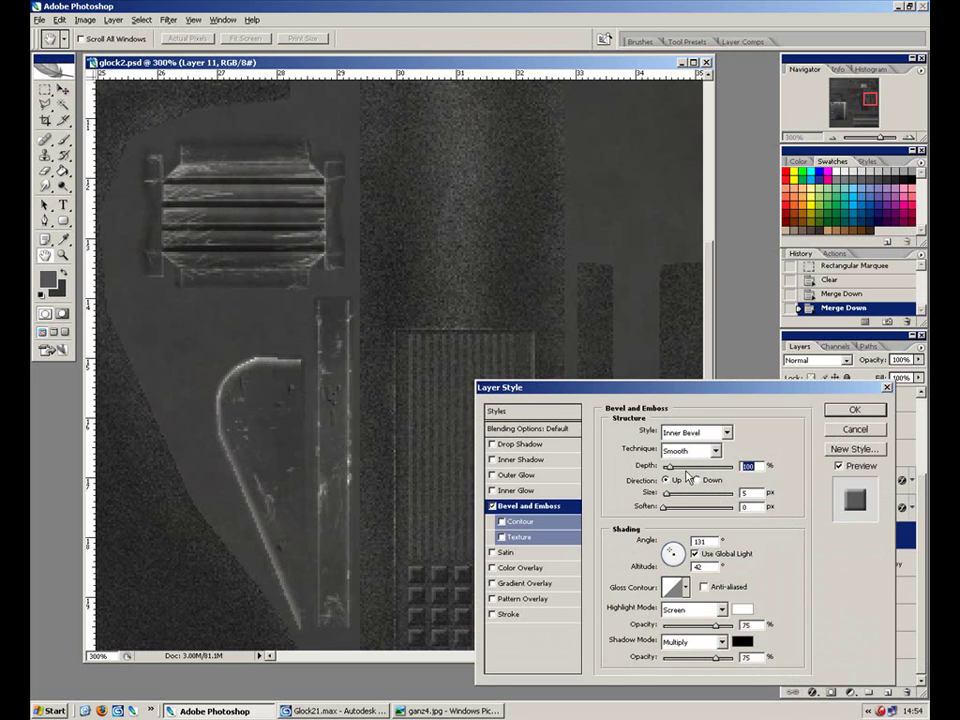
drag(669, 470, 706, 472)
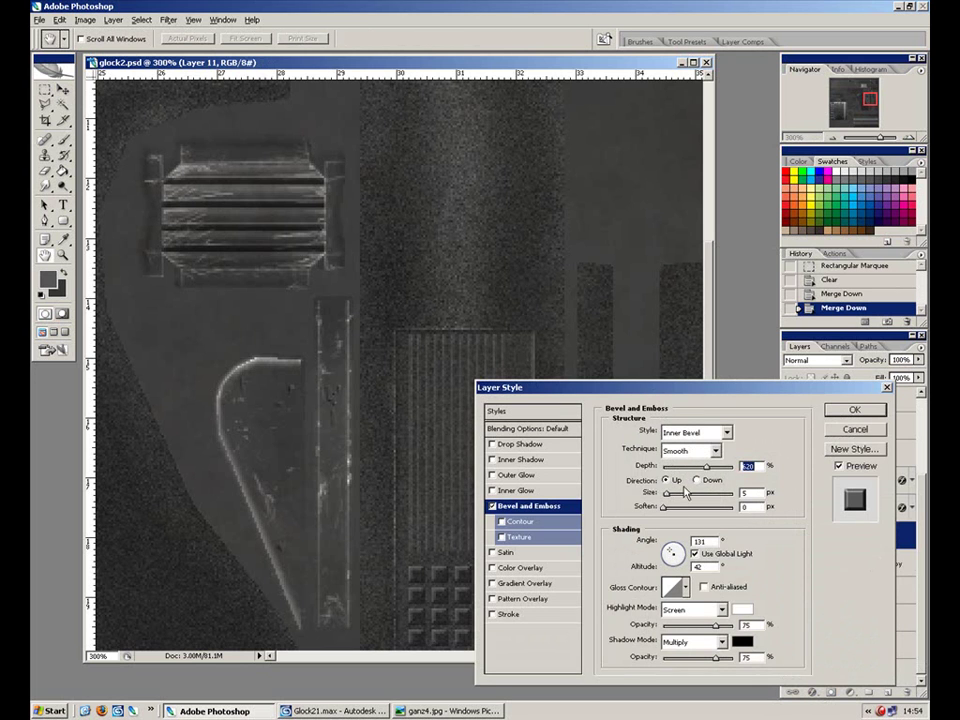
click(700, 450)
click(690, 469)
click(727, 433)
click(716, 440)
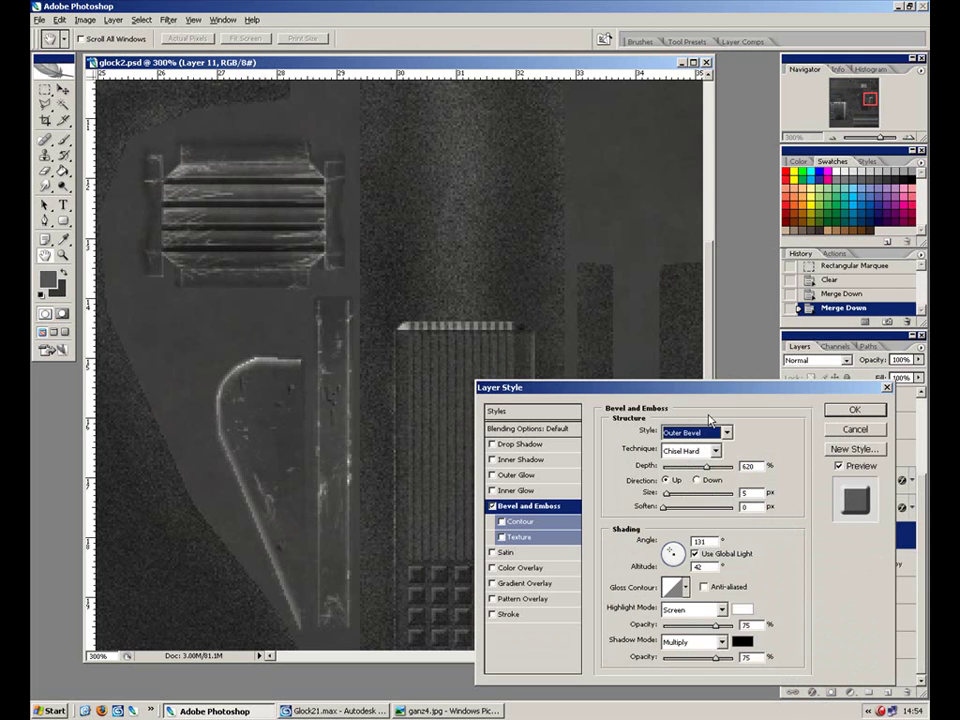
click(727, 433)
click(686, 452)
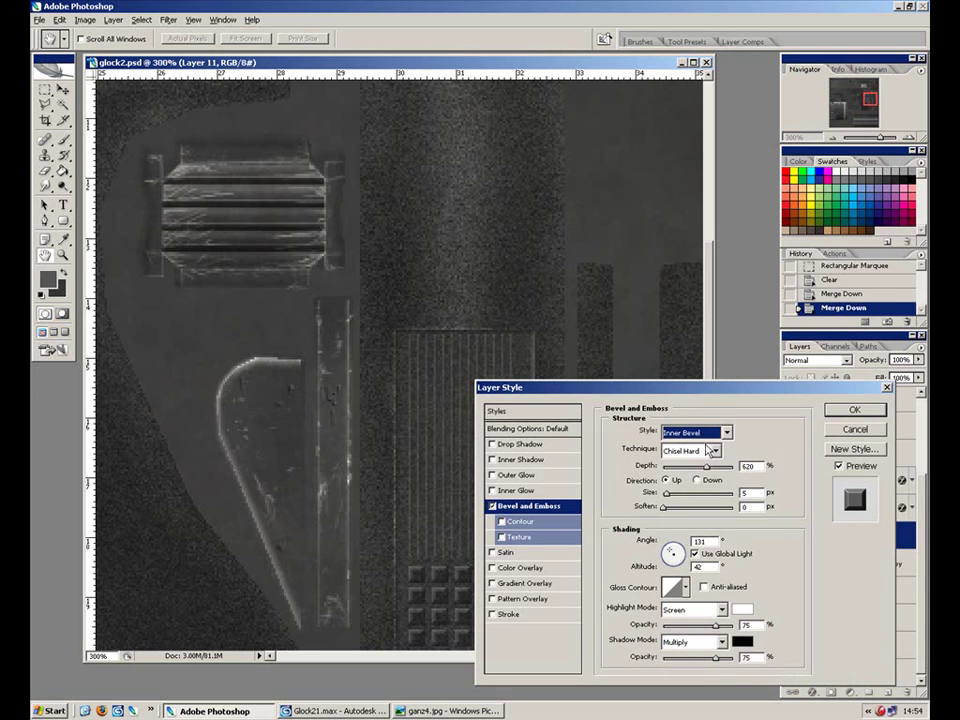
Step: Try different bevel size, soften and shading settings on the ridges, and discard the layer style
drag(690, 393, 615, 186)
drag(734, 185, 798, 97)
drag(656, 200, 707, 180)
drag(705, 333, 725, 366)
click(840, 135)
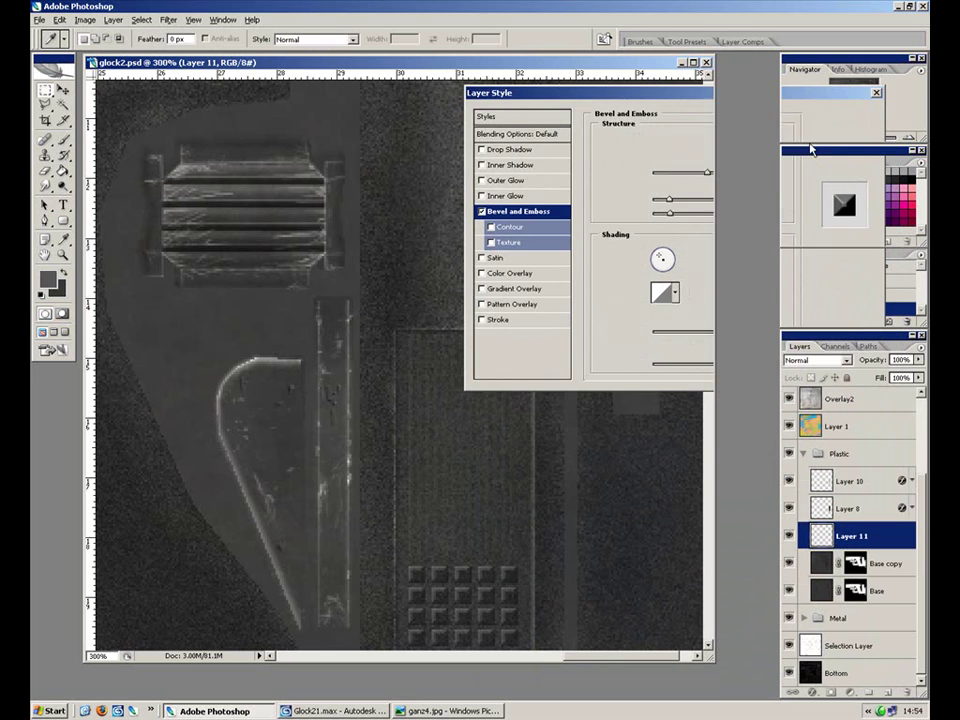
key(ctrl+plus)
drag(602, 467, 541, 356)
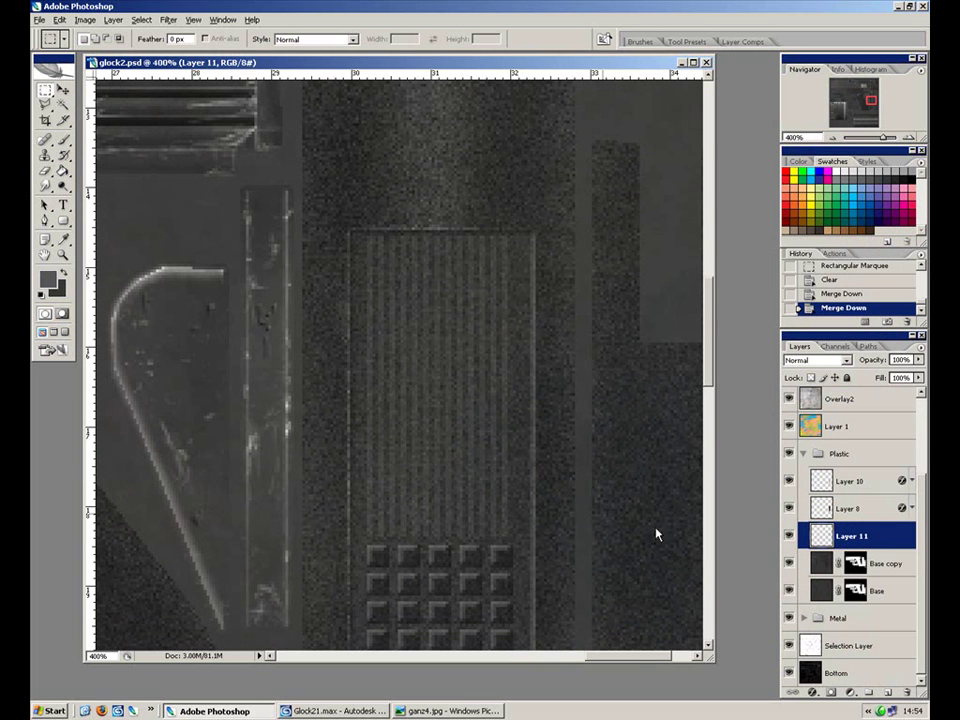
Step: Load the stripes of Layer 11 as a selection and paint over them in the dark foreground colour with a size 40 brush
ctrl+click(820, 540)
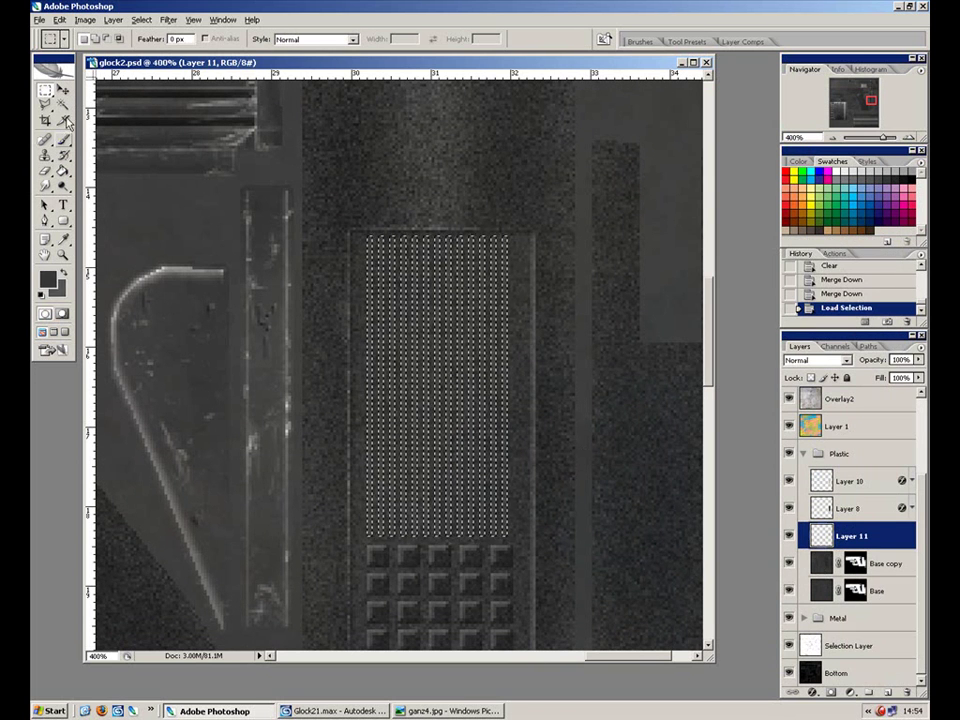
key(b)
key(0)
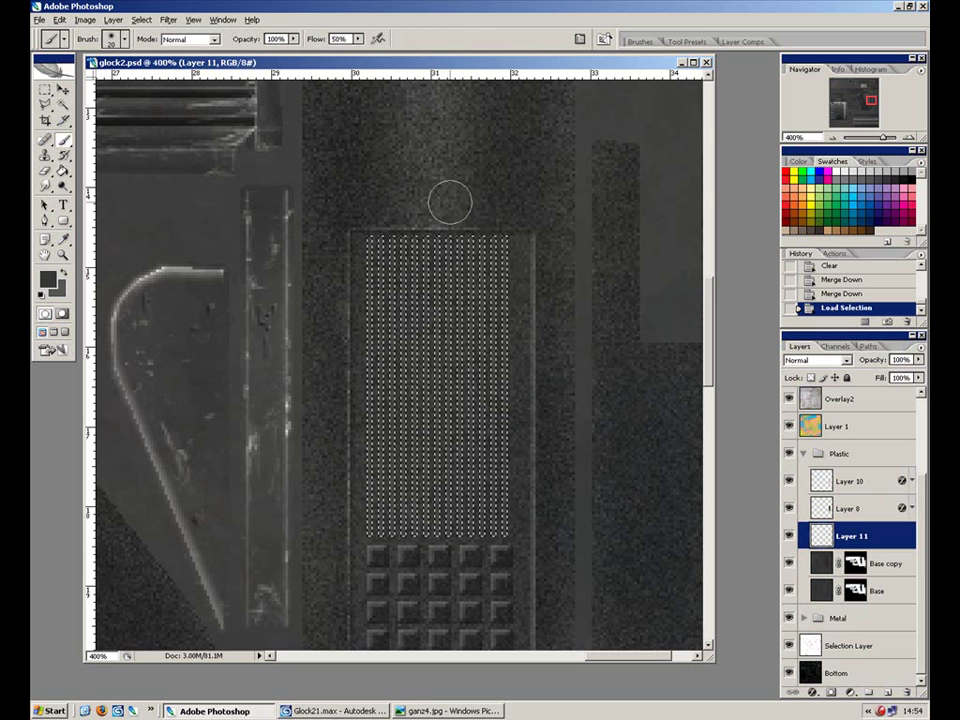
key(bracketright)
key(bracketright)
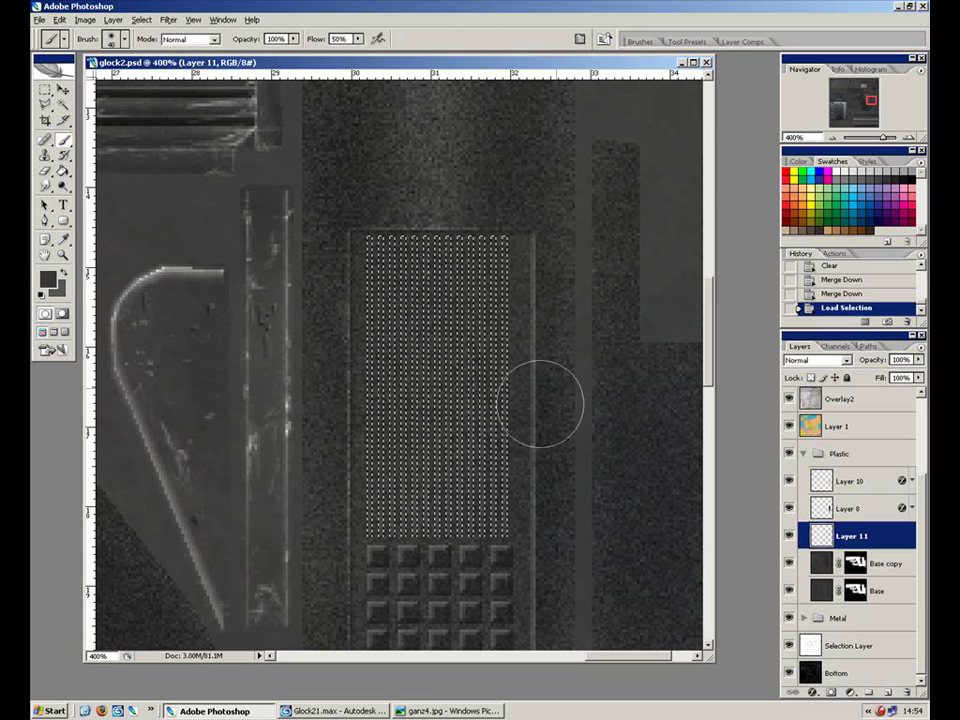
drag(522, 528, 495, 584)
key(ctrl+h)
drag(553, 437, 522, 368)
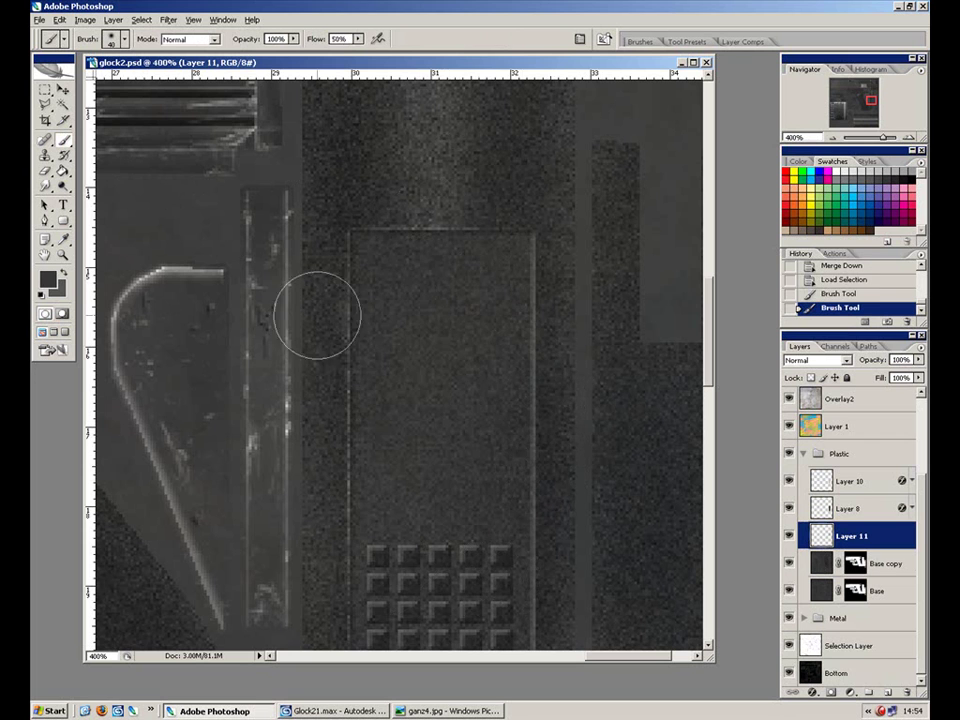
drag(429, 504, 422, 514)
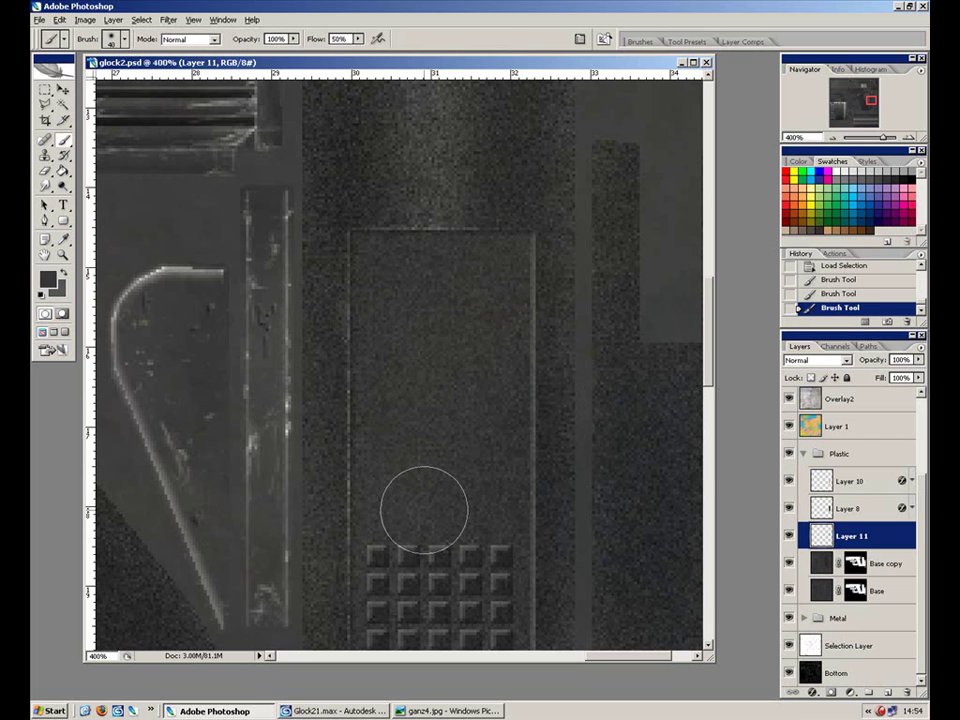
Step: Reload the stripe selection of Layer 11, fill it with the dark foreground colour and hide the selection outline
key(shift+BackSpace)
click(558, 205)
ctrl+click(817, 535)
key(shift+BackSpace)
click(557, 205)
key(ctrl+h)
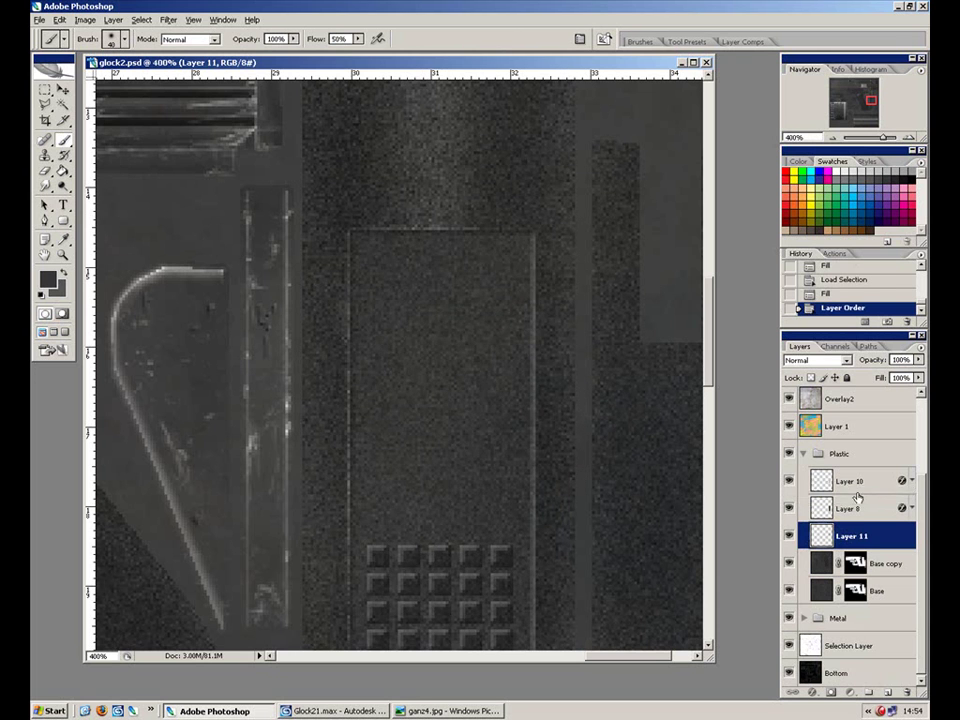
Step: Move Layer 11 above Layer 8 and fill its stripes with black (000000)
drag(835, 535, 855, 508)
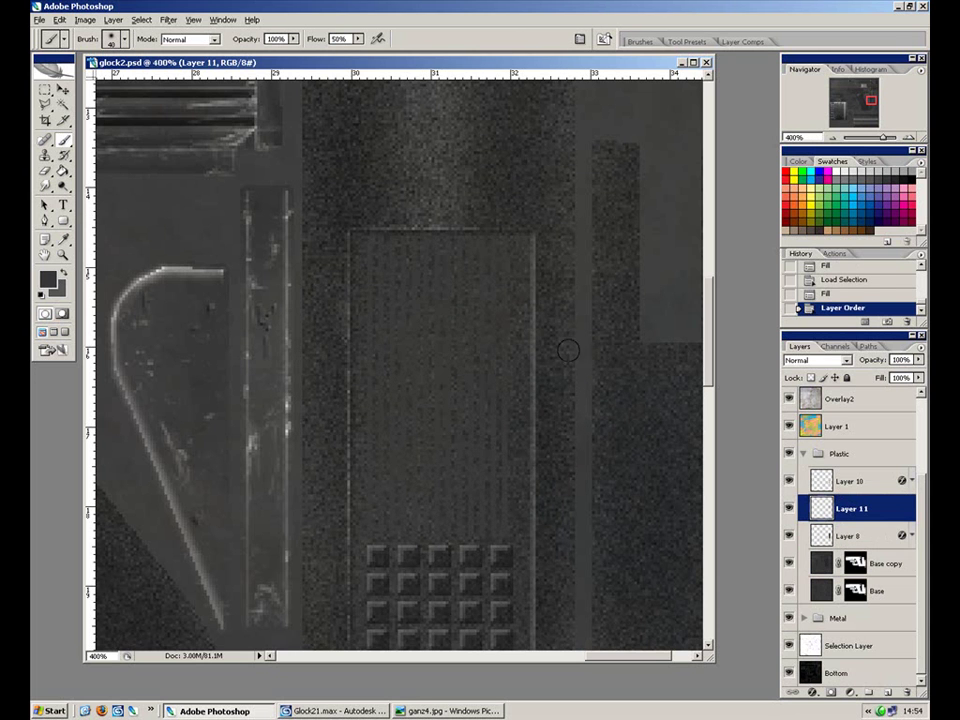
click(50, 279)
drag(445, 332, 515, 395)
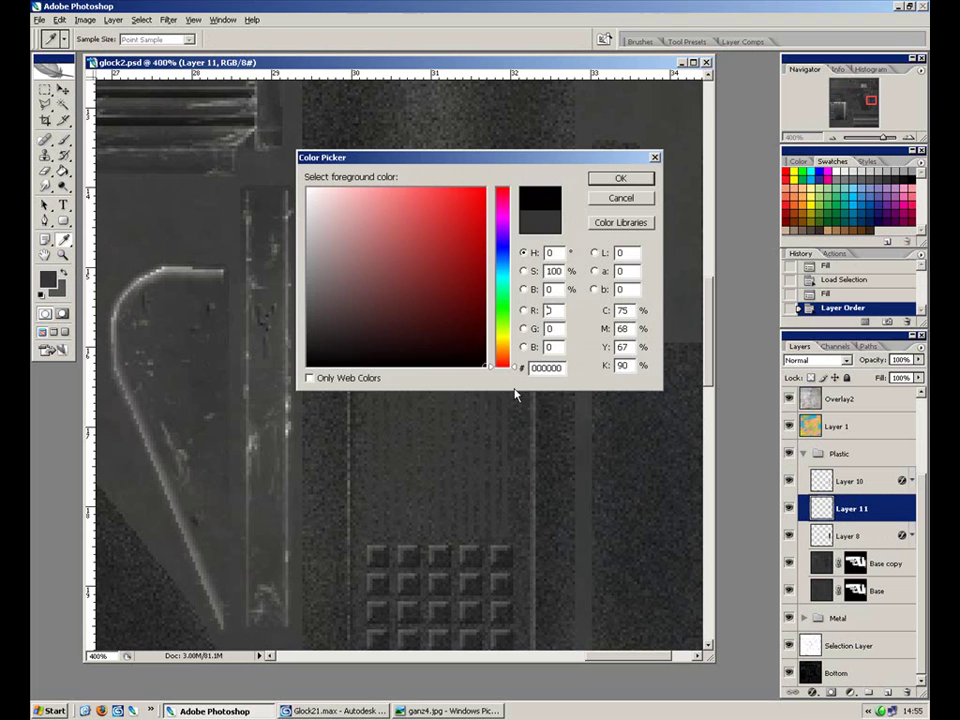
click(636, 186)
key(b)
key(shift+BackSpace)
click(574, 210)
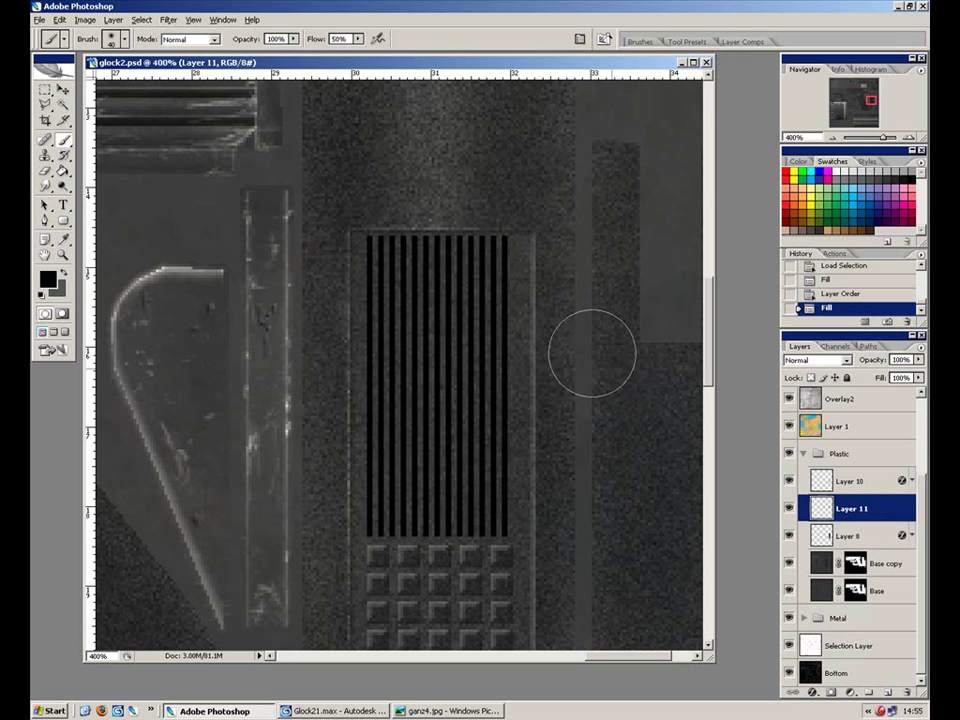
Step: Duplicate Layer 11 with its stripes selected and set white as the background colour with grey in front
ctrl+click(823, 511)
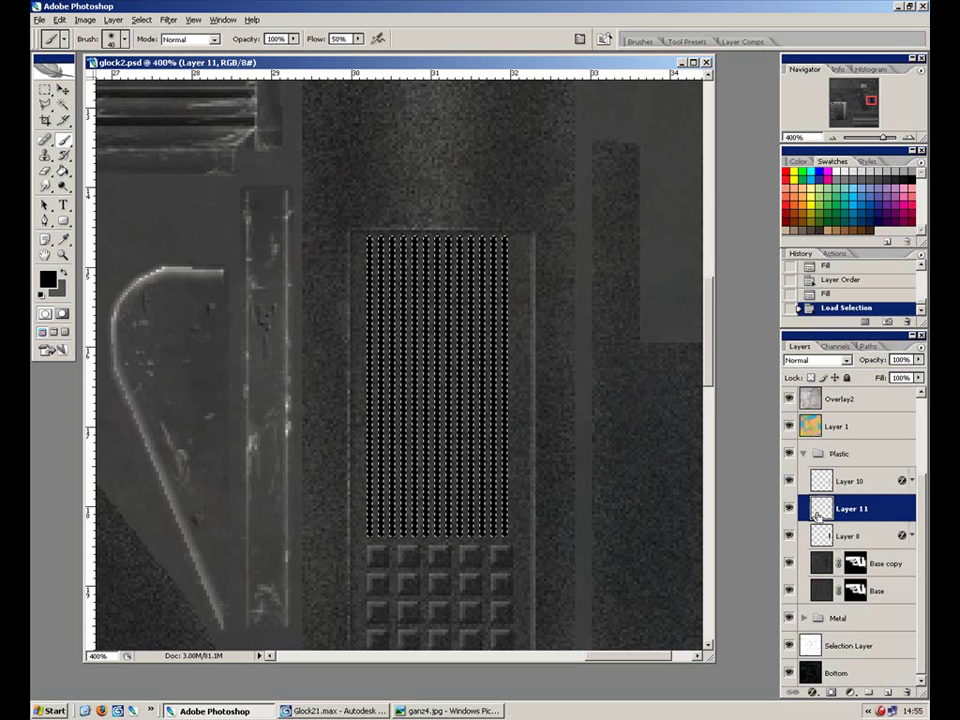
drag(817, 515, 888, 692)
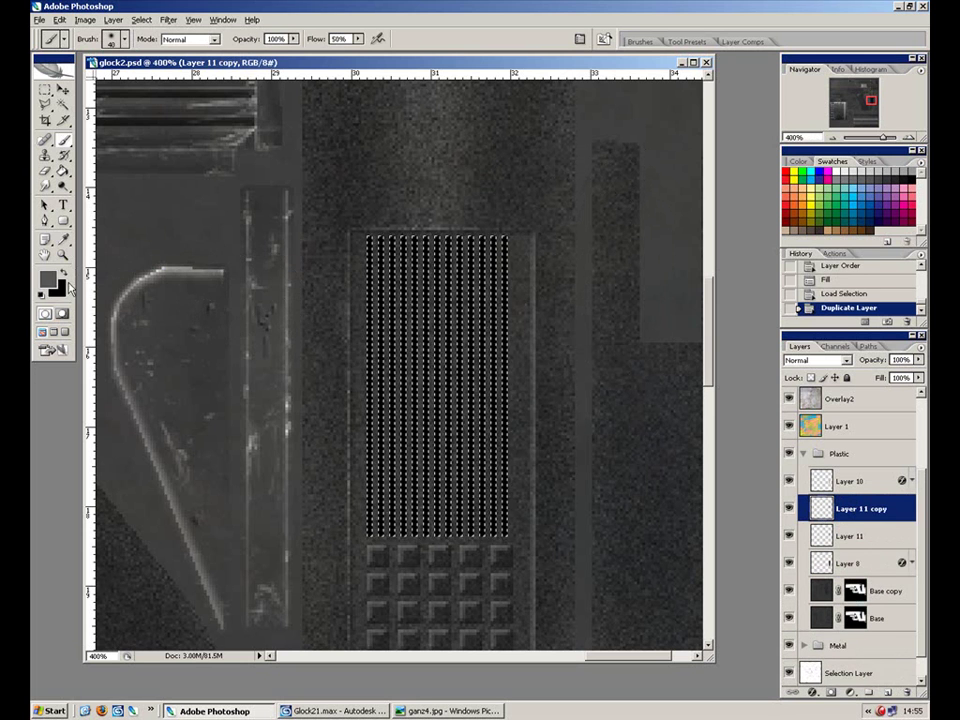
click(57, 290)
click(306, 307)
drag(304, 282, 304, 186)
click(610, 181)
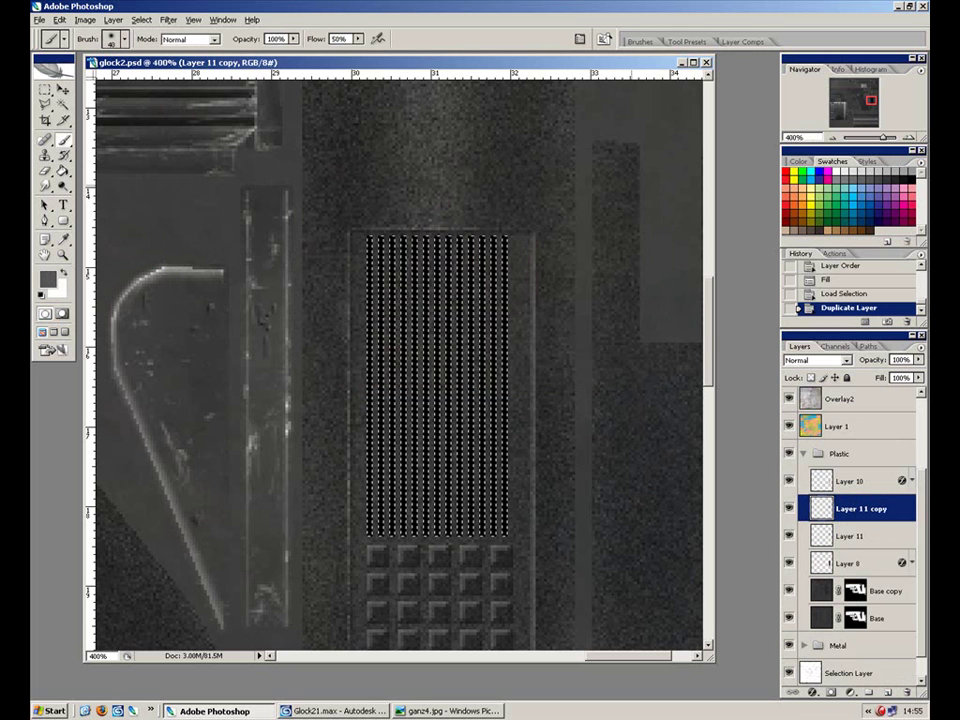
Step: Fill the stripes of Layer 11 copy with the grey foreground colour, deselect, and nudge them slightly up and left
key(shift+F5)
click(568, 207)
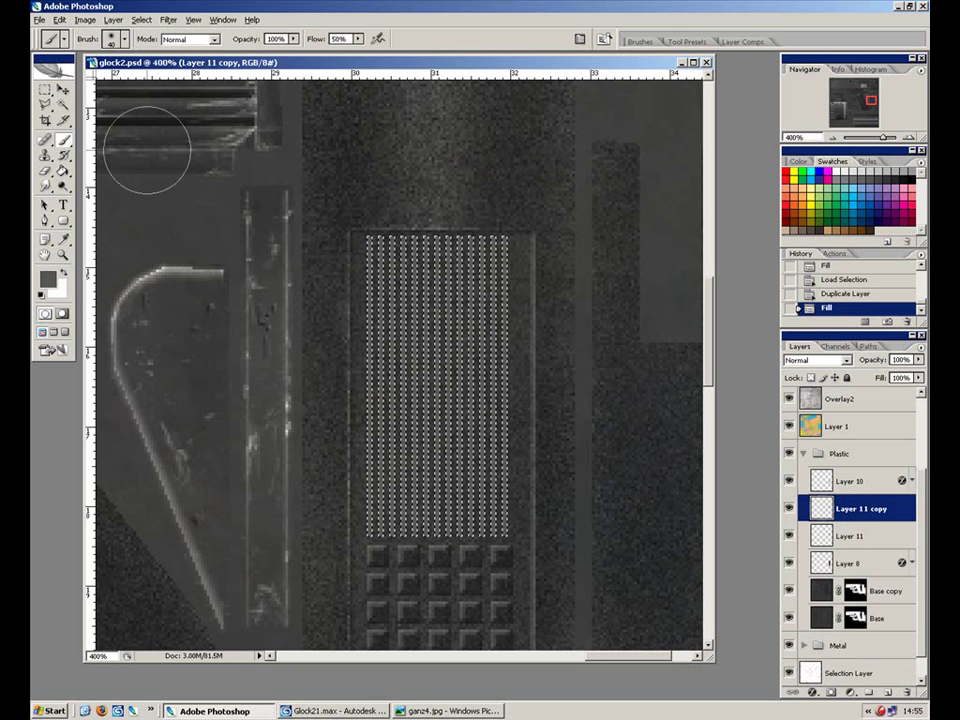
key(v)
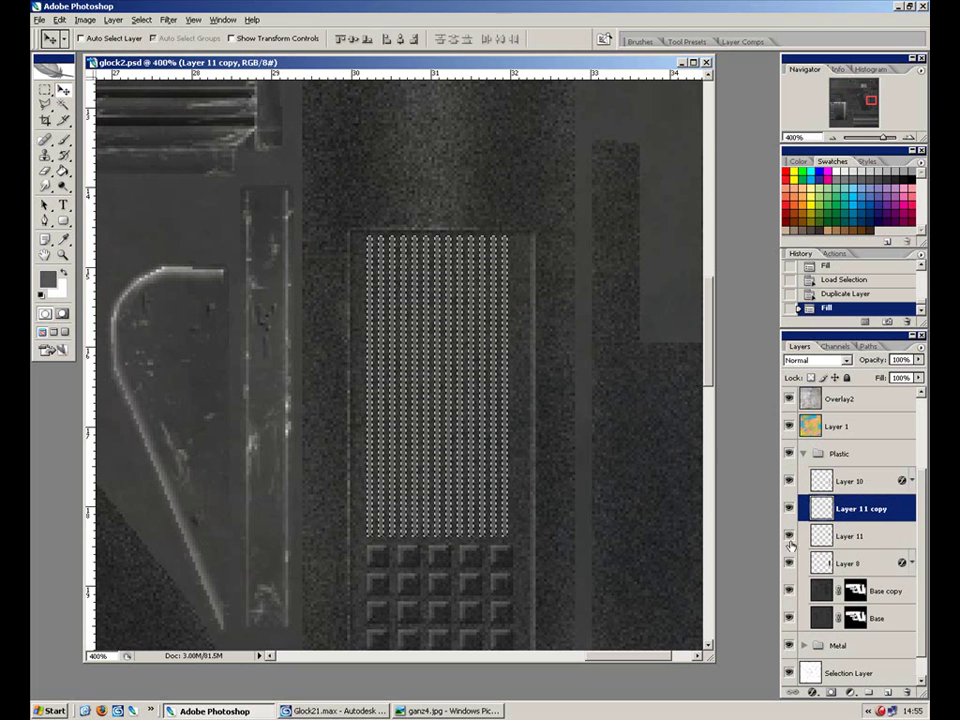
key(ctrl+d)
key(Left)
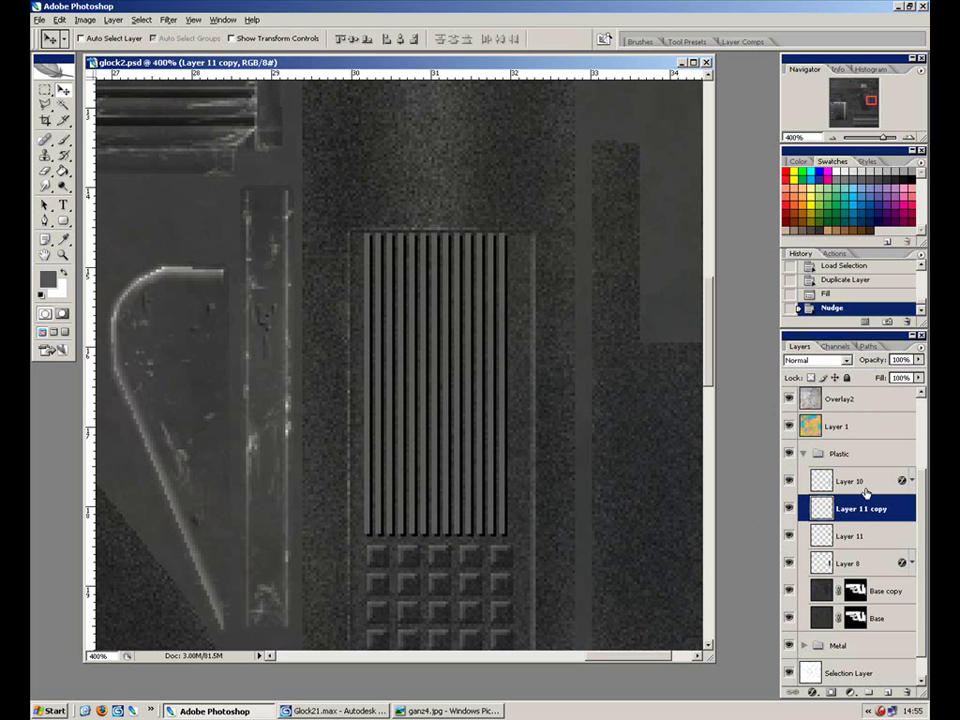
Step: Lower the opacity of Layer 11 to about 39% and of Layer 11 copy to 50%
click(864, 535)
drag(918, 359, 881, 372)
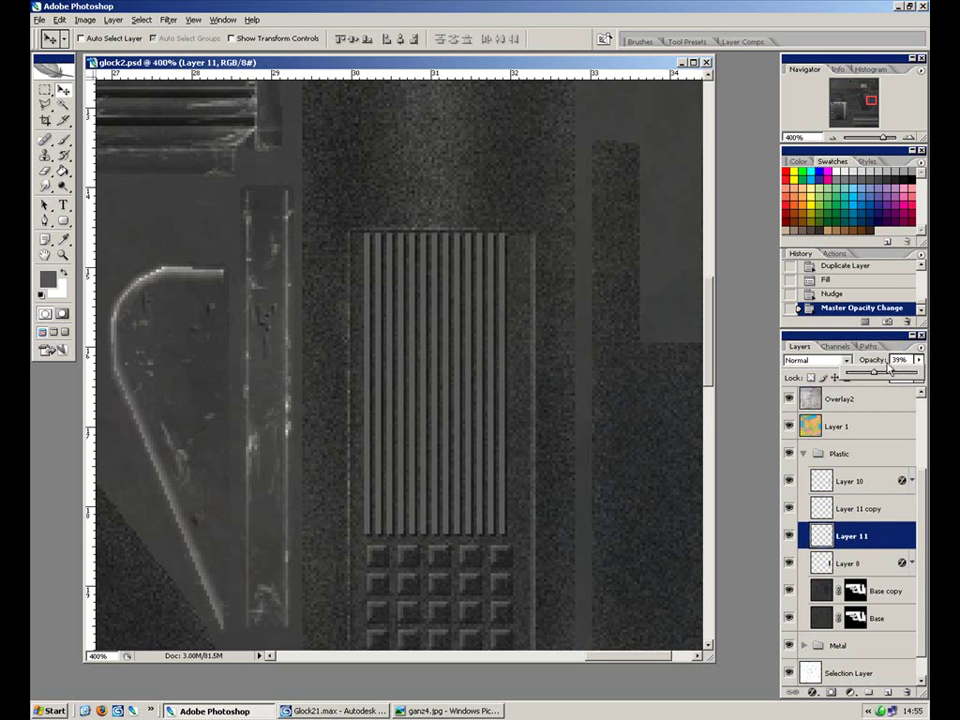
click(858, 511)
drag(918, 359, 873, 376)
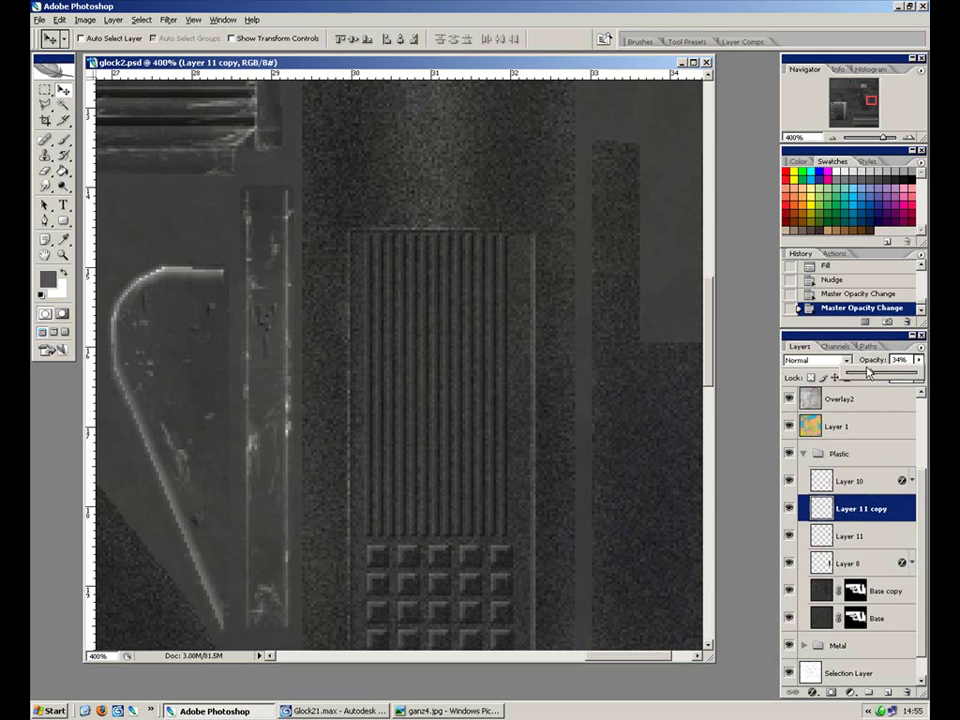
drag(870, 376, 876, 376)
Step: Clear the strip of Layer 11 copy that sticks out above the striped area, using a rectangular marquee
click(46, 91)
drag(563, 178, 319, 230)
key(Delete)
key(ctrl+j)
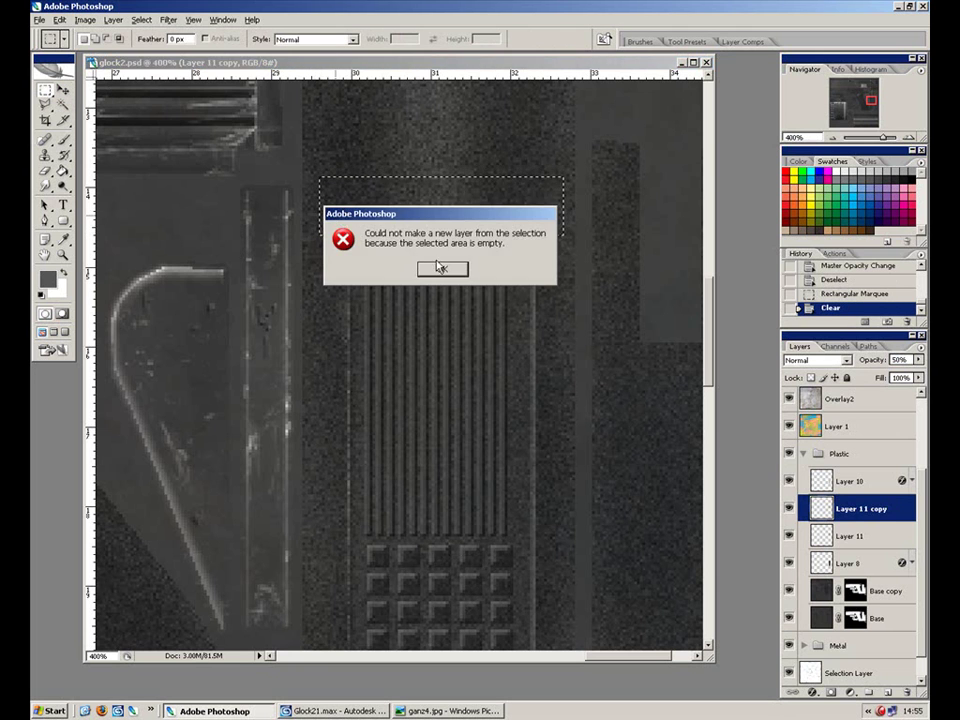
key(Return)
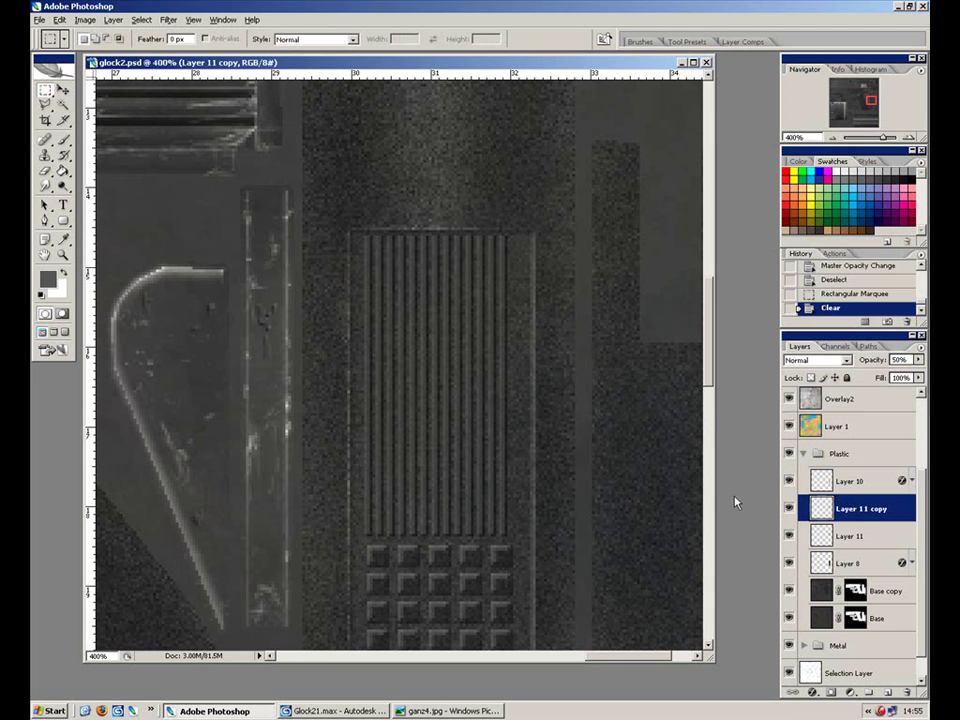
Step: Raise the opacity of Layer 11 copy to 74%
click(918, 360)
click(915, 375)
drag(909, 376, 905, 376)
click(768, 372)
Step: Make white the foreground colour and fill the selected stripes of Layer 11 copy with it
key(x)
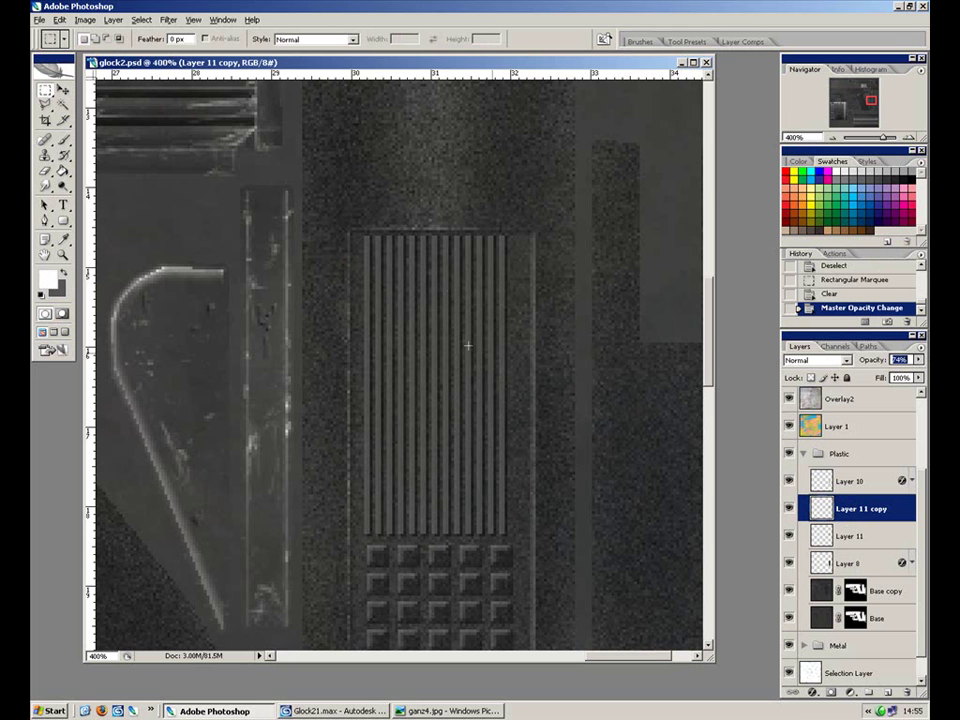
ctrl+click(813, 484)
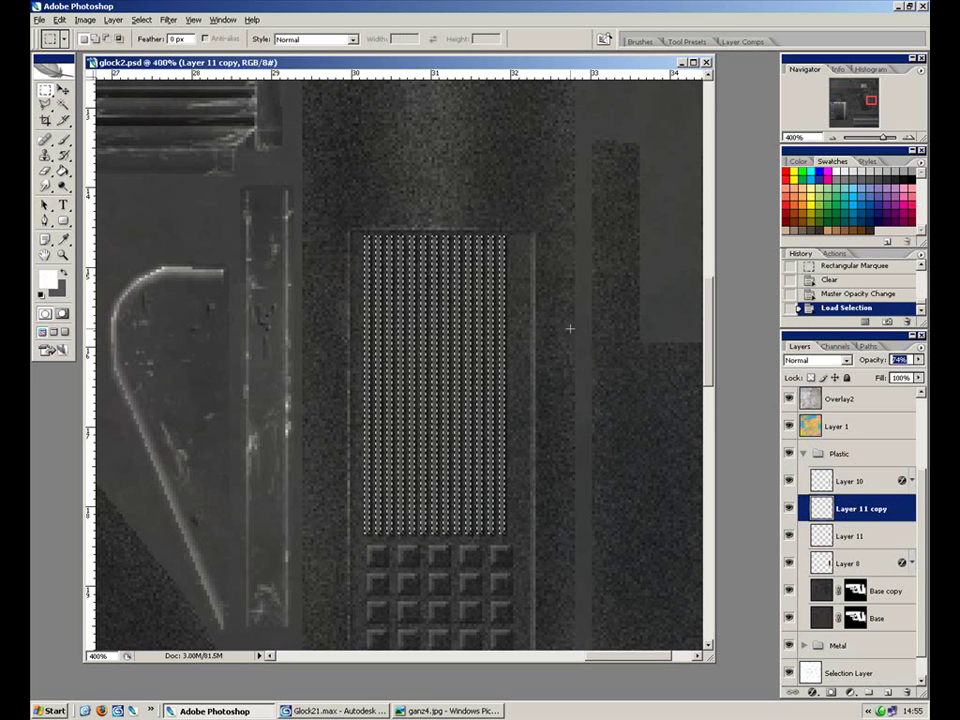
key(ctrl+d)
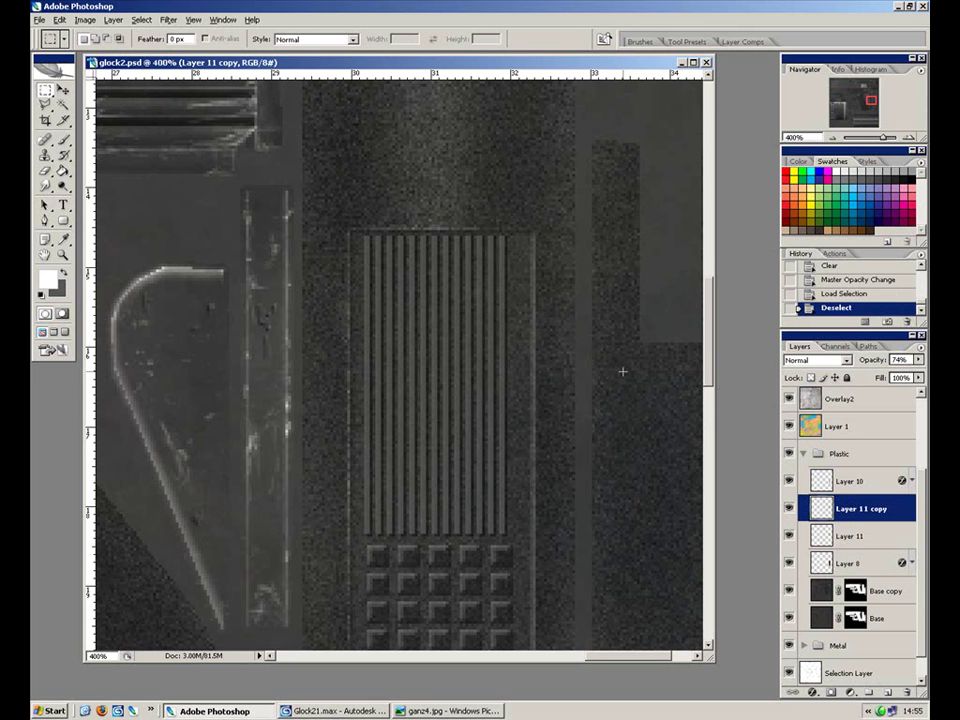
ctrl+click(821, 508)
key(shift+BackSpace)
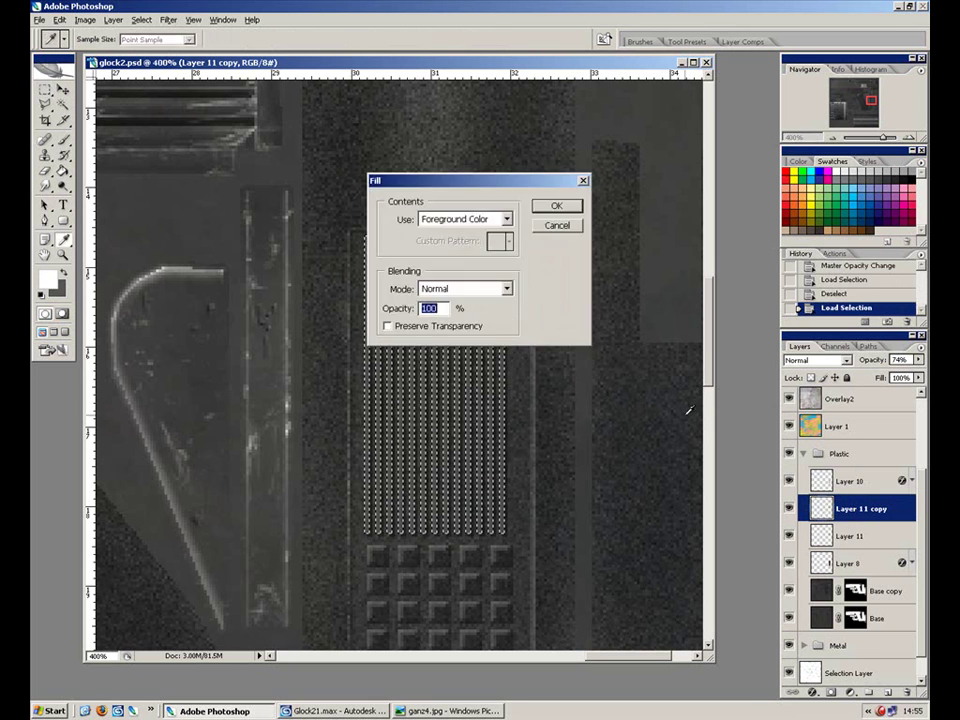
click(557, 208)
key(m)
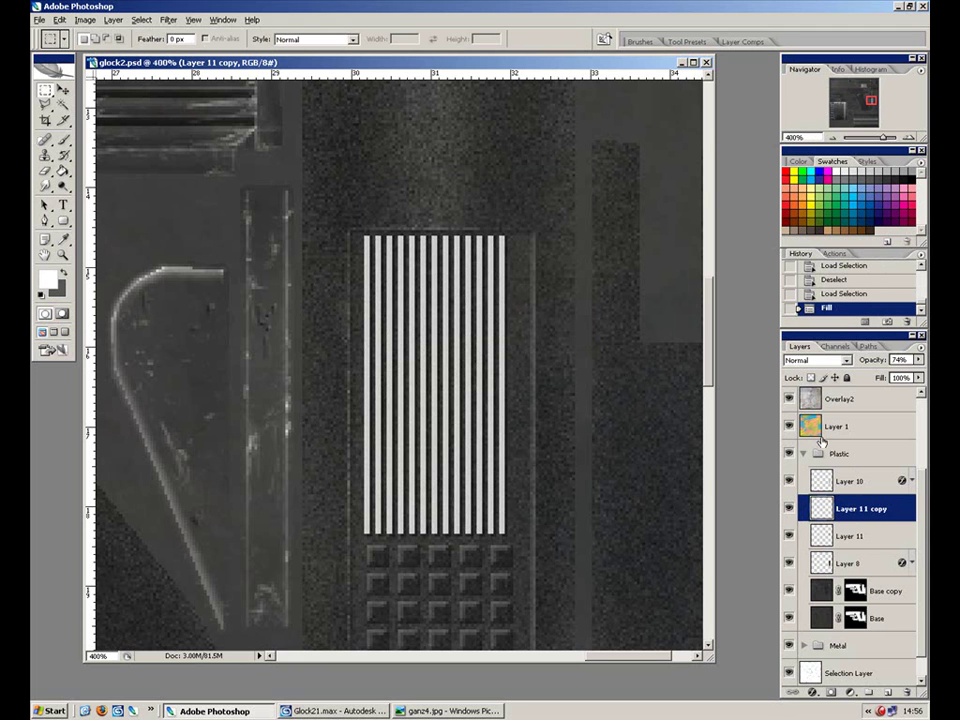
Step: Lower the opacity of Layer 11 copy to 17% so the white stripes become faint highlights
click(920, 362)
drag(898, 374, 857, 376)
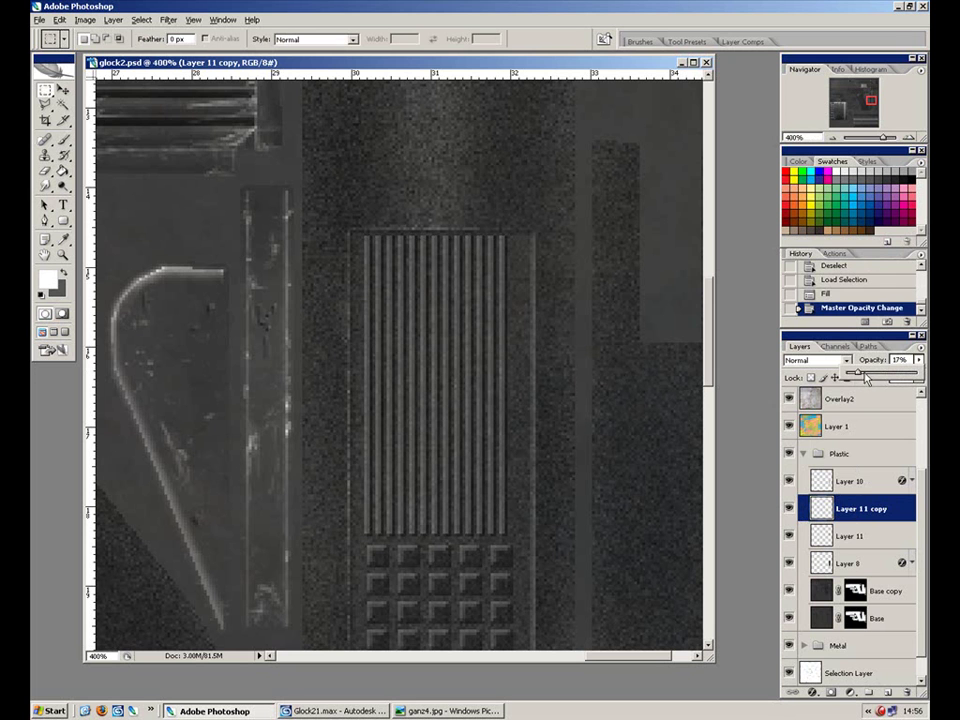
key(ctrl+minus)
key(ctrl+minus)
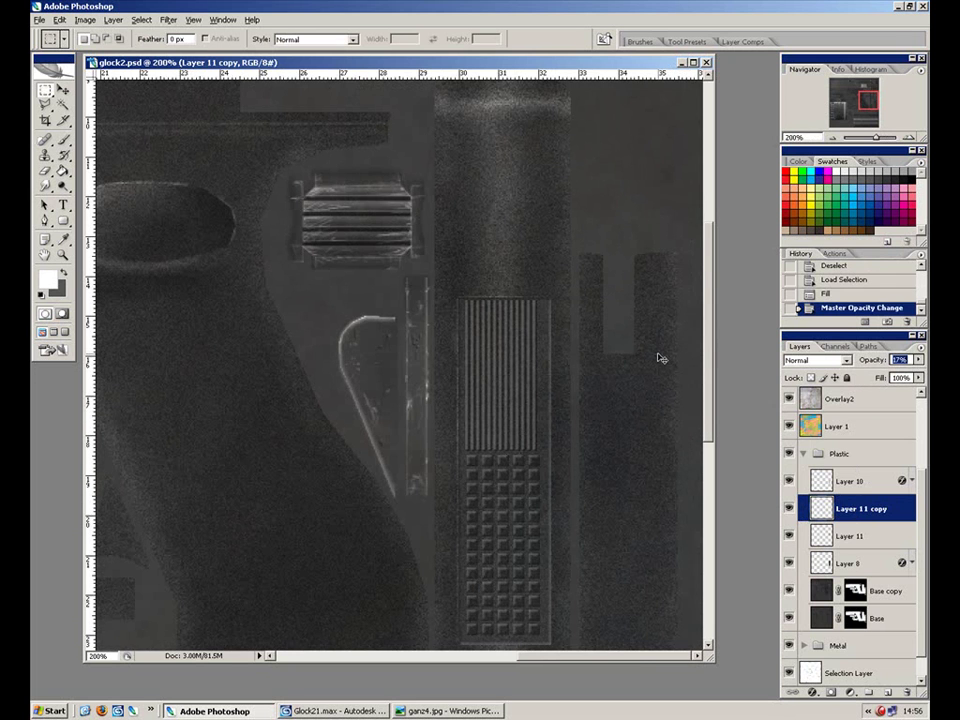
key(ctrl+plus)
click(604, 366)
ctrl+click(818, 522)
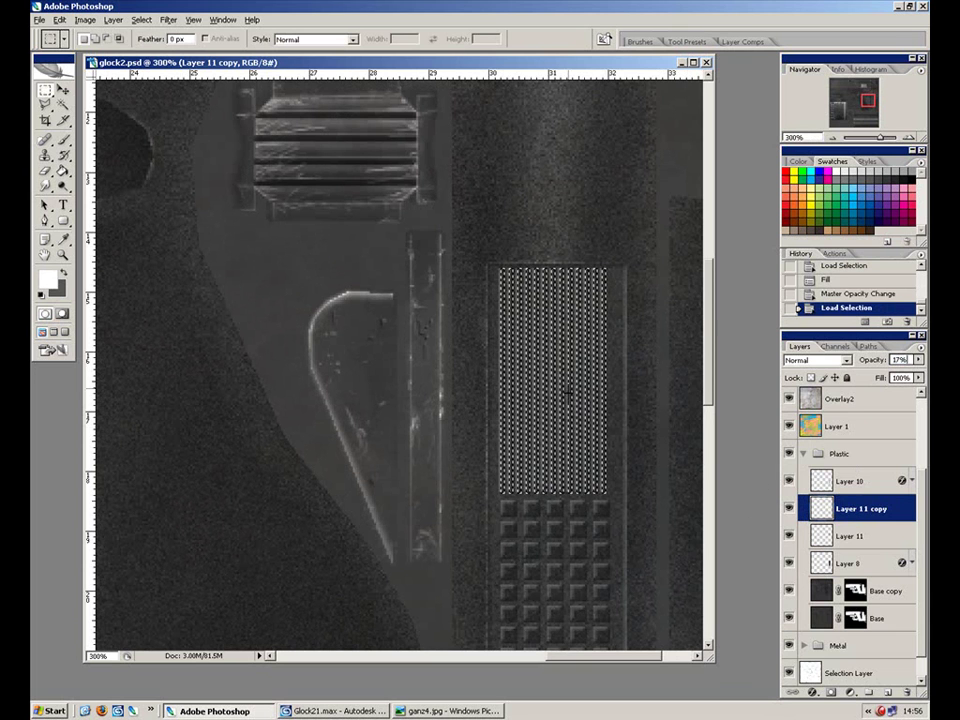
key(ctrl+d)
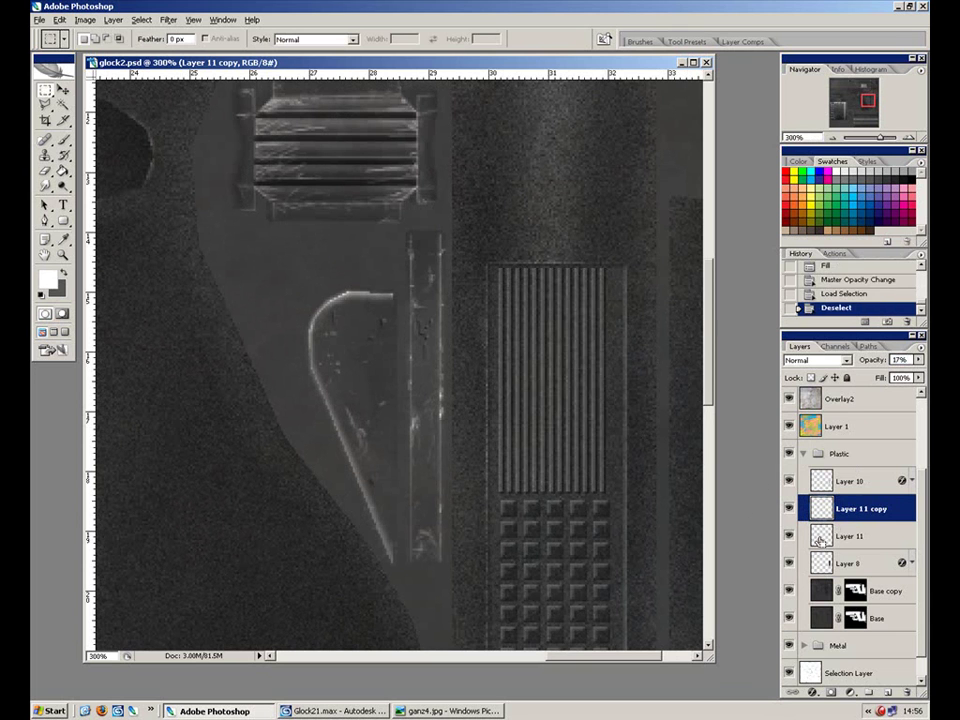
ctrl+click(823, 537)
key(ctrl+d)
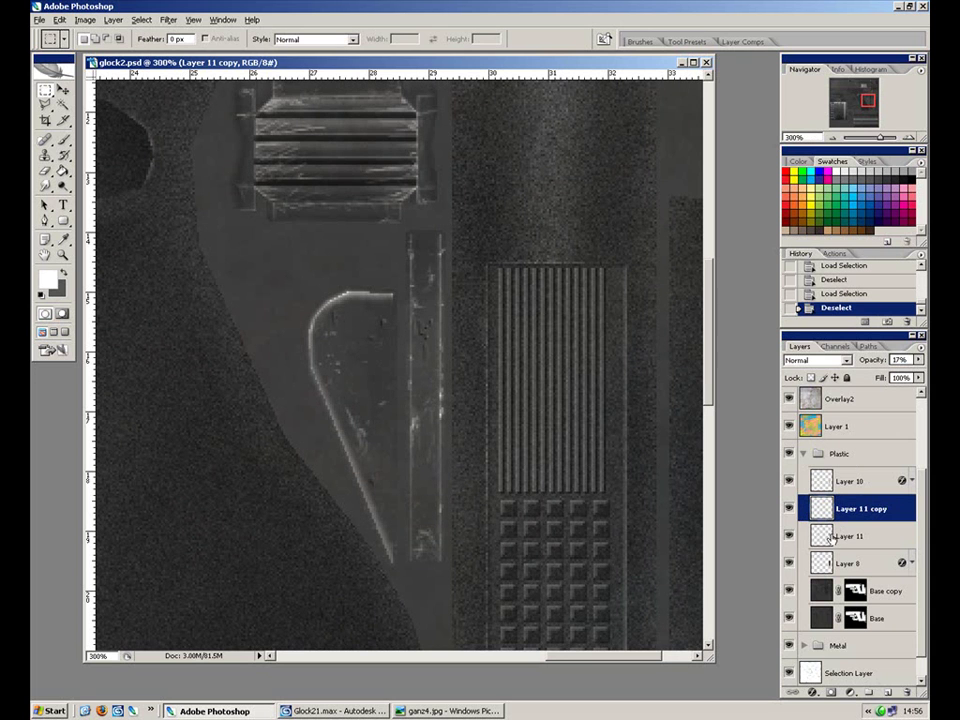
Step: Select Layer 11 and Layer 11 copy together and nudge the stripes right to line up with the grid of squares
shift+click(830, 537)
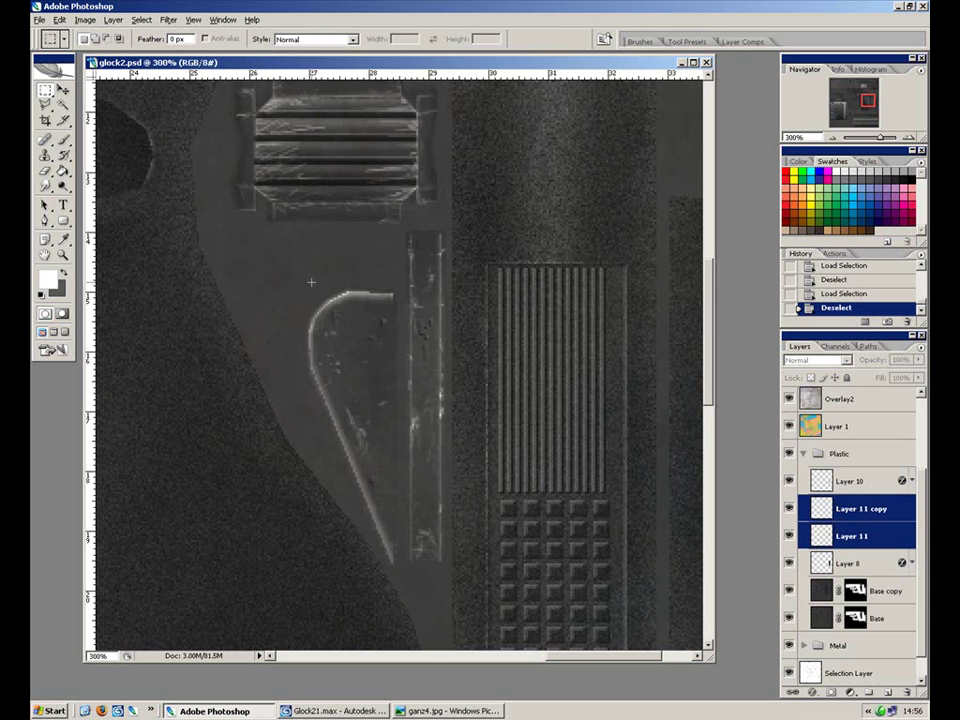
click(62, 89)
key(Up)
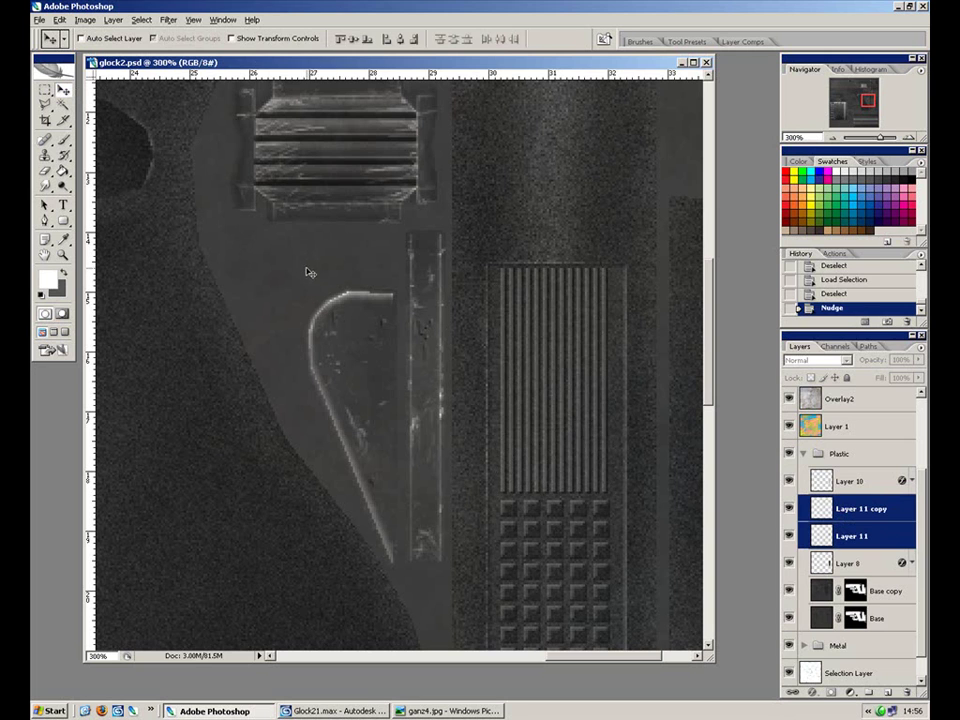
key(Right)
key(Left)
key(Right)
key(Left)
Step: Reduce the fill opacity of Layer 8 to 85%, keeping its layer opacity at 100%
key(ctrl+minus)
key(ctrl+minus)
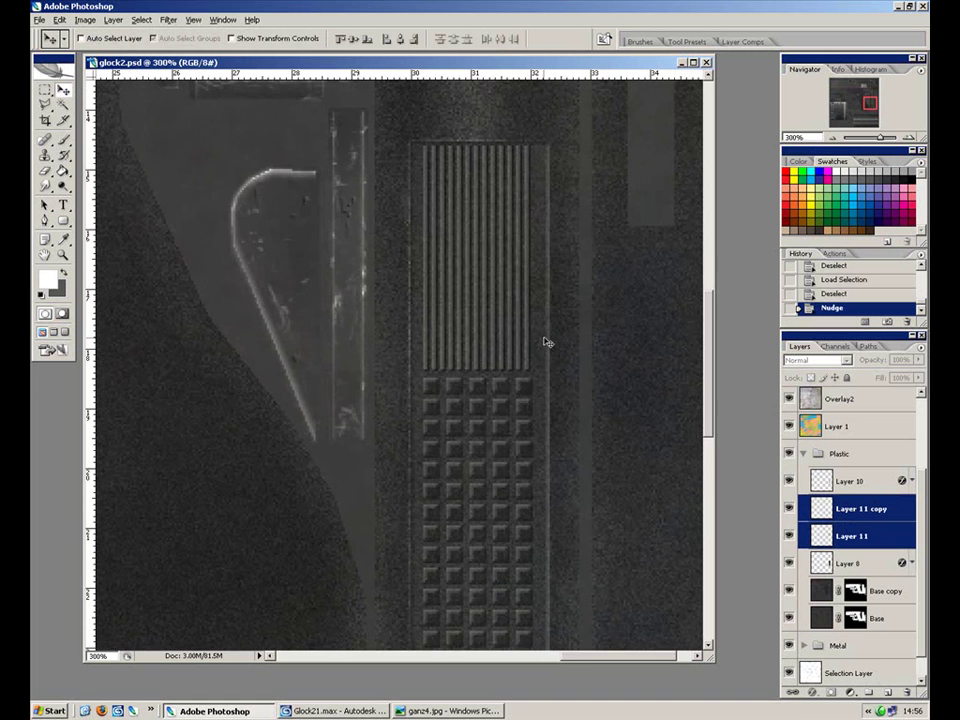
key(ctrl+plus)
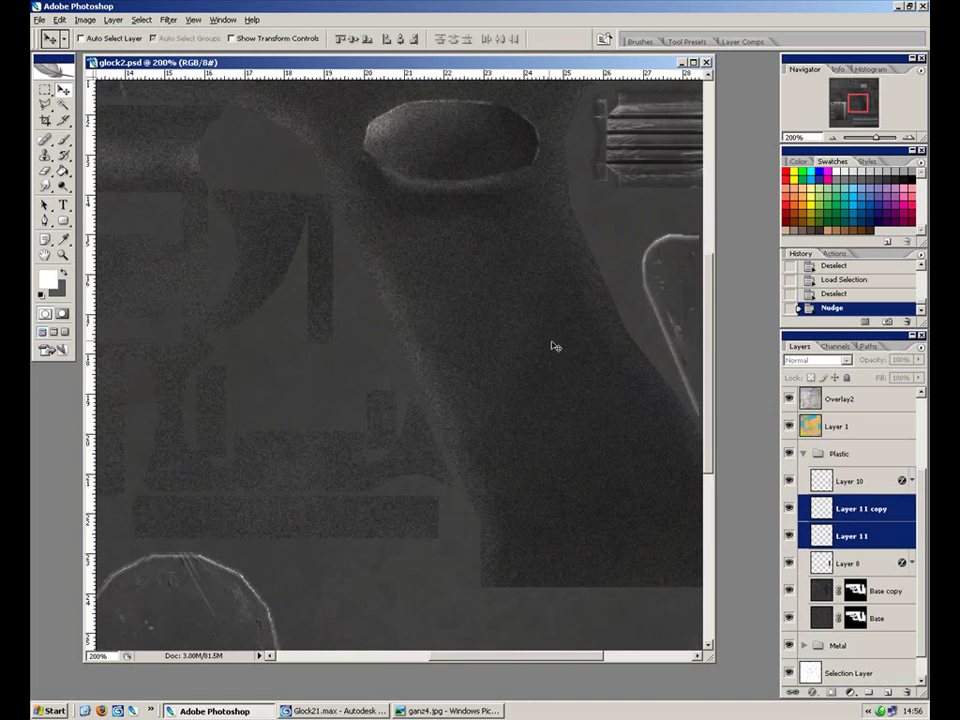
drag(596, 349, 266, 349)
drag(478, 411, 478, 419)
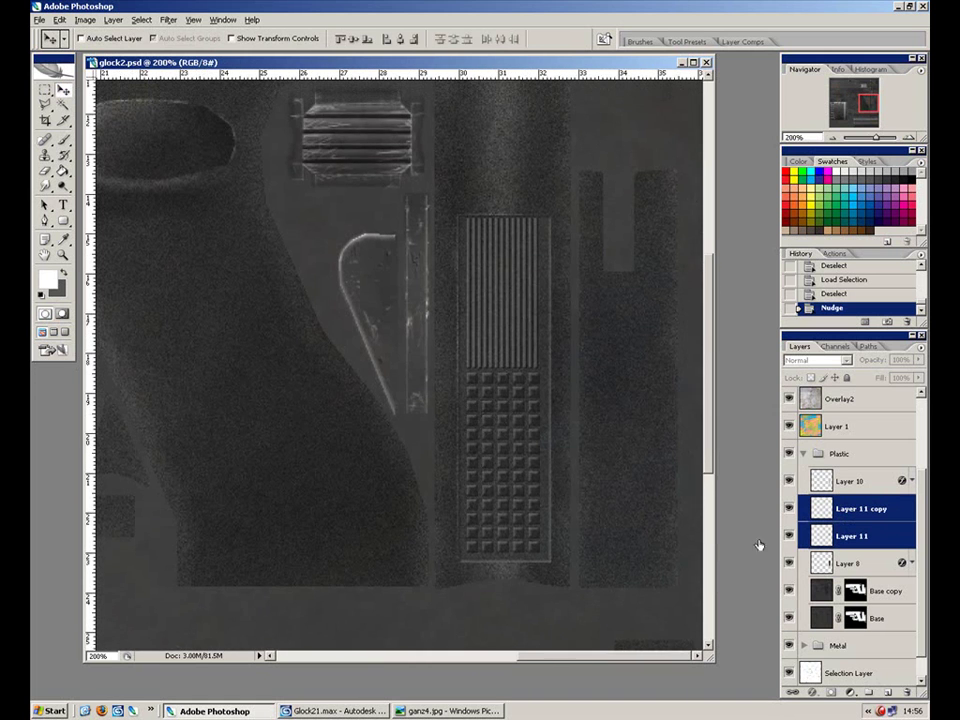
click(850, 563)
drag(917, 360, 910, 395)
click(918, 377)
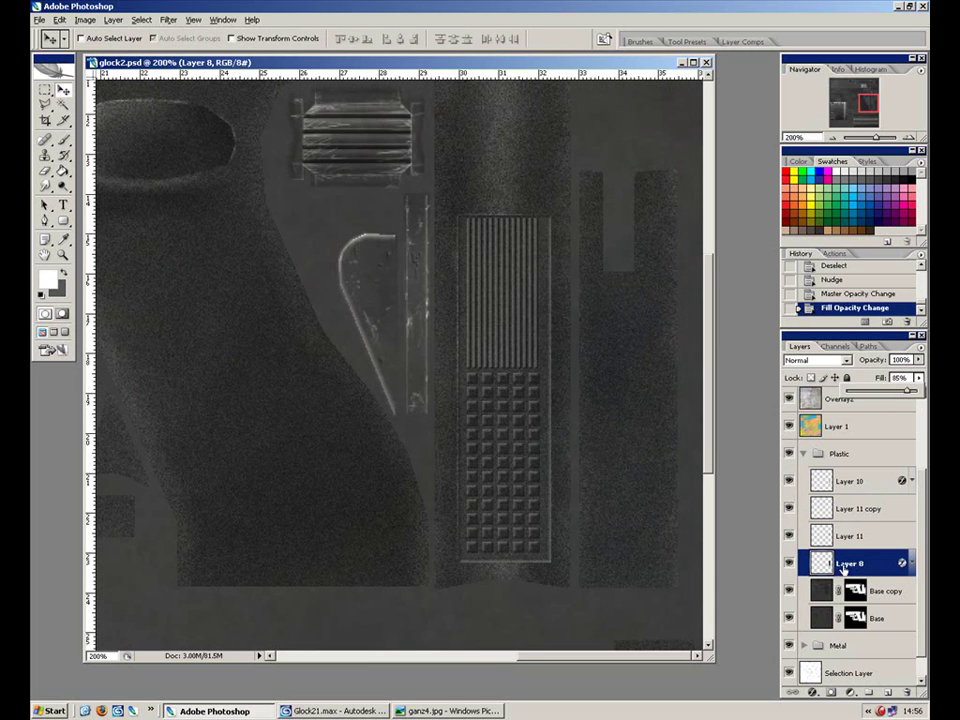
Step: Darken Layer 8 with two Hue/Saturation adjustments, using Lightness -15 for the first and -9 for the second
key(ctrl+u)
mouse_move(681, 236)
mouse_down()
mouse_move(658, 248)
mouse_move(672, 249)
mouse_up()
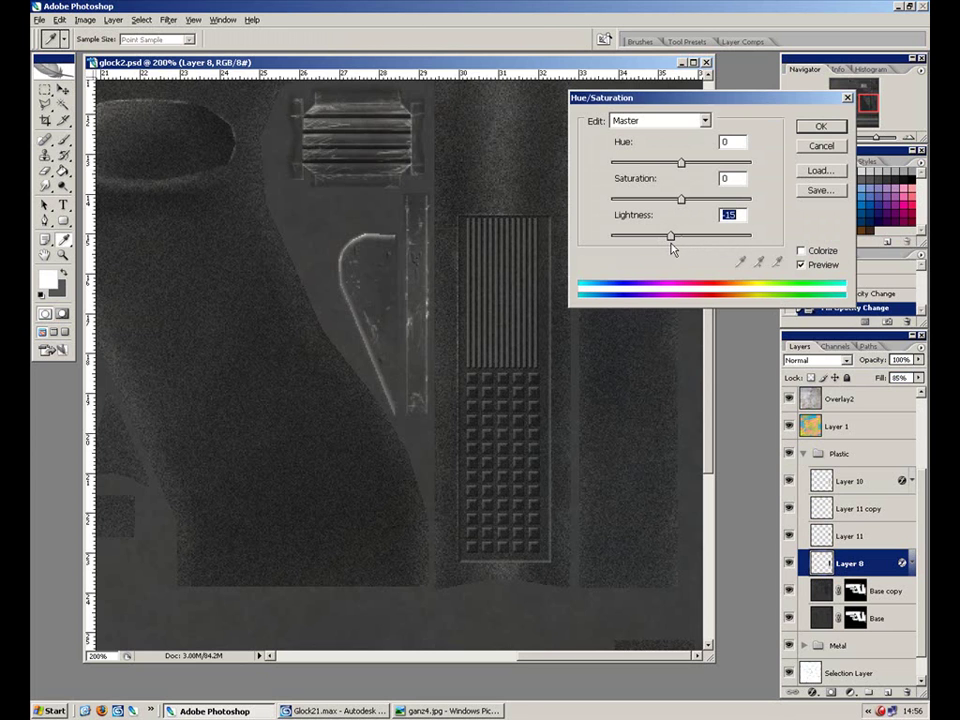
click(820, 126)
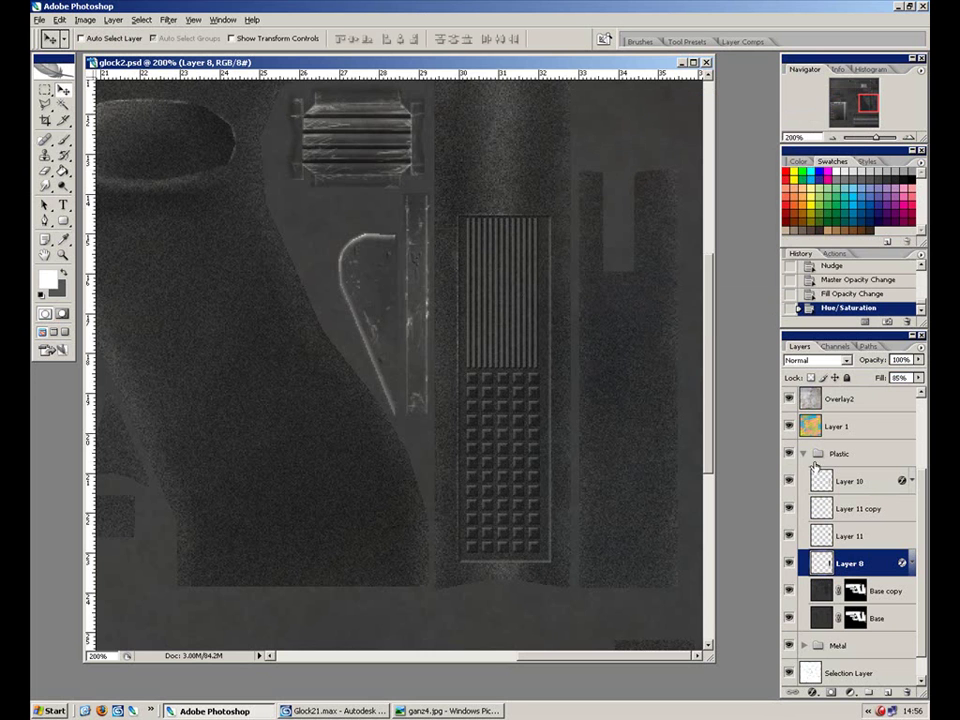
key(ctrl+u)
drag(681, 237, 677, 244)
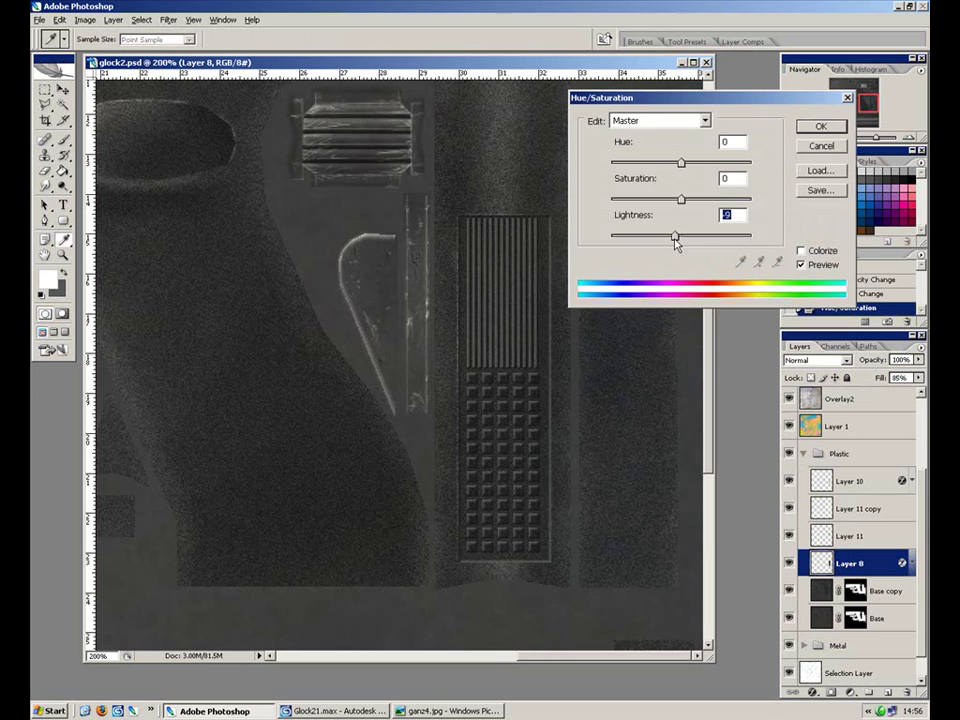
click(818, 127)
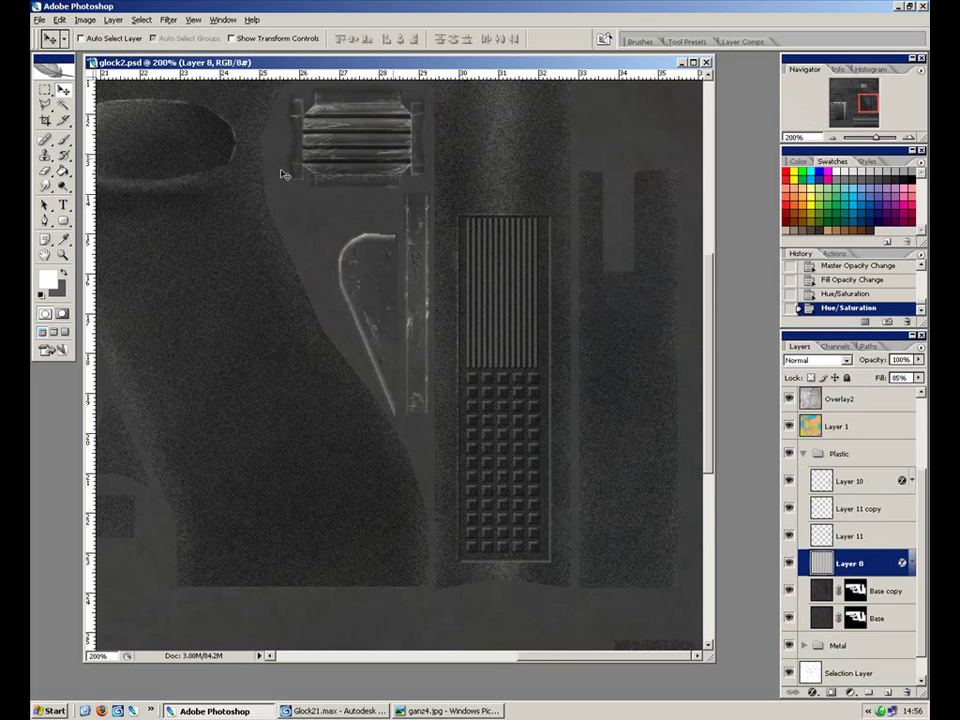
Step: Switch to the Dodge tool and enlarge its brush to 100 px for the grip panel
key(o)
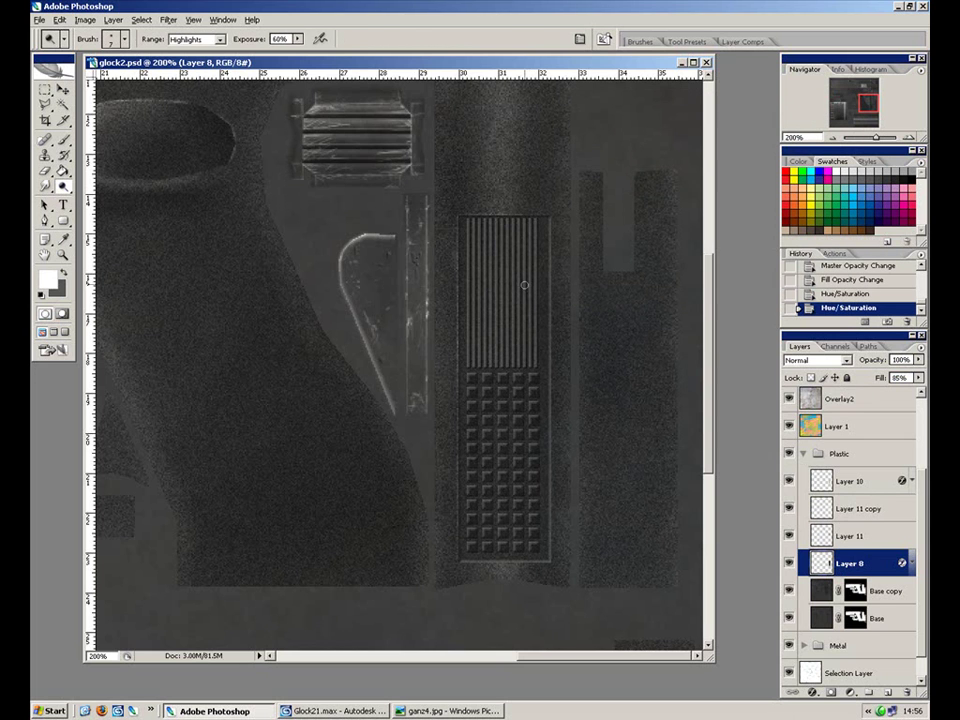
key(bracketright)
key(bracketright)
key(bracketright)
key(bracketright)
key(bracketright)
key(bracketright)
key(bracketright)
key(bracketright)
key(bracketright)
key(bracketright)
key(bracketright)
key(bracketright)
Step: Try dodging the stripes and squares of the grip panel at 60% exposure on Layer 8
drag(473, 297, 524, 341)
drag(524, 341, 461, 547)
key(ctrl+z)
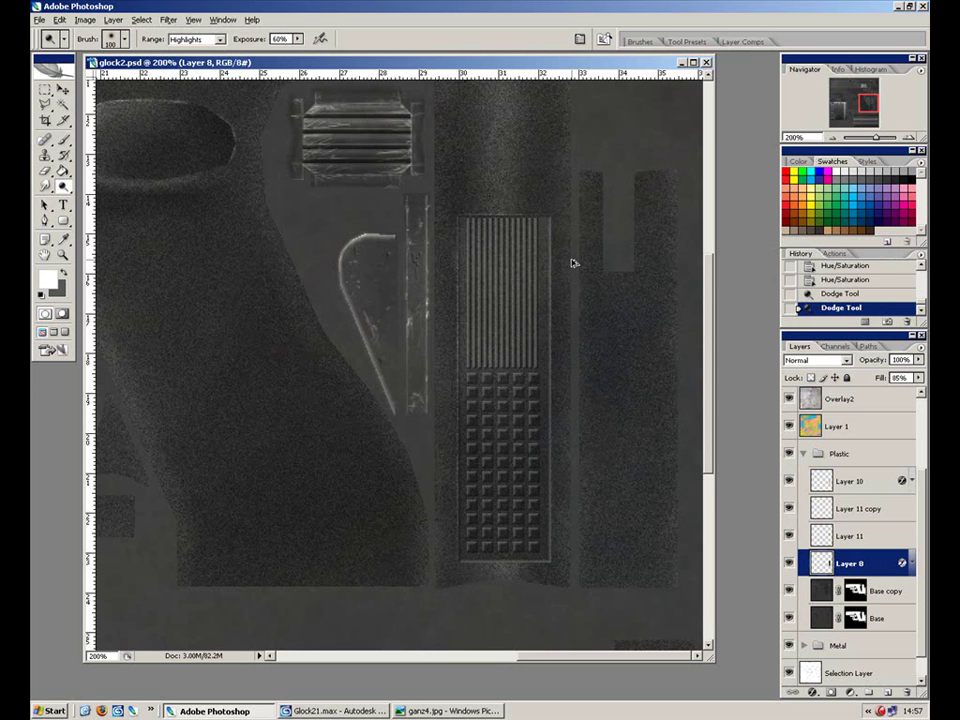
key(ctrl+alt+z)
key(ctrl+alt+z)
Step: Lightly brighten the grip panel on Layer 8 with Dodge strokes at 10% exposure
key(1)
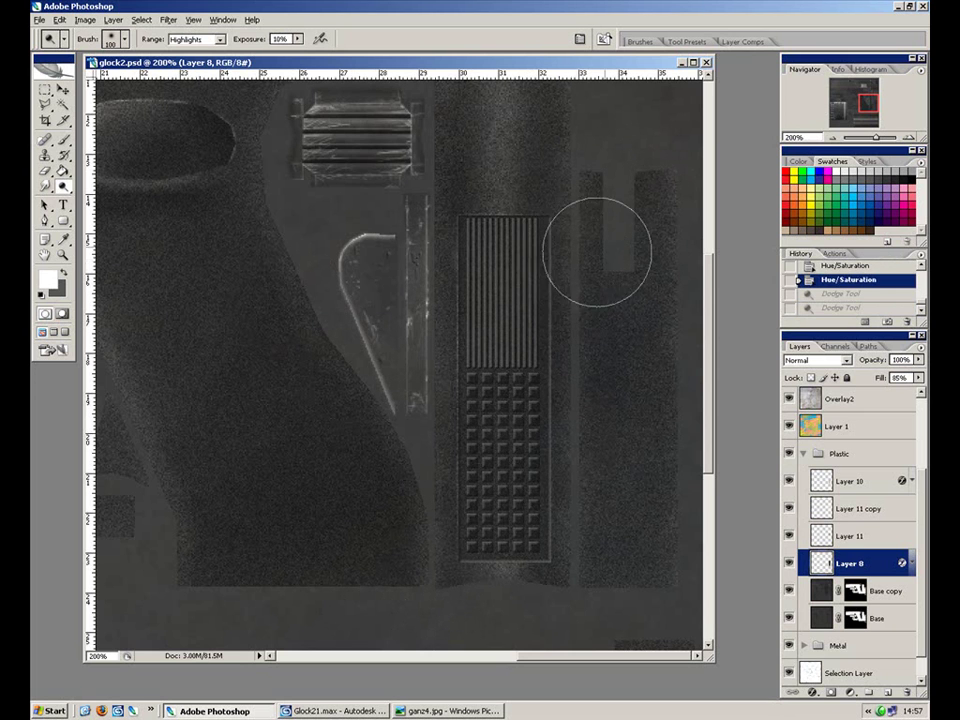
drag(257, 334, 661, 197)
drag(309, 341, 640, 240)
mouse_move(212, 288)
mouse_down()
mouse_move(583, 197)
mouse_move(403, 285)
mouse_up()
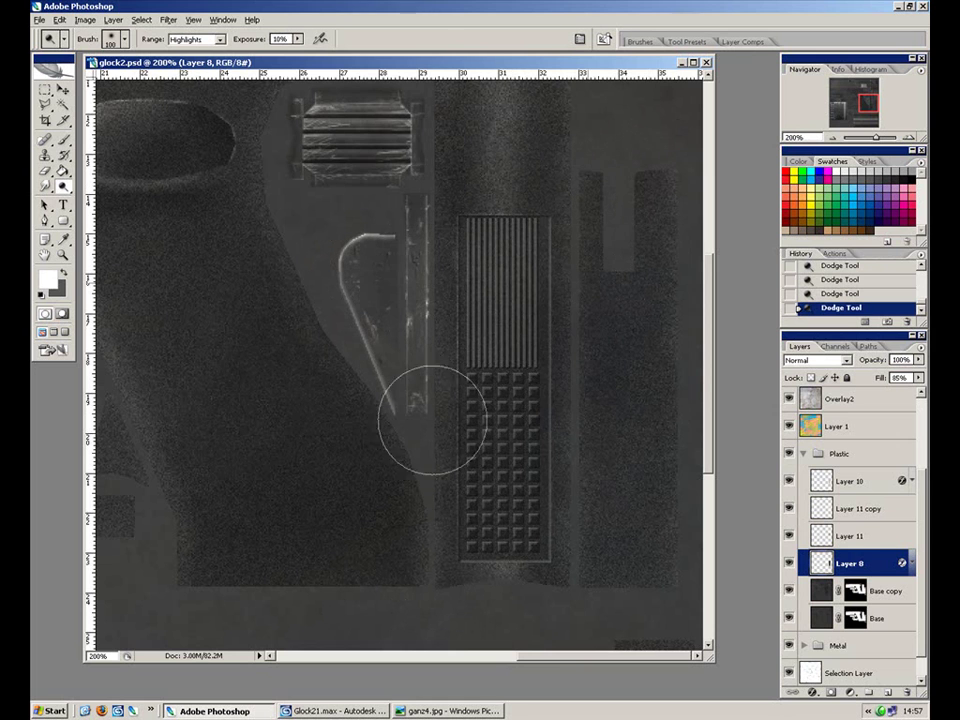
Step: Try stronger dodging on the grip panel at 30% exposure and undo the latest Dodge strokes
key(3)
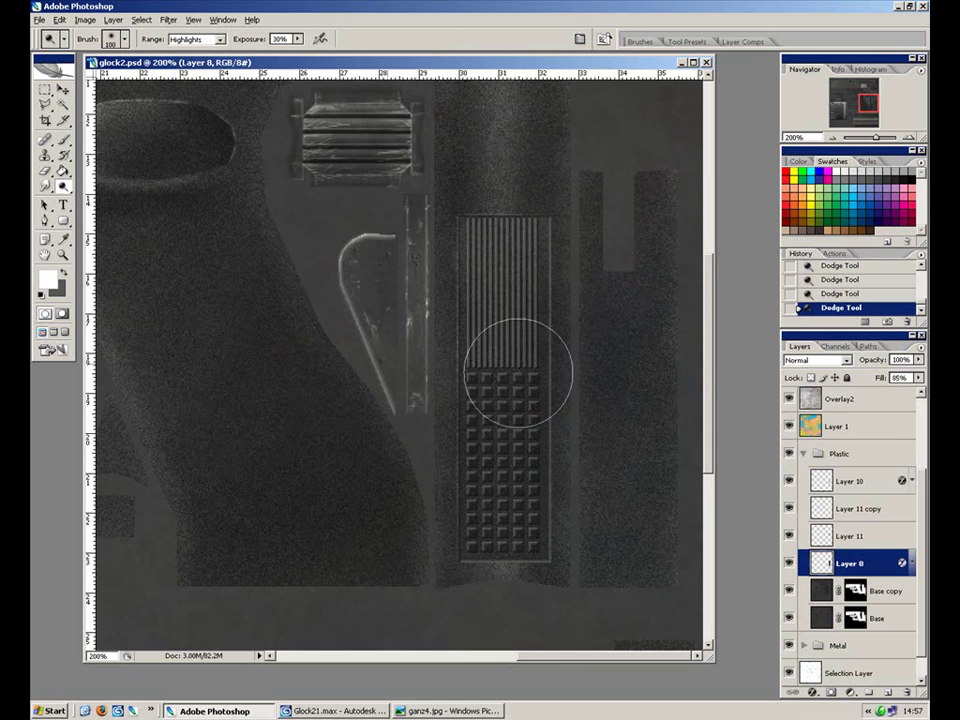
key(x)
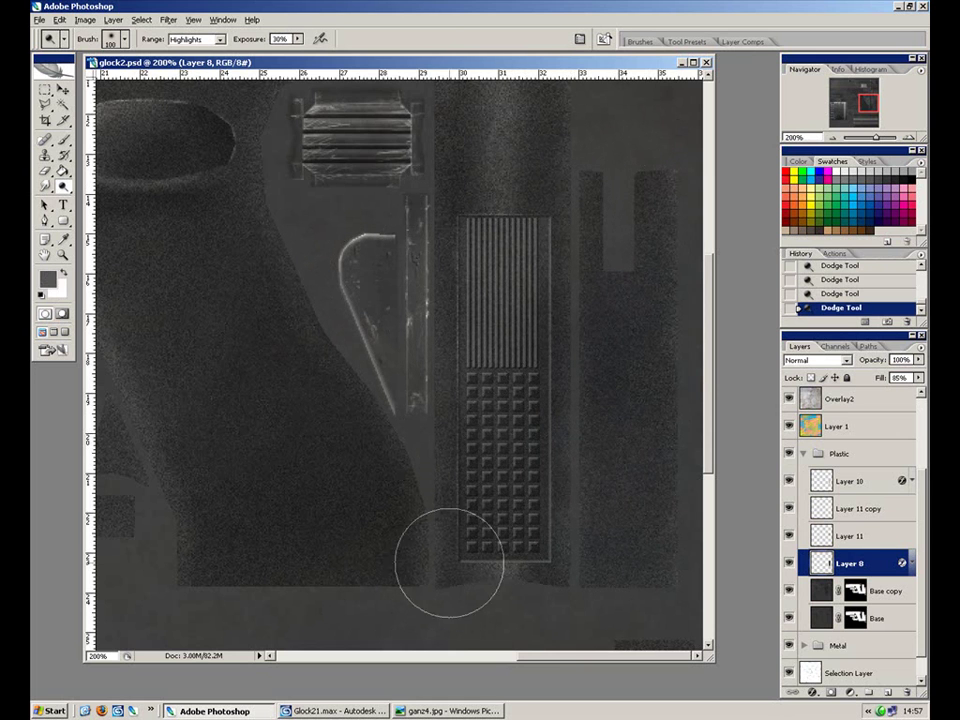
key(ctrl+z)
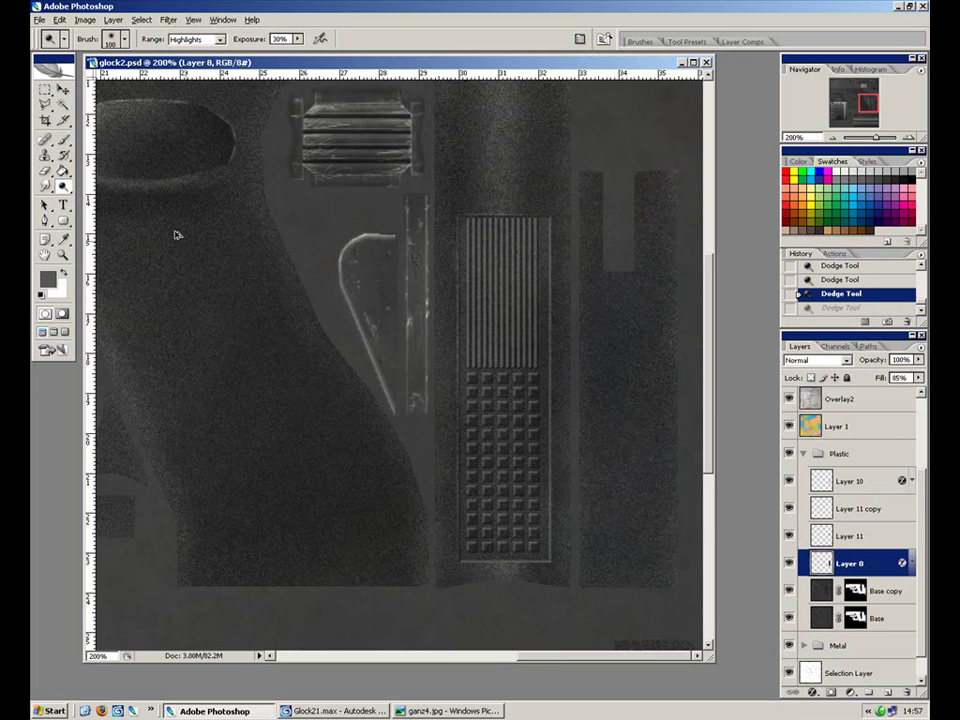
key(ctrl+alt+z)
Step: Darken parts of the grip panel on Layer 8 with the Burn tool, using Midtones at 10% exposure
drag(62, 186, 106, 201)
mouse_move(651, 514)
mouse_down()
mouse_move(617, 527)
mouse_move(254, 518)
mouse_move(620, 462)
mouse_move(654, 391)
mouse_up()
key(ctrl+minus)
key(ctrl+minus)
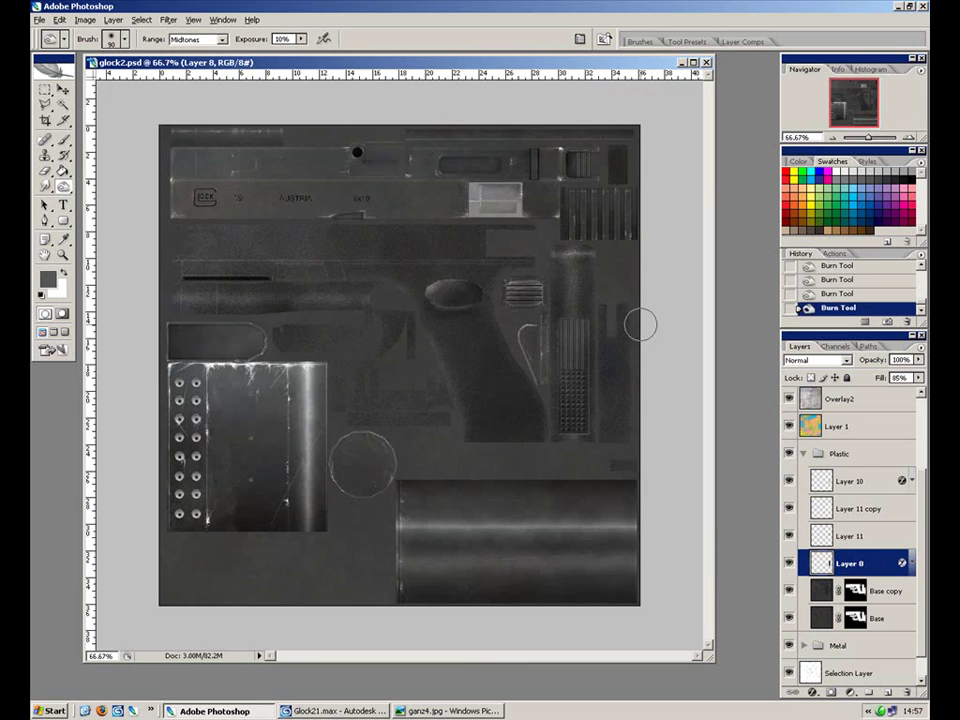
key(ctrl+plus)
drag(309, 374, 354, 421)
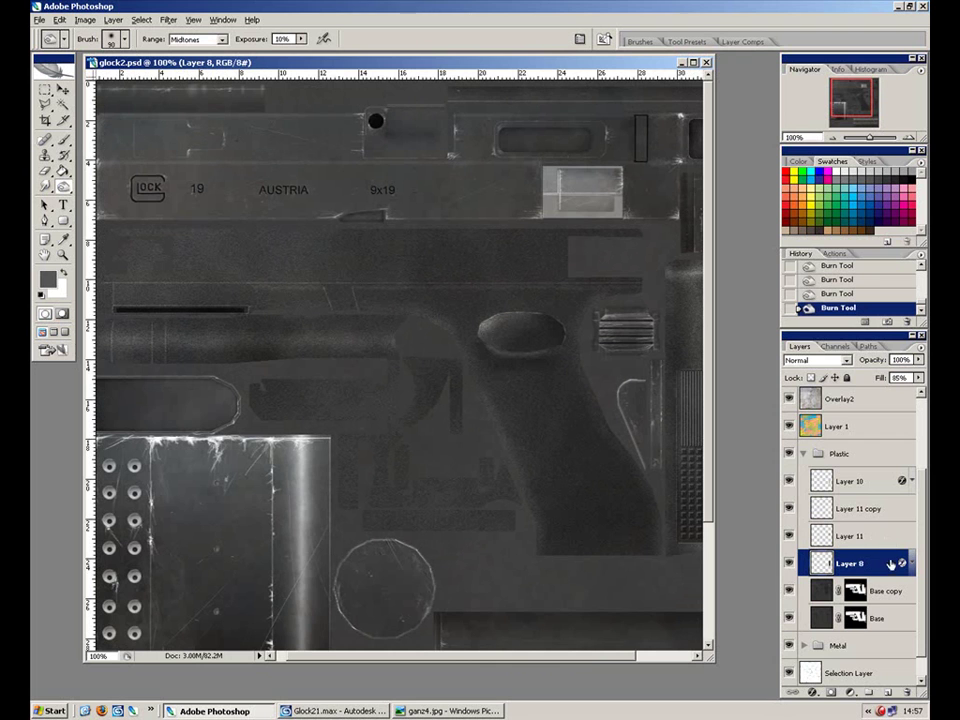
Step: Select Layer 10 and compare the grip with and without Layer 8, Layer 11, Layer 11 copy and Layer 10 visible
click(865, 482)
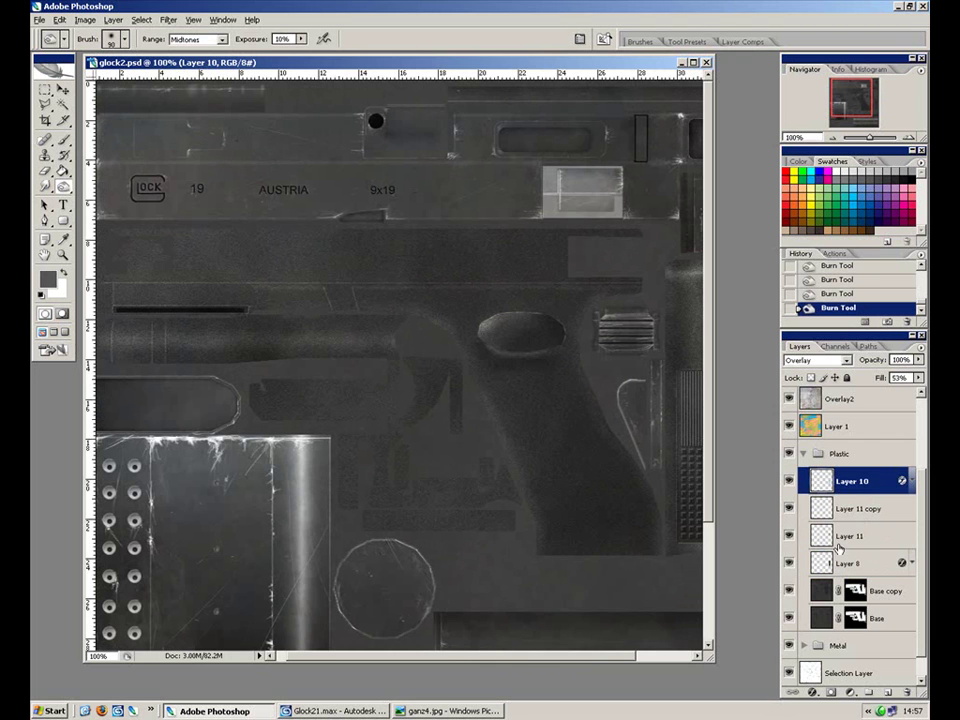
click(790, 564)
scroll(666, 544, right, 3)
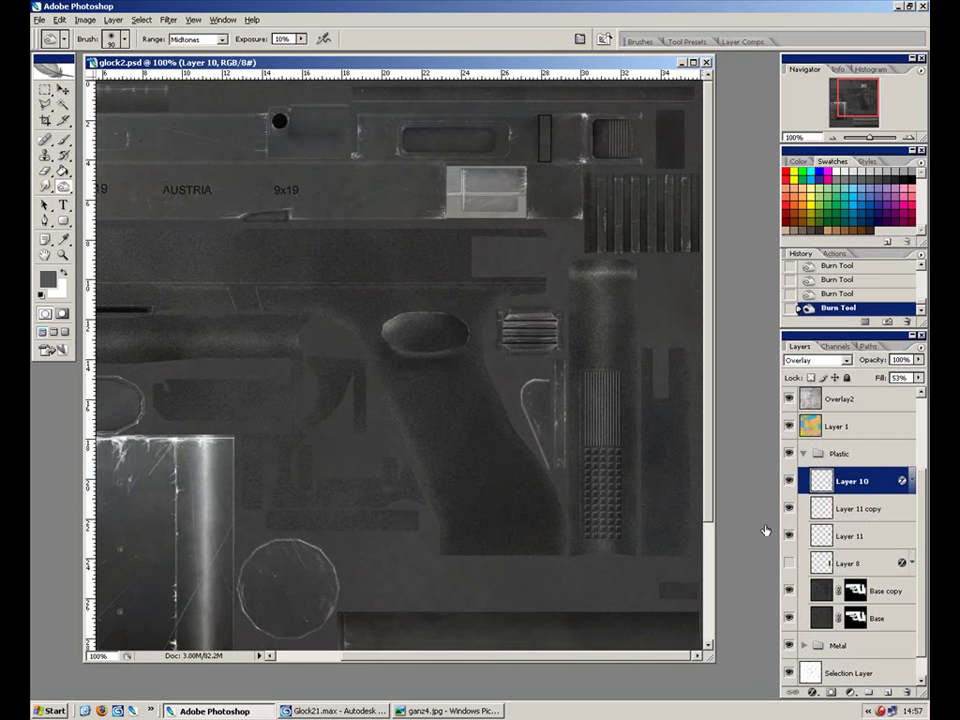
click(789, 538)
click(790, 510)
click(790, 484)
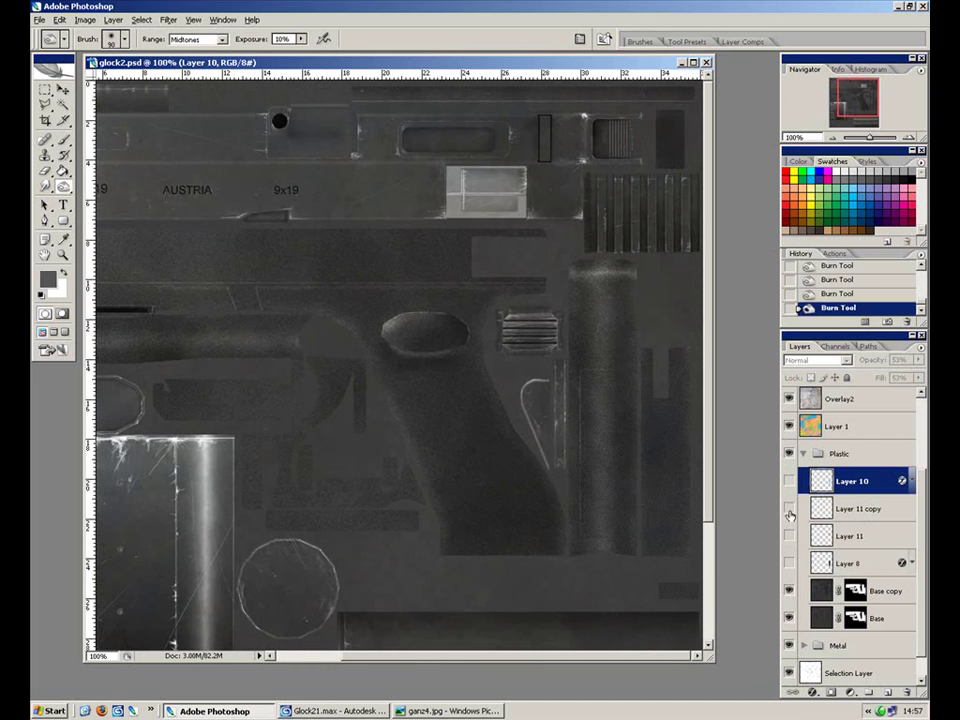
click(790, 483)
click(790, 509)
click(790, 537)
click(790, 563)
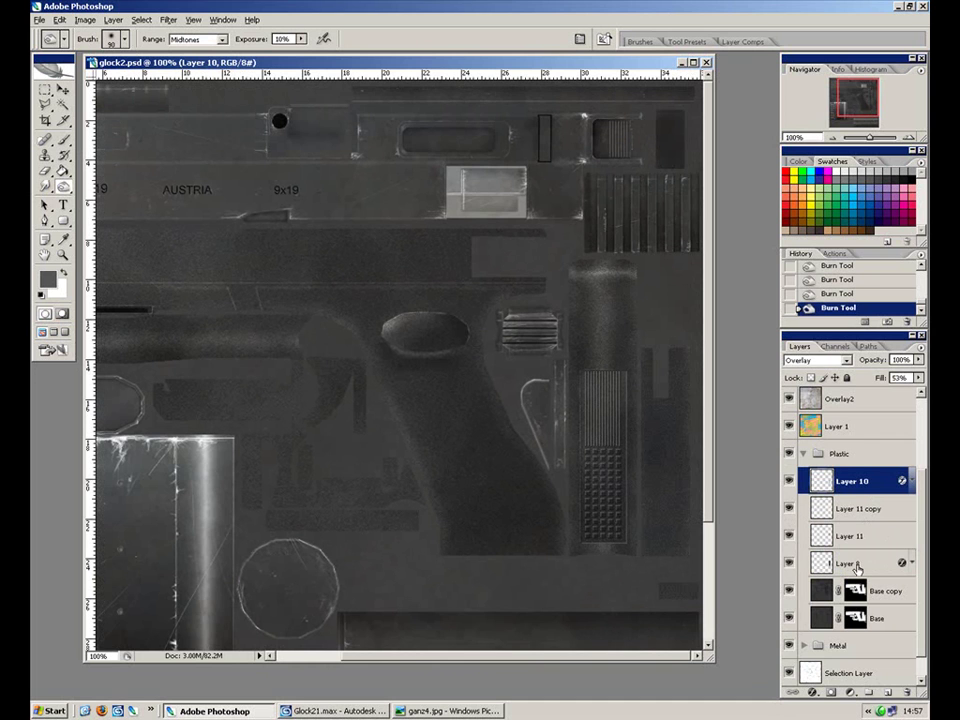
Step: Merge Layer 10, Layer 11 copy, Layer 11 and Layer 8 into one layer and name it GripDetail
shift+click(855, 566)
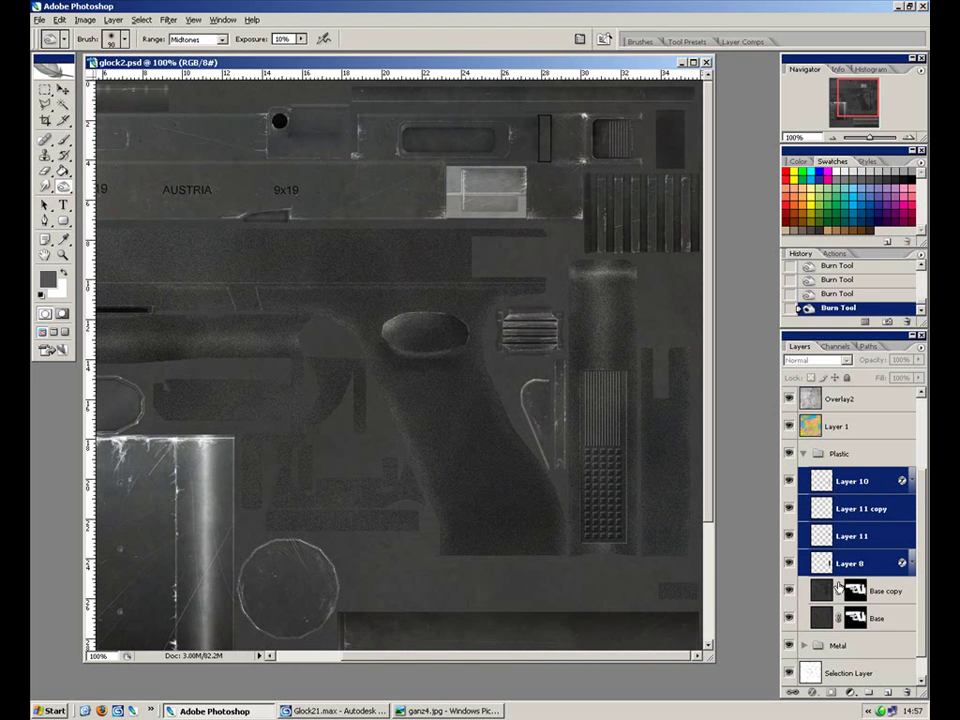
right_click(856, 508)
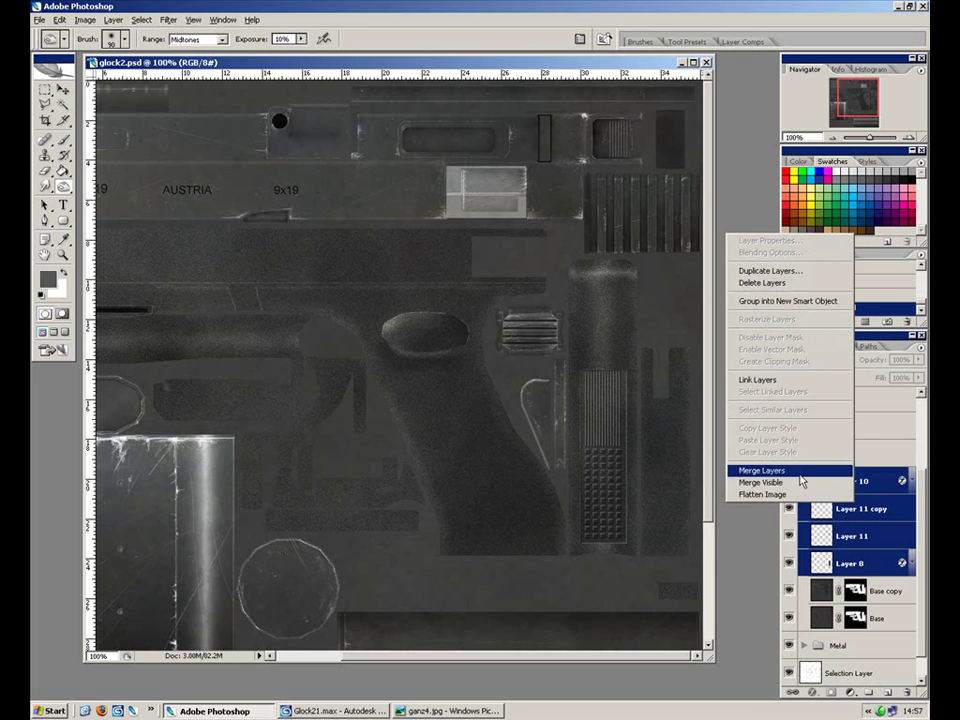
click(805, 471)
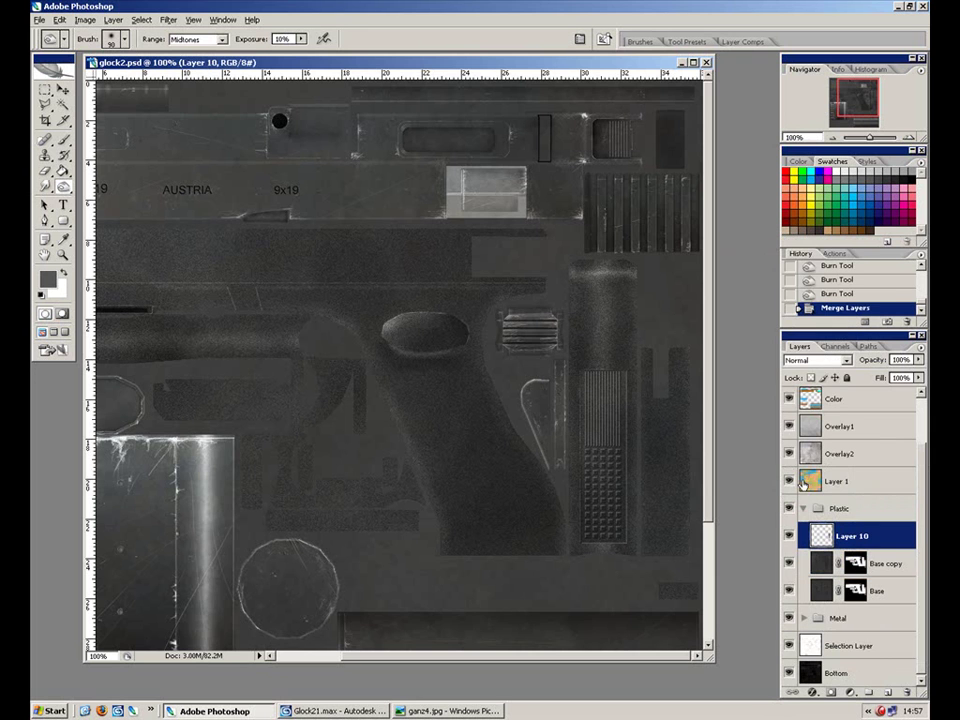
click(788, 536)
click(788, 536)
double_click(852, 536)
text(GripDetail)
key(Return)
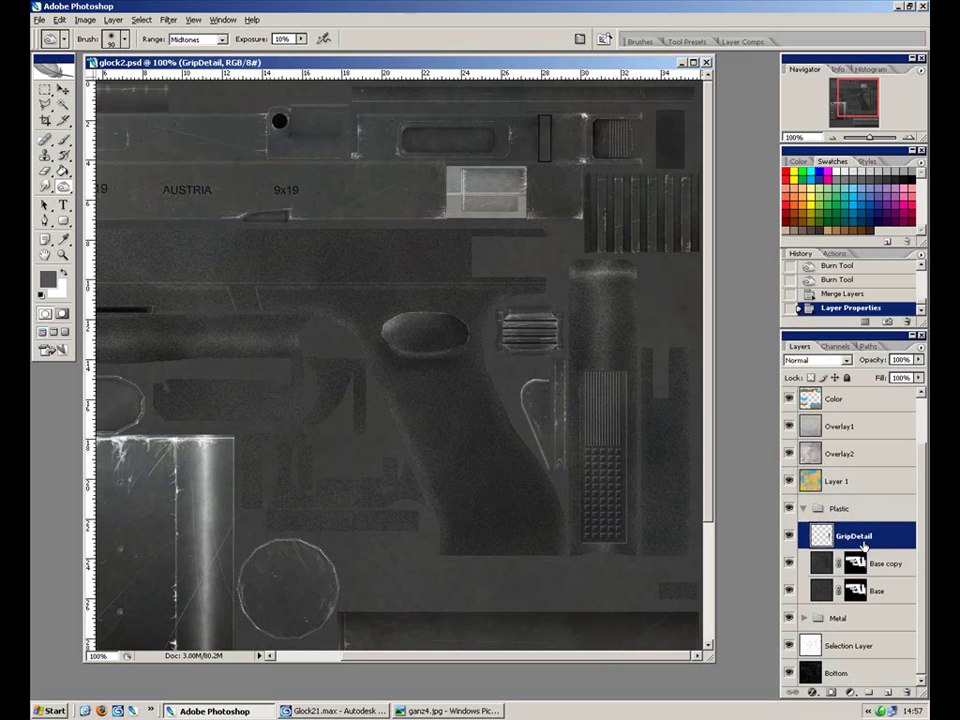
Step: Create a new group above GripDetail inside the Plastic group and add three empty layers to it
click(874, 693)
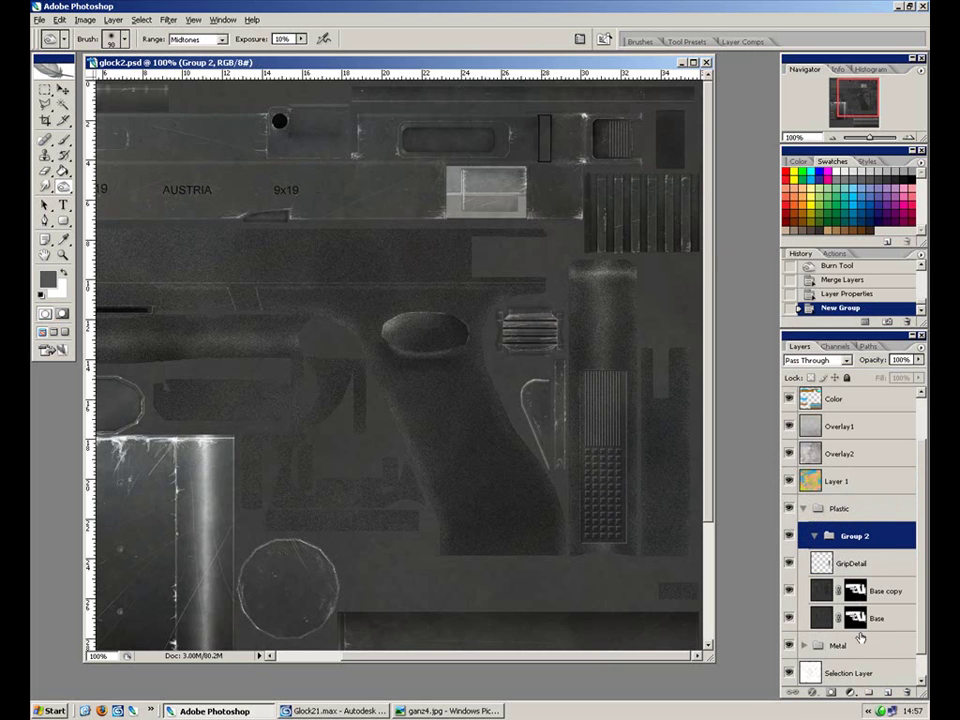
scroll(521, 412, down, 1)
scroll(530, 395, up, 1)
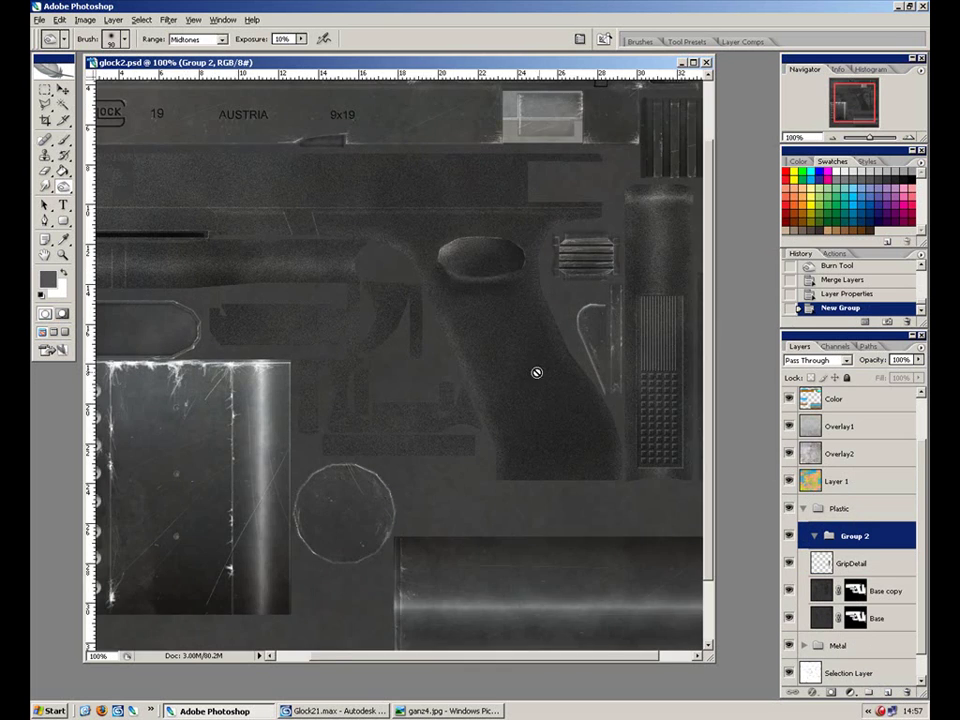
drag(526, 386, 391, 482)
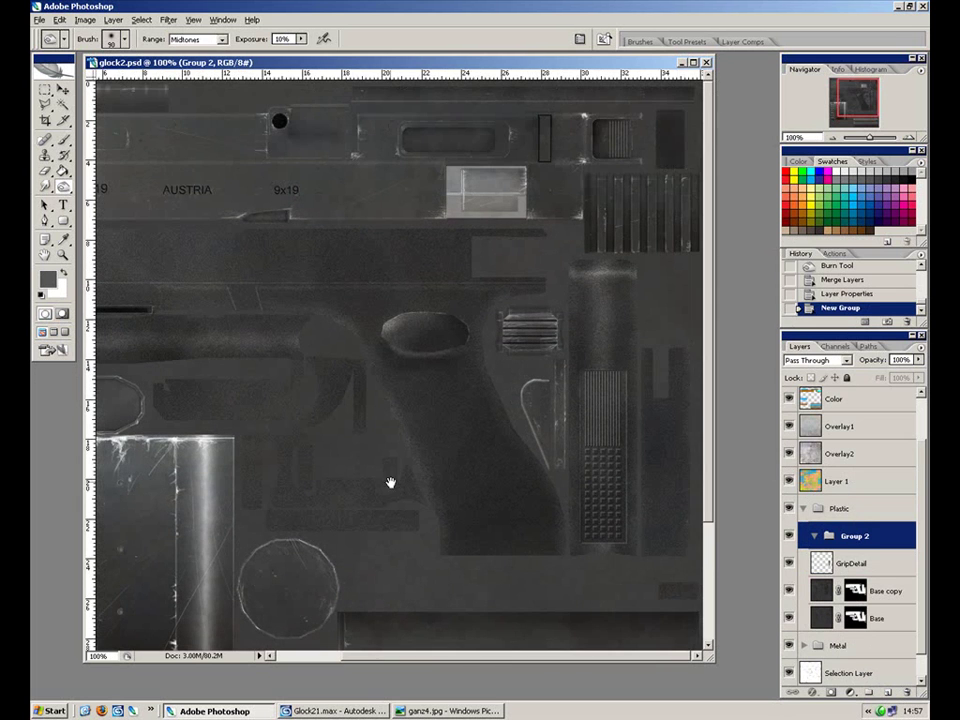
click(886, 693)
click(886, 693)
click(886, 693)
Step: Rename the three new layers in Group 2, from the lowest up, as Specal, Scratch and Radnom
double_click(864, 619)
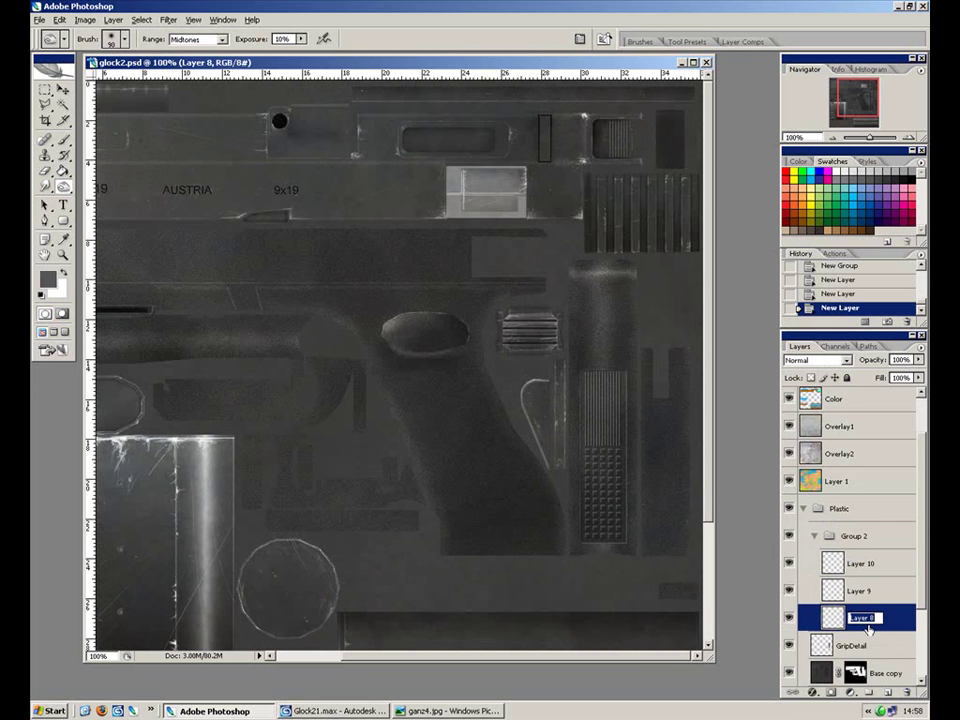
text(Specal)
key(Return)
double_click(855, 590)
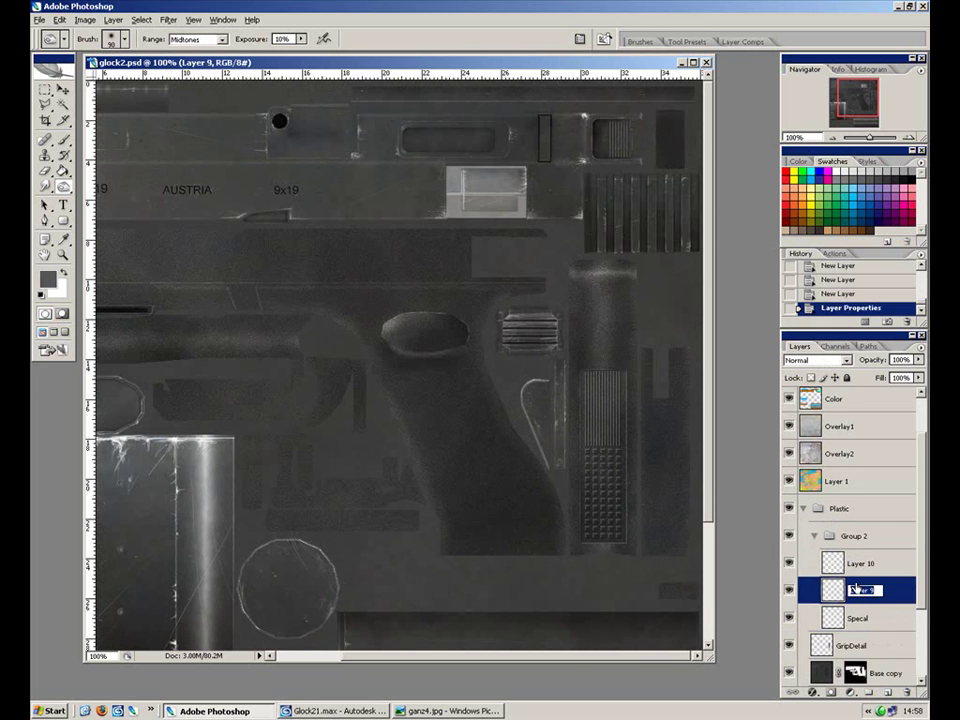
text(Scratch)
key(Return)
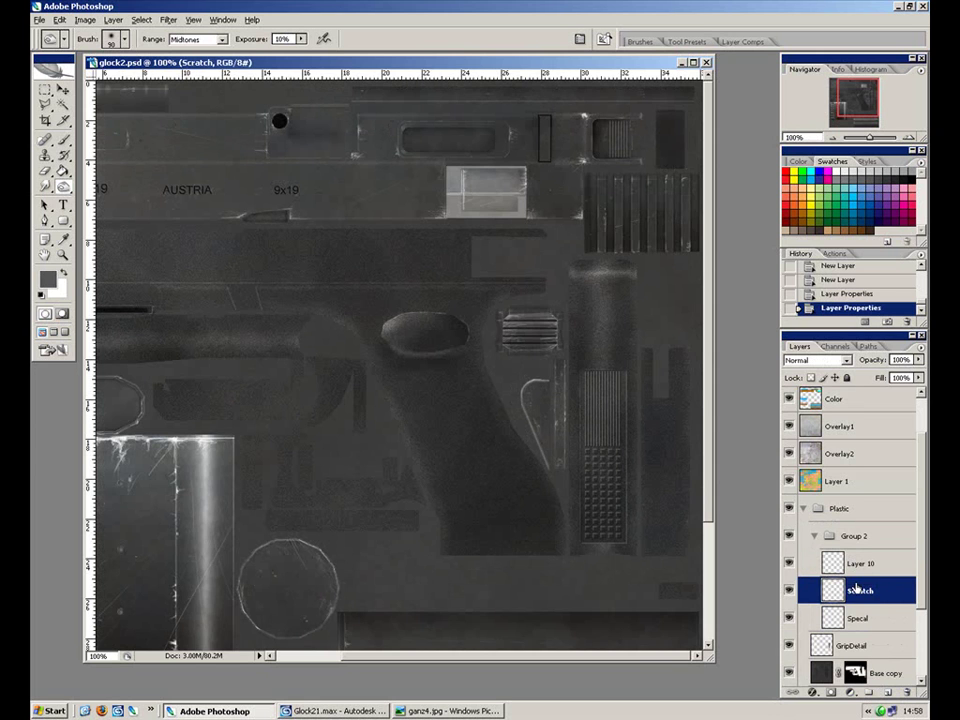
double_click(864, 563)
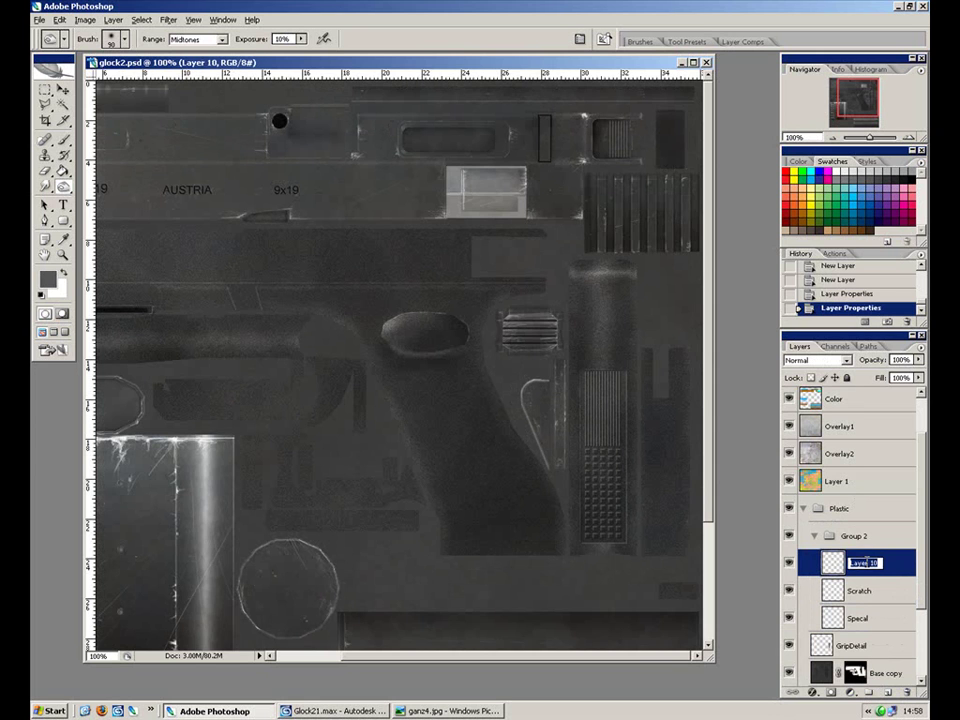
text(Dr)
text(dnom)
key(Return)
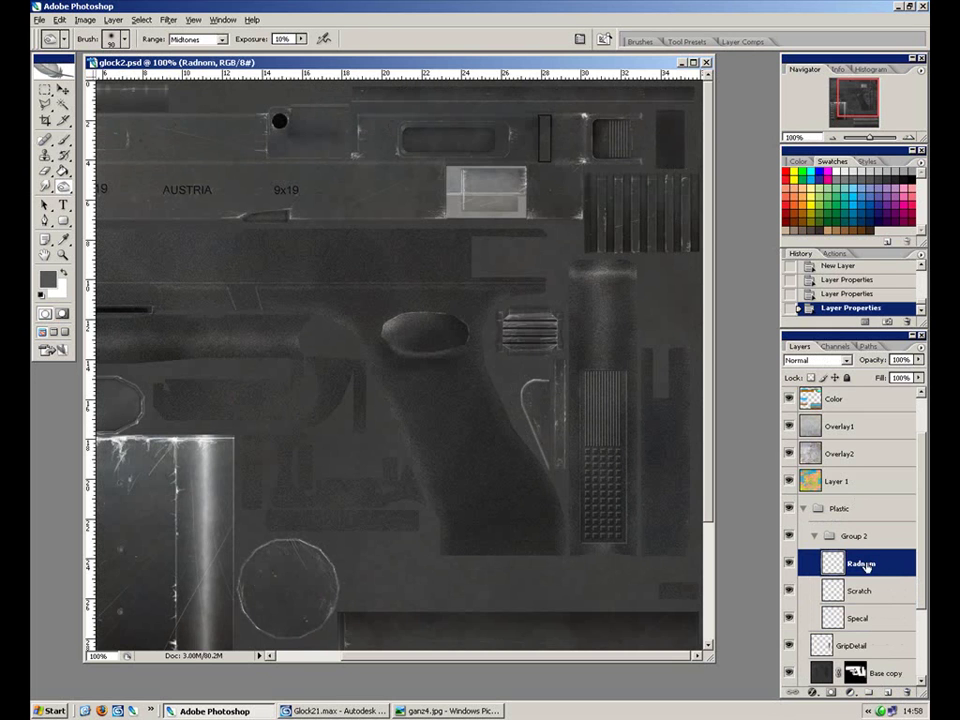
Step: Add a fourth empty layer above Radnom in Group 2 and name it Damage
click(886, 692)
double_click(862, 564)
text(Damage)
key(Return)
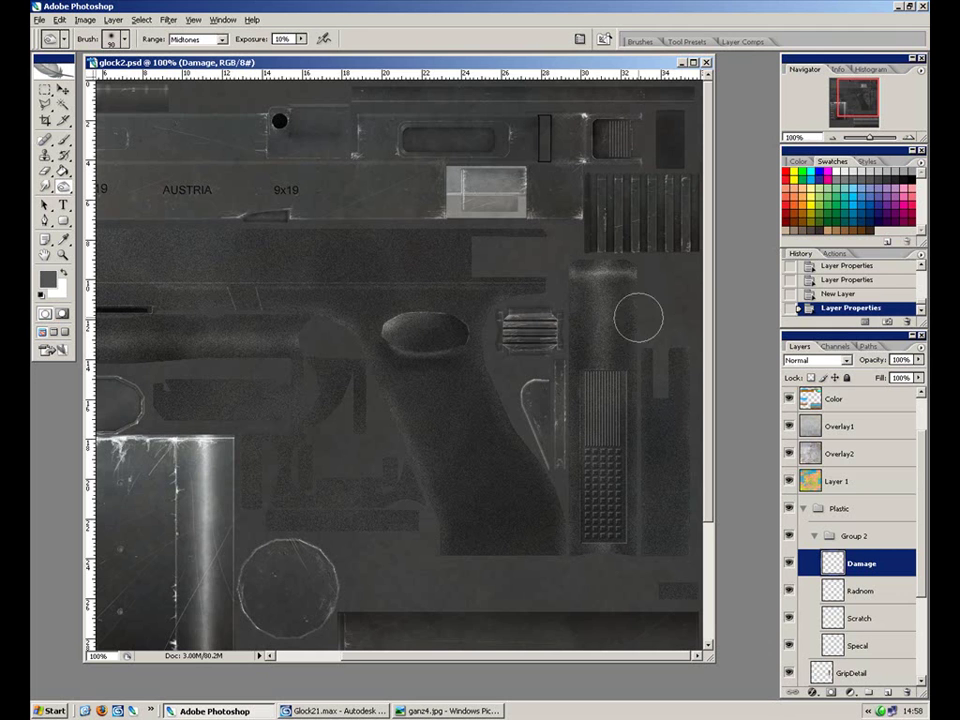
Step: Ready the Polygonal Lasso tool over the pistol grip and show the Guide layer's outlines
click(45, 88)
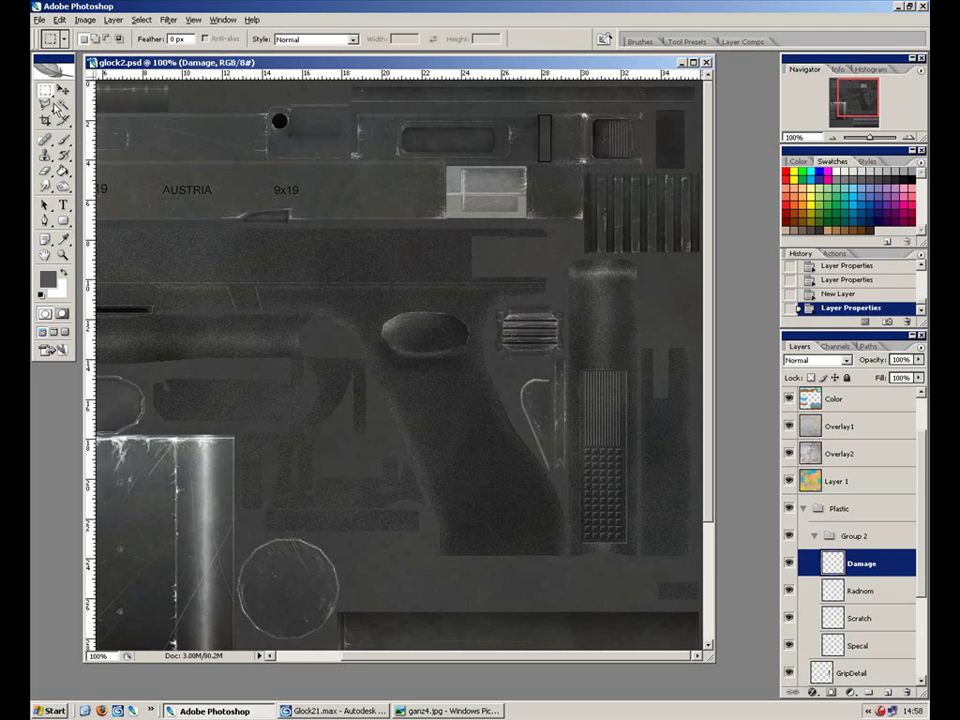
key(ctrl+plus)
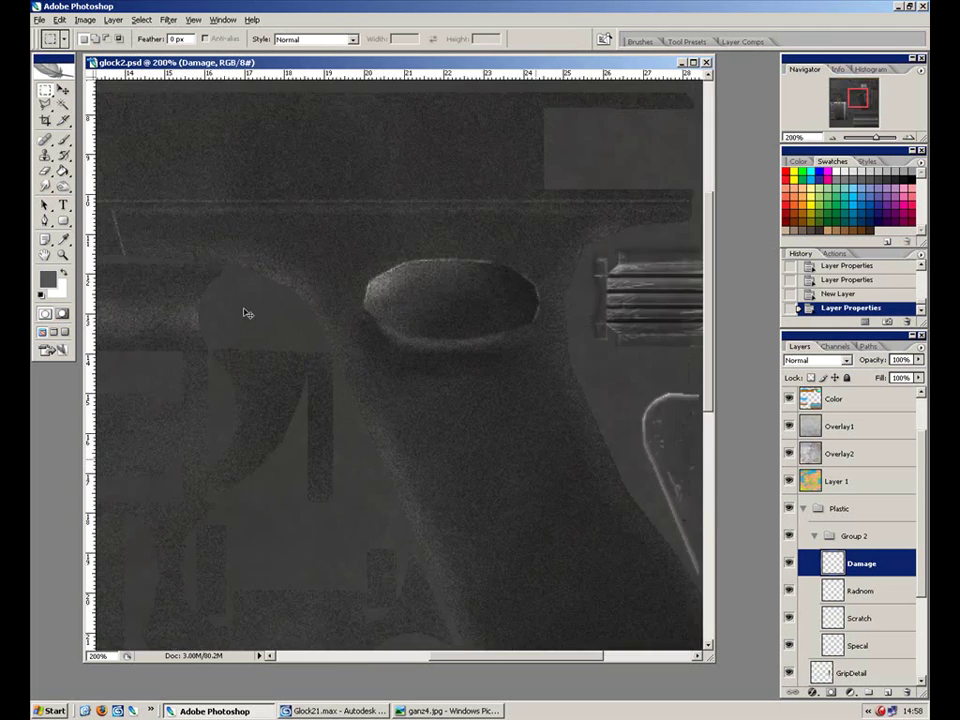
click(46, 105)
mouse_move(563, 508)
mouse_down()
mouse_move(416, 328)
mouse_move(443, 364)
mouse_up()
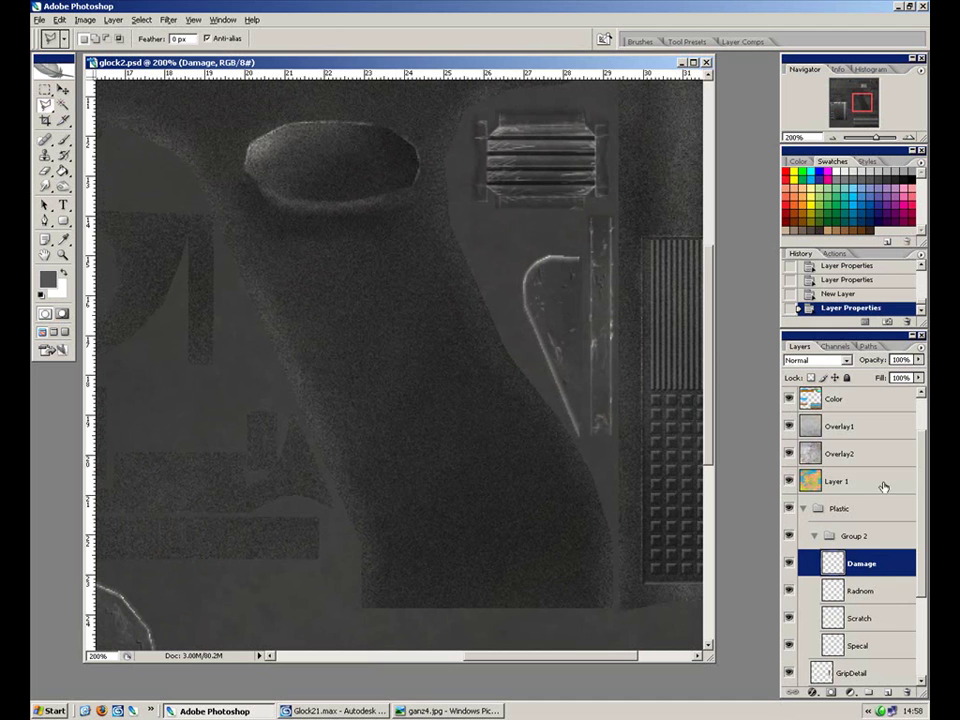
drag(921, 482, 918, 438)
click(789, 401)
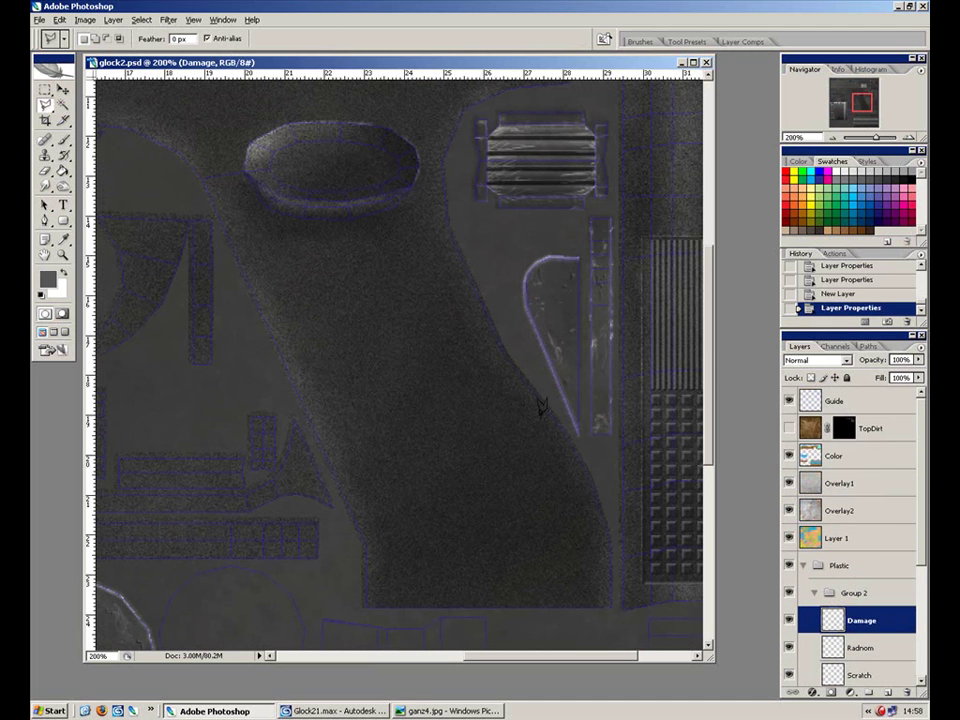
Step: Check the grip's textured panel in the ganz4.jpg reference photo and return to Photoshop
click(425, 711)
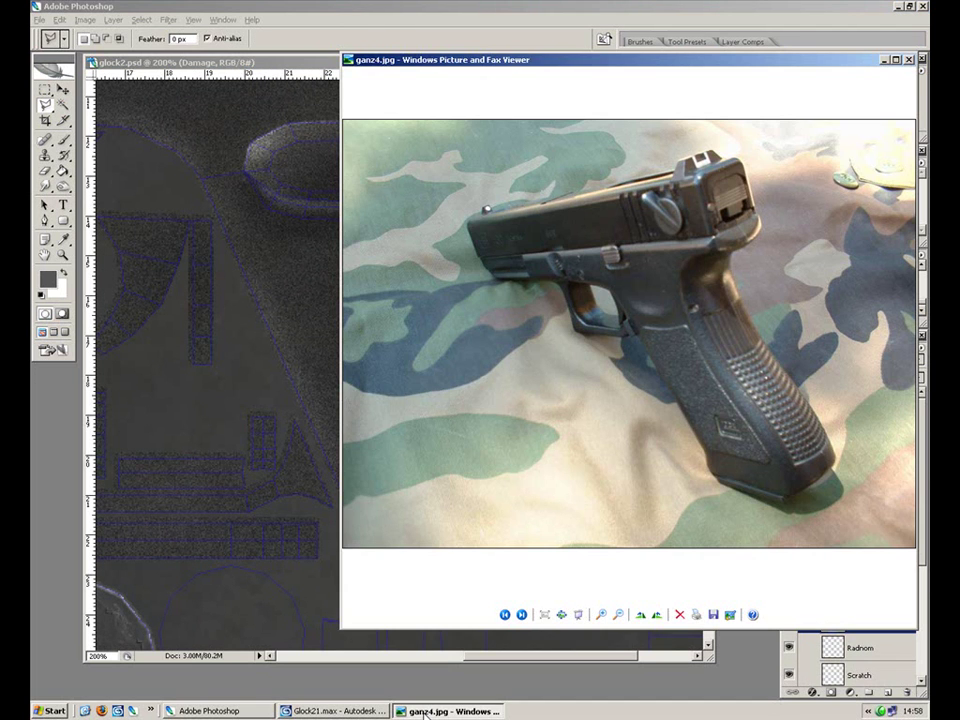
click(304, 349)
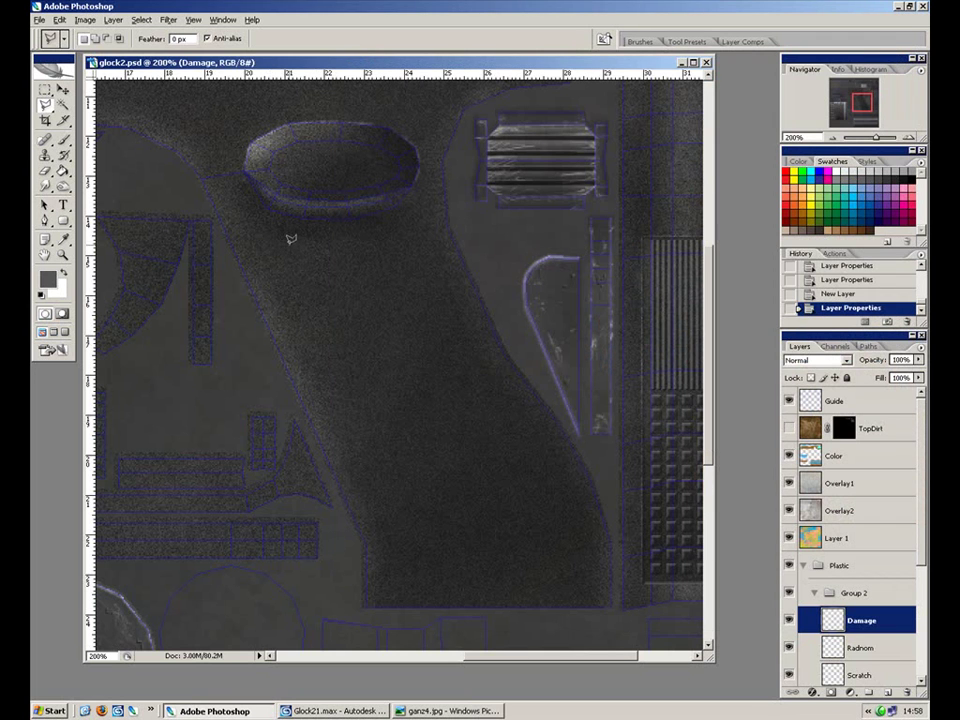
Step: Select the Brush tool with black (000000) as a working colour and enter Quick Mask mode on the Damage layer
click(45, 92)
click(63, 140)
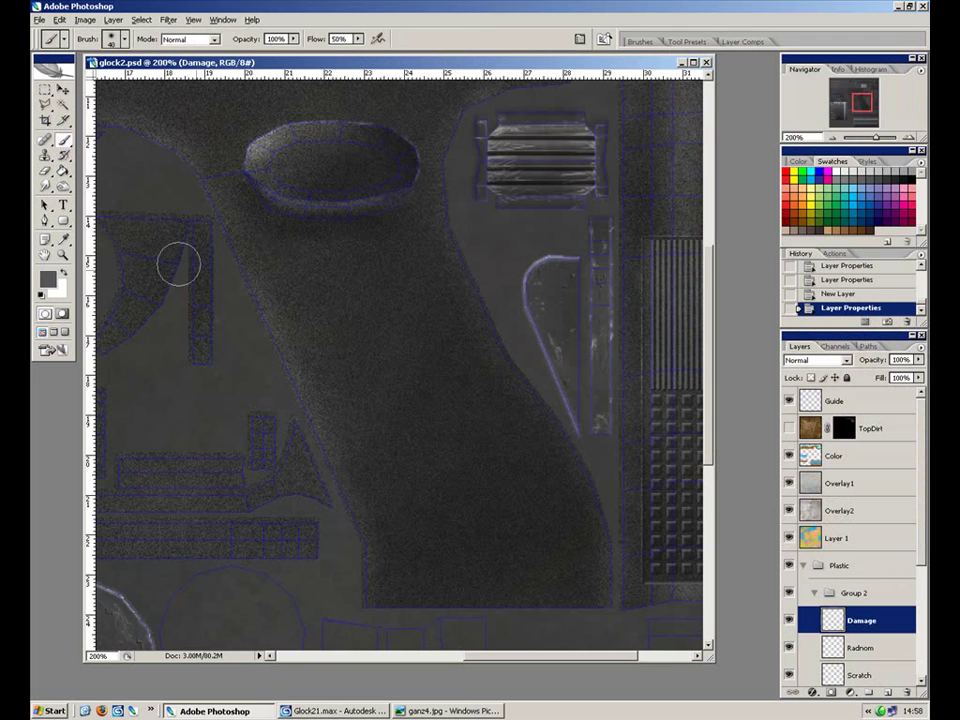
click(51, 279)
drag(393, 281, 245, 419)
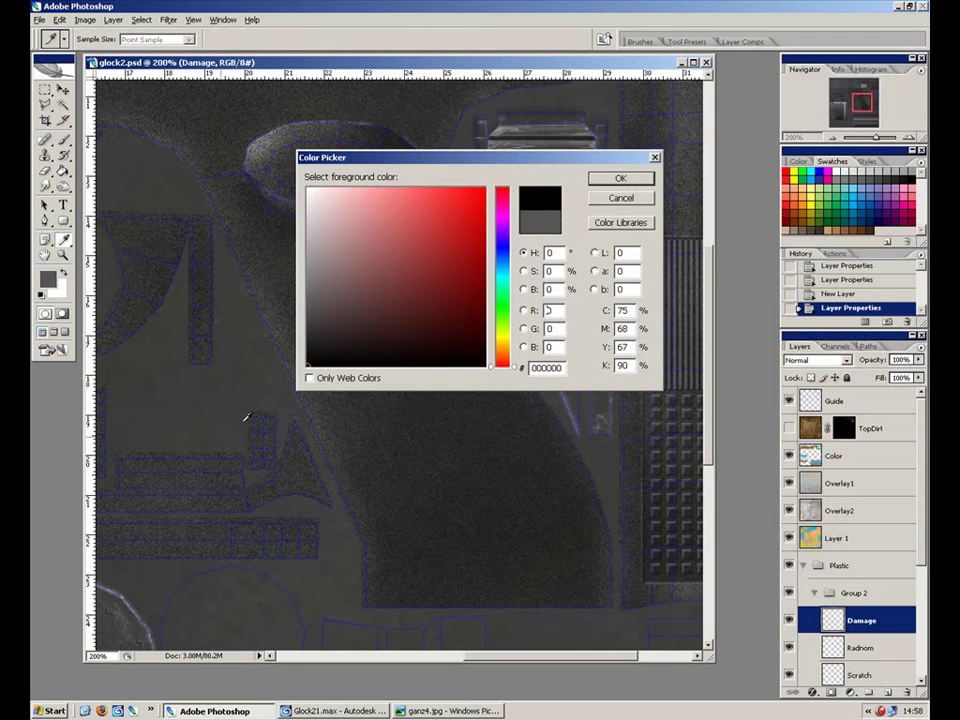
click(621, 178)
key(x)
key(q)
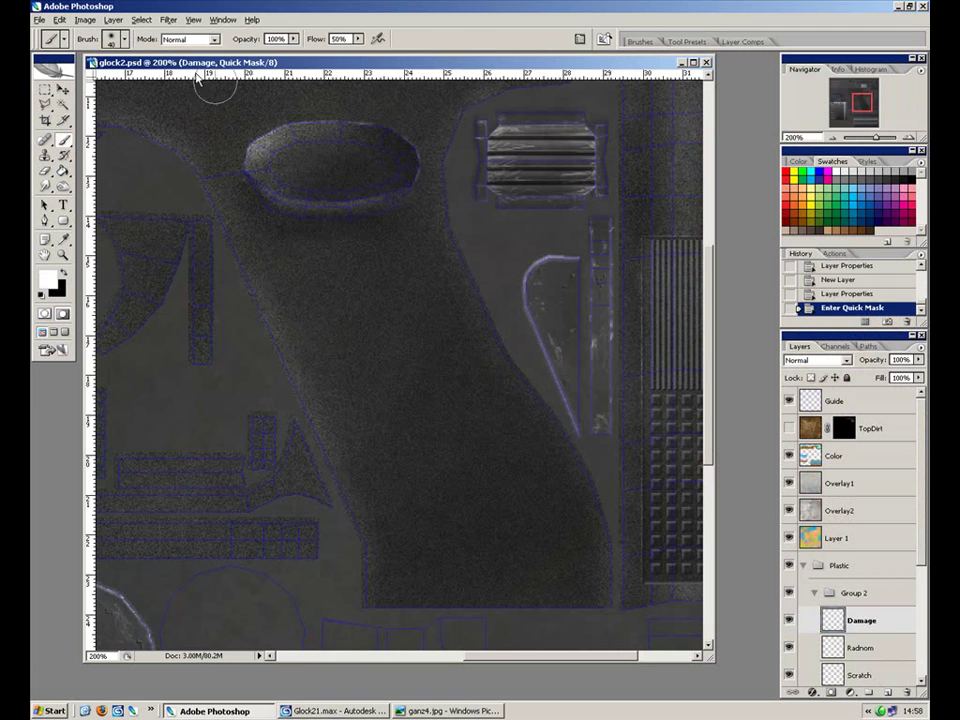
Step: Set up a hard round 19 px brush at 100% flow for painting the mask in black, trying it with undone test strokes
click(124, 39)
click(121, 264)
click(346, 5)
mouse_move(361, 291)
mouse_down()
mouse_move(411, 292)
mouse_move(399, 275)
mouse_up()
key(x)
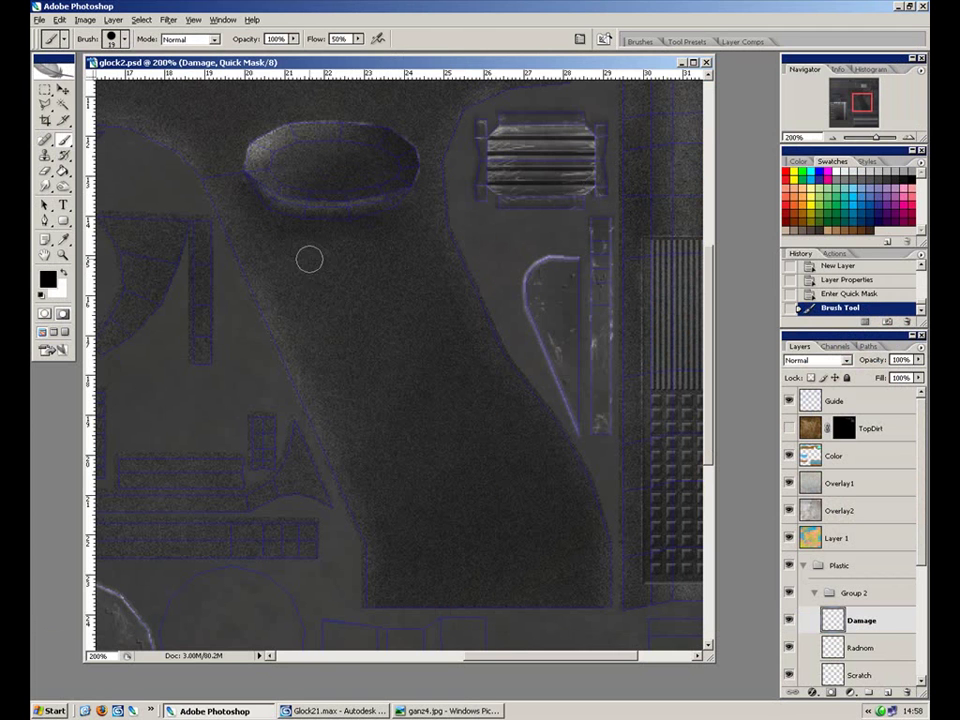
mouse_move(295, 266)
mouse_down()
mouse_move(326, 263)
mouse_move(311, 252)
mouse_move(335, 270)
mouse_up()
key(ctrl+z)
click(358, 39)
click(340, 39)
drag(326, 279, 365, 282)
key(ctrl+z)
Step: Outline the grip panel in the Quick Mask with connected straight brush lines, inset from the guide's grip outline, closing at the upper corner
click(275, 254)
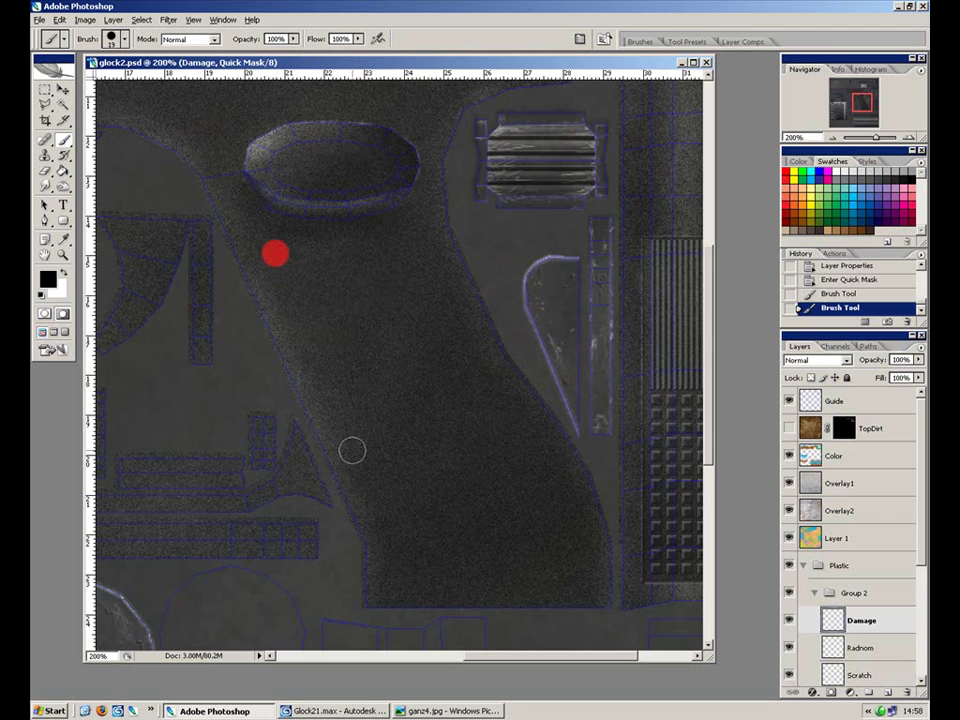
shift+click(403, 515)
shift+click(396, 576)
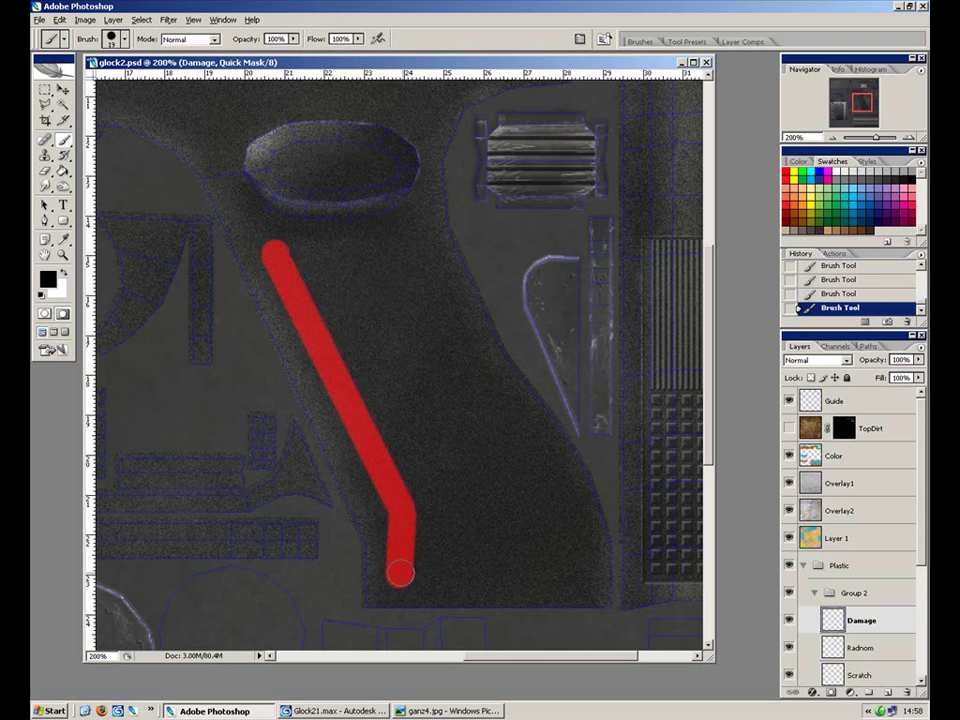
shift+click(579, 581)
shift+click(561, 483)
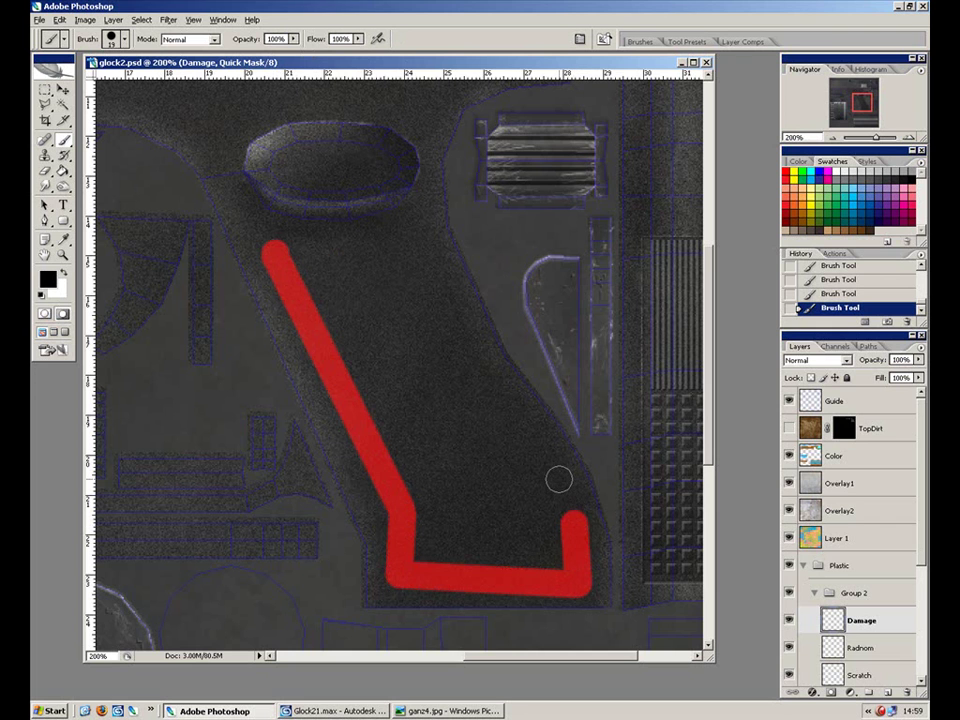
shift+click(518, 428)
shift+click(468, 366)
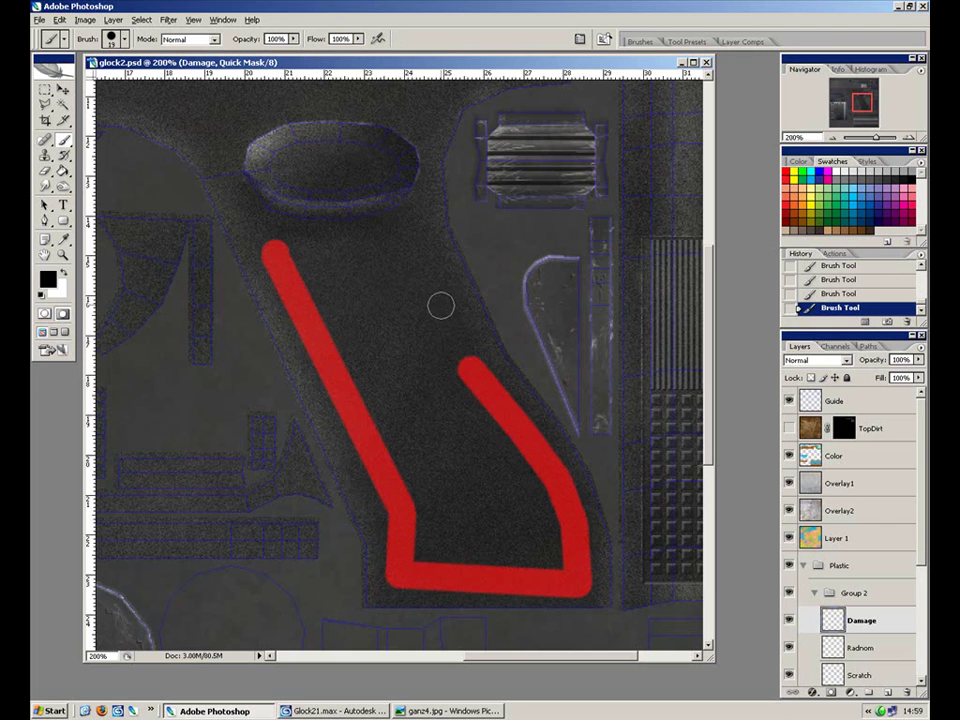
shift+click(442, 305)
shift+click(411, 240)
shift+click(386, 247)
shift+click(318, 255)
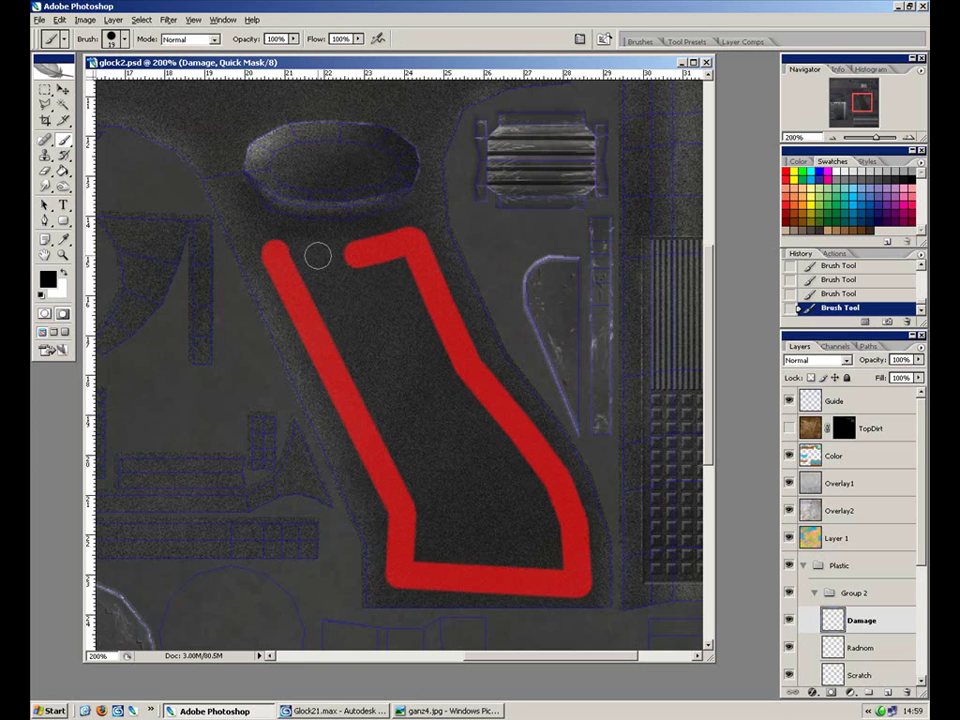
shift+click(277, 257)
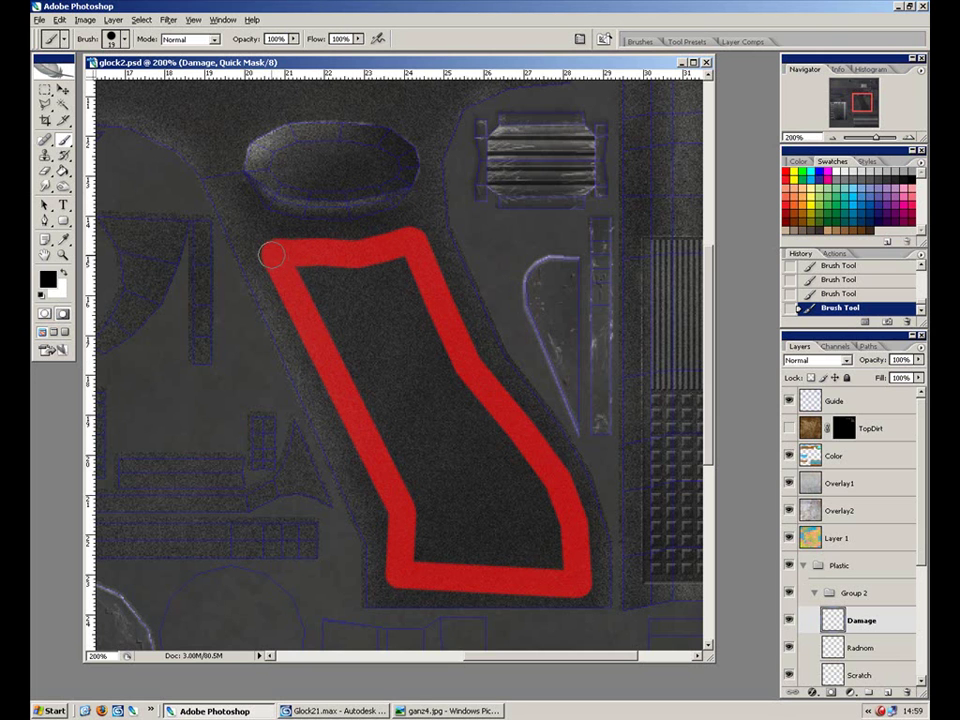
Step: Fill the outlined grip panel with mask and smooth its edges, alternating between white and black paint
mouse_move(313, 287)
mouse_down()
mouse_move(342, 312)
mouse_move(384, 274)
mouse_move(434, 358)
mouse_move(361, 322)
mouse_move(373, 300)
mouse_move(361, 377)
mouse_move(397, 437)
mouse_move(403, 432)
mouse_move(419, 543)
mouse_move(530, 571)
mouse_move(568, 565)
mouse_move(550, 522)
mouse_move(536, 536)
mouse_move(505, 506)
mouse_move(490, 515)
mouse_move(437, 507)
mouse_move(444, 537)
mouse_move(398, 315)
mouse_move(408, 417)
mouse_move(399, 437)
mouse_move(405, 423)
mouse_move(429, 456)
mouse_move(419, 347)
mouse_move(462, 428)
mouse_move(520, 461)
mouse_move(501, 425)
mouse_move(520, 553)
mouse_move(490, 483)
mouse_move(501, 522)
mouse_up()
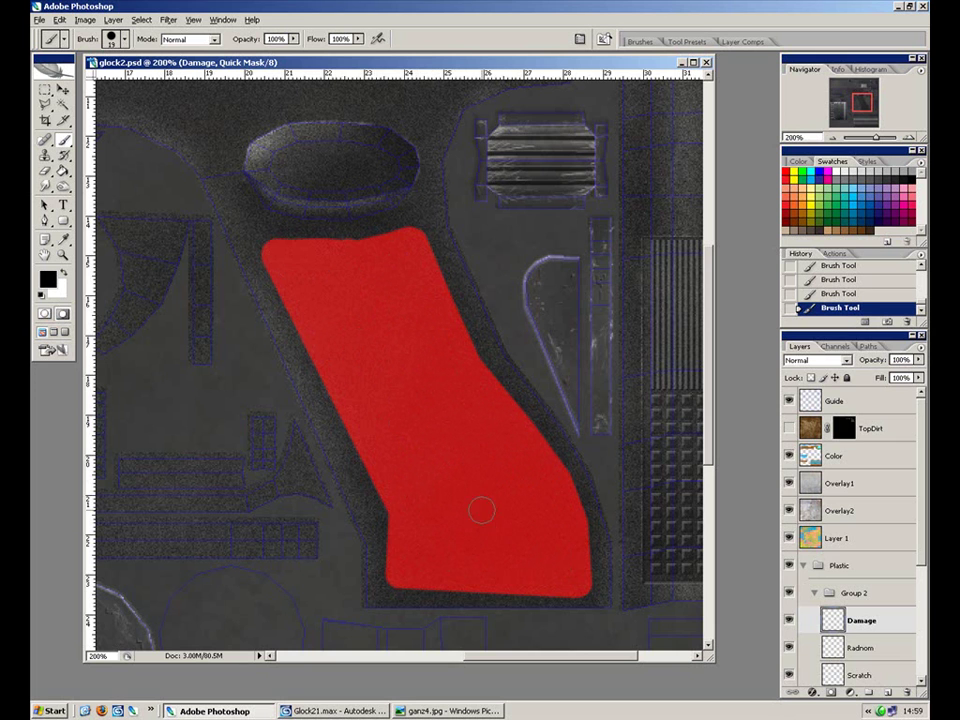
key(x)
drag(415, 608, 602, 602)
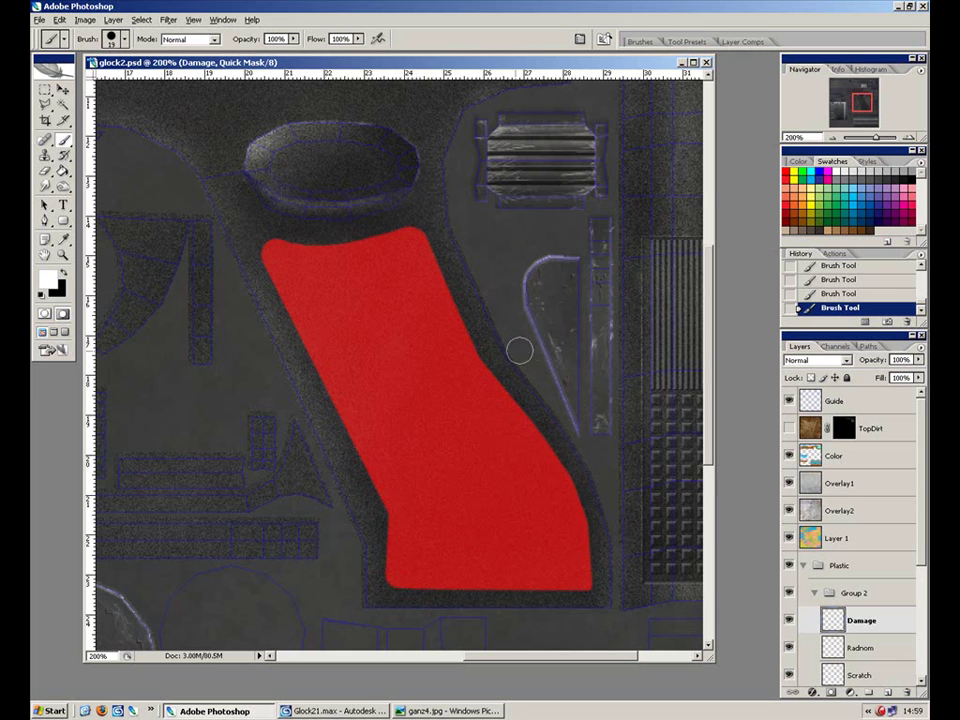
key(x)
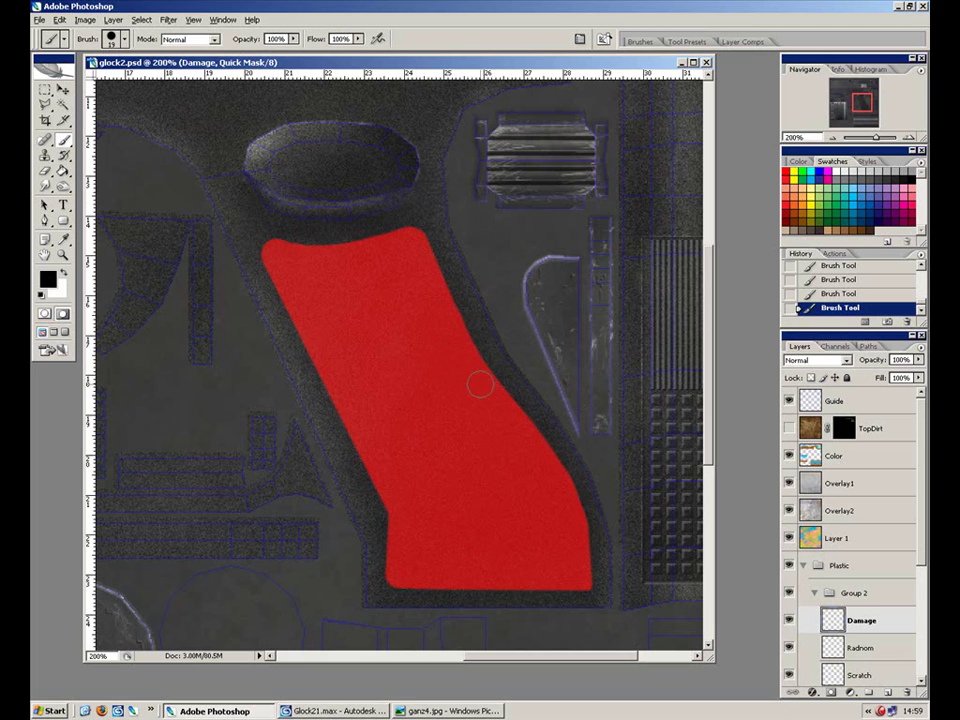
key(x)
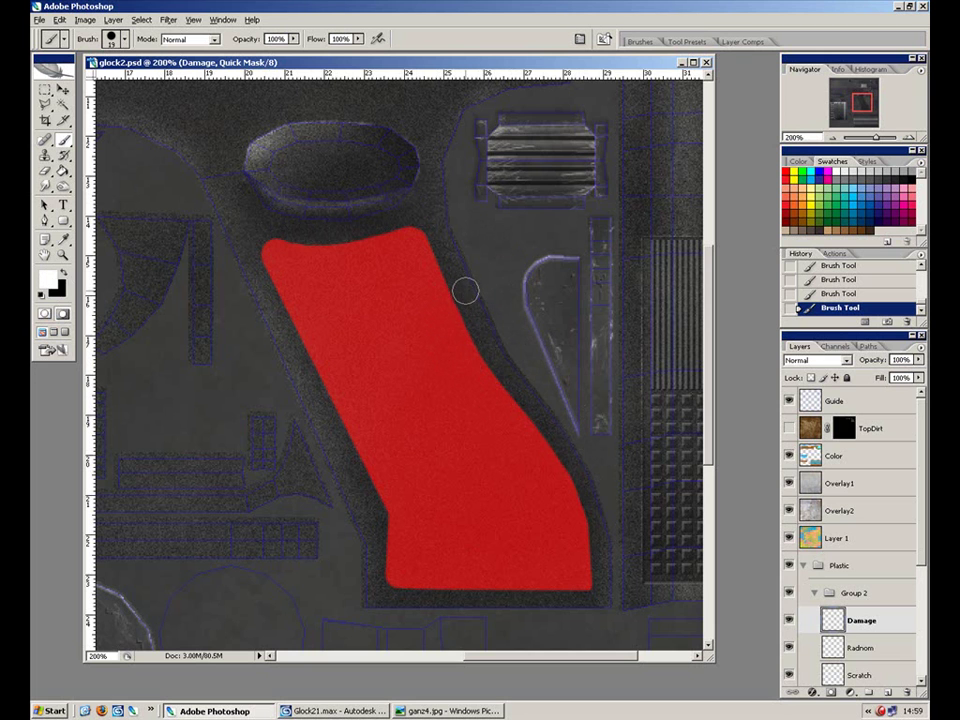
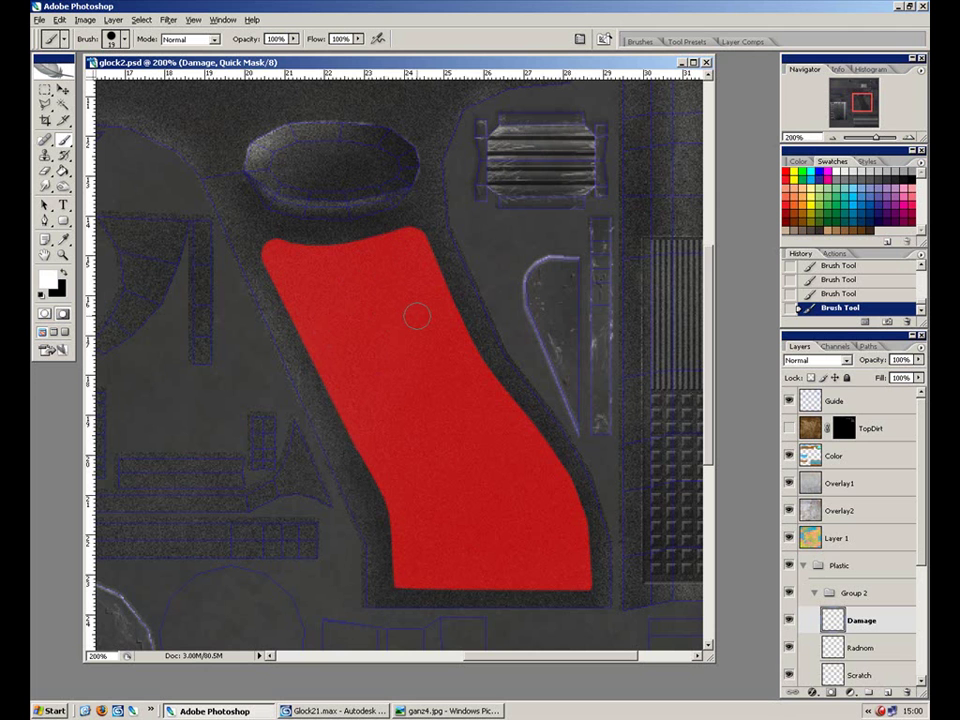
Step: Exit Quick Mask mode and invert the selection so that only the grip panel is selected
key(q)
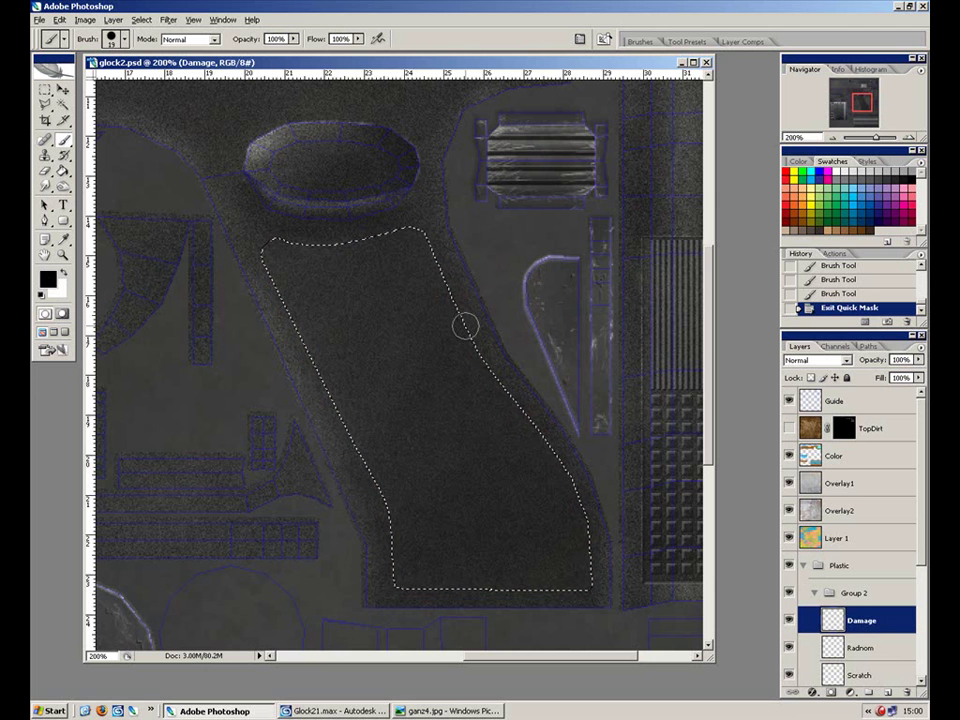
key(ctrl+minus)
key(ctrl+minus)
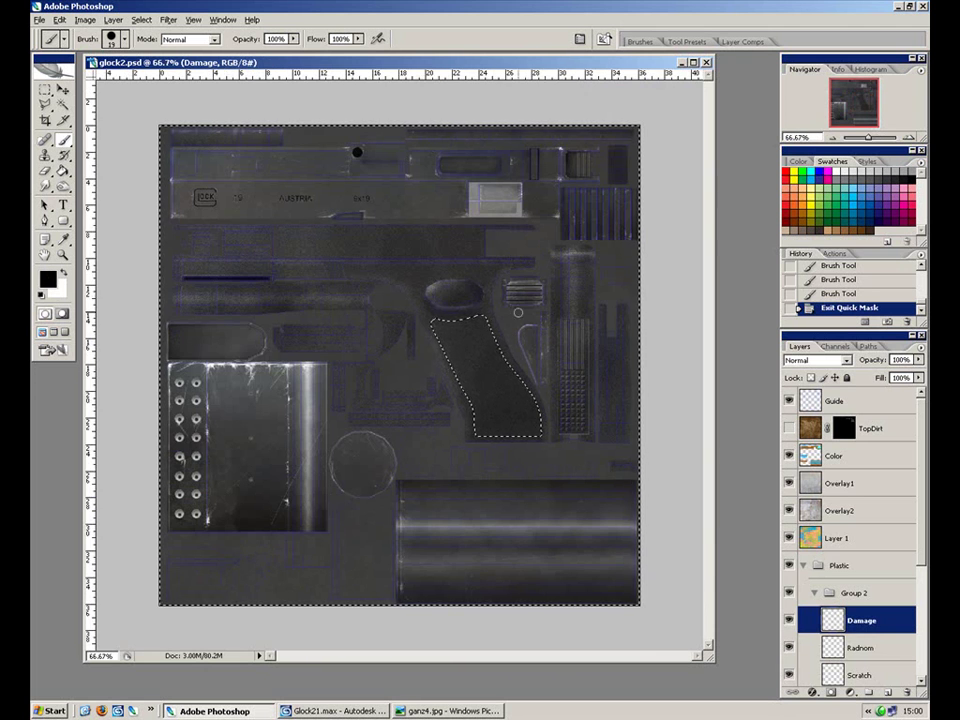
key(ctrl+plus)
key(ctrl+plus)
key(ctrl+shift+i)
key(ctrl+minus)
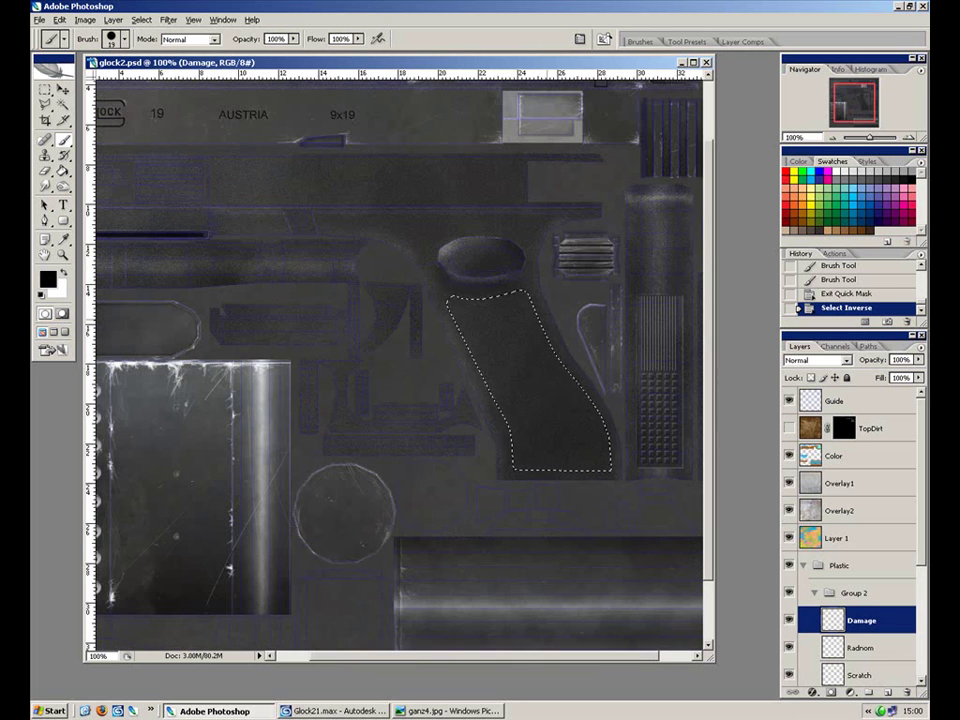
Step: Copy the selected grip area from the Base copy layer, paste it as a new layer and name it Grip
key(ctrl+plus)
key(ctrl+plus)
drag(581, 317, 294, 289)
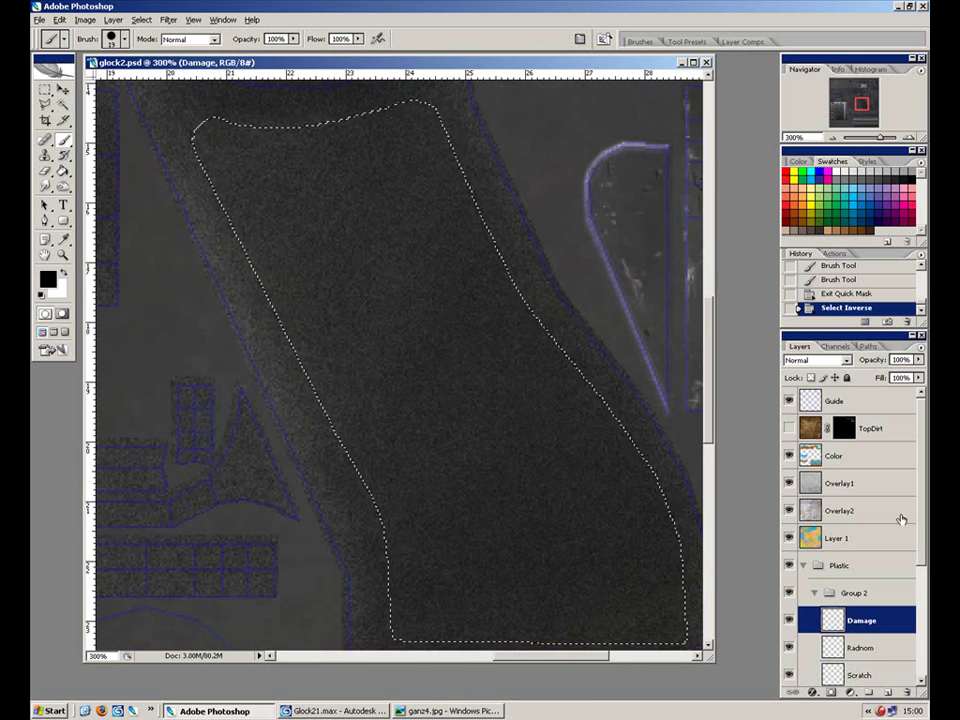
scroll(884, 512, down, 3)
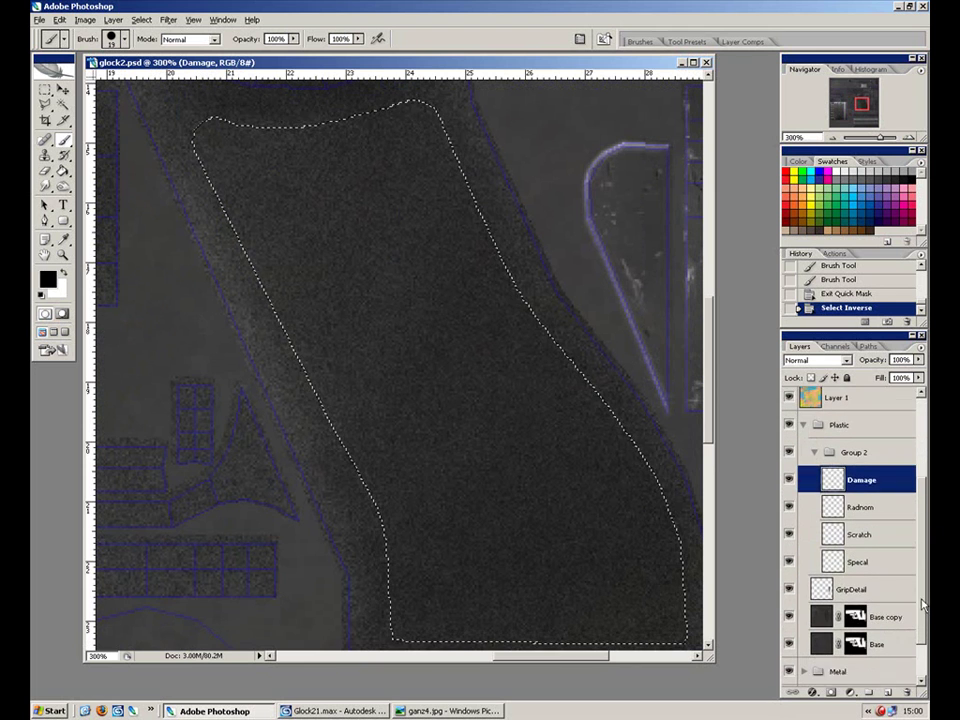
click(822, 614)
key(ctrl+c)
key(ctrl+v)
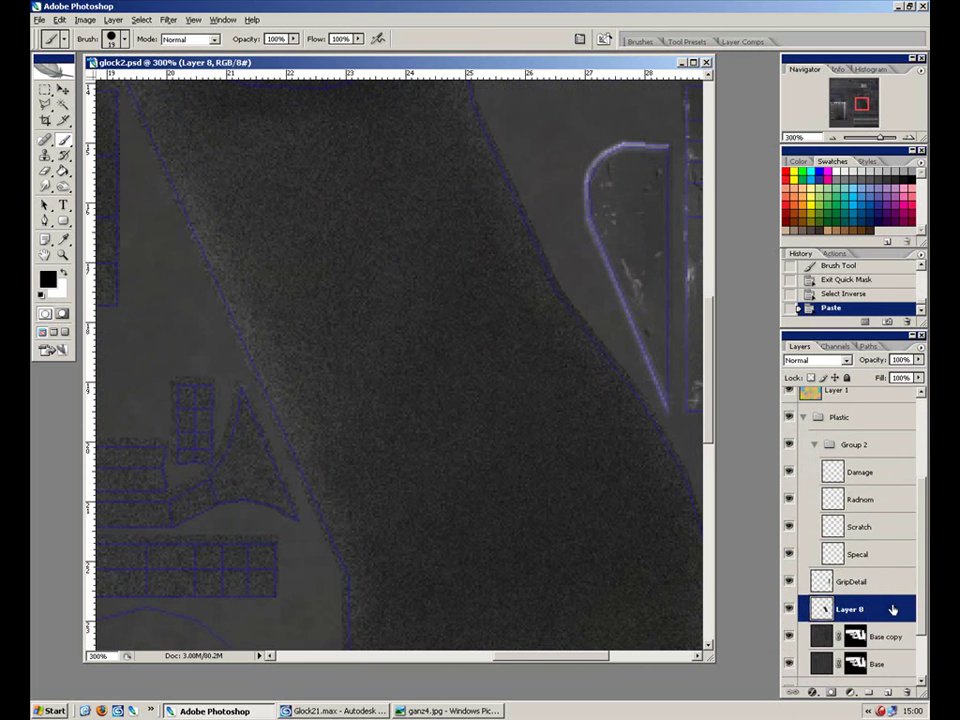
double_click(850, 610)
text(Grip)
key(Return)
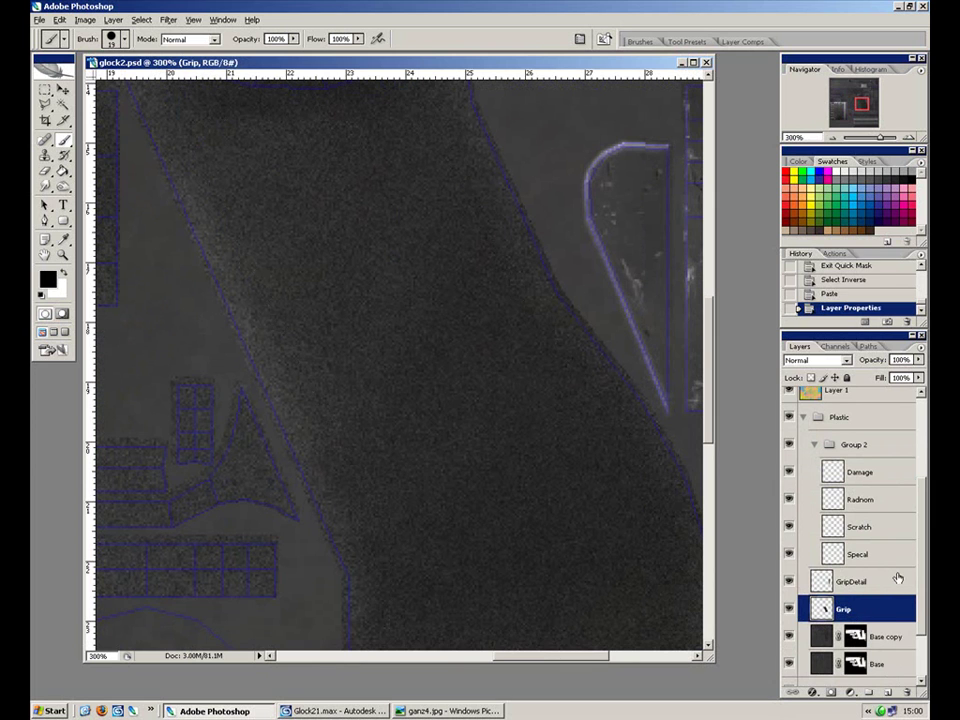
Step: Shift the Grip layer slightly within the grip outline and hide the Base copy and Base layers
click(64, 91)
drag(441, 290, 410, 287)
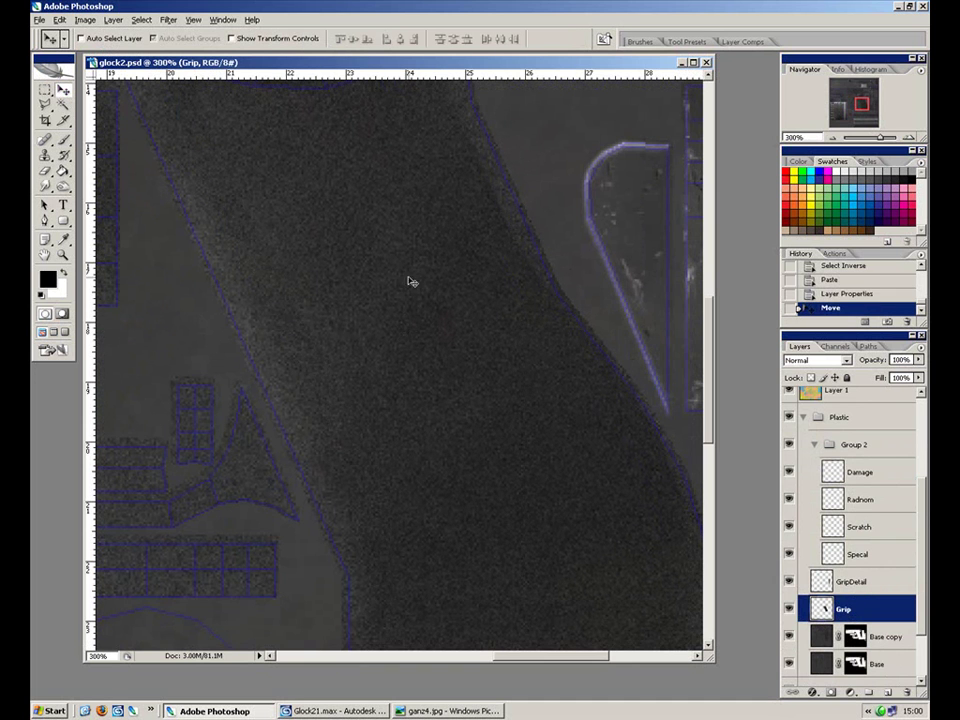
click(46, 93)
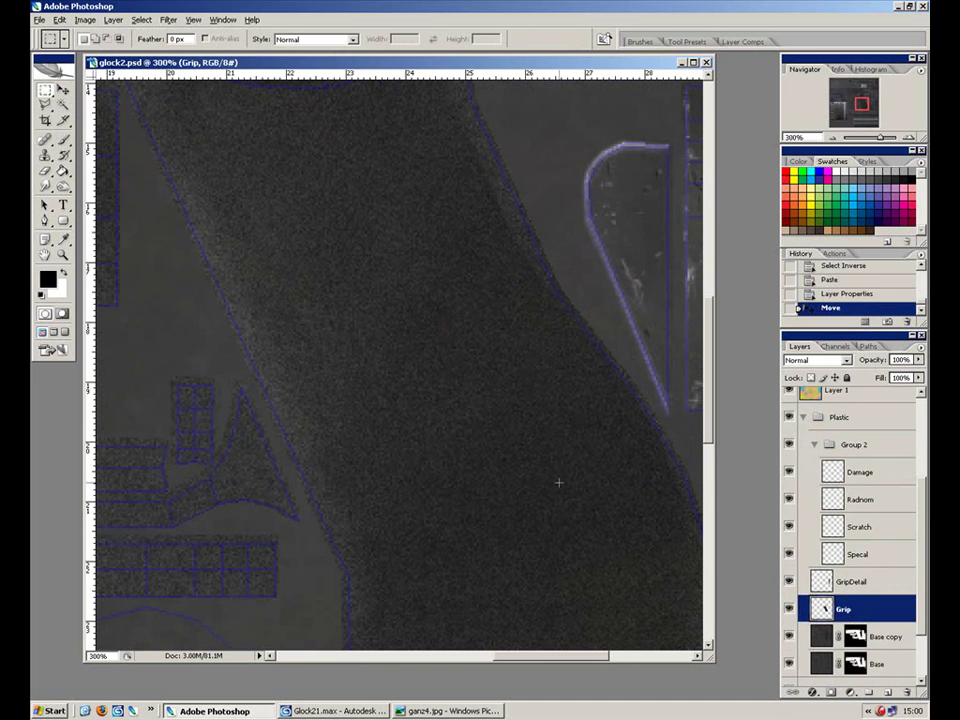
click(790, 637)
click(790, 664)
Step: Select a square area in the lower part of the grip panel and delete it from the Grip layer
drag(577, 463, 497, 558)
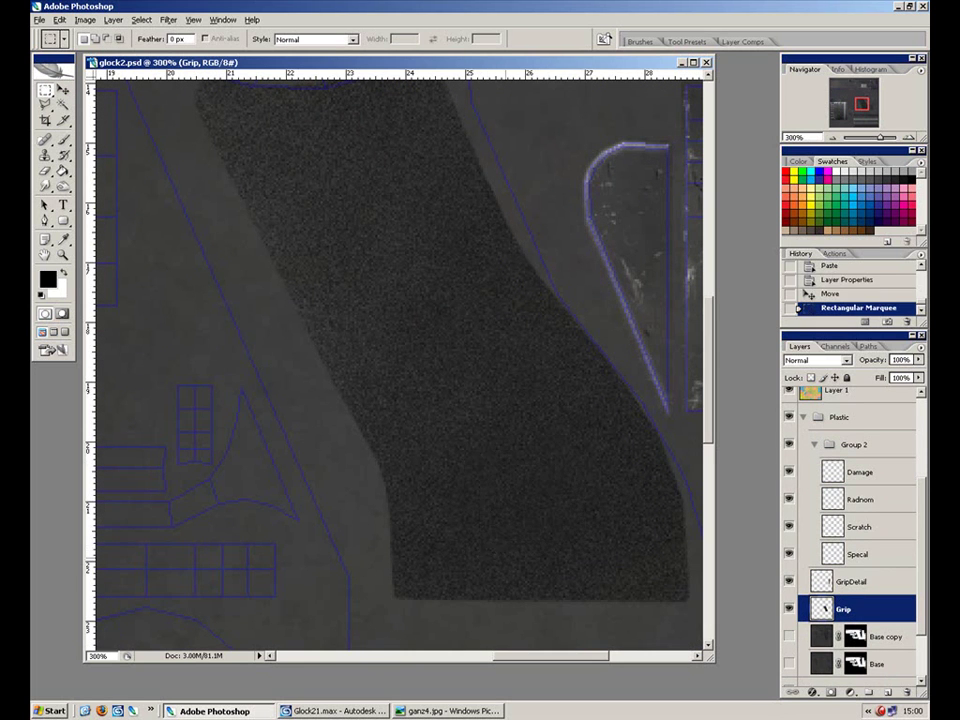
click(577, 451)
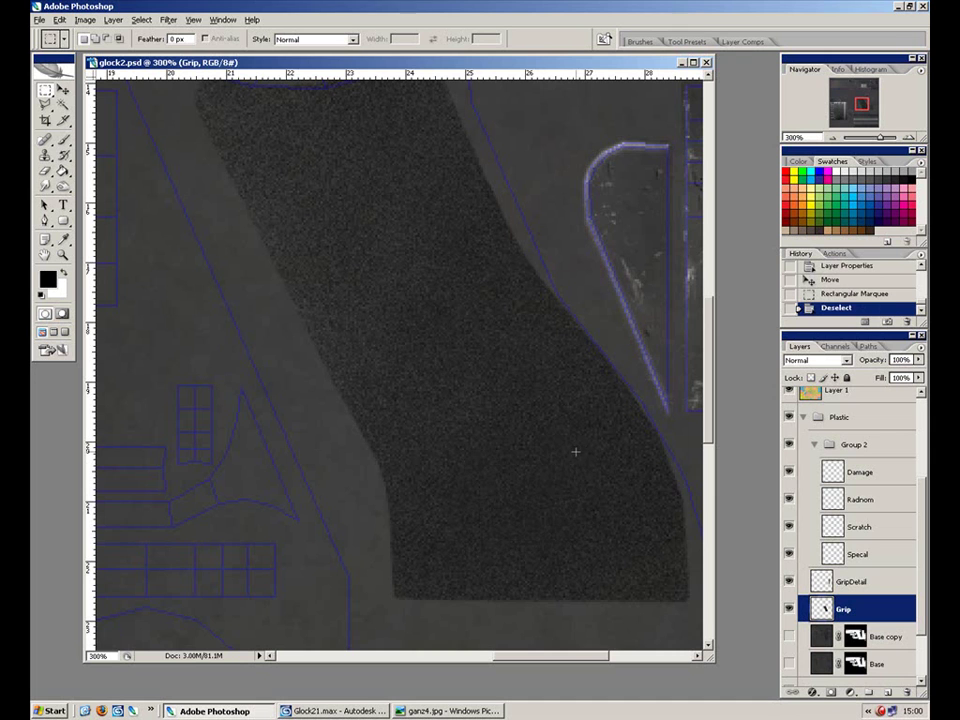
drag(492, 548, 466, 558)
key(Delete)
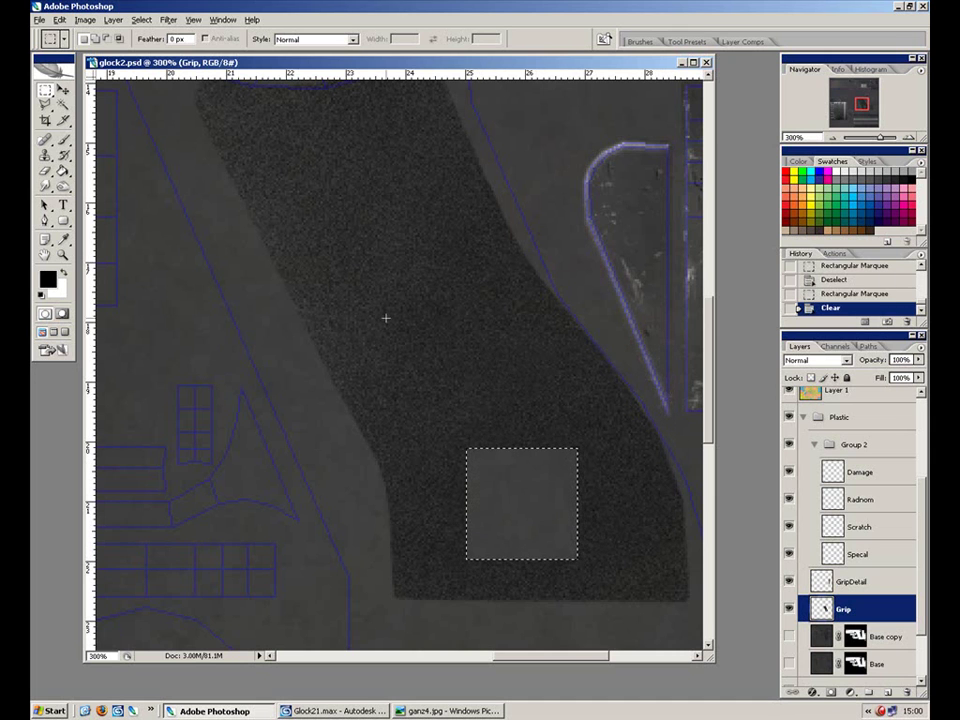
Step: Deselect the square and move the Grip layer slightly down and to the left within the grip outline
click(62, 89)
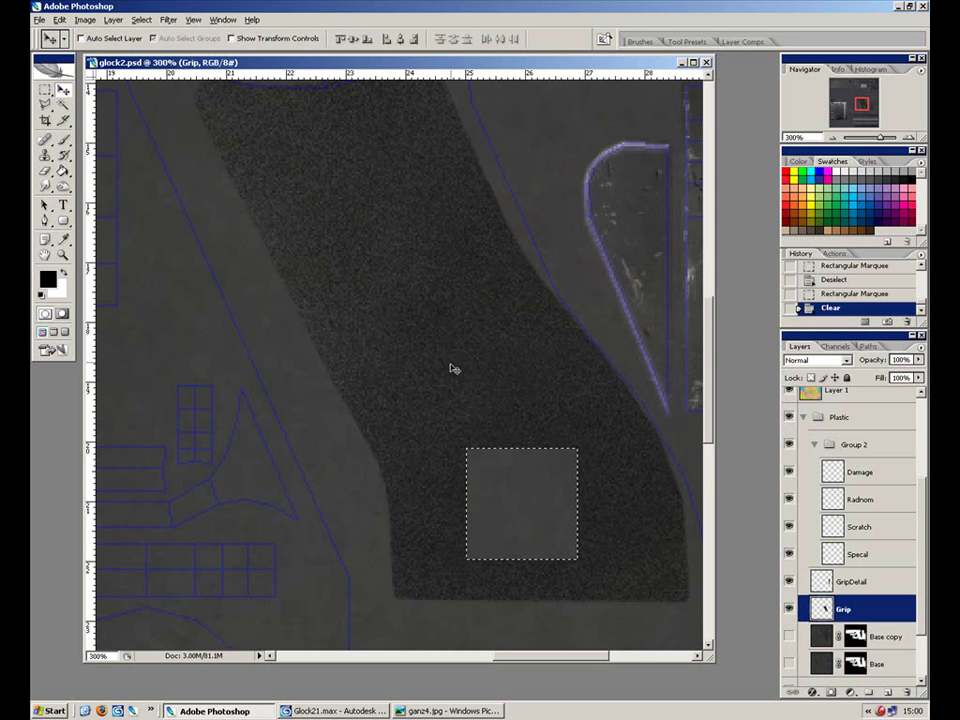
key(ctrl+d)
key(ctrl+minus)
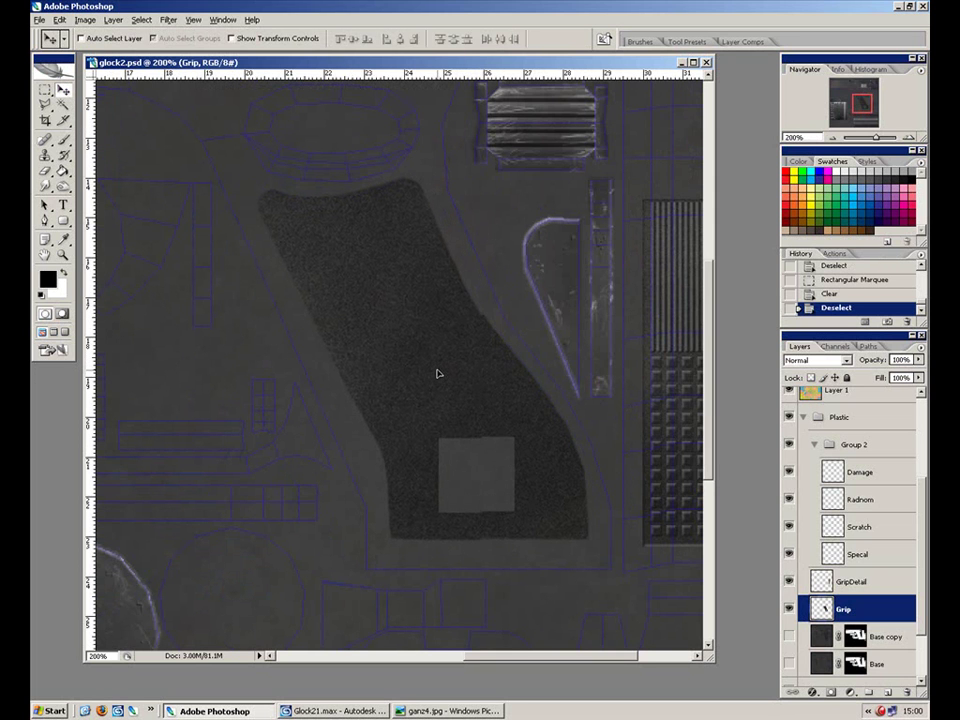
drag(435, 373, 436, 375)
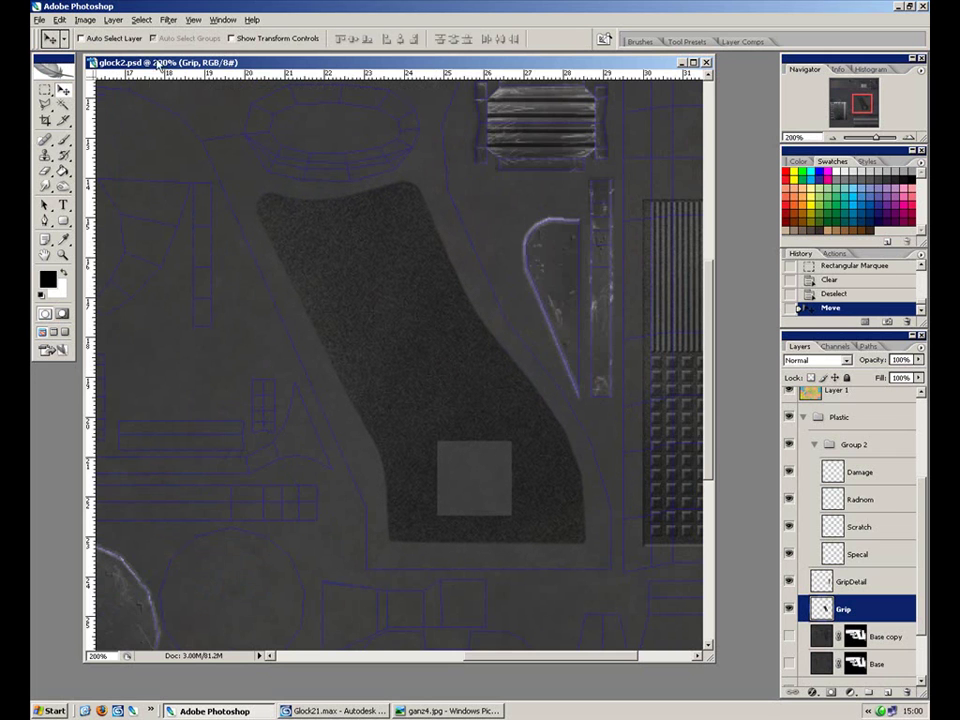
Step: Open the Texturizer filter for the Grip layer and enlarge its preview to 200%
click(168, 19)
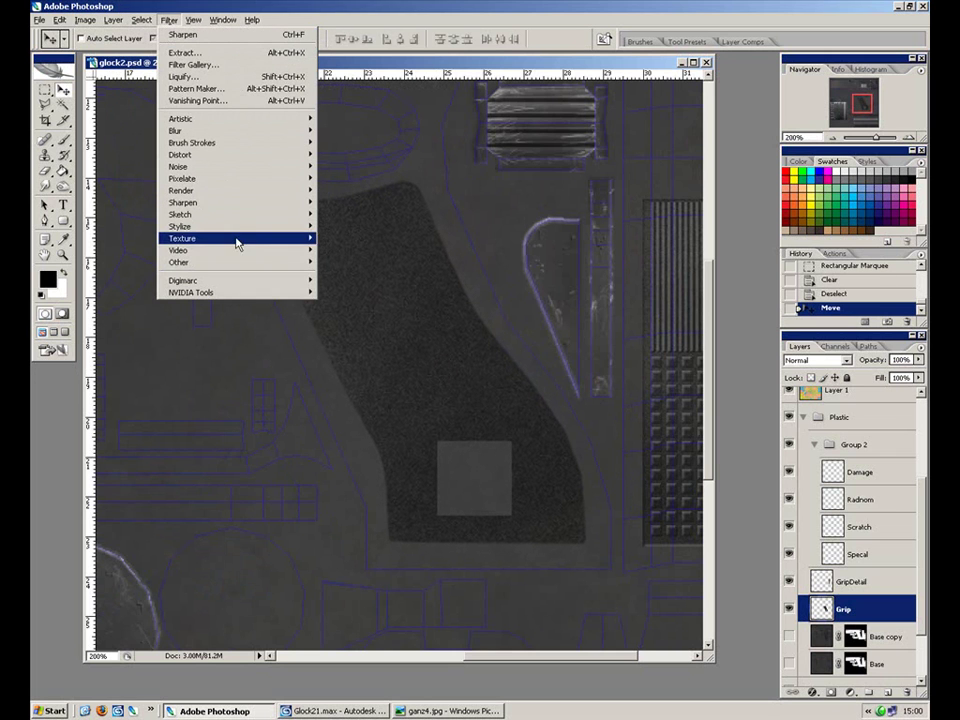
mouse_move(303, 243)
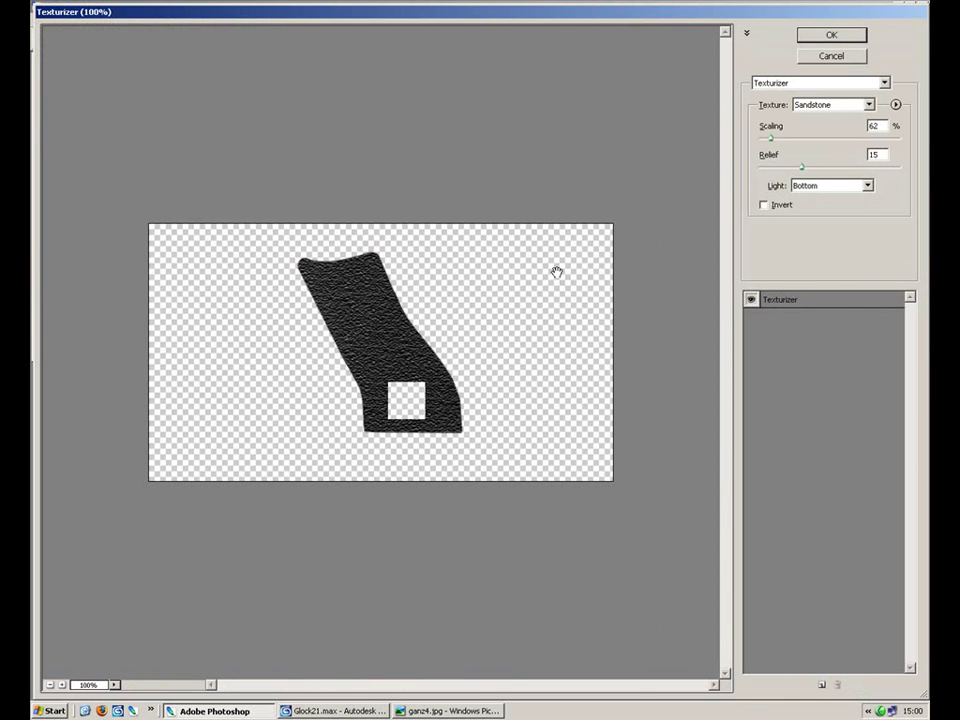
ctrl+click(542, 290)
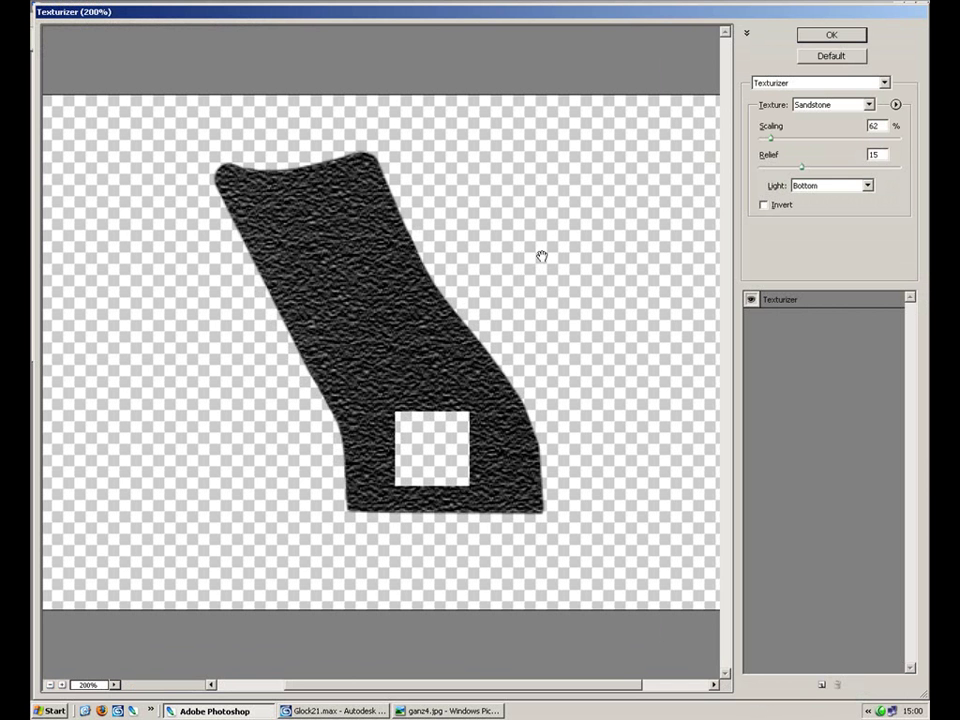
click(838, 84)
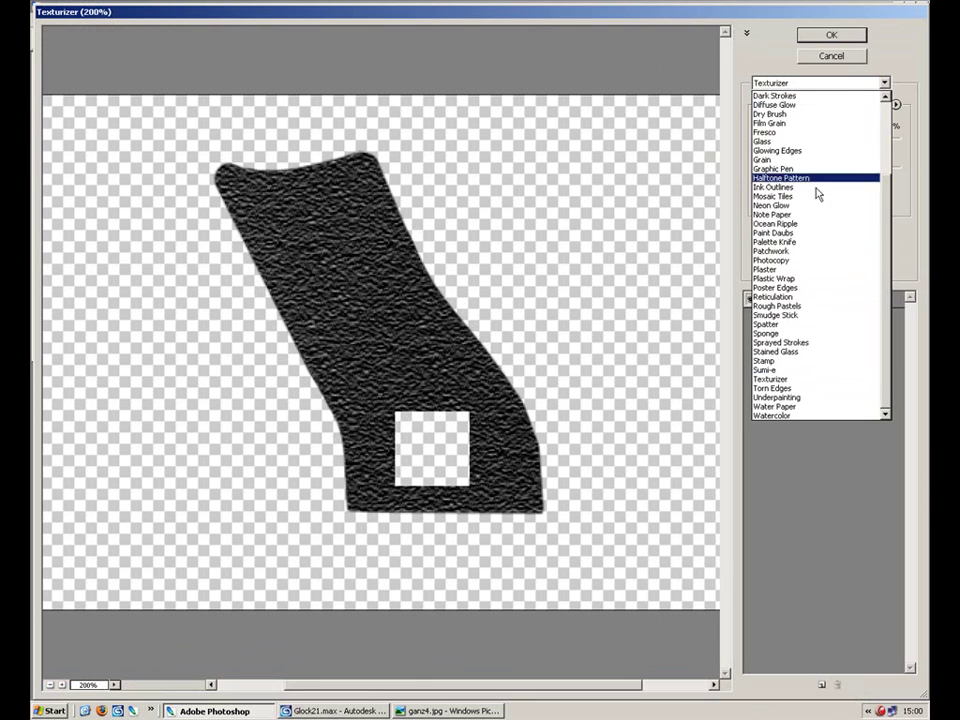
click(800, 35)
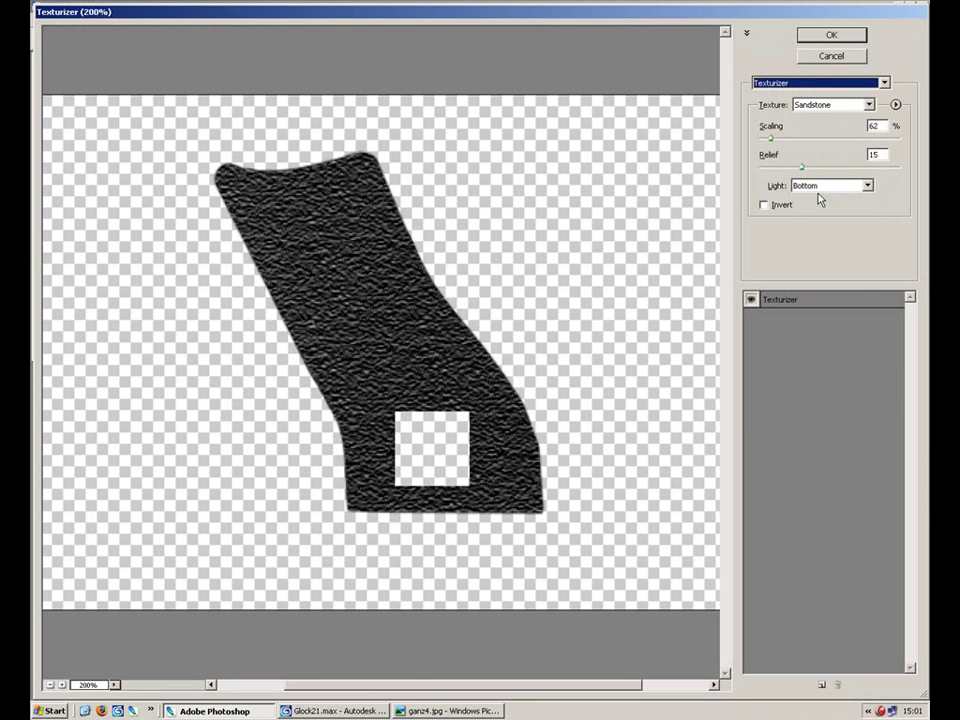
click(835, 186)
click(832, 187)
Step: Preview the Canvas and Burlap textures on the grip and return the Texturizer to Sandstone
click(844, 105)
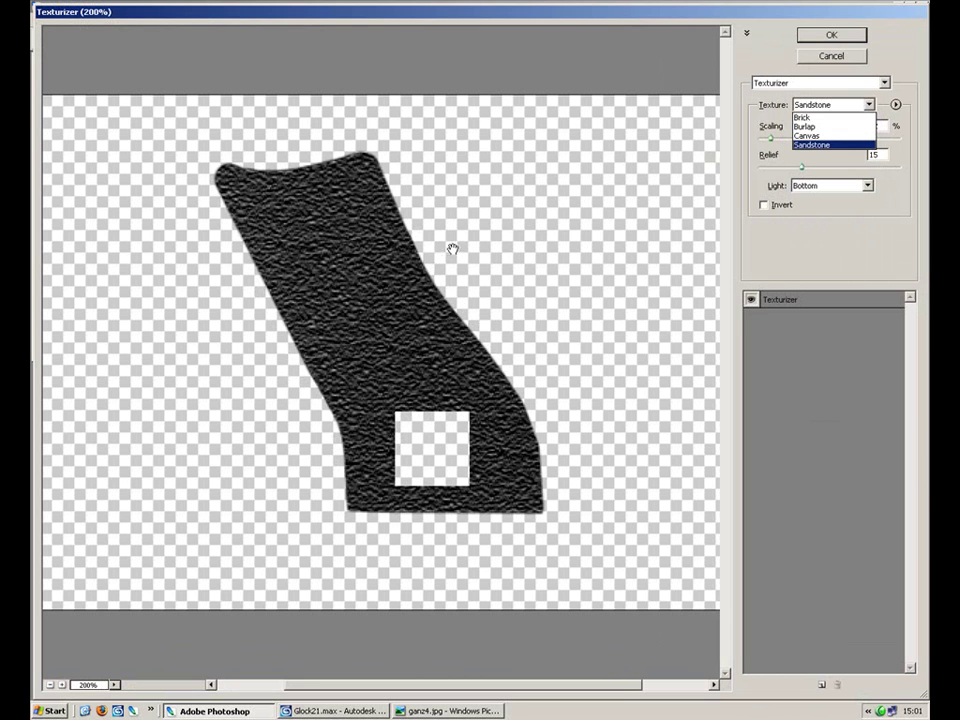
click(816, 136)
key(Up)
key(Up)
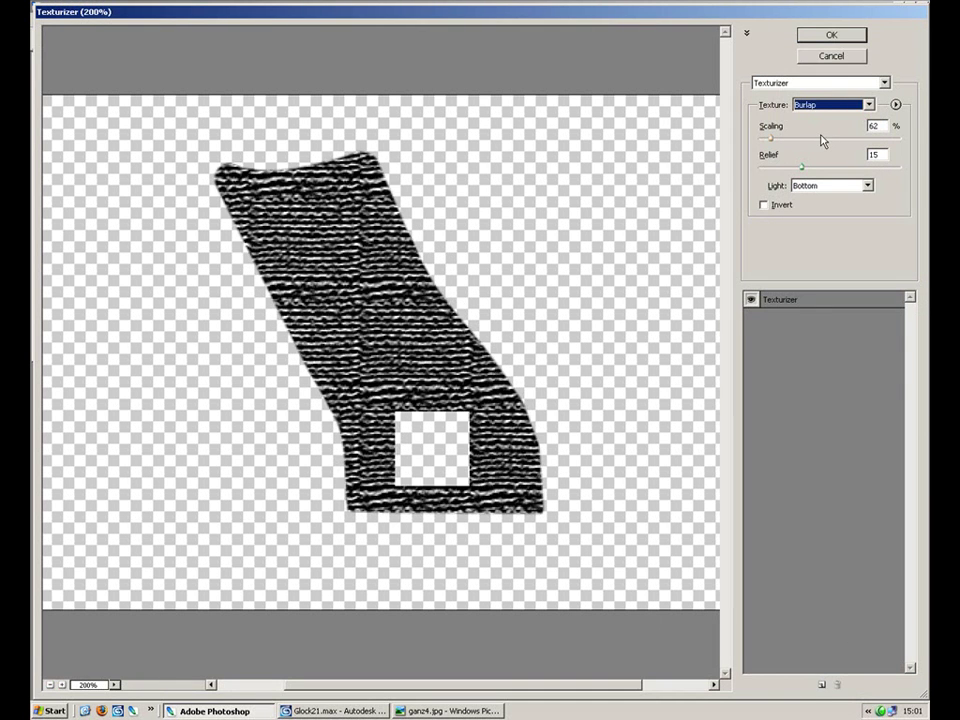
key(Down)
key(Down)
key(Down)
click(845, 105)
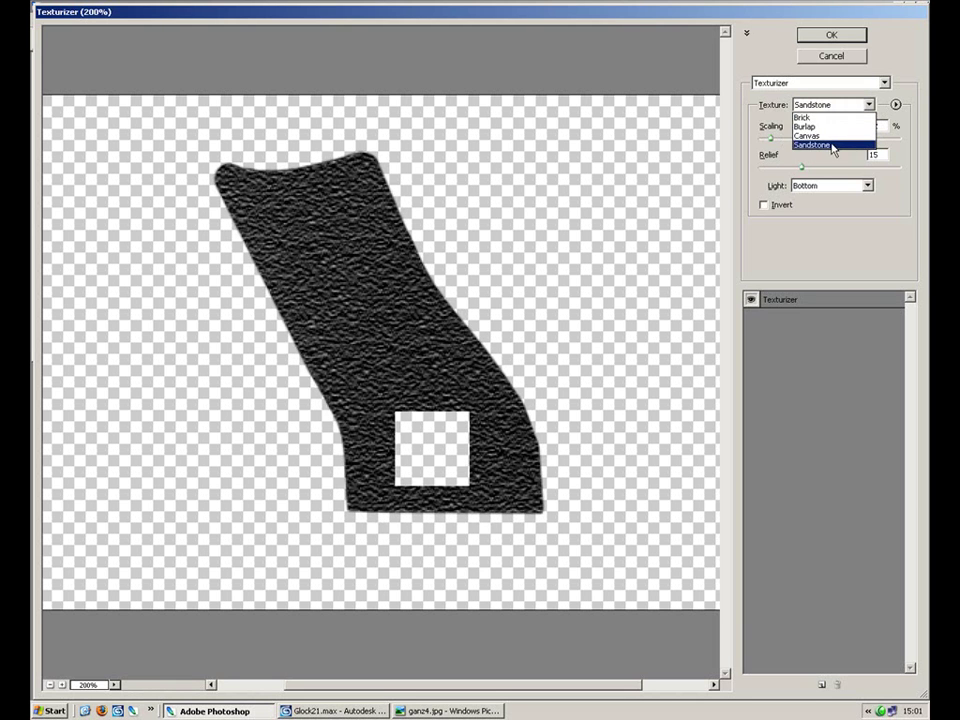
click(832, 145)
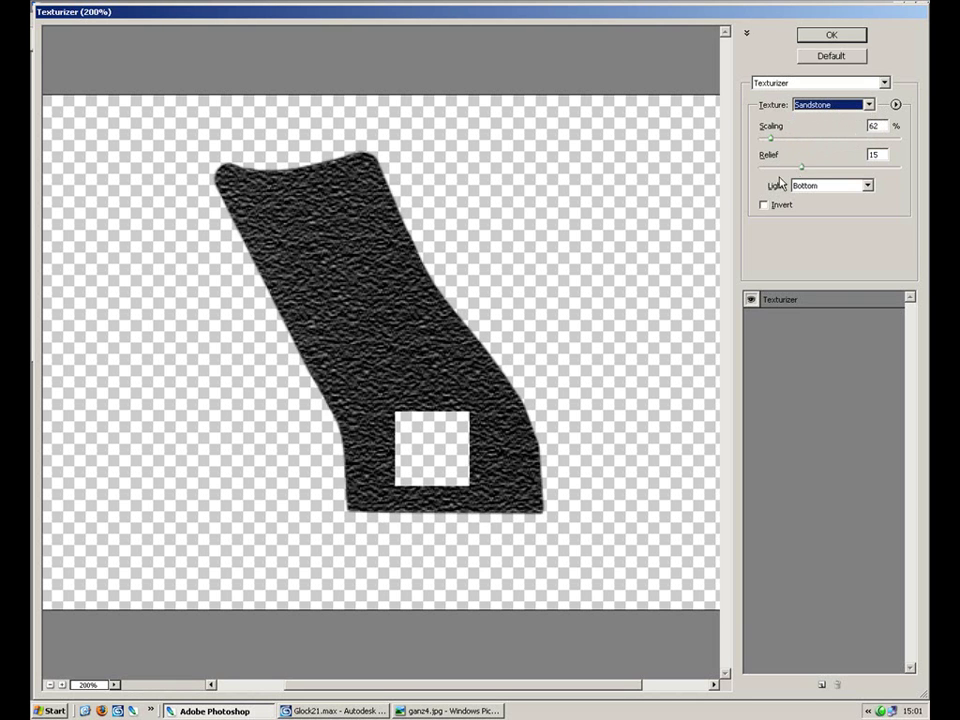
Step: Apply the Texturizer to the Grip layer with the Sandstone texture and light from the bottom
key(ctrl+plus)
drag(557, 229, 580, 289)
drag(772, 138, 803, 171)
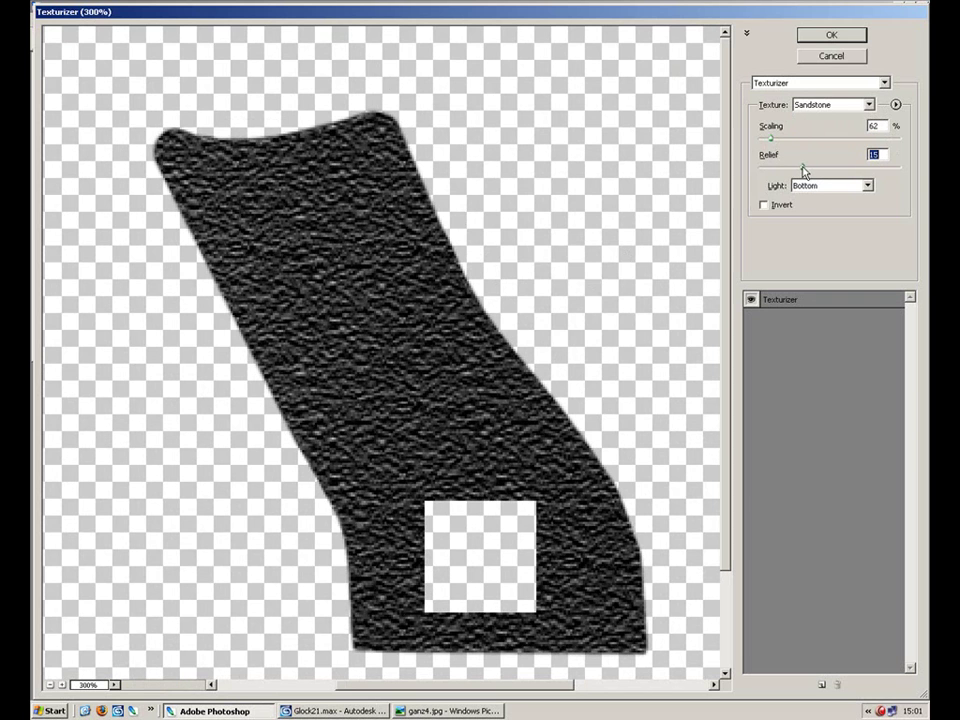
click(820, 40)
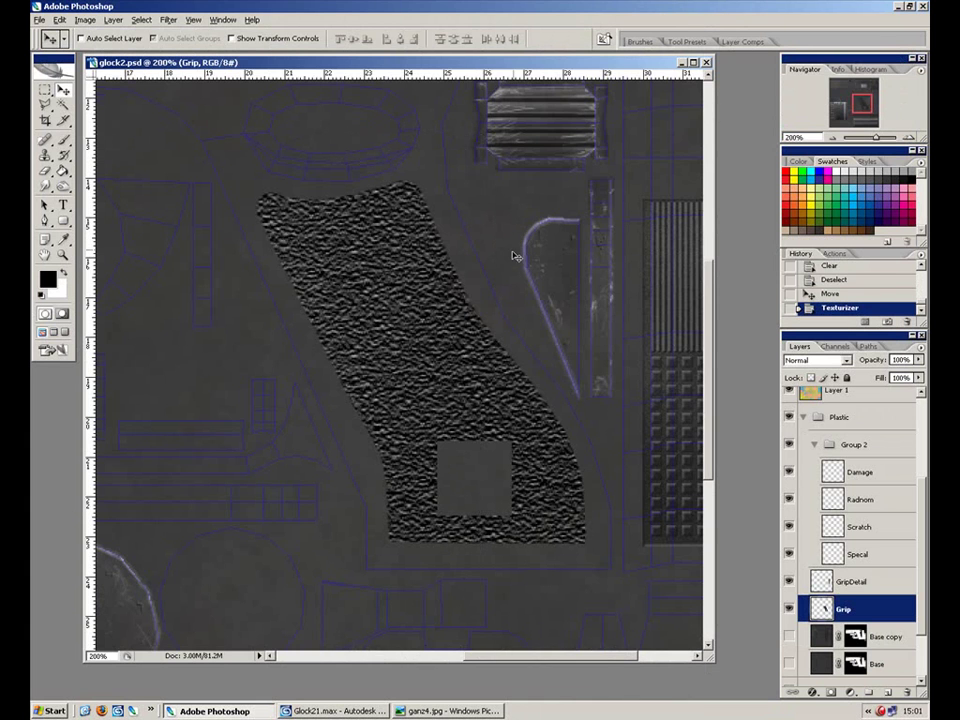
Step: Soften the Grip layer's texture with a Gaussian Blur of 0.5 pixels radius
key(ctrl+plus)
drag(469, 246, 479, 357)
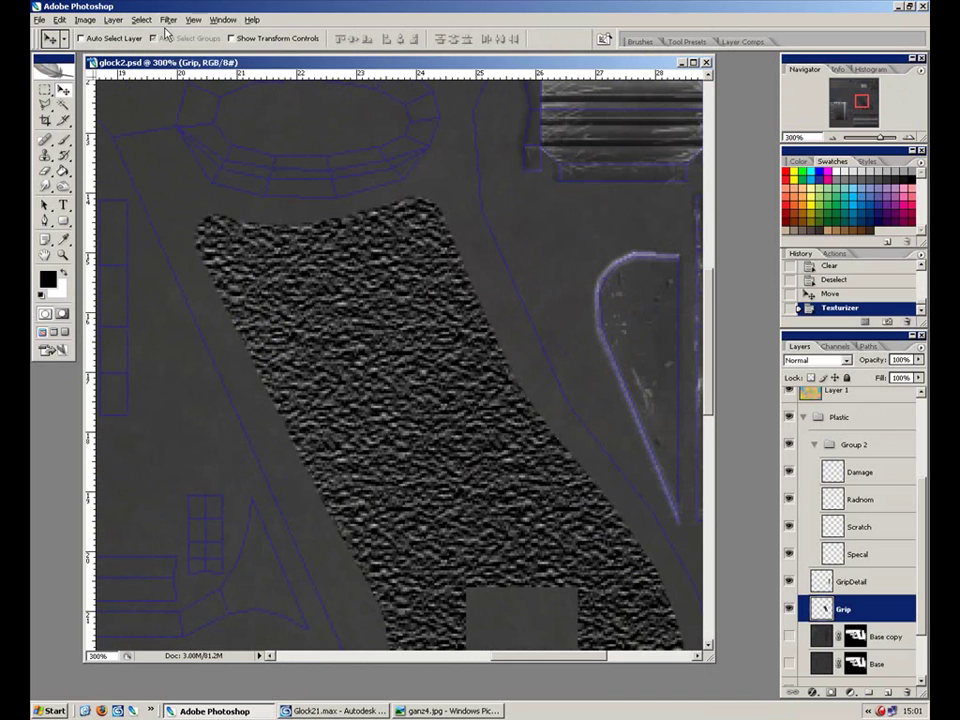
click(168, 20)
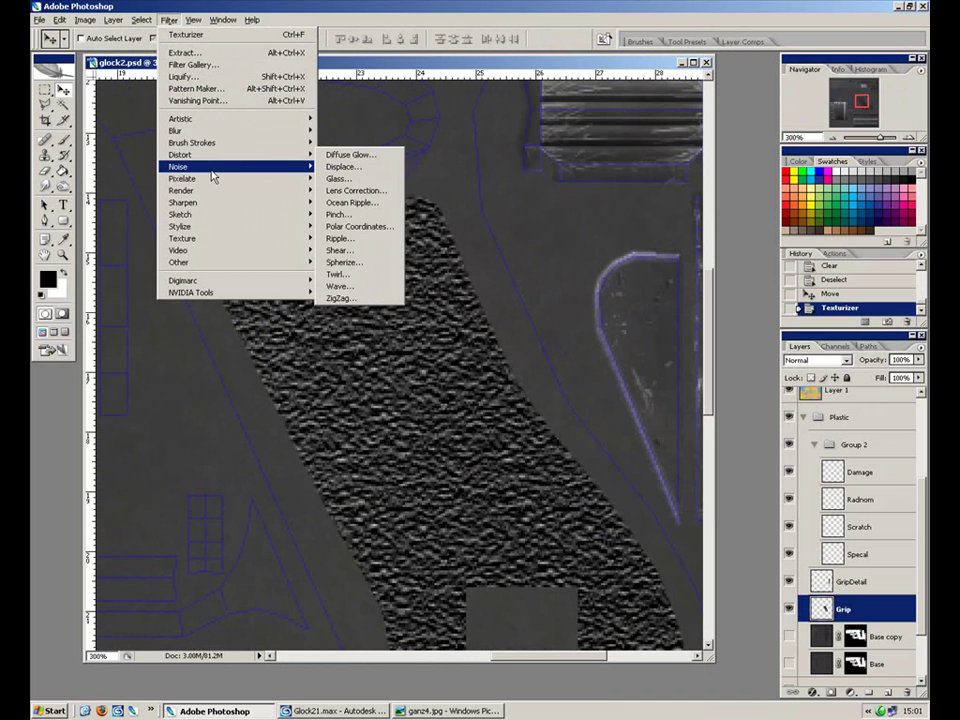
mouse_move(205, 131)
click(372, 185)
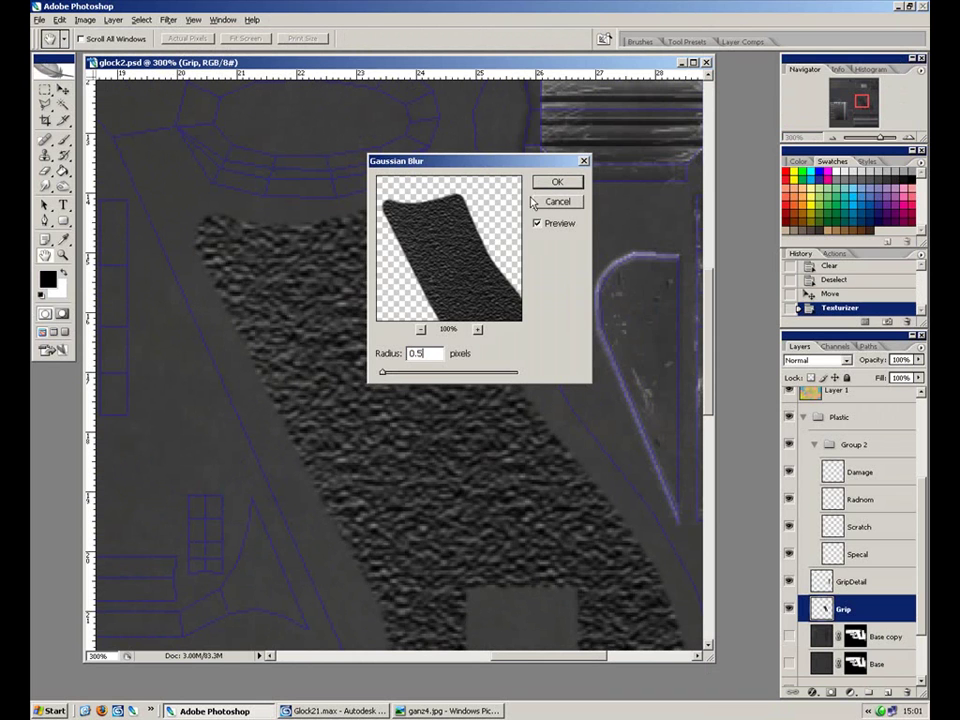
click(557, 182)
Step: Add 6% monochromatic noise with Gaussian distribution to the Grip layer
click(168, 20)
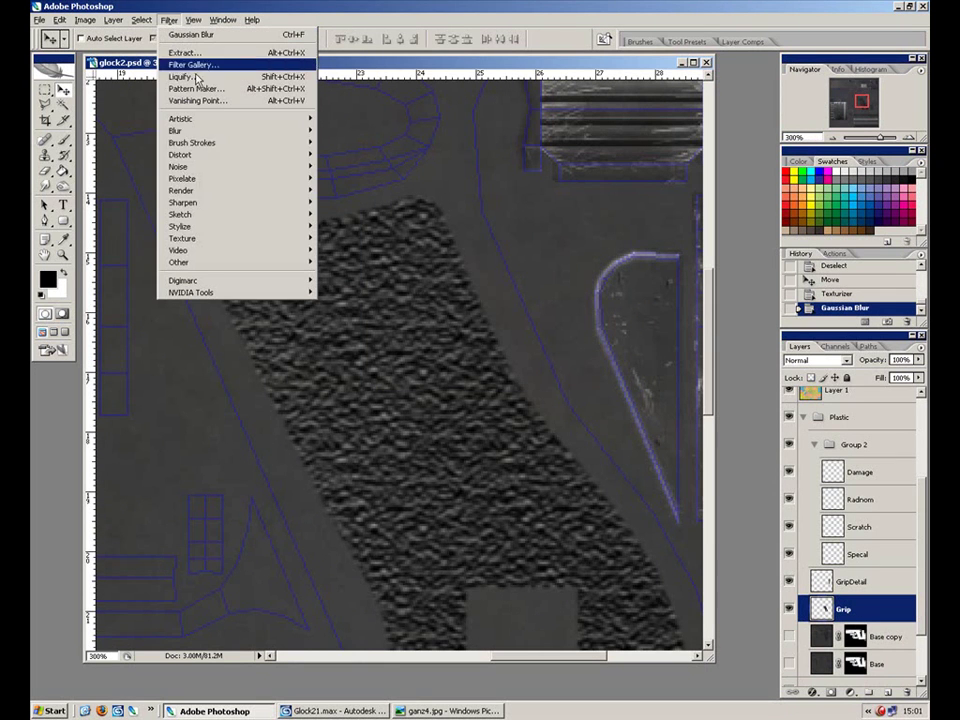
mouse_move(290, 166)
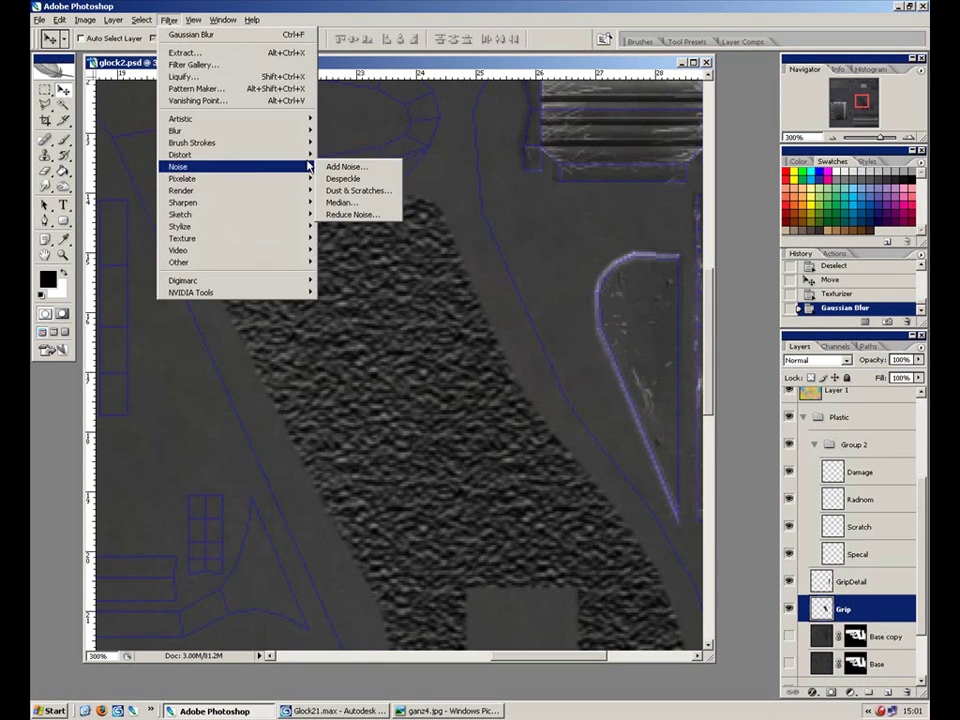
click(362, 172)
drag(487, 152, 670, 172)
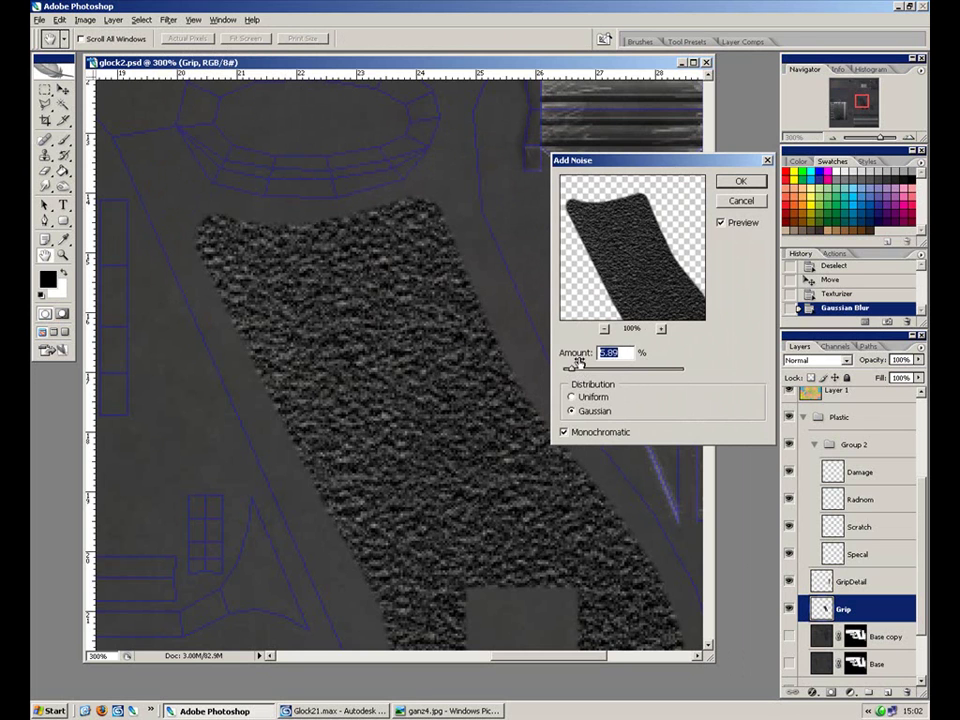
text(6)
click(738, 184)
key(v)
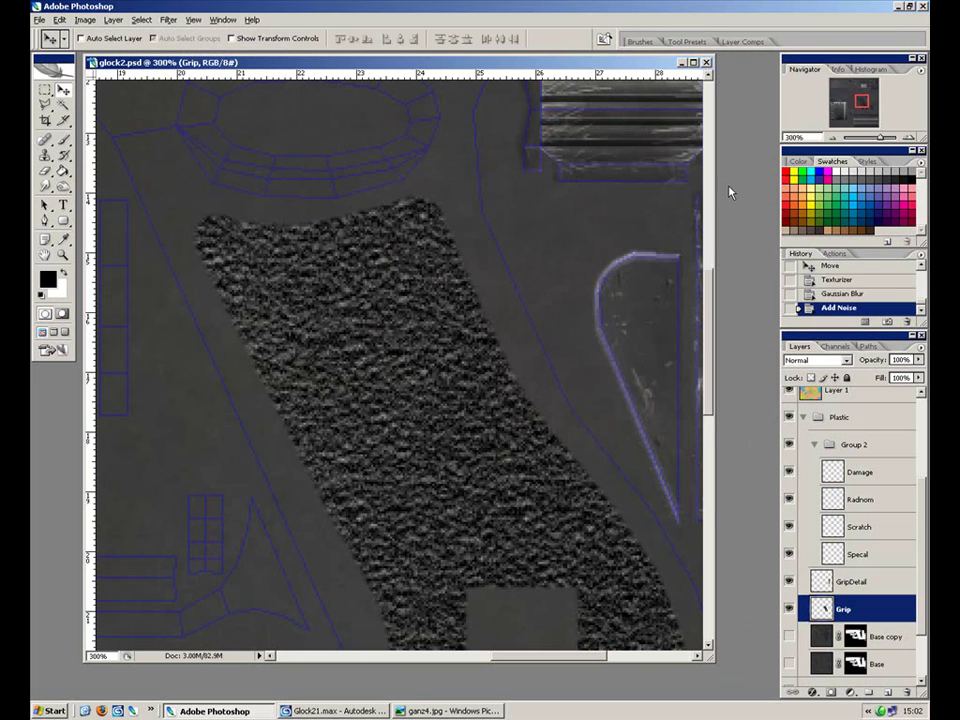
Step: Adjust the Grip layer's brightness to +1 and its contrast to -20
key(ctrl+minus)
key(ctrl+minus)
key(ctrl+plus)
key(ctrl+plus)
key(ctrl+plus)
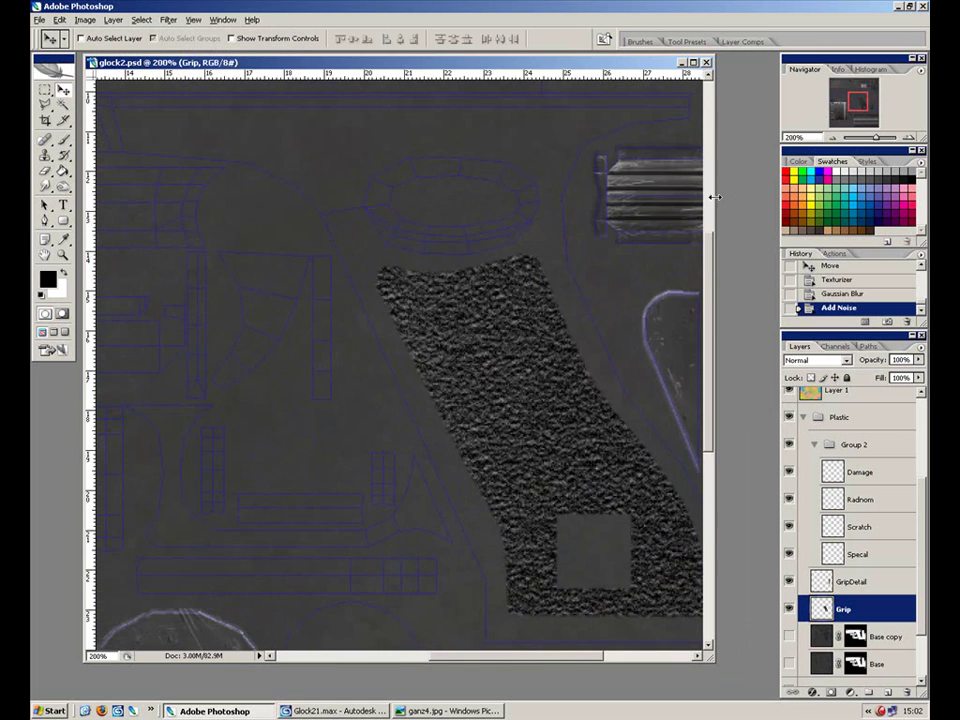
drag(590, 294, 380, 314)
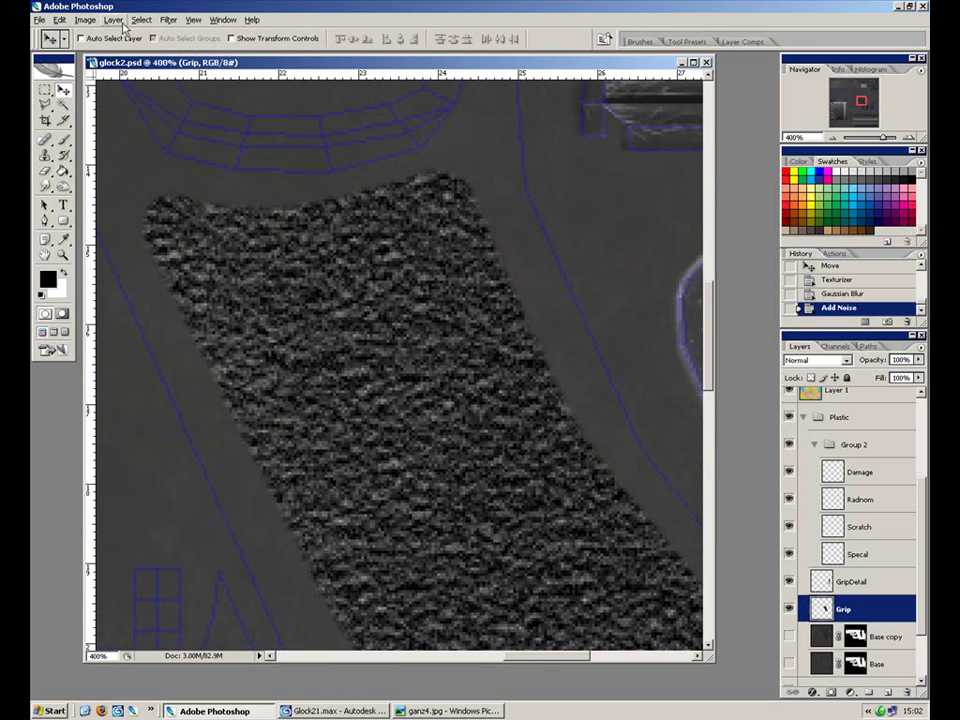
click(85, 19)
mouse_move(82, 50)
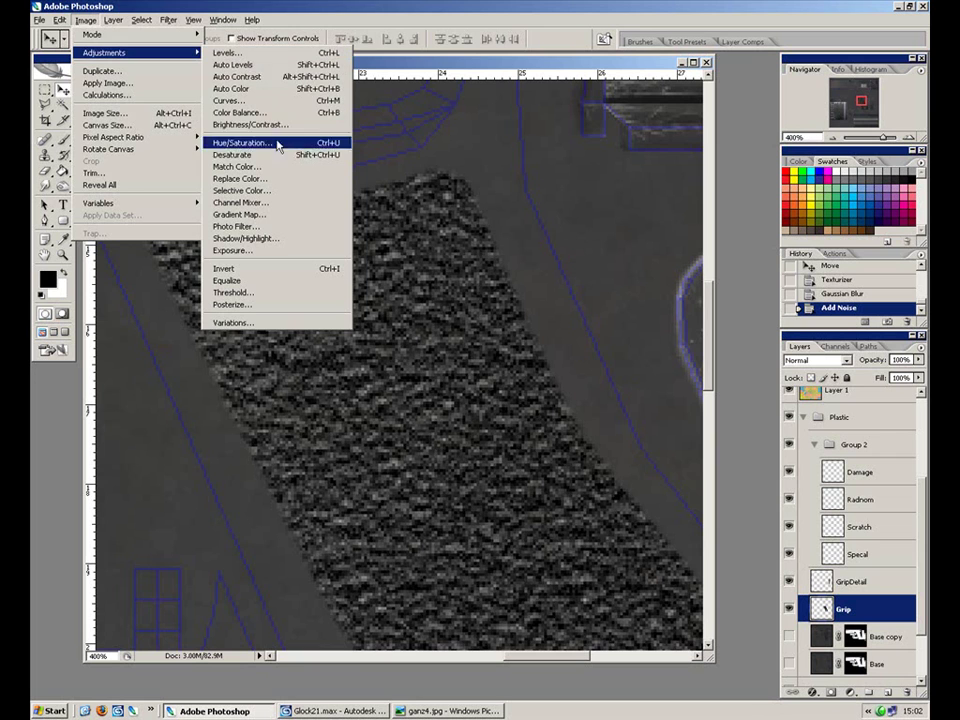
click(250, 124)
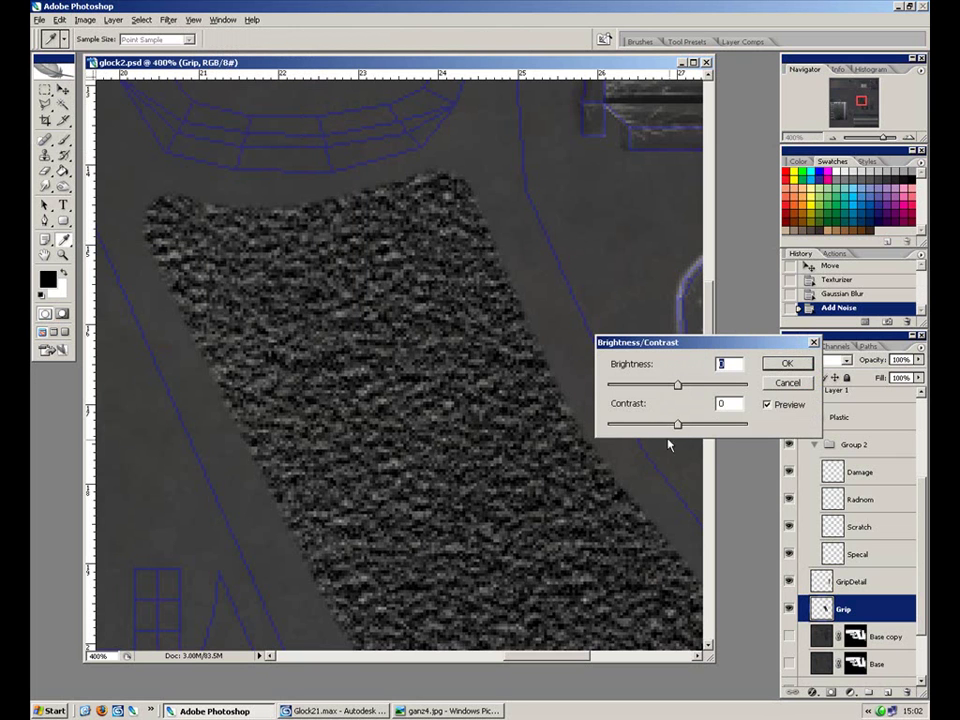
drag(679, 430, 681, 394)
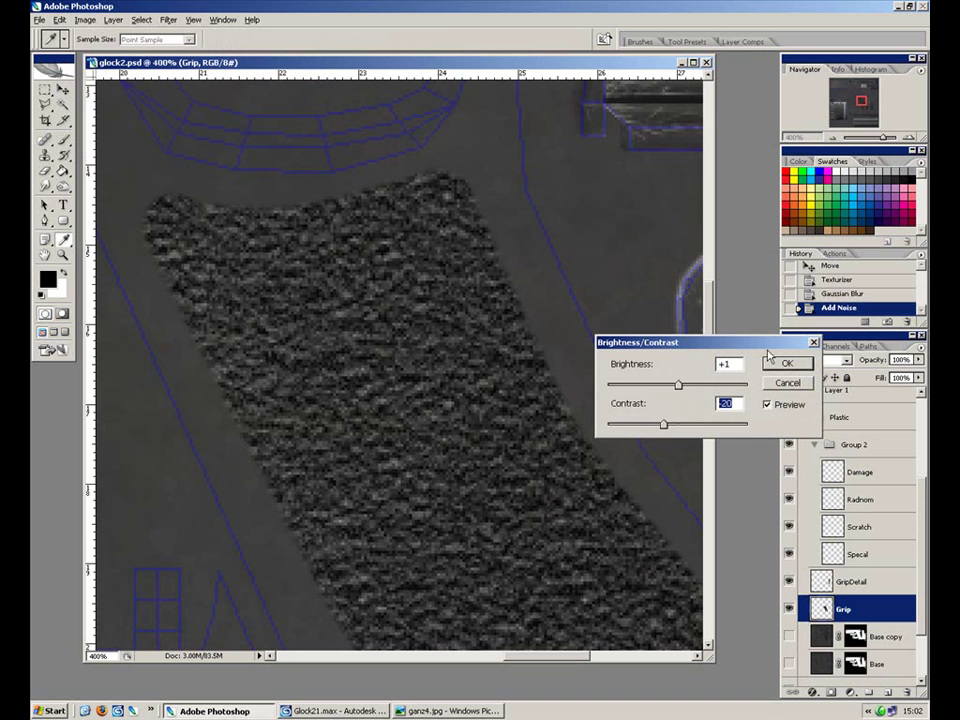
click(788, 366)
key(v)
Step: Show the Base copy layer and compare the textured grip with the surrounding plastic
key(ctrl+minus)
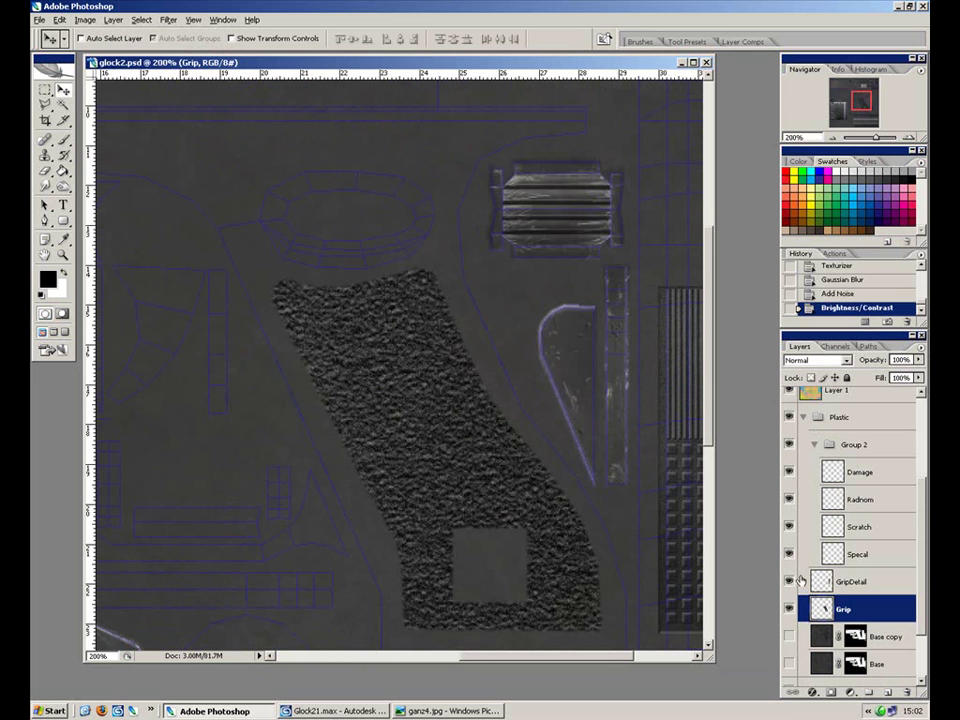
click(789, 636)
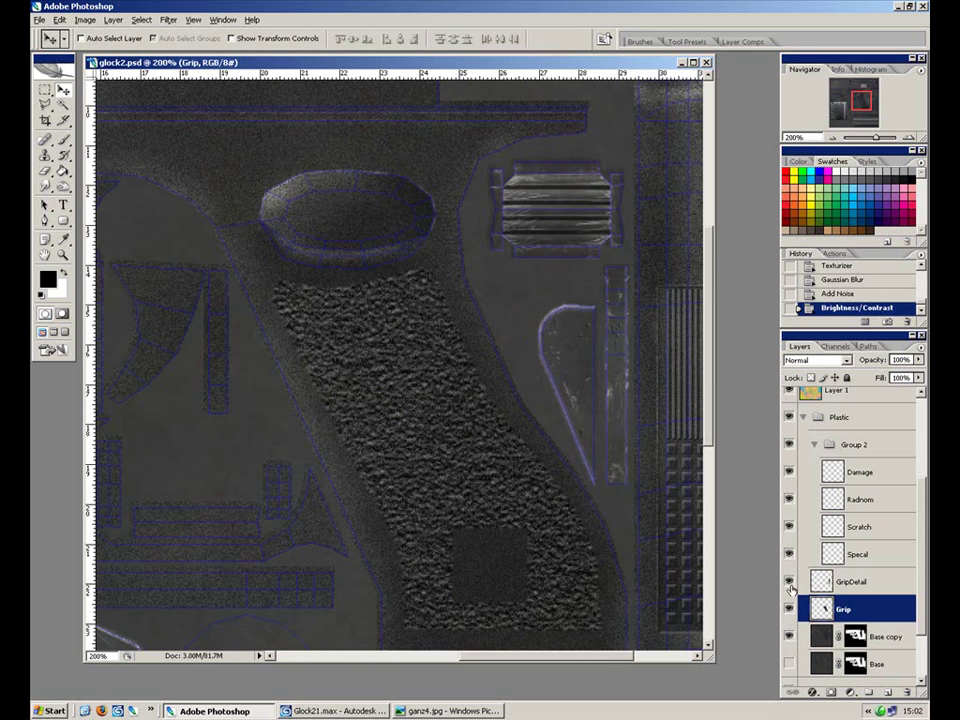
key(ctrl+minus)
key(ctrl+minus)
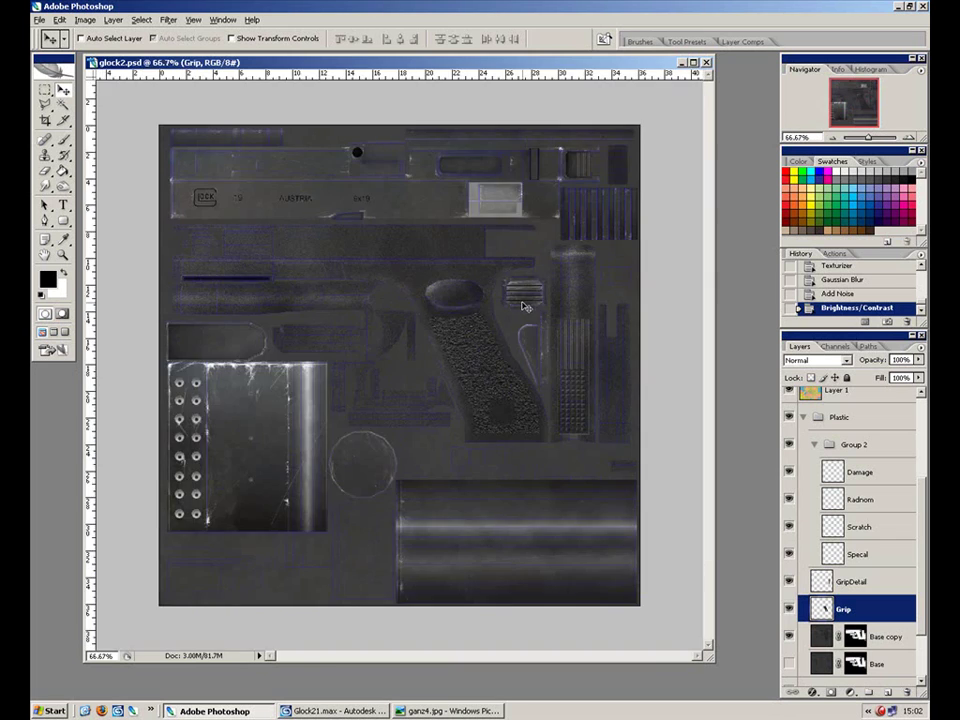
key(ctrl+plus)
key(ctrl+plus)
drag(570, 358, 392, 324)
key(ctrl+plus)
drag(495, 323, 476, 429)
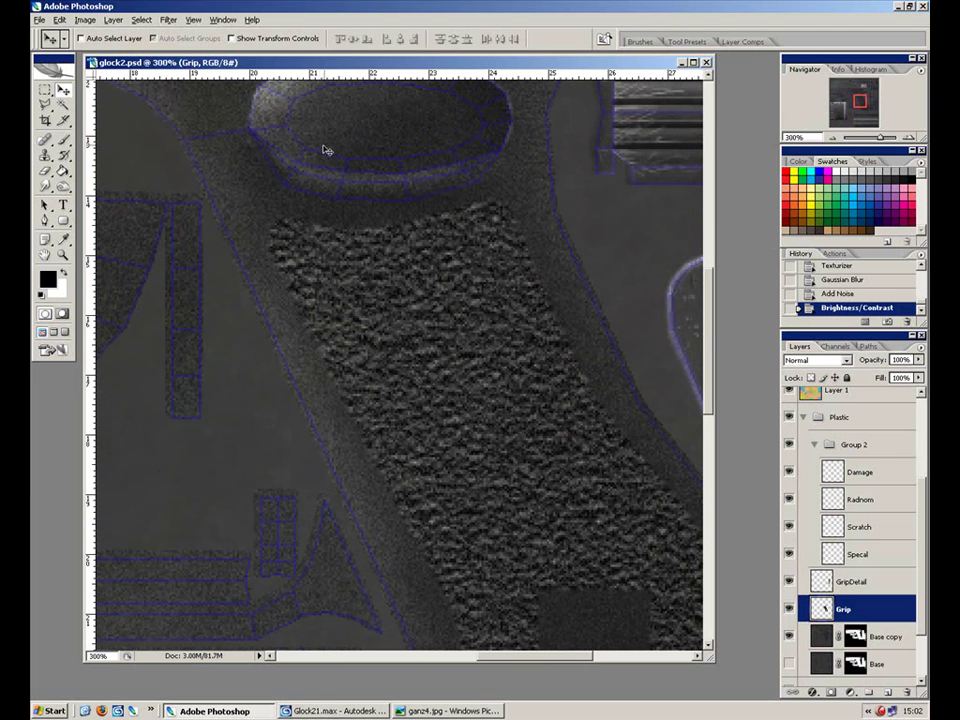
key(ctrl+u)
click(812, 146)
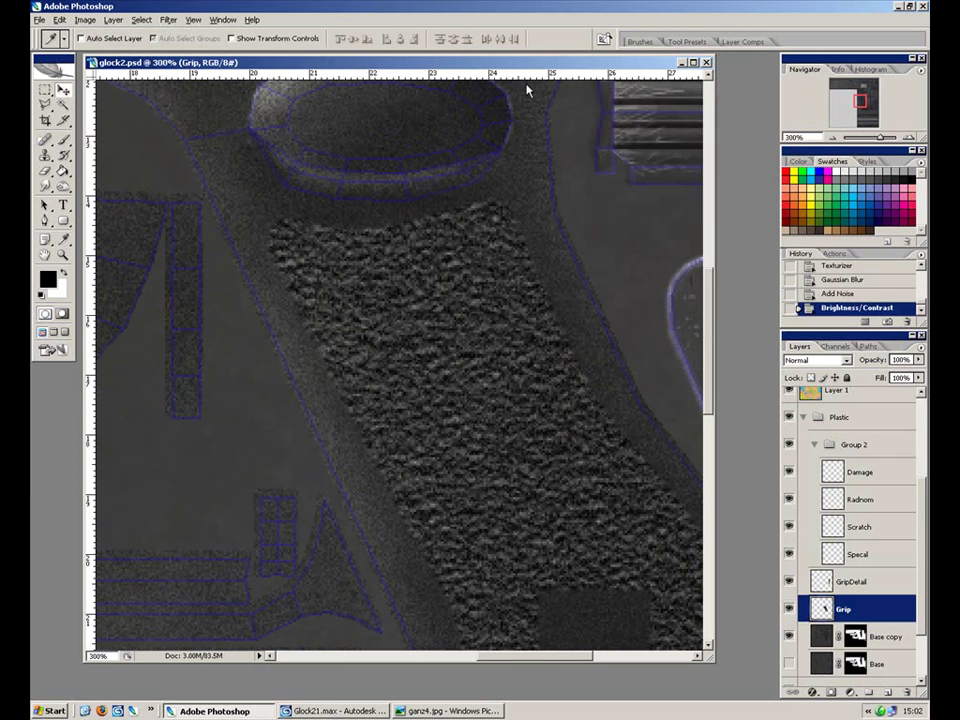
click(114, 19)
key(Escape)
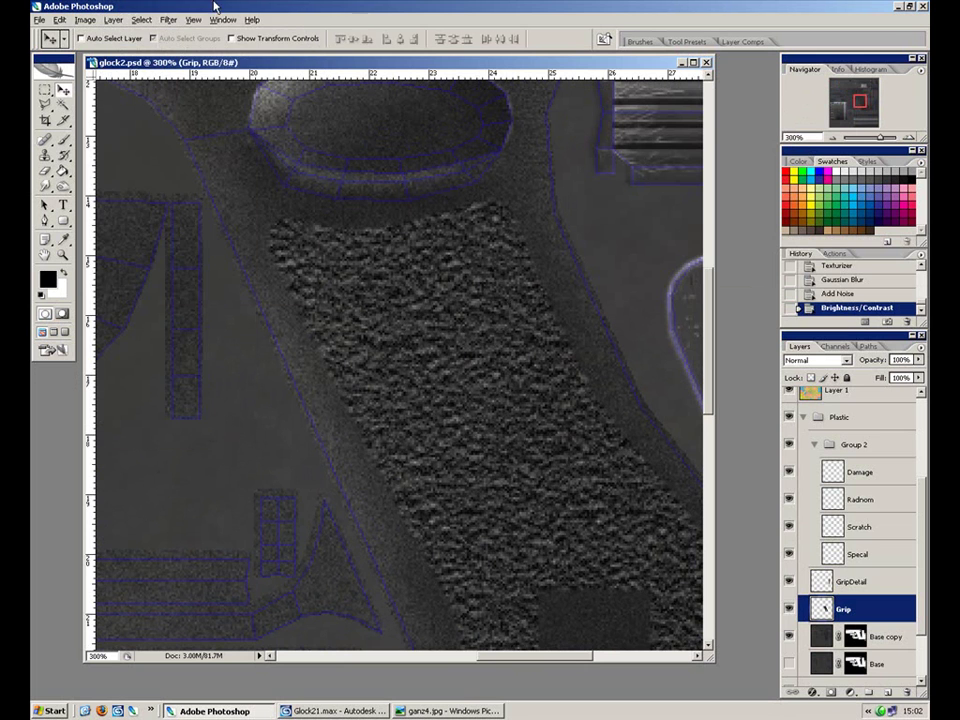
Step: Undo the brightness/contrast adjustment, the added noise and the Gaussian blur on the Grip layer
key(ctrl+alt+z)
key(ctrl+alt+z)
key(ctrl+alt+z)
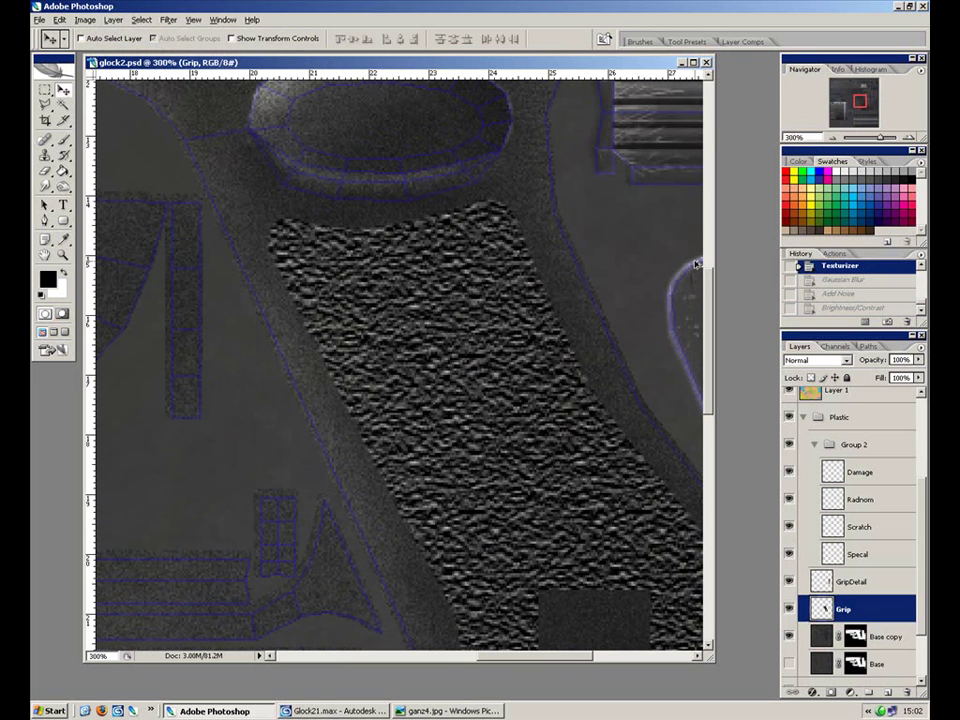
Step: Examine the grip's Sandstone texture and its edges against the surrounding plastic at several magnifications
key(ctrl+alt+0)
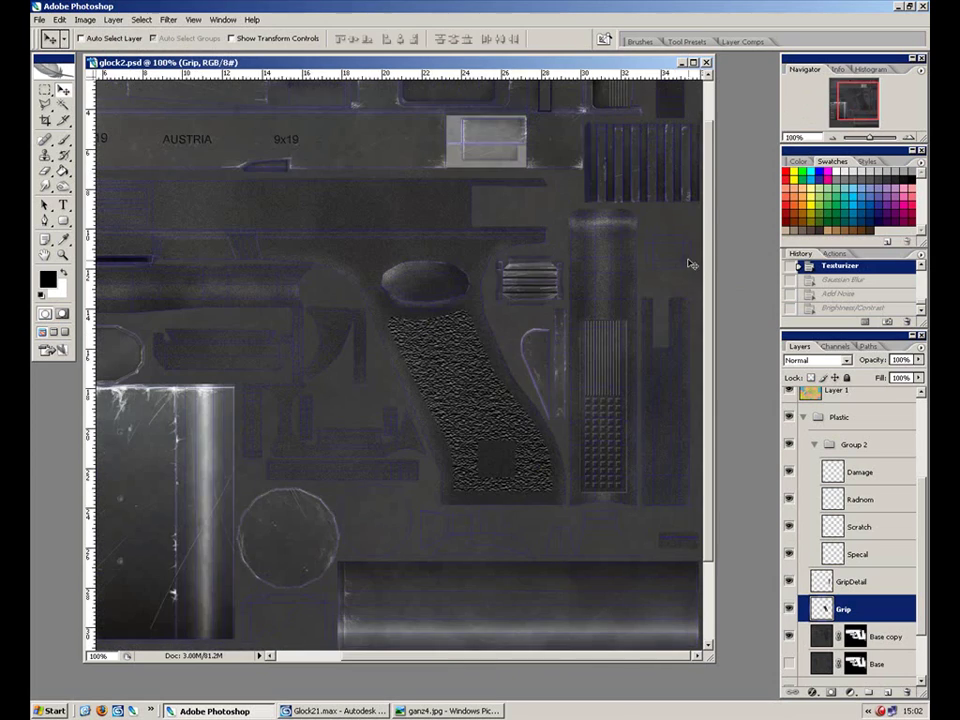
key(ctrl+plus)
key(ctrl+plus)
drag(576, 314, 418, 325)
scroll(418, 329, down, 4)
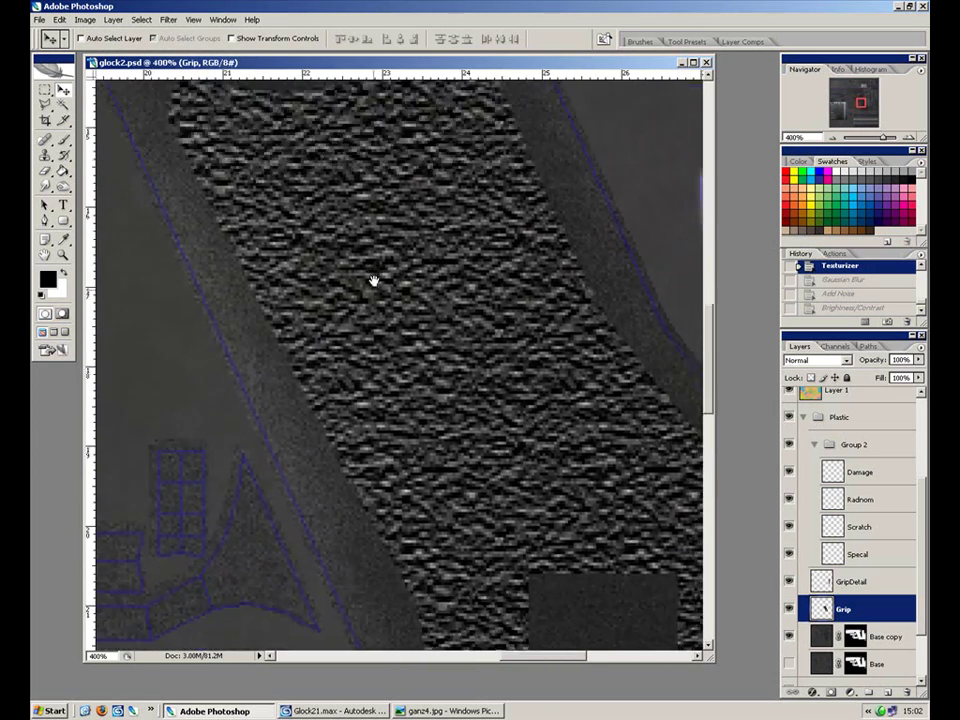
key(ctrl+minus)
key(ctrl+minus)
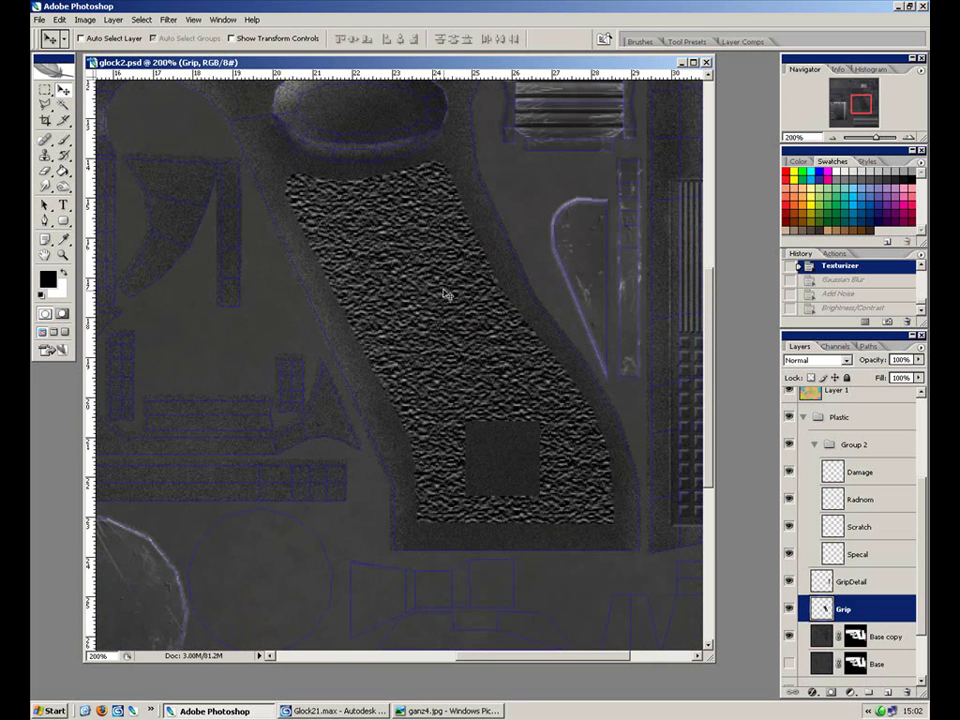
drag(391, 62, 405, 80)
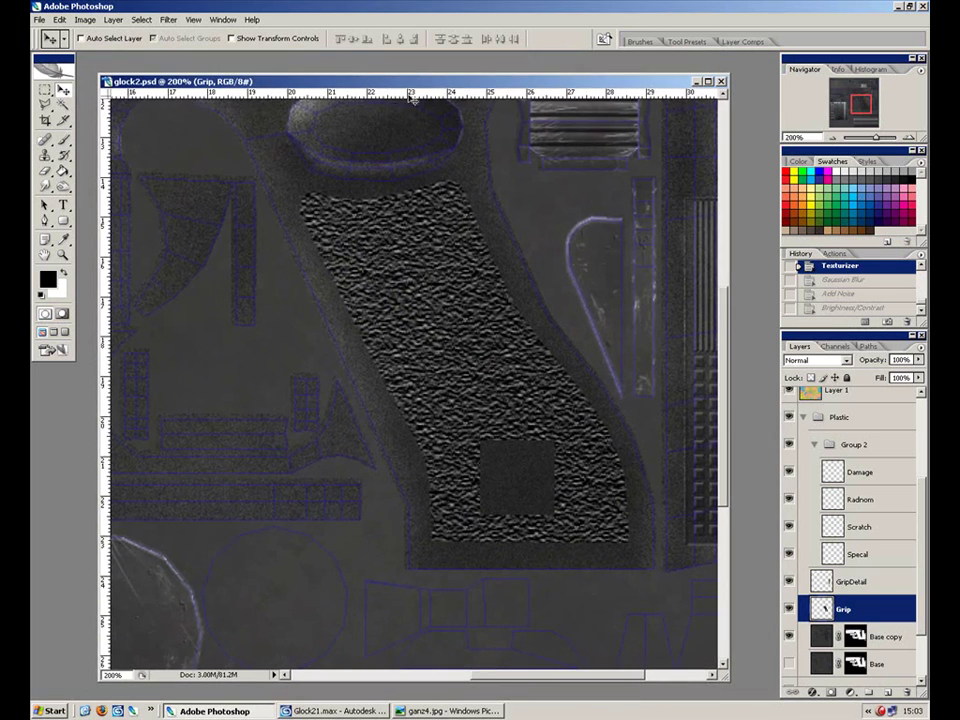
key(ctrl+plus)
drag(296, 319, 278, 547)
drag(290, 372, 457, 330)
key(ctrl+minus)
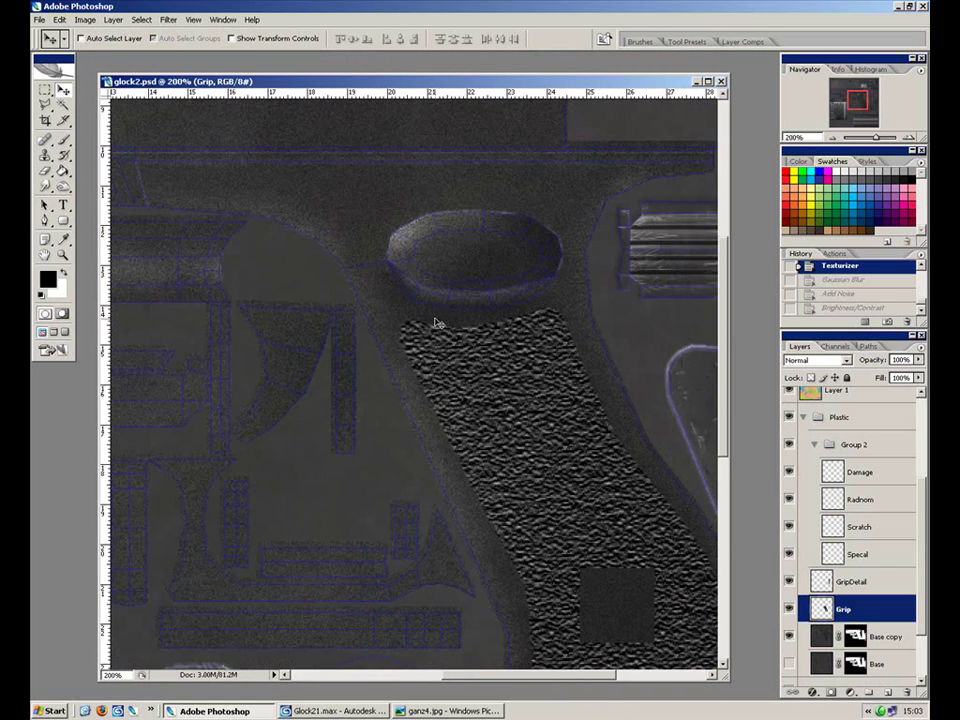
Step: Load the Grip layer's outline as a selection and convert it into a 2-pixel border
key(ctrl+minus)
key(ctrl+plus)
key(ctrl+plus)
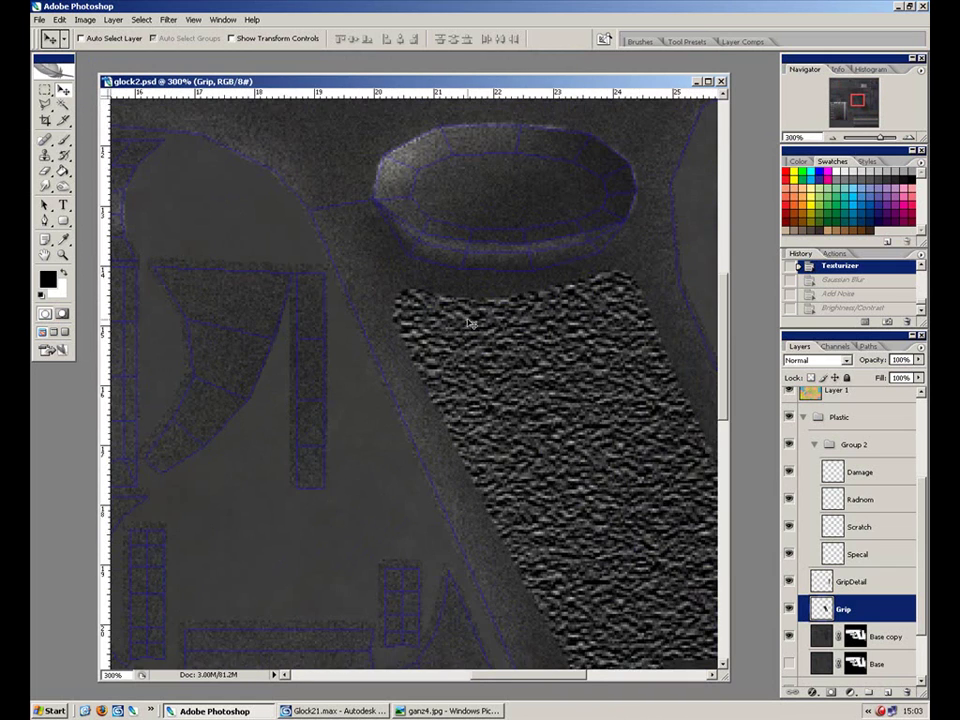
drag(459, 316, 403, 270)
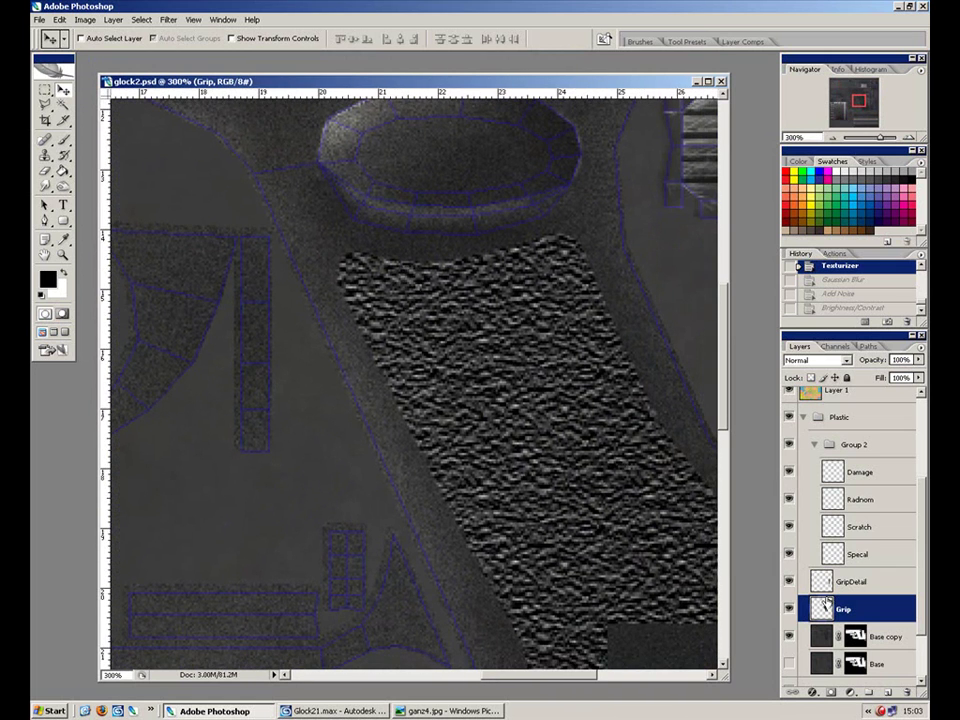
drag(316, 262, 326, 338)
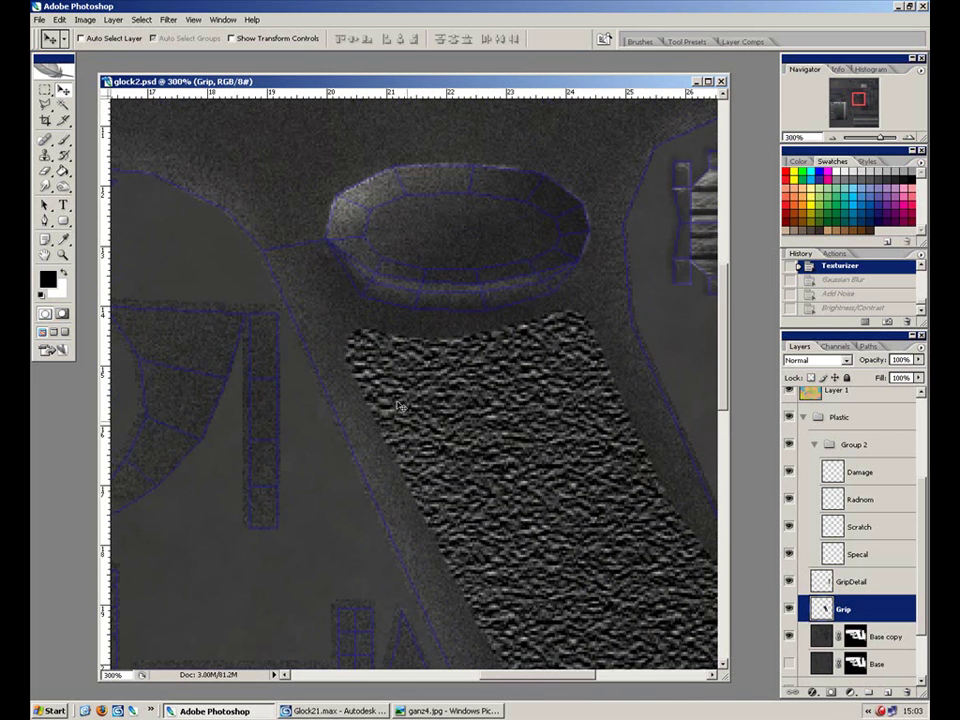
drag(590, 558, 531, 413)
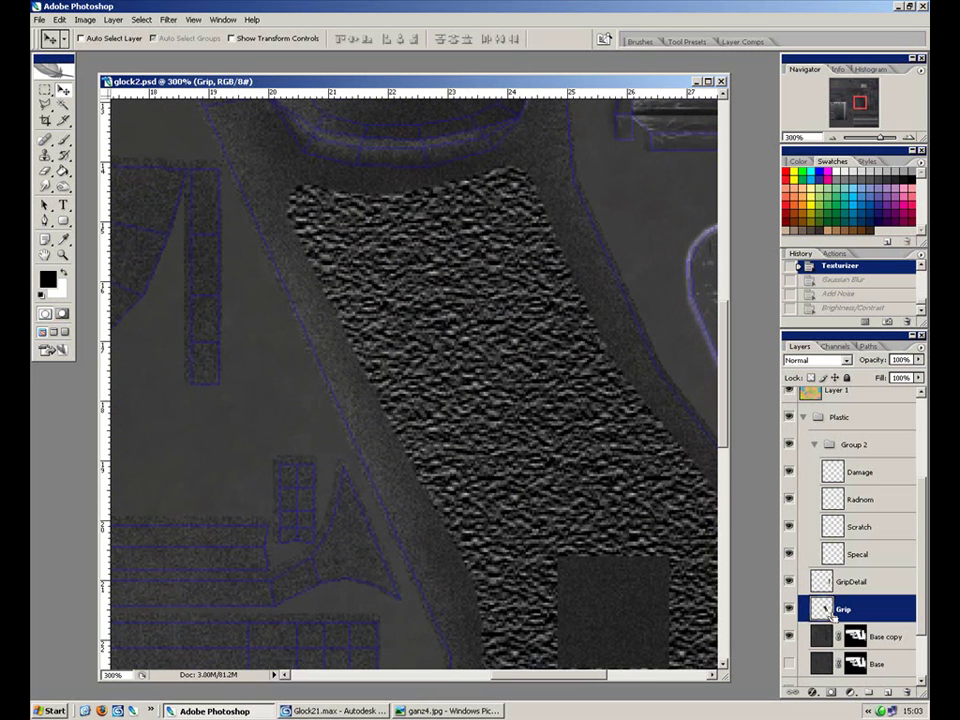
ctrl+click(819, 610)
click(108, 20)
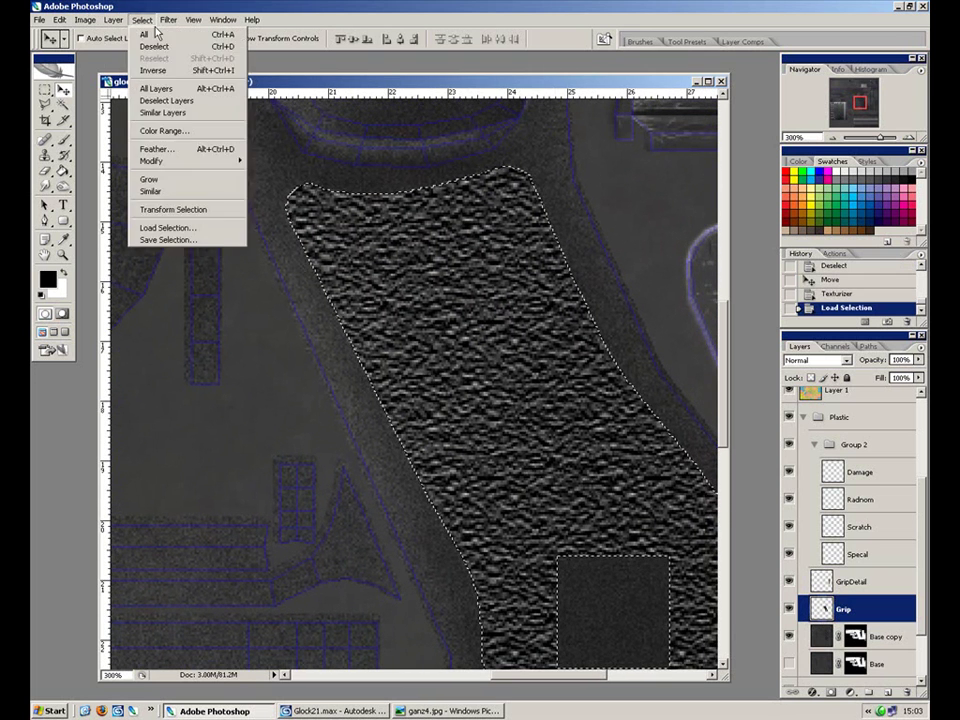
mouse_move(141, 20)
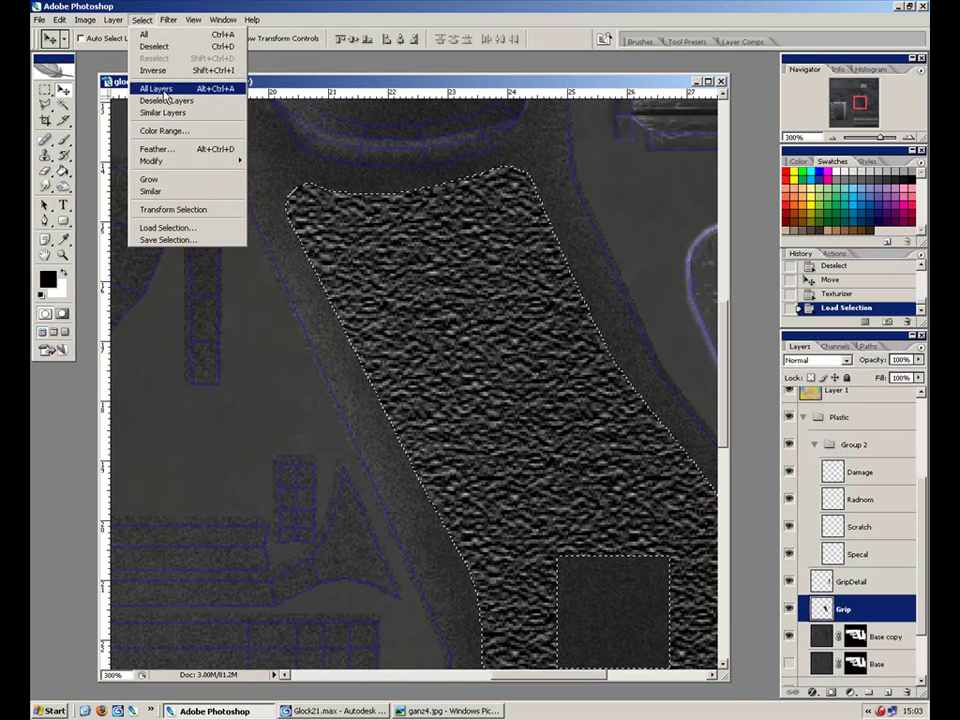
mouse_move(194, 166)
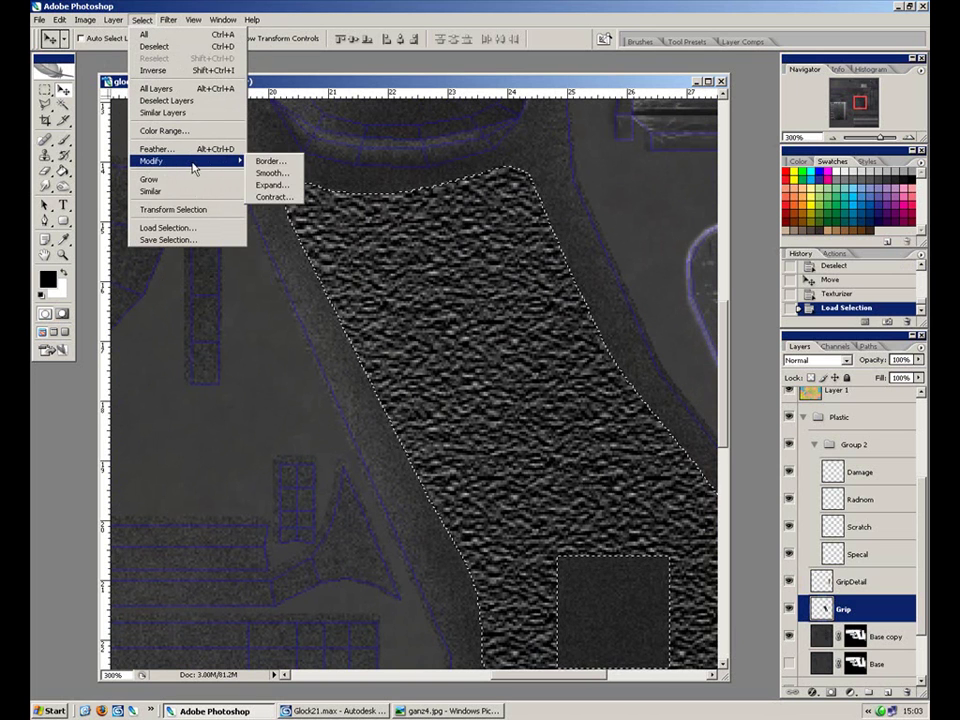
click(268, 161)
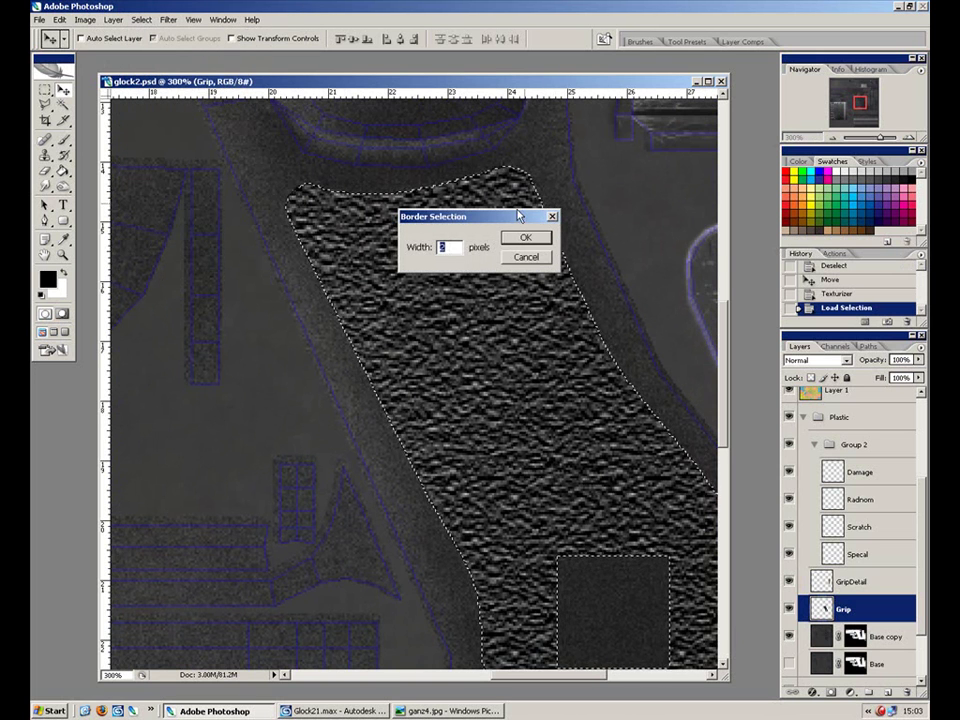
click(526, 239)
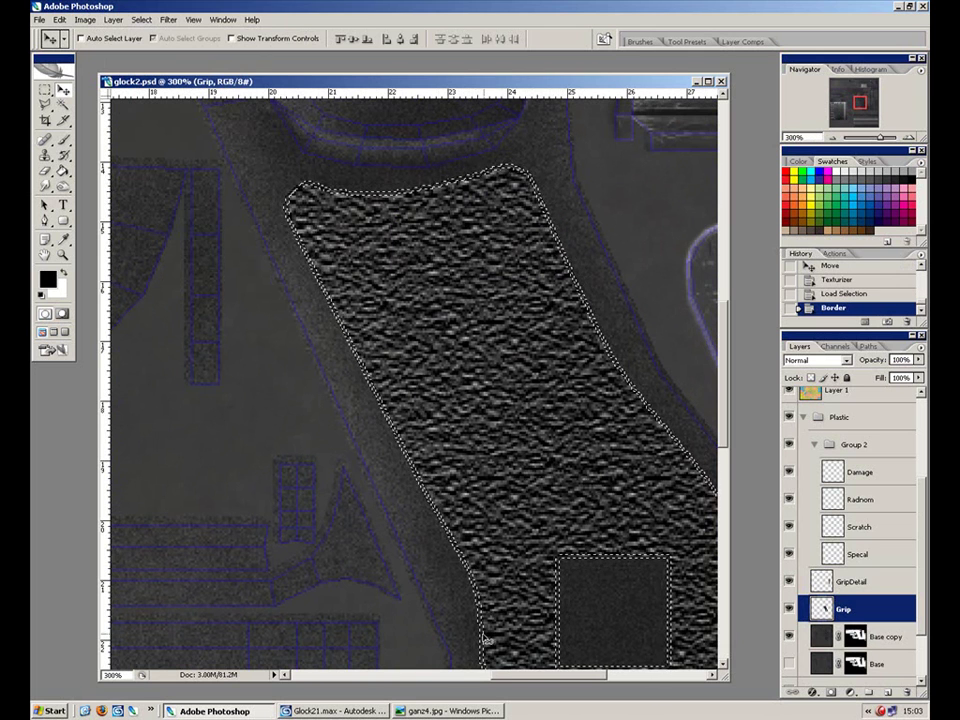
Step: Burn a dark line into the Base copy layer along the grip's border selection at 70% exposure
drag(521, 514, 443, 418)
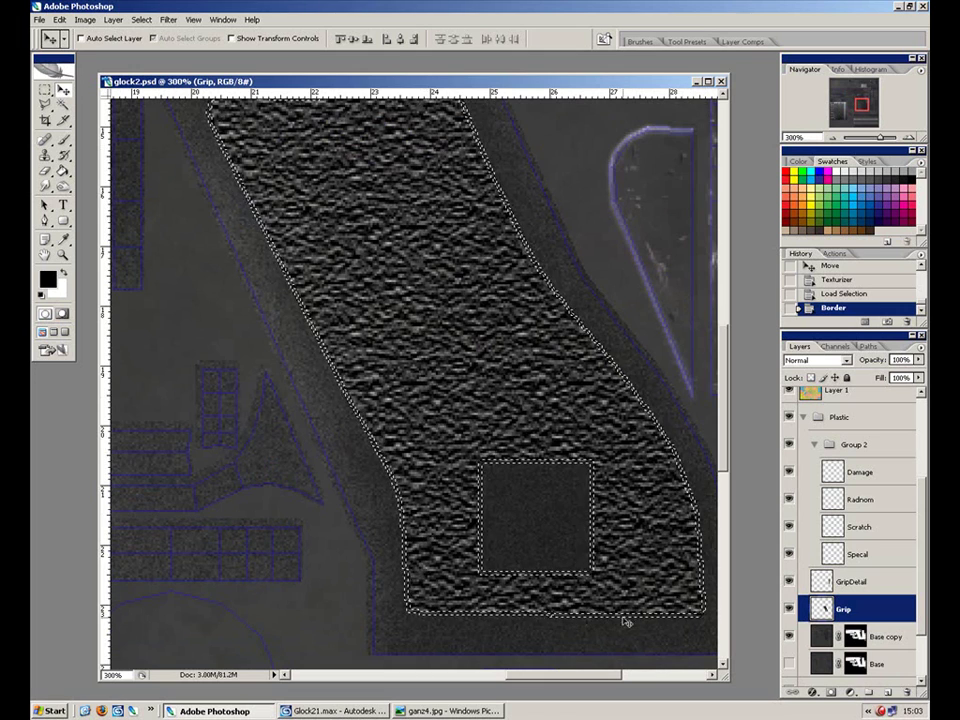
drag(360, 169, 411, 325)
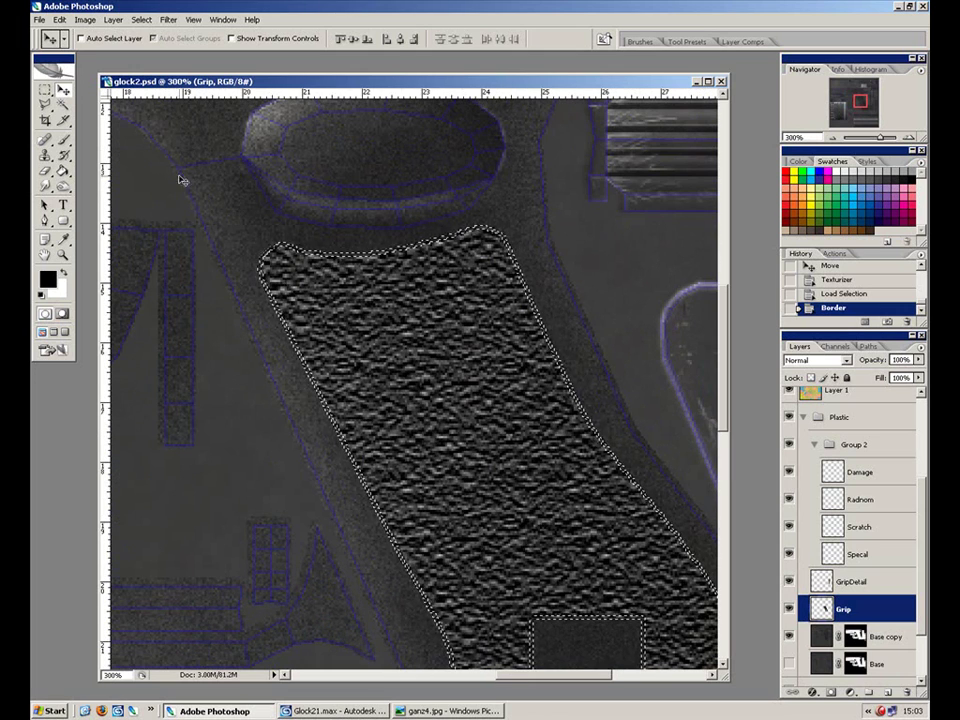
key(b)
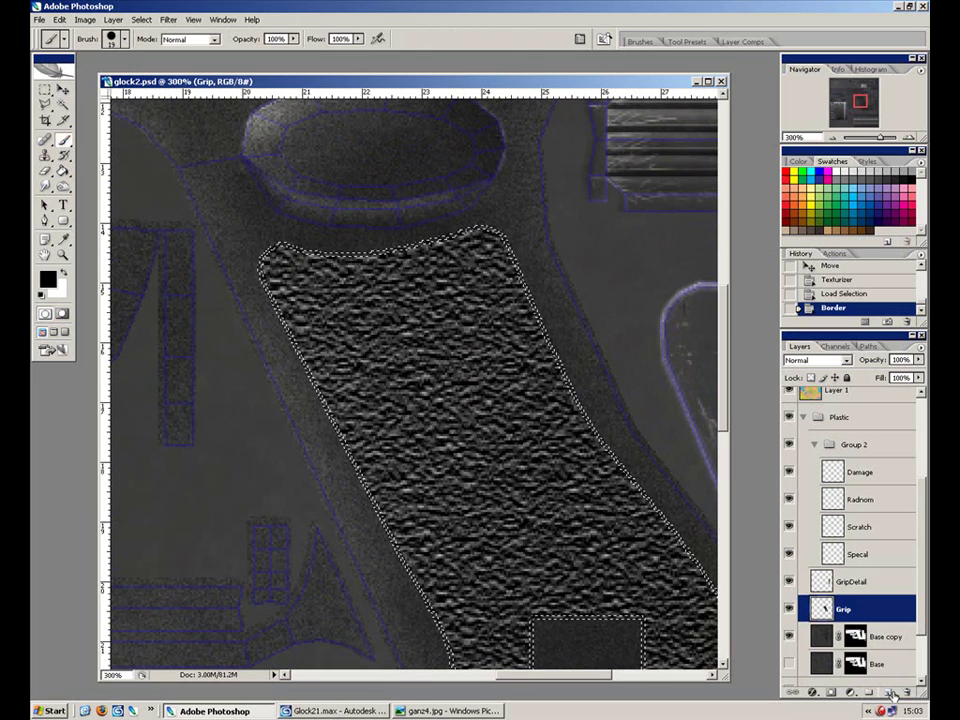
click(813, 647)
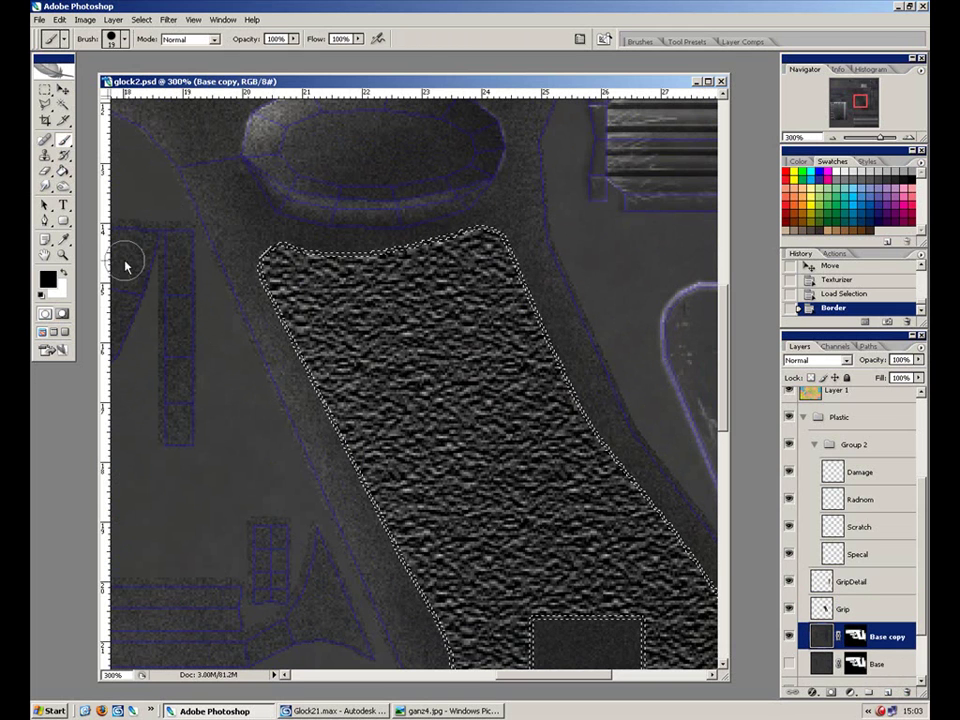
drag(63, 186, 120, 190)
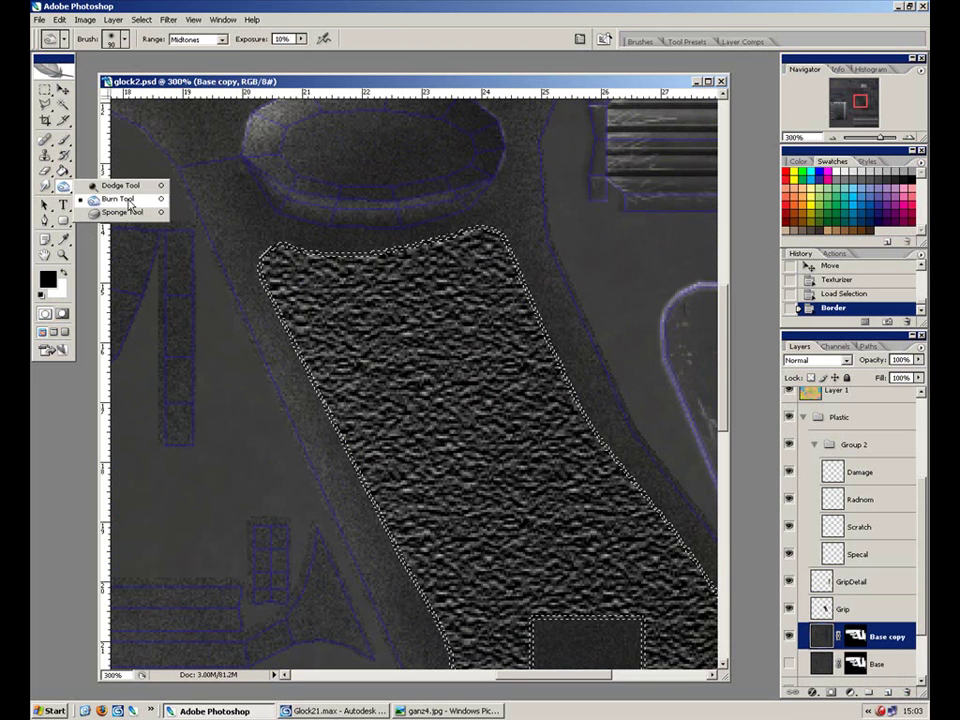
key(ctrl+d)
key(7)
drag(407, 176, 407, 225)
mouse_move(303, 240)
mouse_down()
mouse_move(296, 367)
mouse_move(448, 584)
mouse_move(389, 295)
mouse_move(295, 331)
mouse_up()
key(space)
drag(327, 449, 374, 628)
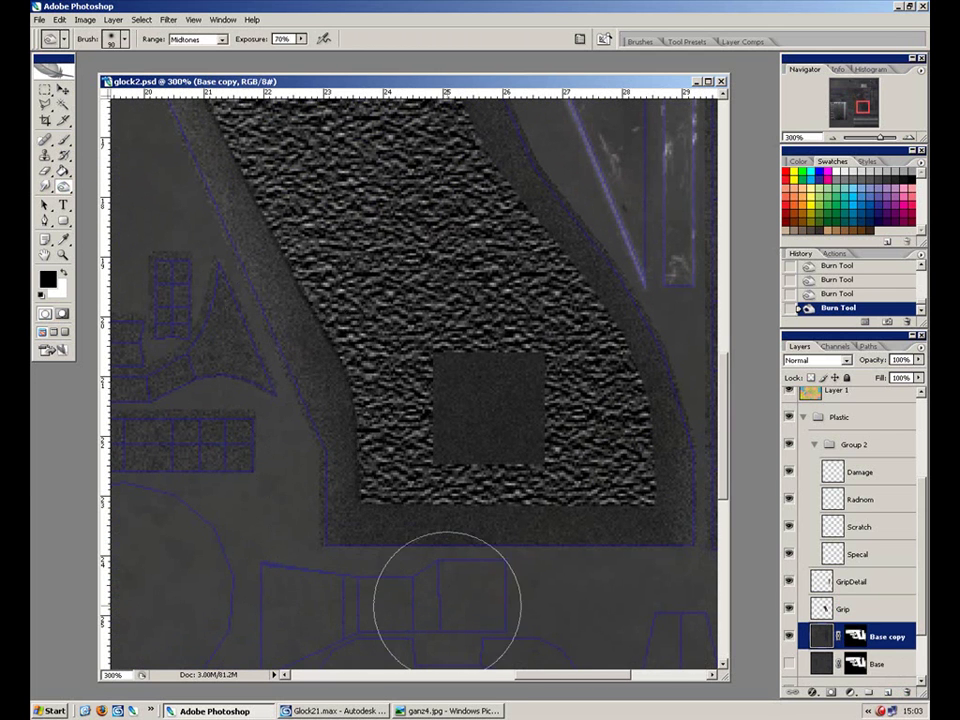
Step: Make the Specal layer active and reduce the Burn tool's brush size to 30 pixels
click(858, 554)
key(space)
drag(534, 396, 487, 442)
key(space)
mouse_move(513, 280)
mouse_down()
mouse_move(534, 364)
mouse_move(596, 441)
mouse_up()
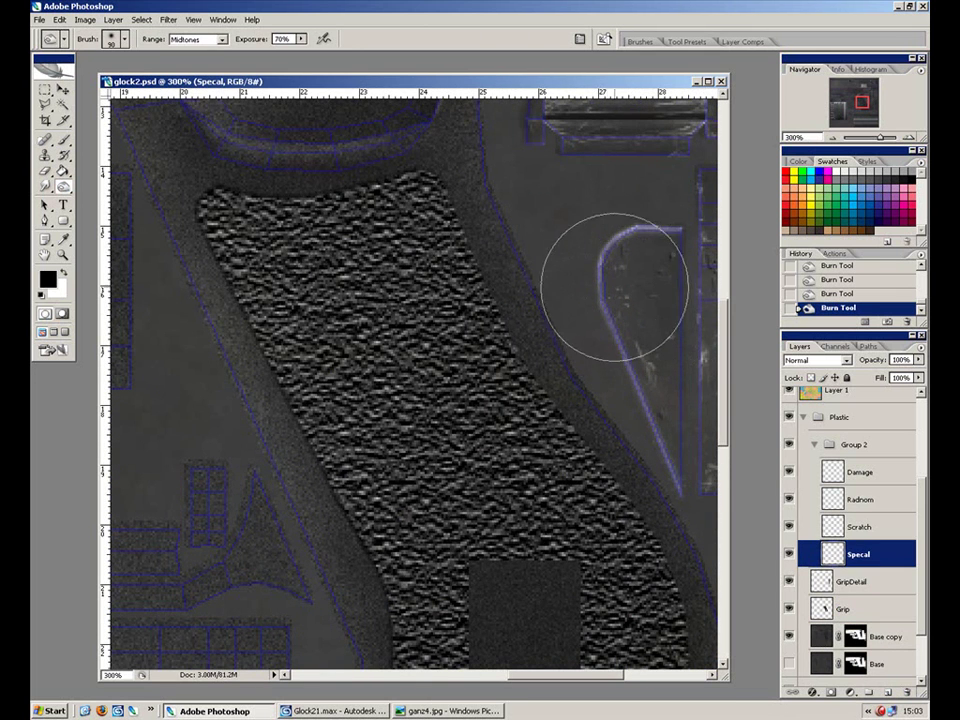
key(space)
drag(661, 530, 540, 285)
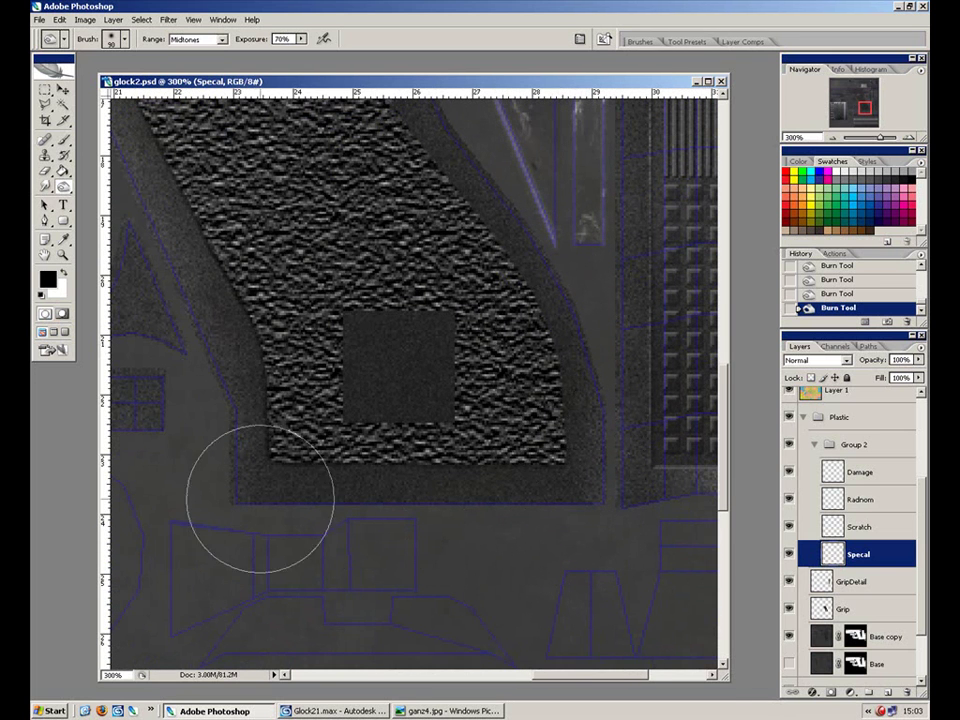
key(bracketleft)
key(bracketleft)
key(bracketleft)
key(bracketleft)
key(bracketleft)
key(bracketleft)
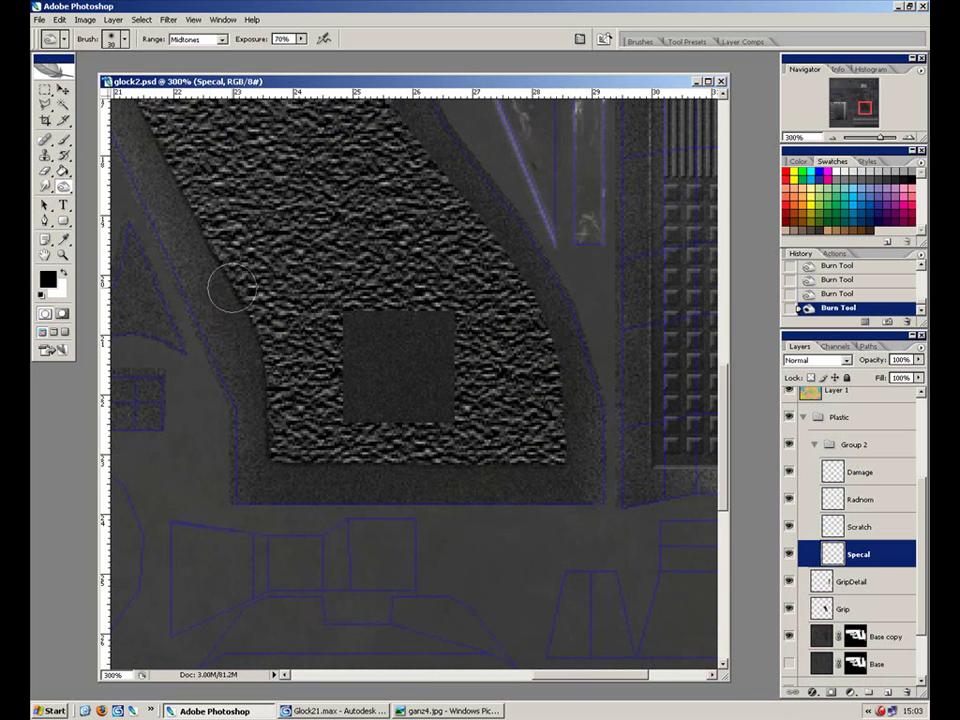
Step: Hide the Grip layer and check the burned outline on the plastic beneath it
drag(592, 369, 558, 567)
drag(295, 202, 443, 367)
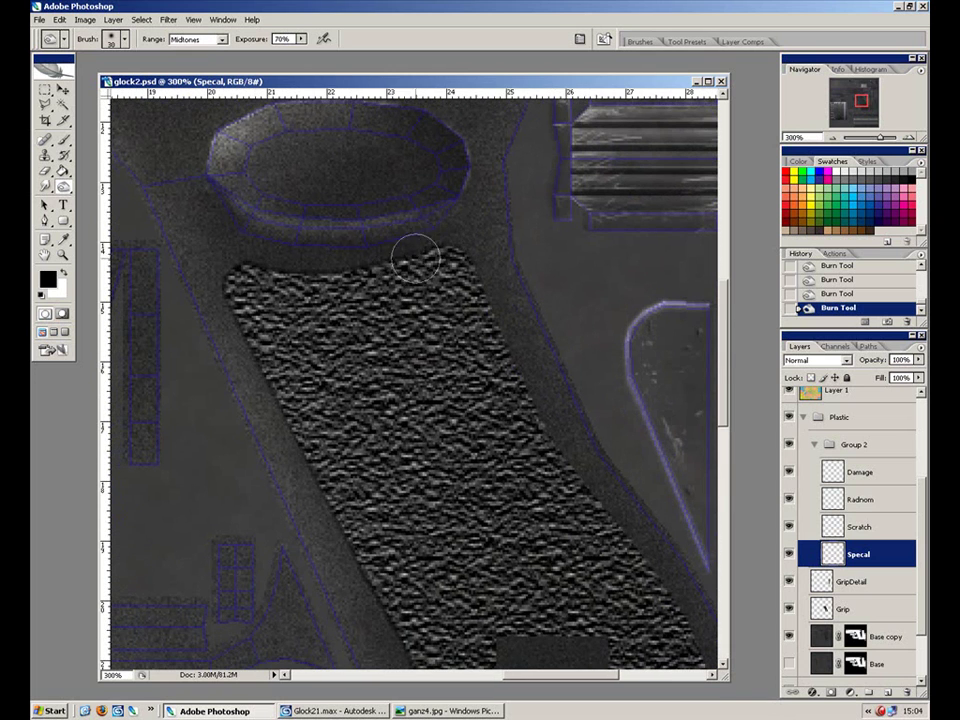
drag(416, 489, 358, 314)
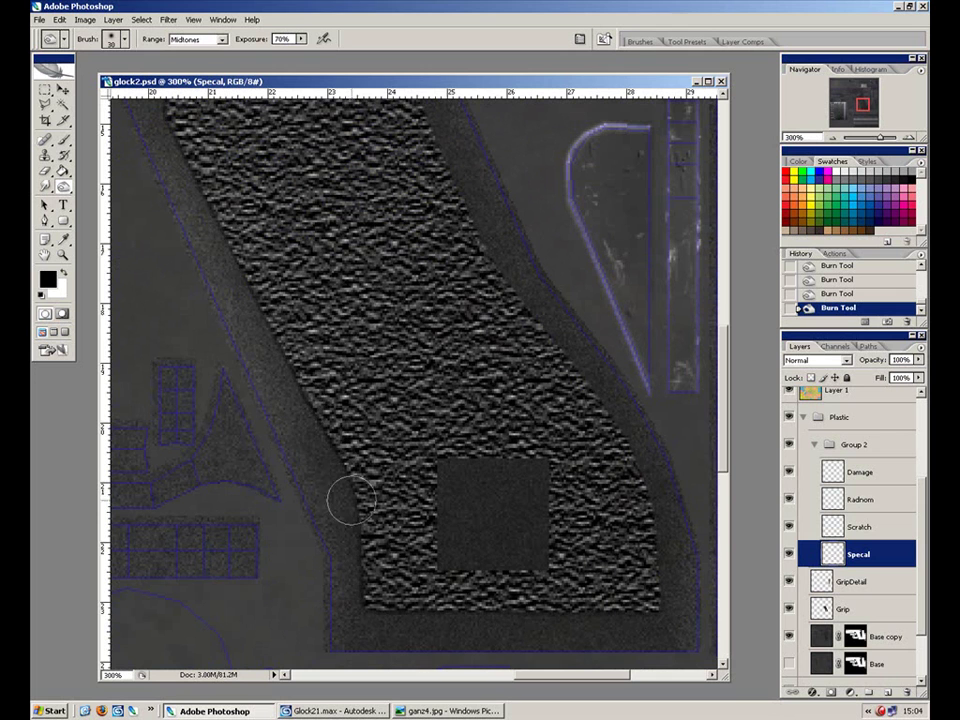
click(790, 609)
click(789, 609)
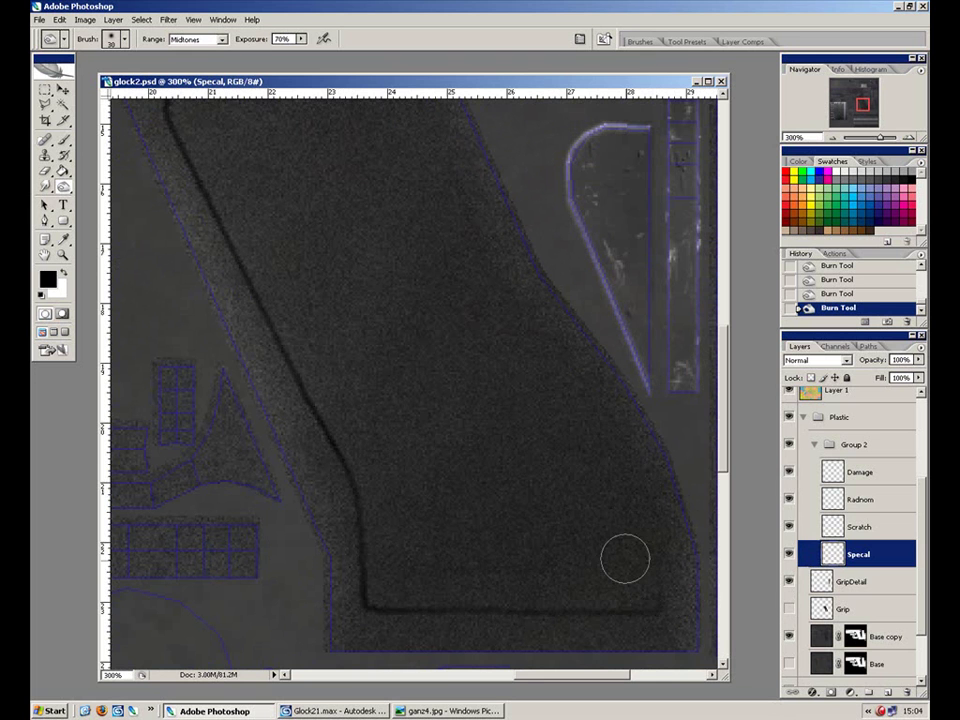
key(ctrl+h)
key(ctrl+h)
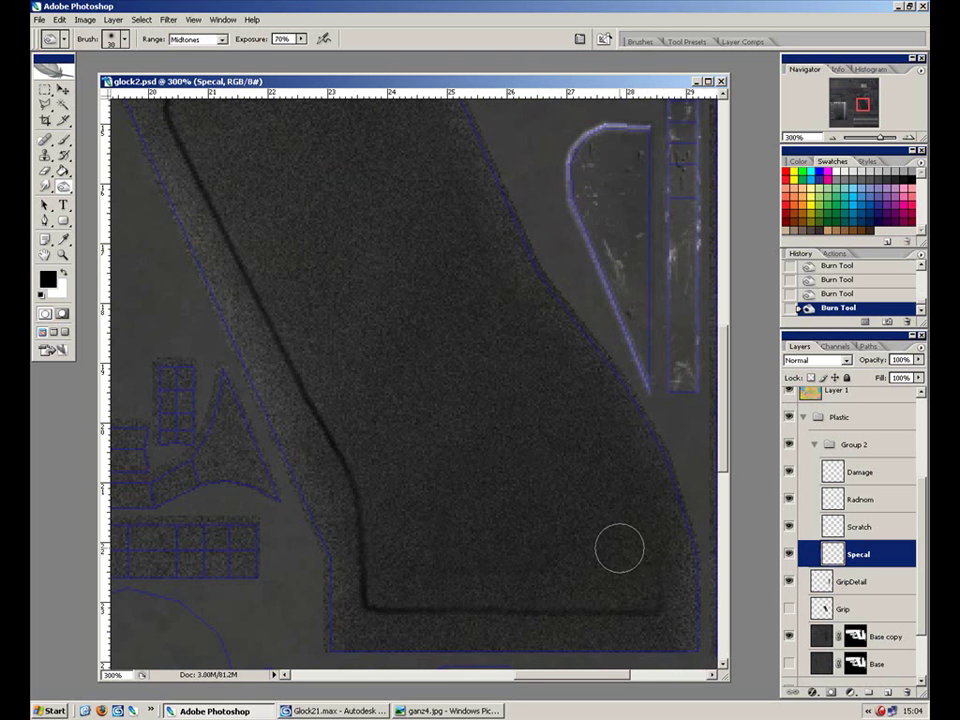
Step: Create a new layer above GripDetail and set the Brush tool to 50% opacity and 51% flow
click(63, 140)
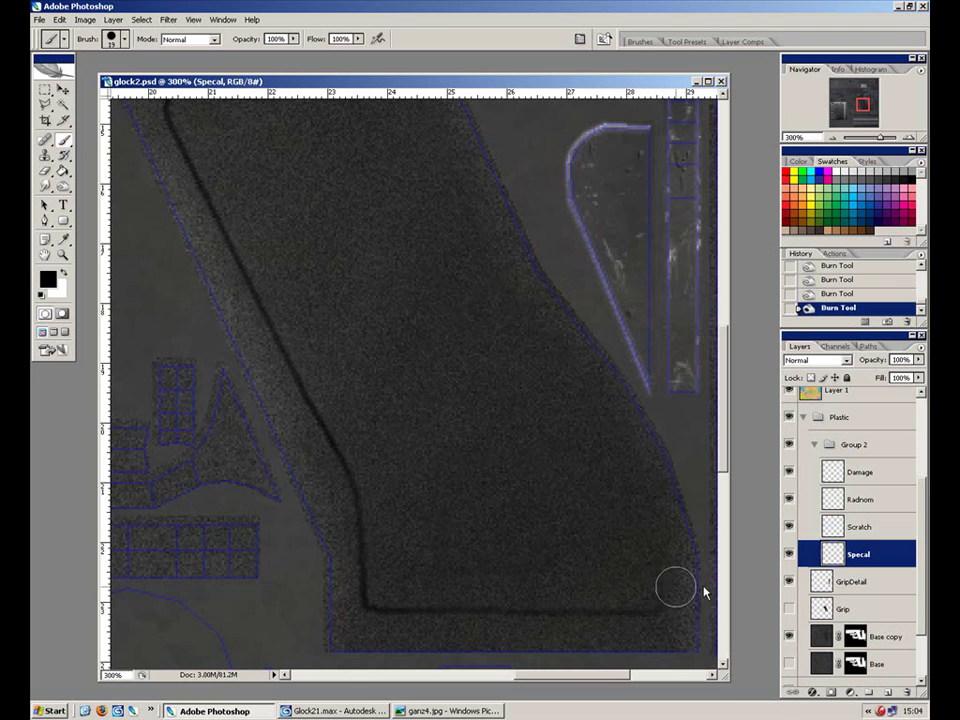
click(858, 590)
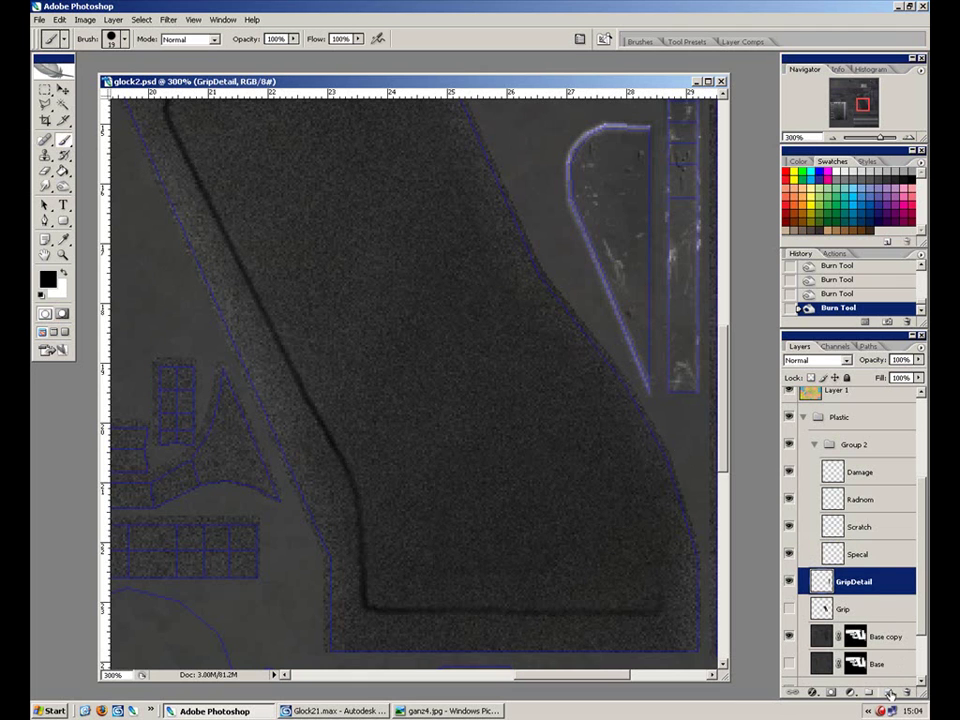
click(891, 693)
mouse_move(597, 395)
mouse_down()
mouse_move(656, 600)
mouse_move(648, 610)
mouse_up()
mouse_move(560, 348)
mouse_down()
mouse_move(494, 228)
mouse_move(437, 366)
mouse_up()
key(ctrl+z)
key(5)
click(359, 40)
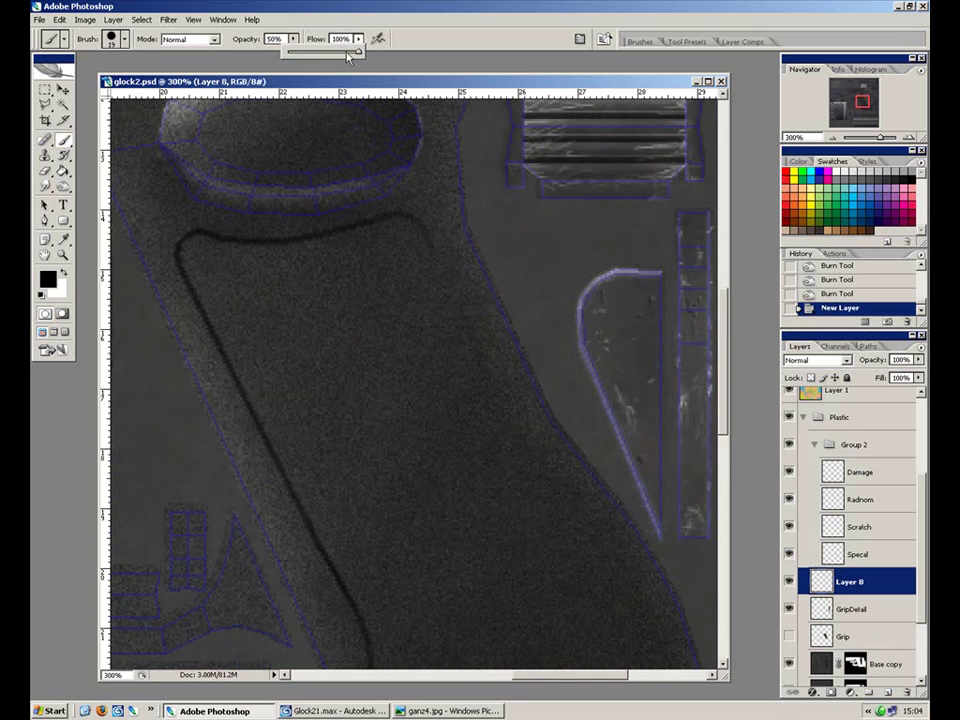
Step: Paint a black outline around the grip within the border selection on the new layer, and show the Grip layer again
mouse_move(180, 215)
mouse_down()
mouse_move(433, 201)
mouse_move(440, 210)
mouse_up()
mouse_move(440, 210)
mouse_down()
mouse_move(474, 361)
mouse_move(579, 505)
mouse_up()
mouse_move(579, 483)
mouse_down()
mouse_move(448, 247)
mouse_move(541, 537)
mouse_up()
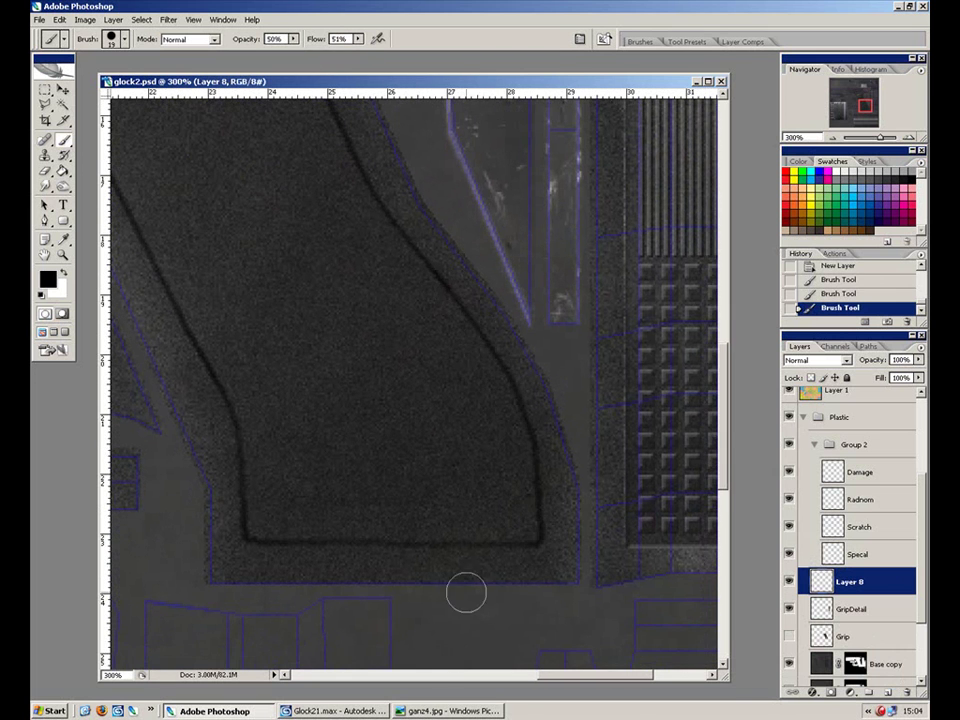
drag(459, 519, 523, 538)
drag(605, 551, 312, 548)
drag(342, 272, 503, 501)
drag(604, 483, 547, 356)
click(790, 636)
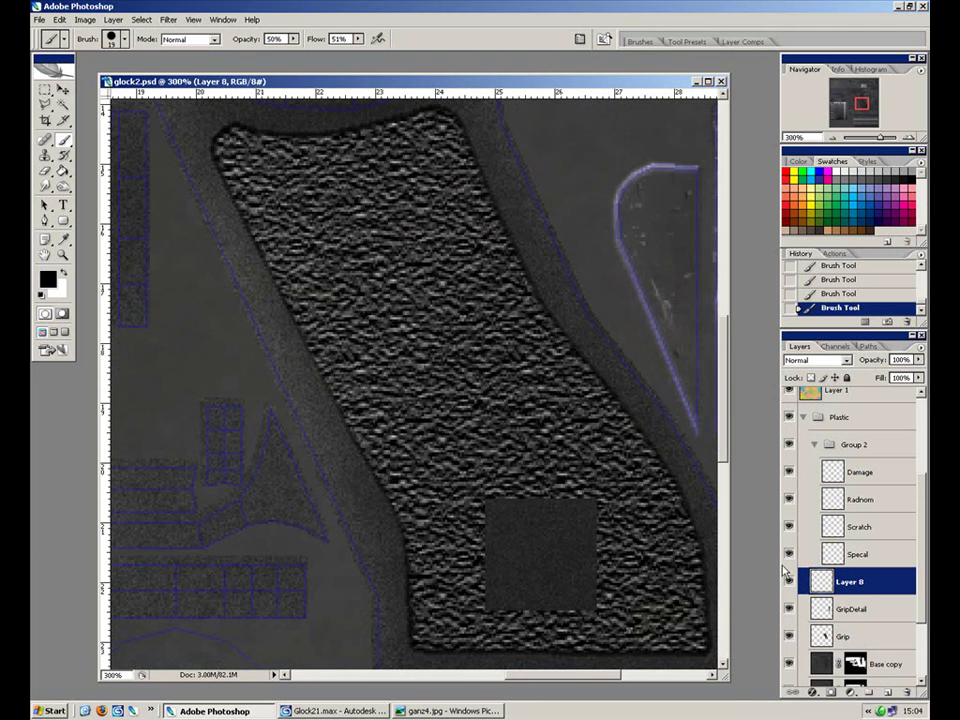
Step: Check the black outline around the textured grip and lower its layer's opacity to 66%
drag(583, 484, 532, 462)
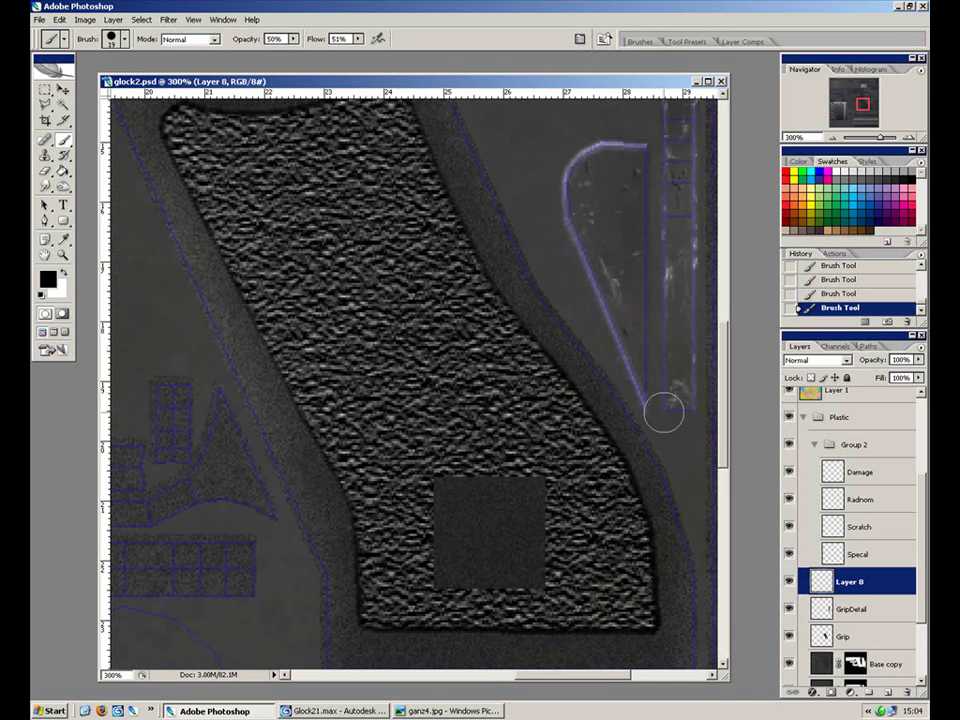
drag(363, 208, 448, 383)
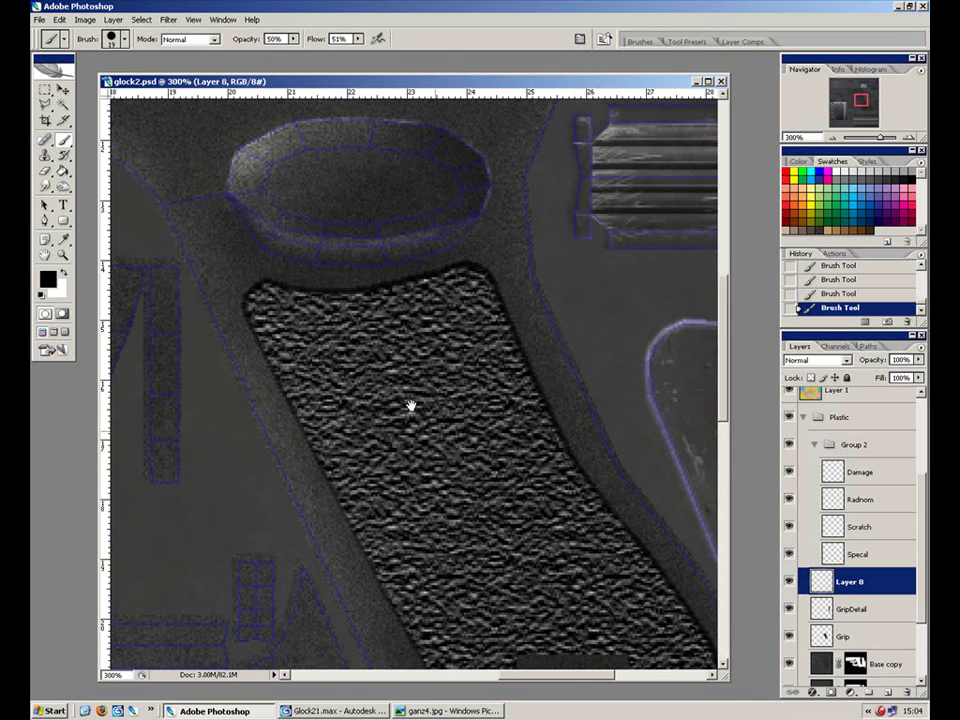
drag(459, 450, 423, 336)
drag(426, 493, 406, 345)
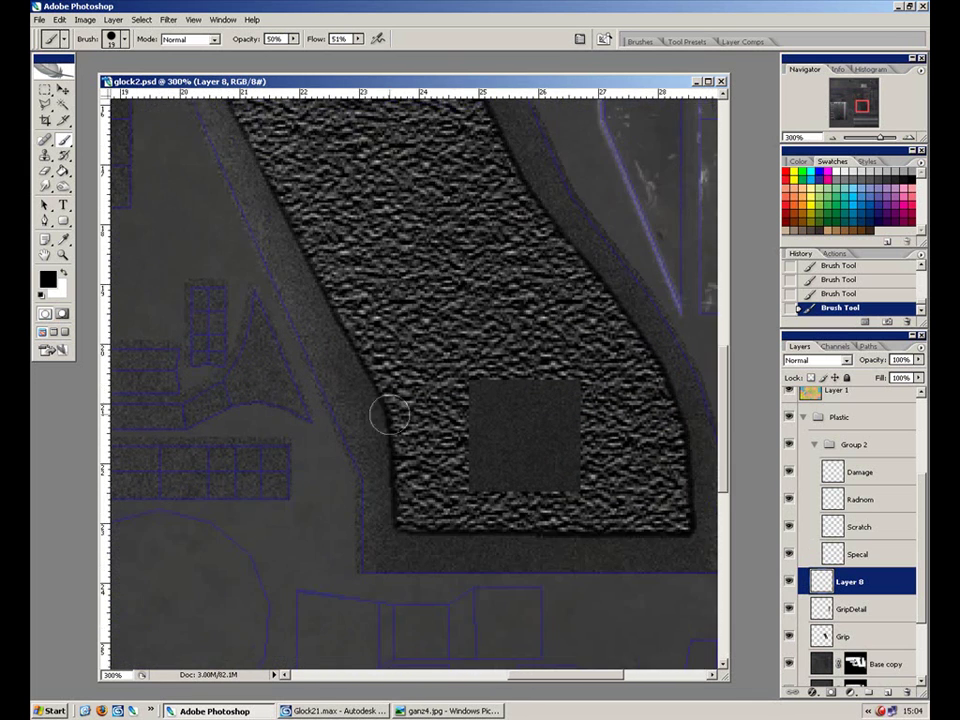
click(918, 360)
drag(915, 375, 907, 377)
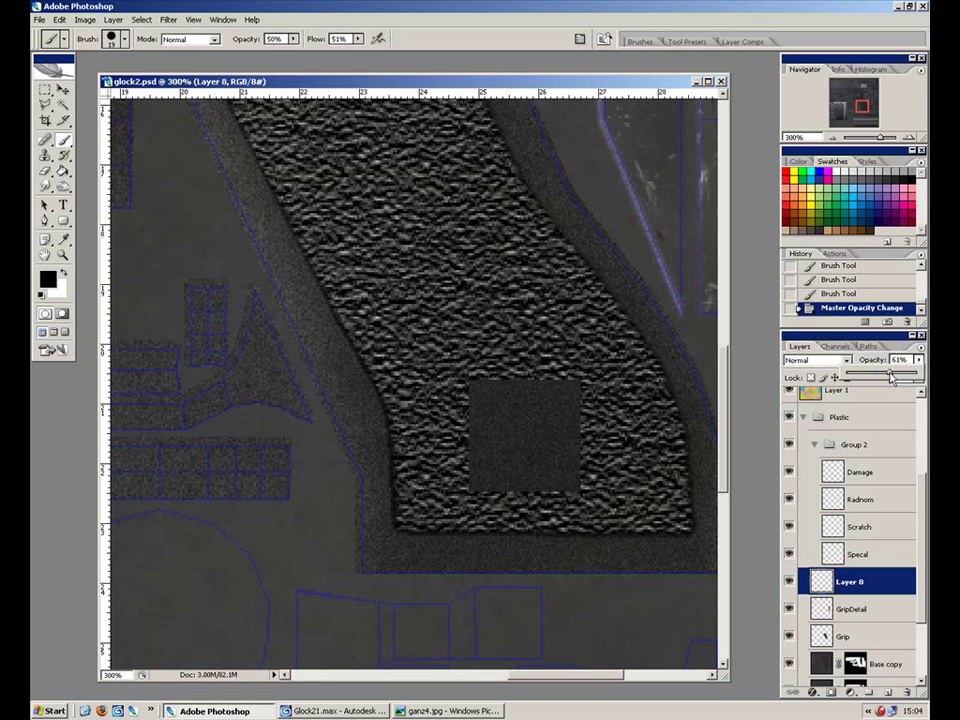
Step: Invert the selection around the grip outline, hide its marching edges and switch to the Dodge tool
drag(532, 282, 579, 567)
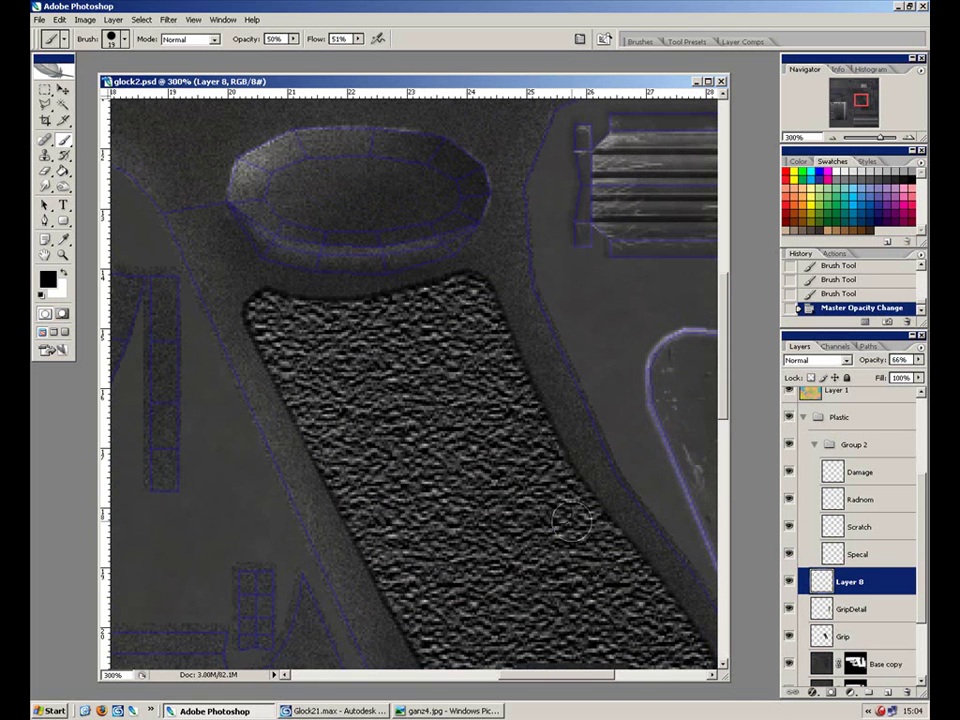
key(ctrl+shift+i)
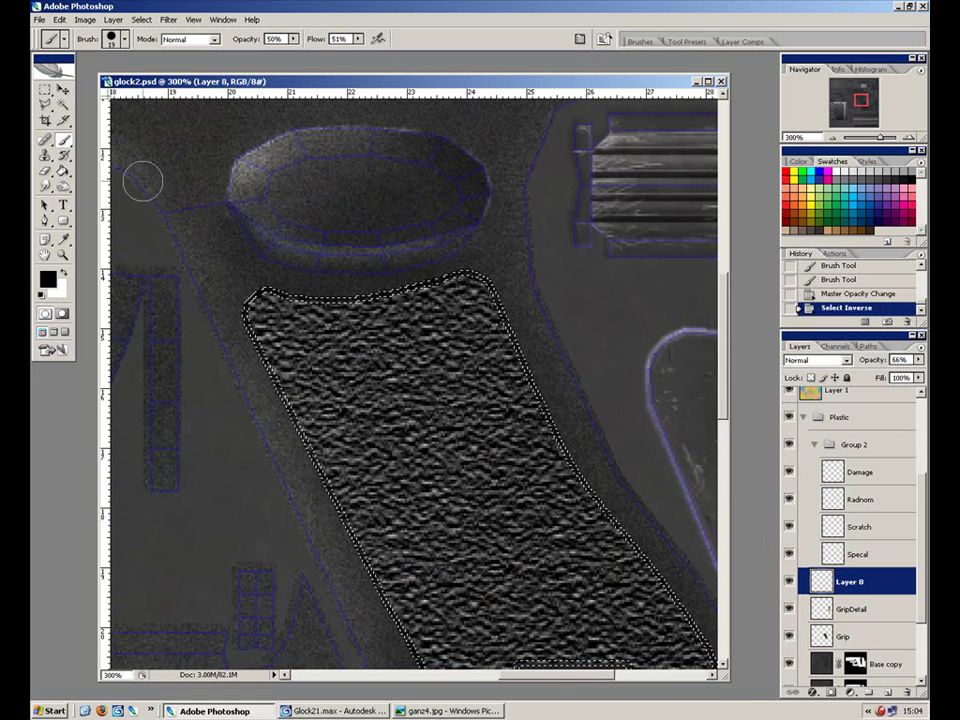
drag(70, 193, 115, 203)
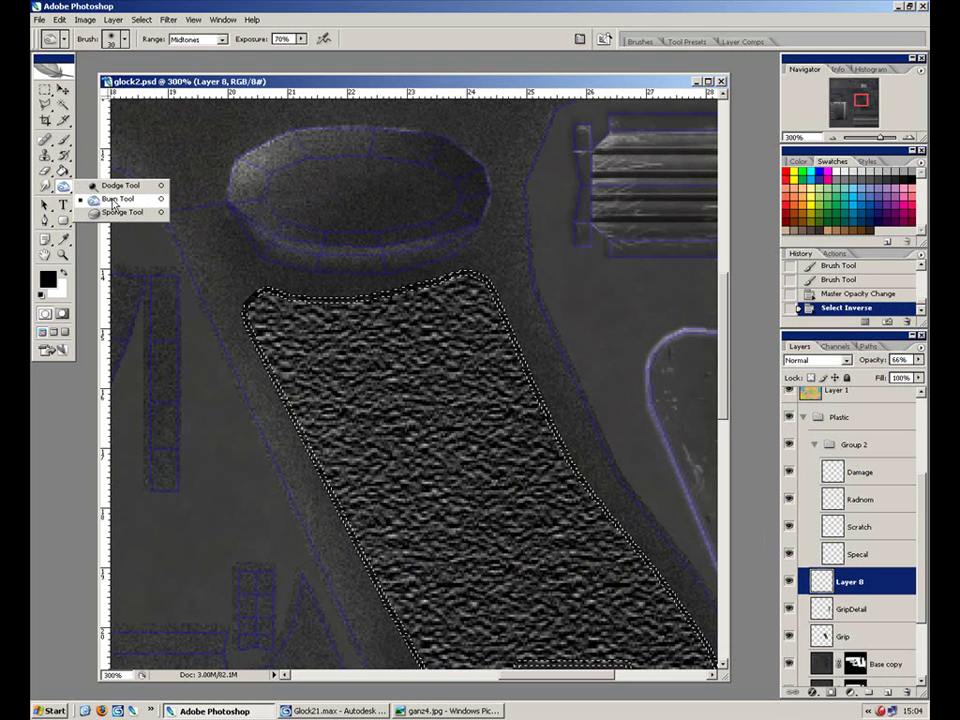
click(133, 197)
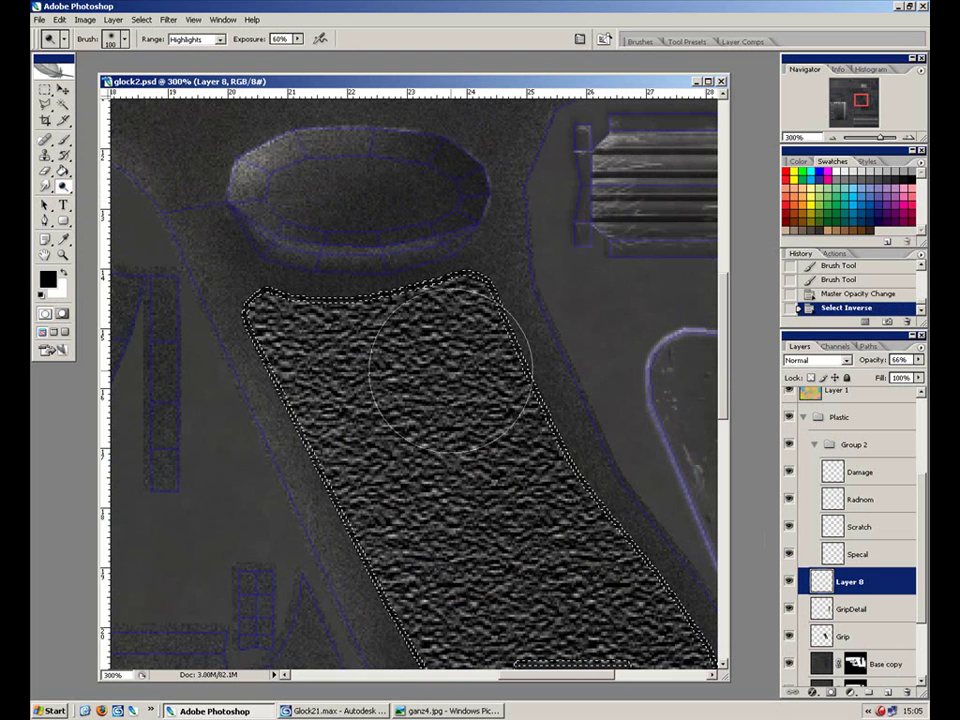
key(ctrl+h)
Step: Shrink the Dodge brush to 3 pixels for painting thin edge highlights
key(bracketleft)
key(bracketleft)
key(bracketleft)
key(bracketleft)
key(bracketleft)
key(bracketleft)
key(bracketleft)
key(bracketleft)
key(bracketleft)
key(bracketleft)
key(bracketleft)
key(bracketleft)
key(bracketleft)
key(bracketleft)
key(bracketleft)
key(bracketleft)
Step: Try dodging the grip's upper corner edge while Layer 8 is active
drag(430, 380, 286, 434)
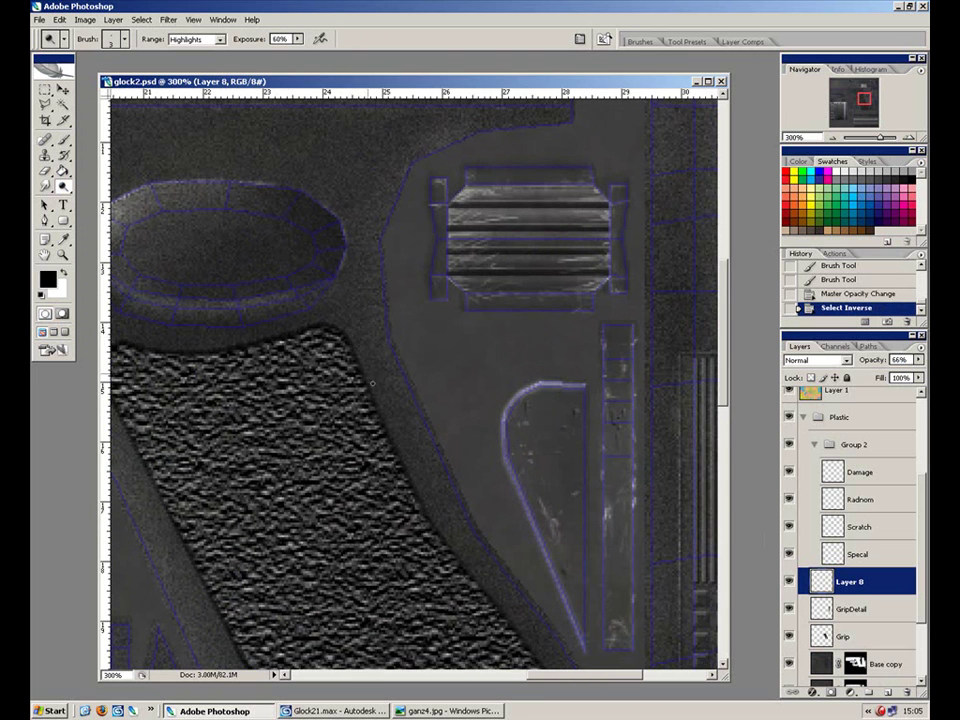
click(358, 351)
key(ctrl+plus)
click(354, 386)
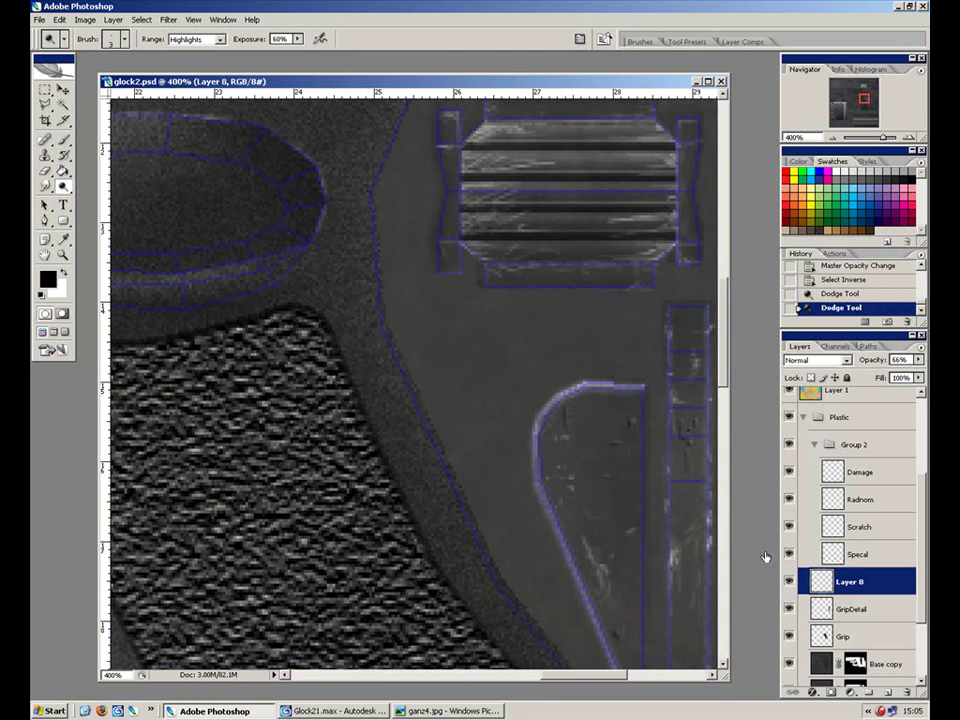
Step: On the Base copy layer, dodge a thin highlight along the plastic bordering the grip's right edge at 60% exposure
click(866, 663)
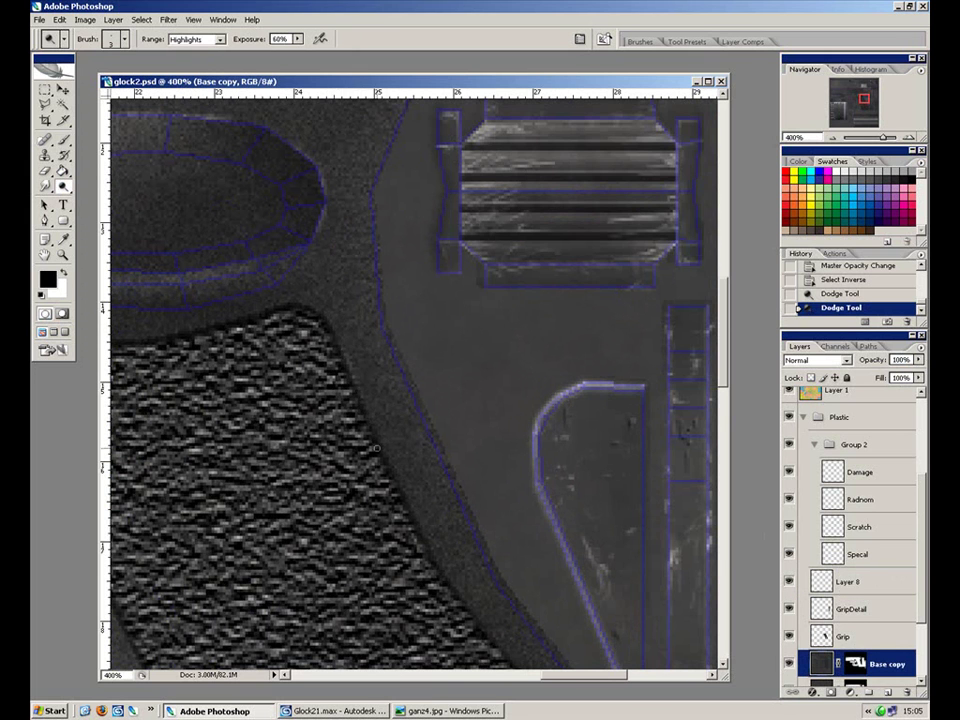
mouse_move(318, 310)
mouse_down()
mouse_move(294, 310)
mouse_move(437, 438)
mouse_move(454, 430)
mouse_up()
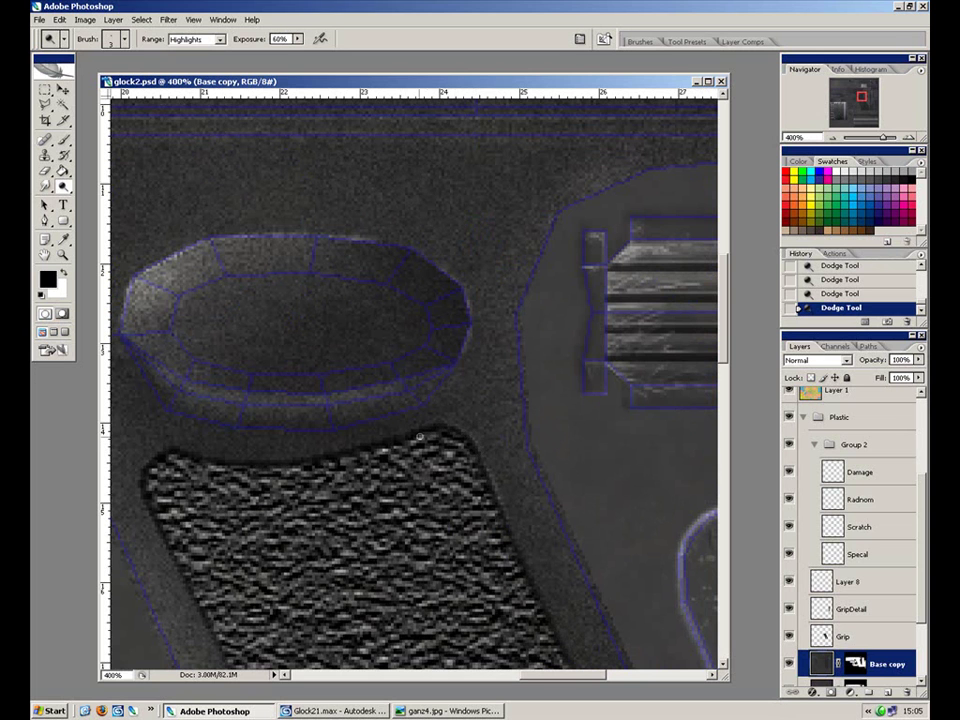
drag(549, 448, 429, 190)
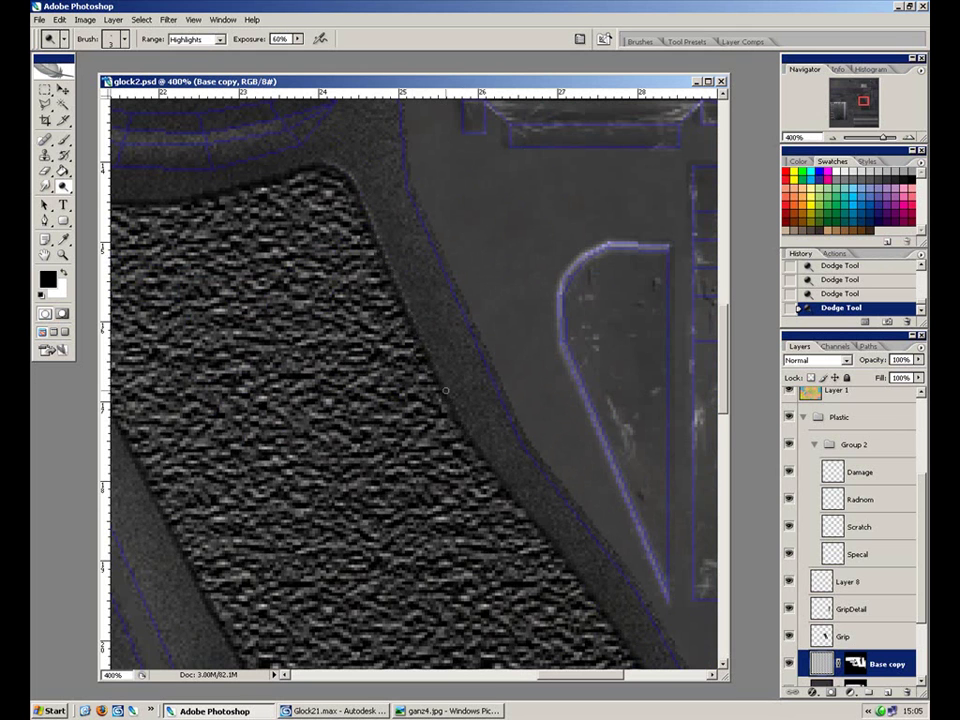
drag(514, 471, 405, 360)
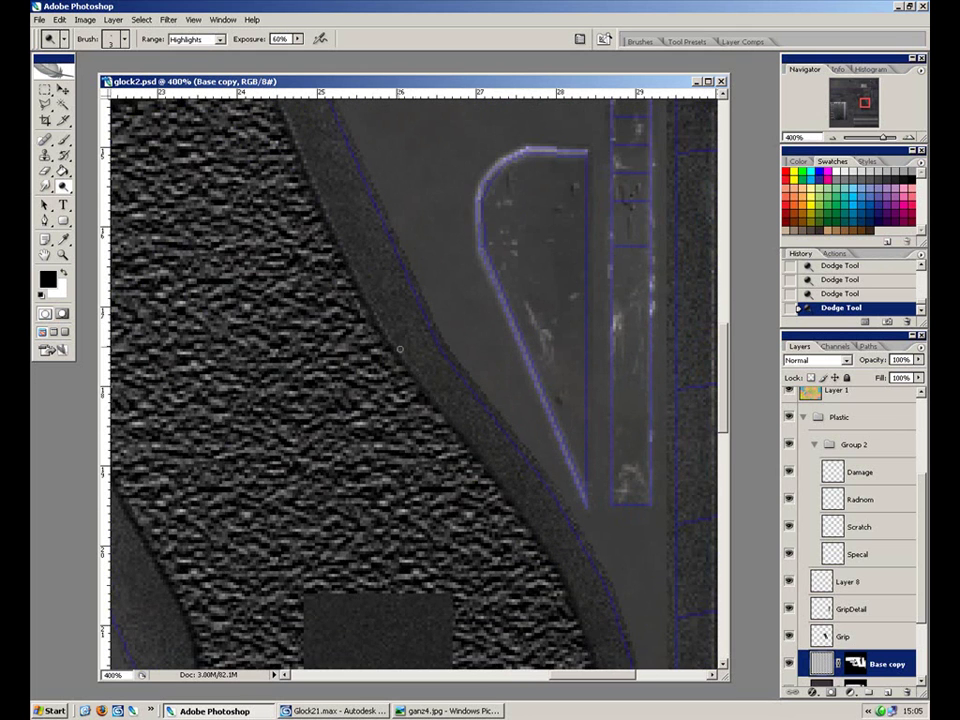
drag(452, 430, 377, 280)
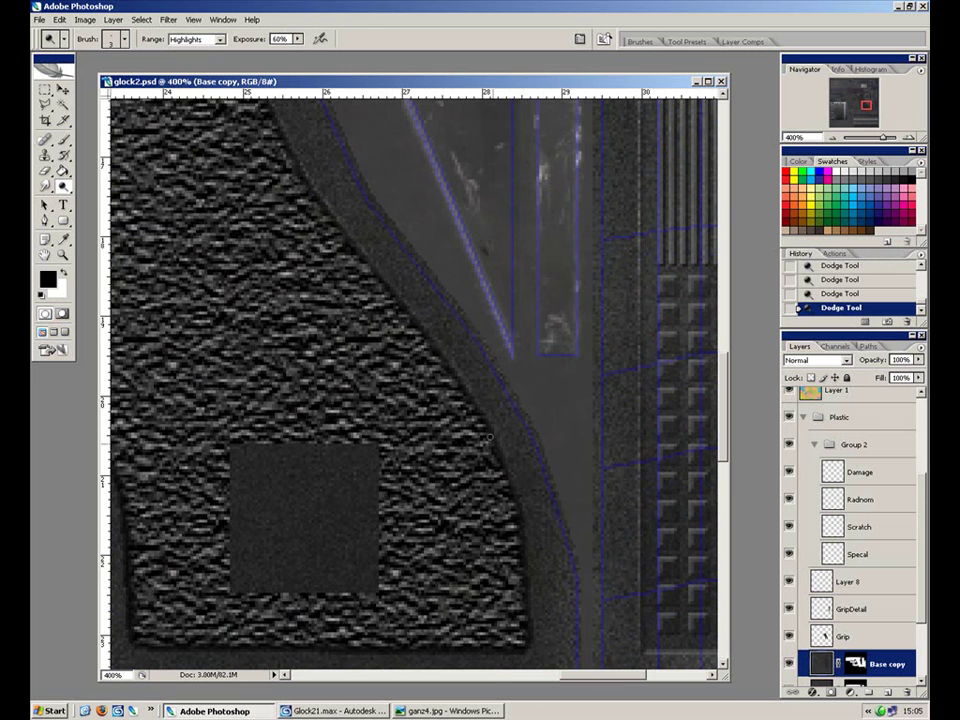
drag(500, 468, 474, 394)
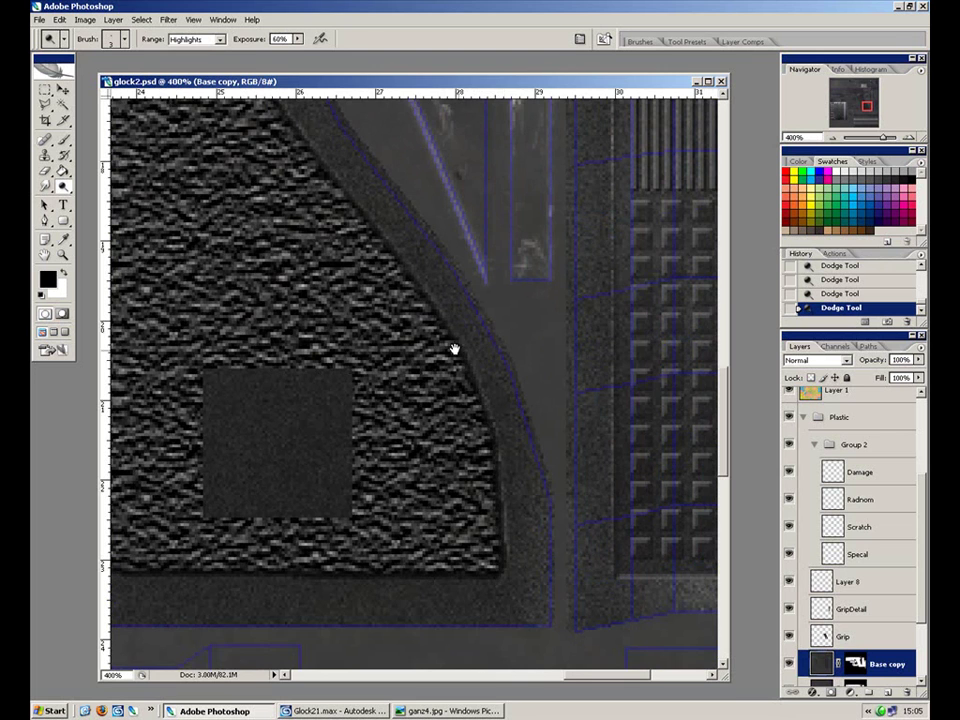
drag(423, 296, 452, 429)
drag(351, 294, 443, 439)
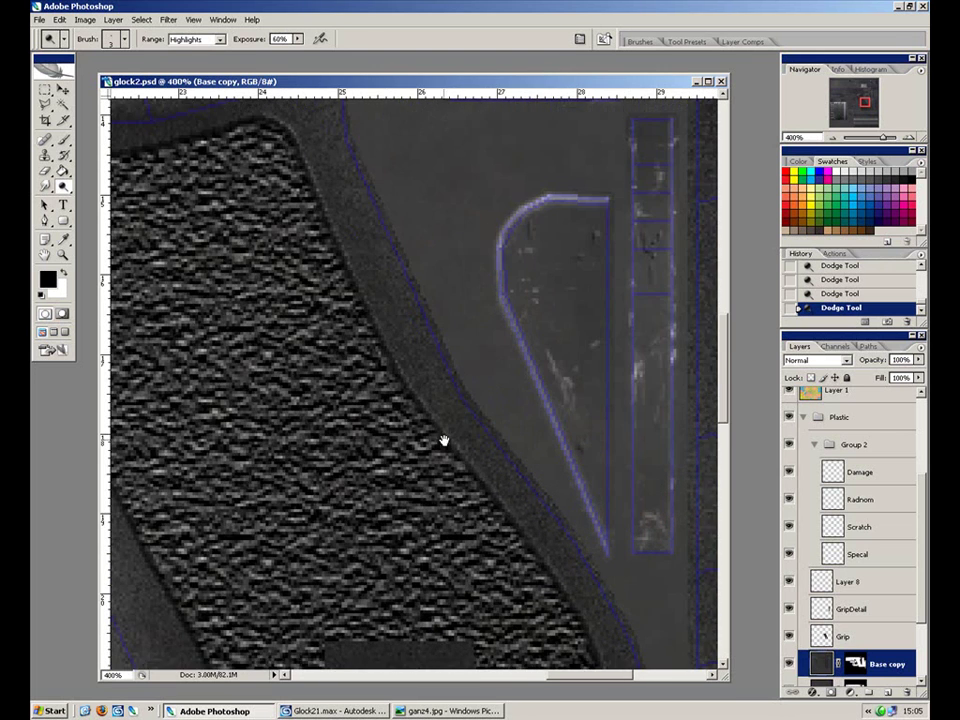
drag(350, 274, 332, 189)
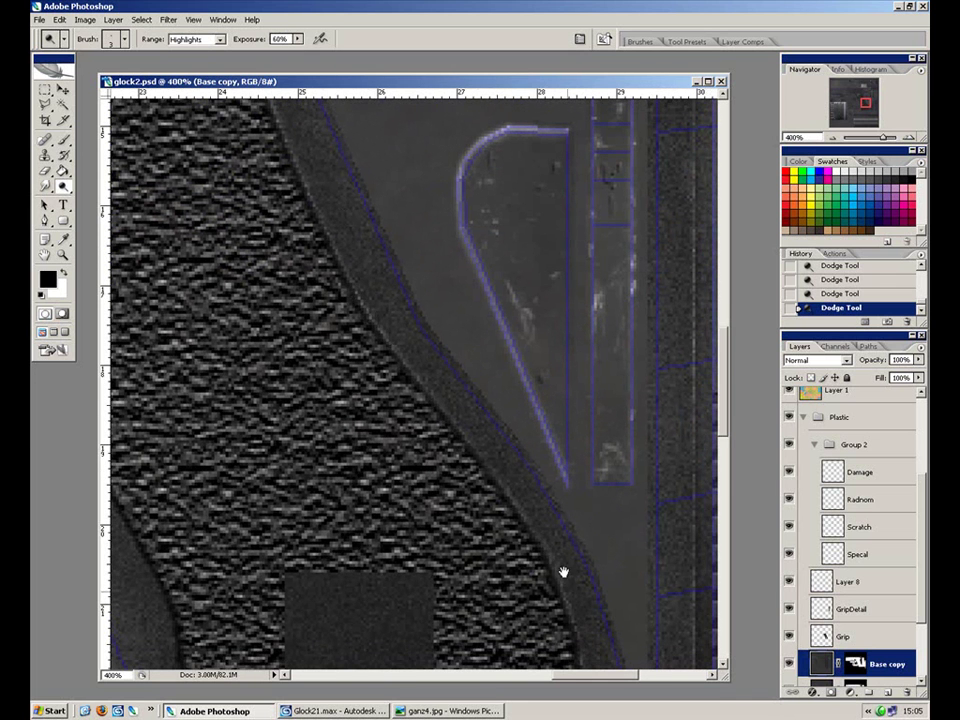
drag(440, 497, 350, 284)
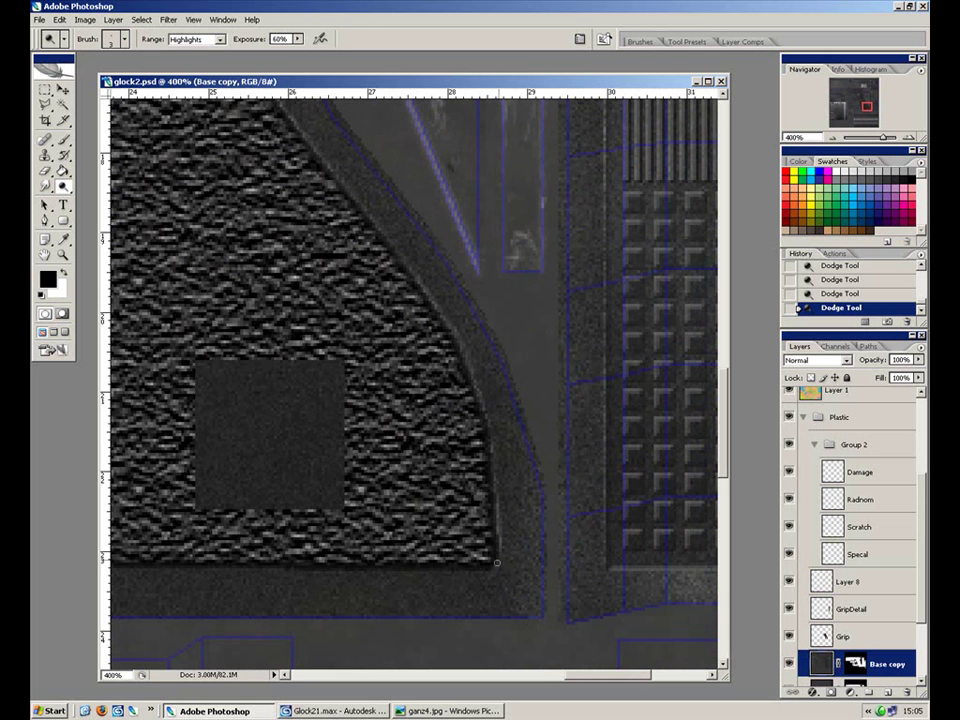
Step: Continue the thin dodged highlight along the grip's bottom and left edges on Base copy
drag(439, 476, 570, 483)
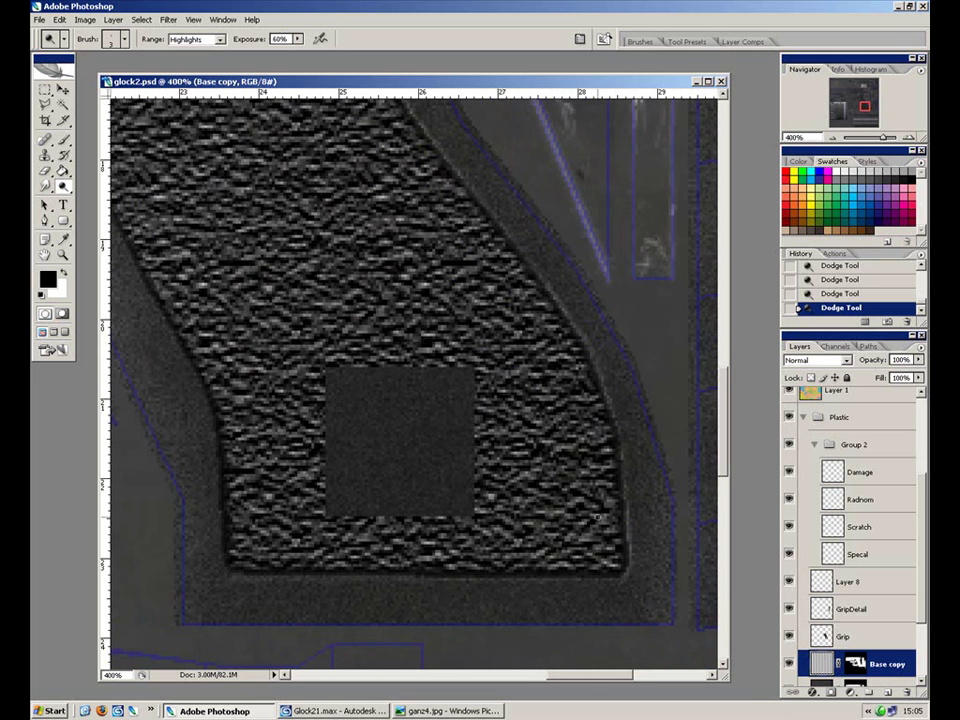
drag(223, 561, 351, 591)
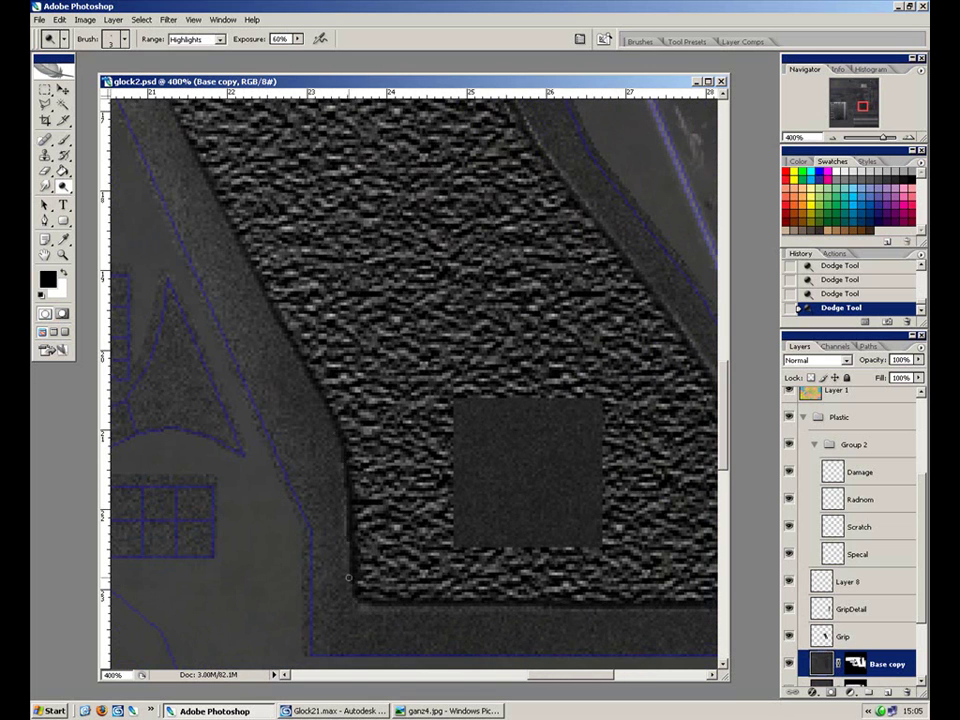
drag(338, 378, 452, 546)
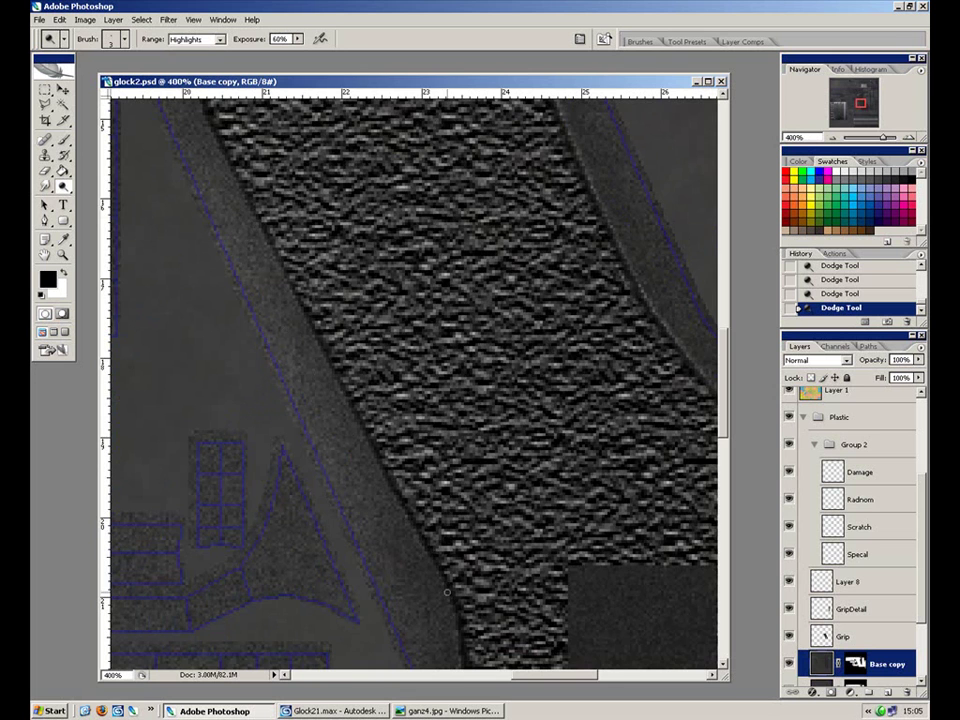
drag(375, 414, 446, 569)
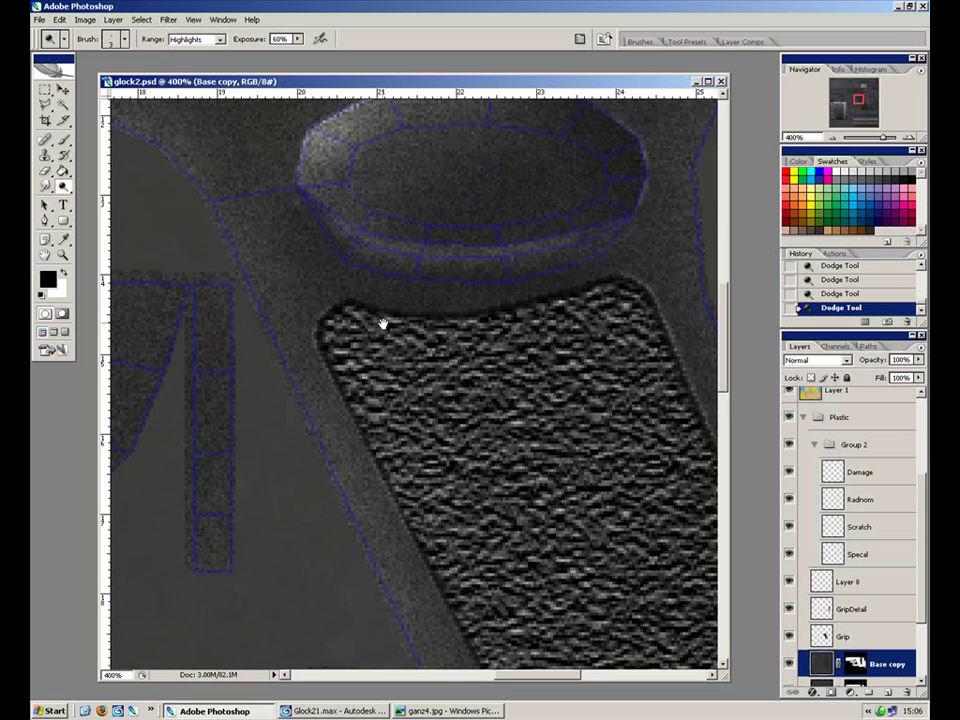
Step: Set the Dodge exposure to 80% and highlight the plastic along the grip's top edge
drag(394, 338, 403, 418)
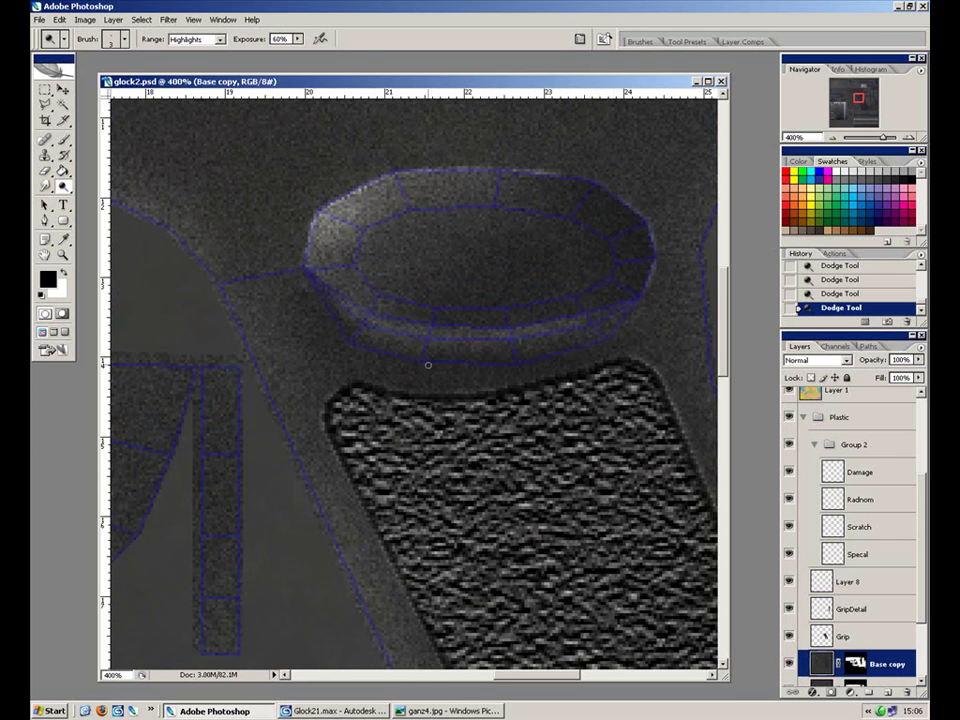
key(8)
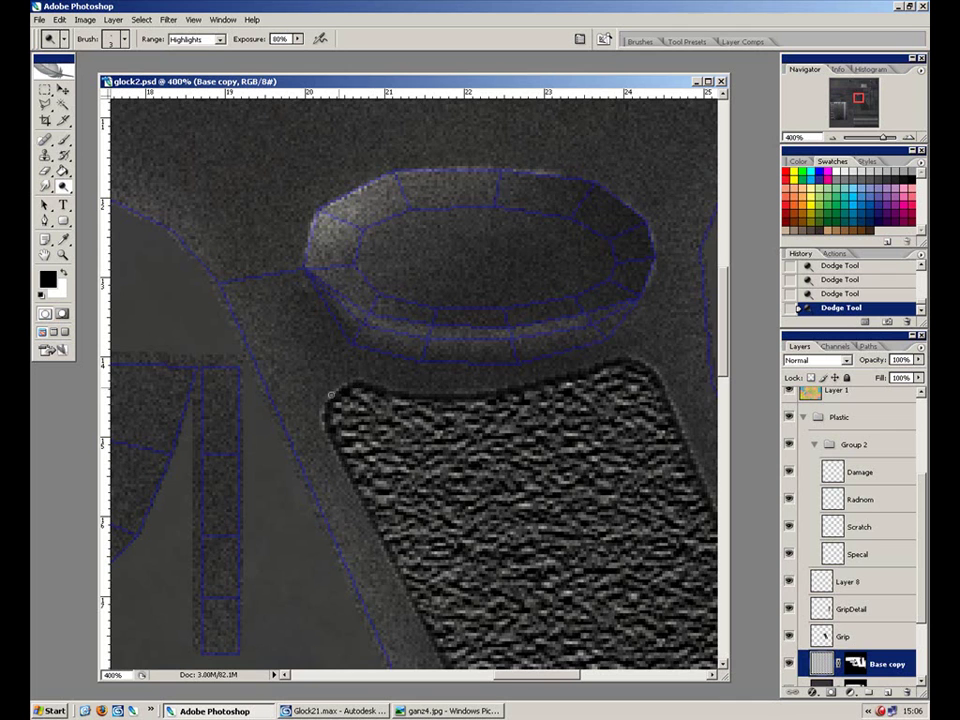
drag(422, 418, 360, 358)
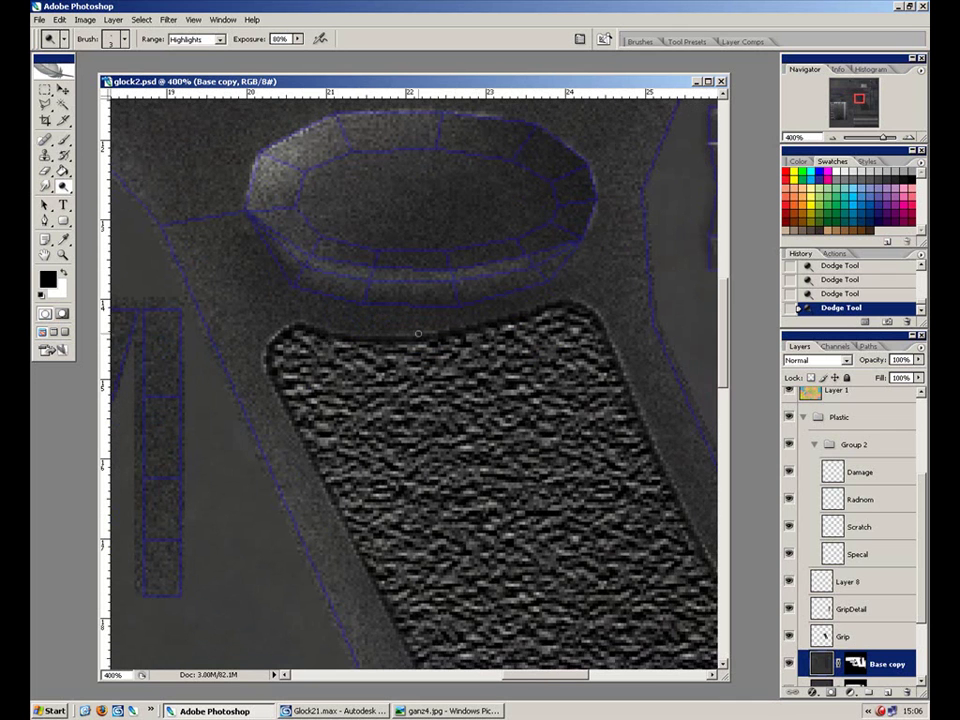
drag(628, 439, 475, 220)
drag(598, 432, 459, 362)
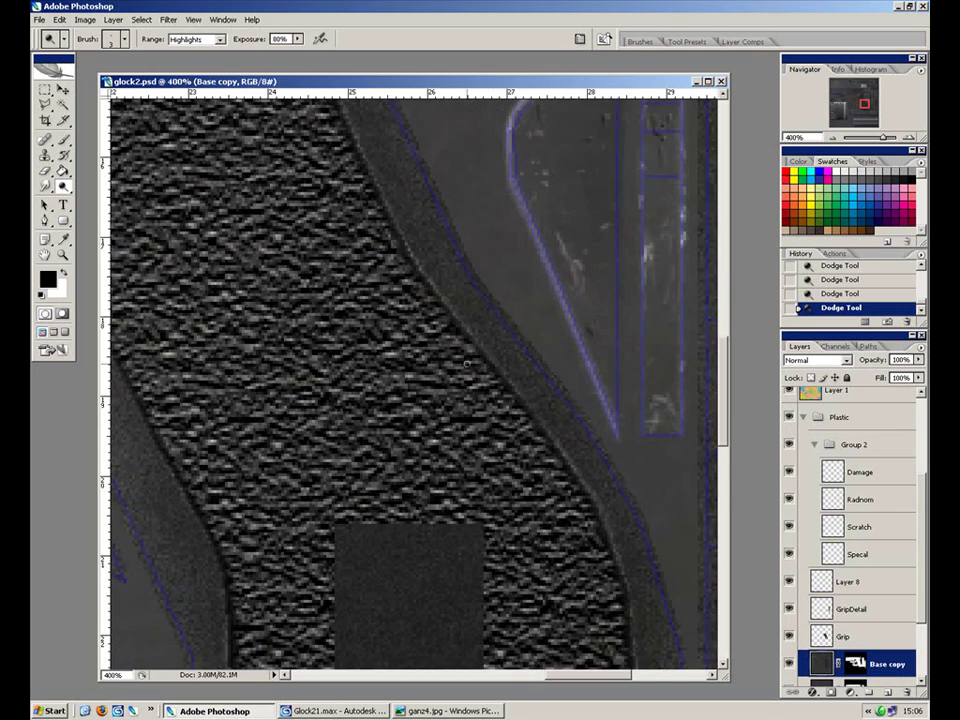
Step: Compare the grip area with and without the latest dodge strokes, and undo those strokes
key(ctrl+minus)
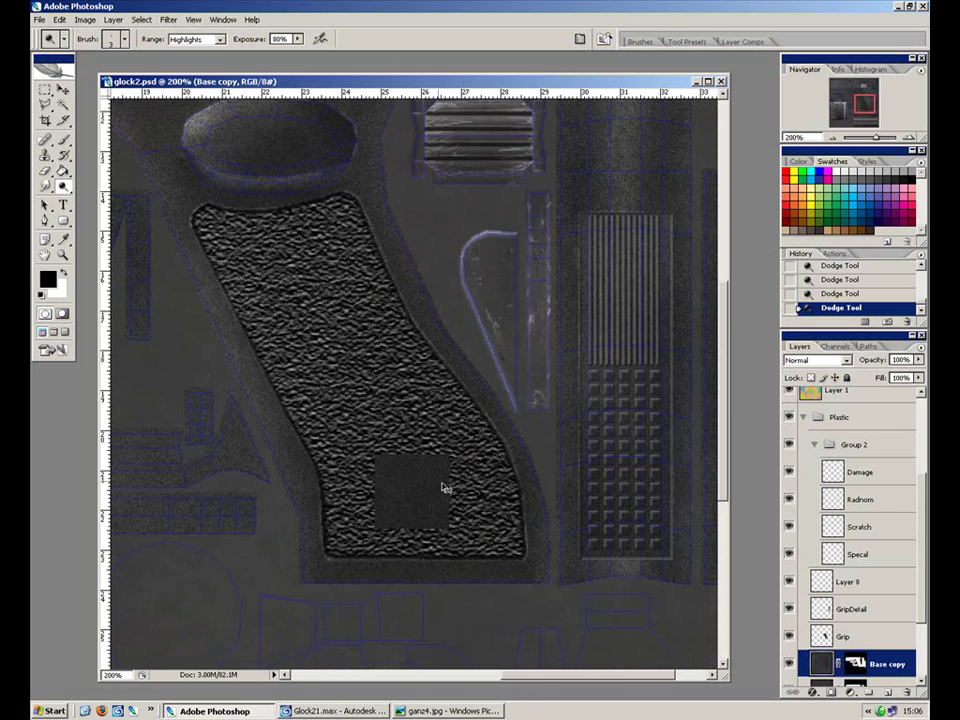
key(ctrl+plus)
drag(475, 492, 506, 369)
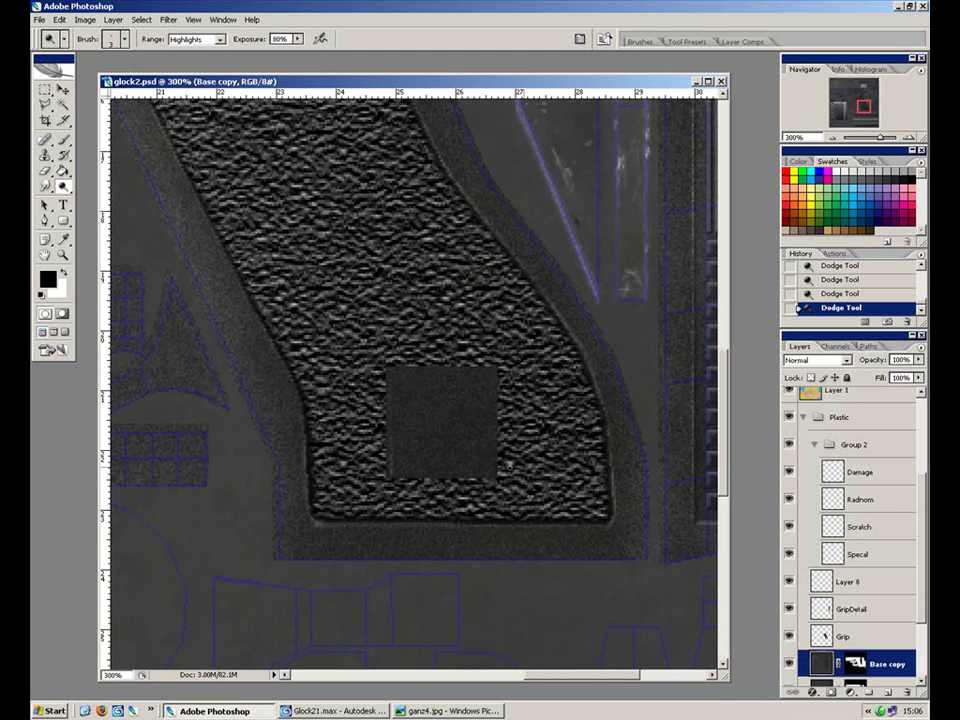
key(ctrl+minus)
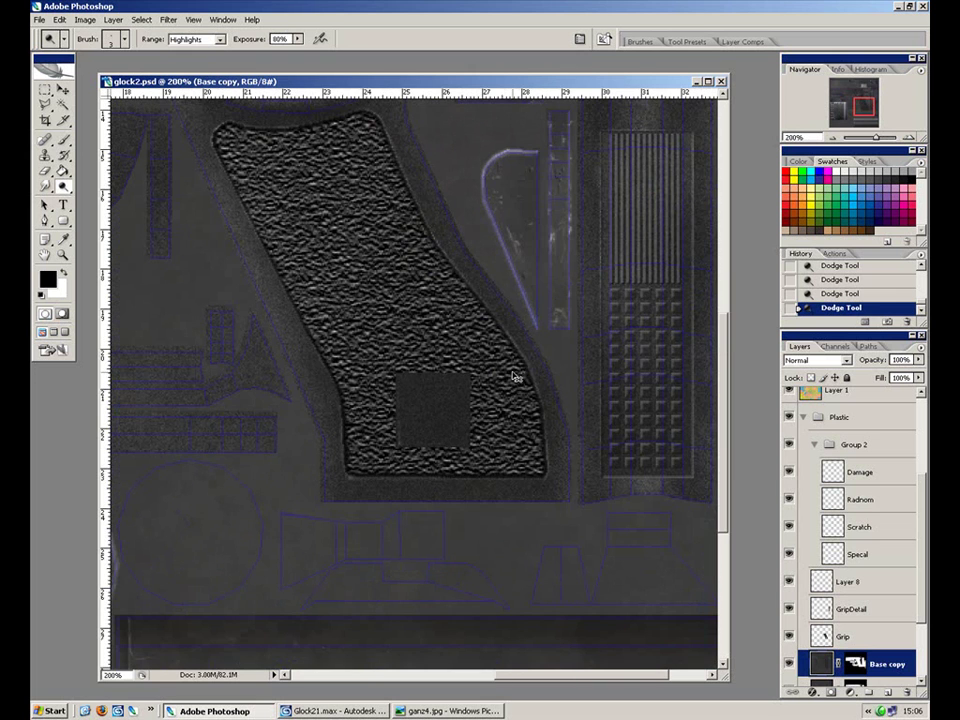
key(ctrl+alt+z)
key(ctrl+alt+z)
key(ctrl+alt+z)
key(ctrl+alt+z)
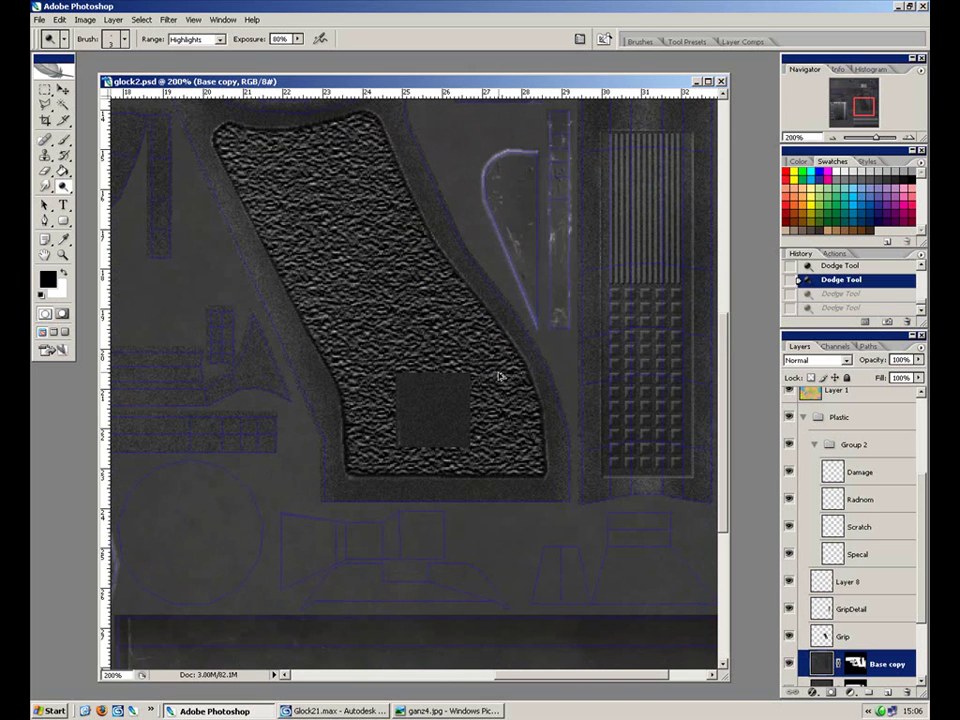
key(ctrl+alt+z)
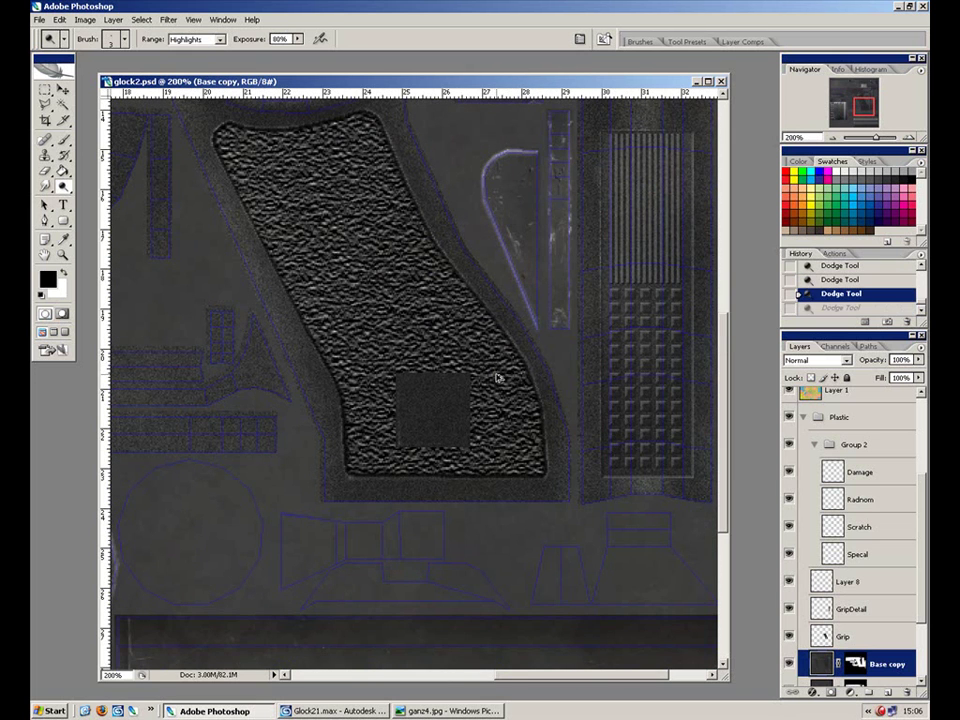
key(ctrl+alt+z)
key(ctrl+alt+z)
key(ctrl+alt+z)
Step: Examine the Metal group's layers by toggling the visibility of Details, TopSlide and Layer 6 to find the engraved Glock logo
click(804, 418)
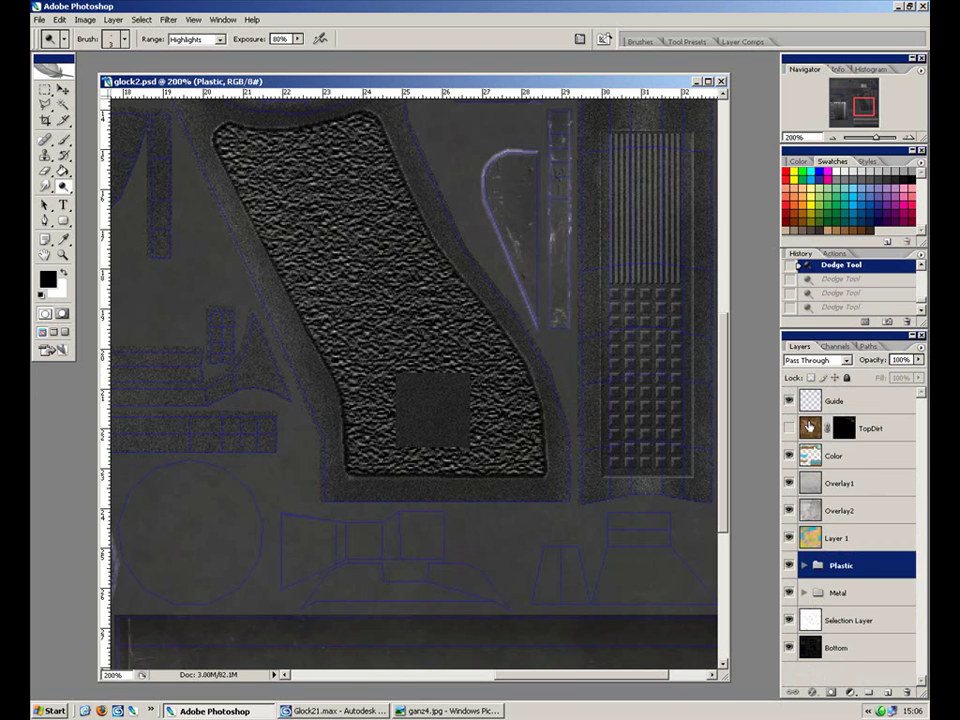
click(804, 593)
scroll(906, 491, down, 5)
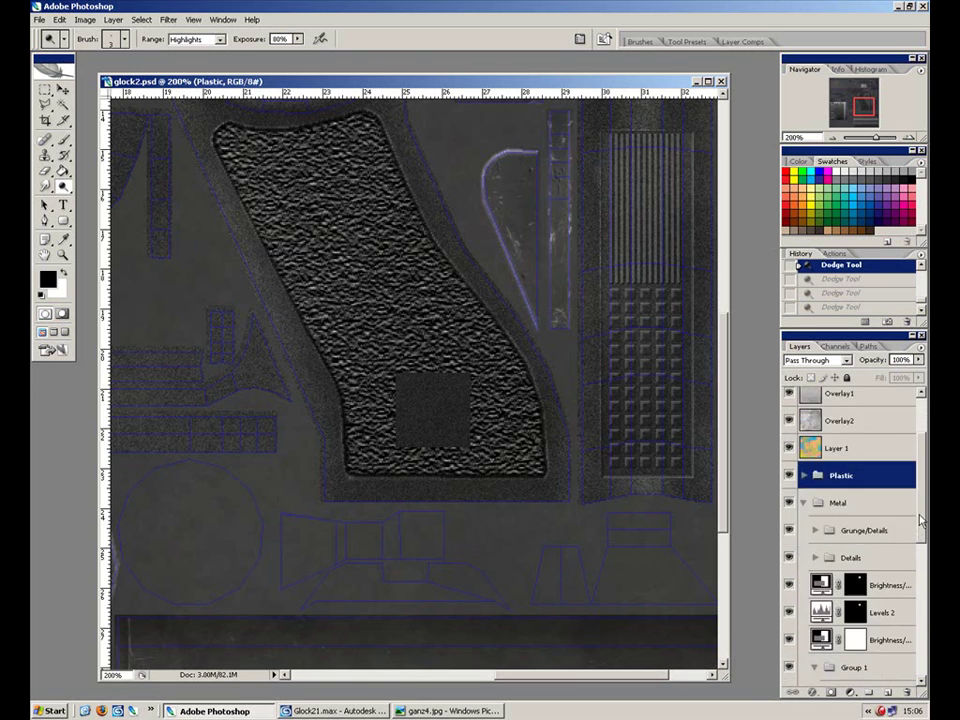
key(ctrl+minus)
key(ctrl+minus)
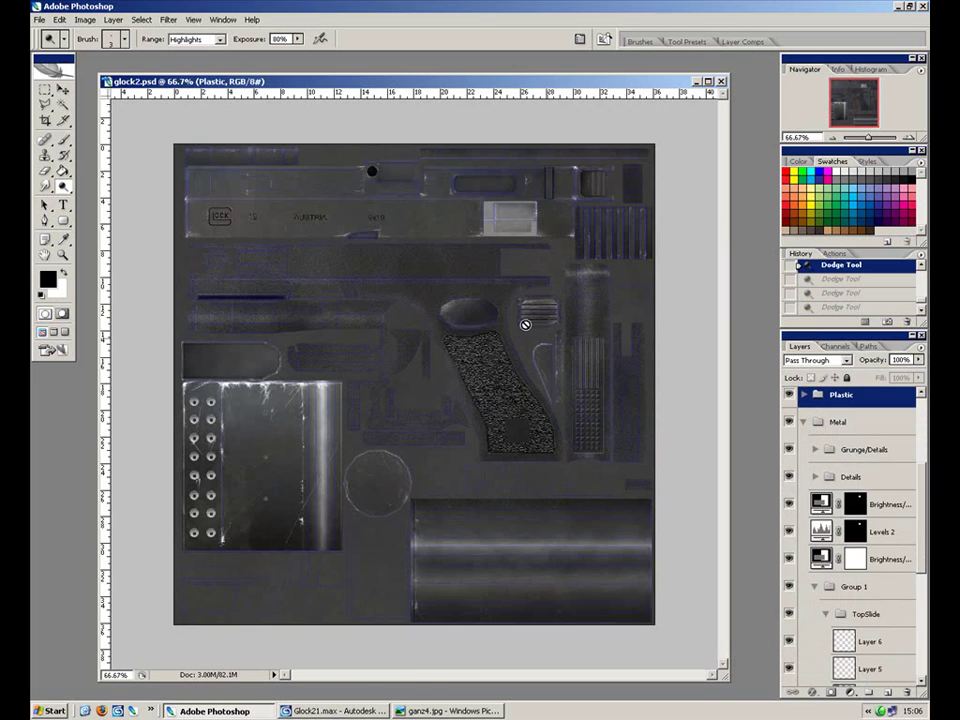
click(789, 477)
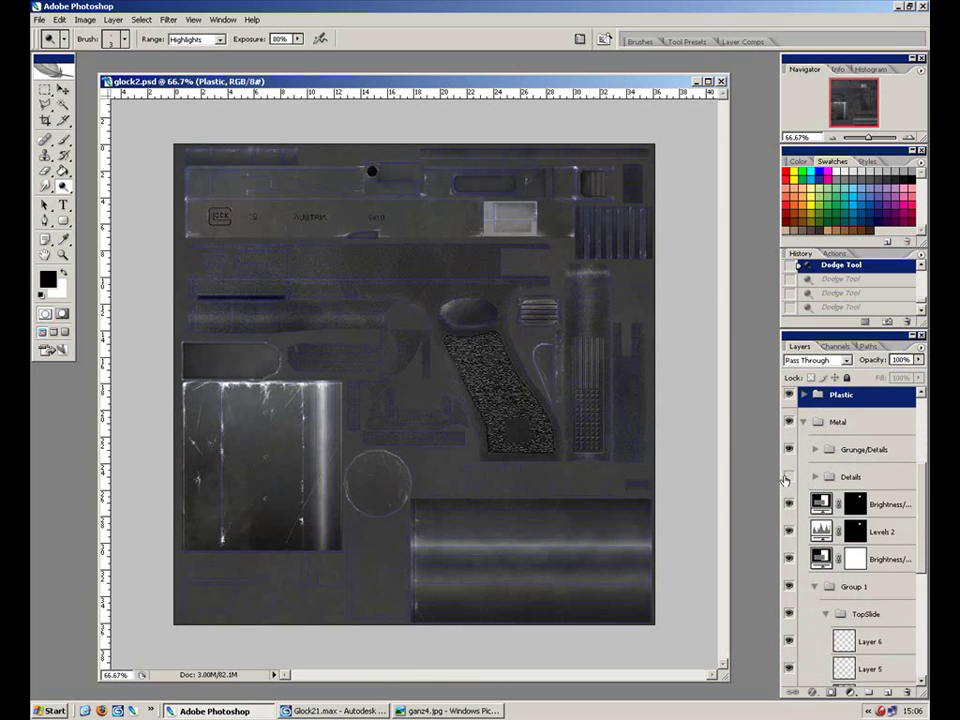
scroll(898, 558, down, 4)
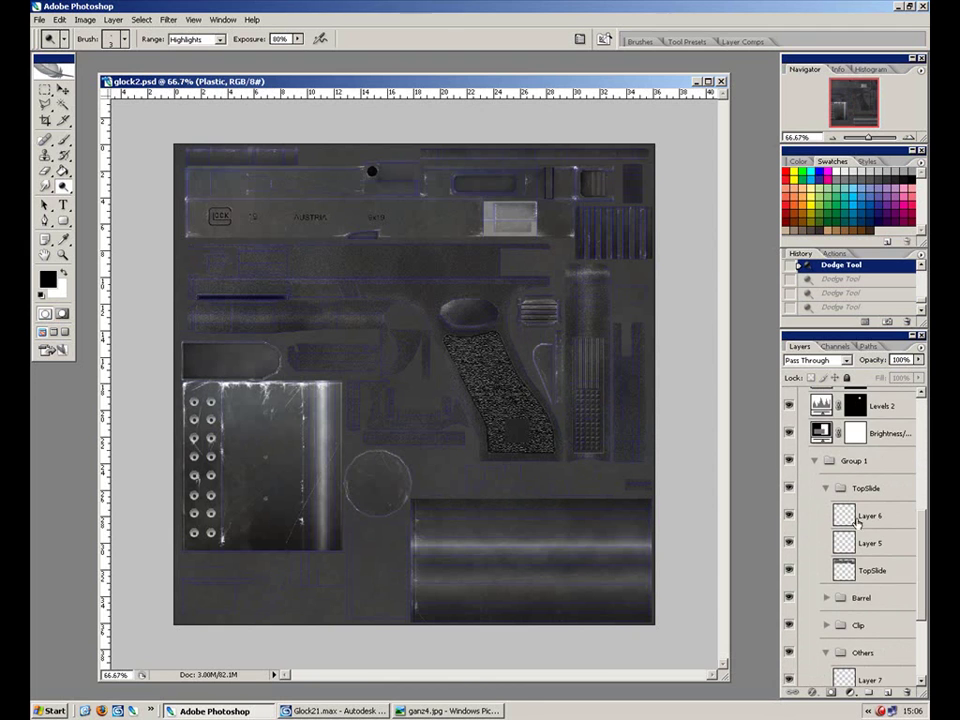
click(790, 490)
click(789, 490)
click(788, 517)
click(788, 517)
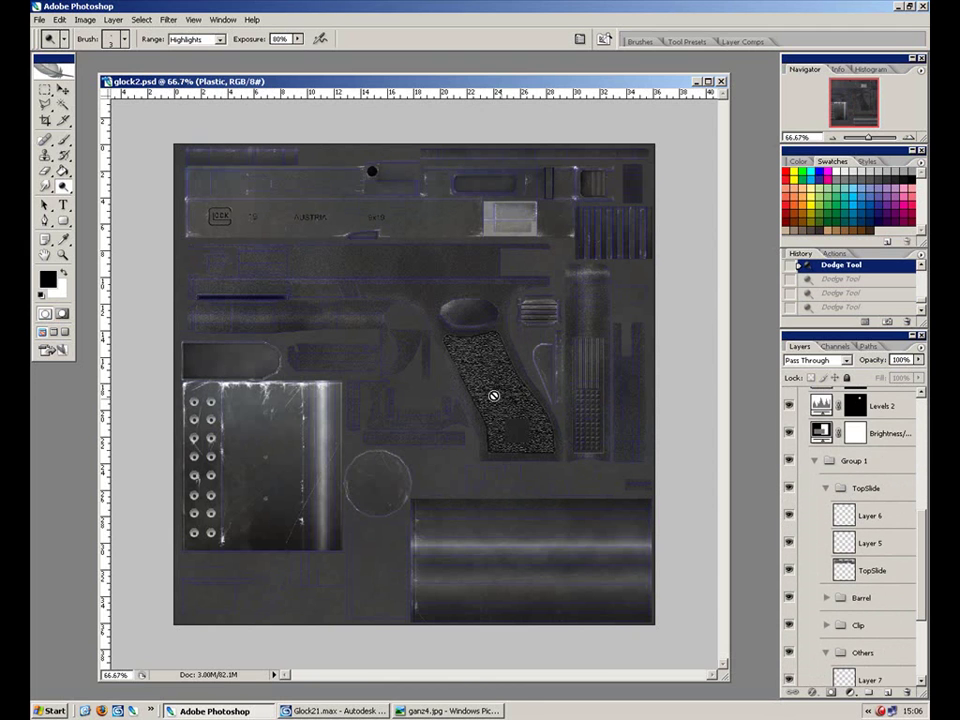
Step: Draw a rectangular marquee around the Glock logo on the slide and make Layer 6 active for the Move tool
click(45, 89)
click(196, 207)
drag(205, 207, 265, 260)
key(v)
click(452, 276)
click(862, 516)
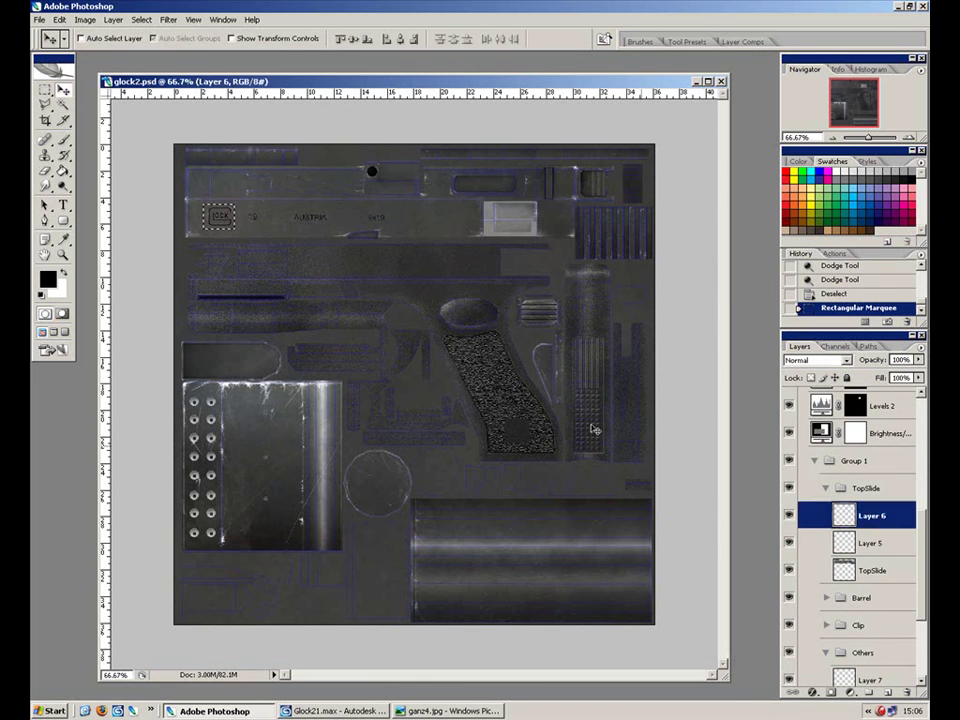
Step: Duplicate the Glock logo from the slide onto the grip's plain square within Layer 6, and deselect it
drag(223, 230, 528, 434)
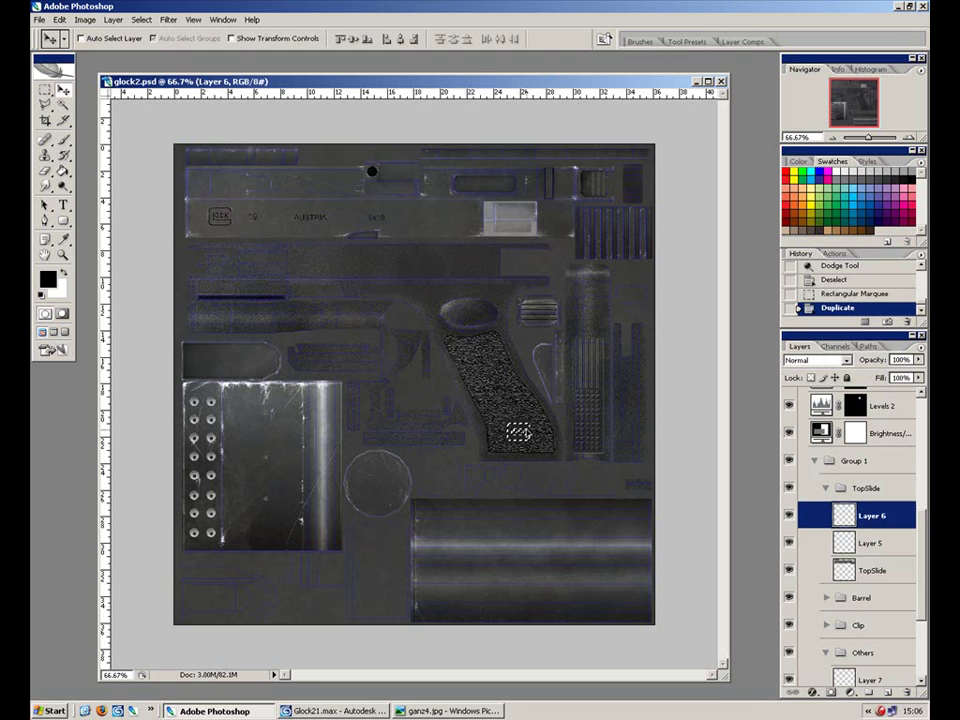
key(ctrl+plus)
key(ctrl+plus)
key(ctrl+plus)
drag(590, 476, 293, 307)
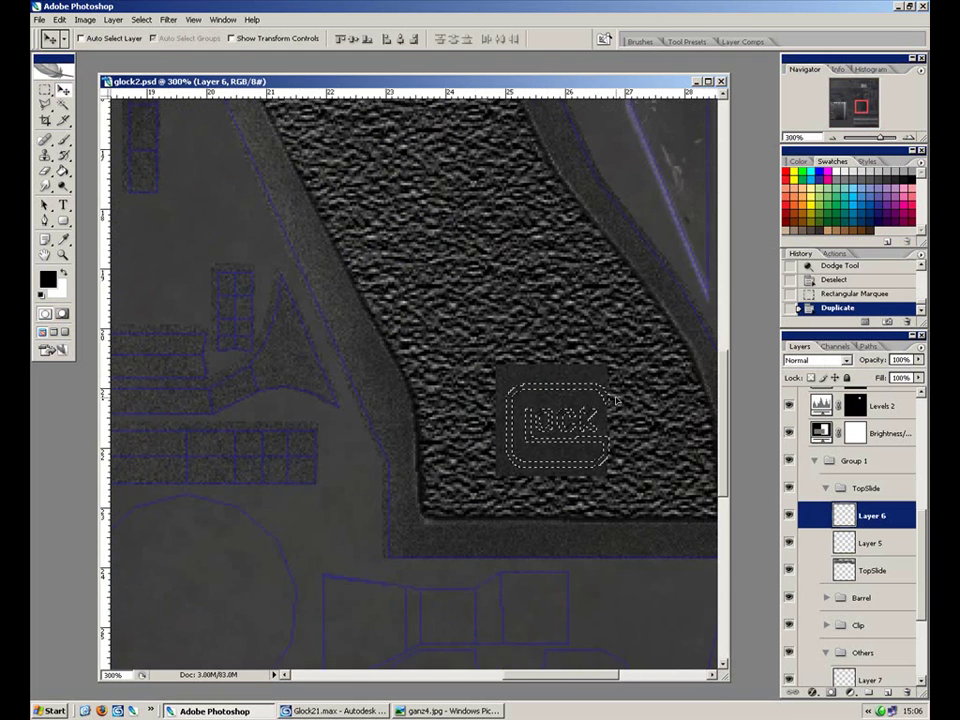
key(ctrl+plus)
key(ctrl+minus)
key(ctrl+minus)
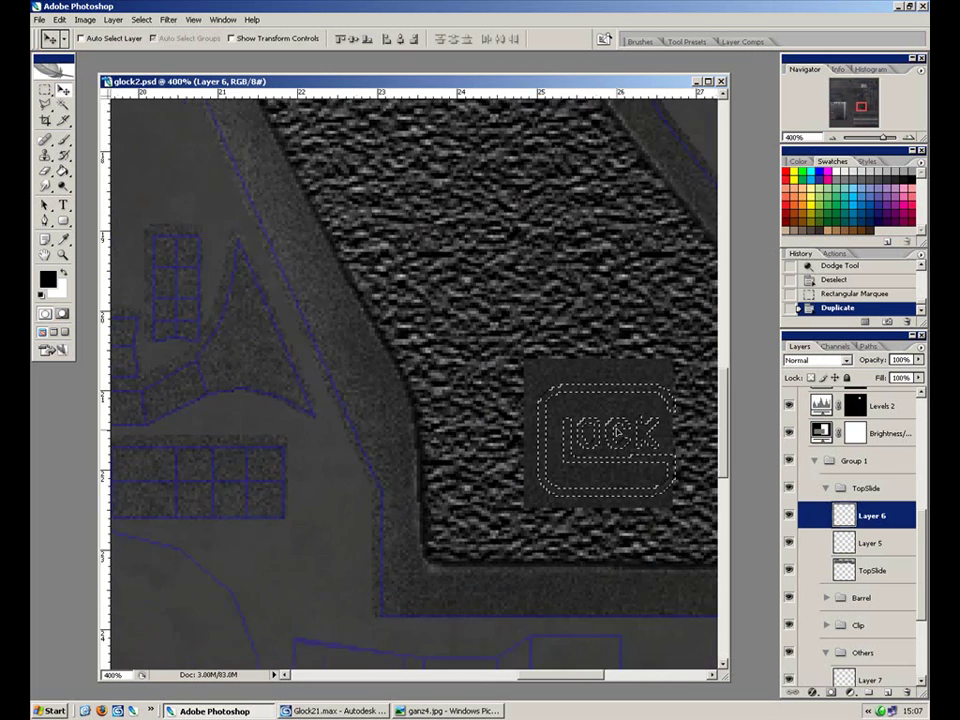
key(ctrl+minus)
drag(492, 348, 757, 623)
drag(446, 380, 634, 579)
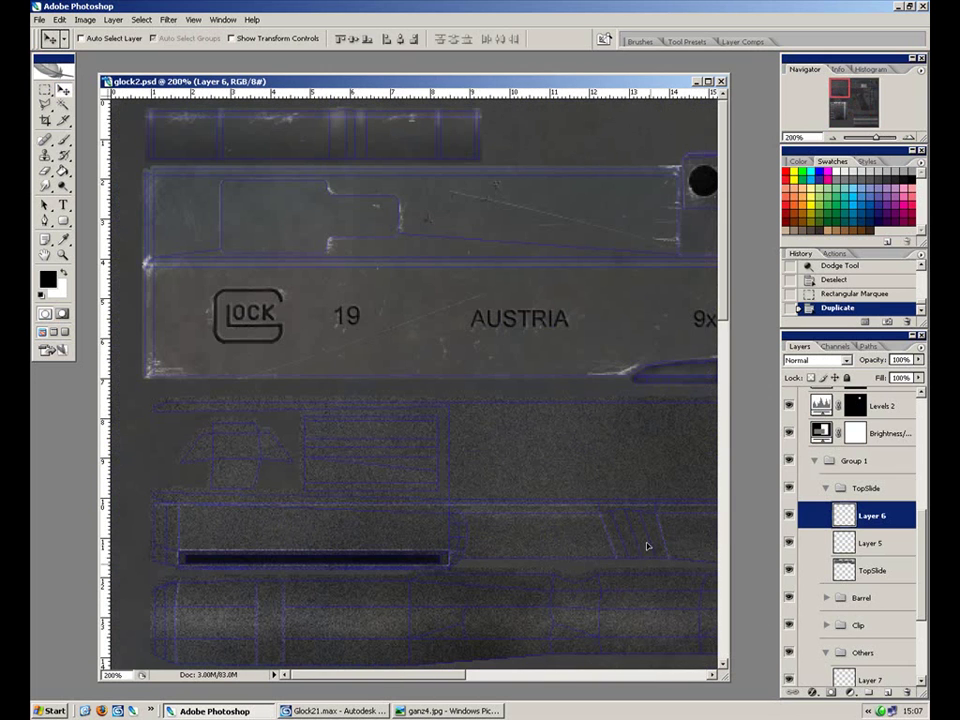
key(ctrl+d)
Step: Identify the logo by toggling Layer 6, and reselect the slide's Glock logo with a rectangular marquee
click(789, 516)
click(789, 516)
click(45, 90)
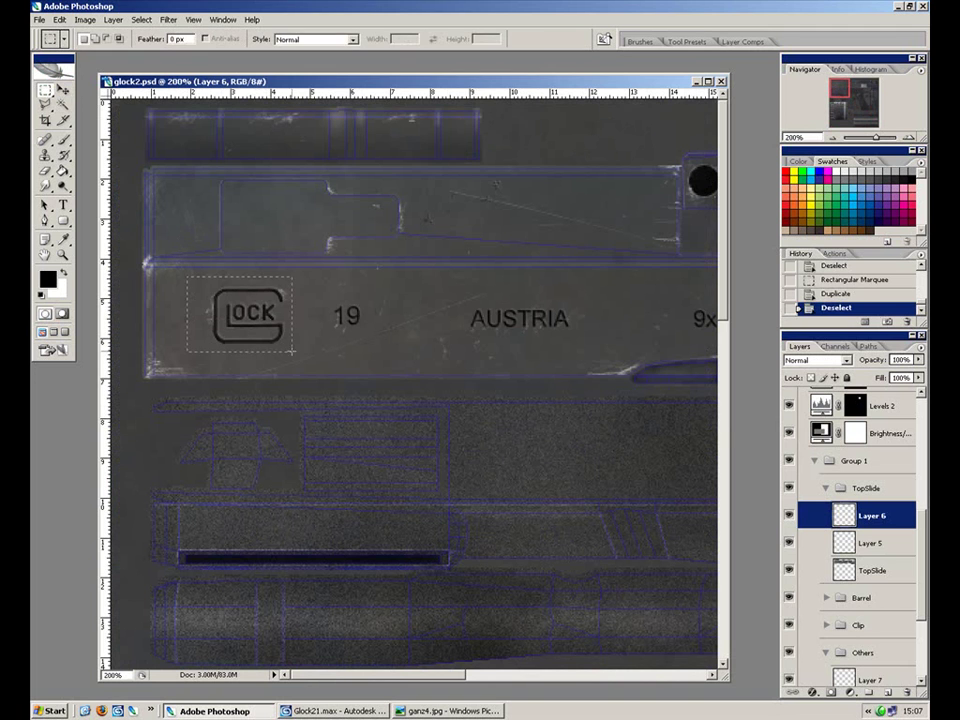
drag(187, 276, 297, 357)
key(v)
drag(232, 275, 259, 204)
key(ctrl+z)
Step: Paste the copied Glock logo as a new layer directly above the Plastic group
drag(621, 504, 466, 462)
scroll(855, 569, up, 5)
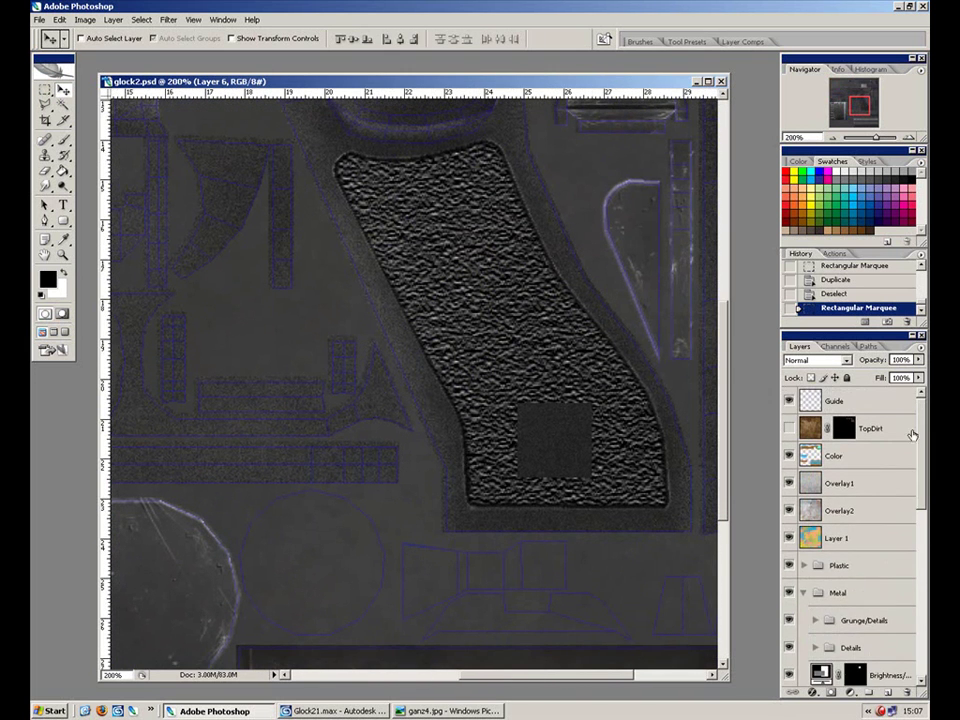
click(855, 566)
key(ctrl+v)
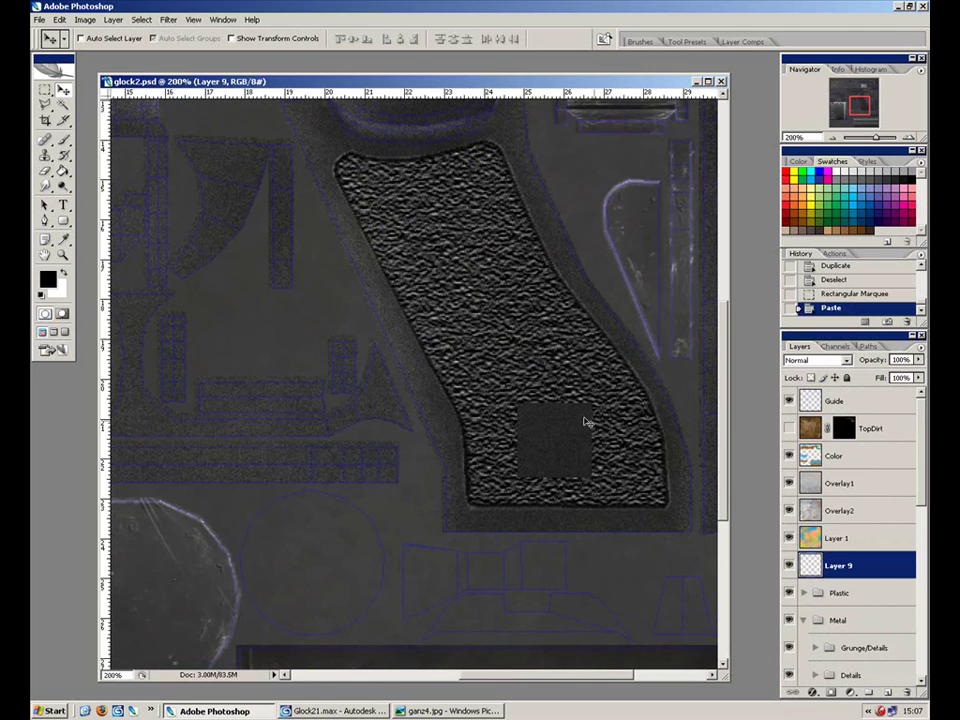
Step: Move the pasted logo onto the plain square near the grip's lower end
key(ctrl+minus)
key(ctrl+minus)
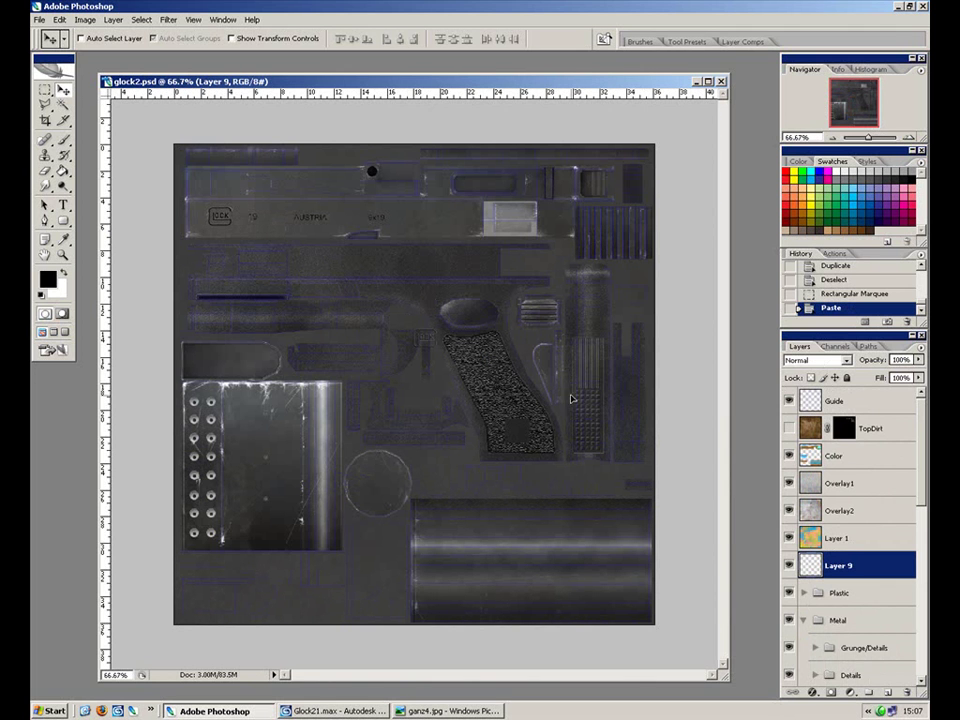
key(Down)
key(ctrl+plus)
key(ctrl+plus)
key(ctrl+plus)
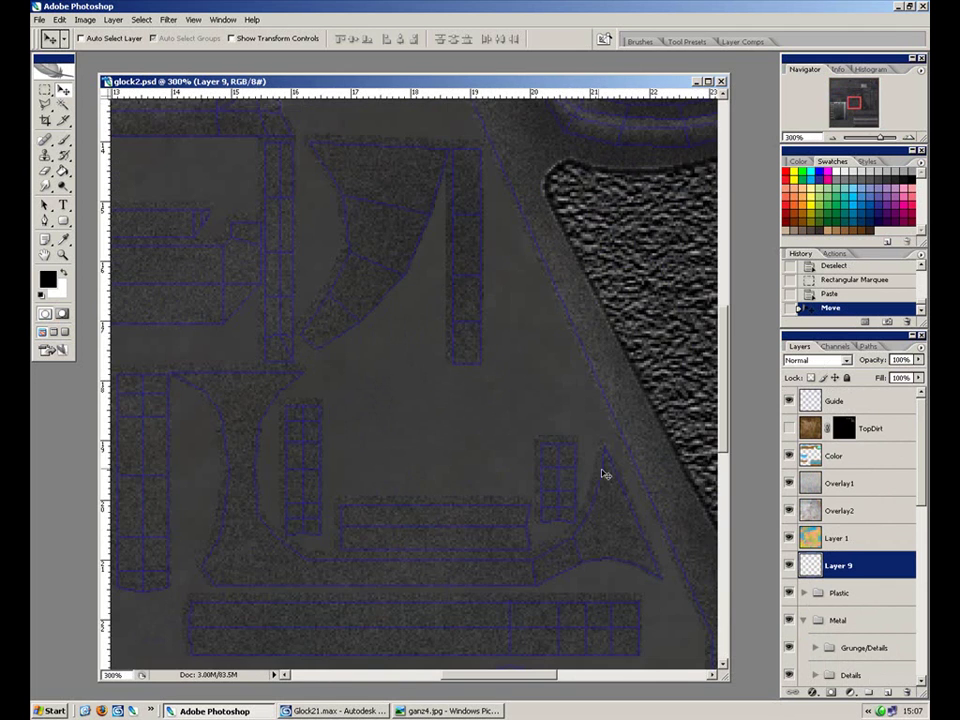
drag(620, 489, 340, 340)
key(ctrl+plus)
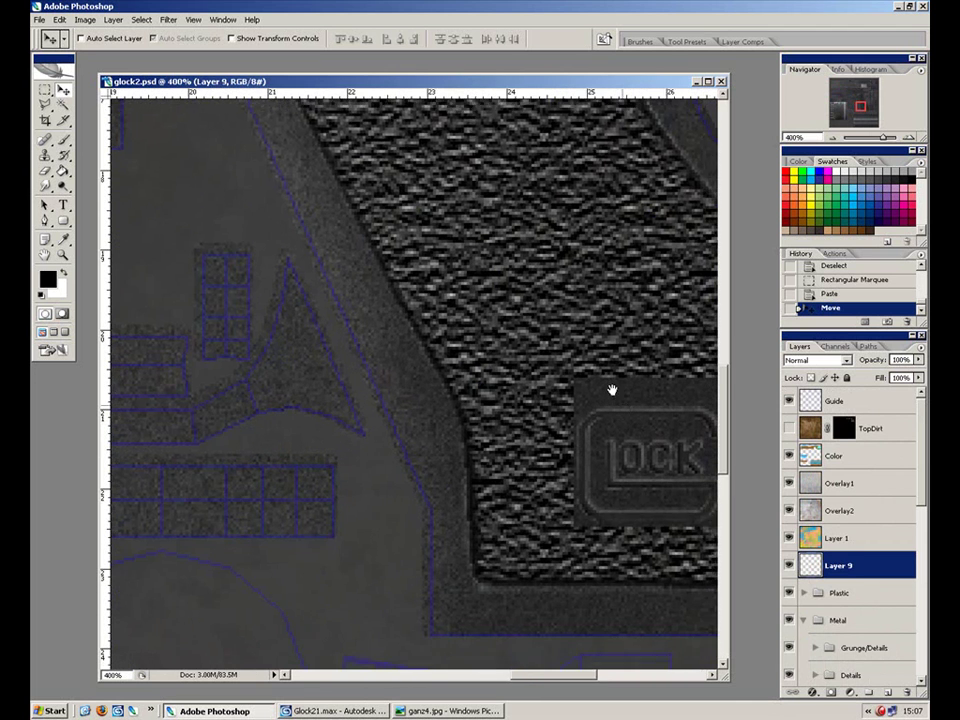
drag(628, 416, 495, 326)
Step: Scale the pasted logo down slightly with Free Transform so it fits within the grip's plain square
key(ctrl+t)
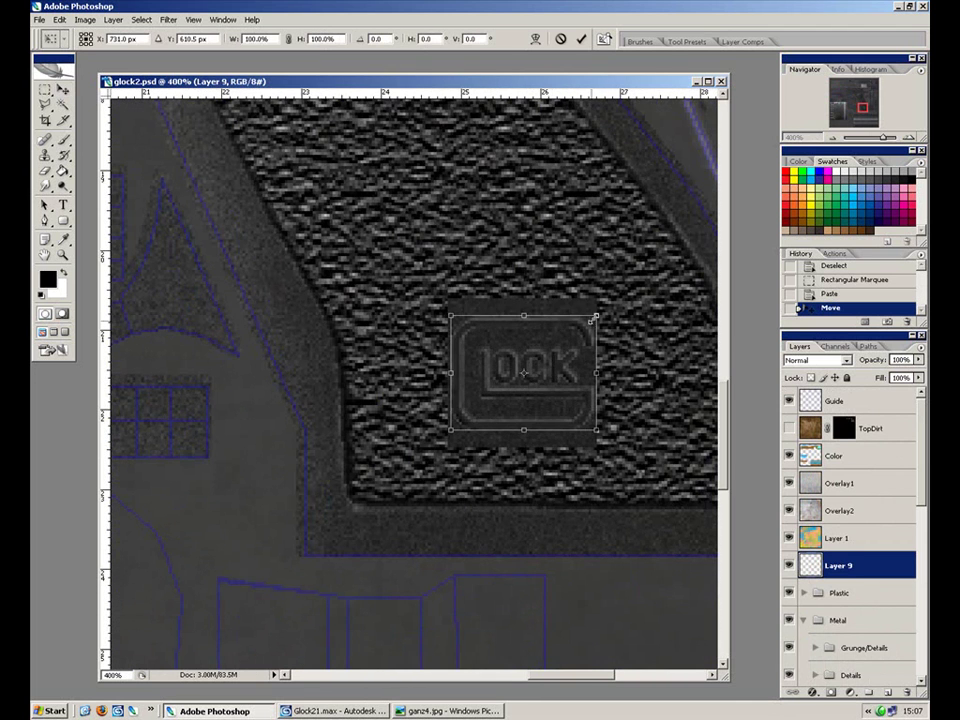
mouse_move(588, 322)
mouse_down()
mouse_move(579, 317)
mouse_move(589, 320)
mouse_up()
key(Return)
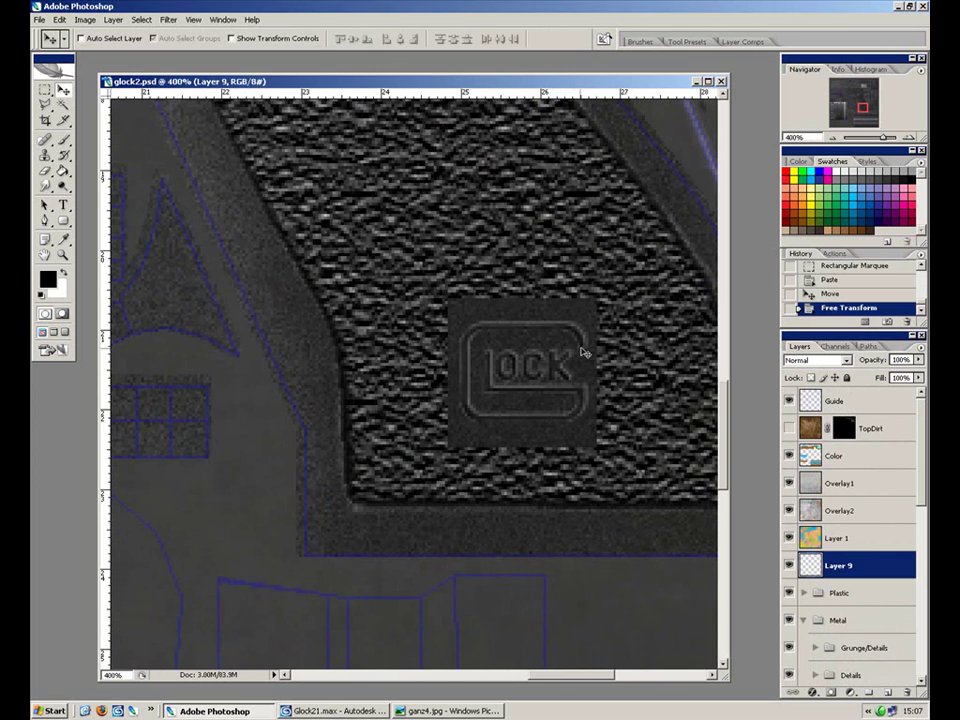
key(ctrl+plus)
key(ctrl+minus)
key(ctrl+minus)
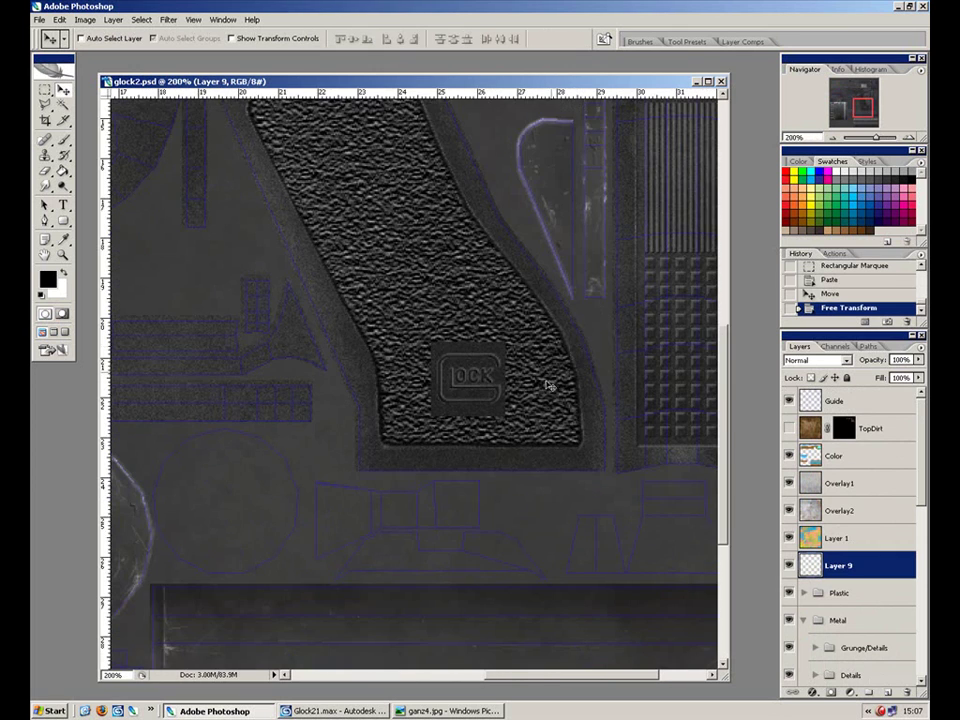
Step: Darken the grip logo with Hue/Saturation and check it against the whole grip
key(ctrl+plus)
key(ctrl+plus)
drag(568, 369, 409, 371)
key(ctrl+u)
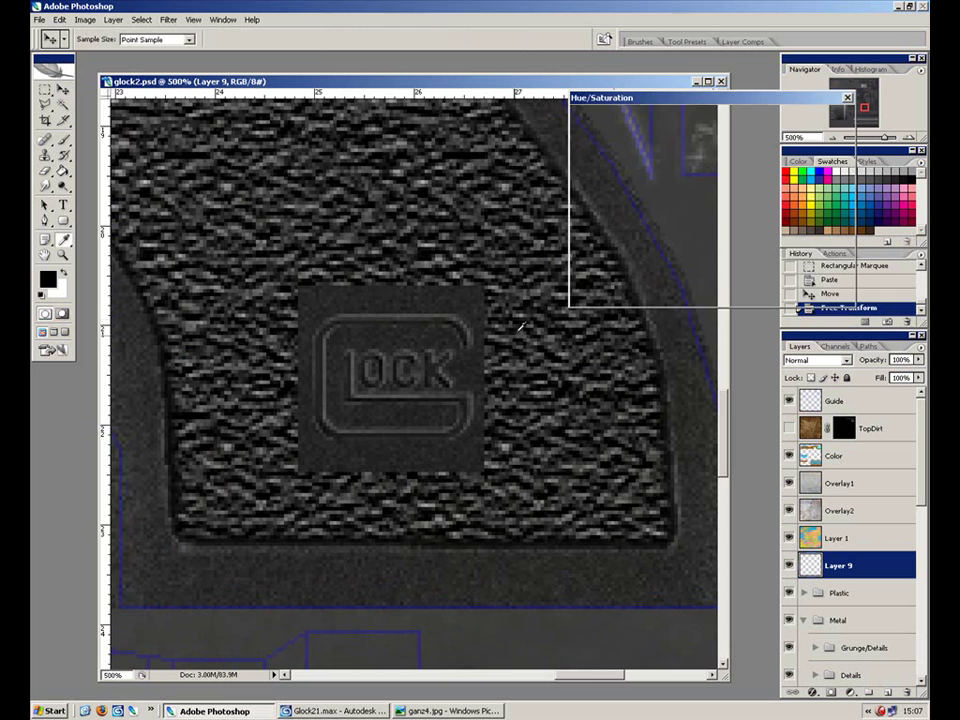
drag(659, 236, 651, 240)
key(Return)
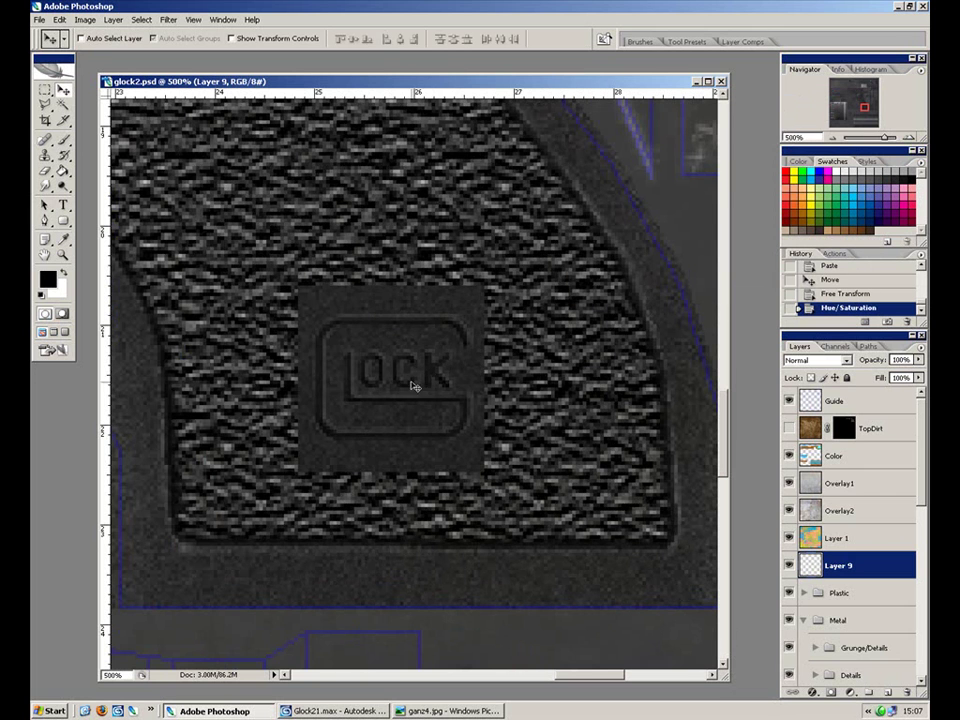
key(ctrl+minus)
key(ctrl+minus)
key(ctrl+minus)
key(ctrl+minus)
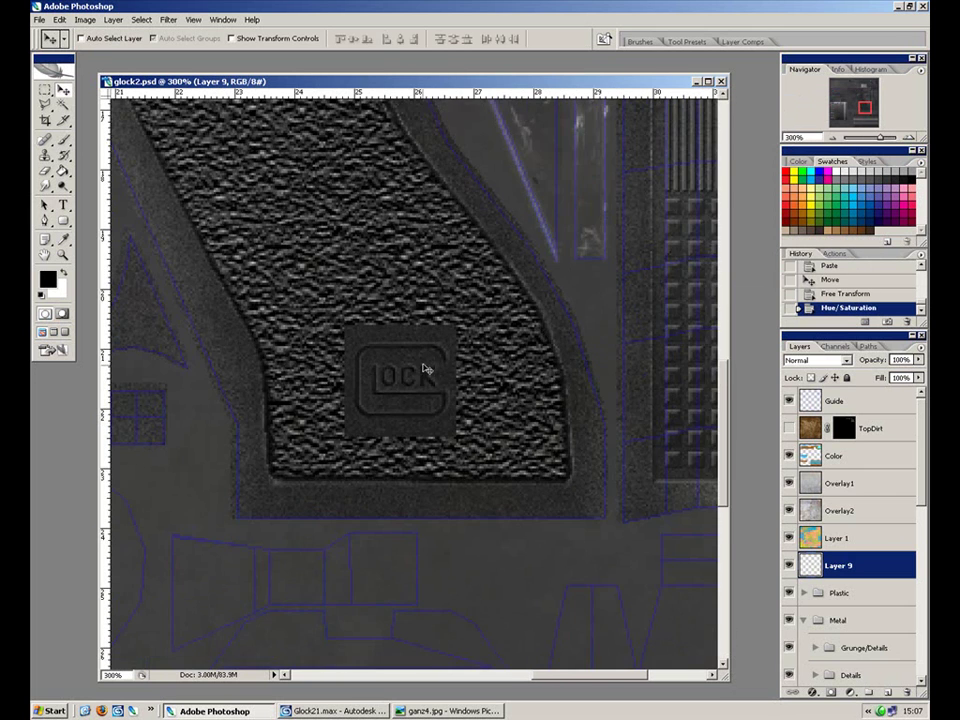
drag(407, 300, 437, 450)
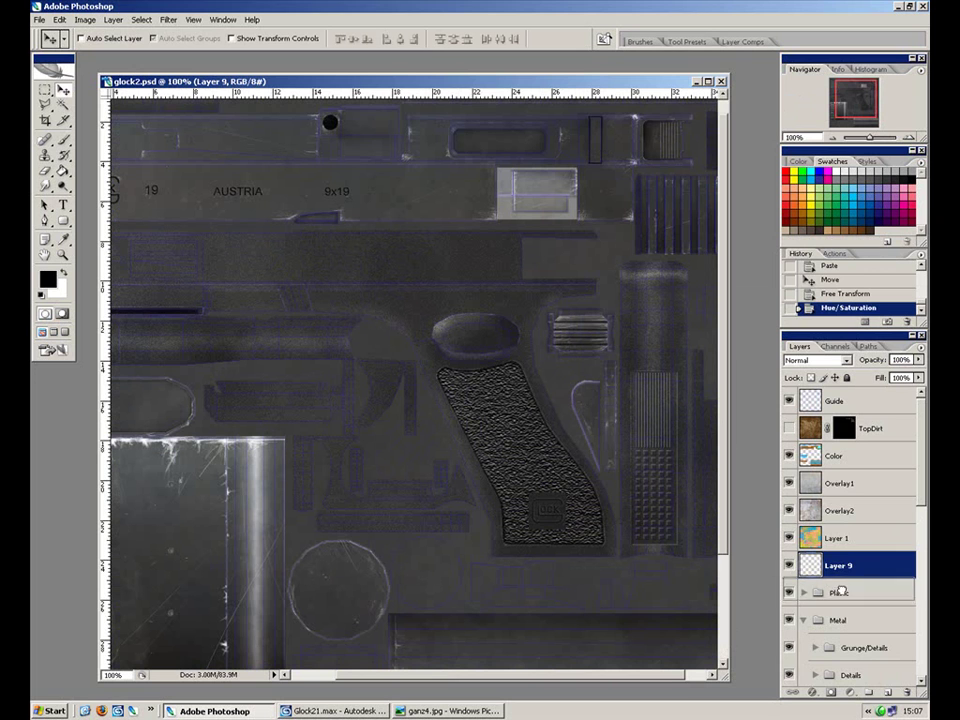
Step: Move the logo layer, Layer 9, into the Plastic group and expand the group to show its layers
drag(838, 568, 840, 593)
click(805, 567)
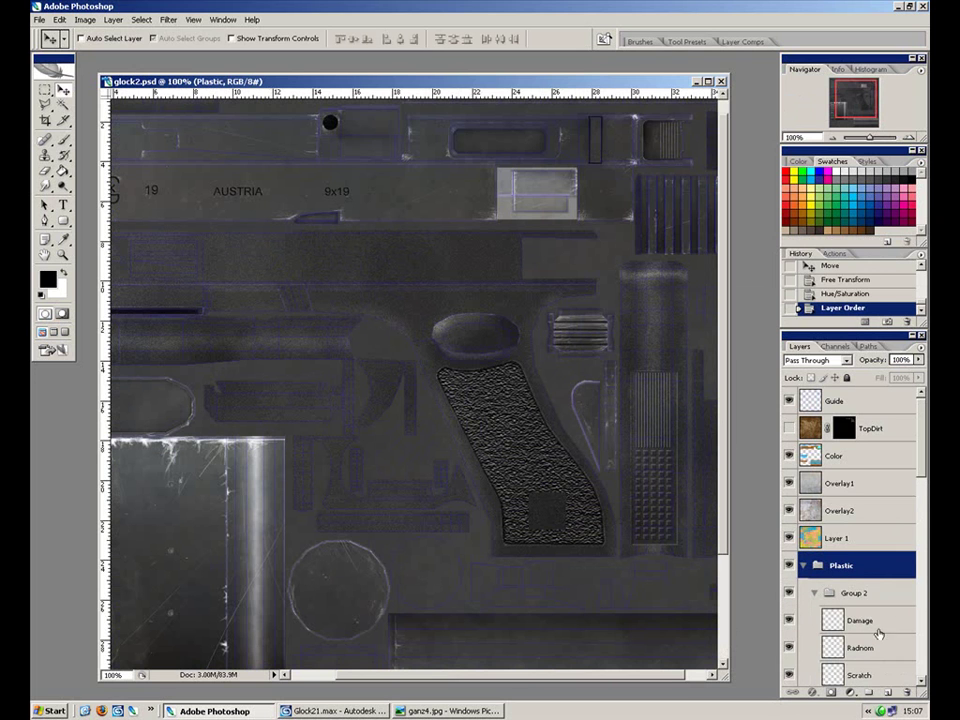
click(921, 530)
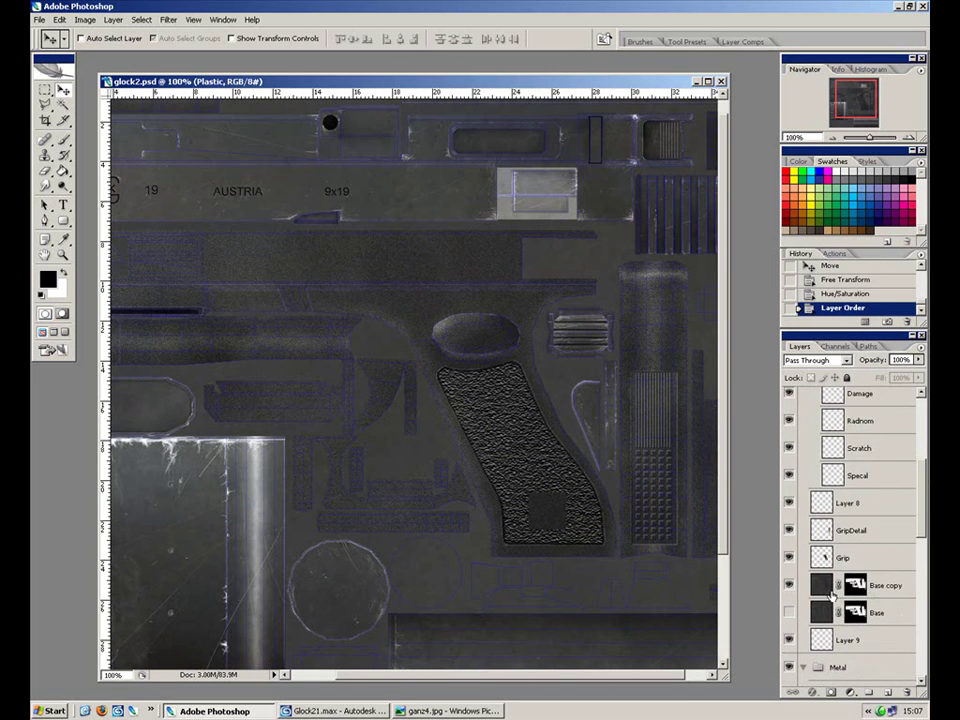
Step: Highlight the bottom edge of the grip's plastic on the Base copy layer with the Dodge tool at 80% exposure
click(880, 585)
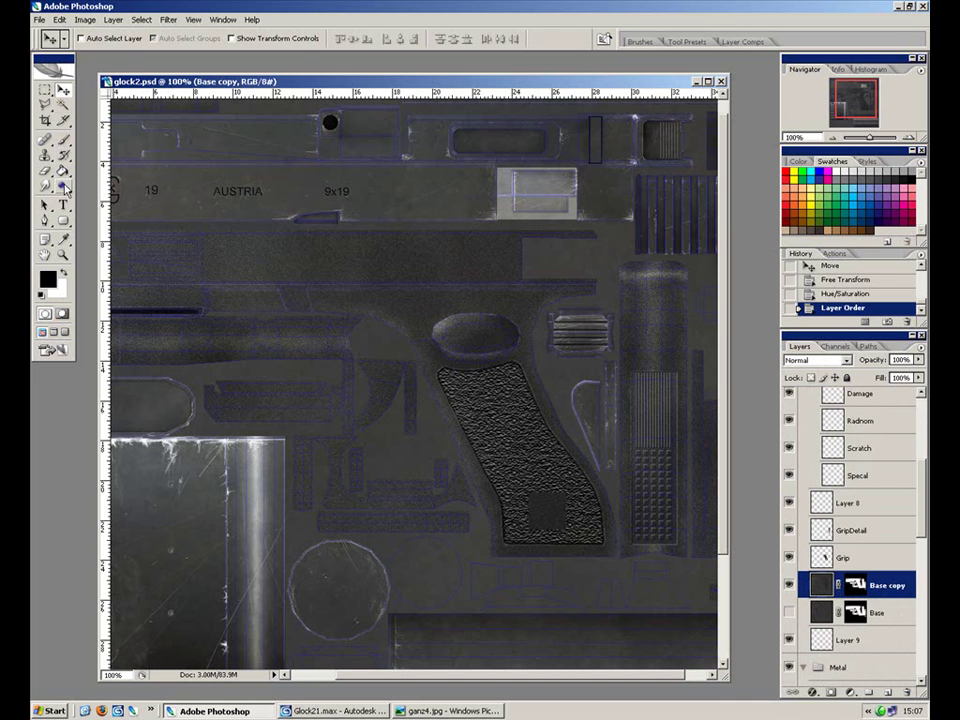
click(62, 186)
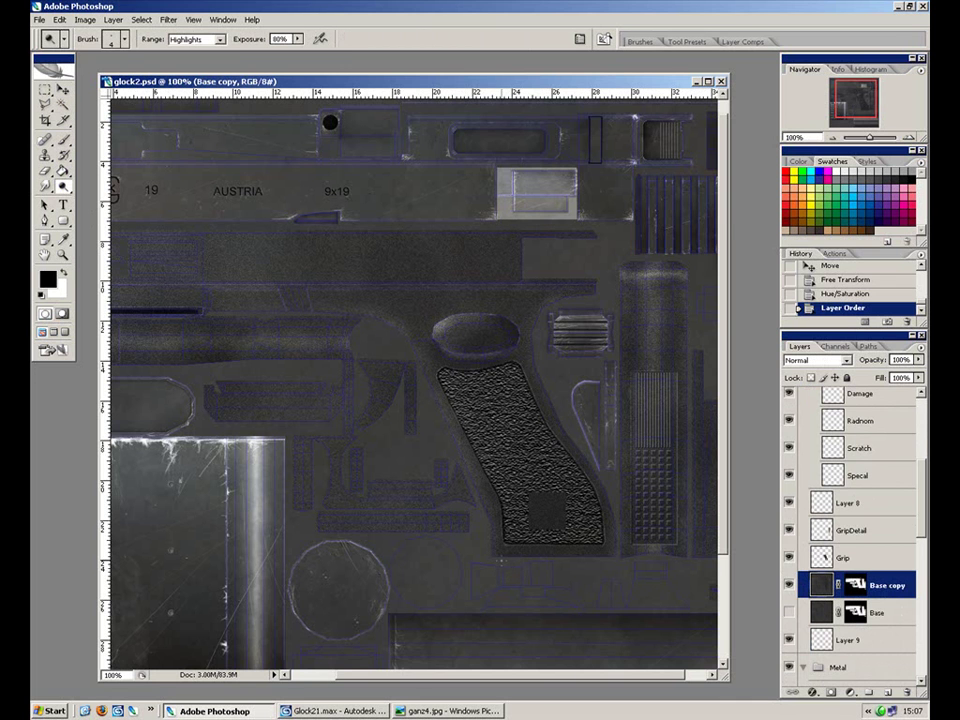
key(ctrl+plus)
drag(561, 542, 335, 320)
key(])
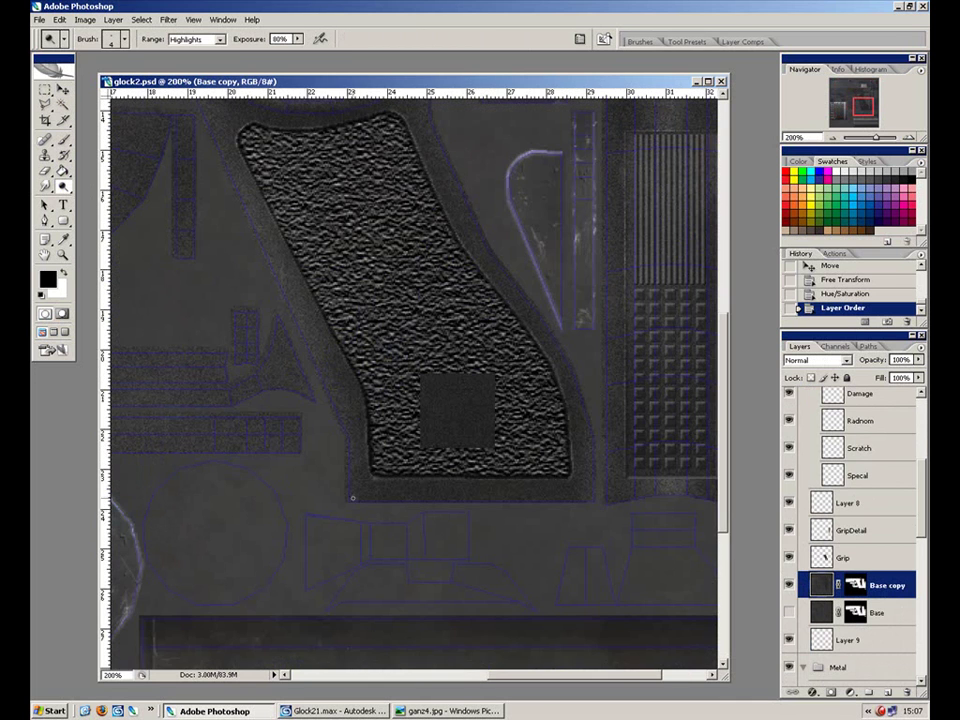
drag(348, 499, 632, 508)
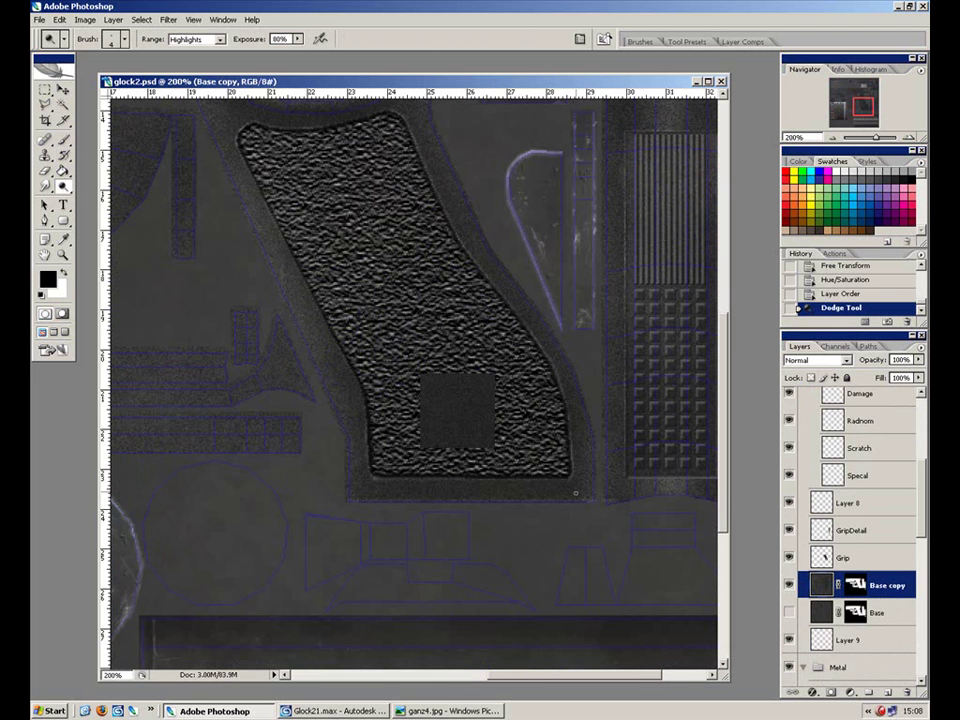
Step: Set the Dodge exposure to 60% and highlight the bottom edges of the grip and the neighbouring plastic strips
key(ctrl+plus)
drag(192, 372, 408, 372)
drag(484, 358, 339, 318)
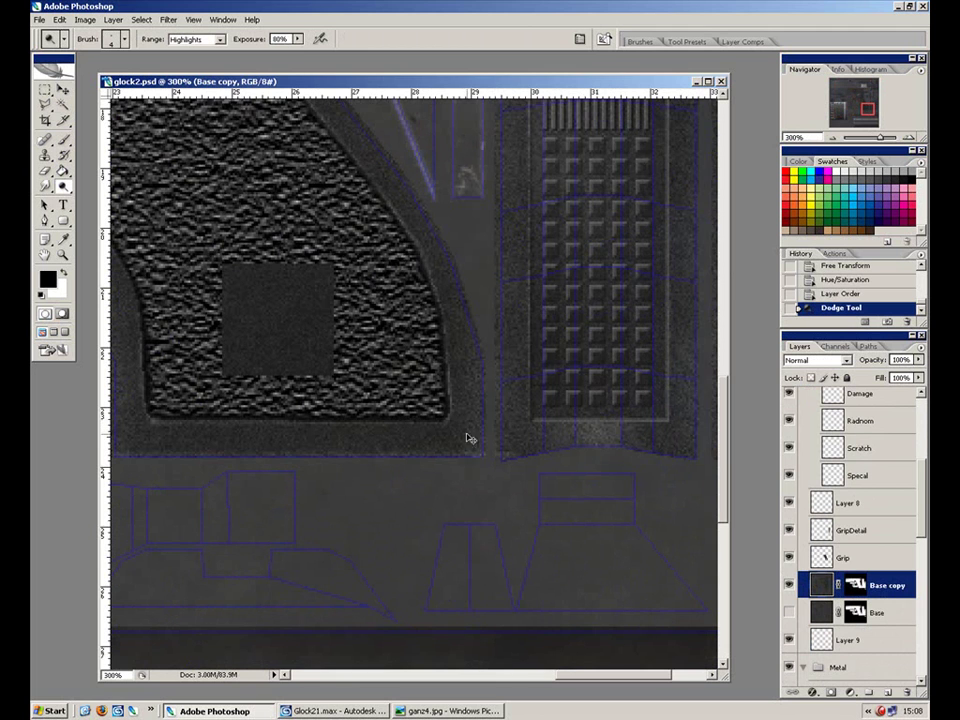
drag(358, 446, 412, 436)
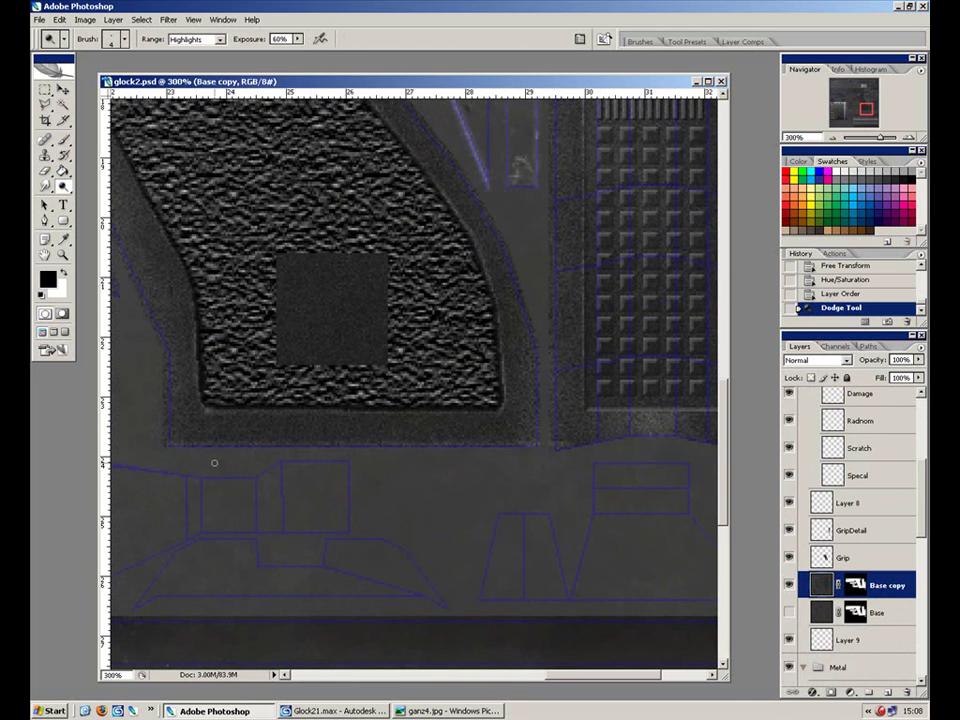
mouse_move(167, 444)
mouse_down()
mouse_move(540, 444)
mouse_move(429, 407)
mouse_move(409, 411)
mouse_move(604, 438)
mouse_up()
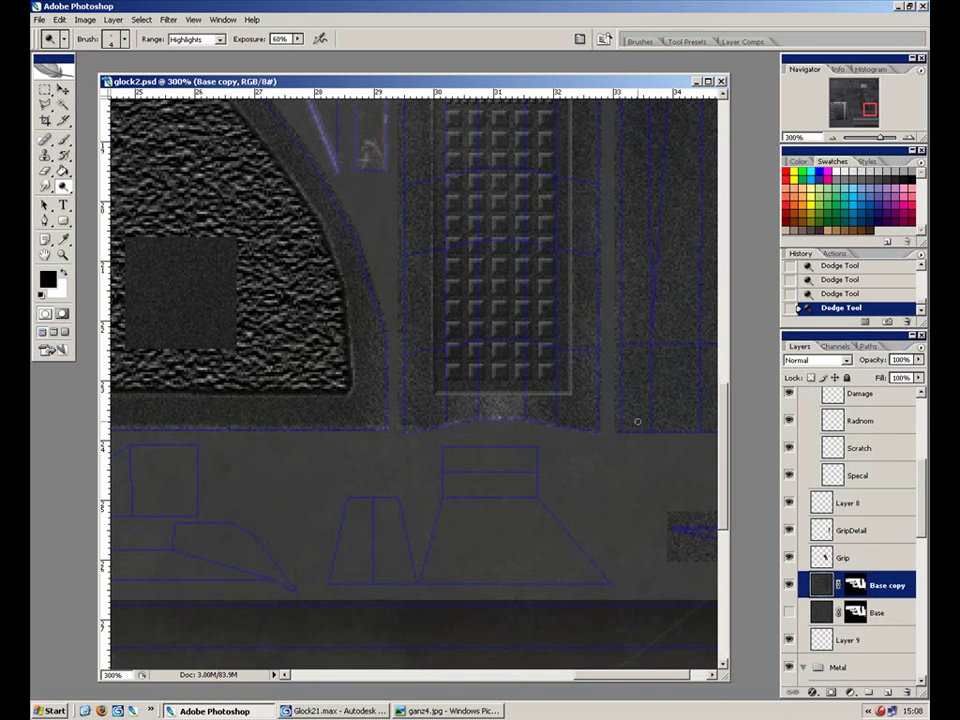
Step: Compare the texture with and without the Guide layer, and examine the backstrap, thumb rest and frame plastic parts
scroll(790, 418, up, 3)
click(789, 402)
click(790, 402)
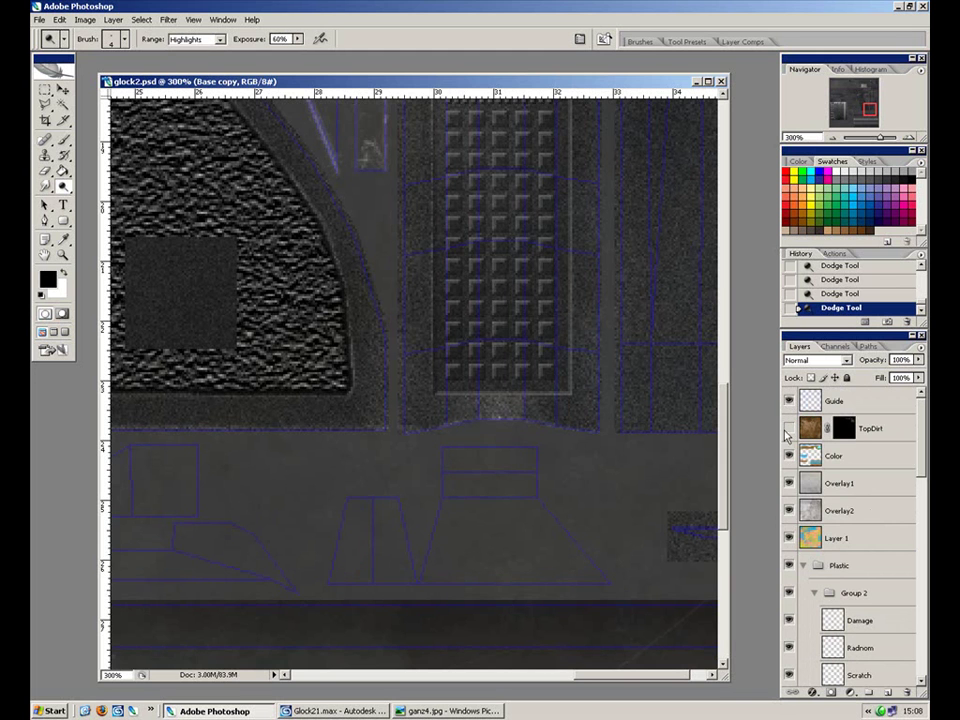
drag(513, 165, 491, 456)
drag(446, 343, 422, 583)
drag(403, 292, 403, 521)
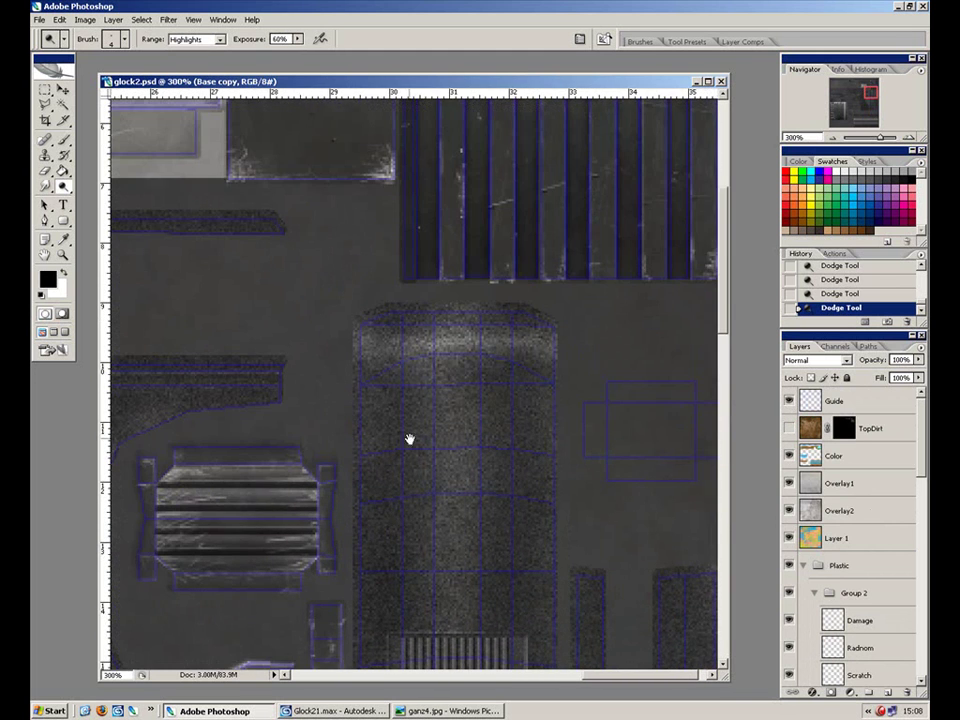
drag(316, 362, 632, 362)
drag(450, 412, 525, 272)
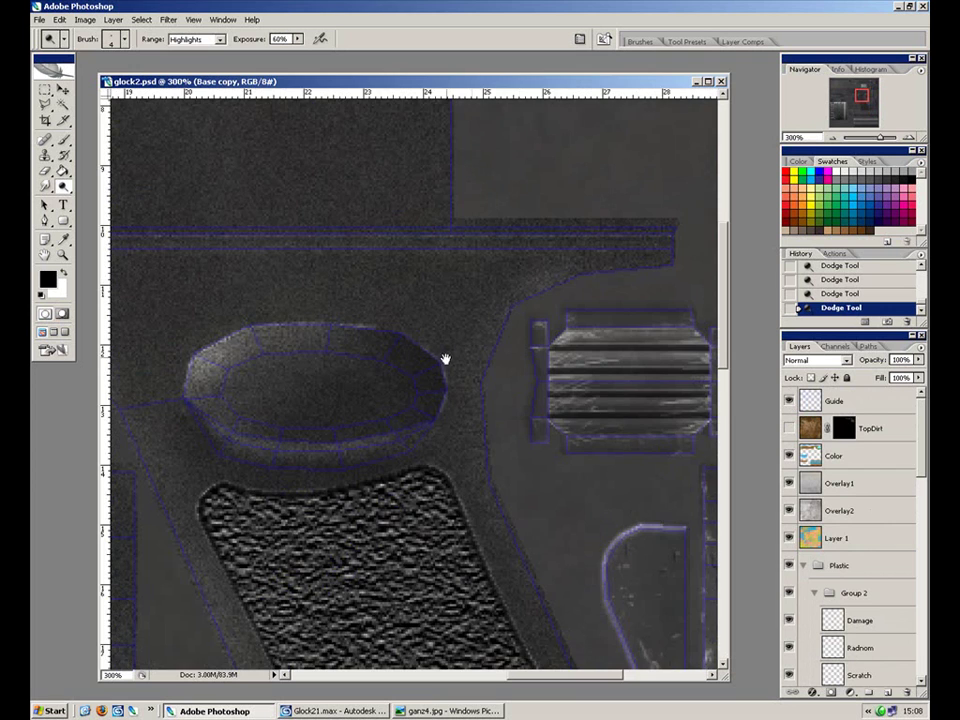
drag(450, 356, 637, 318)
key(ctrl+minus)
drag(314, 341, 628, 400)
drag(333, 404, 496, 468)
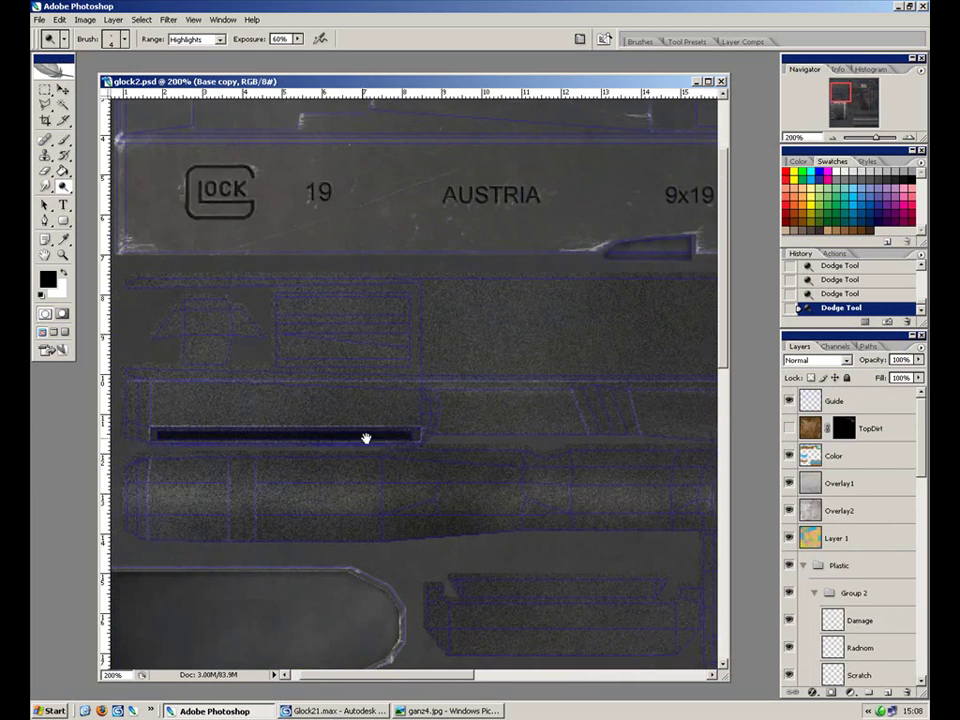
Step: Outline the slanted ribbed section of the frame below the slide with a polygonal lasso selection
key(ctrl+plus)
key(ctrl+plus)
drag(590, 377, 210, 335)
key(l)
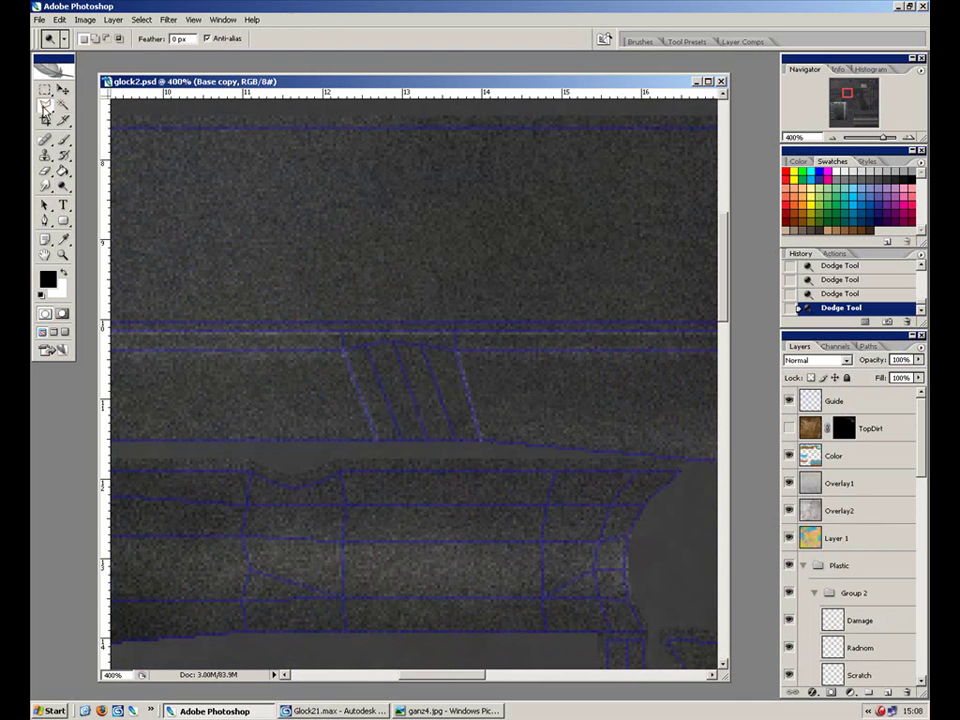
click(343, 347)
click(376, 440)
click(479, 439)
click(456, 350)
click(395, 340)
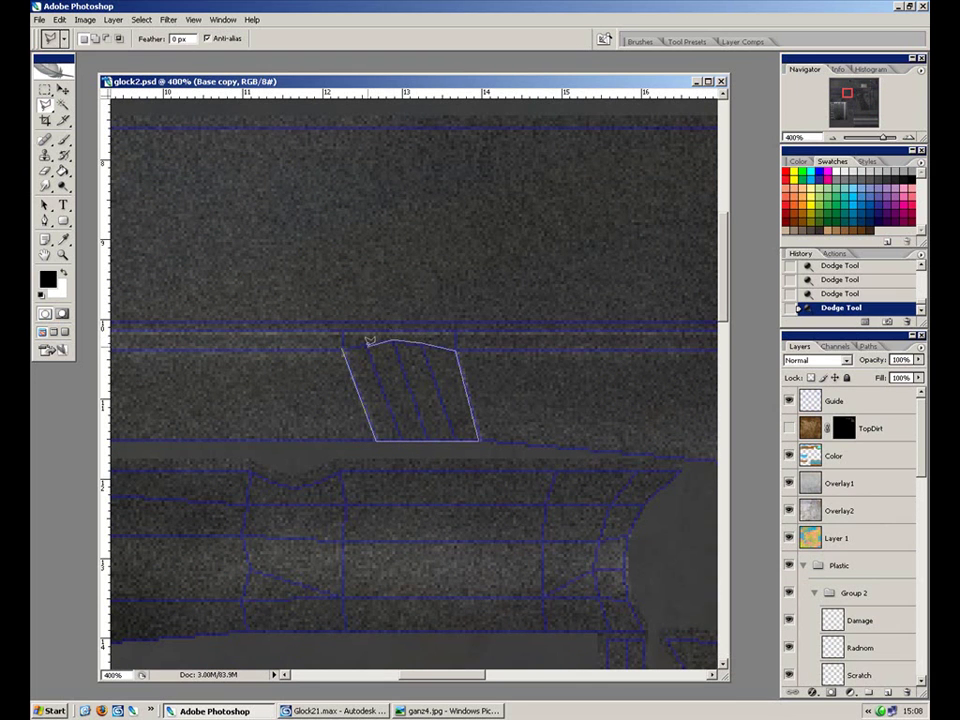
click(344, 346)
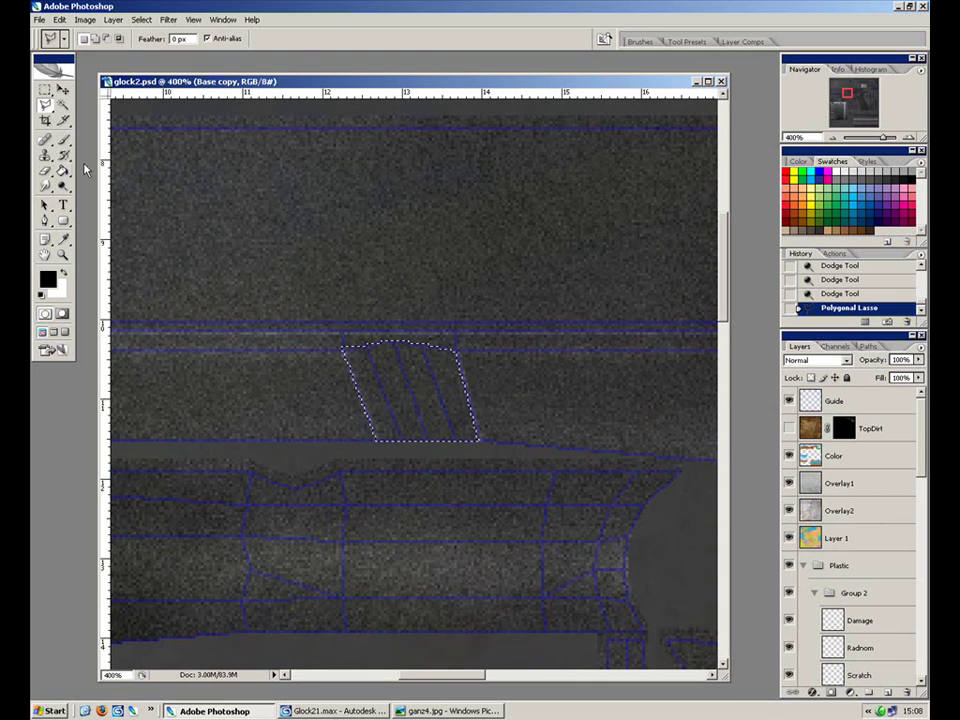
Step: Brighten the left ribs of the selected slanted frame section with the Dodge tool at 20% exposure on Highlights
click(63, 186)
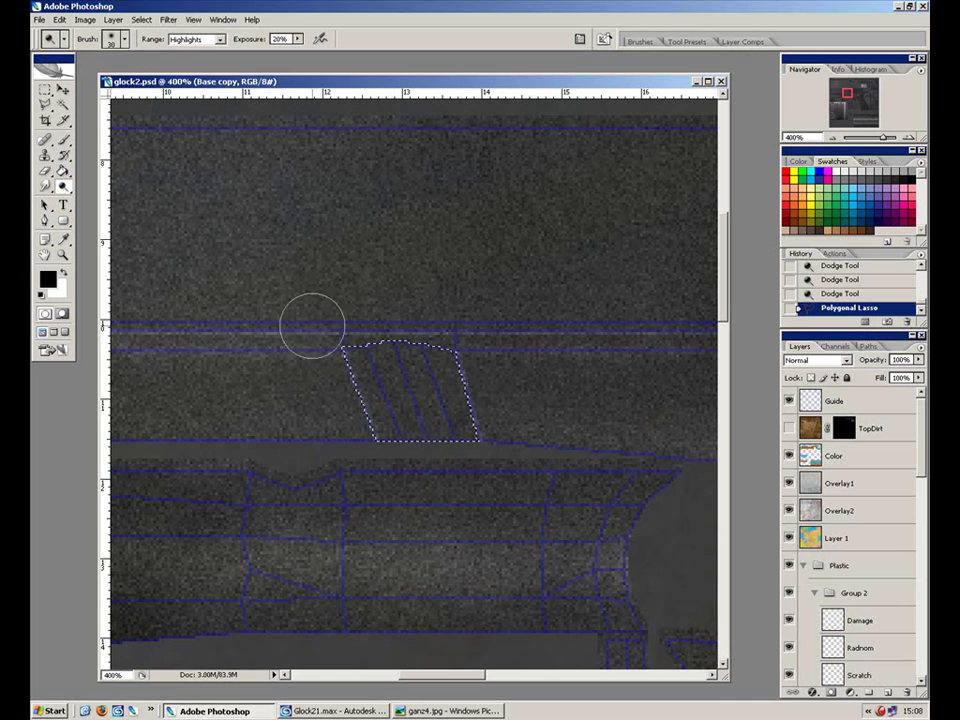
drag(405, 410, 383, 352)
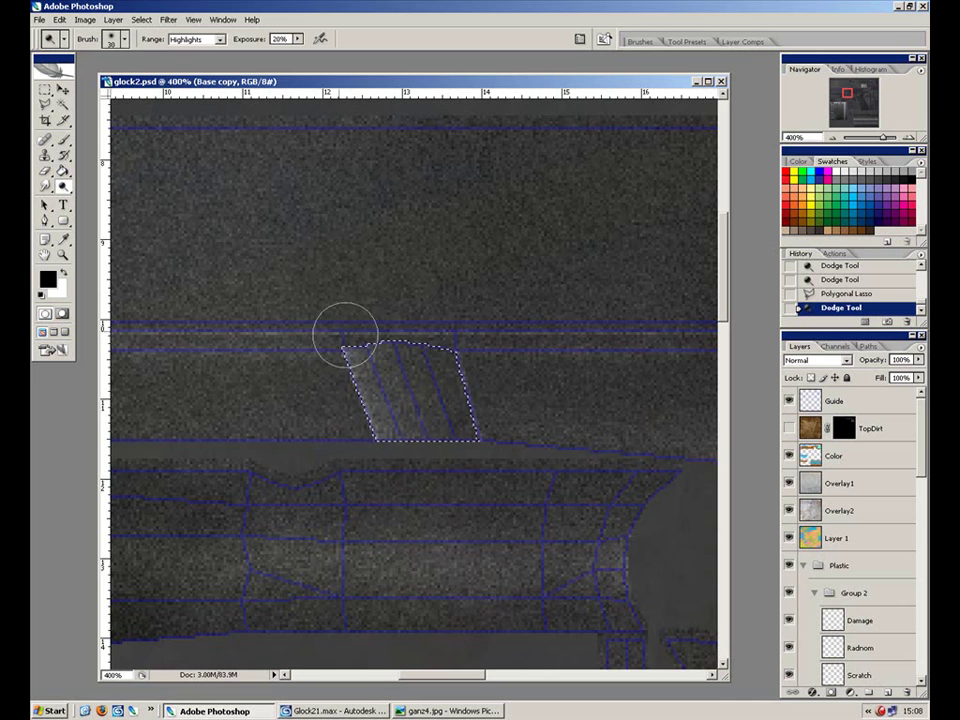
drag(319, 345, 396, 566)
drag(306, 287, 468, 625)
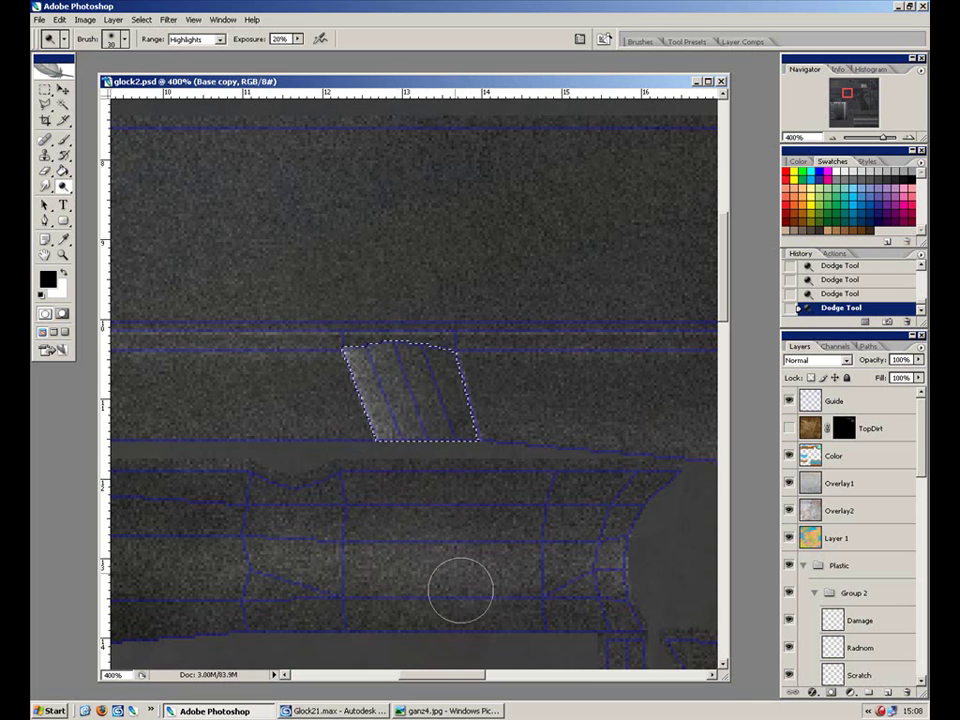
Step: Darken the right side of the slanted section with the Burn tool at 20% exposure on Midtones, and hide the selection outline
drag(64, 187, 107, 198)
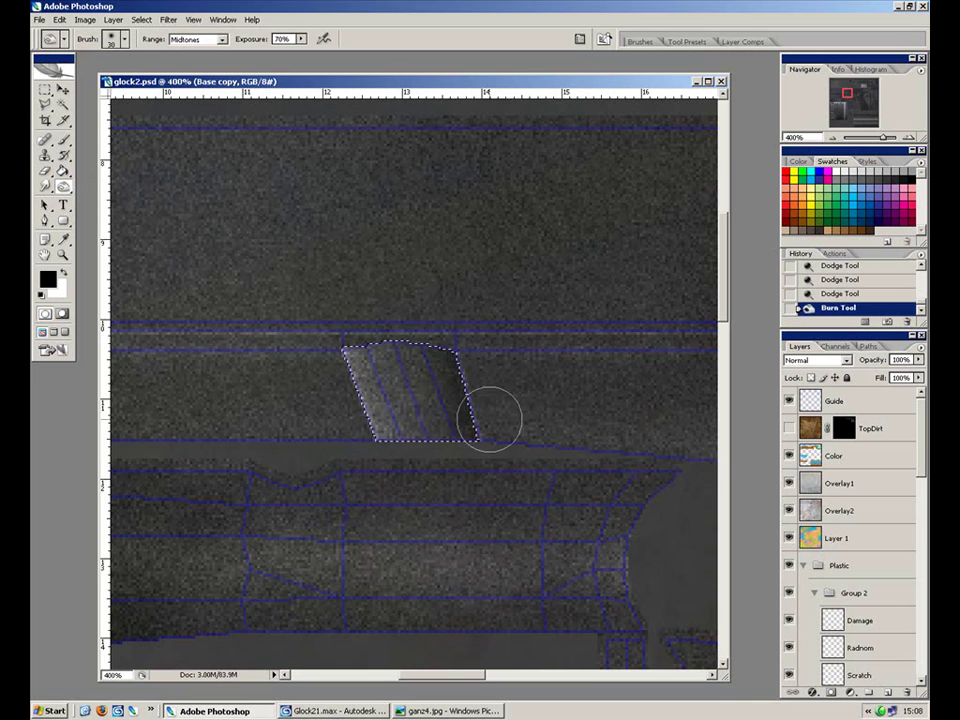
key(ctrl+z)
key(2)
mouse_move(411, 271)
mouse_down()
mouse_move(547, 633)
mouse_move(447, 421)
mouse_move(534, 582)
mouse_up()
key(ctrl+h)
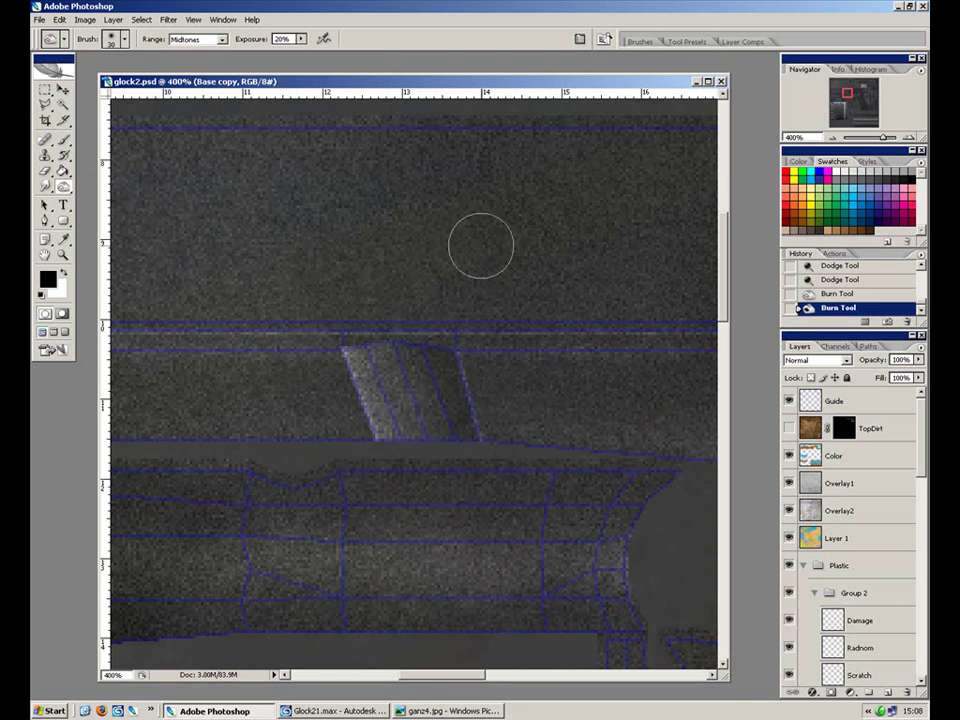
key(ctrl+minus)
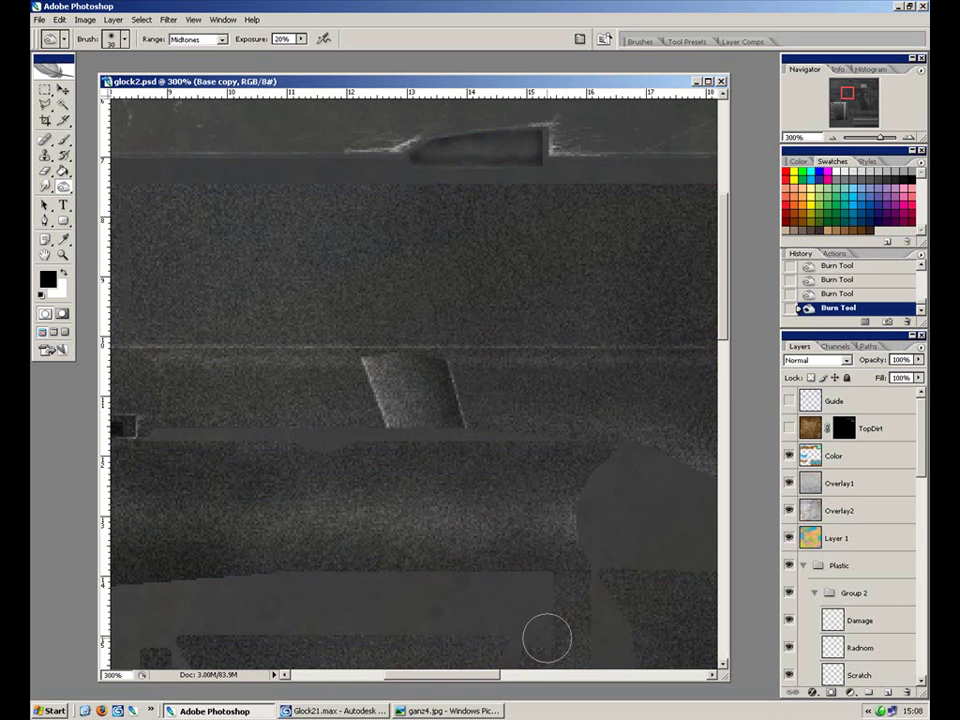
key(ctrl+minus)
key(ctrl+minus)
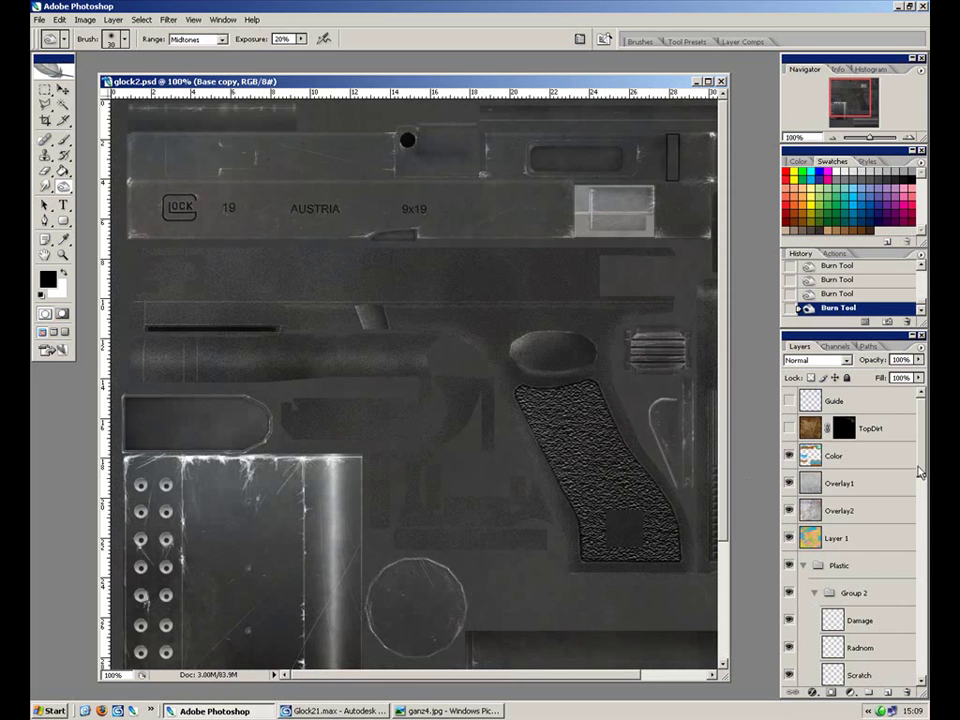
Step: Try Multiply blending on the Specal layer in the Plastic group's Group 2, and settle on Screen
drag(920, 472, 920, 507)
click(886, 553)
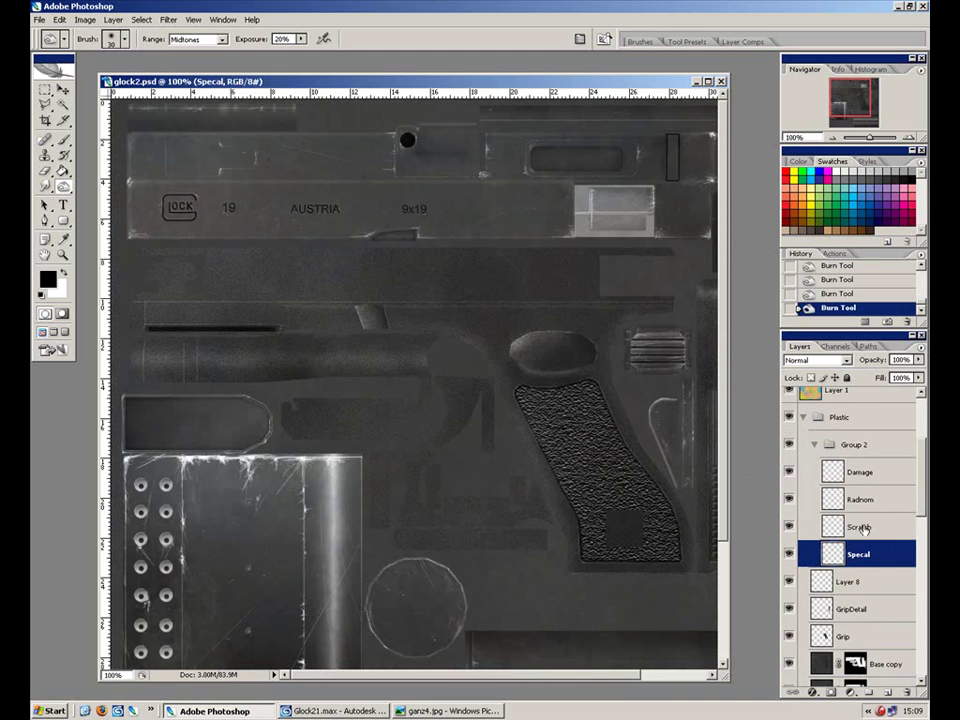
click(830, 360)
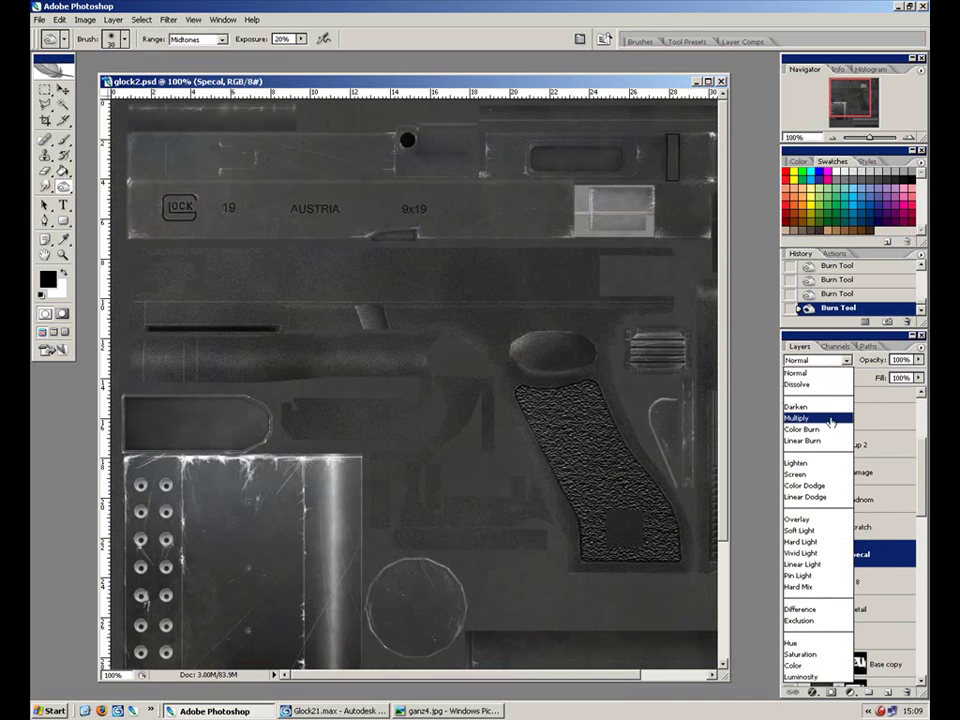
click(834, 419)
click(830, 360)
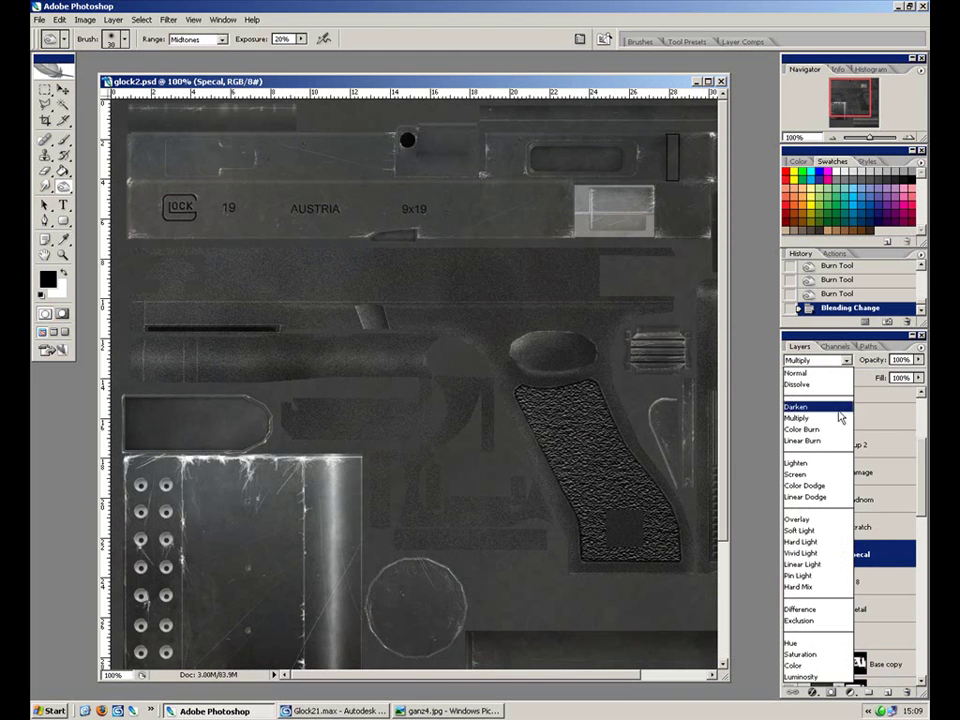
click(828, 475)
Step: Set the blend mode of the Scratch, Damage and Radnom layers to Screen
click(860, 526)
click(830, 360)
click(838, 476)
click(855, 471)
click(822, 362)
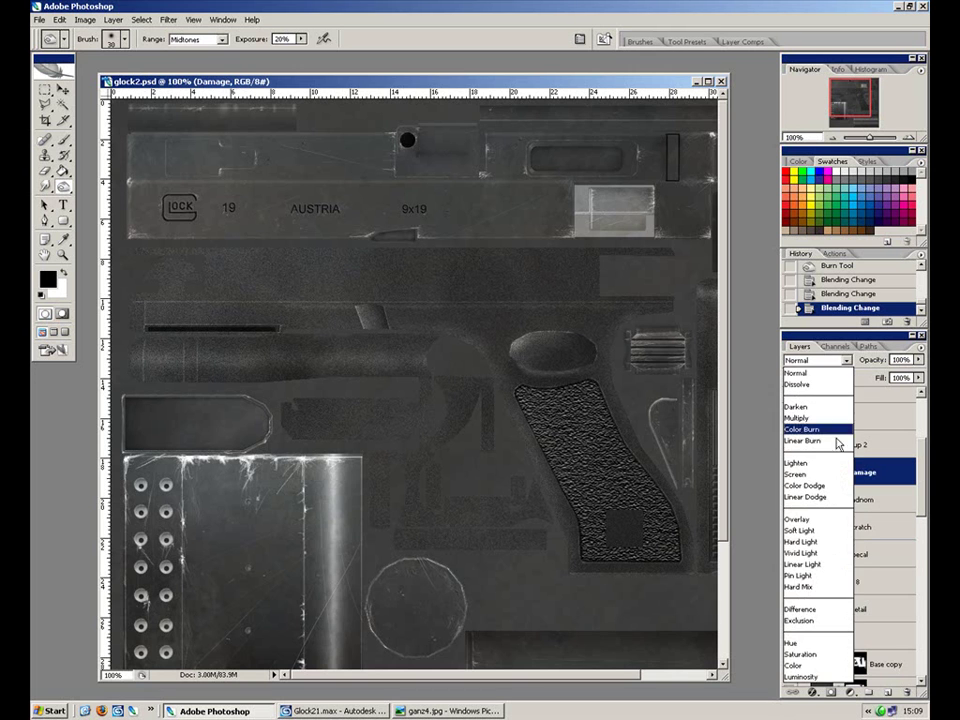
click(826, 473)
click(860, 498)
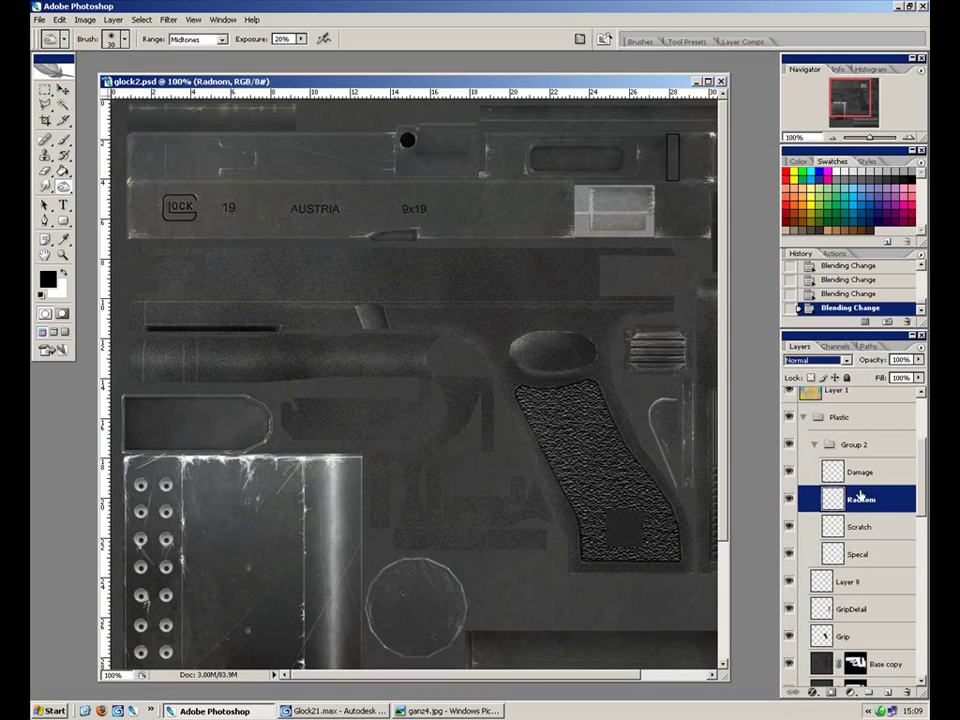
click(821, 362)
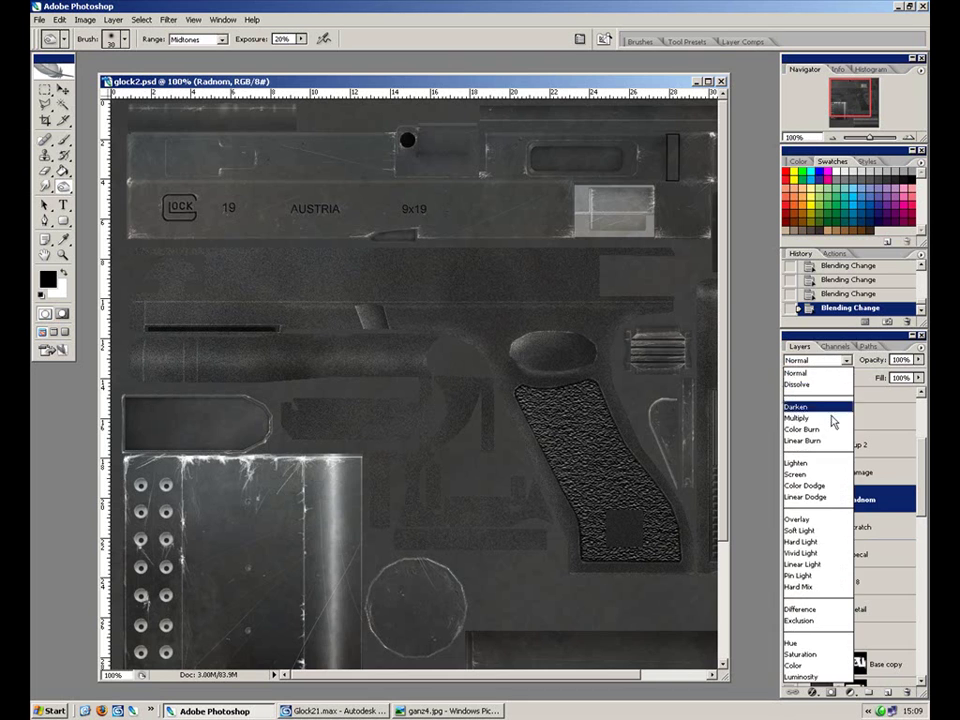
click(815, 475)
click(871, 551)
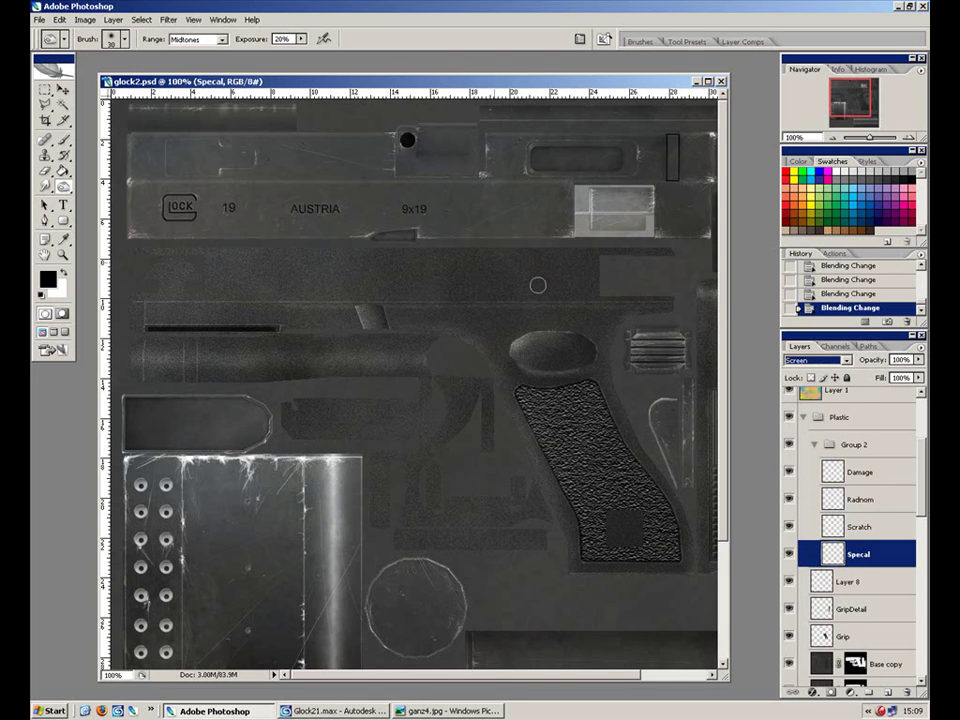
click(63, 105)
click(482, 332)
drag(554, 417, 557, 421)
drag(922, 481, 922, 588)
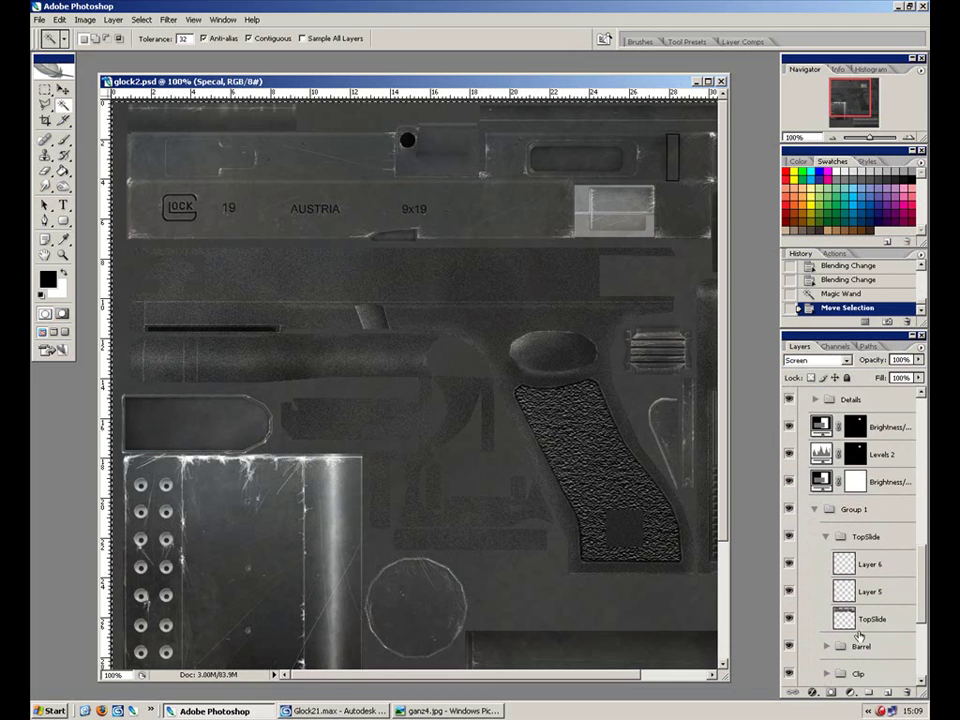
click(870, 619)
drag(571, 464, 458, 435)
key(ctrl+d)
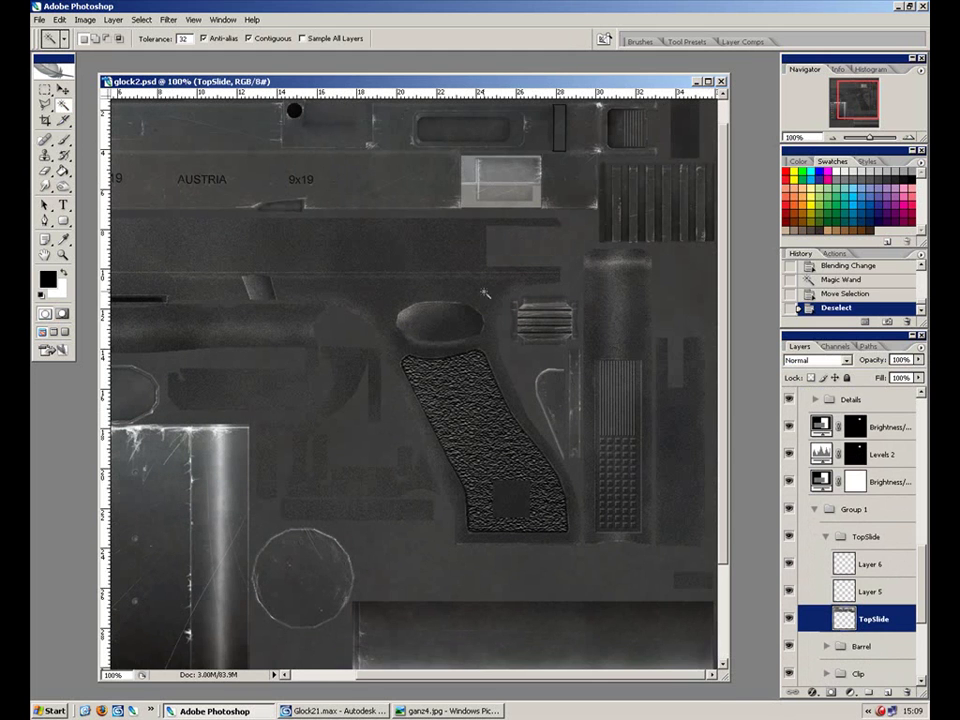
click(620, 313)
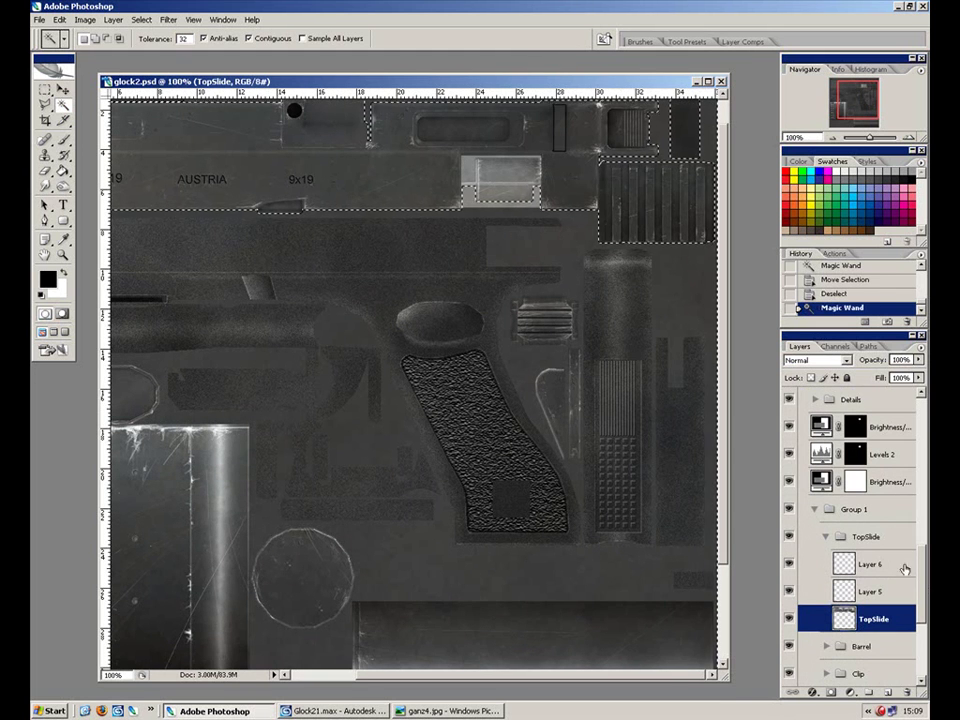
Step: Select the frame, grip and backstrap plastic areas from Selection Layer with the Magic Wand, replacing the slide selection
scroll(858, 600, down, 5)
click(858, 648)
key(ctrl+d)
click(617, 343)
drag(485, 383, 598, 412)
click(577, 410)
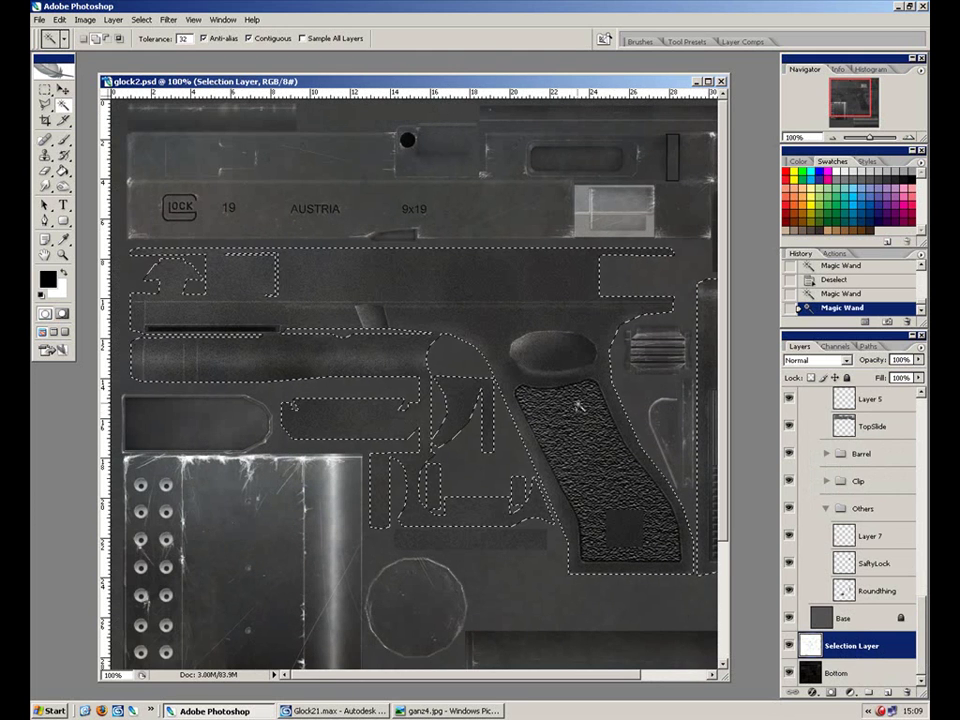
Step: Subtract the small plastic pieces beneath the frame and in front of the grip from the selection with the Polygonal Lasso
click(45, 91)
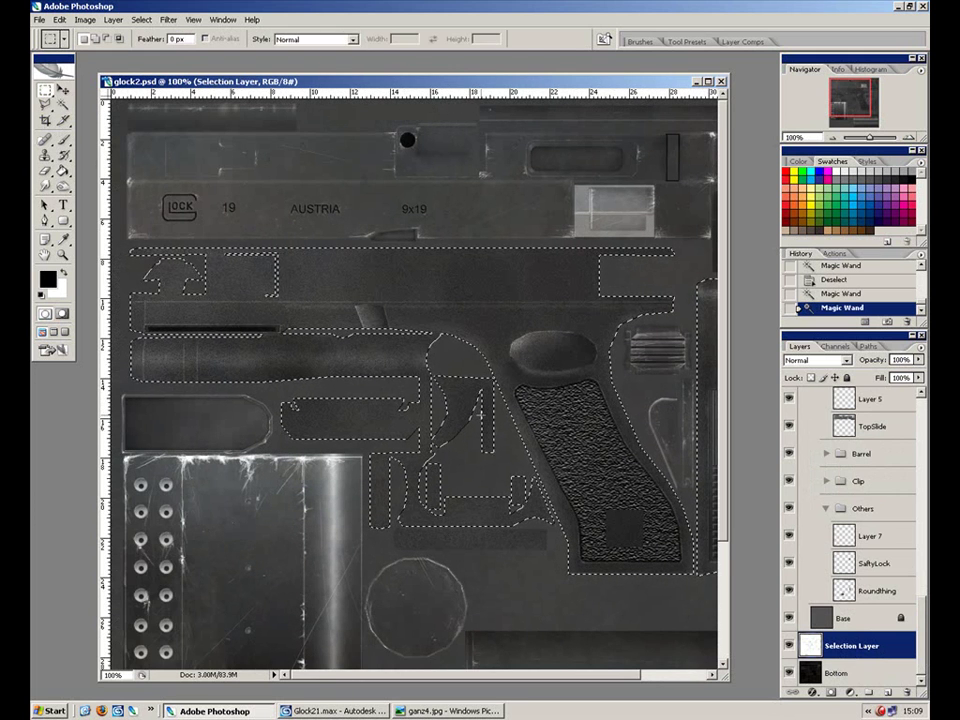
click(47, 106)
key(ctrl+plus)
key(ctrl+plus)
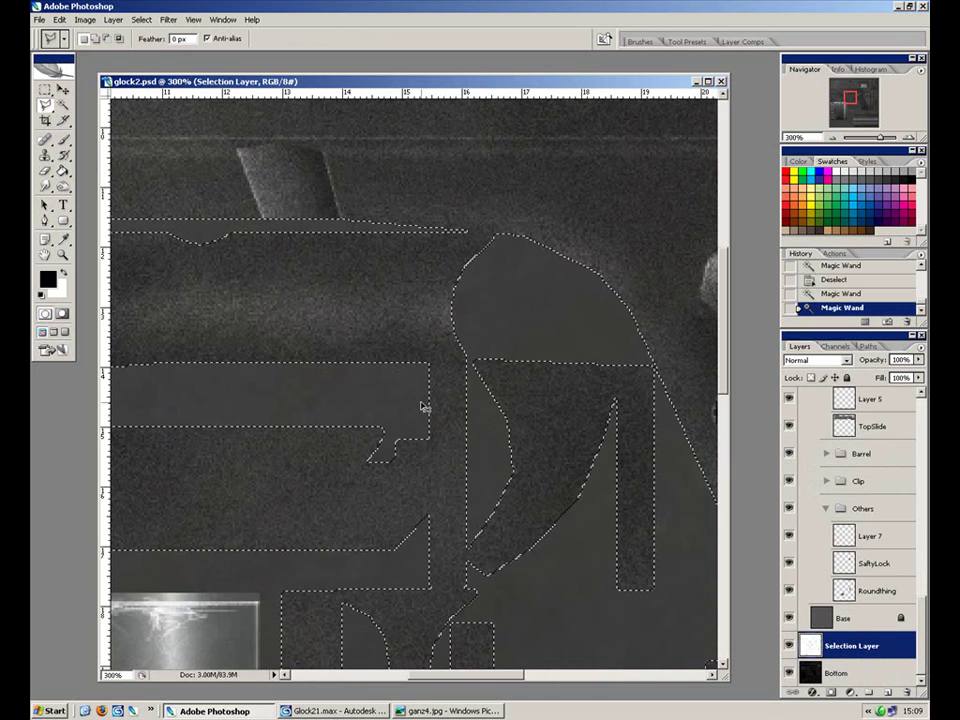
click(473, 345)
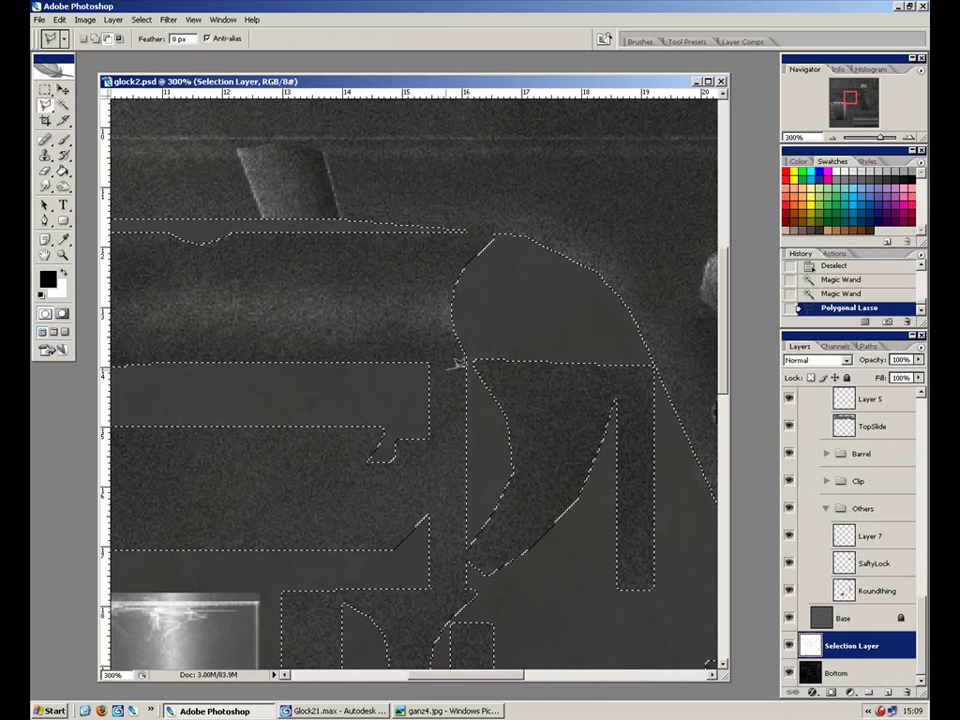
drag(320, 388, 519, 320)
click(194, 347)
click(448, 518)
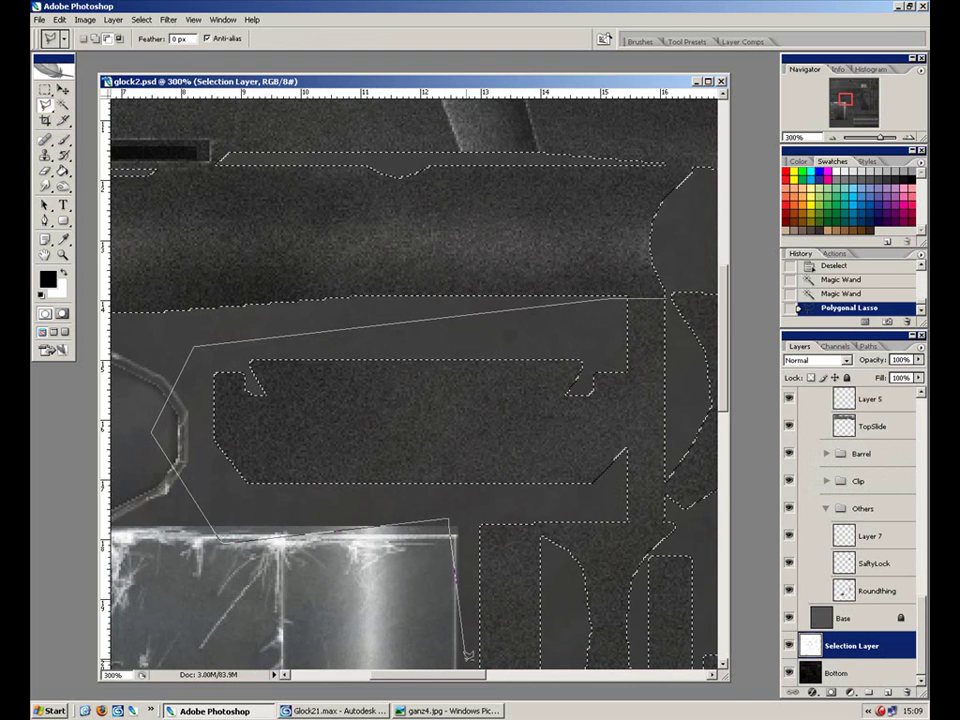
click(425, 657)
mouse_move(618, 594)
mouse_down()
mouse_move(608, 508)
mouse_move(536, 274)
mouse_up()
click(369, 543)
click(706, 528)
mouse_move(660, 480)
mouse_down()
mouse_move(324, 458)
mouse_move(268, 470)
mouse_up()
click(573, 420)
mouse_move(481, 234)
mouse_down()
mouse_move(480, 414)
mouse_move(540, 525)
mouse_up()
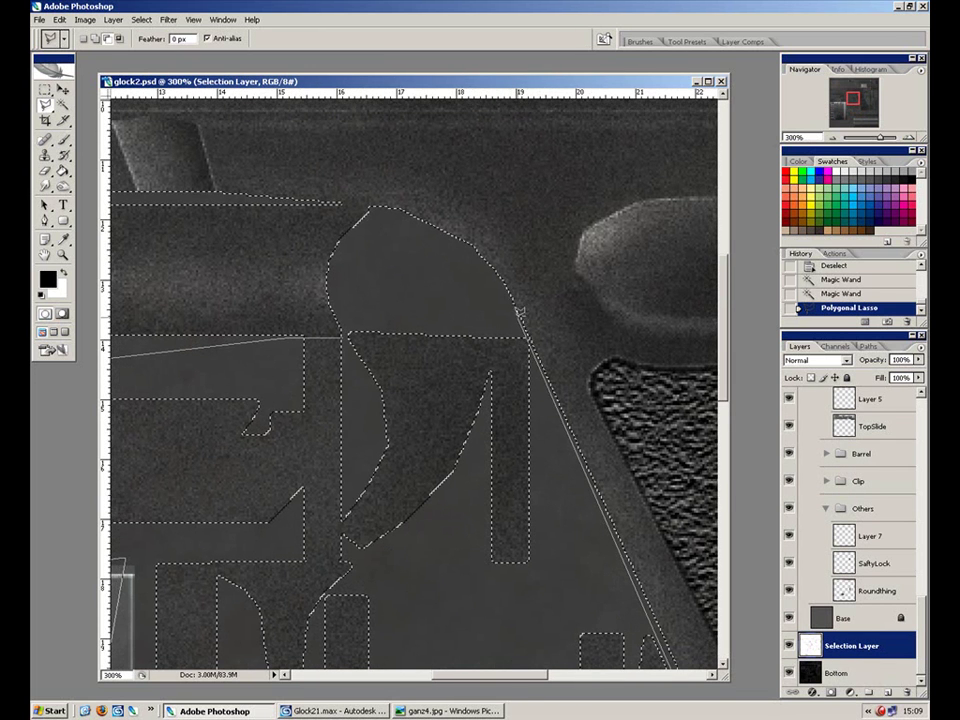
double_click(381, 250)
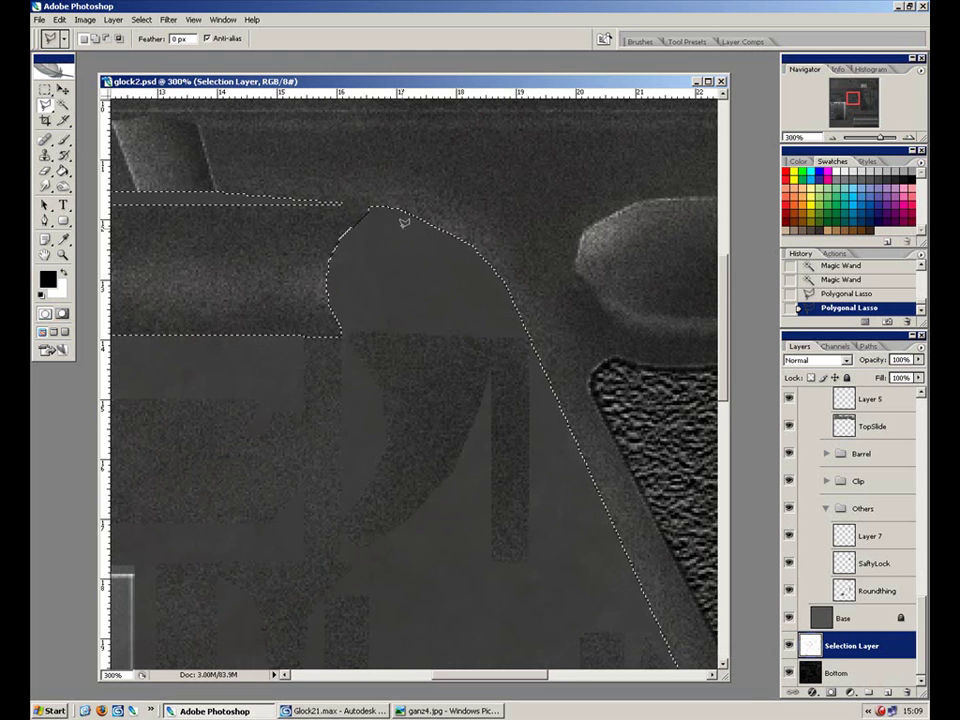
Step: Paint white specks over the selected plastic on the Specal layer with the 747 px brush at 50% opacity
key(ctrl+minus)
key(ctrl+minus)
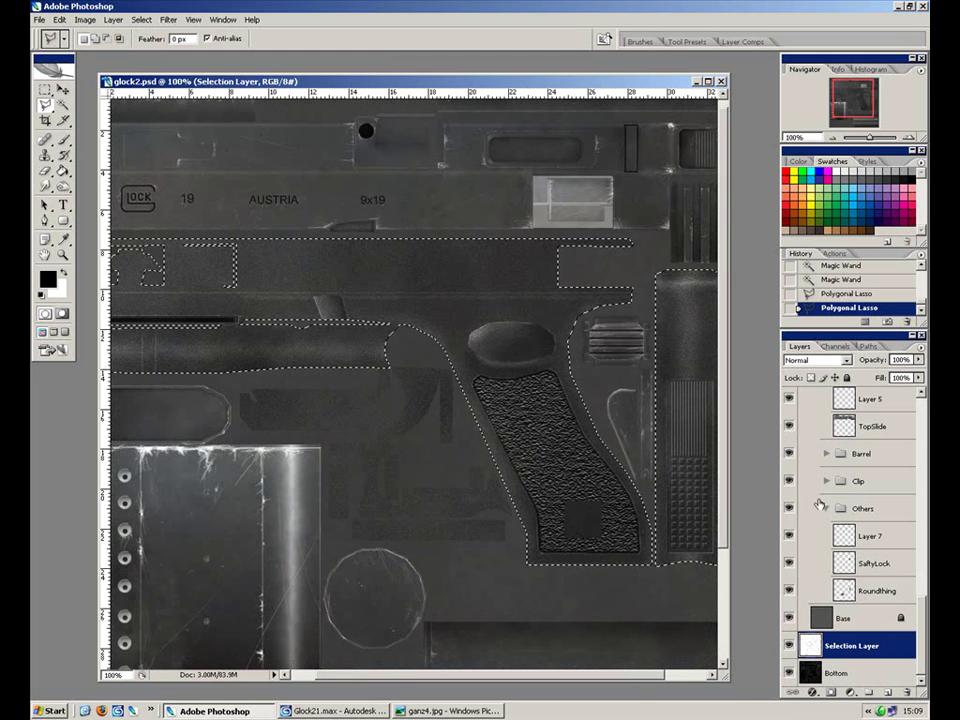
drag(921, 594, 921, 440)
click(845, 560)
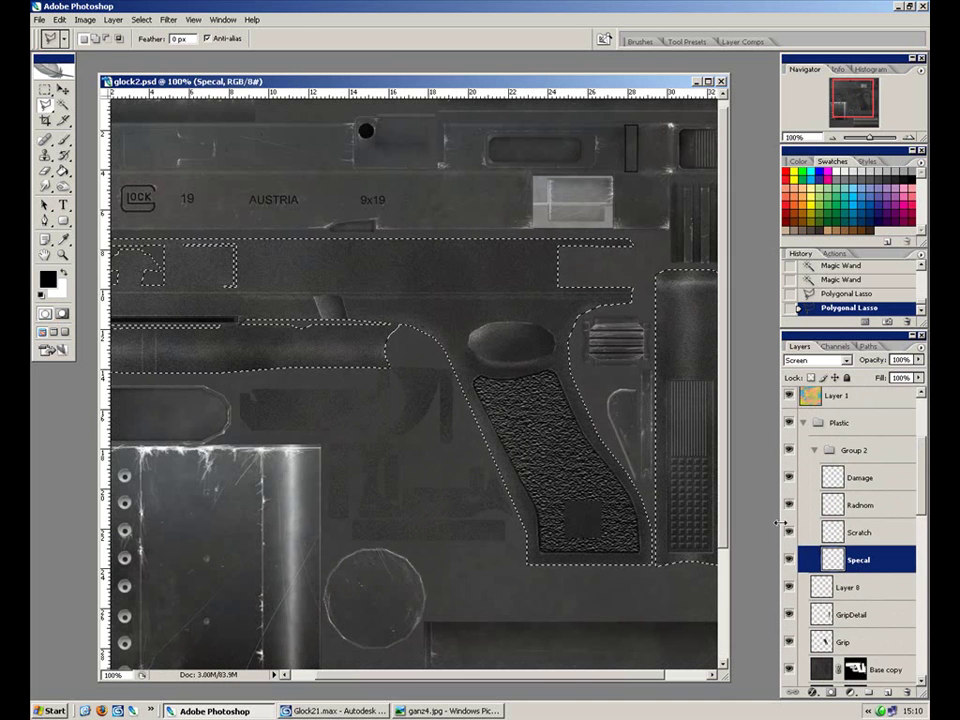
click(68, 144)
click(118, 40)
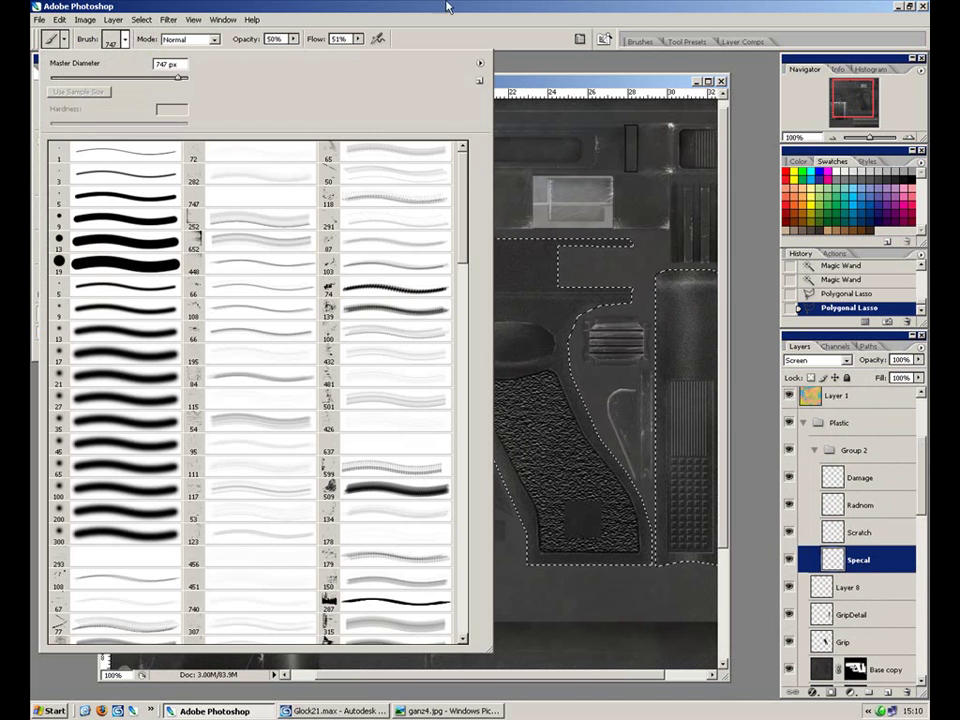
double_click(267, 211)
click(308, 257)
drag(308, 257, 349, 267)
click(349, 267)
click(349, 267)
click(361, 259)
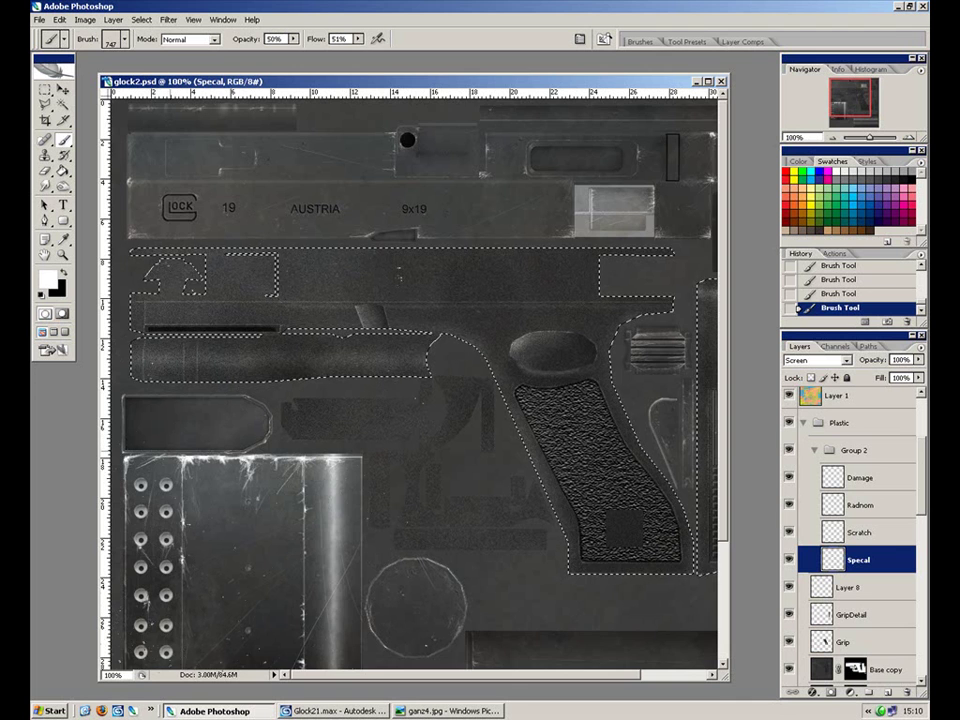
drag(540, 465, 253, 414)
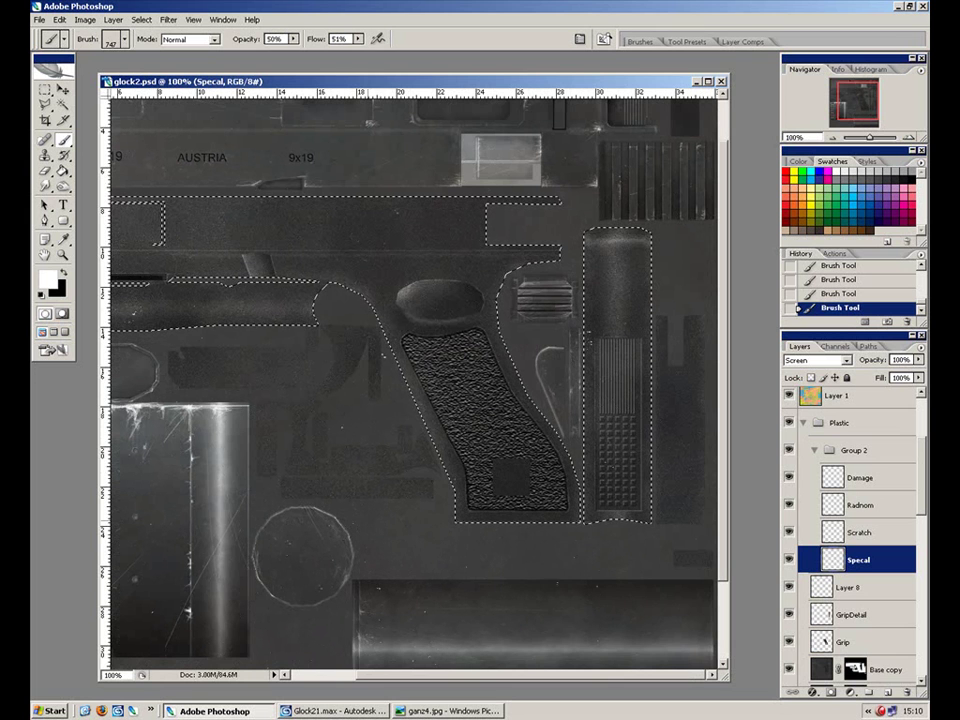
Step: Make the Scratch layer active and prepare a 1 px brush with Scattering enabled
click(857, 530)
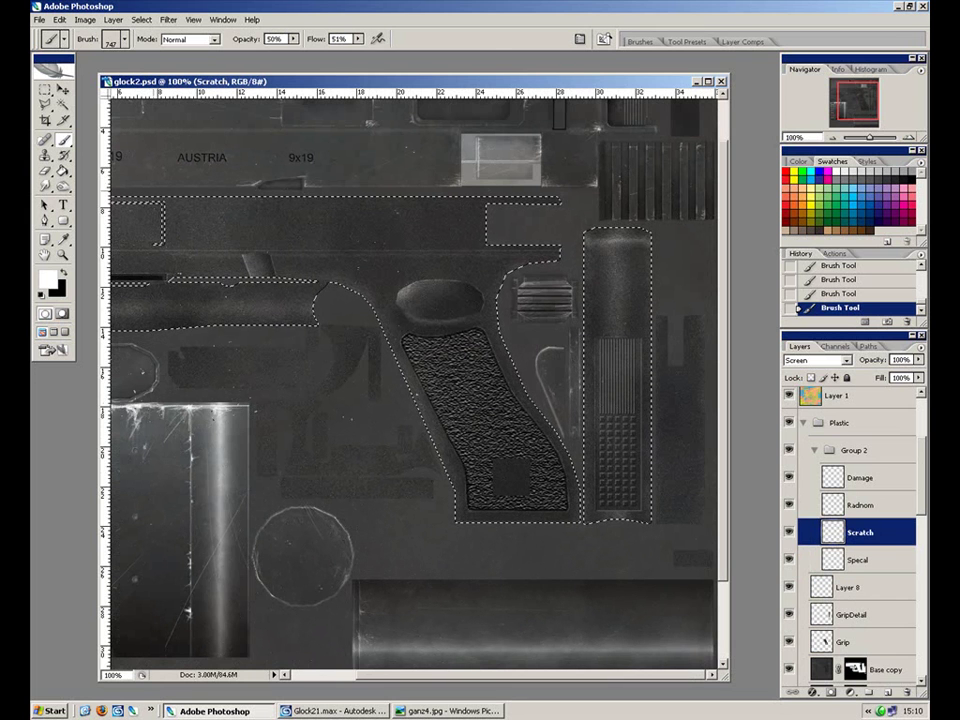
click(124, 39)
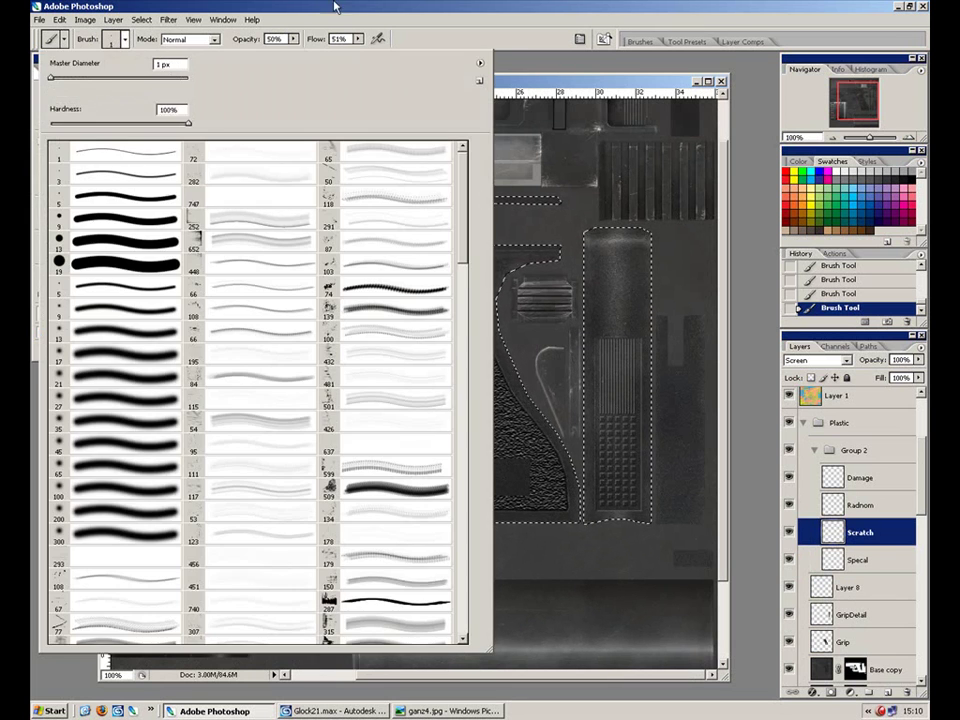
double_click(118, 158)
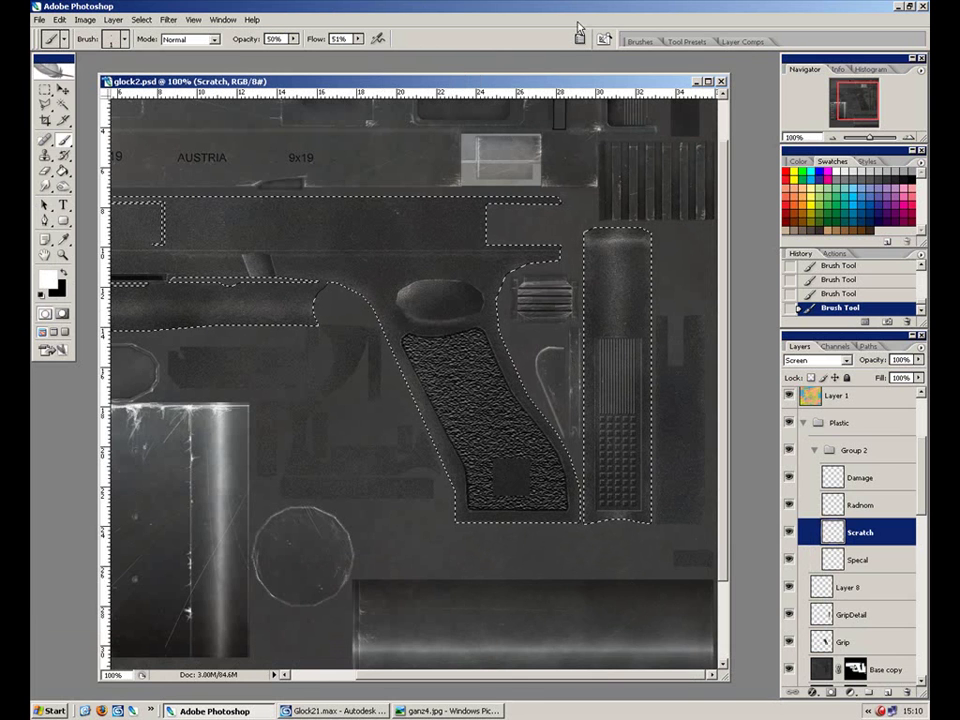
click(640, 41)
click(629, 103)
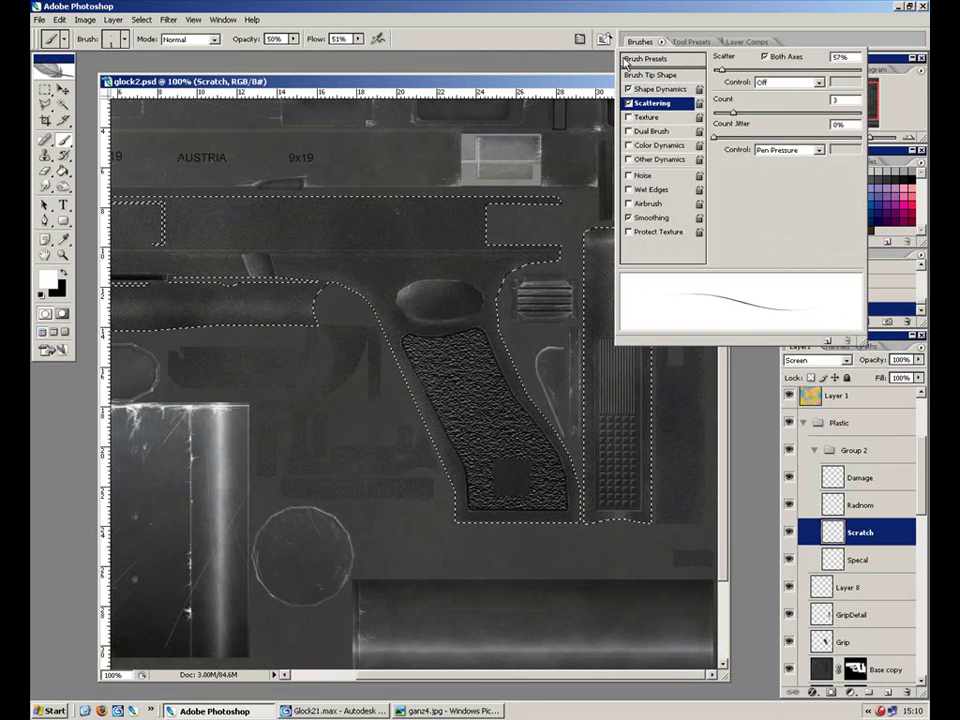
Step: Paint thin test scratches on the frame plastic above the grip, and raise the brush's opacity and flow to 100%
drag(390, 290, 380, 245)
drag(400, 320, 414, 240)
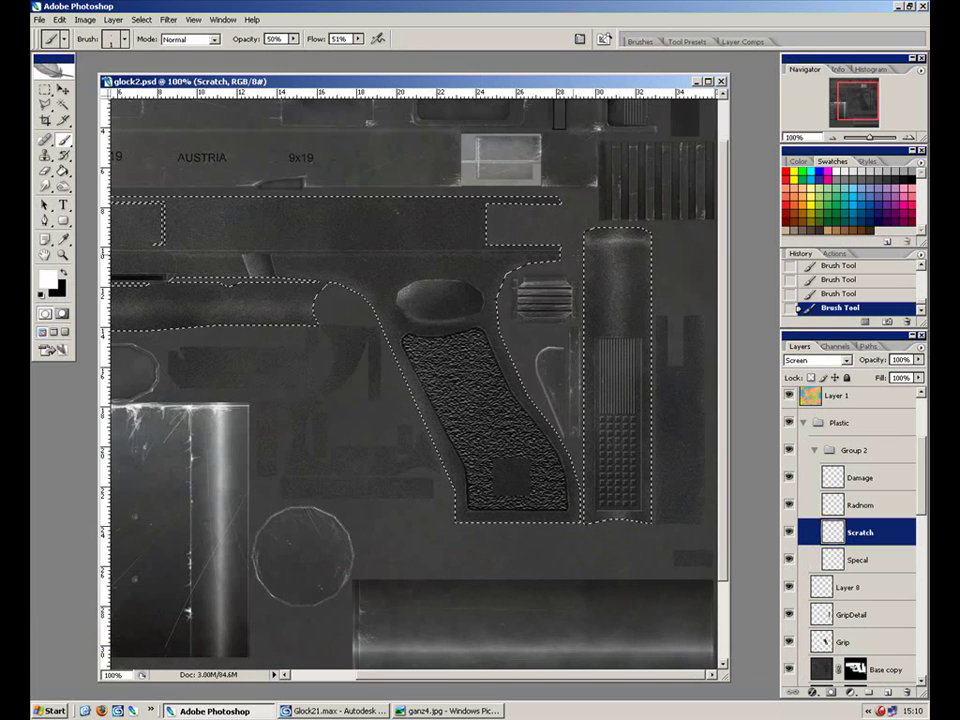
key(ctrl+plus)
click(293, 39)
drag(297, 56, 435, 57)
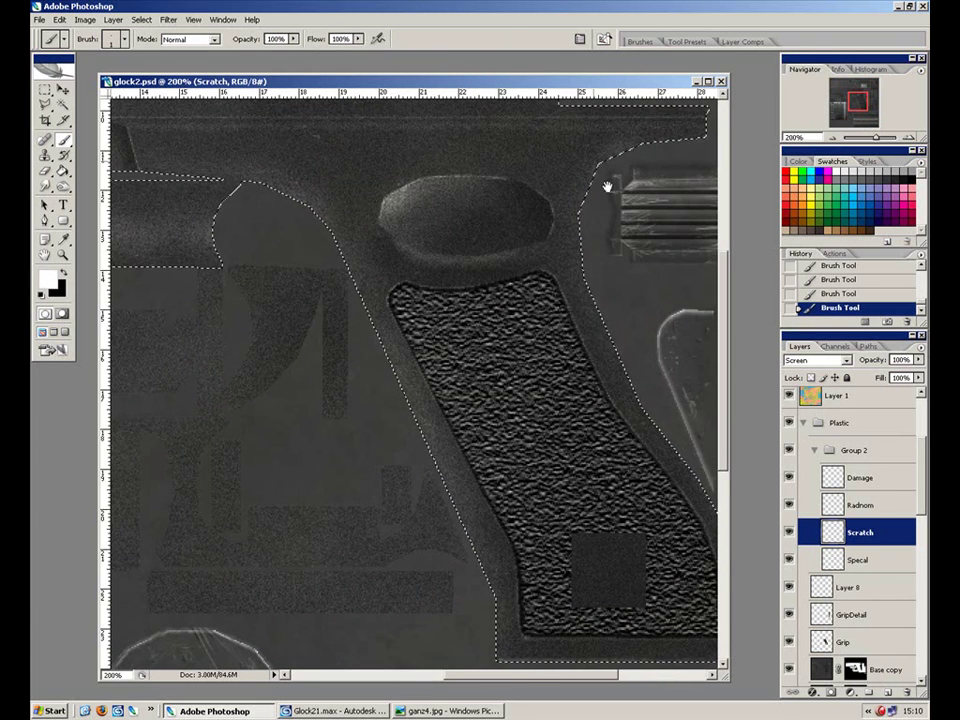
Step: Paint thin 1 px scratches on the Scratch layer across the selected rear strip and the front frame plastic
drag(459, 301, 156, 324)
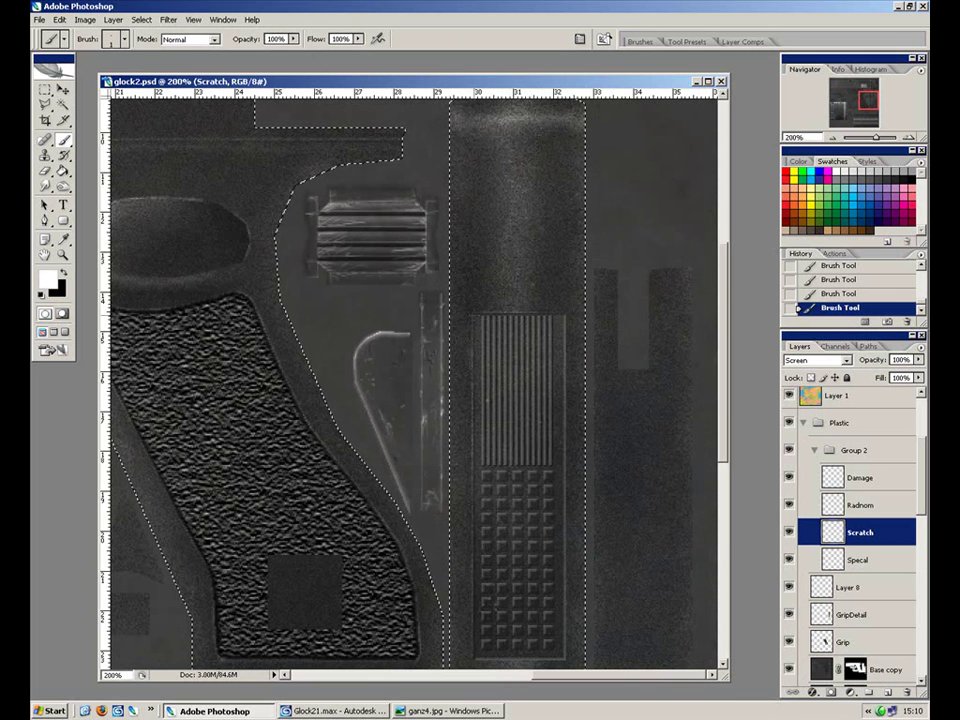
drag(487, 248, 489, 363)
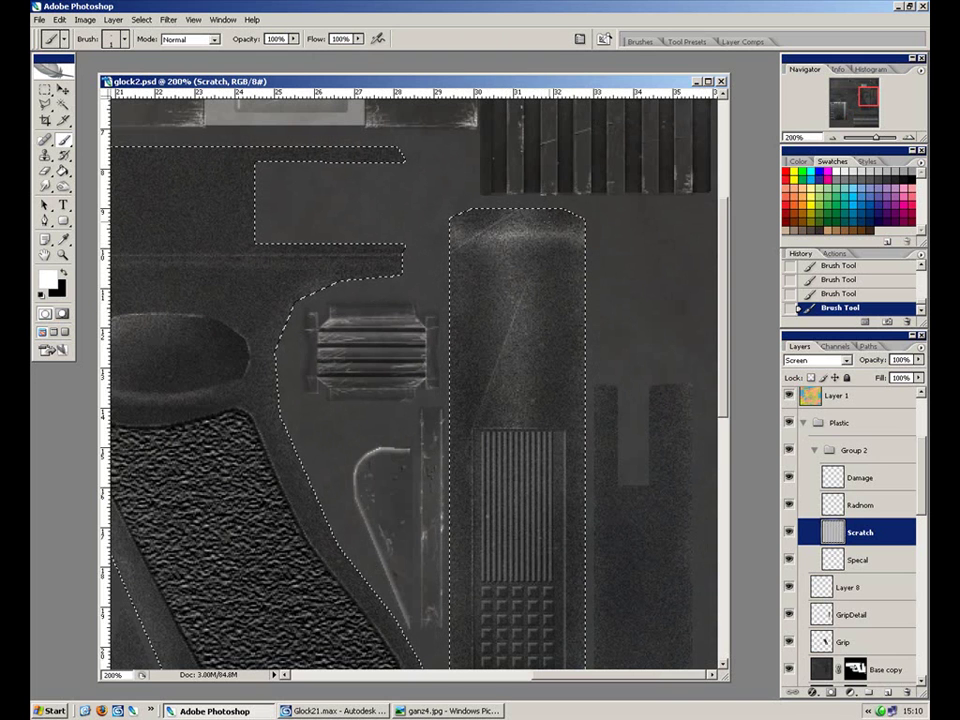
drag(583, 429, 598, 244)
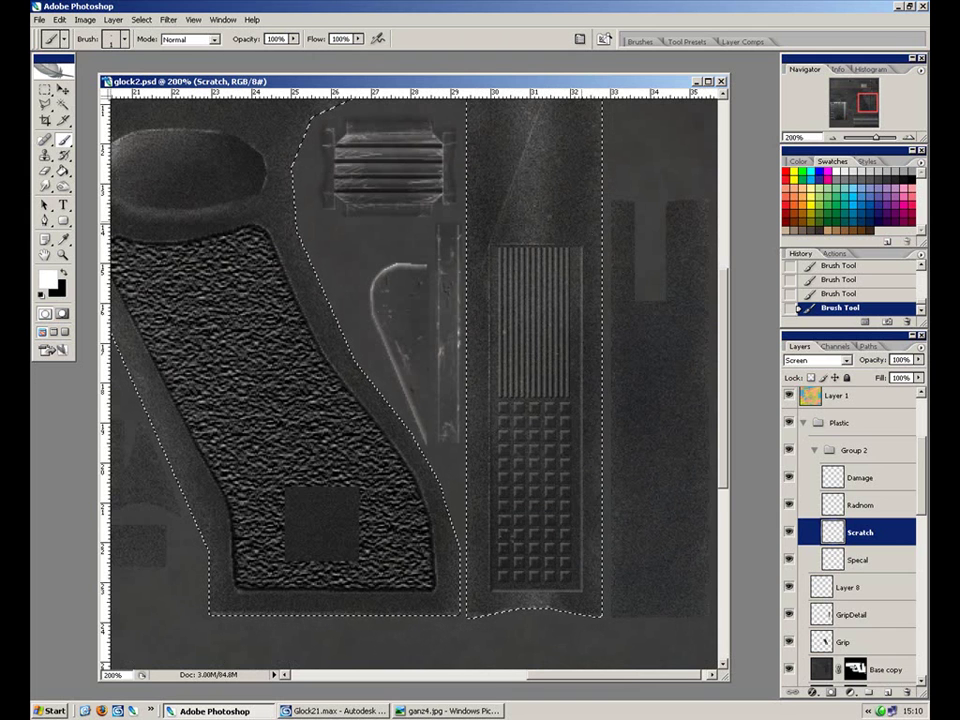
drag(383, 397, 703, 630)
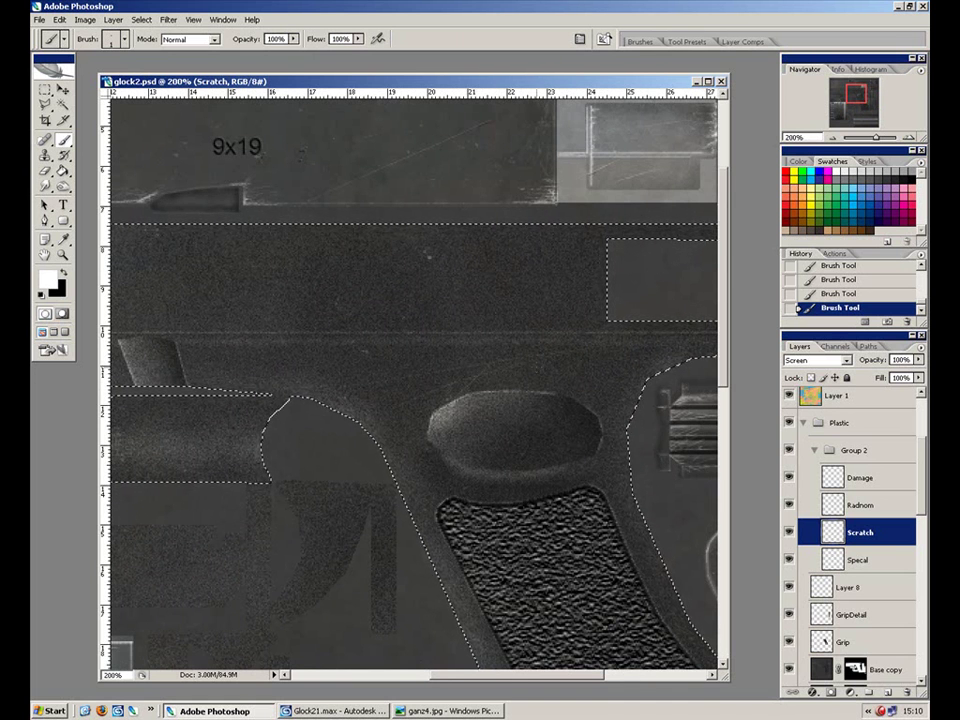
drag(336, 369, 675, 429)
drag(383, 459, 497, 425)
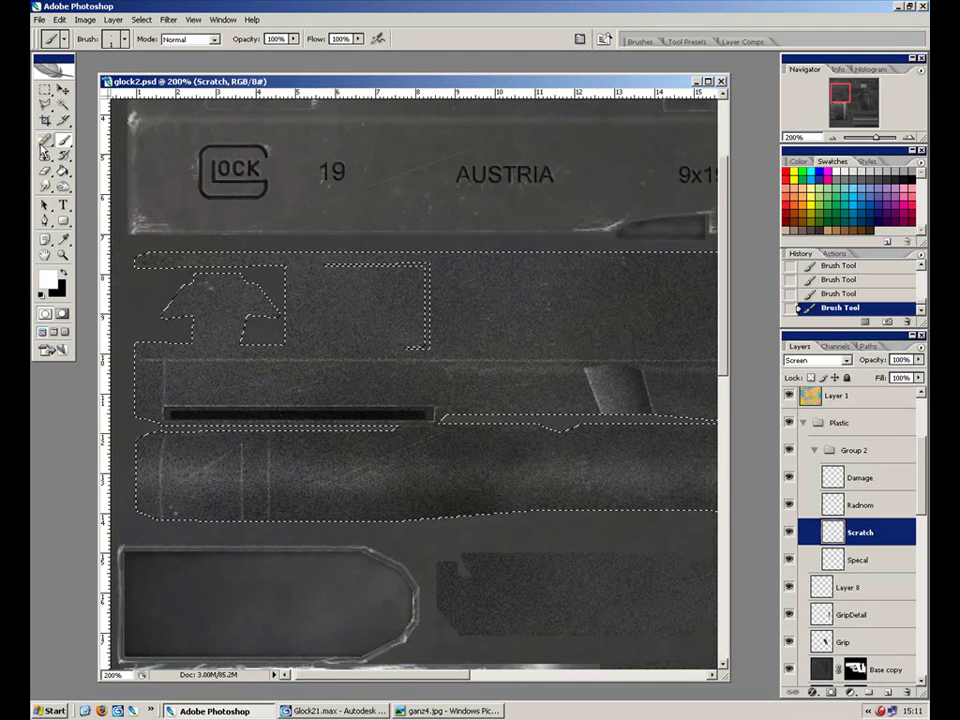
Step: Show the Guide wireframe, clear the selection, and outline the curved recess at the end of the dark frame slot with the Polygonal Lasso
key(ctrl+plus)
drag(446, 358, 382, 329)
key(l)
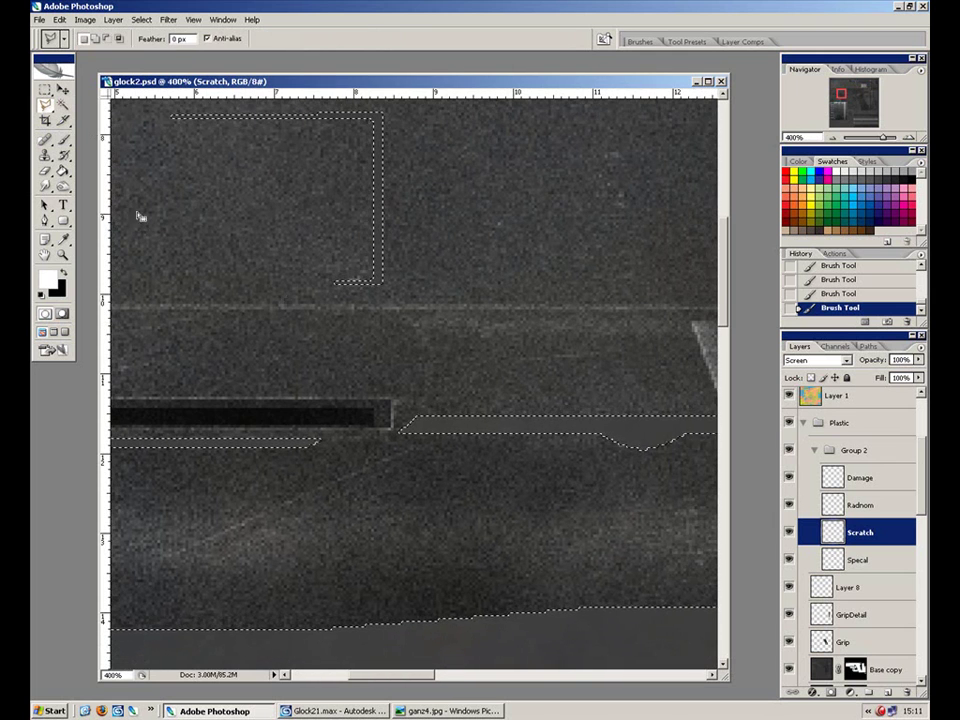
scroll(927, 518, up, 5)
click(789, 400)
key(ctrl+d)
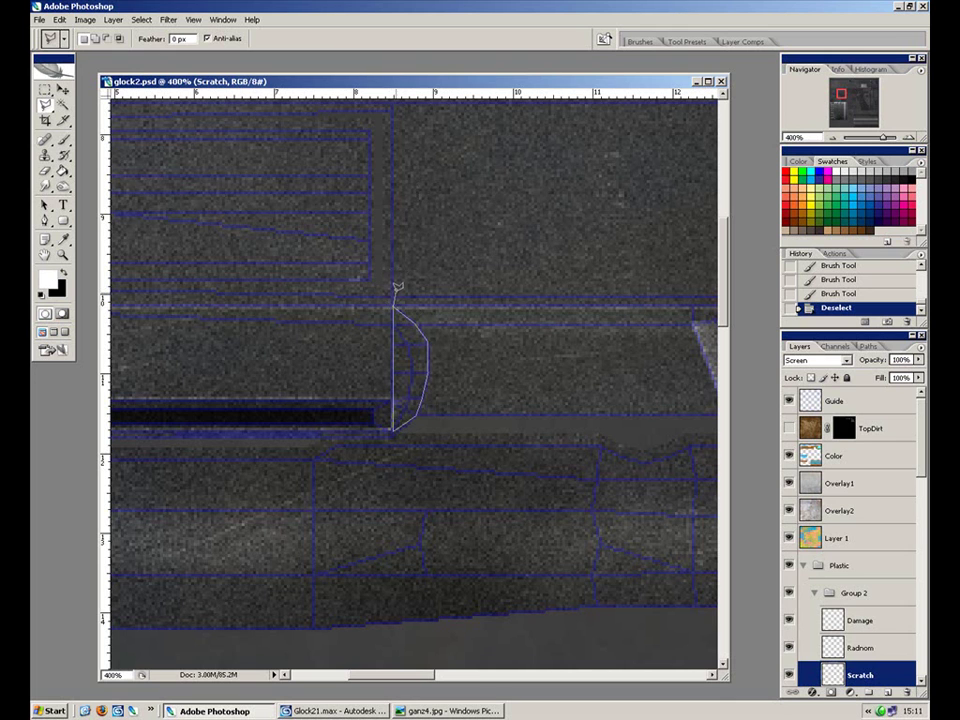
click(394, 303)
Step: Hide the Guide layer and lighten the recess's curved edge on the Base copy layer with the Dodge tool, Highlights at 20% exposure
drag(63, 187, 112, 187)
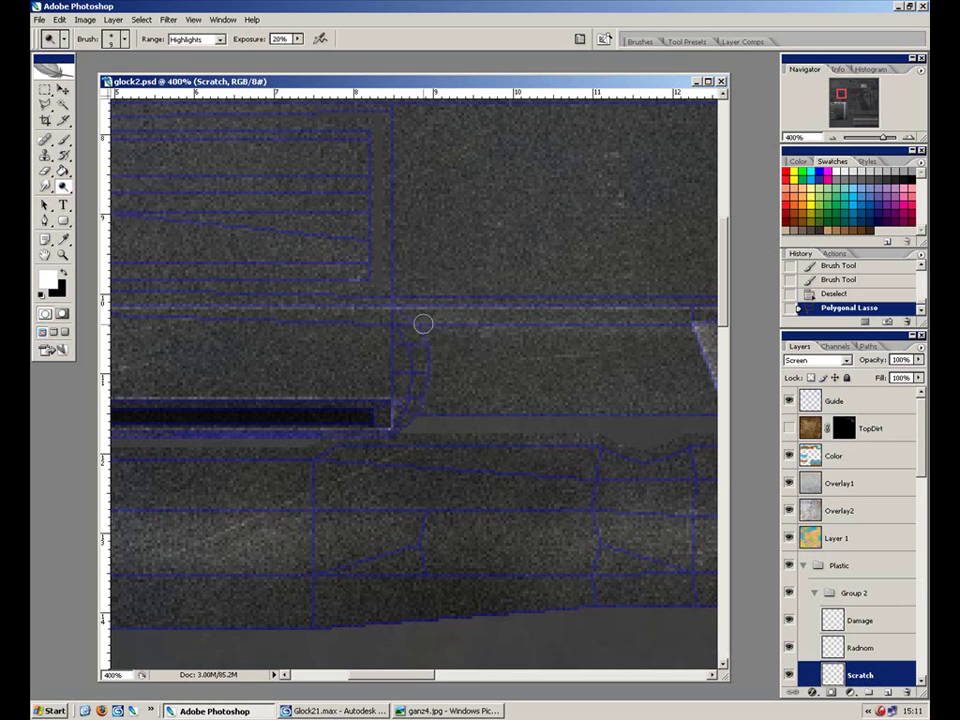
click(789, 402)
drag(430, 389, 419, 378)
drag(401, 311, 430, 409)
drag(922, 478, 918, 542)
click(880, 542)
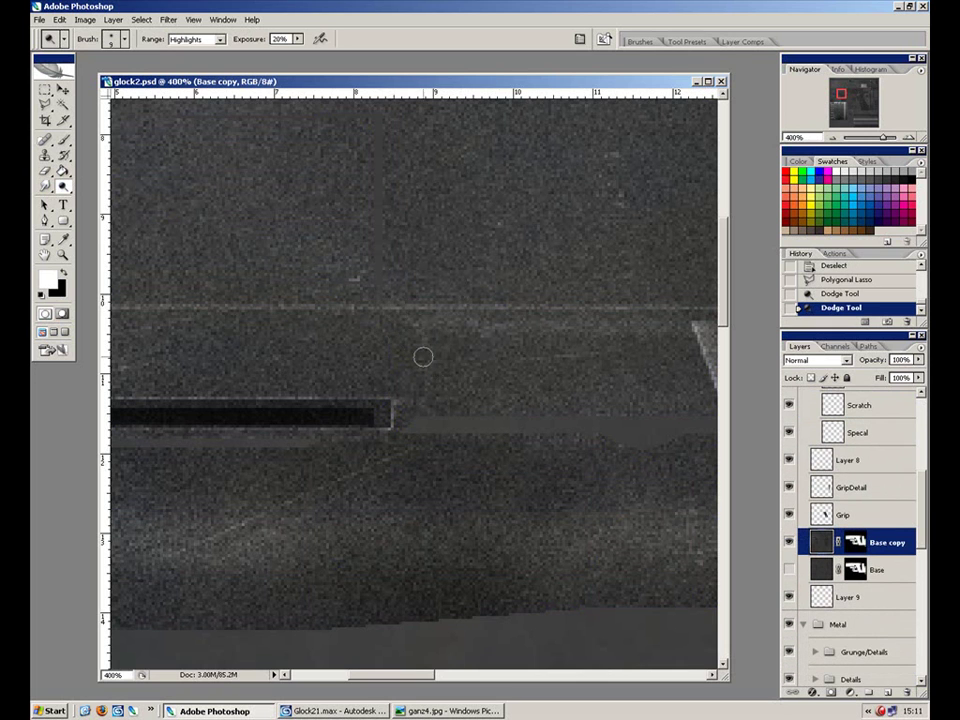
mouse_move(390, 313)
mouse_down()
mouse_move(433, 416)
mouse_move(407, 334)
mouse_up()
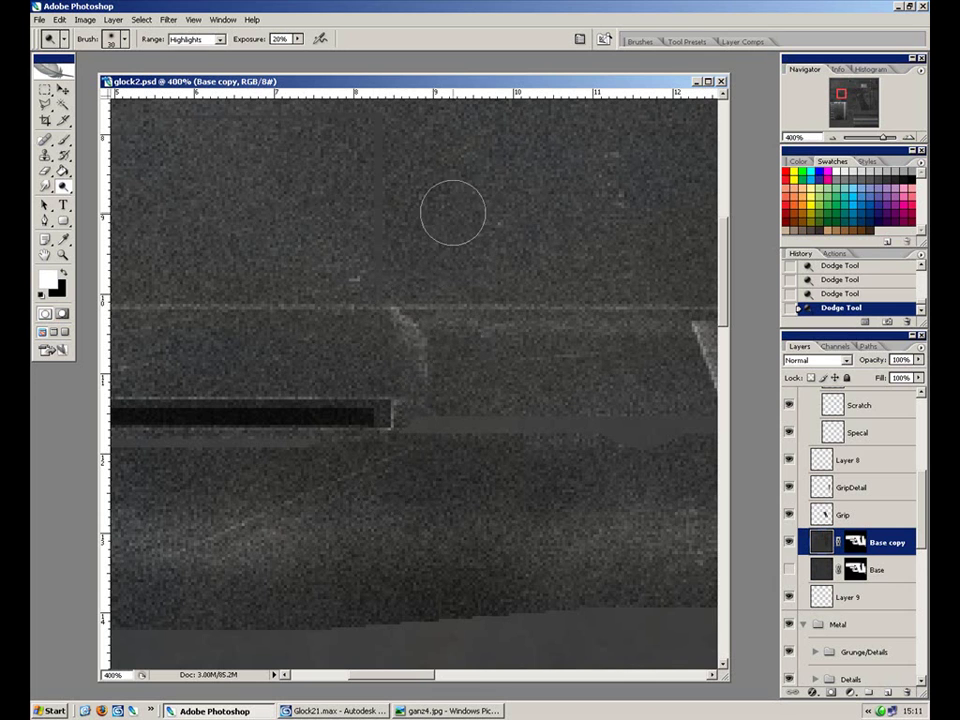
Step: Invert the selection and darken the plastic beside the curved recess above the slot with the Burn tool, Midtones at 10% exposure
key(x)
key(x)
drag(63, 187, 115, 197)
click(360, 356)
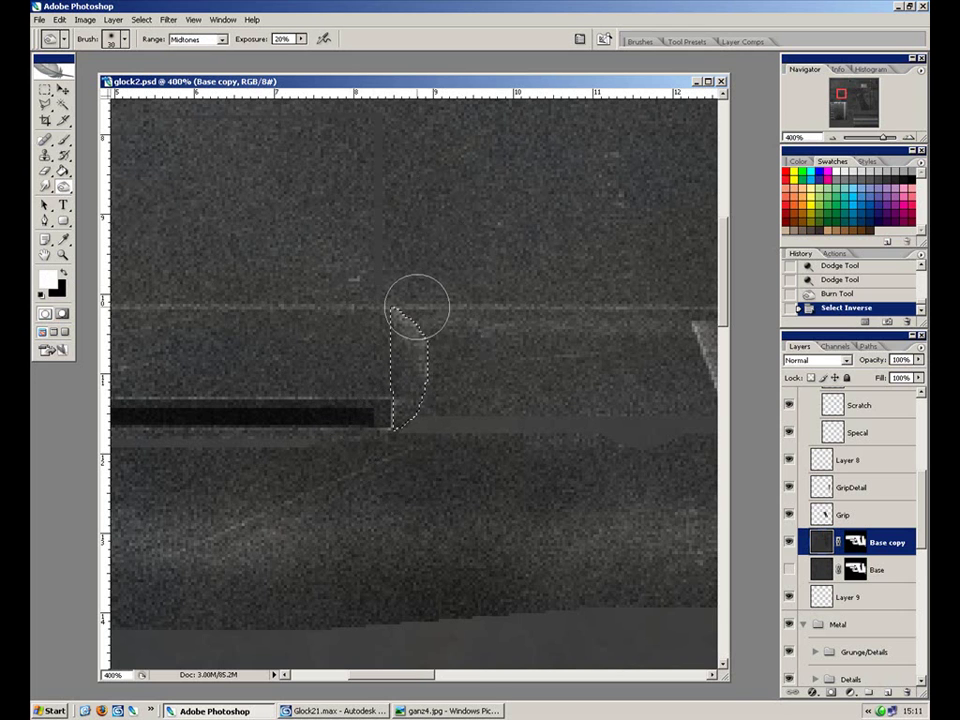
key(ctrl+h)
key(1)
click(354, 381)
click(309, 334)
click(246, 391)
key(ctrl+minus)
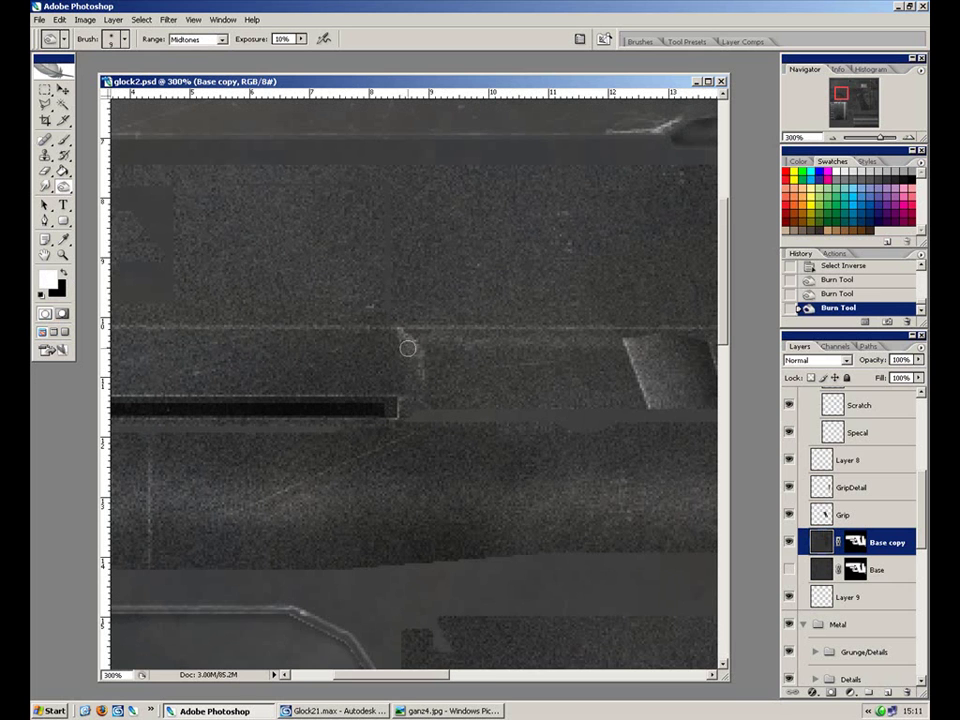
drag(397, 429, 388, 324)
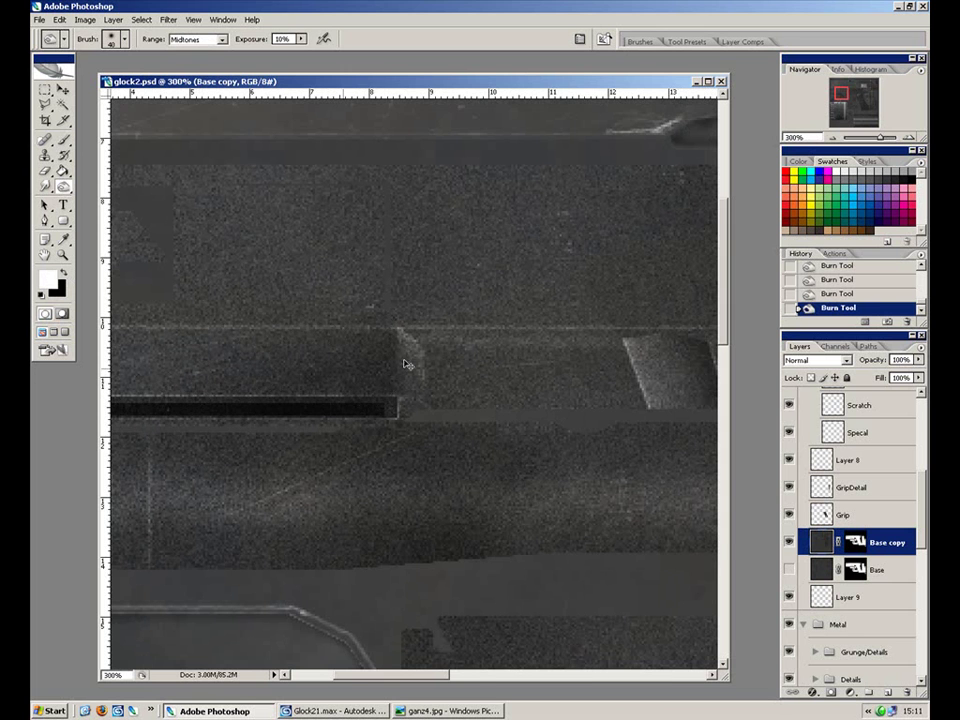
Step: Examine the shading of the curved recess and the surrounding frame plastic at lower magnification
key(ctrl+minus)
key(ctrl+minus)
key(ctrl+minus)
key(ctrl+minus)
key(ctrl+plus)
key(ctrl+plus)
key(ctrl+plus)
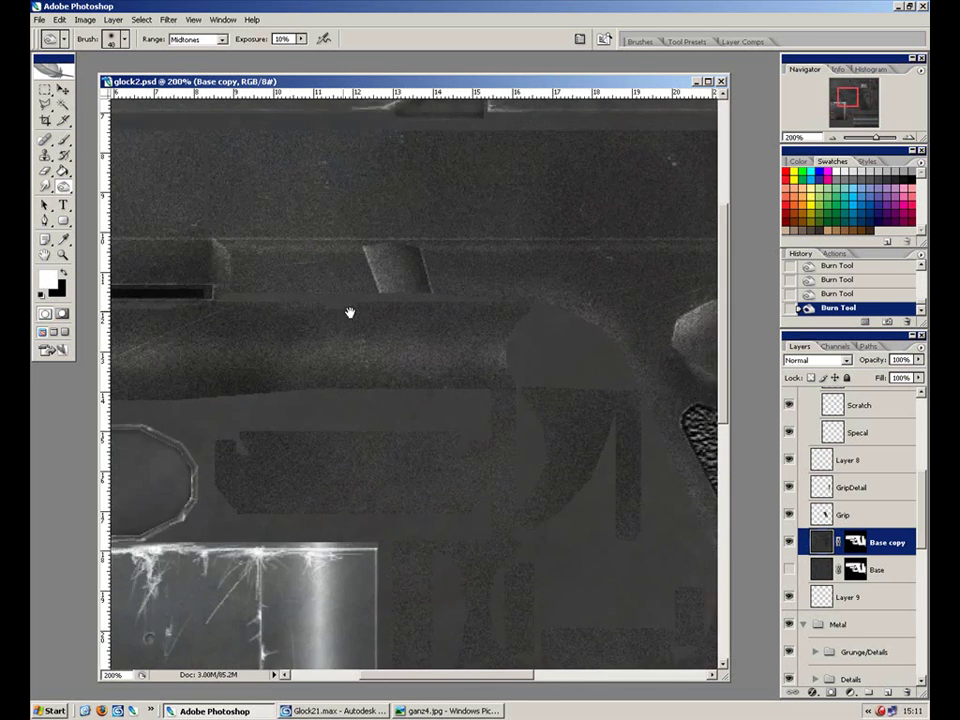
drag(244, 285, 376, 317)
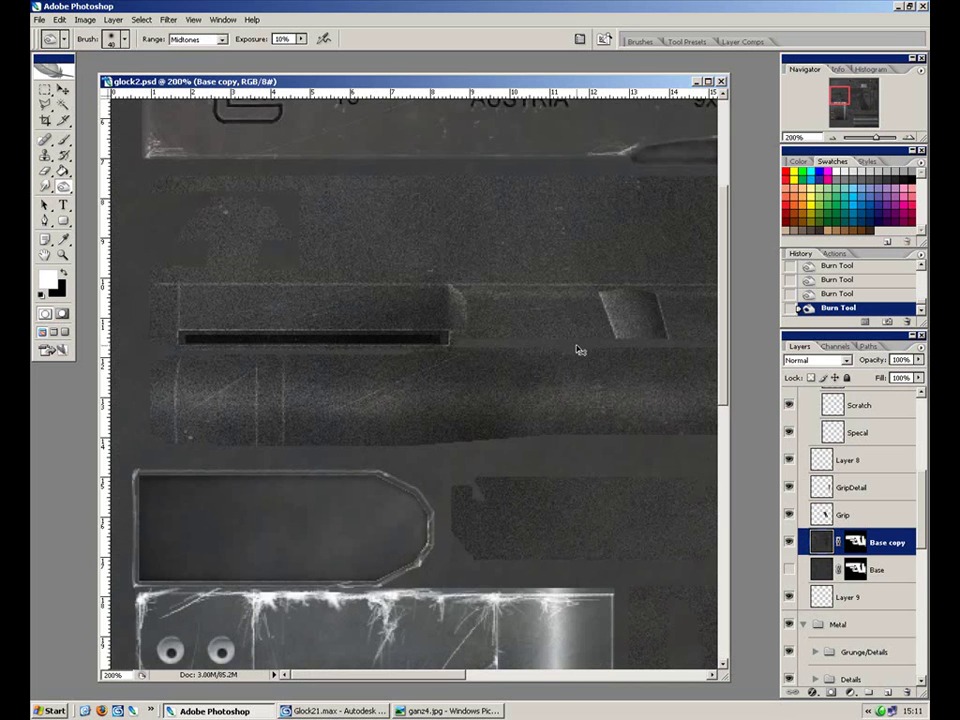
drag(594, 346, 432, 381)
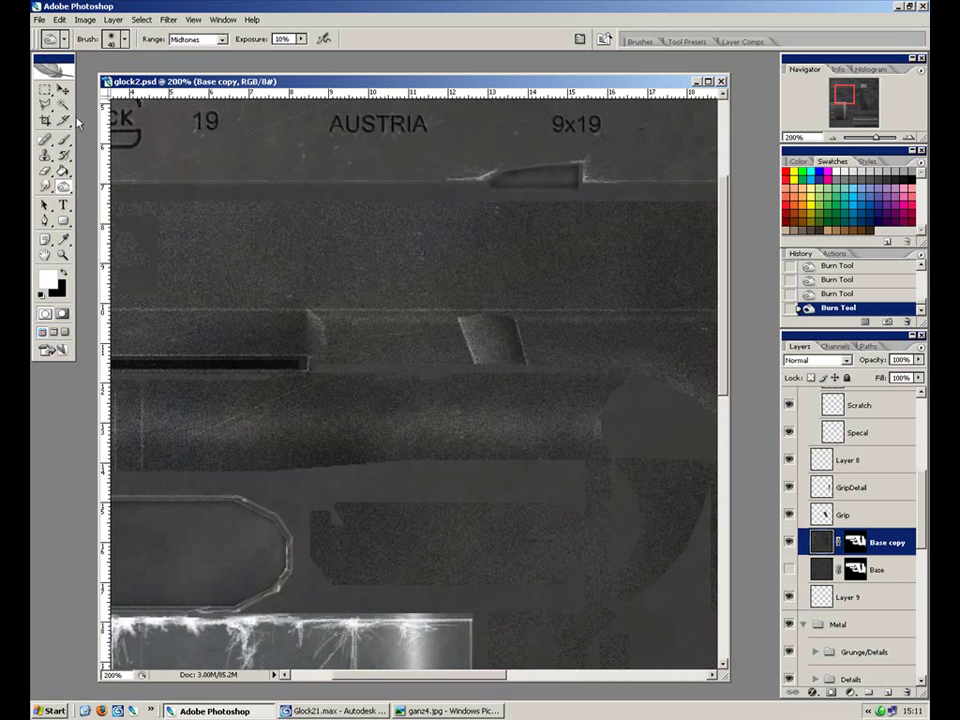
Step: Brighten the recess's curved edge with the Dodge tool, using a 10 px brush at 60% exposure on Highlights
drag(63, 186, 110, 187)
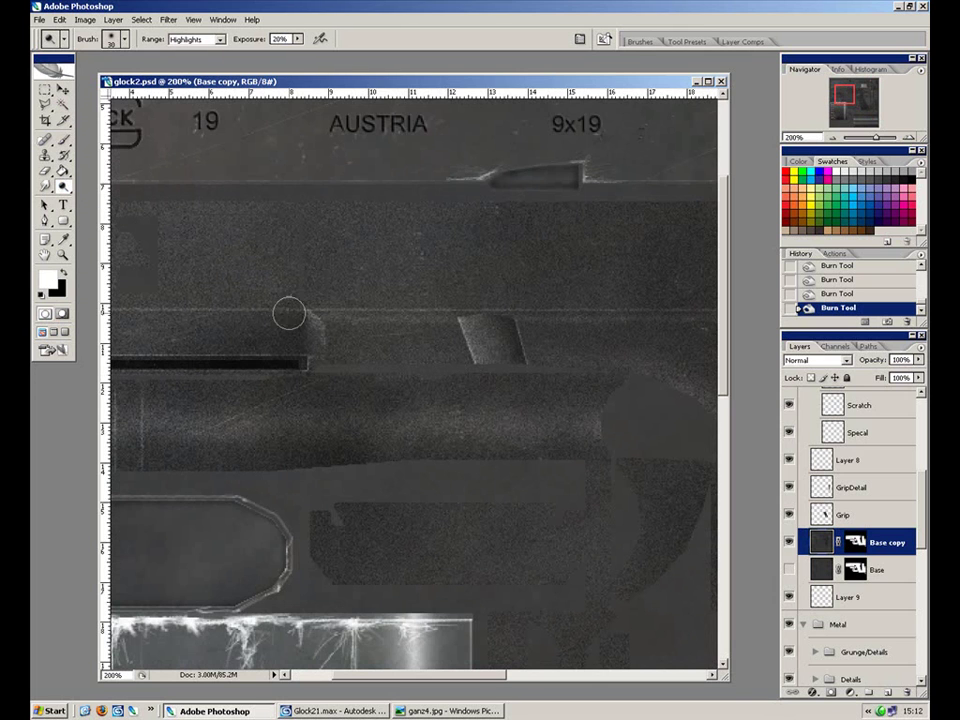
key(ctrl+shift+i)
key(ctrl+shift+i)
key(ctrl+plus)
key(ctrl+plus)
key(ctrl+plus)
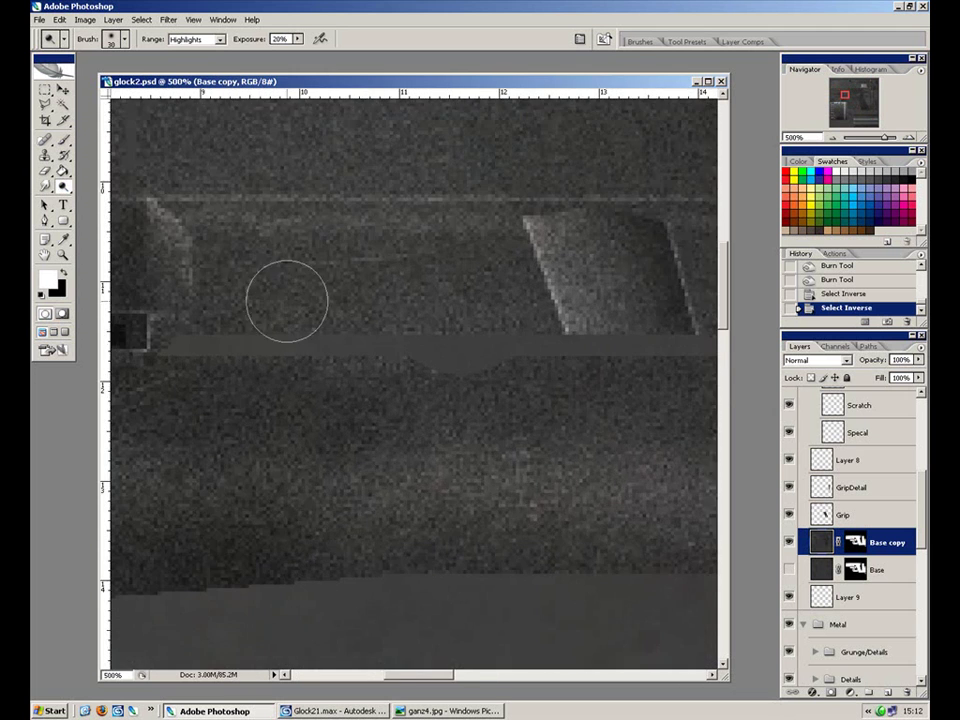
drag(257, 259, 465, 392)
key(6)
key(bracketleft)
key(bracketleft)
key(bracketleft)
key(bracketleft)
key(bracketleft)
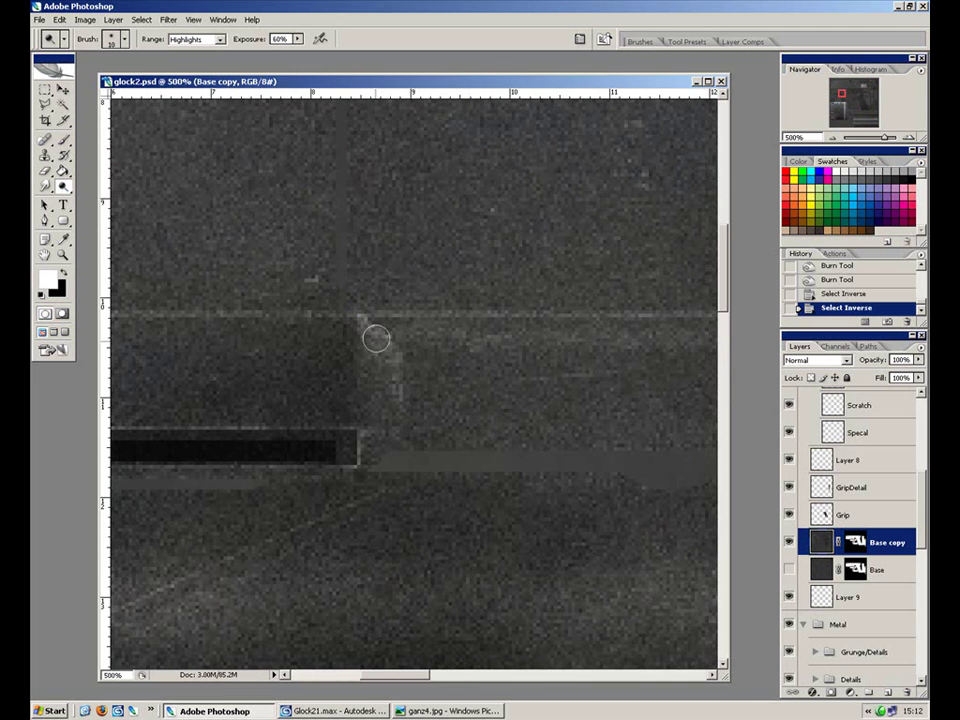
mouse_move(365, 326)
mouse_down()
mouse_move(399, 360)
mouse_move(404, 408)
mouse_up()
drag(394, 365, 391, 445)
Step: Sharpen the highlight along the recess's curved edge by dodging it with a 4 px brush
key(bracketleft)
key(bracketleft)
key(bracketleft)
mouse_move(360, 324)
mouse_down()
mouse_move(393, 344)
mouse_move(371, 331)
mouse_move(405, 381)
mouse_move(404, 432)
mouse_up()
key(ctrl+minus)
key(ctrl+minus)
key(ctrl+minus)
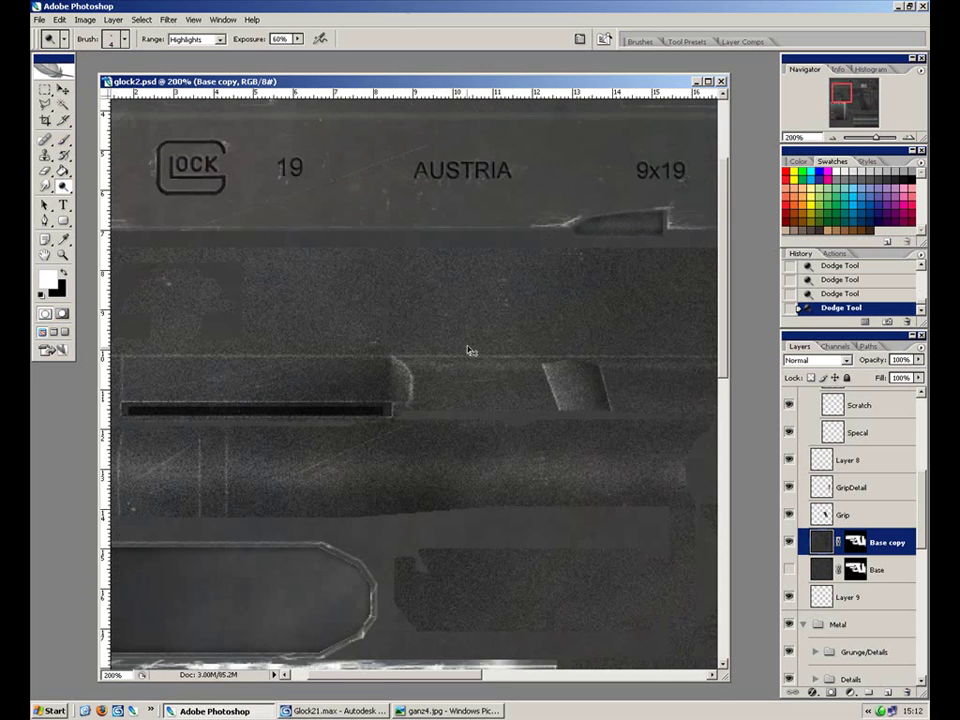
Step: Deselect and try to strengthen the highlight along the curved recess with freehand Dodge strokes at 50% exposure
key(ctrl+plus)
key(ctrl+plus)
key(ctrl+plus)
key(ctrl+d)
key(5)
drag(363, 322, 368, 360)
mouse_move(366, 330)
mouse_down()
mouse_move(371, 366)
mouse_move(388, 372)
mouse_up()
drag(385, 340, 404, 426)
key(ctrl+minus)
key(ctrl+minus)
key(ctrl+minus)
key(ctrl+minus)
key(ctrl+plus)
key(ctrl+plus)
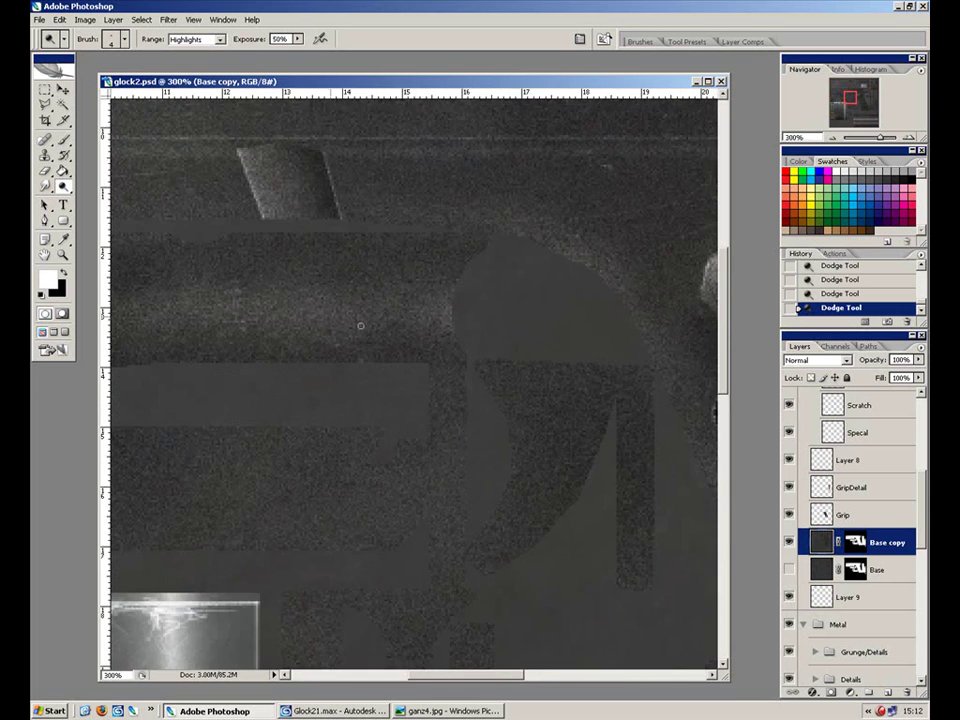
Step: Undo the last three dodge strokes and softly lighten the inside of the recess with a 7 px brush at 10% exposure
drag(274, 289, 575, 479)
key(1)
key(ctrl+alt+z)
key(ctrl+alt+z)
key(ctrl+alt+z)
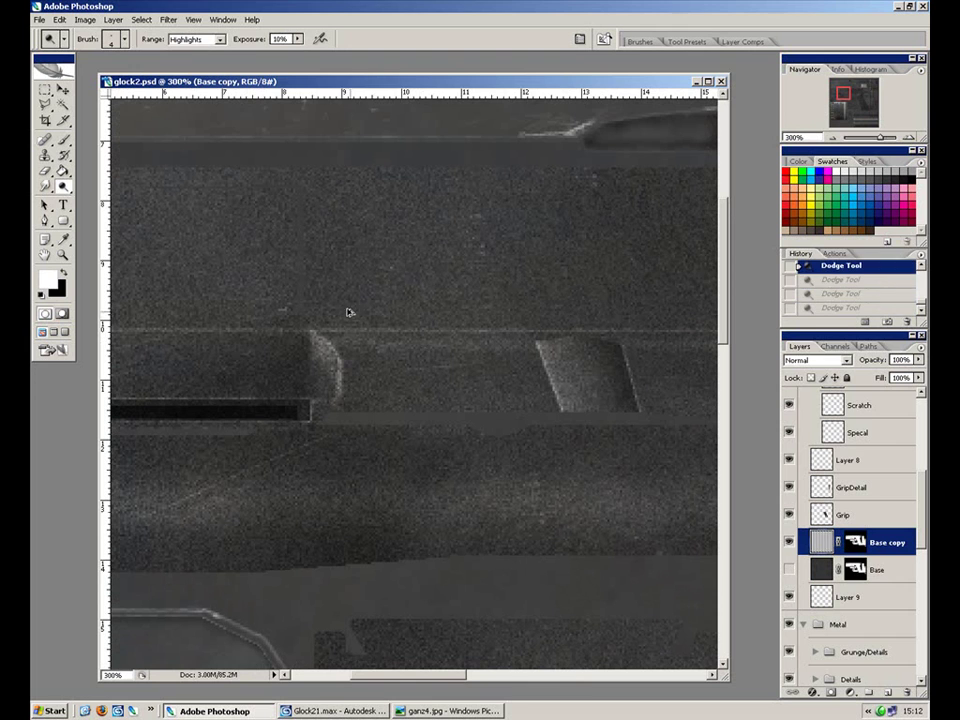
mouse_move(321, 352)
mouse_down()
mouse_move(327, 360)
mouse_move(316, 345)
mouse_move(332, 367)
mouse_move(331, 352)
mouse_up()
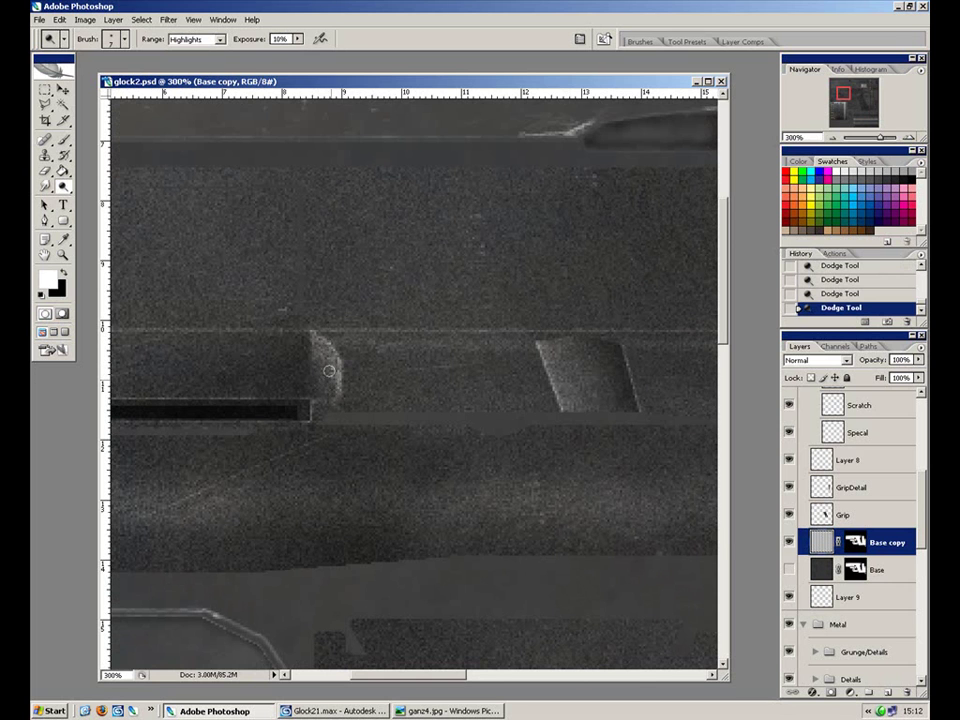
key(ctrl+alt+0)
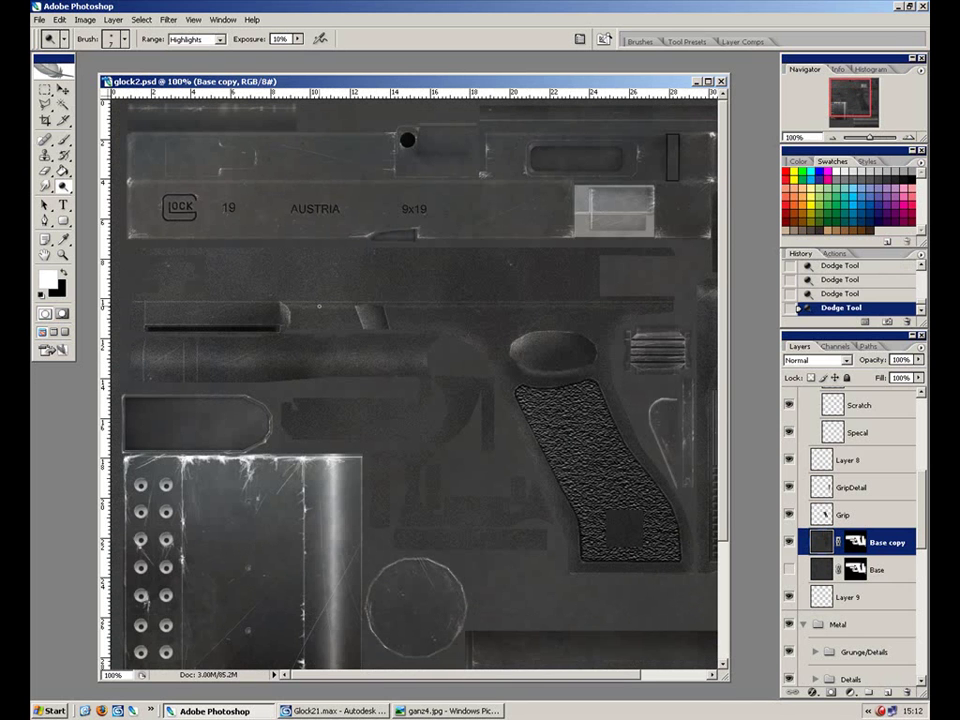
Step: Make the Radnom layer active and load the 509 px grunge brush for the Brush tool
click(860, 408)
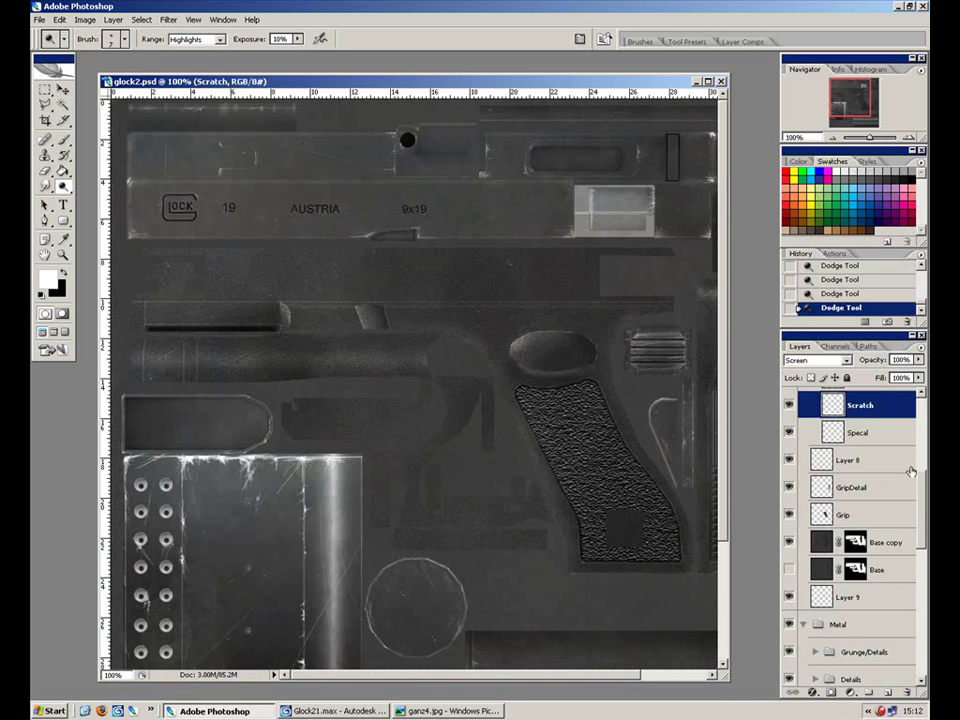
scroll(886, 470, up, 5)
click(860, 515)
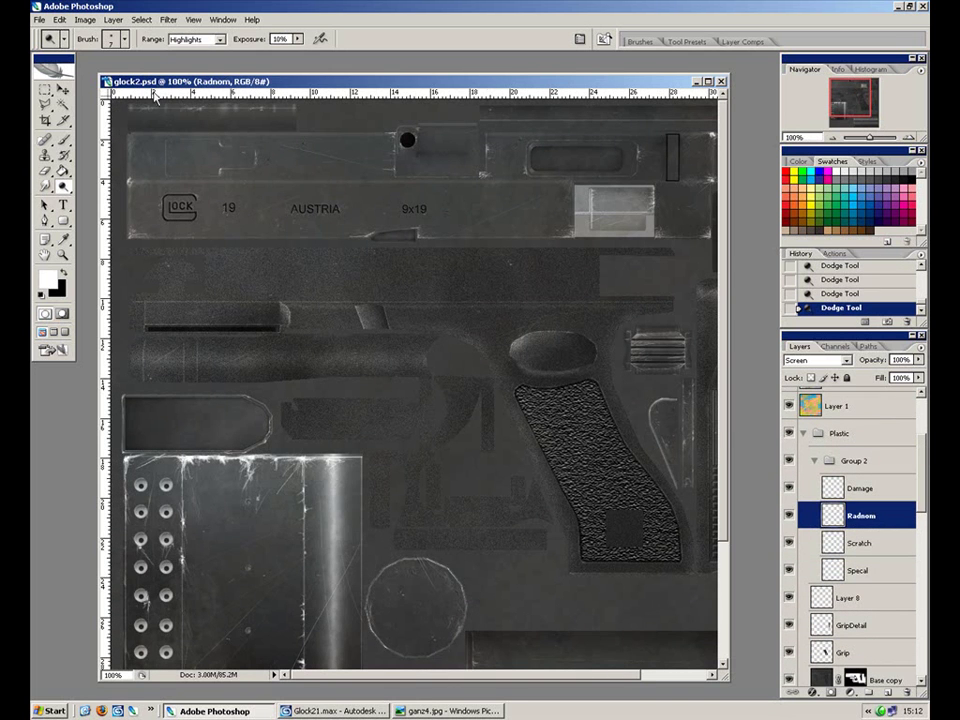
click(112, 39)
key(Escape)
click(64, 139)
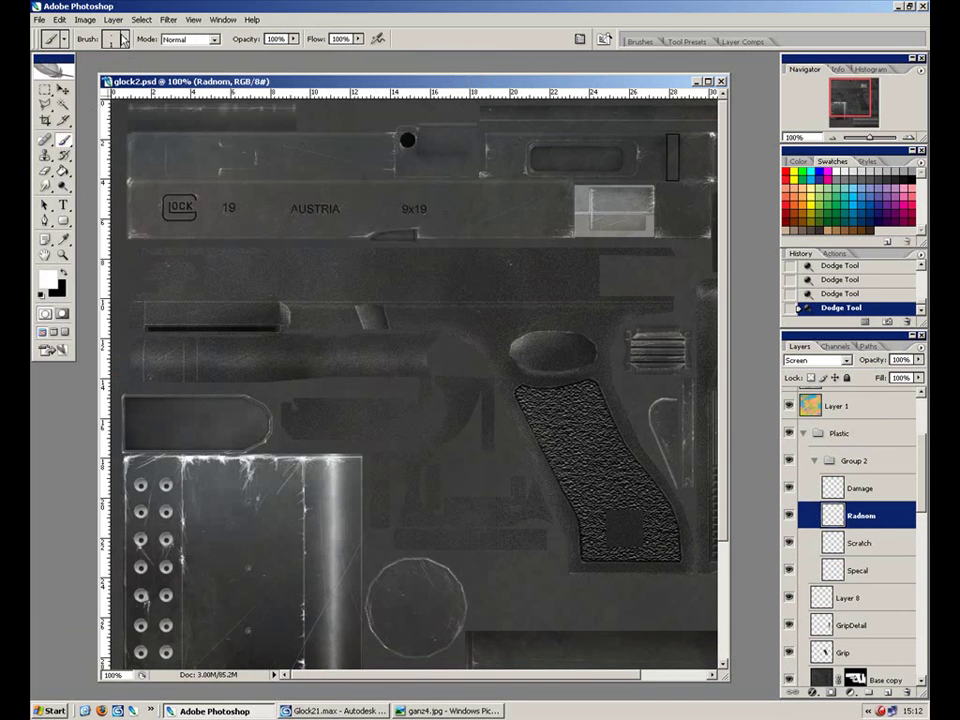
click(124, 39)
mouse_move(464, 223)
mouse_down()
mouse_move(446, 508)
mouse_move(472, 266)
mouse_up()
click(404, 313)
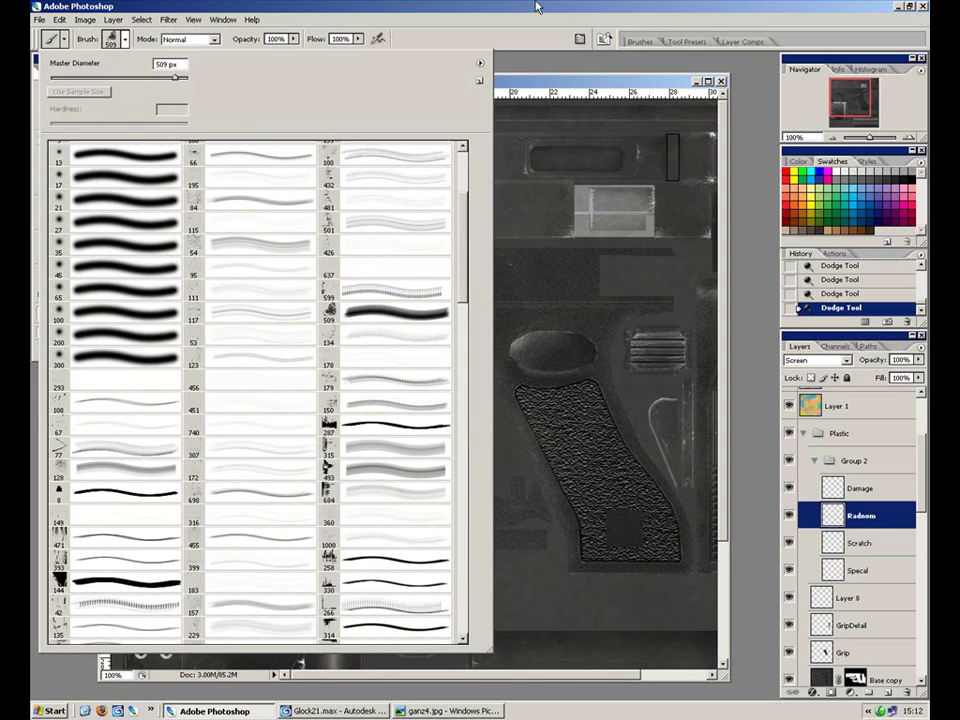
click(580, 48)
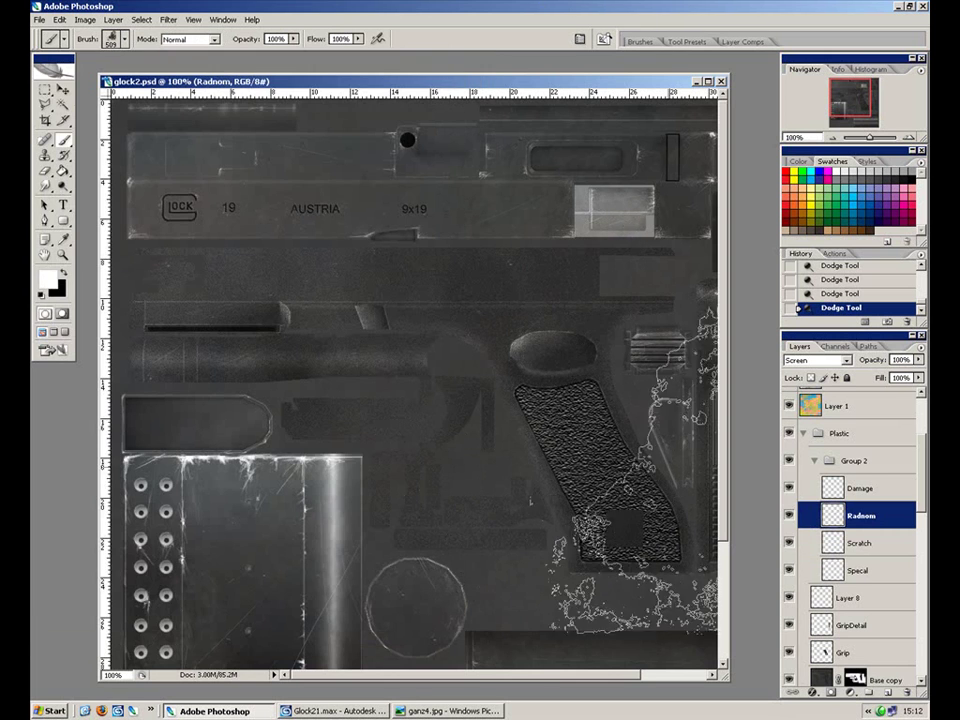
Step: Reduce the grunge brush to 250 px and stamp white patches over the front frame plastic and the front of the grip
click(520, 355)
key(ctrl+z)
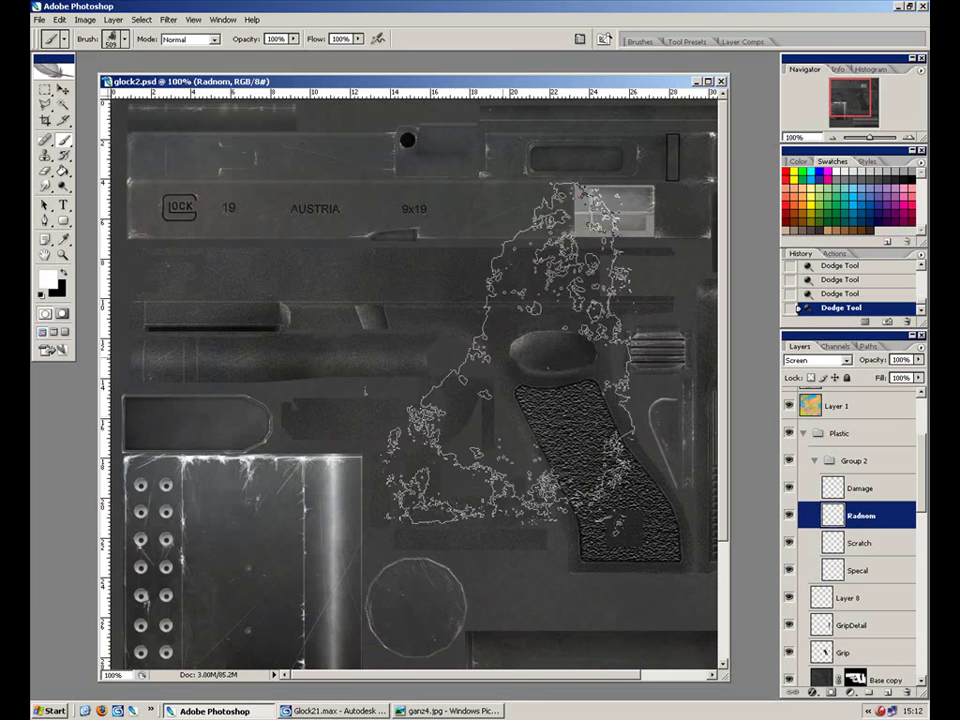
key(bracketleft)
key(bracketleft)
key(bracketleft)
key(bracketleft)
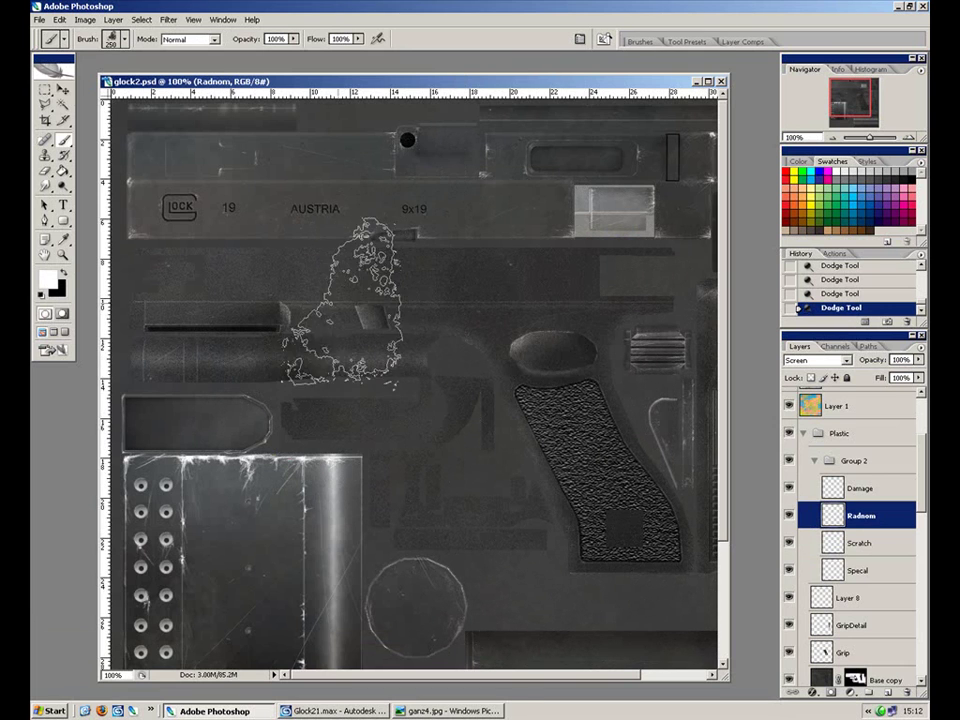
click(248, 286)
click(501, 403)
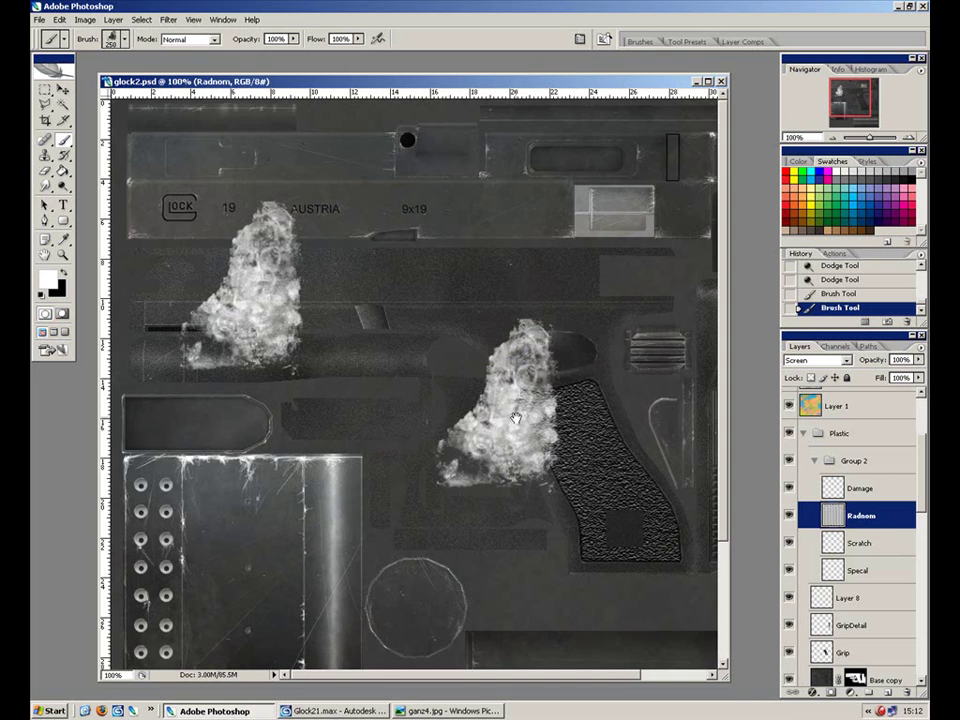
Step: Stamp two more white grunge patches, one over the upper rear strip and one beside its checkered lower part
drag(628, 410, 515, 384)
click(596, 335)
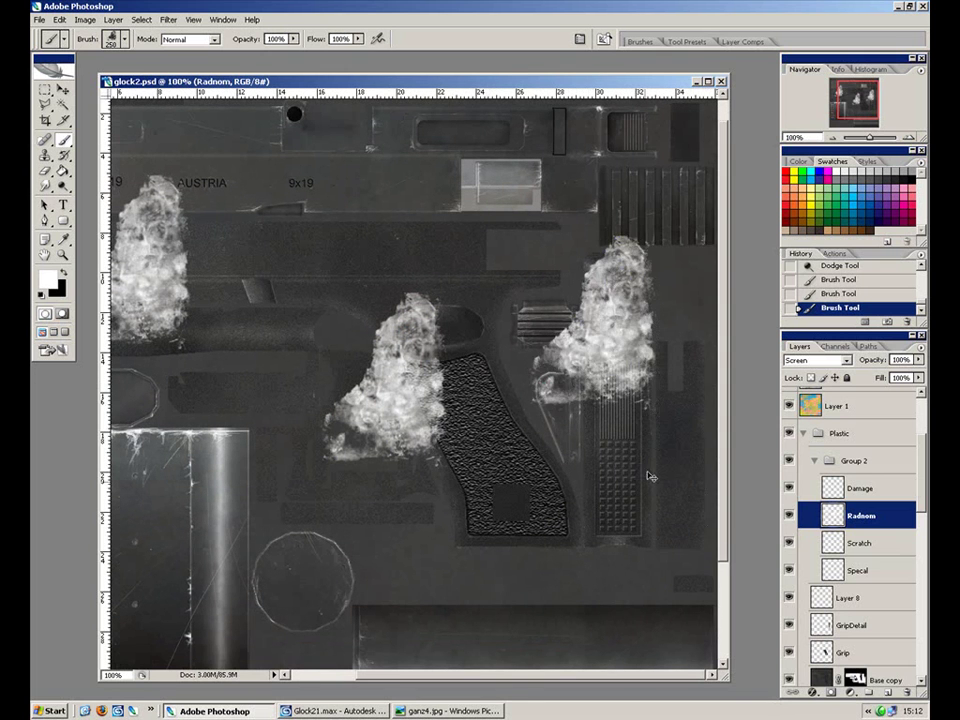
key(ctrl+z)
click(638, 316)
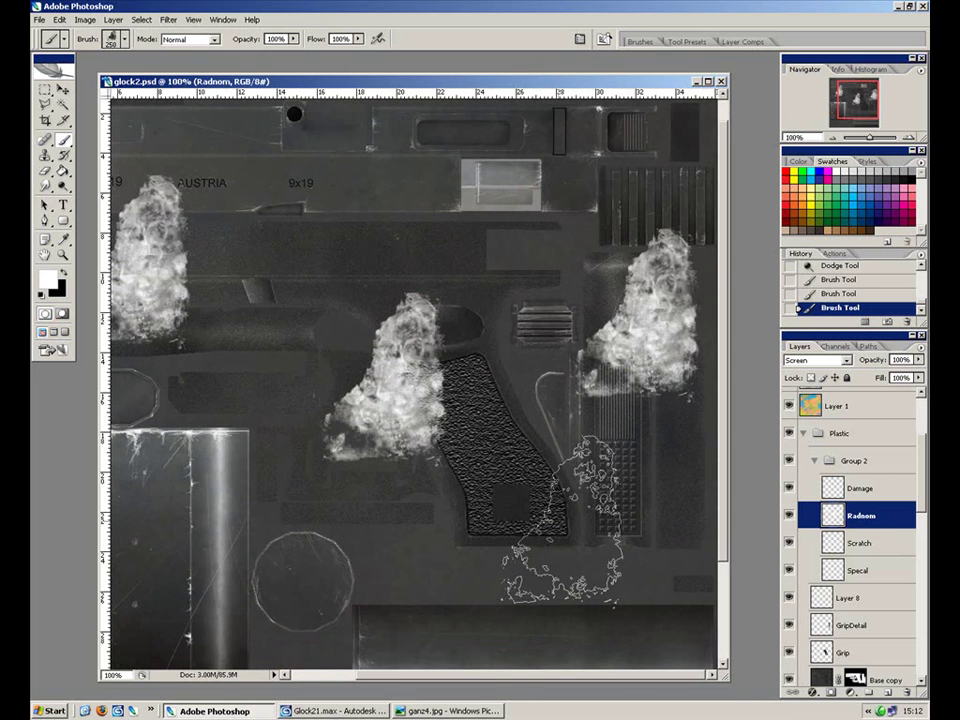
click(583, 505)
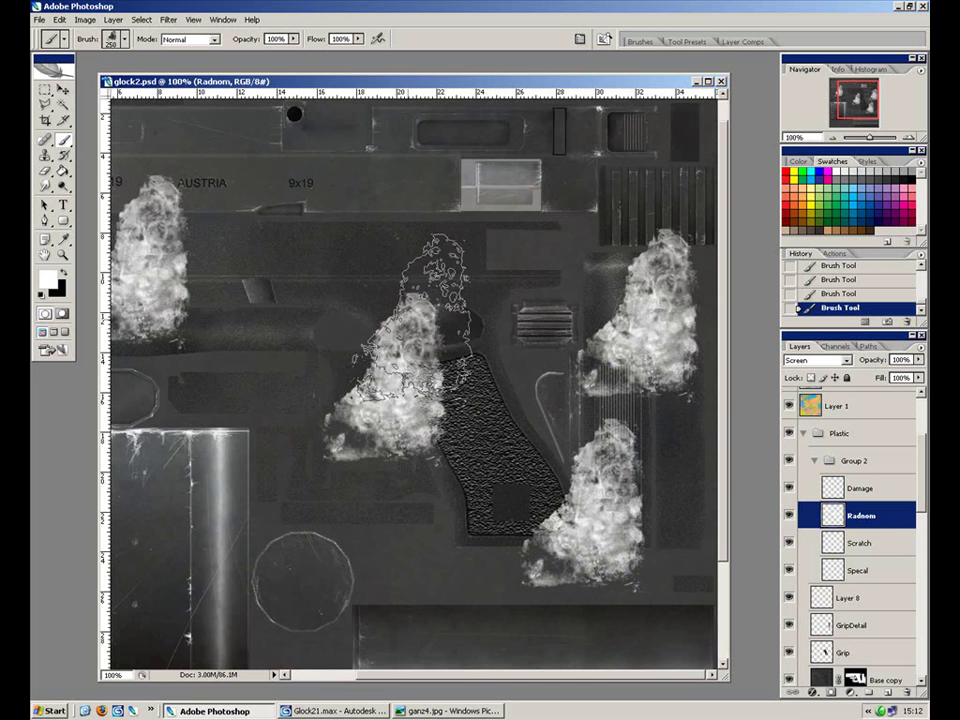
Step: Reduce the Radnom layer to 10% opacity and 70% fill so the grunge patches blend softly into the plastic
drag(607, 495, 717, 513)
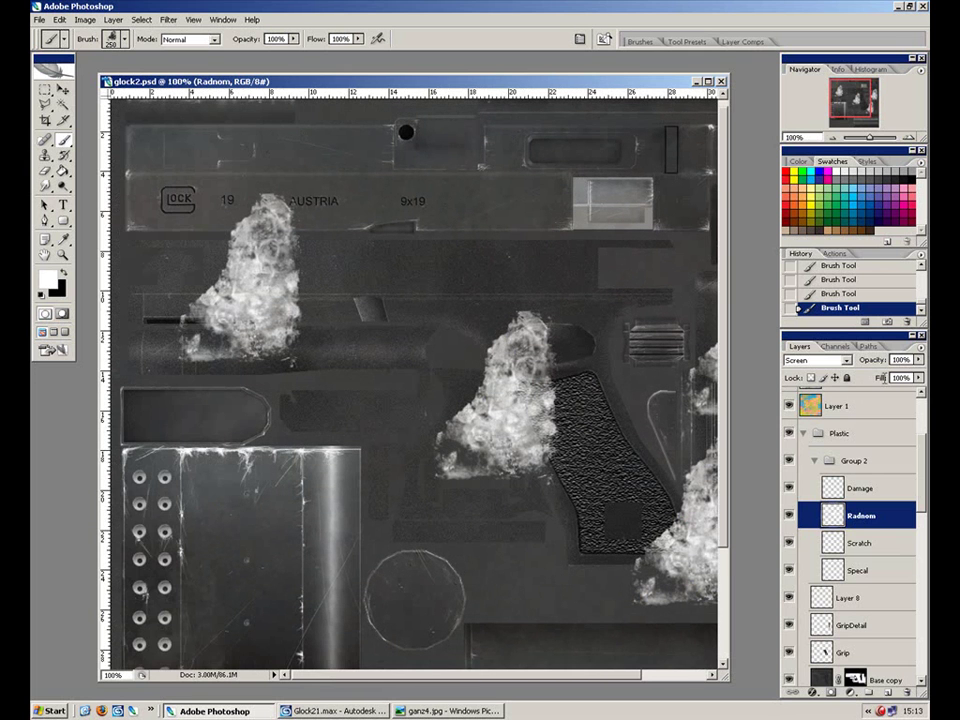
text(10)
key(Return)
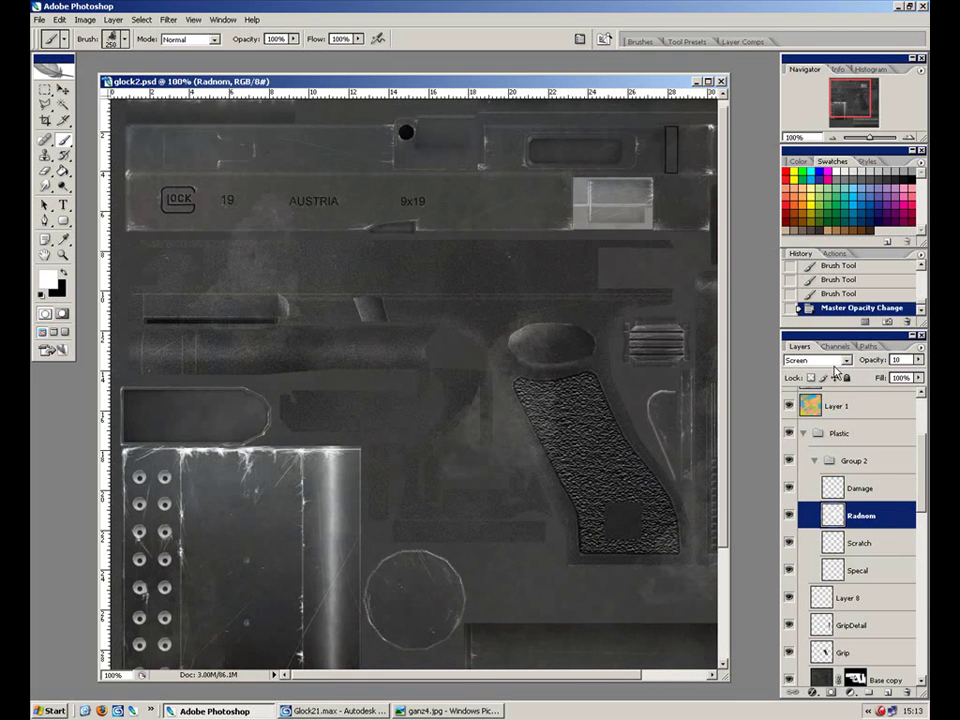
drag(918, 378, 889, 394)
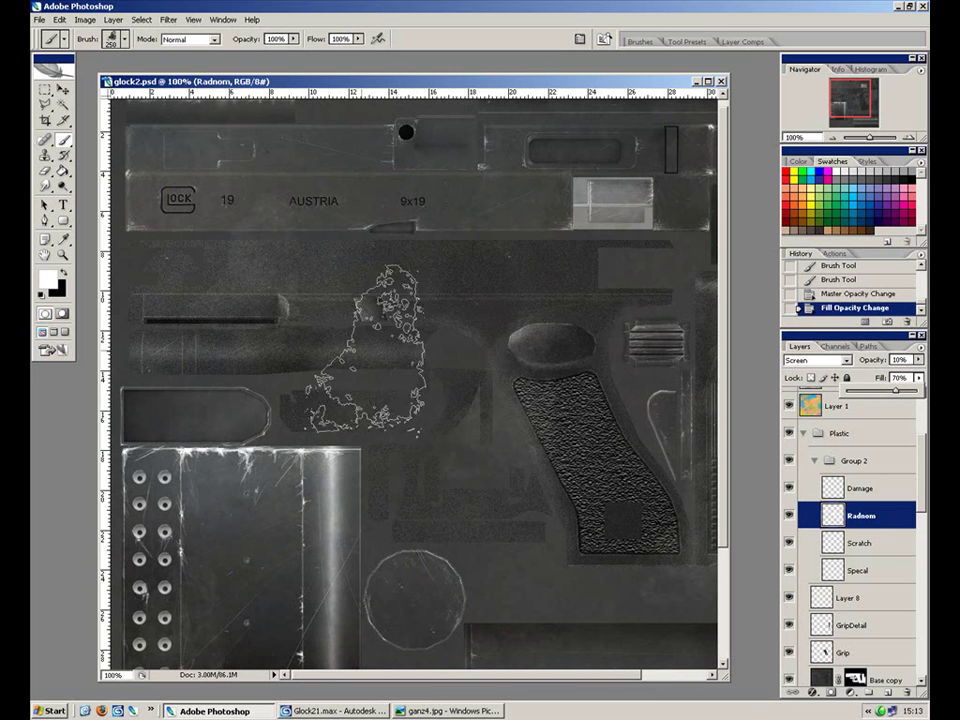
drag(421, 452, 322, 458)
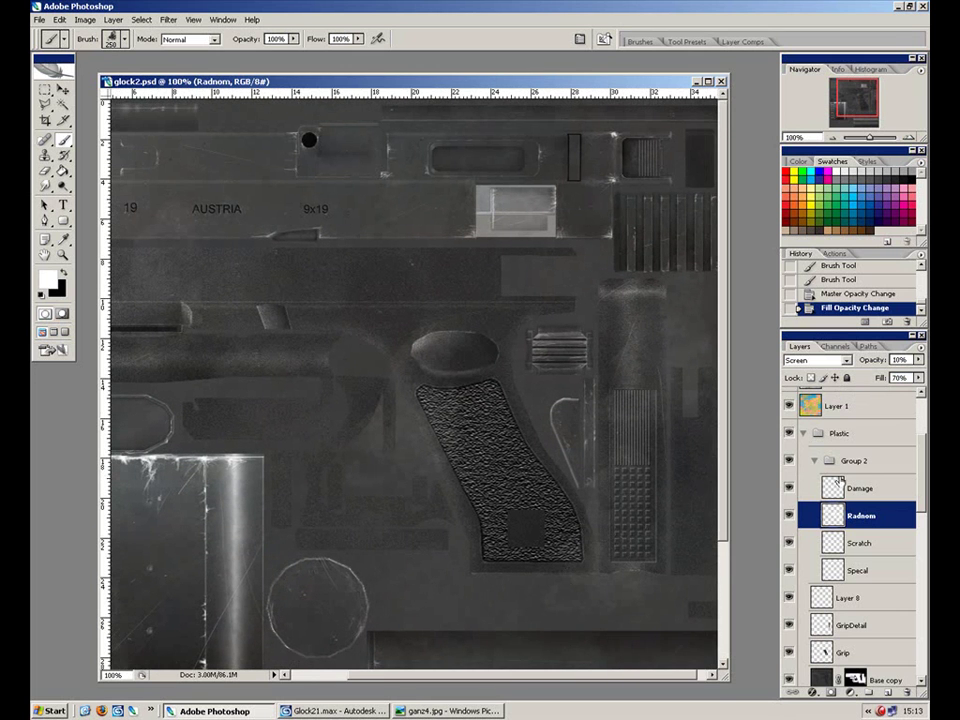
Step: Make the Damage layer active and load the first small hard round brush for the Brush tool
key(alt+bracketright)
click(113, 40)
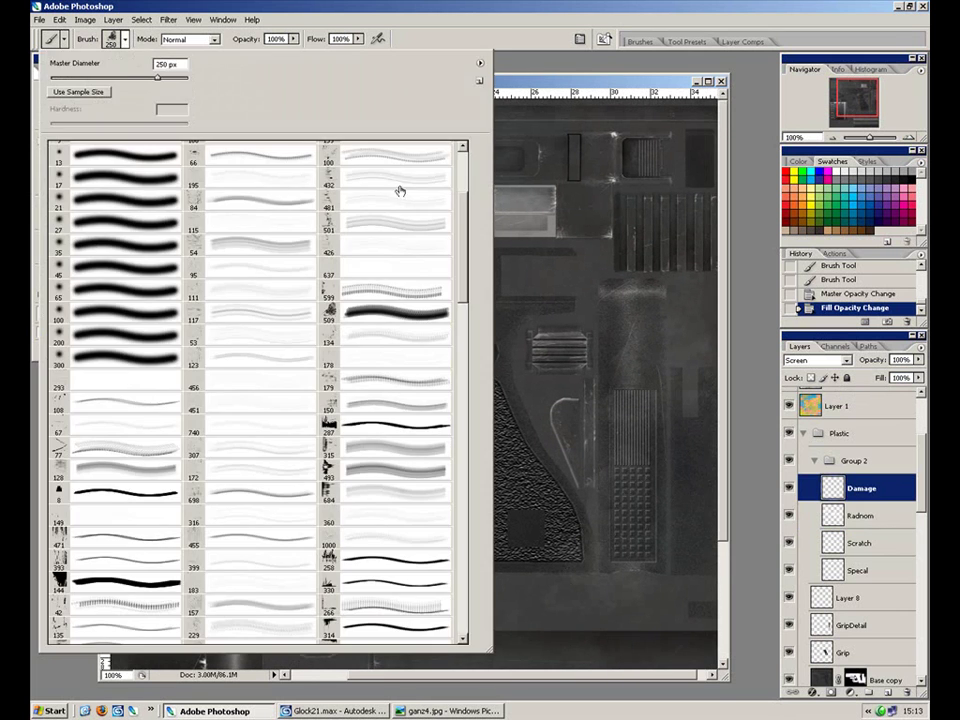
scroll(189, 180, up, 5)
click(131, 155)
click(700, 33)
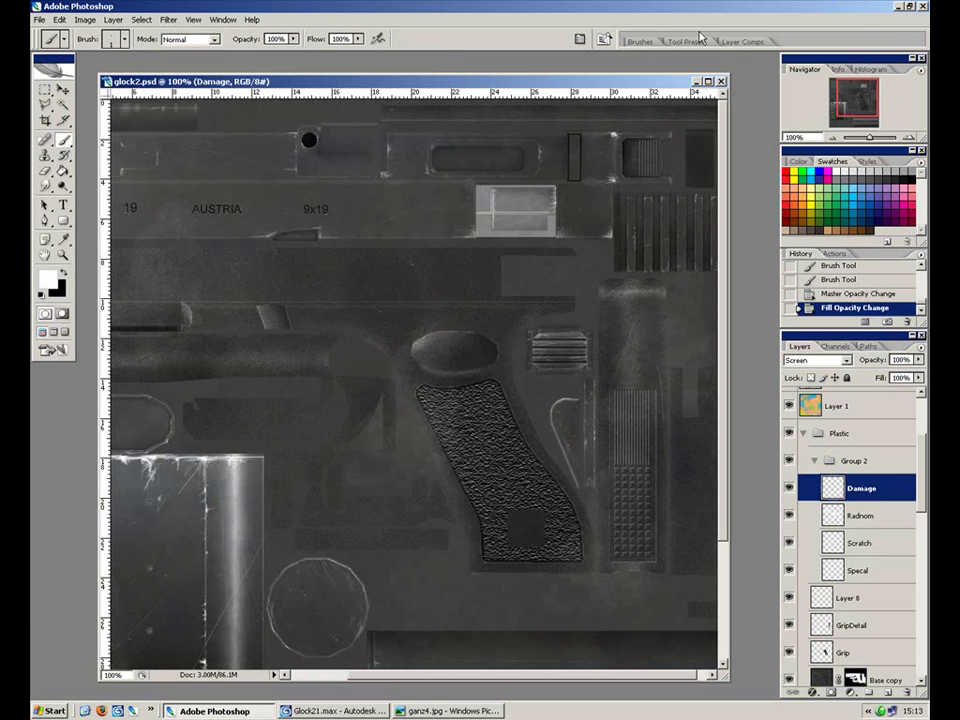
Step: Enable Shape Dynamics, Scattering and Other Dynamics for the brush, with opacity controlled by Pen Pressure
click(649, 42)
click(662, 89)
click(653, 103)
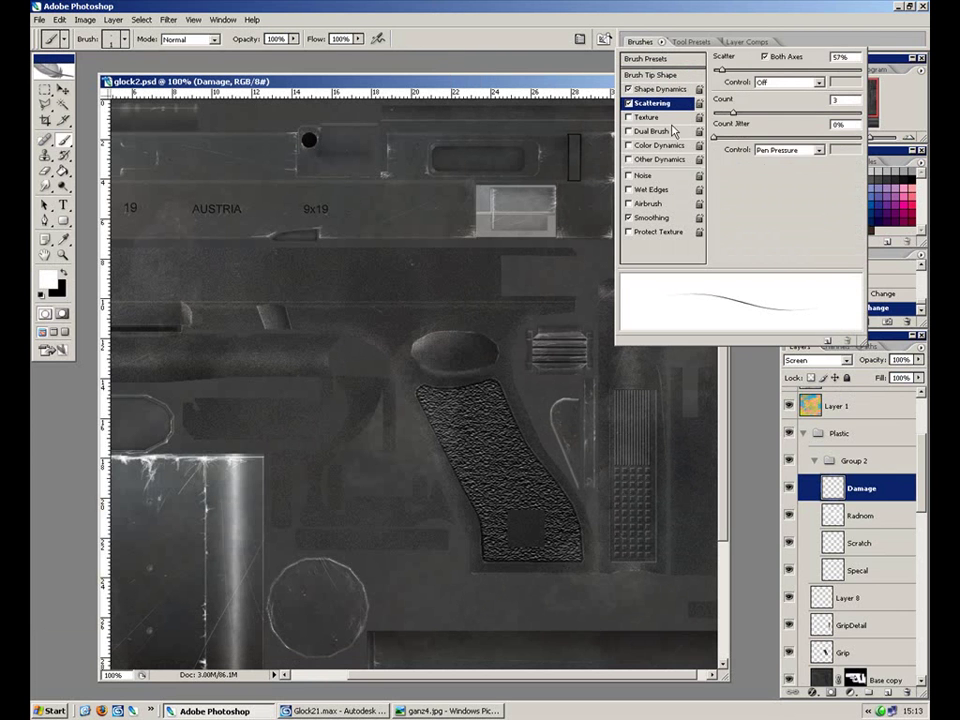
click(658, 159)
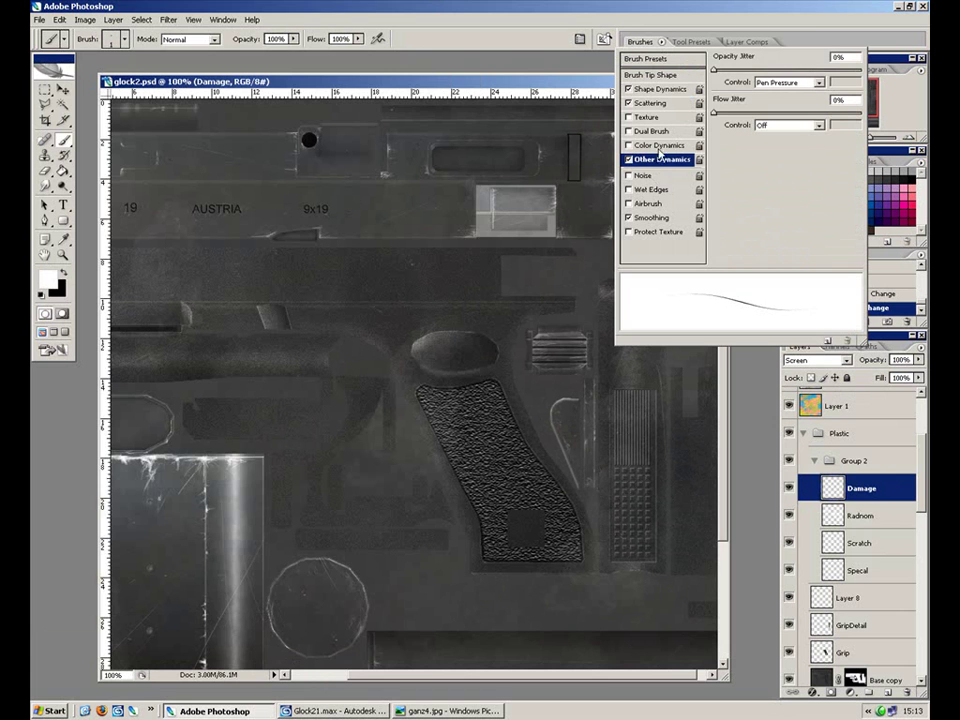
click(662, 89)
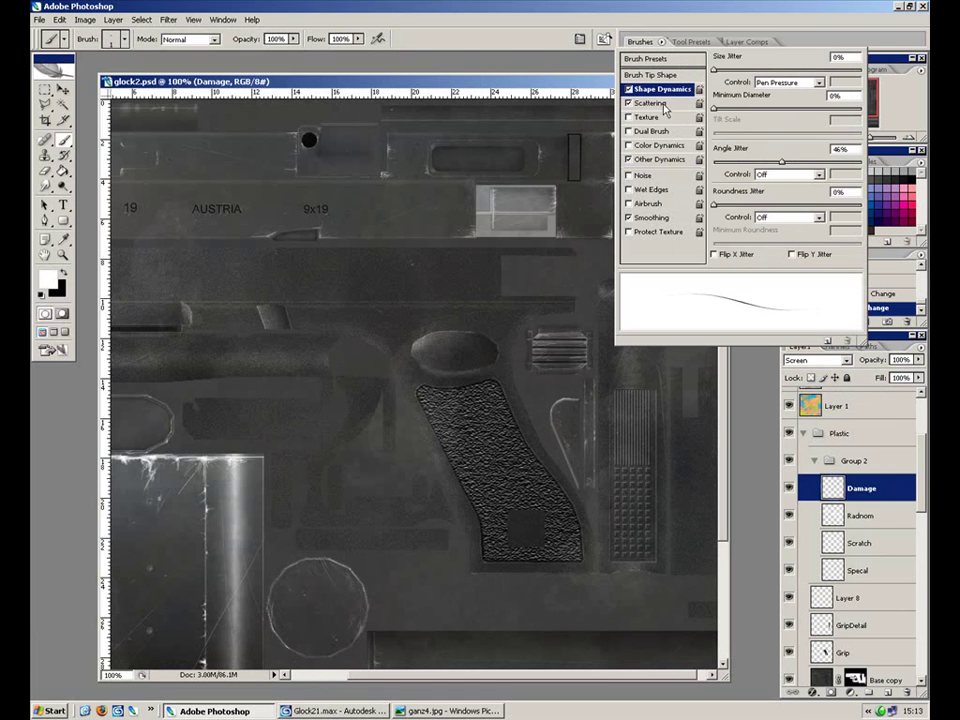
drag(488, 351, 473, 319)
Step: Show the Guide layer, enlarge the brush slightly and paint white scratches on it along the lower edge of the checkered rear strip
scroll(803, 443, up, 3)
click(788, 402)
click(788, 402)
key(ctrl+plus)
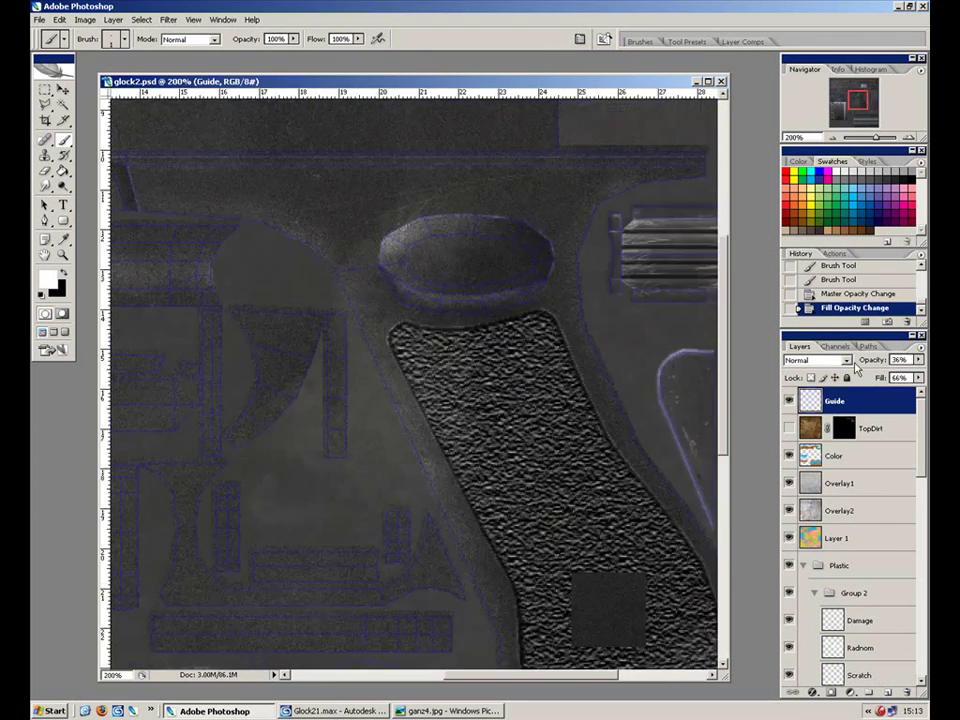
key(ctrl+plus)
drag(474, 441, 407, 375)
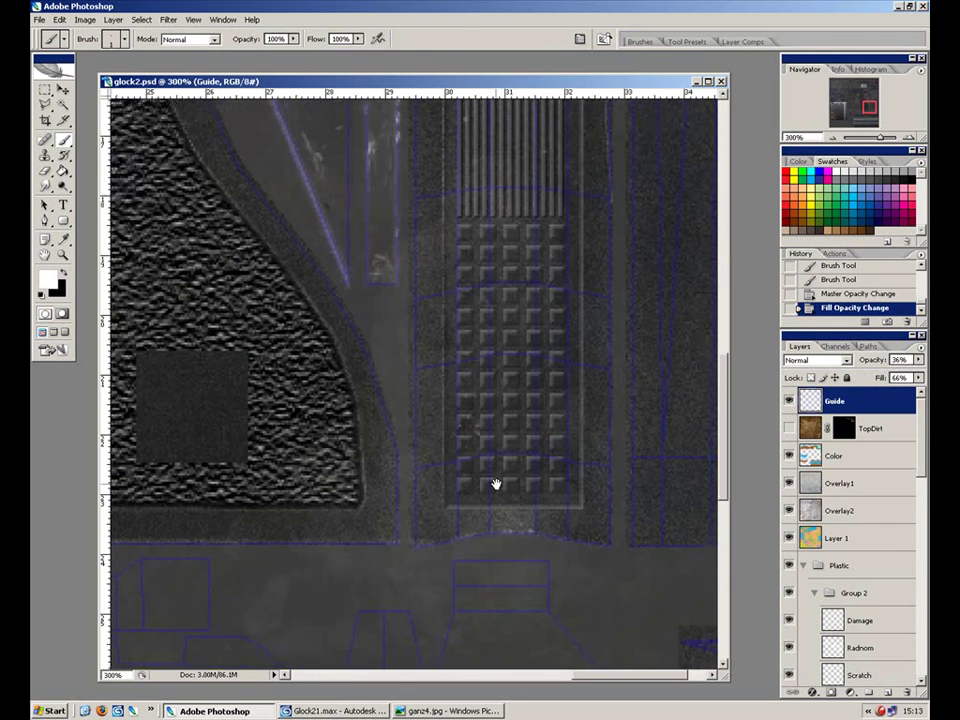
key(bracketright)
key(bracketright)
drag(425, 546, 445, 538)
key(ctrl+z)
drag(446, 541, 460, 519)
drag(535, 532, 549, 536)
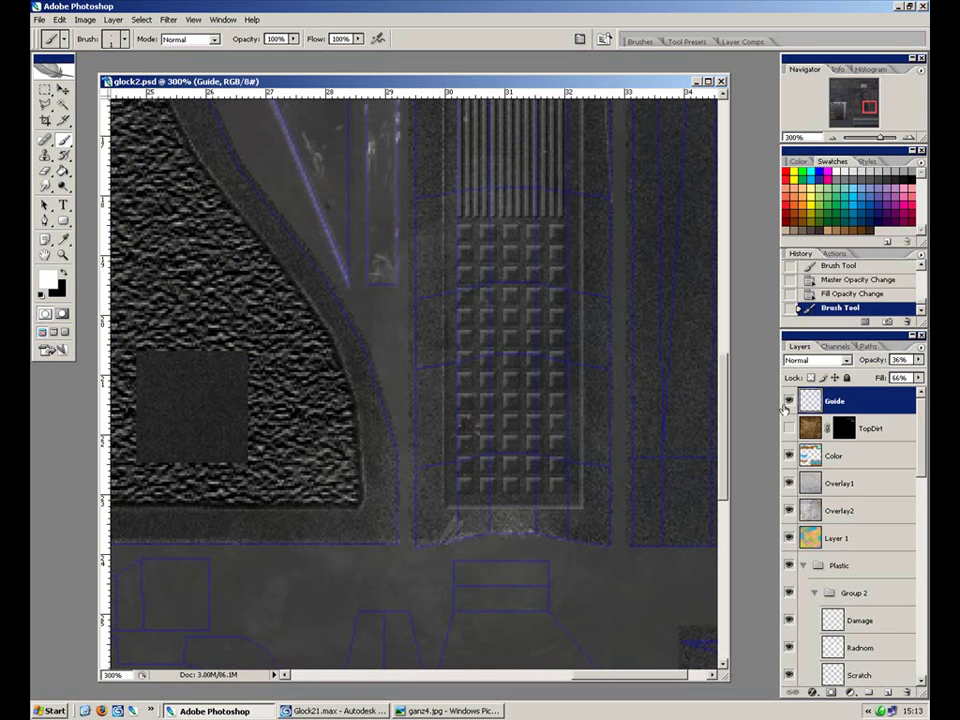
Step: Hide the Guide layer and paint white wear marks on the Damage layer at both lower corners of the checkered strip
click(789, 402)
click(418, 549)
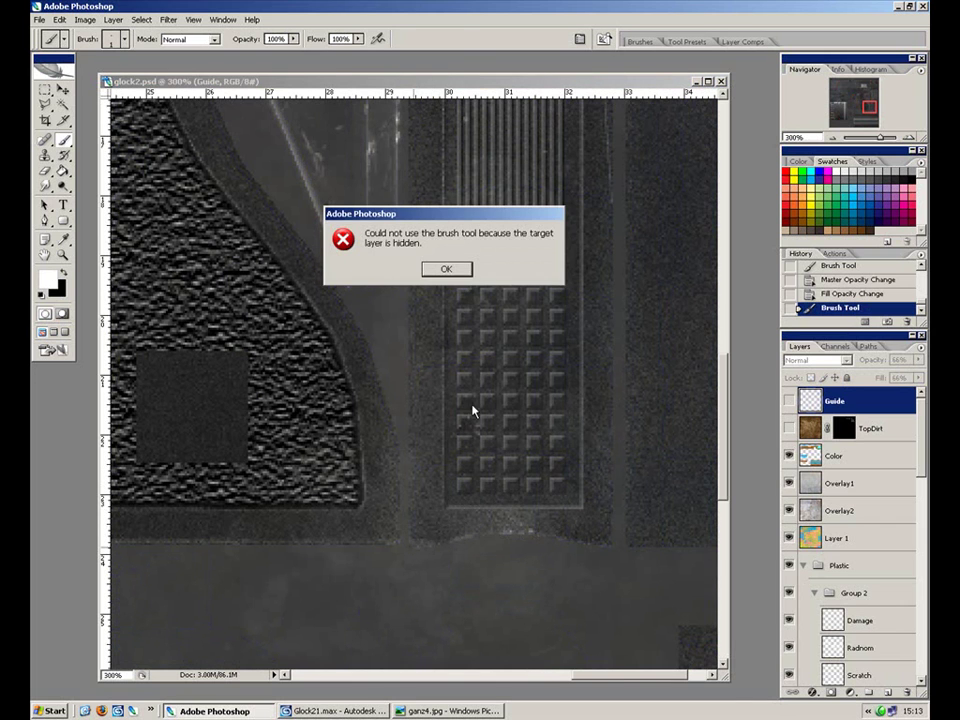
click(449, 269)
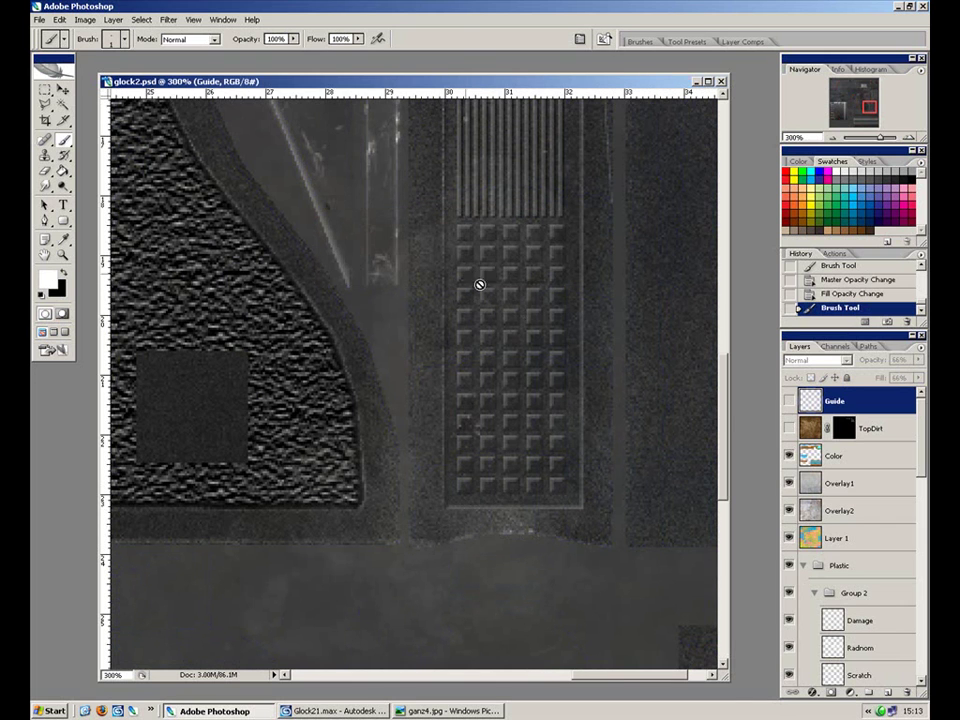
click(862, 621)
mouse_move(616, 210)
mouse_down()
mouse_move(670, 210)
mouse_move(662, 199)
mouse_up()
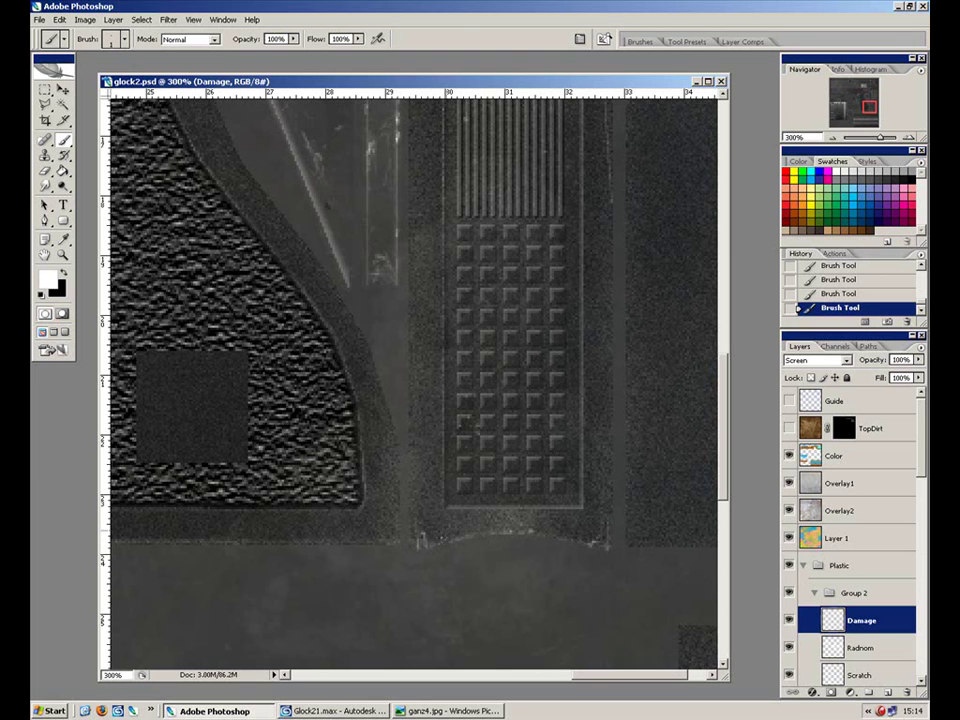
Step: Undo the last two brush strokes and repaint the wear around the lower-left corner of the checkered strip
key(ctrl+alt+z)
key(ctrl+alt+z)
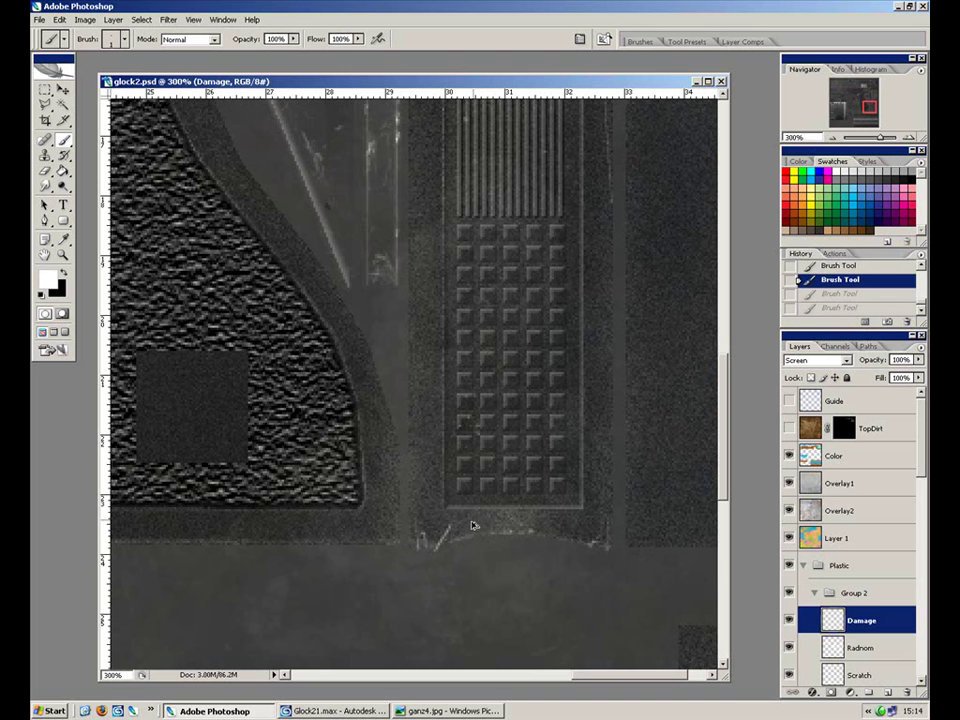
drag(426, 534, 424, 546)
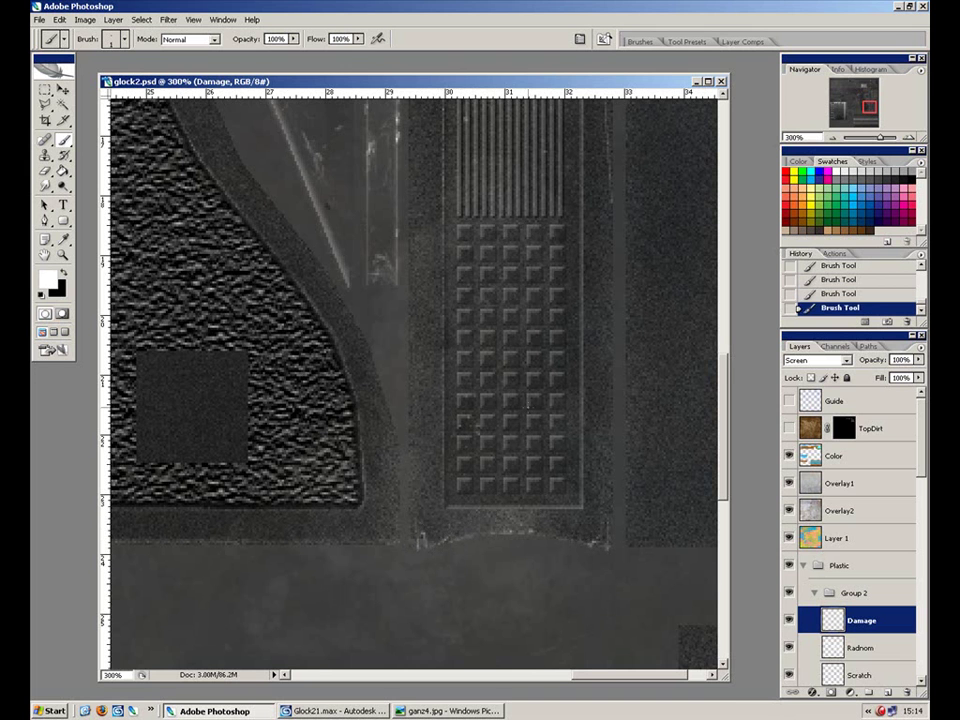
key(ctrl+plus)
key(ctrl+minus)
key(ctrl+minus)
key(ctrl+minus)
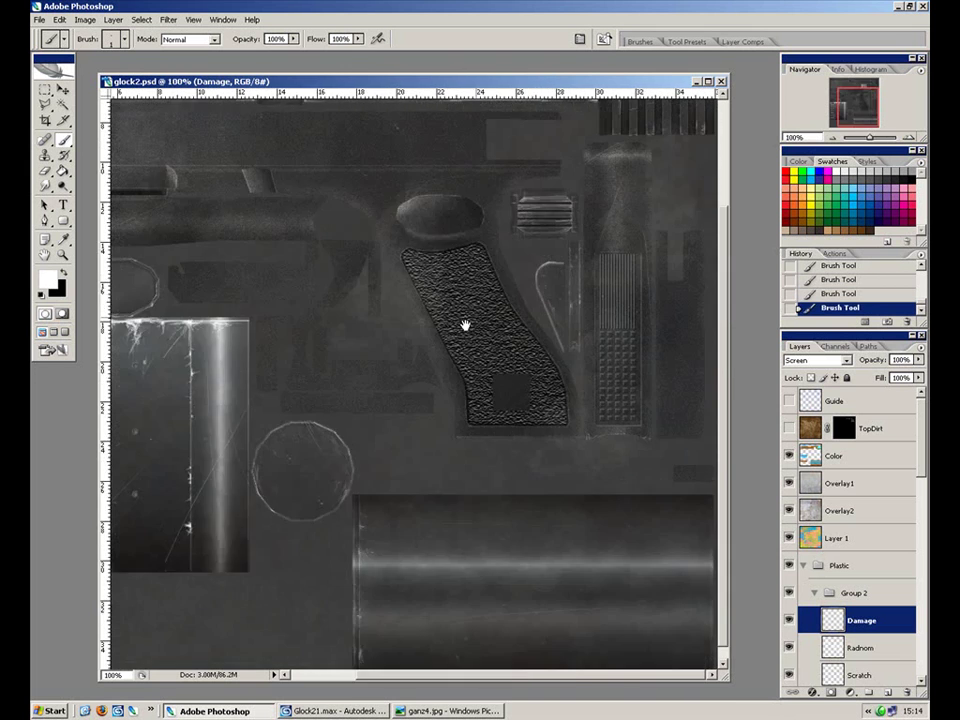
Step: Paint fine white scratches over the highlight at the top of the rear strip and diagonally down its smooth part
drag(428, 369, 414, 516)
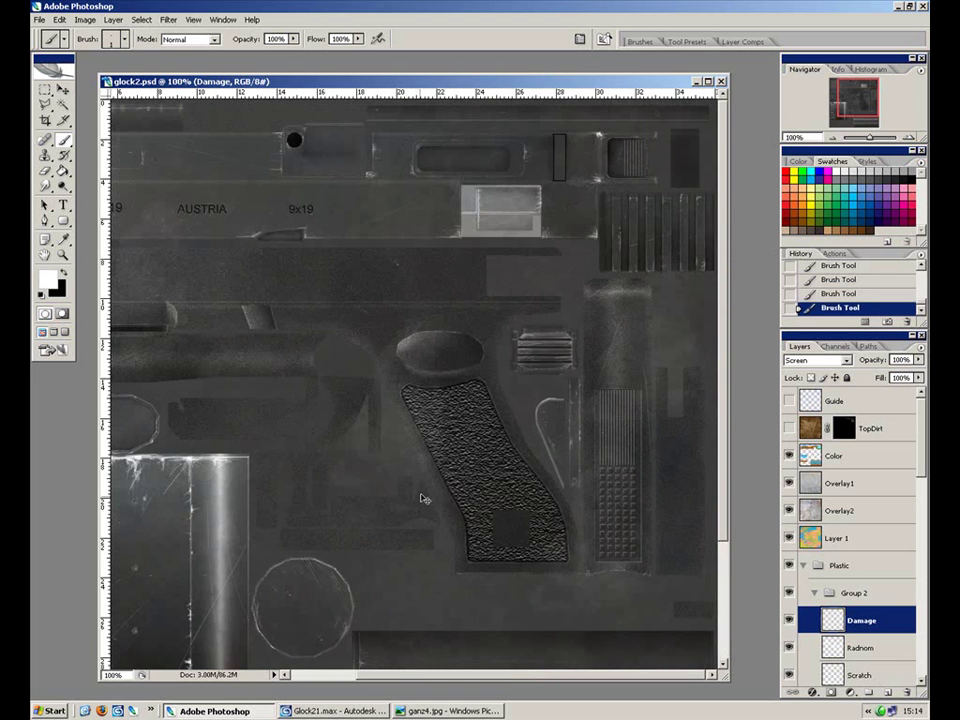
key(ctrl+plus)
drag(578, 330, 226, 486)
drag(388, 401, 388, 438)
key(ctrl+plus)
drag(600, 370, 447, 380)
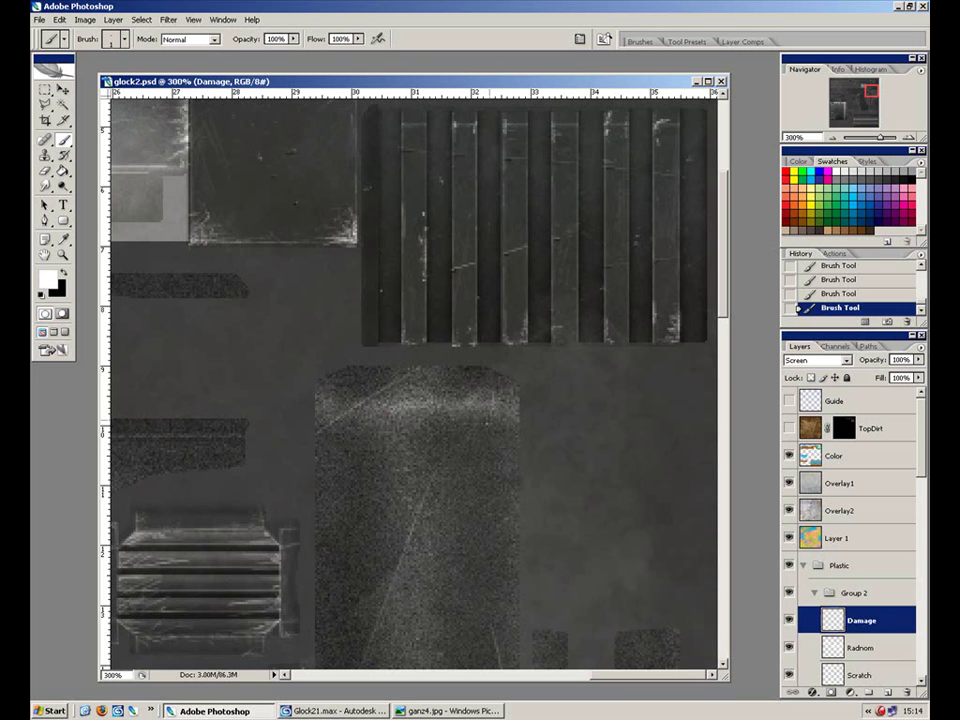
drag(498, 341, 526, 407)
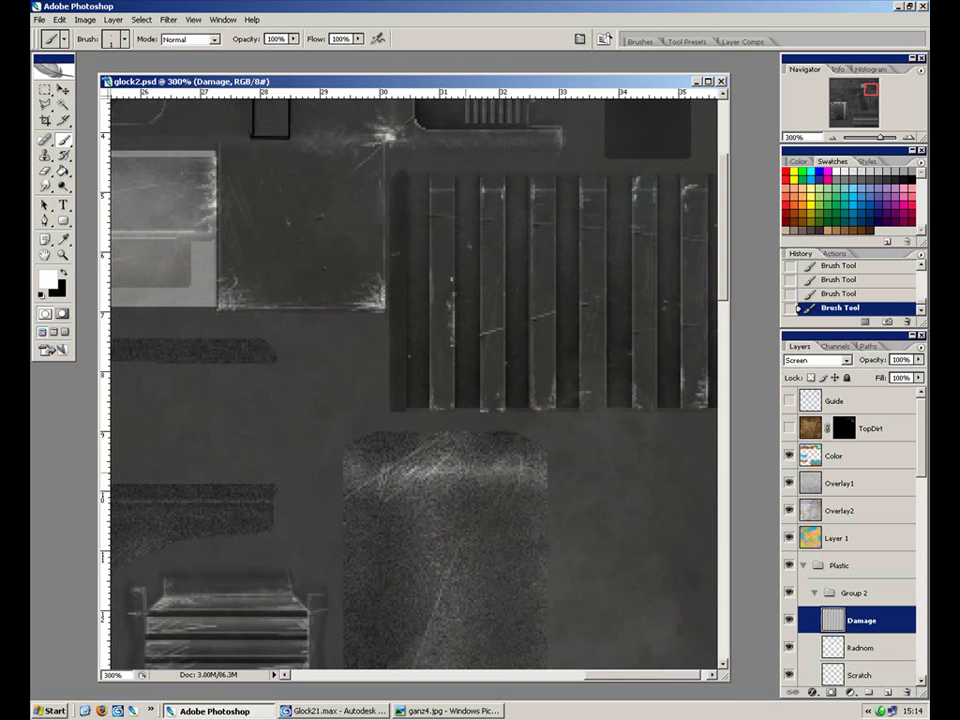
key(ctrl+minus)
key(ctrl+minus)
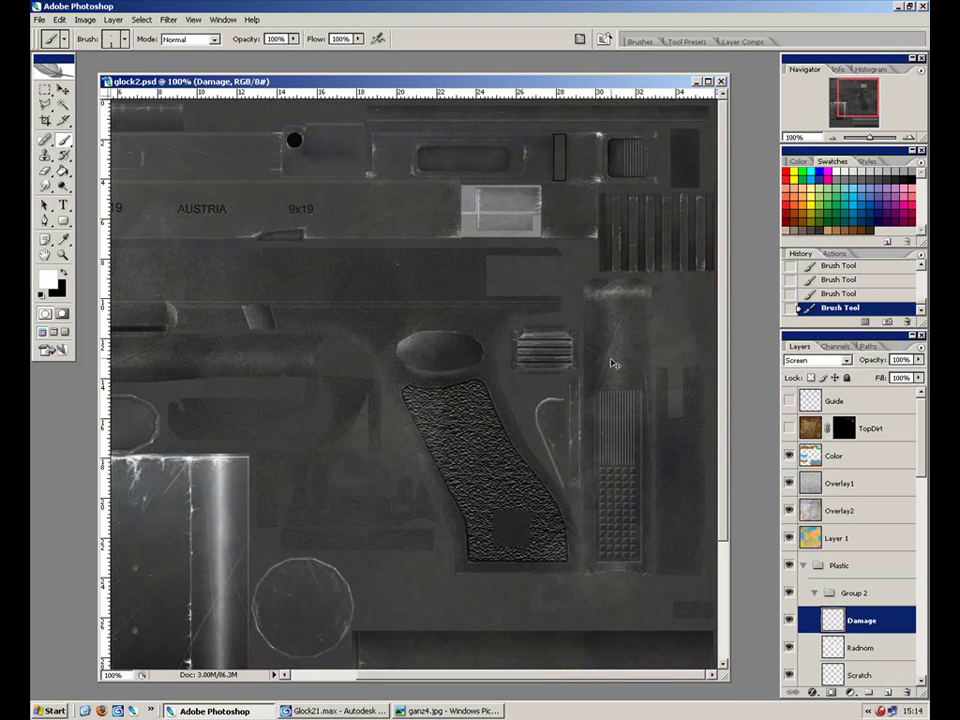
Step: Paint short white scratches around the left end and upper-left rim of the oval recess above the grip
key(ctrl+plus)
drag(602, 321, 309, 446)
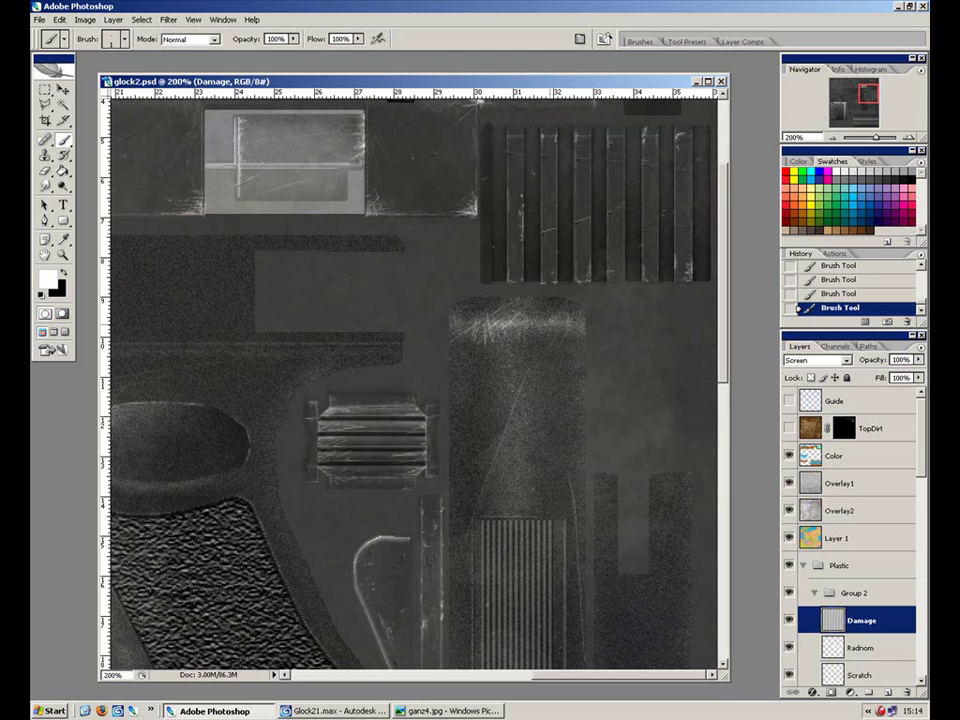
drag(500, 375, 587, 328)
drag(399, 367, 577, 330)
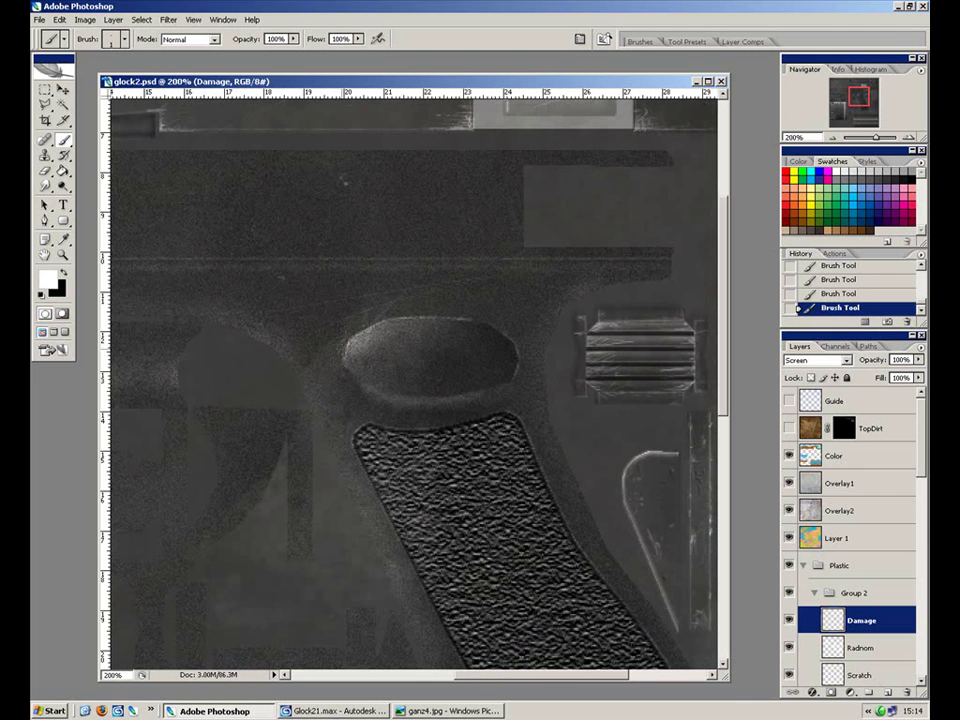
ctrl+click(390, 313)
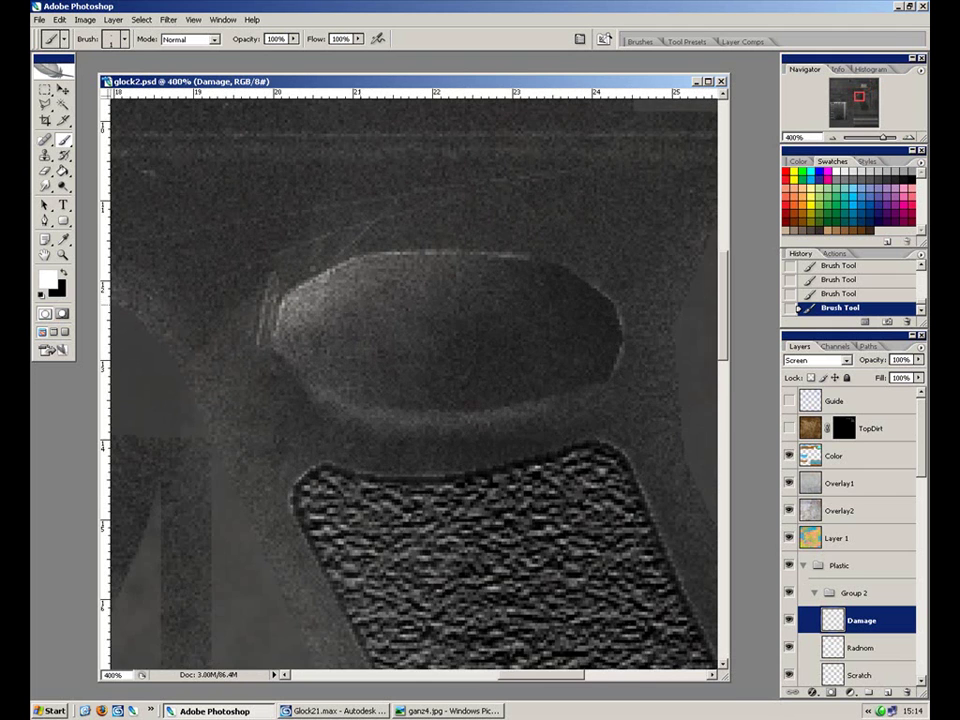
drag(371, 302, 545, 305)
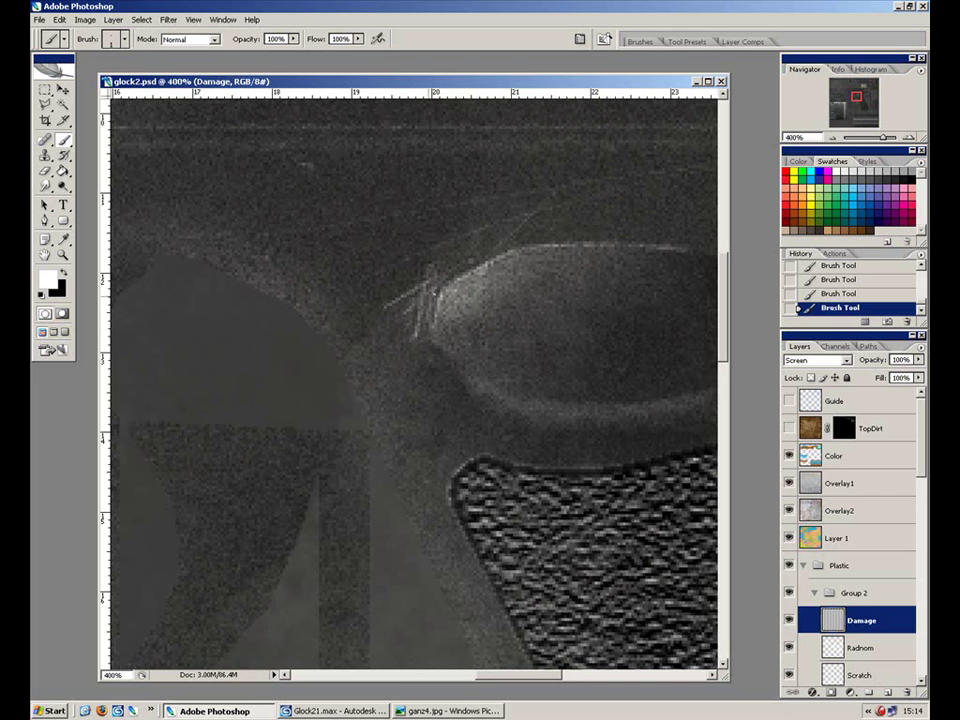
key(ctrl+minus)
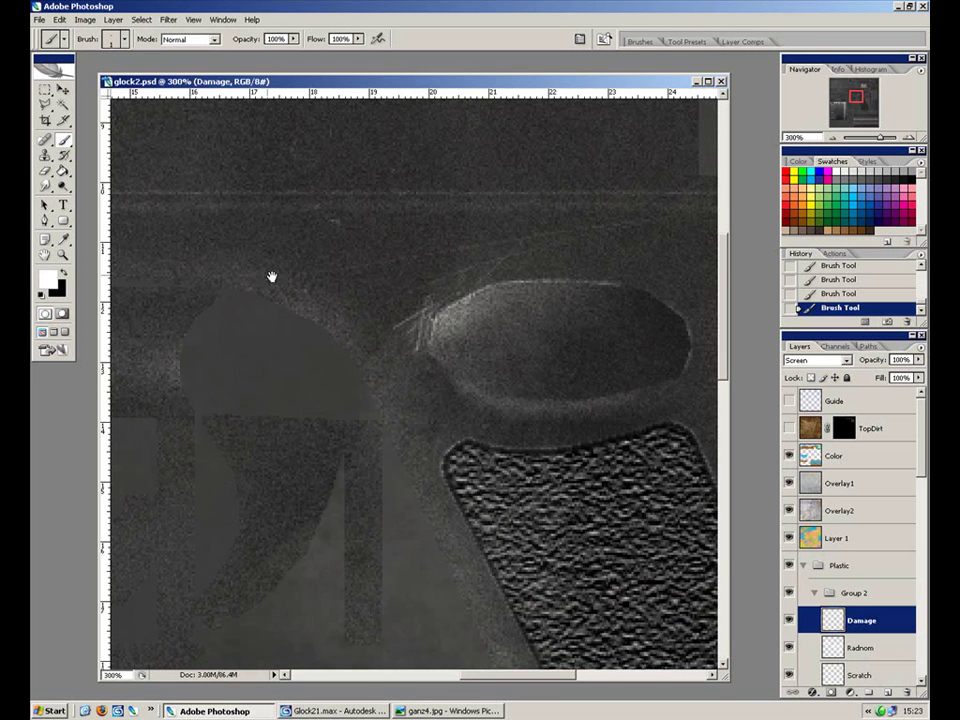
Step: Using the Guide layer as a temporary reference, paint white edge wear along the right side and corners of the slanted frame recess
drag(279, 272, 441, 330)
click(789, 401)
drag(342, 361, 563, 425)
drag(399, 343, 412, 358)
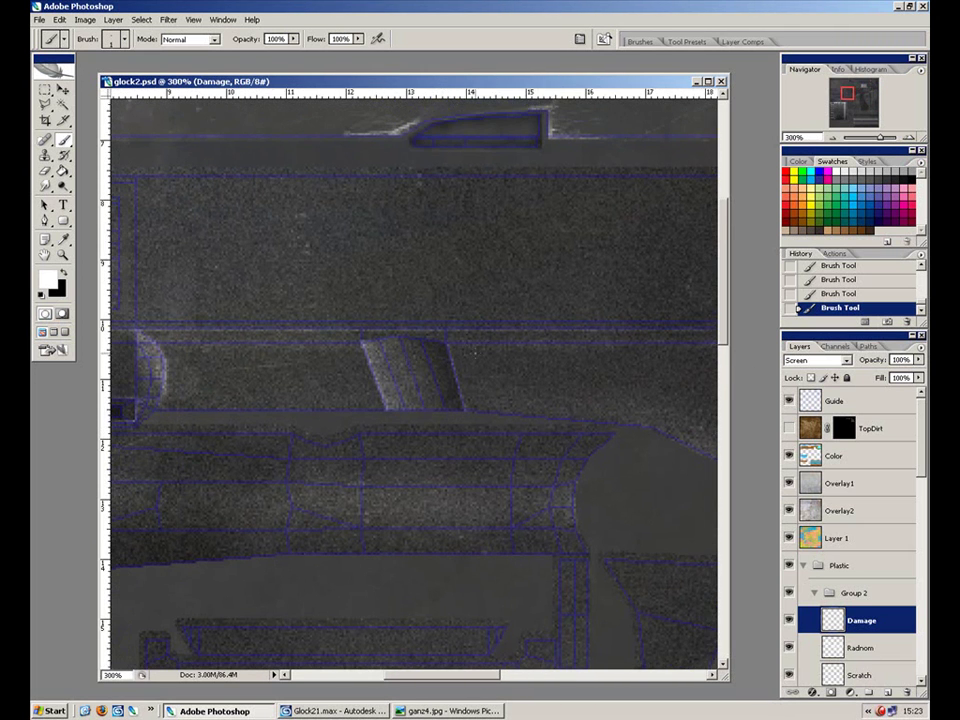
key(ctrl+plus)
key(ctrl+plus)
mouse_move(501, 354)
mouse_down()
mouse_move(461, 335)
mouse_move(453, 308)
mouse_up()
drag(437, 313, 463, 319)
drag(463, 394, 478, 402)
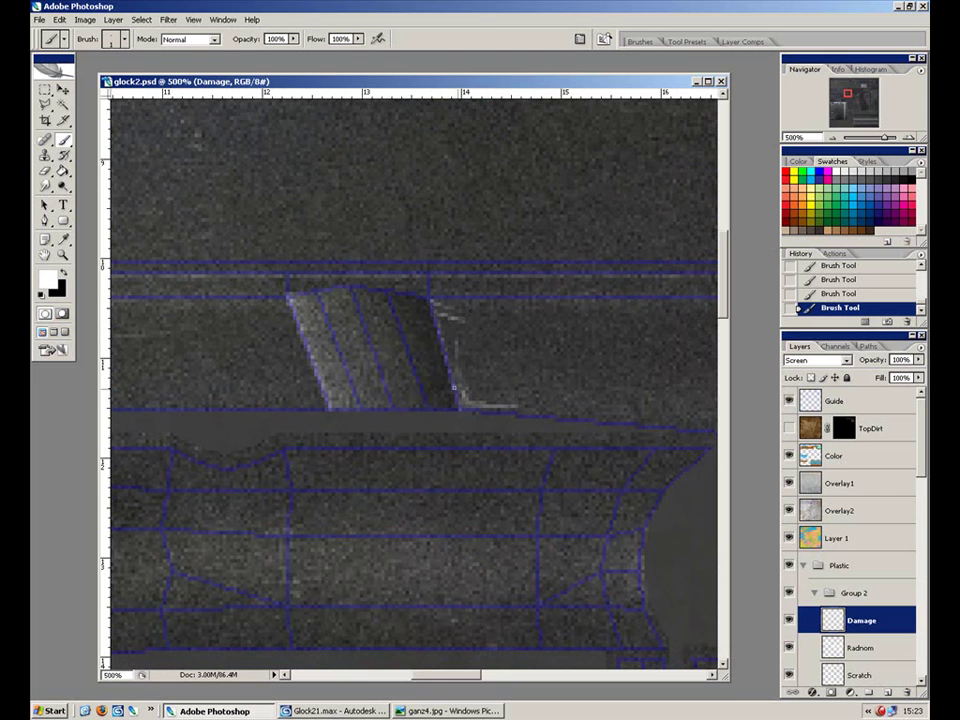
click(790, 401)
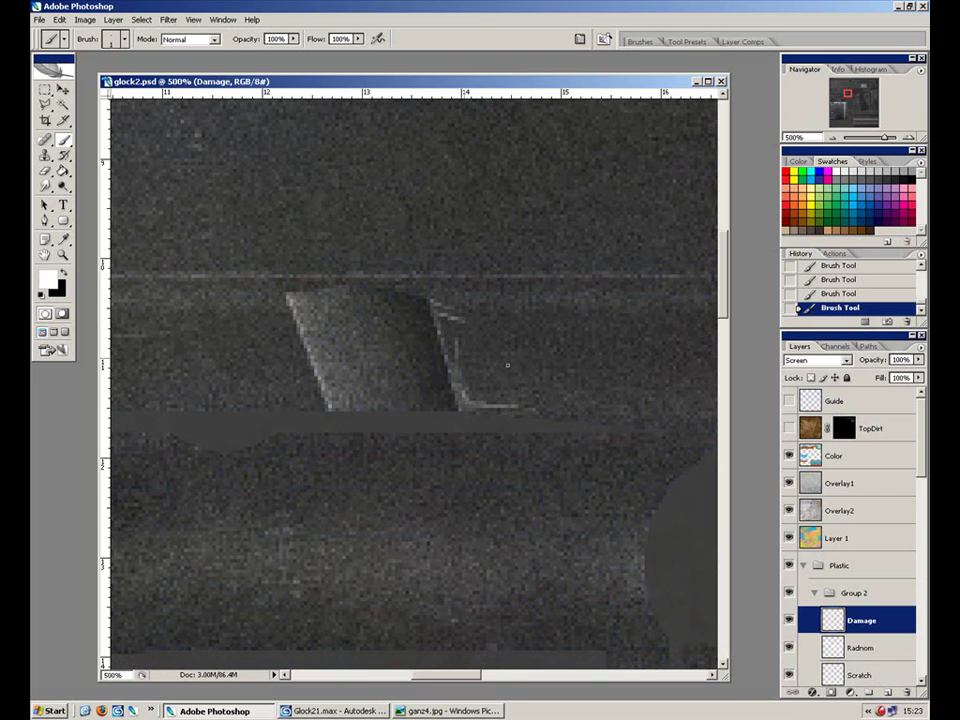
key(ctrl+minus)
key(ctrl+minus)
key(ctrl+minus)
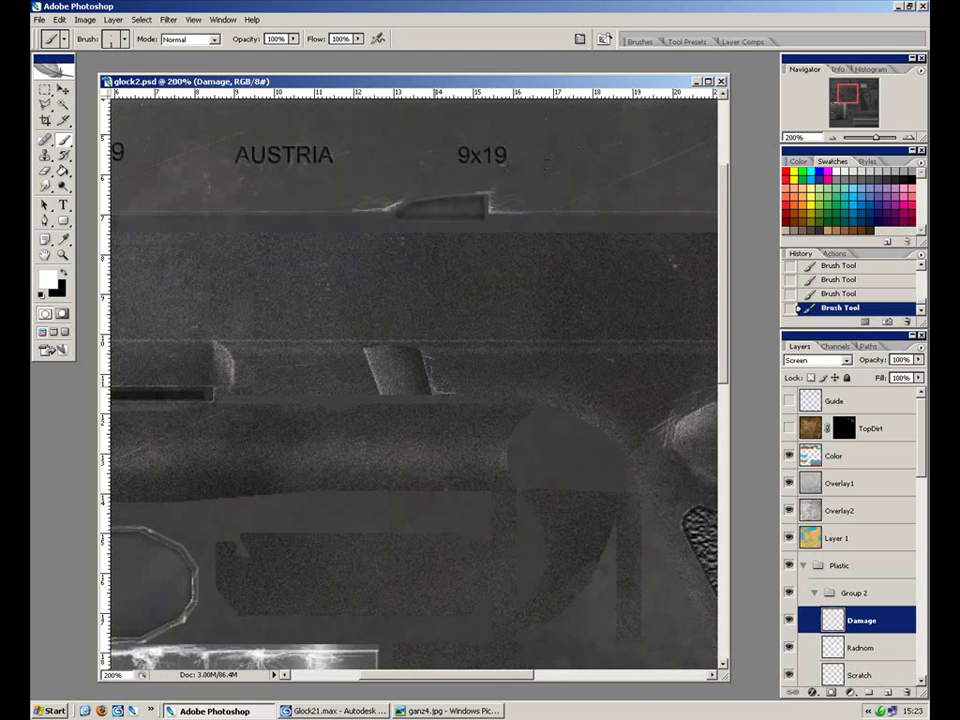
Step: Thicken the wear at the slanted recess's lower-right corner, set brush opacity to 41% and scratch its left edge and lower-left corner
key(ctrl+plus)
key(ctrl+plus)
drag(453, 397, 512, 405)
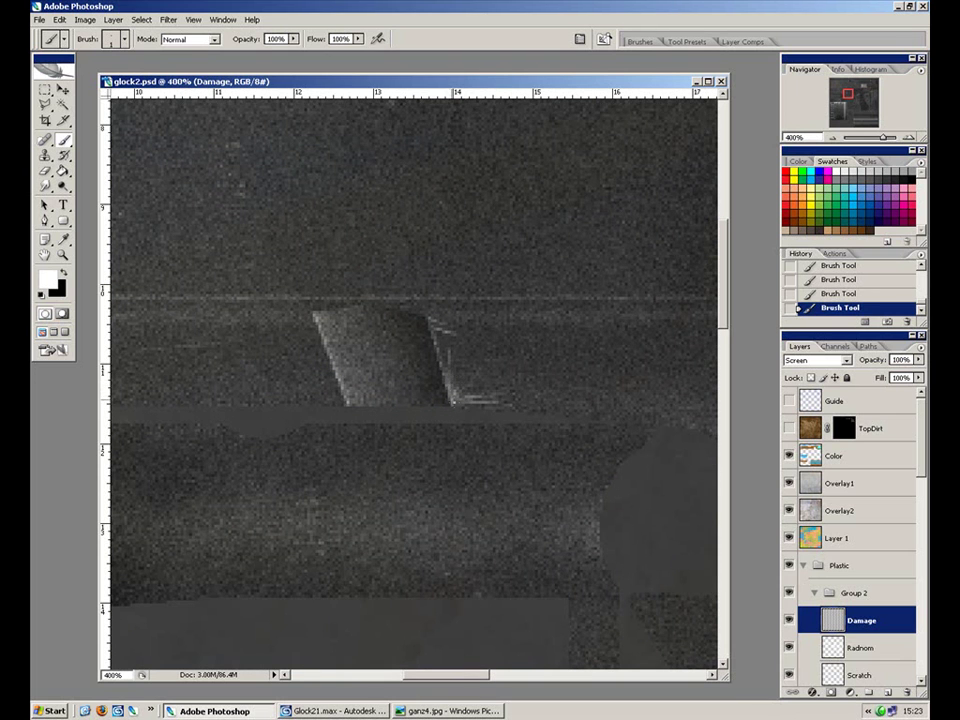
click(293, 39)
drag(289, 51, 253, 52)
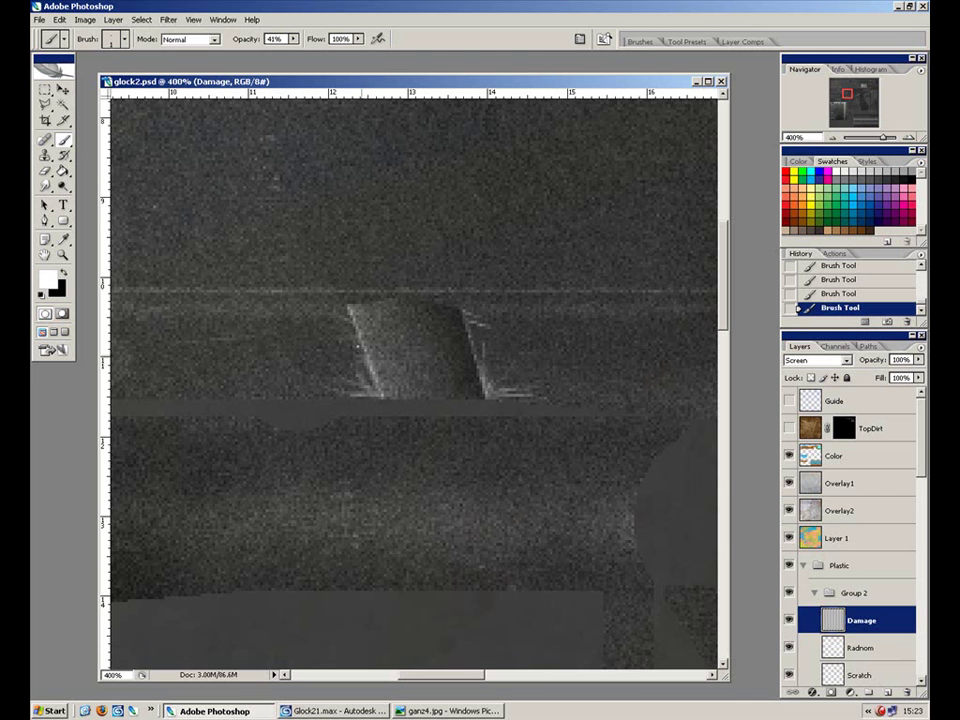
key(ctrl+minus)
key(ctrl+minus)
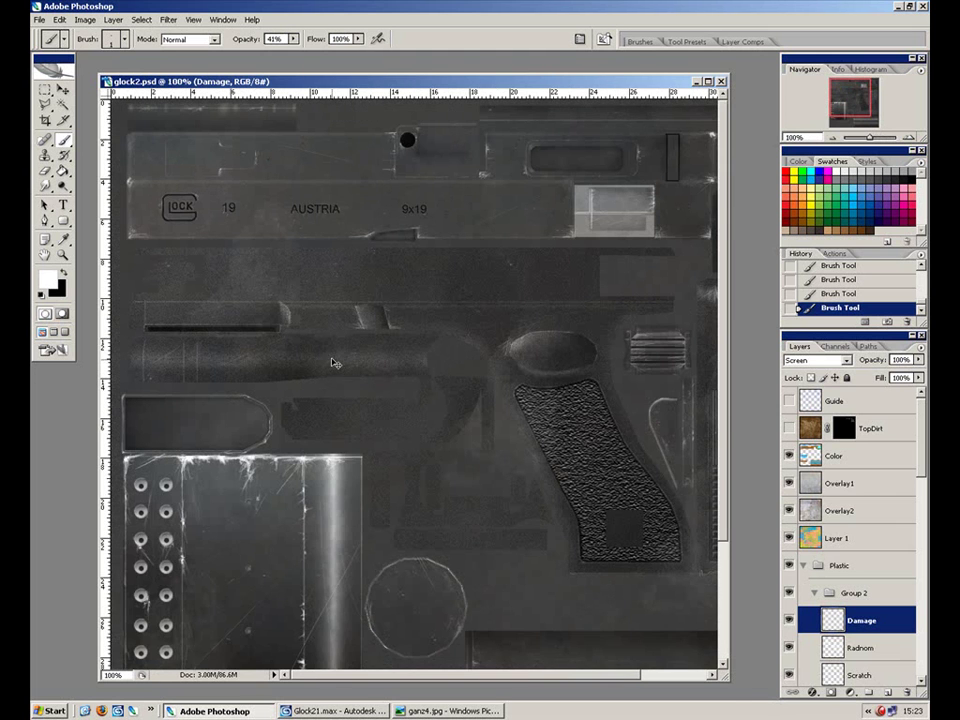
Step: Paint white scratches at 78% brush opacity along the three vertical lines at the front end of the lower frame strip
key(ctrl+plus)
key(ctrl+plus)
drag(286, 330, 433, 424)
drag(288, 390, 478, 354)
drag(345, 343, 575, 388)
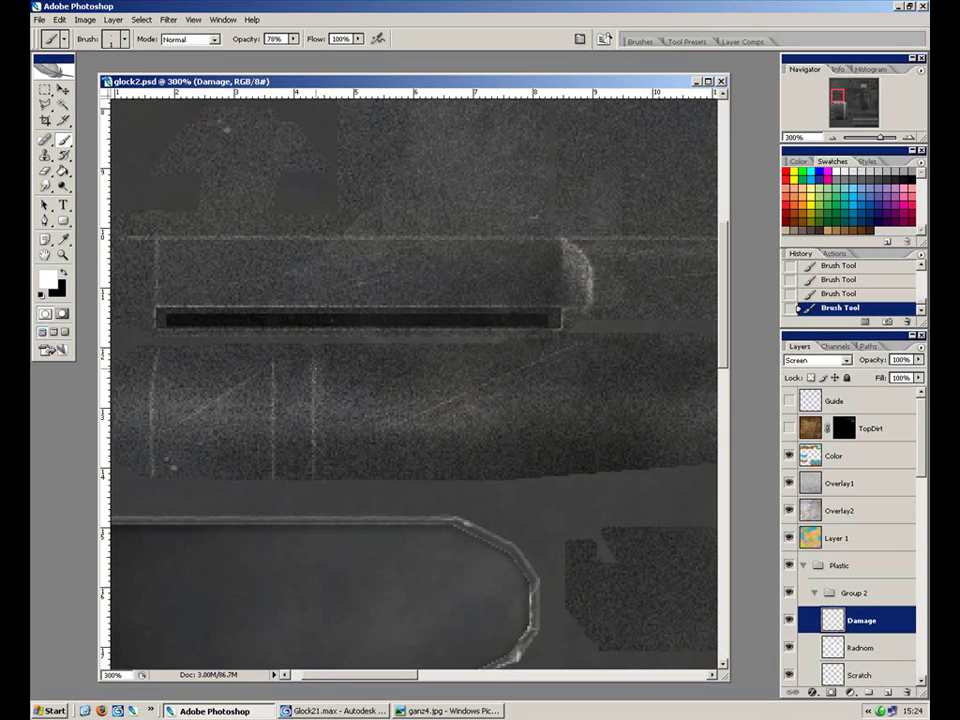
drag(319, 376, 334, 411)
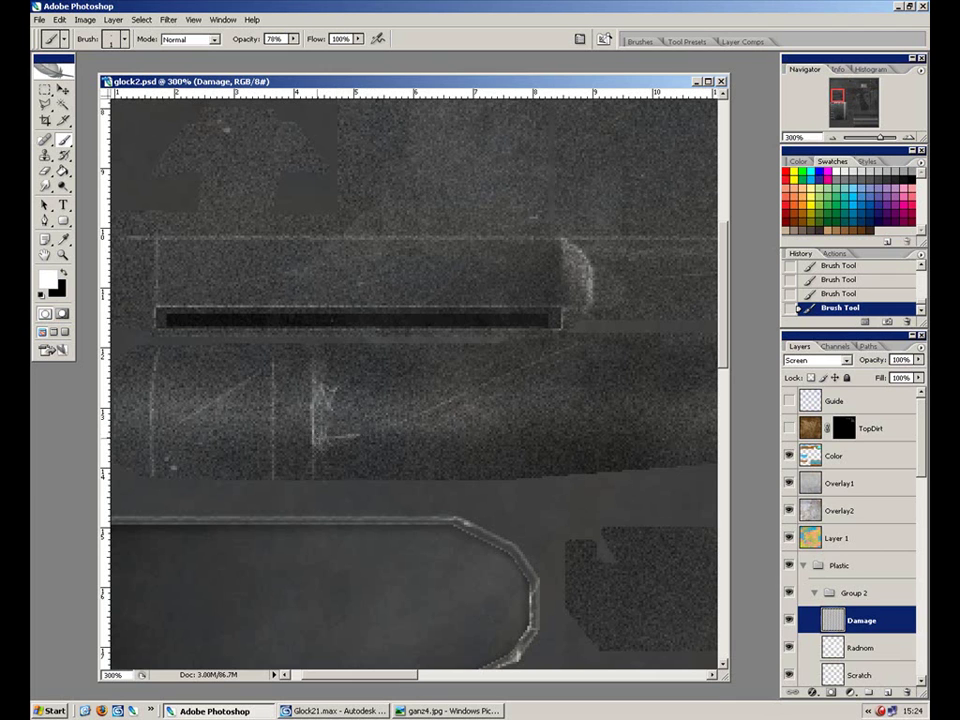
drag(216, 374, 273, 352)
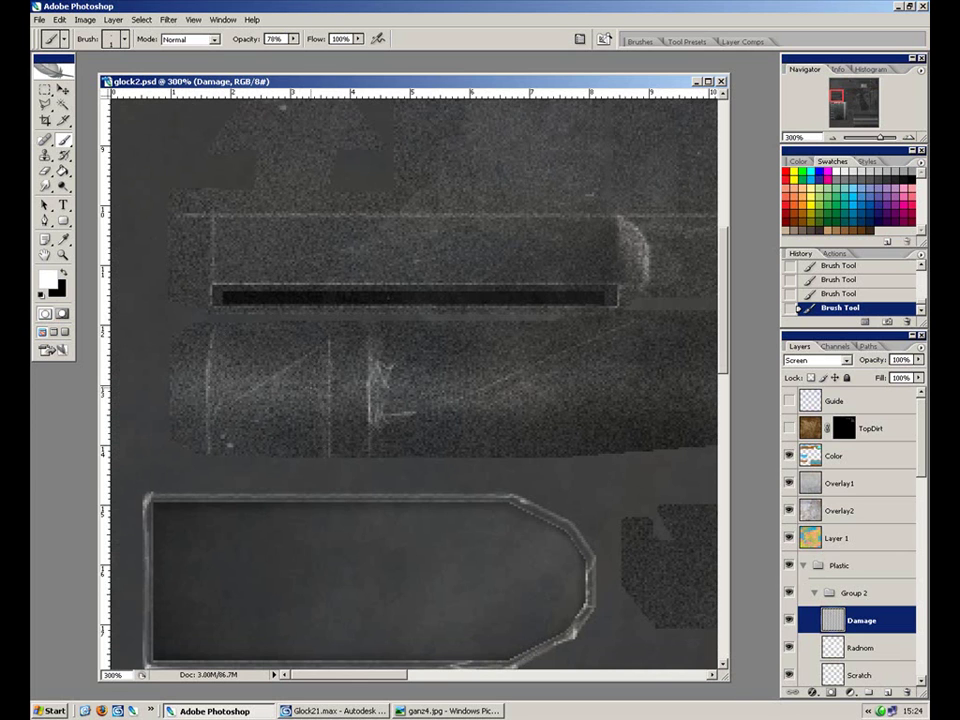
drag(306, 359, 320, 393)
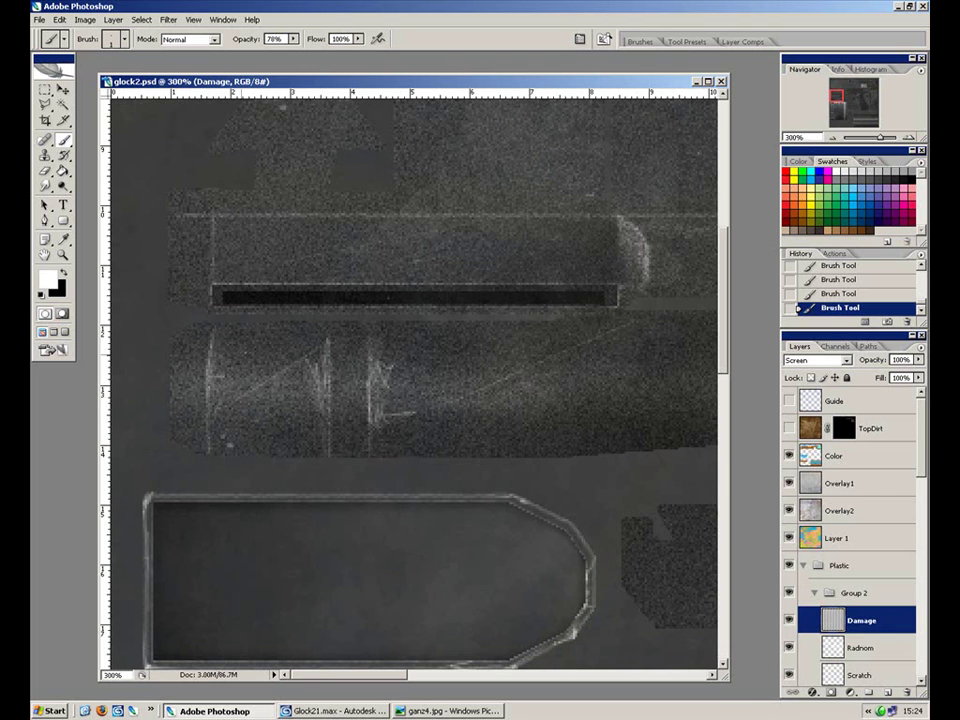
Step: On the Base copy layer, use the Dodge tool on highlights at 10% exposure to brighten the left edge of the slotted strip
key(o)
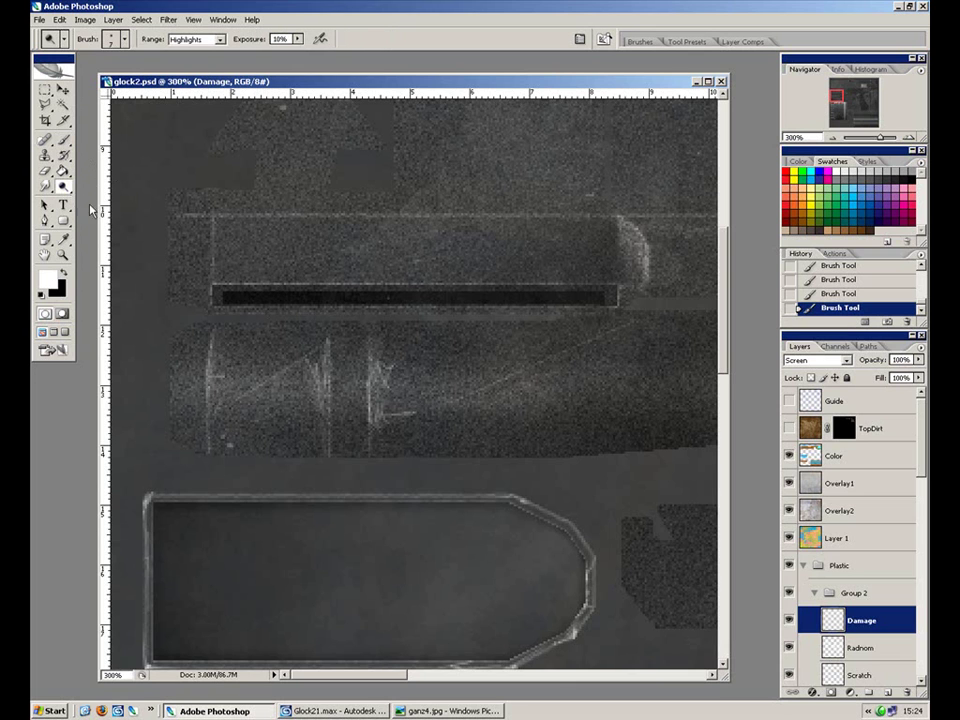
drag(923, 458, 909, 529)
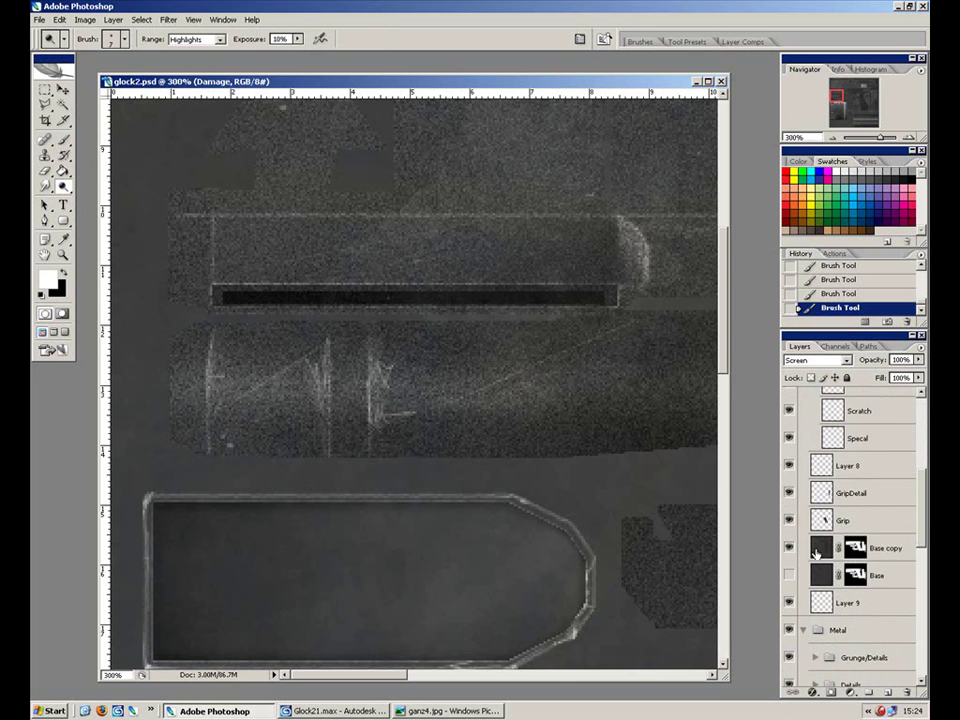
click(816, 553)
mouse_move(171, 217)
mouse_down()
mouse_move(173, 316)
mouse_move(172, 268)
mouse_move(172, 290)
mouse_up()
mouse_move(171, 225)
mouse_down()
mouse_move(171, 270)
mouse_move(172, 250)
mouse_up()
Step: Try stronger dodging at 50% exposure on the slotted strip's left edge, and undo those strokes
key(5)
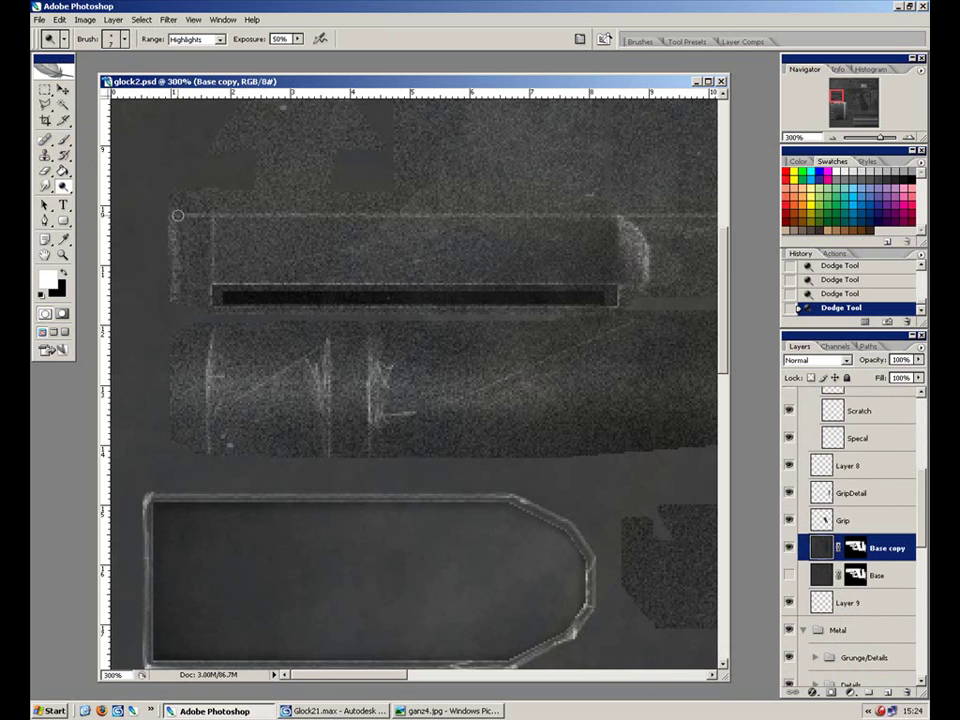
key(ctrl+z)
key(ctrl+alt+z)
key(ctrl+alt+z)
Step: Set the Dodge exposure to 20%, enlarge the brush to 50 px and lighten the left end of the slotted strip
key(2)
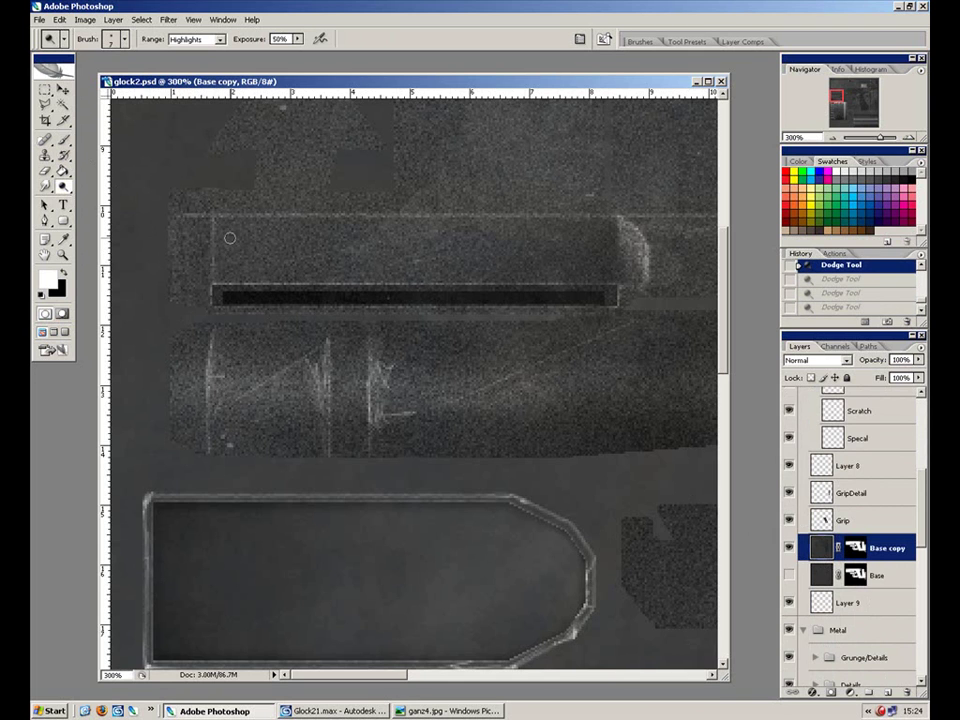
key(ctrl+shift+z)
key(ctrl+shift+z)
key(ctrl+shift+z)
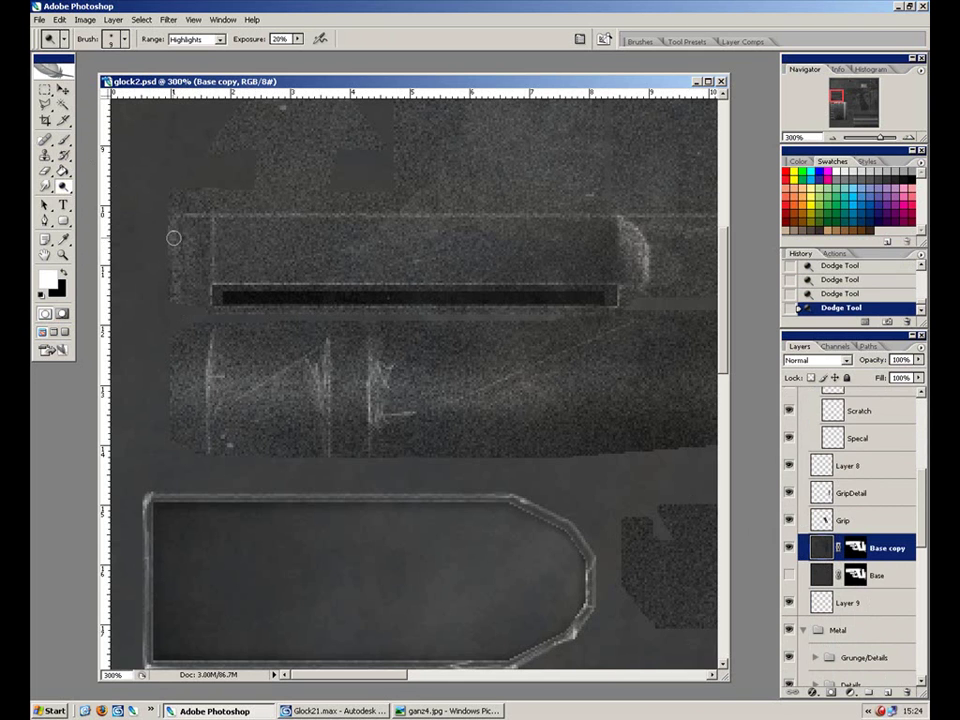
key(bracketright)
key(bracketright)
key(bracketright)
key(bracketright)
key(bracketright)
key(bracketright)
key(bracketright)
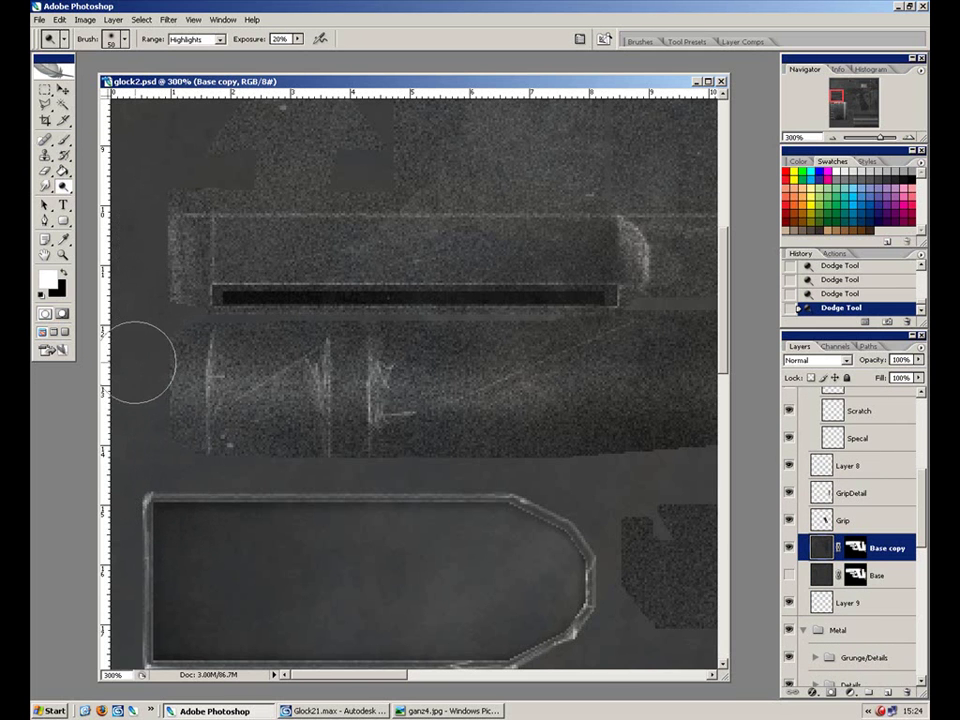
Step: On the Damage layer, brush white scratches over the curved step beyond the slot's right end and the vertical line at its left end
key(ctrl+alt+0)
key(b)
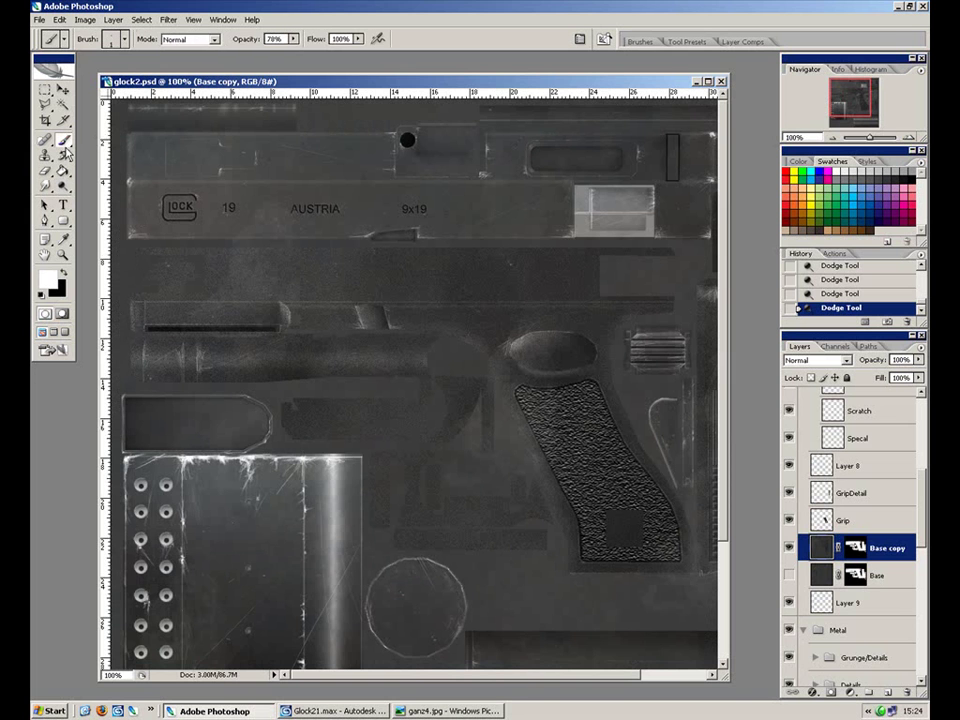
scroll(912, 494, up, 5)
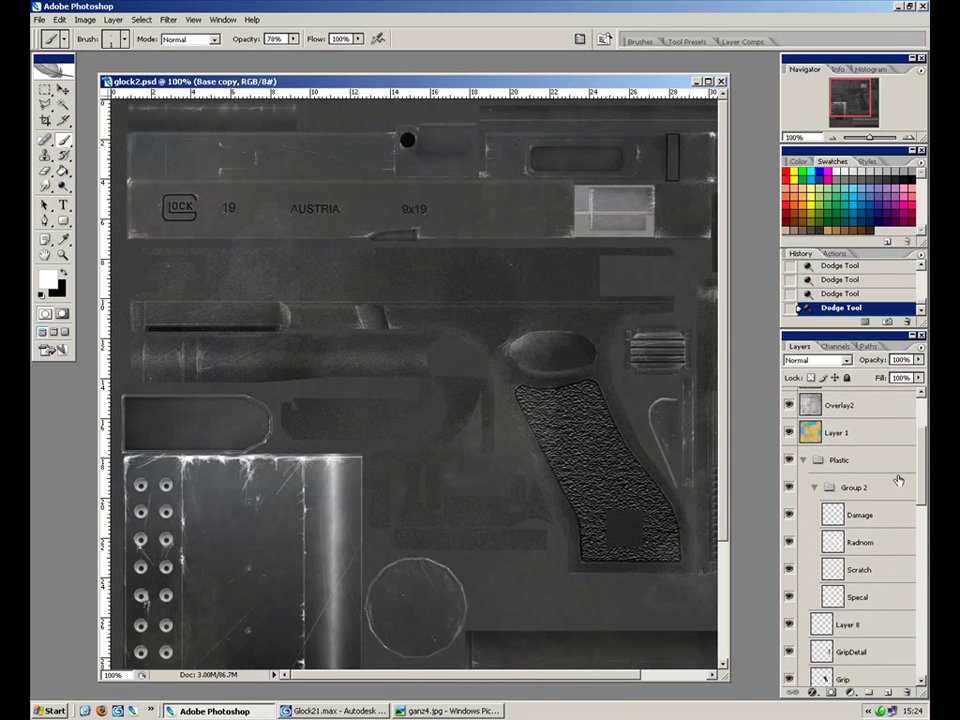
click(863, 518)
key(ctrl+plus)
key(ctrl+plus)
drag(281, 243, 404, 287)
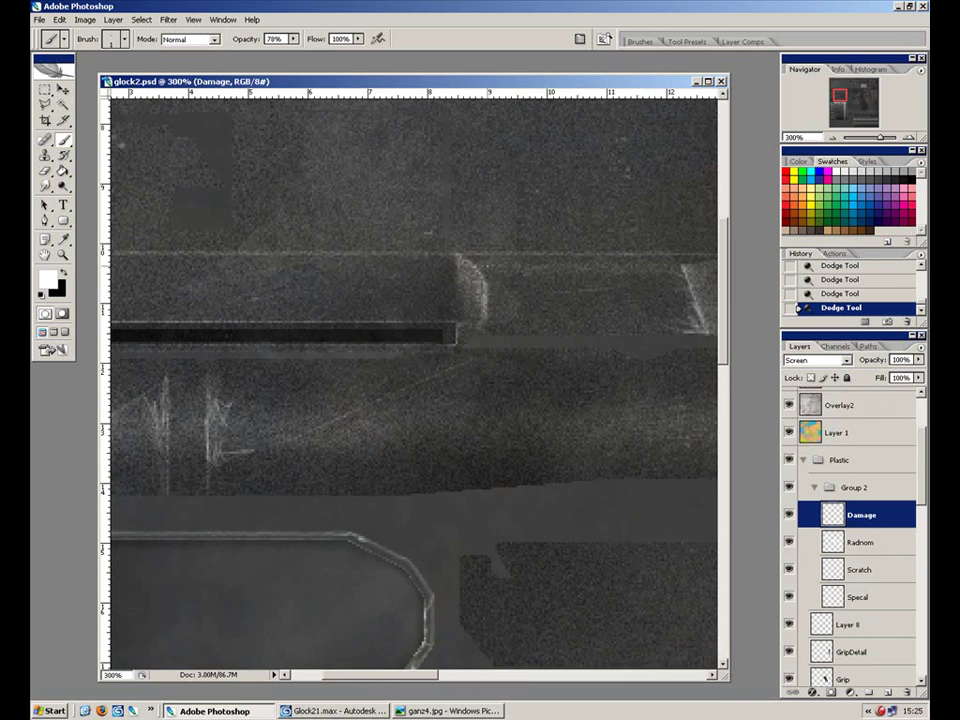
mouse_move(474, 262)
mouse_down()
mouse_move(488, 319)
mouse_move(499, 314)
mouse_up()
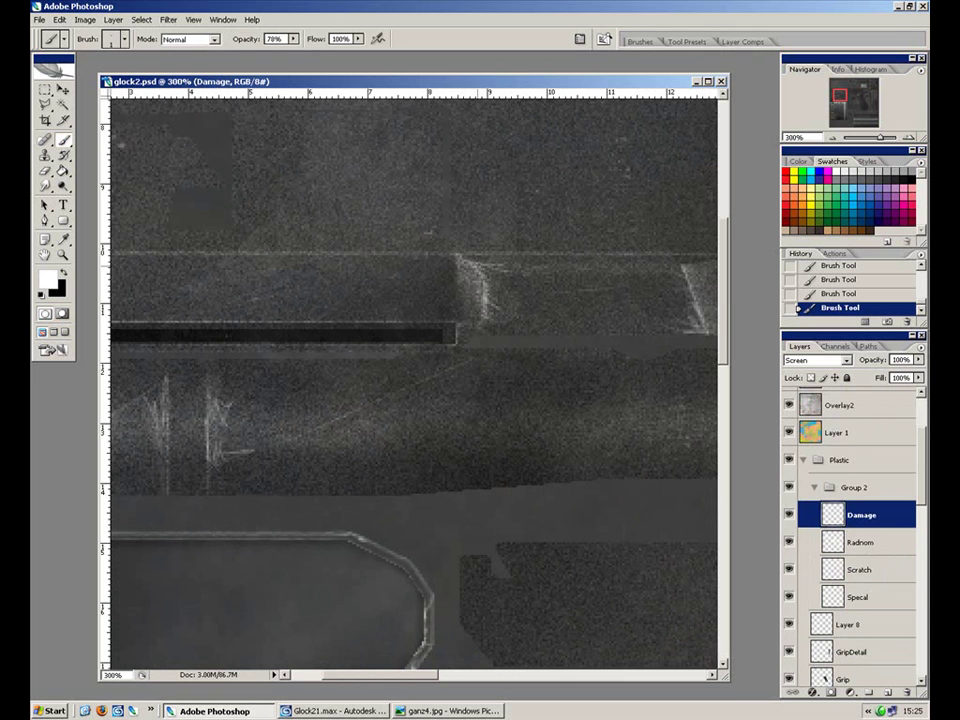
drag(133, 250, 282, 283)
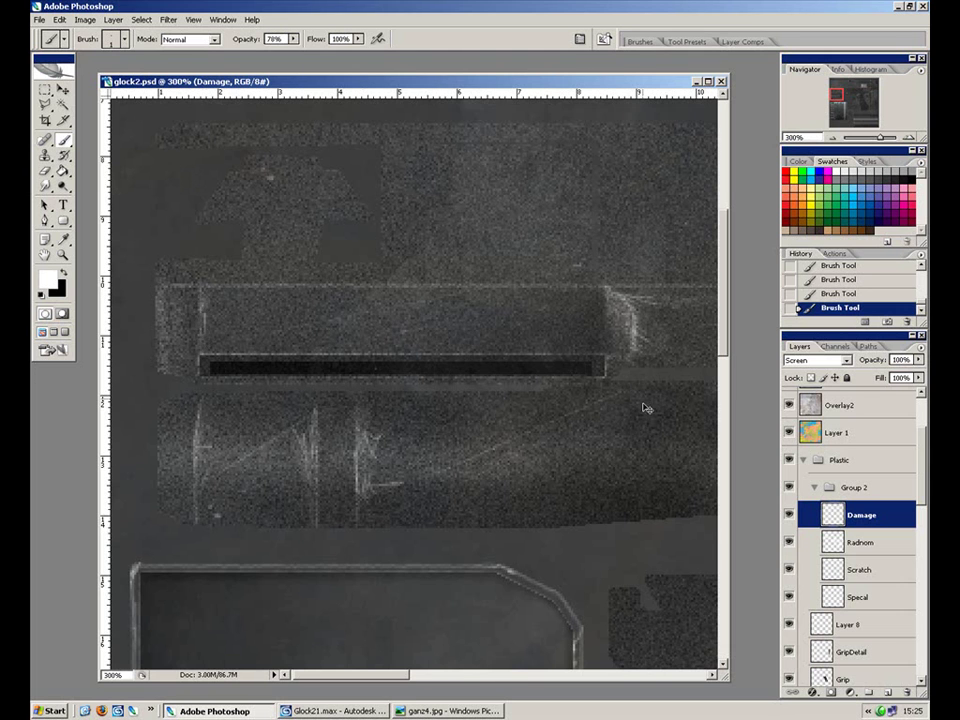
Step: Paint short white scratches around the right end of the oval recess above the grip
key(ctrl+minus)
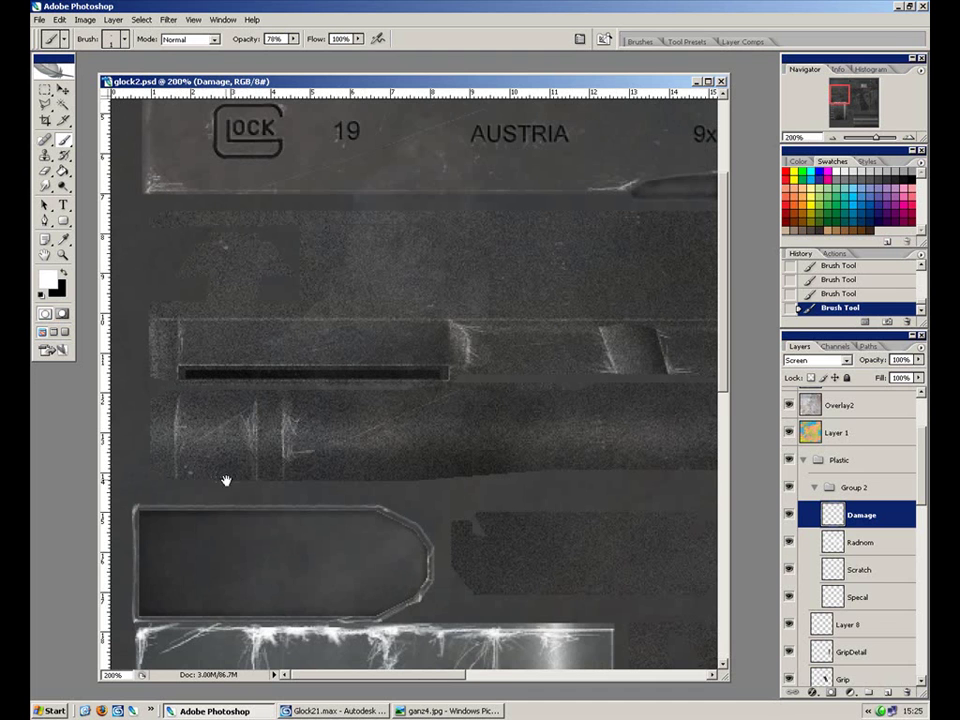
drag(412, 457, 224, 397)
drag(553, 421, 308, 392)
drag(543, 395, 448, 319)
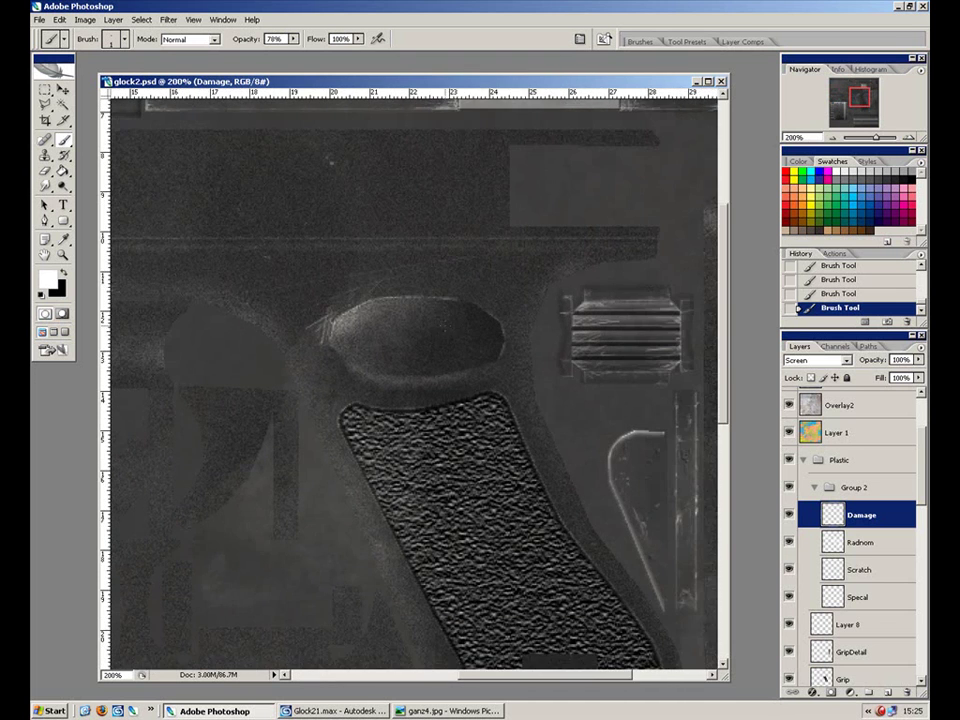
key(ctrl+minus)
key(ctrl+plus)
drag(543, 306, 358, 280)
key(ctrl+minus)
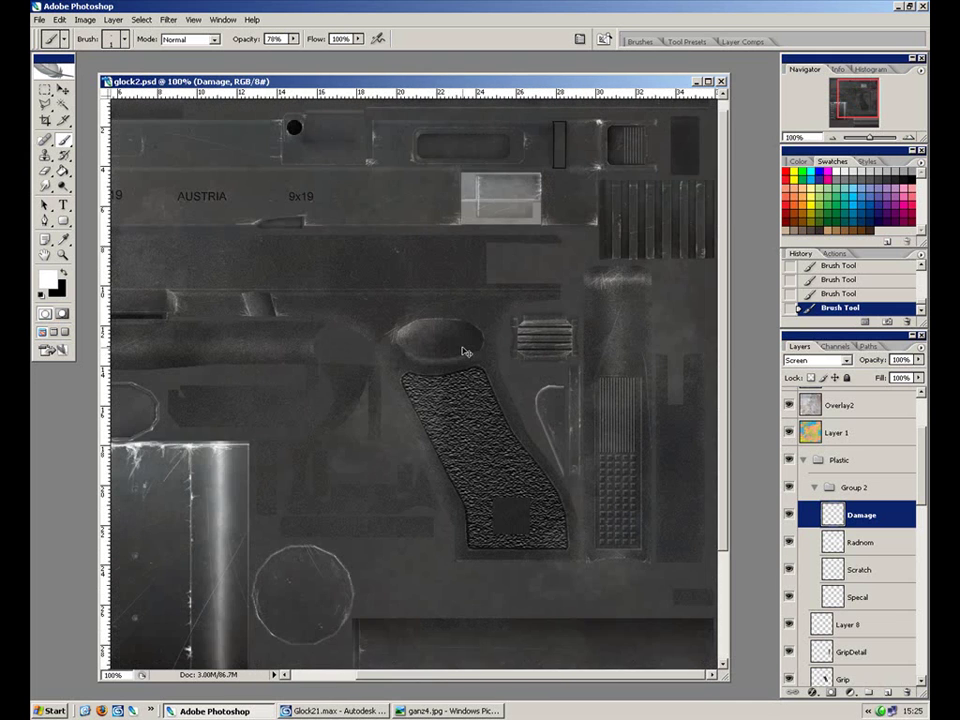
key(ctrl+plus)
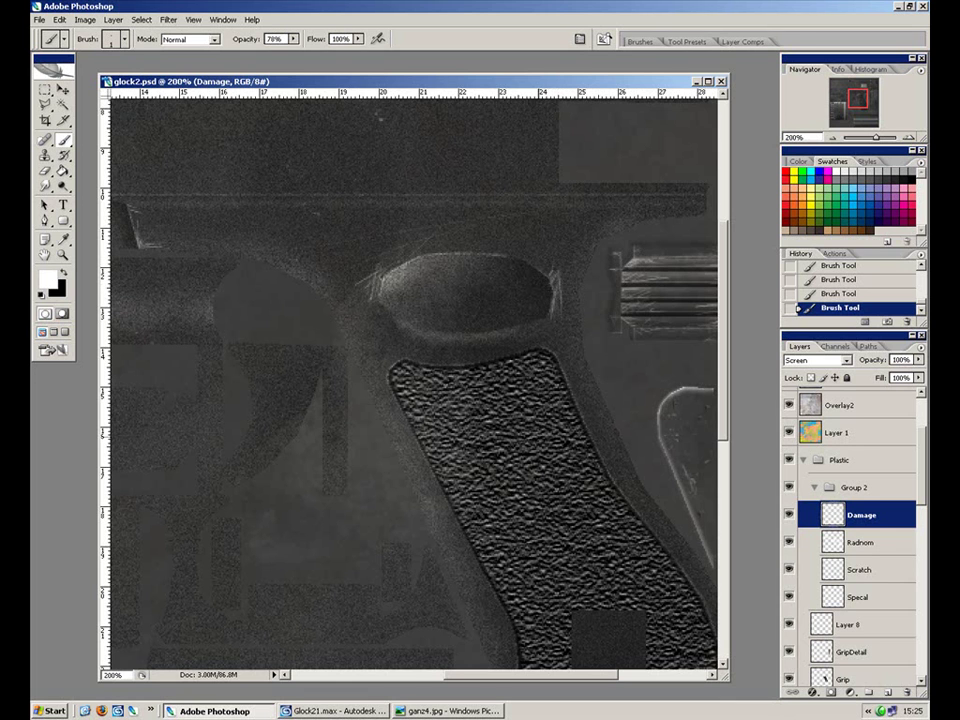
key(ctrl+minus)
key(ctrl+minus)
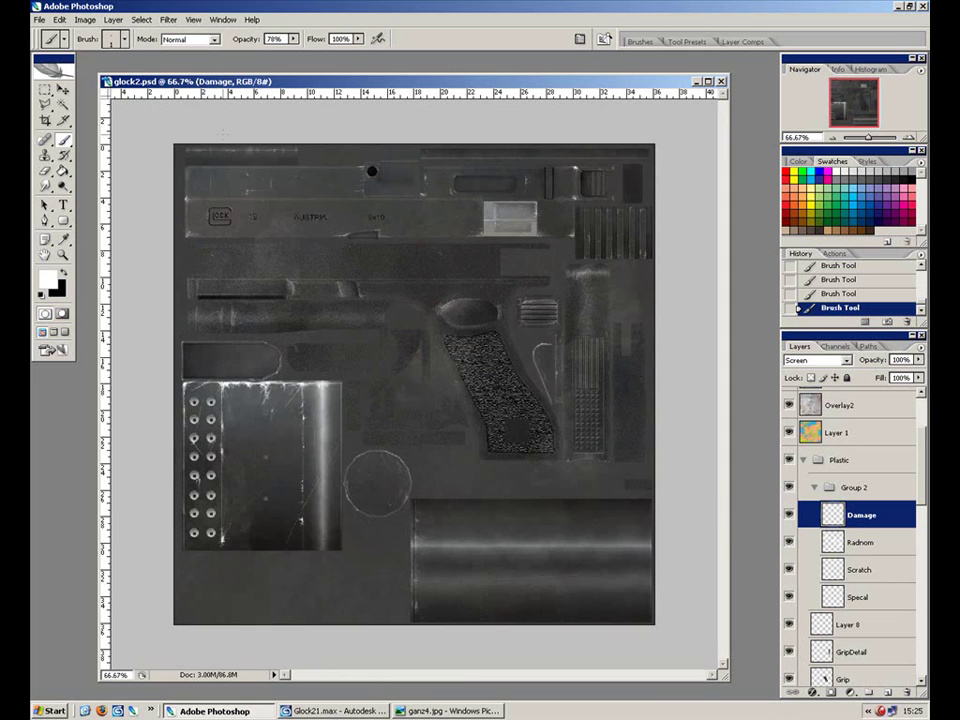
Step: Save the texture file and switch to 3ds Max
click(39, 19)
click(95, 154)
key(alt+Tab)
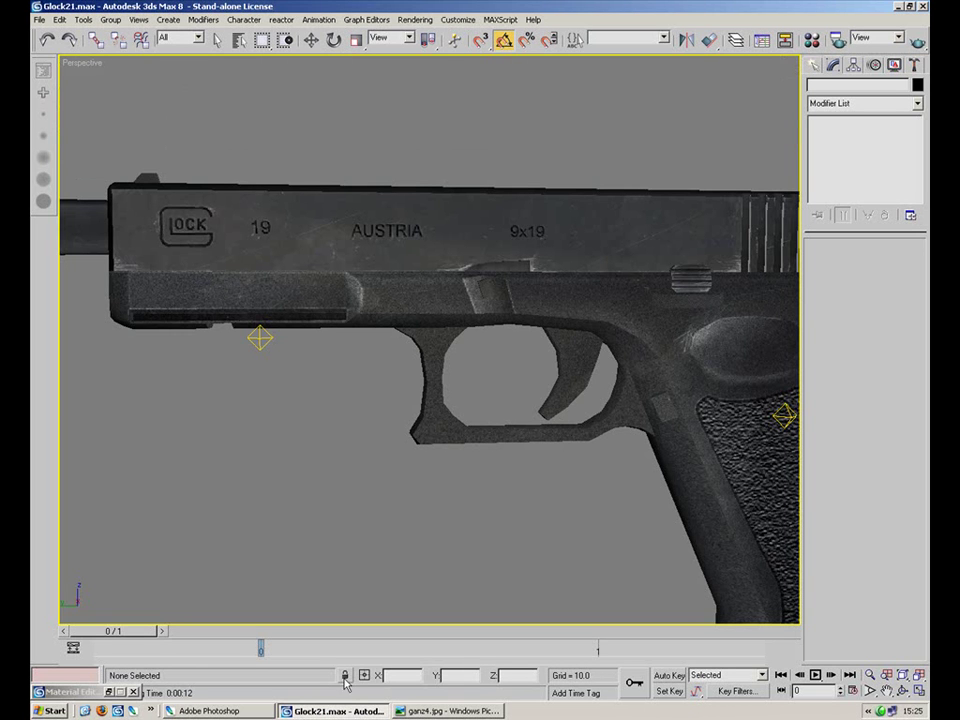
Step: Examine the new edge wear on the pistol model's frame, trigger guard and grip from several angles and distances
scroll(493, 223, down, 5)
scroll(486, 221, up, 5)
drag(466, 295, 511, 292)
scroll(511, 292, up, 10)
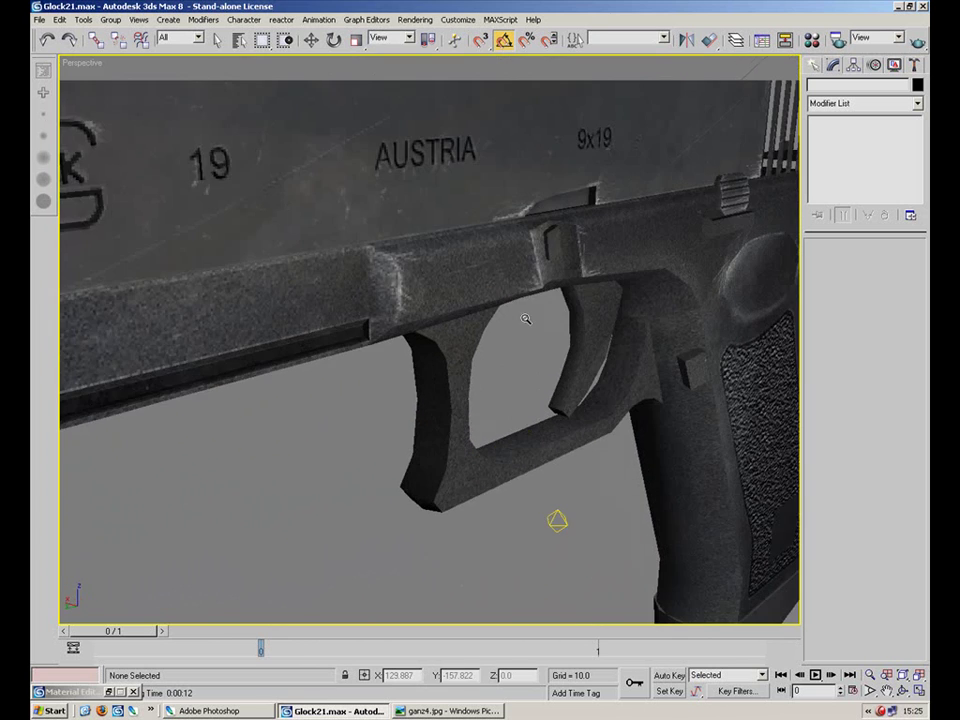
scroll(490, 296, down, 8)
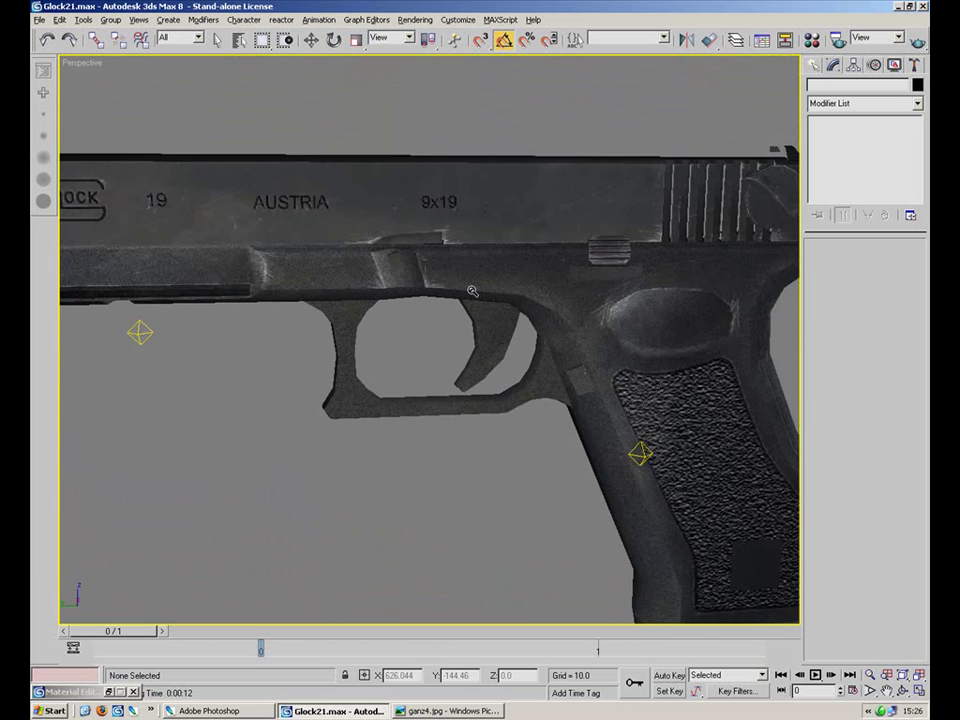
drag(472, 291, 485, 293)
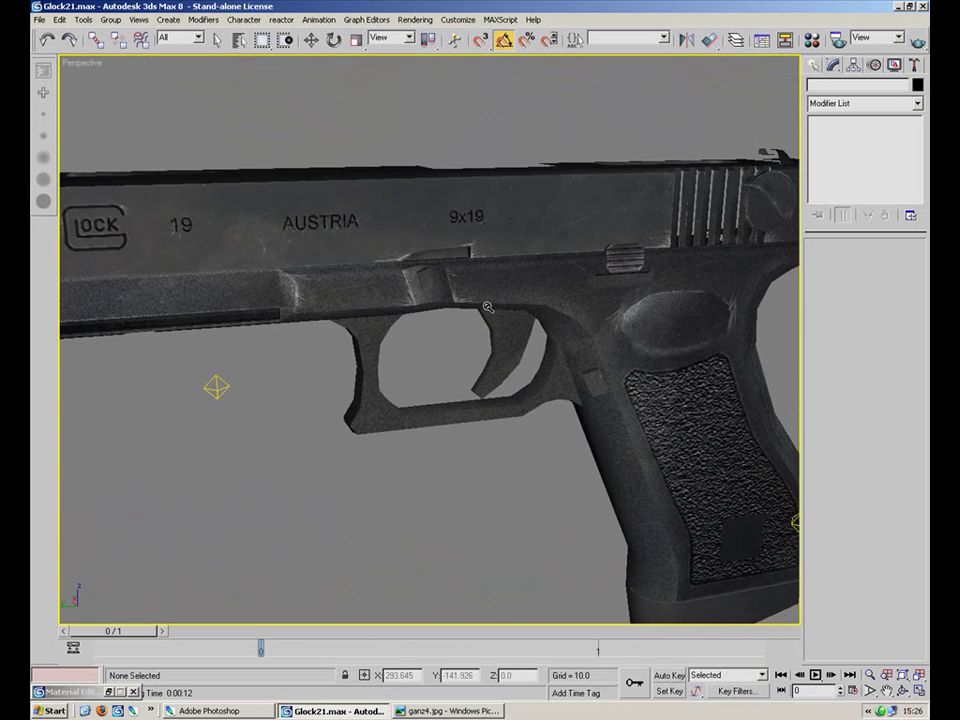
scroll(429, 350, down, 3)
scroll(430, 336, up, 2)
scroll(448, 336, down, 2)
Step: Reposition the omni light behind the pistol to just above the rear of the slide
key(w)
scroll(541, 289, down, 4)
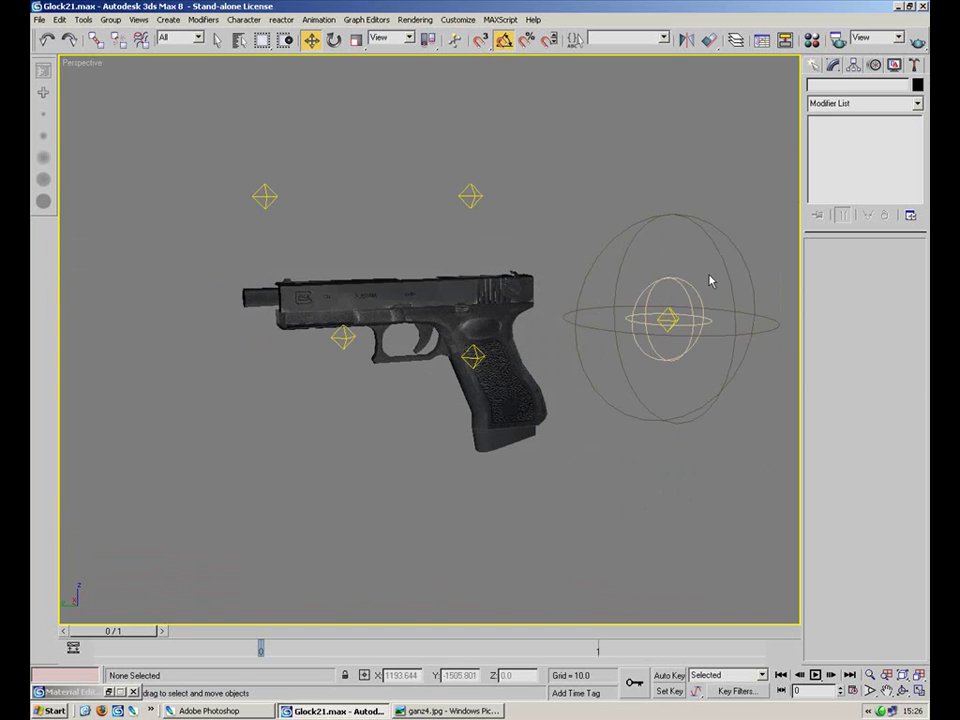
click(619, 324)
drag(553, 272, 508, 266)
drag(669, 311, 378, 372)
drag(388, 286, 564, 450)
drag(310, 462, 318, 383)
drag(352, 342, 357, 429)
drag(656, 360, 597, 430)
drag(592, 350, 551, 188)
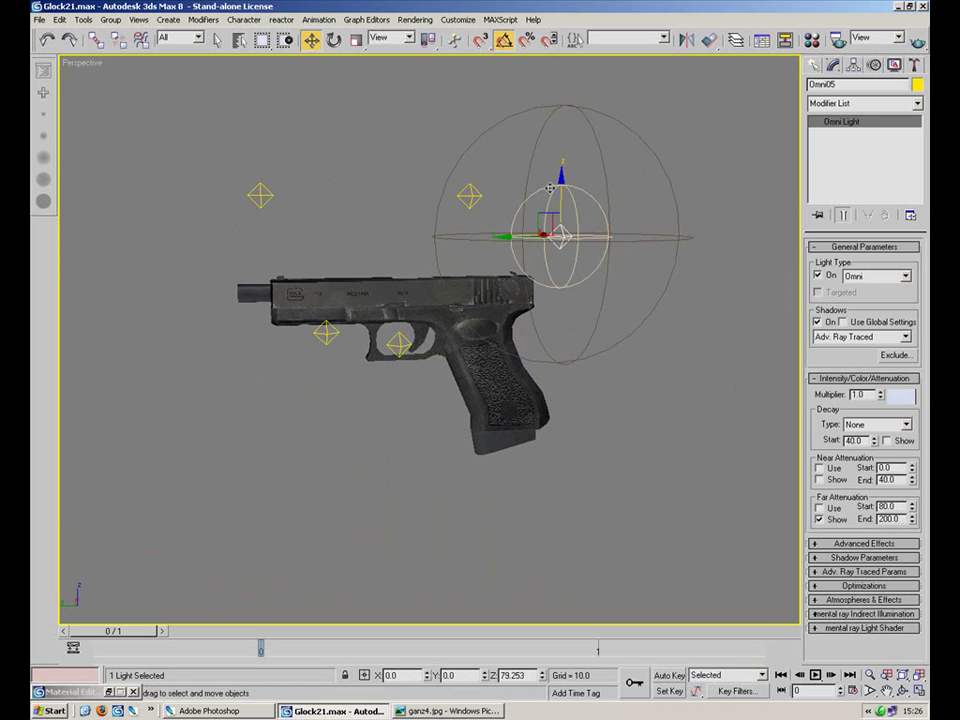
click(606, 392)
Step: Frame the whole pistol from the side and render the perspective view
scroll(467, 285, up, 6)
drag(488, 304, 456, 255)
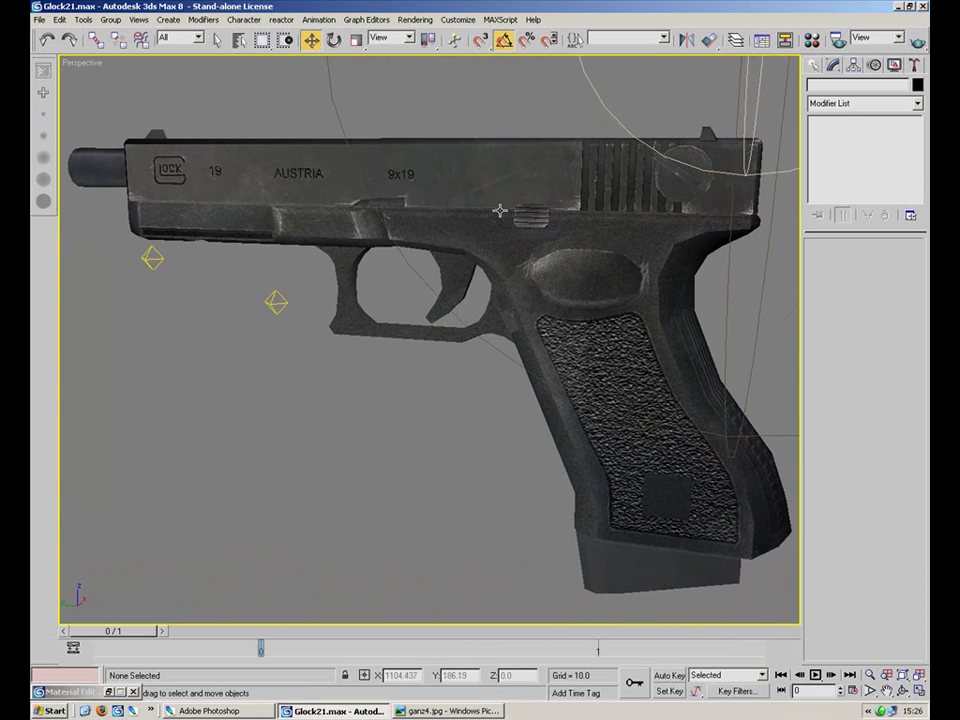
scroll(460, 250, down, 2)
click(918, 42)
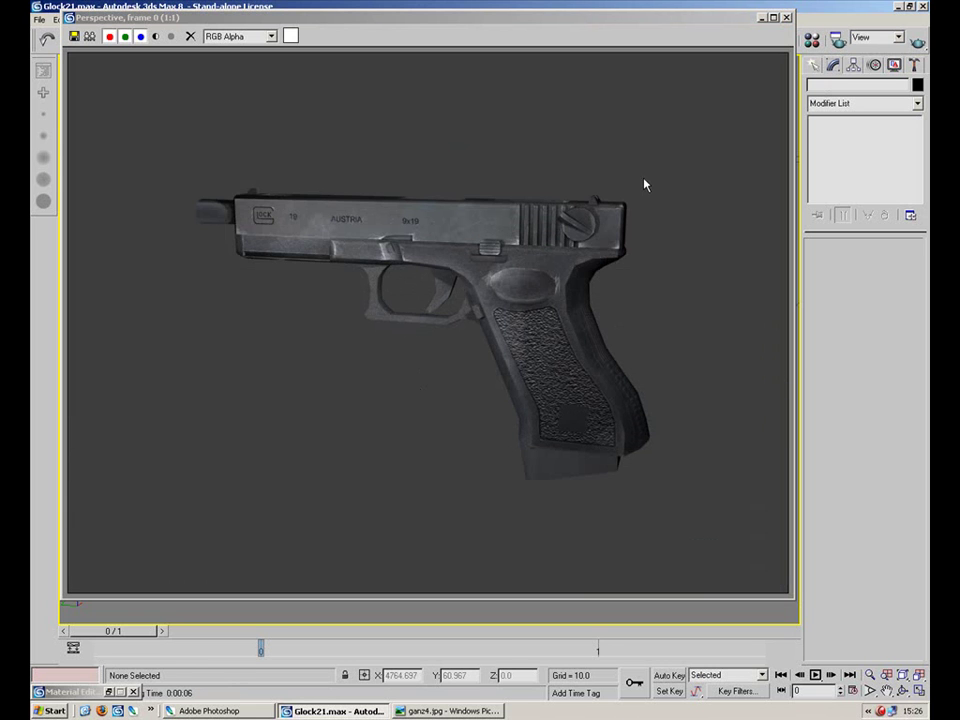
Step: Switch to Photoshop, compare the texture with and without the Radnom layer, and set that layer's fill to 20%
click(238, 710)
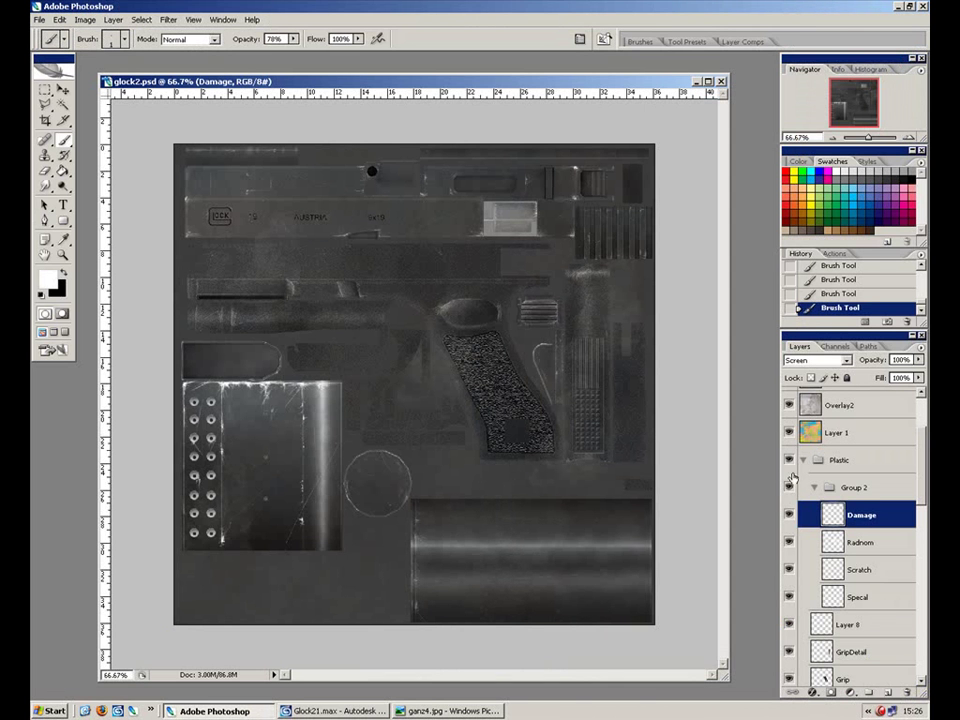
key(ctrl+plus)
key(ctrl+plus)
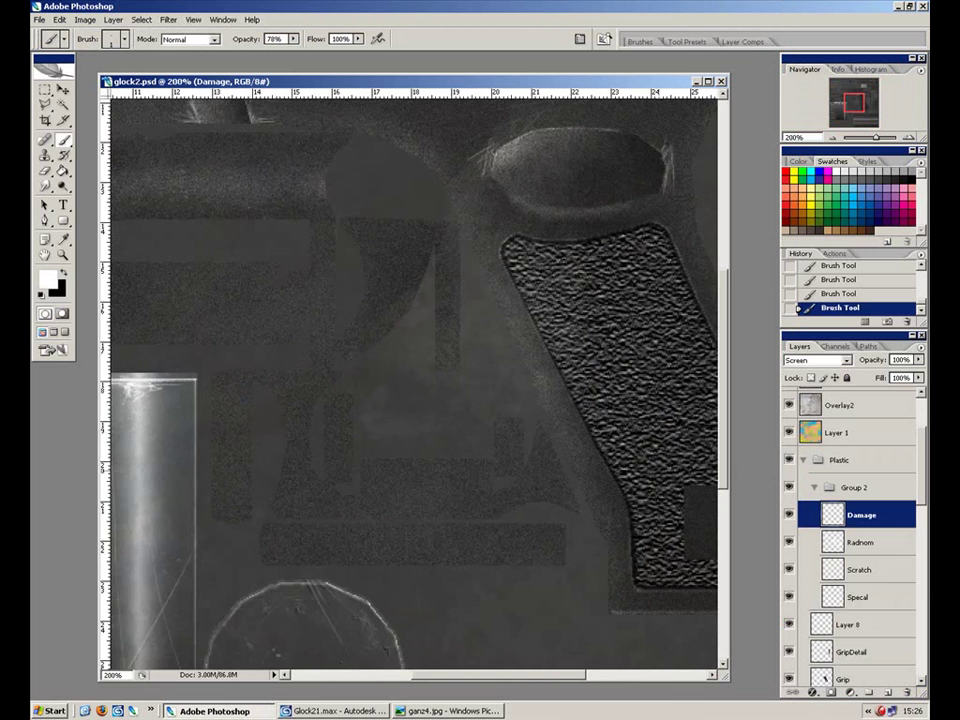
drag(660, 533, 521, 439)
key(ctrl+minus)
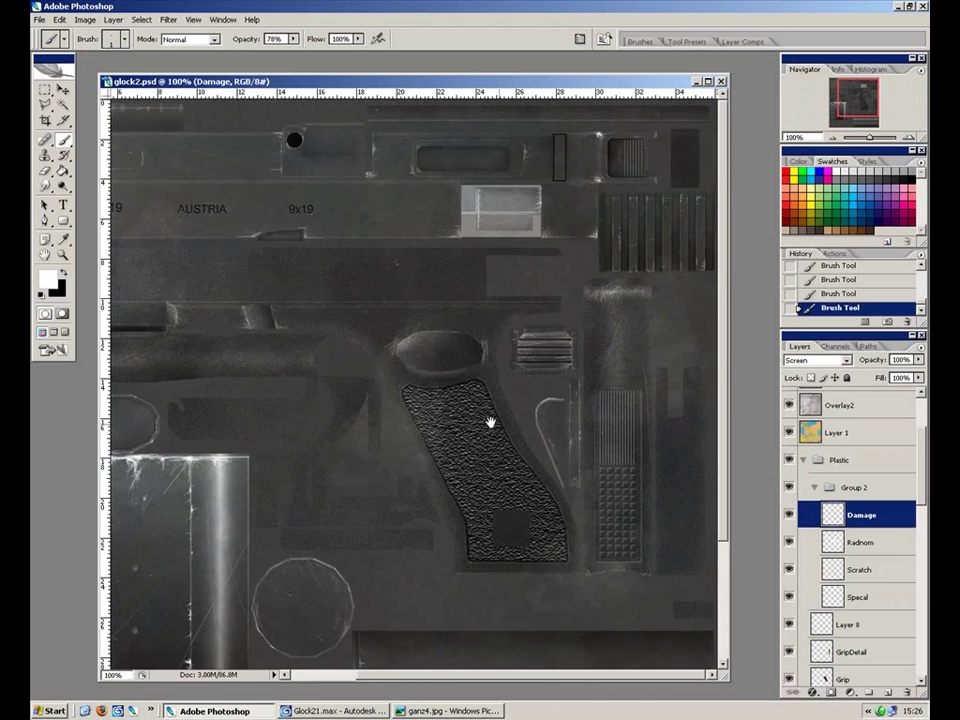
drag(311, 425, 407, 437)
drag(333, 397, 401, 427)
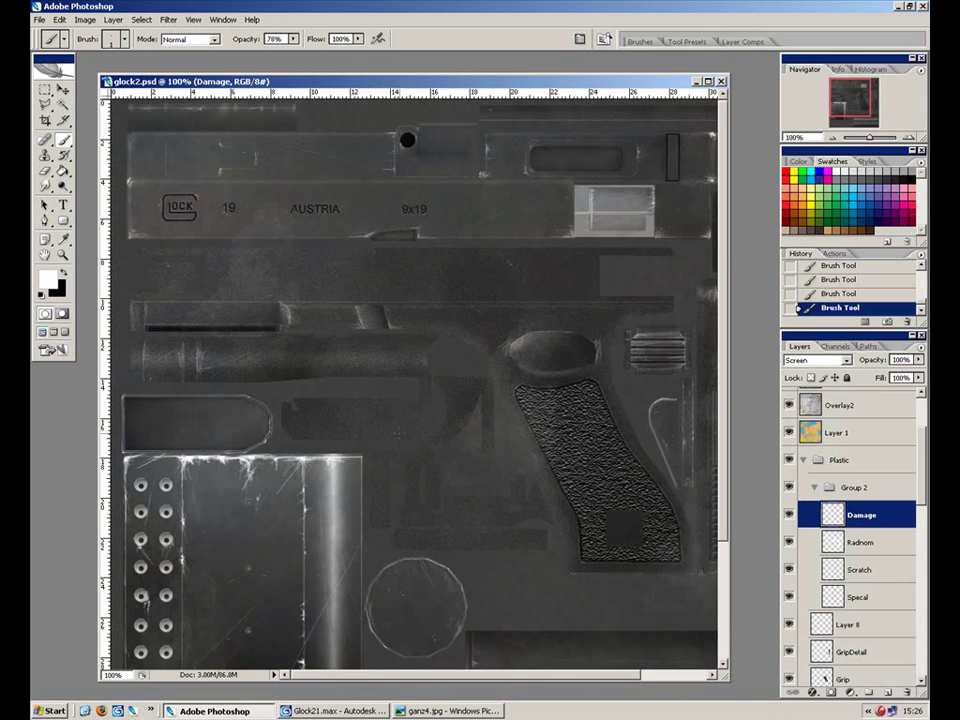
drag(340, 503, 274, 436)
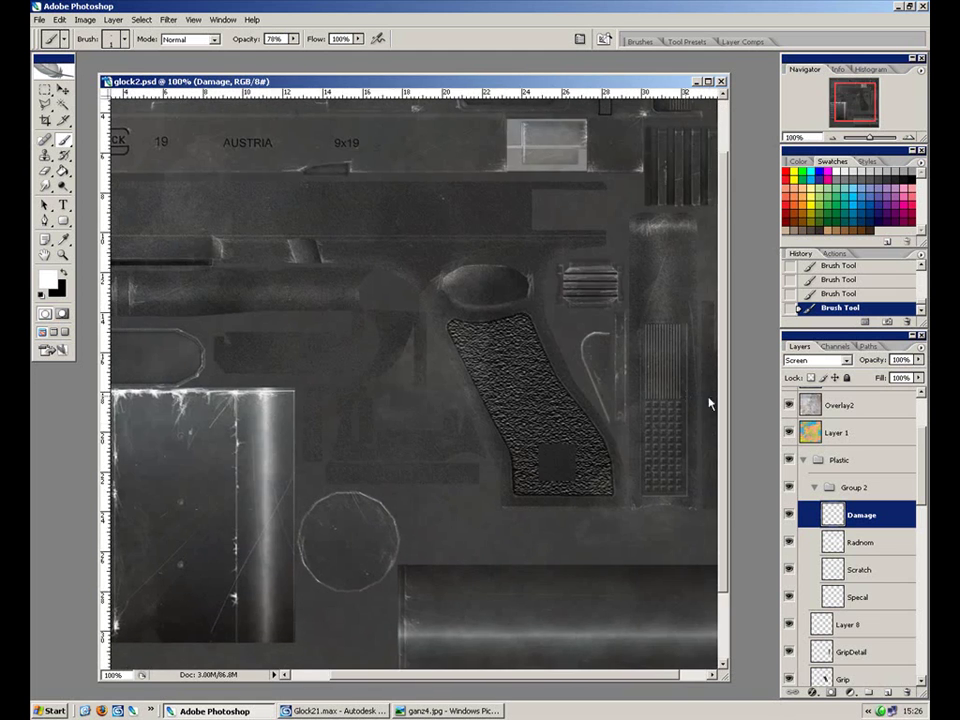
click(790, 543)
click(790, 543)
click(831, 543)
drag(918, 377, 856, 397)
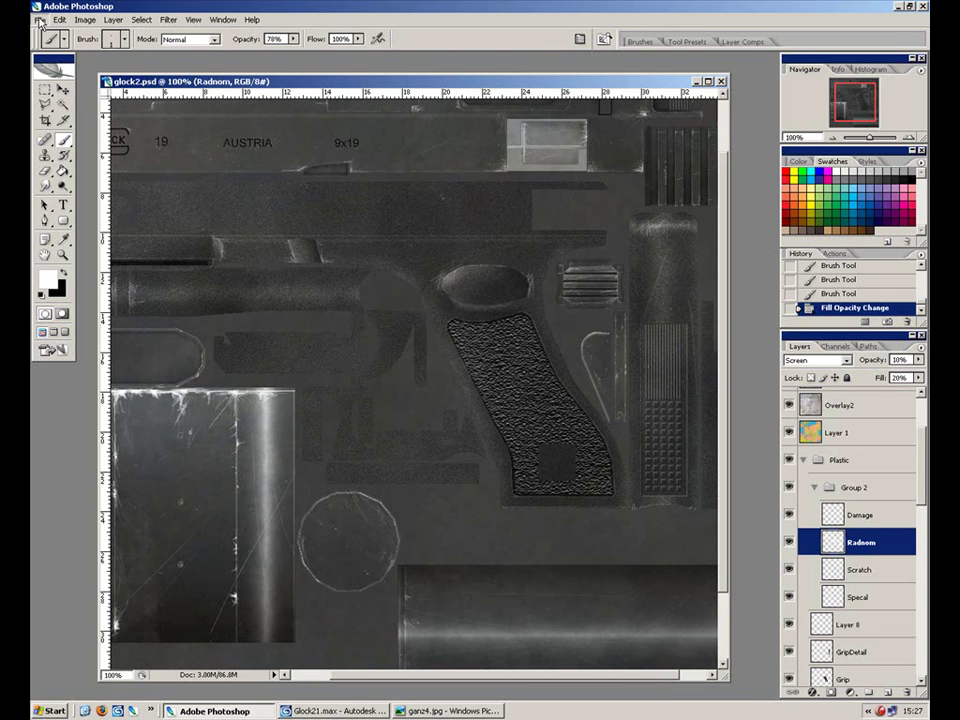
Step: Save the texture, return to 3ds Max, close the old render and render the perspective view again
click(40, 20)
click(55, 155)
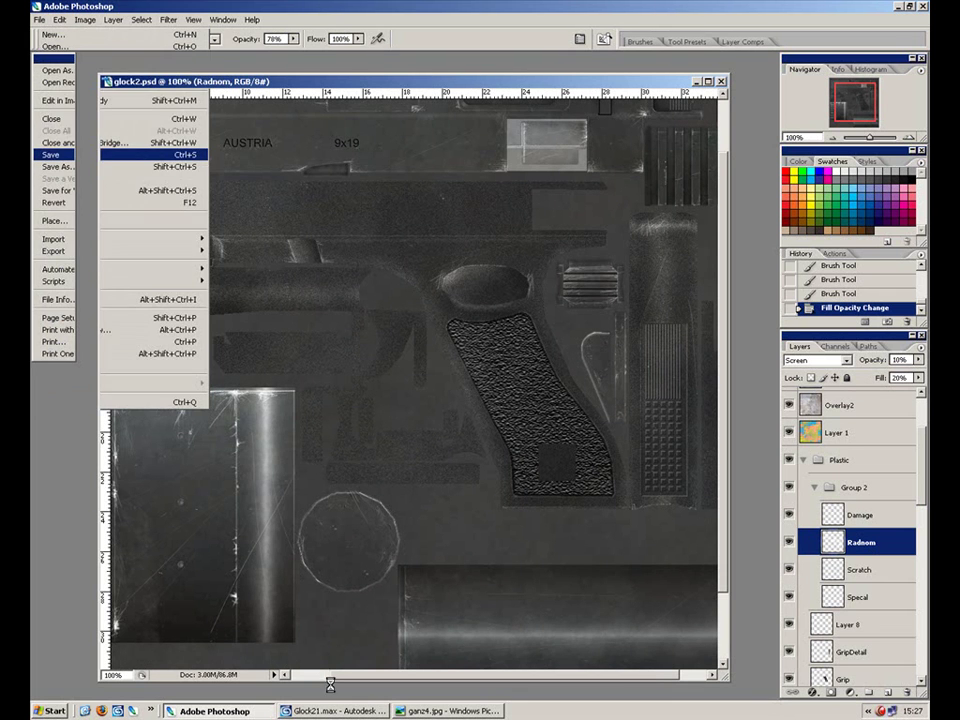
click(341, 712)
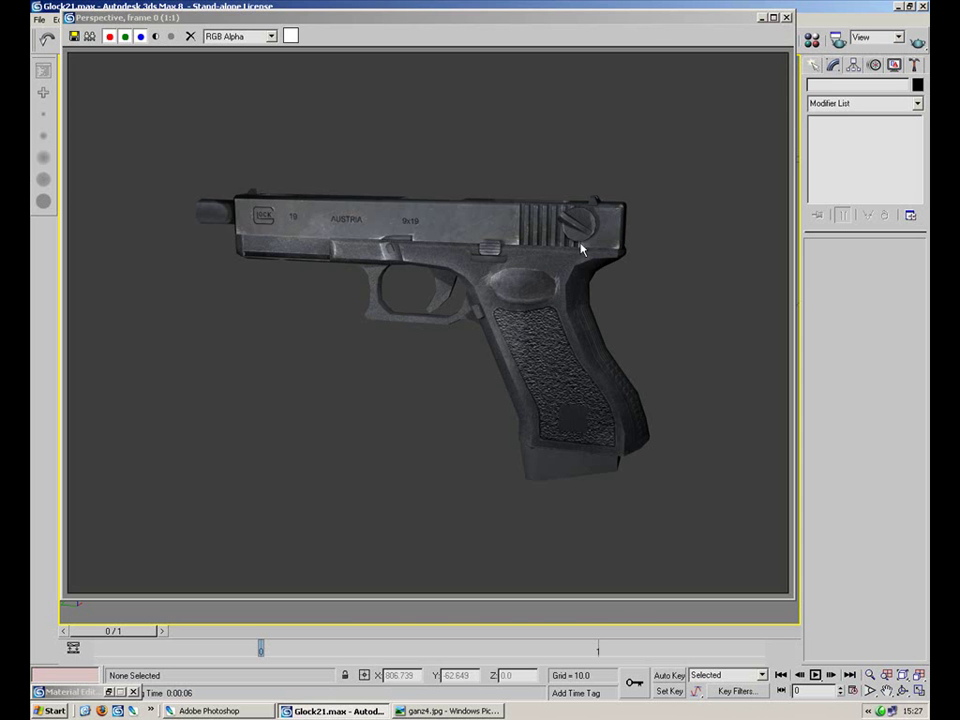
click(786, 19)
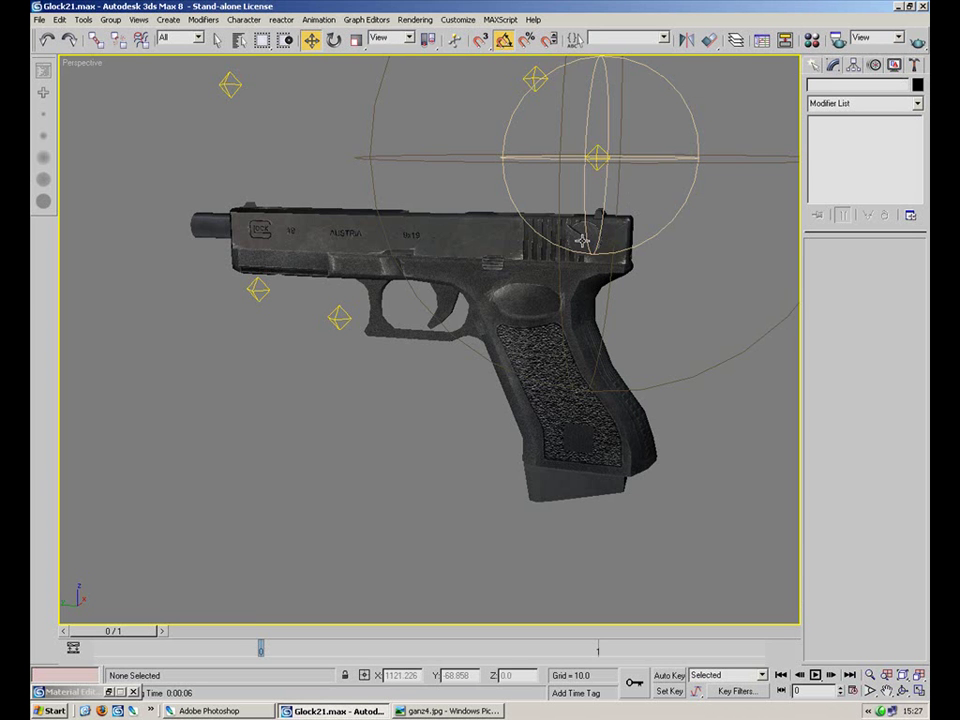
click(870, 679)
drag(579, 329, 573, 307)
click(916, 42)
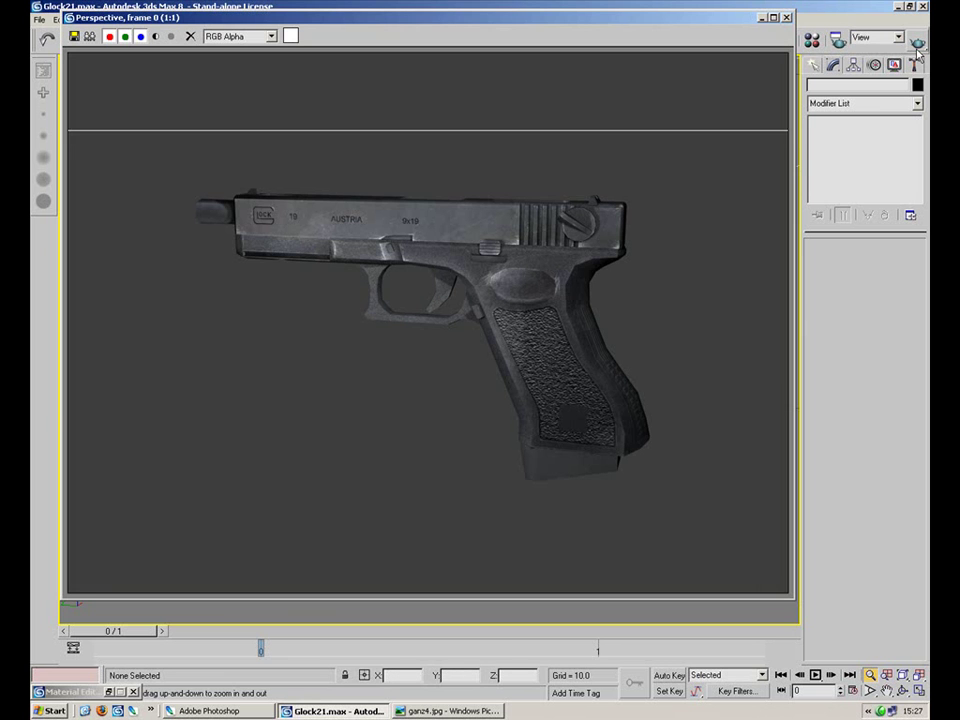